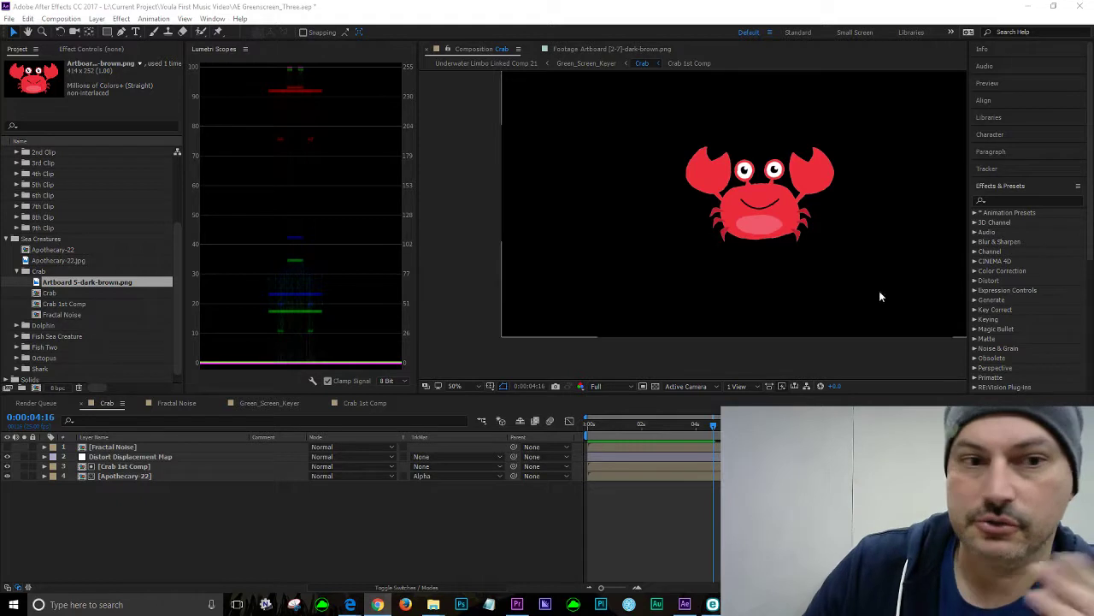
Play the Crab composition in an enlarged viewer and inspect the crab animation at 100% magnification
click(677, 363)
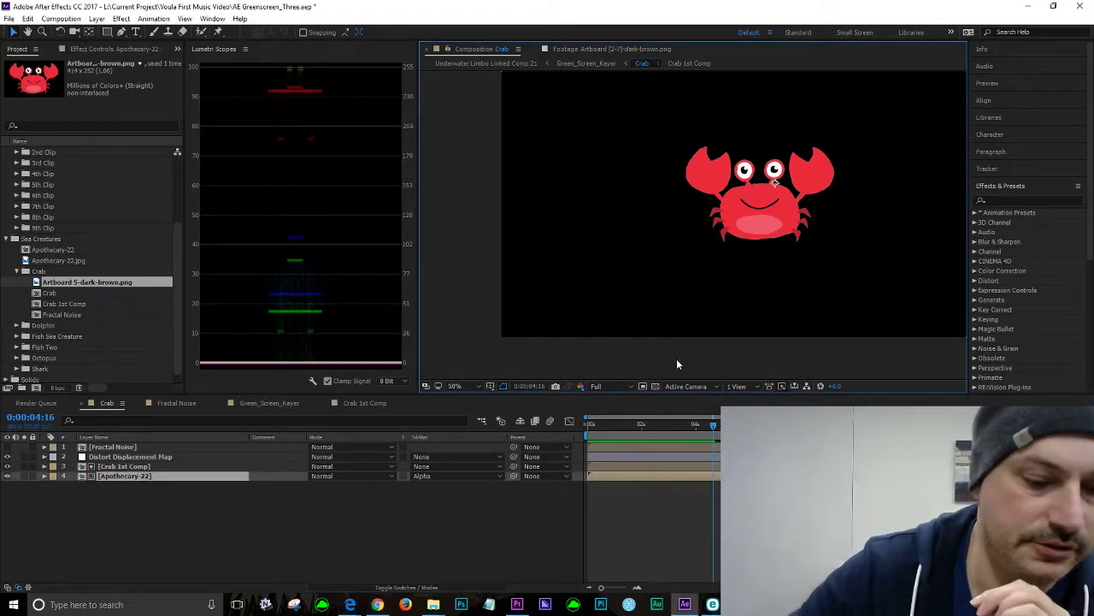
key(grave)
key(space)
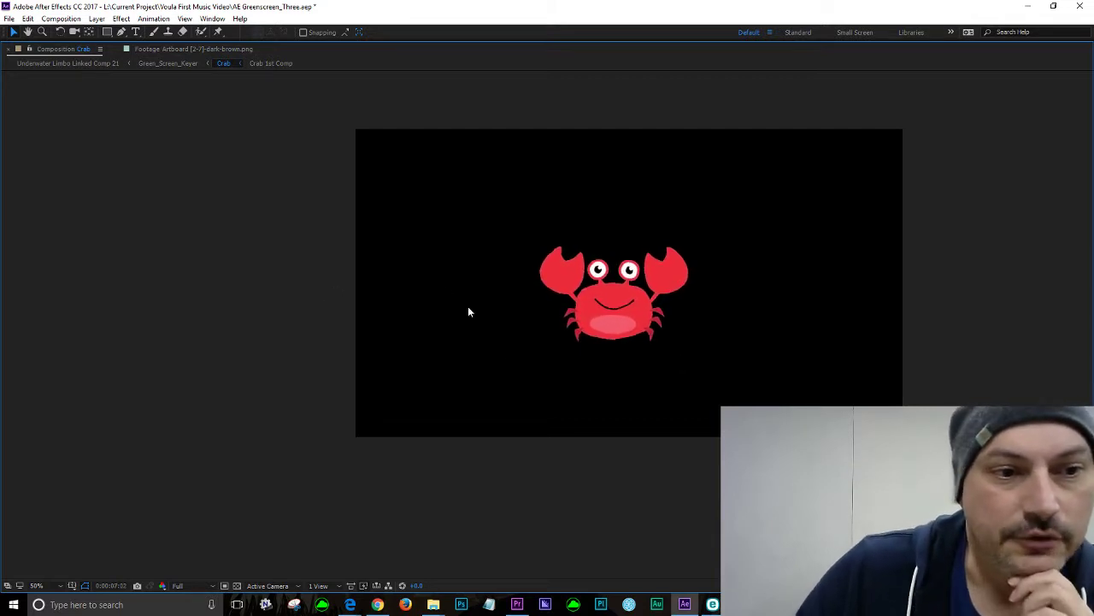
key(period)
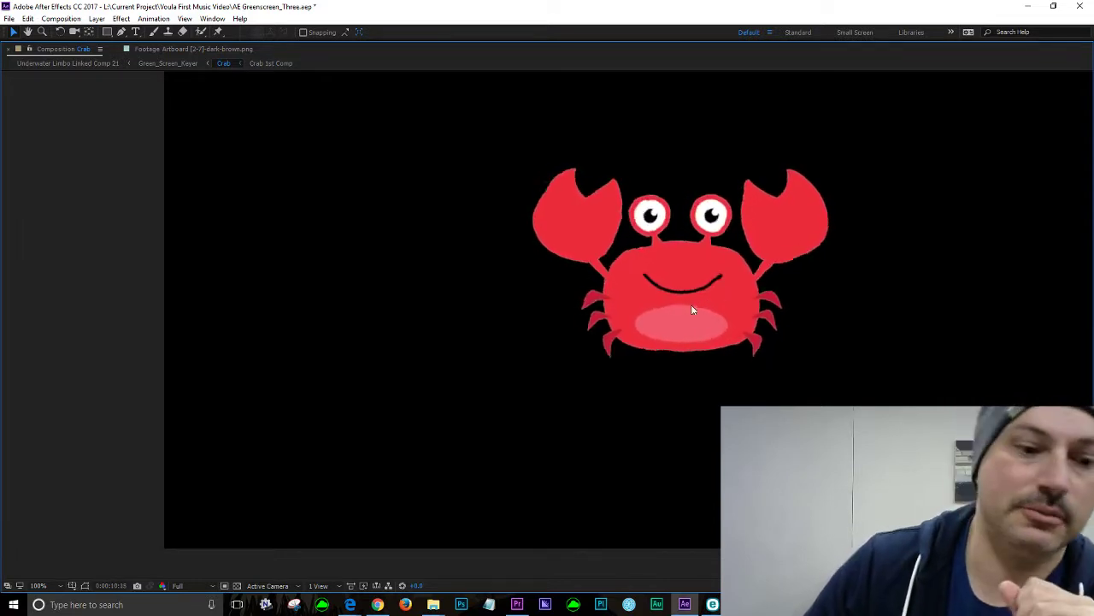
key(grave)
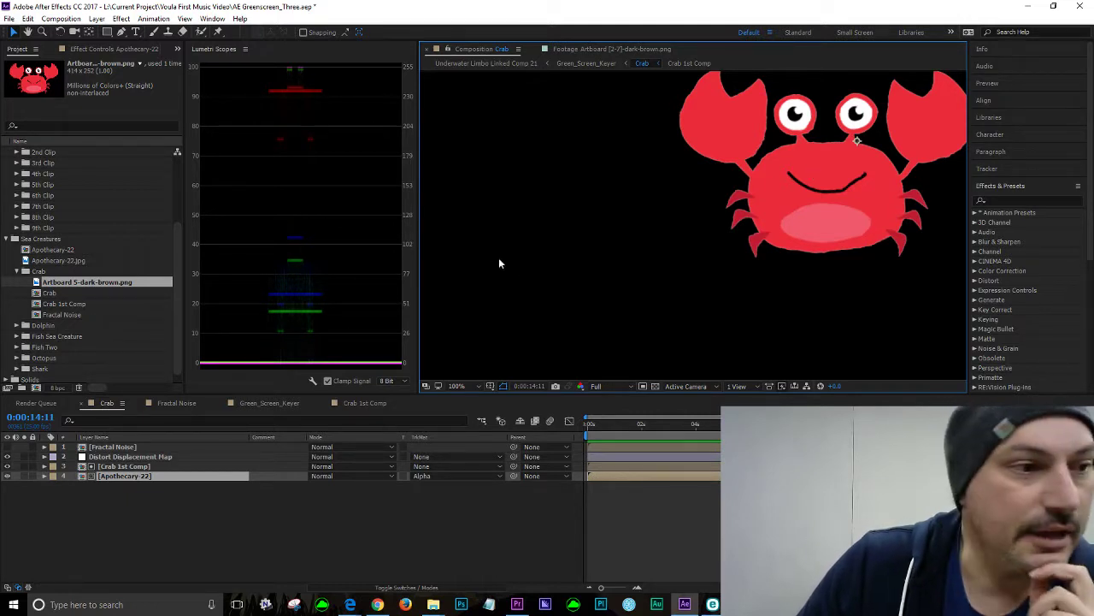
Examine the Crab folder's contents in the enlarged project list and collapse the folder
click(40, 271)
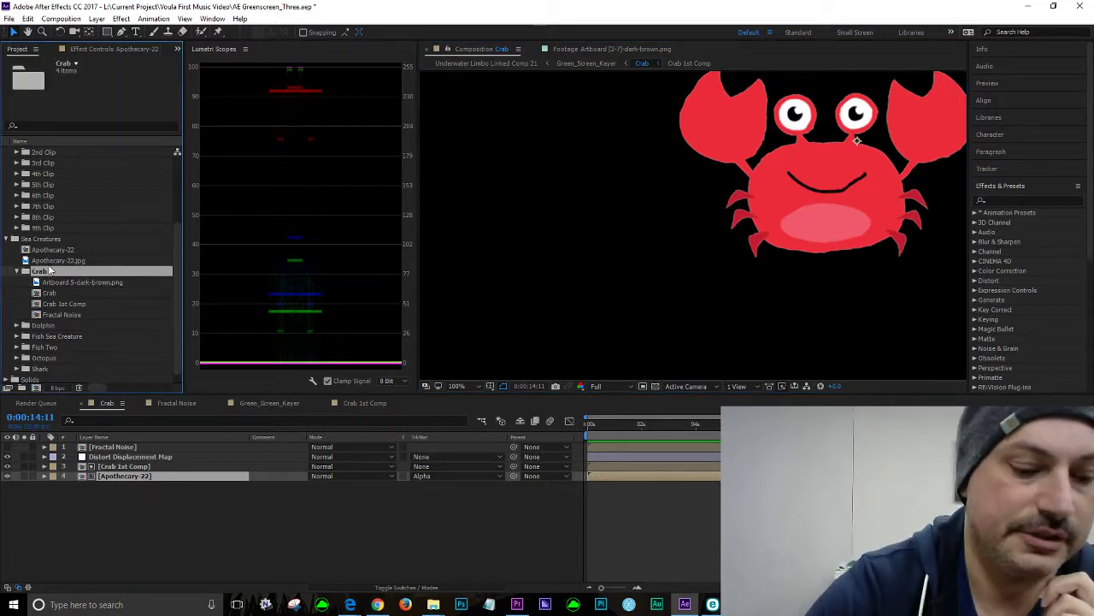
key(grave)
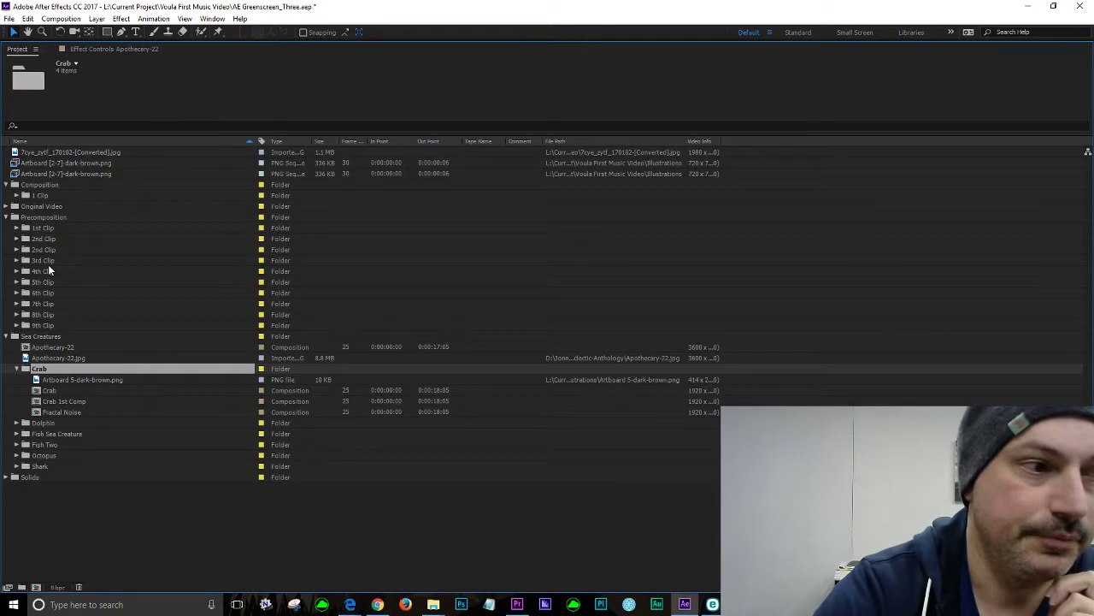
click(16, 369)
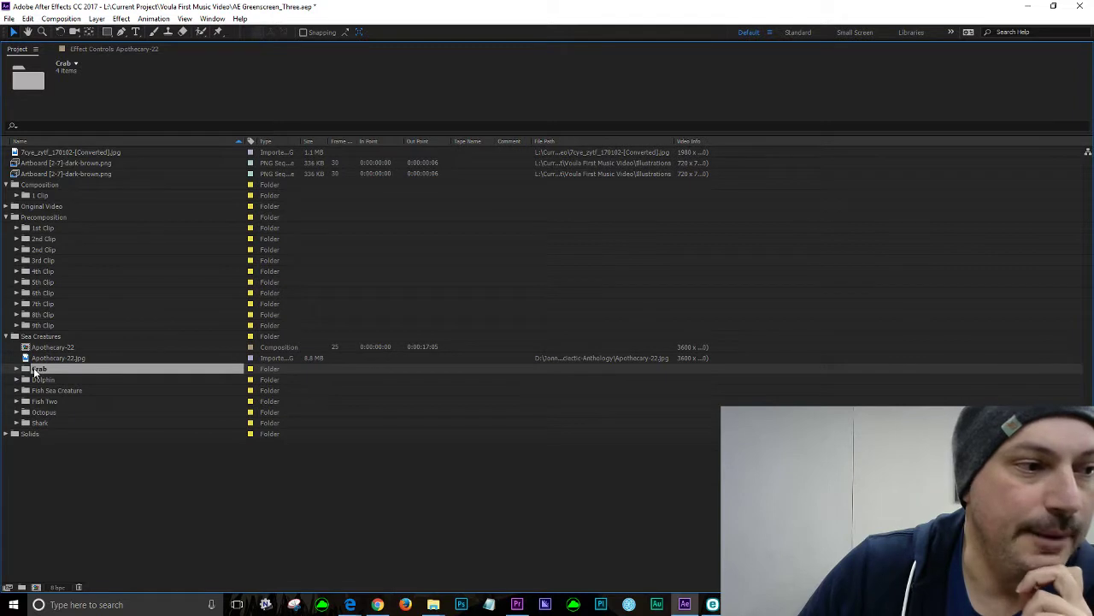
click(15, 370)
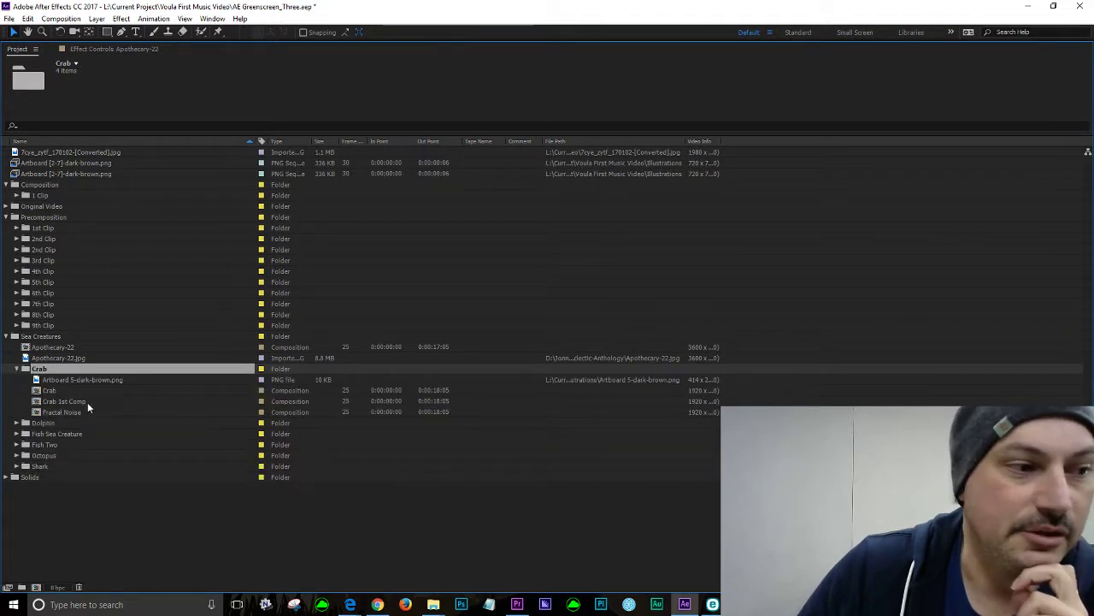
click(15, 369)
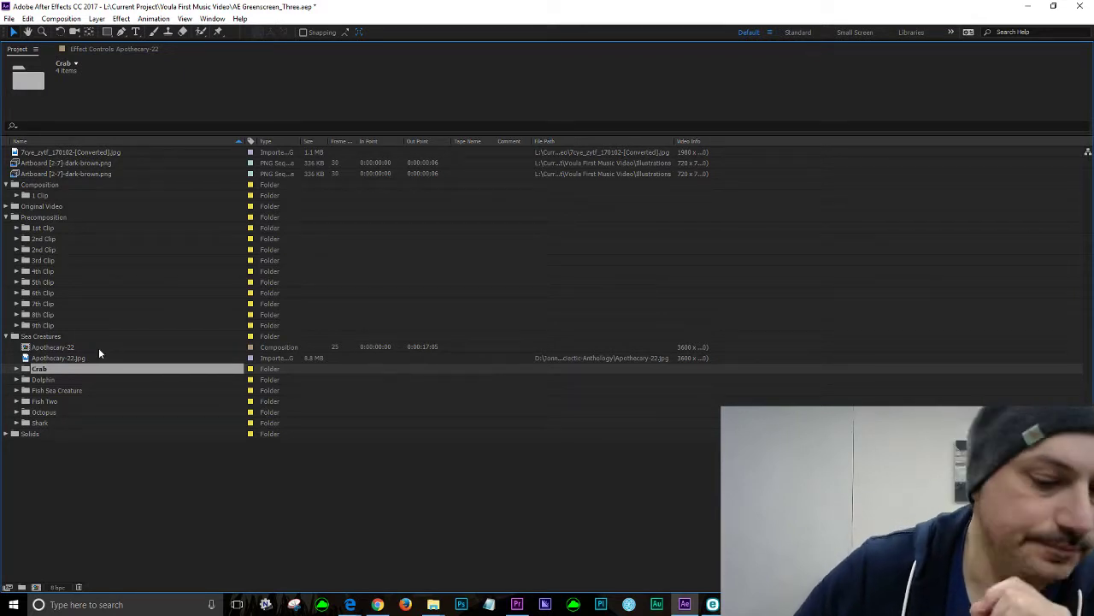
key(grave)
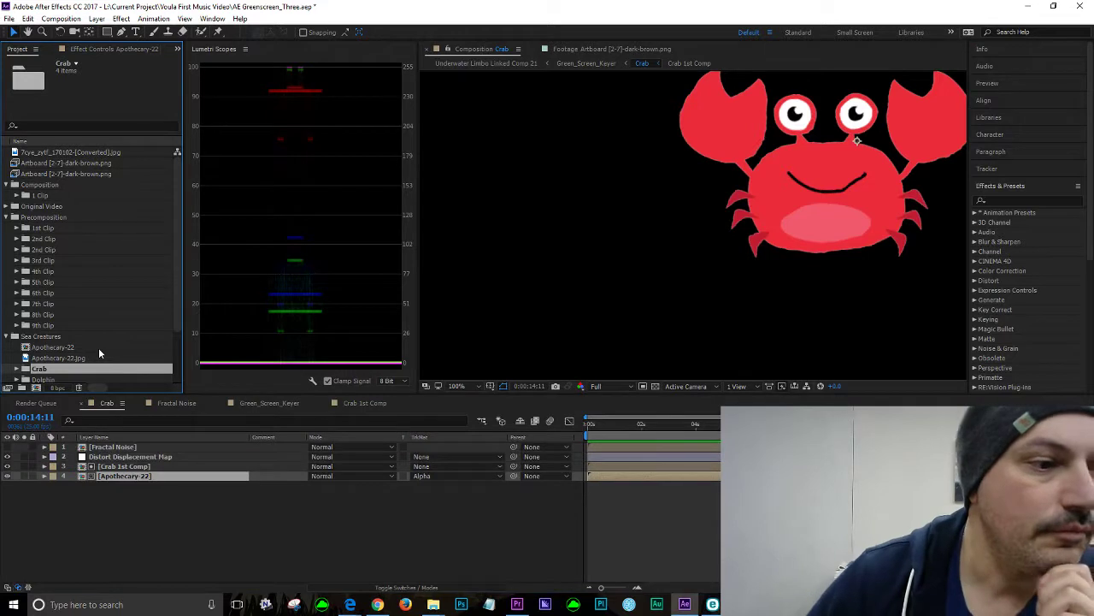
Close the timelines of the Crab 1st Comp, Green_Screen_Keyer, Fractal Noise and Crab compositions
click(325, 403)
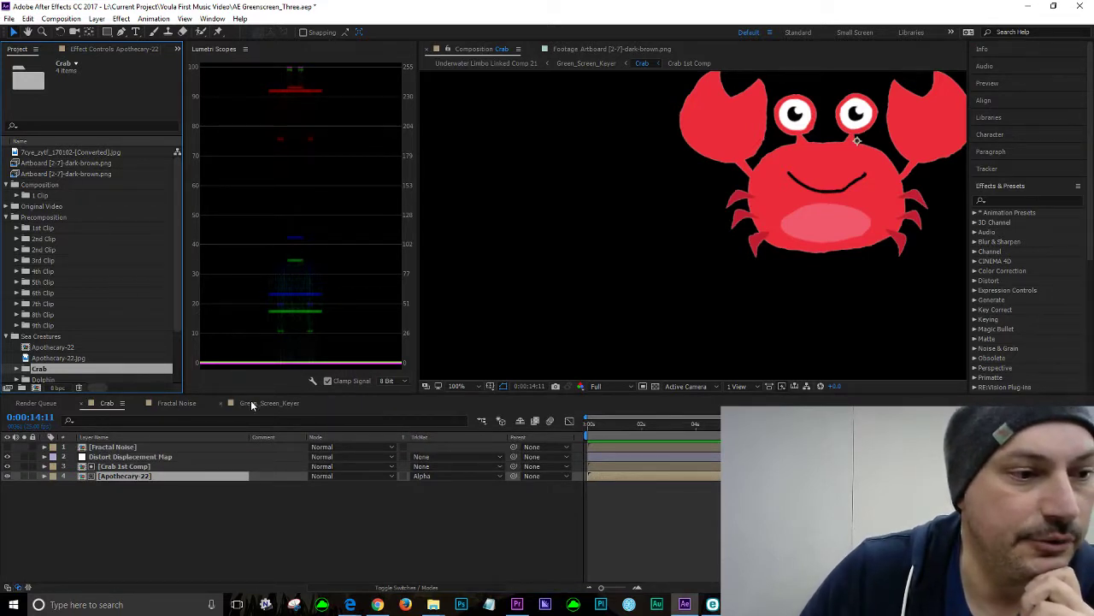
click(220, 402)
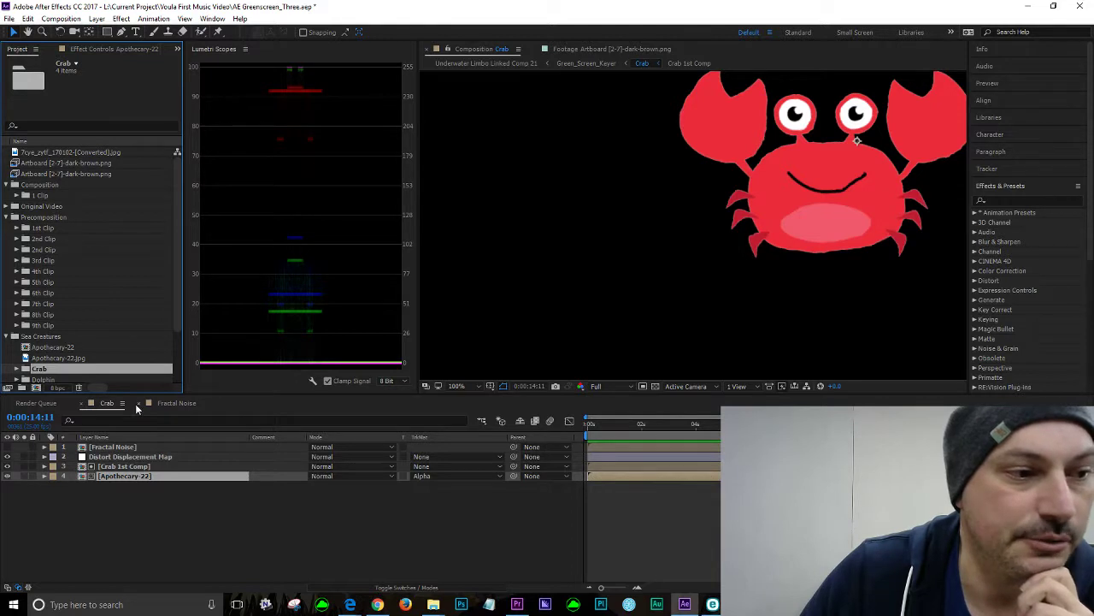
click(138, 403)
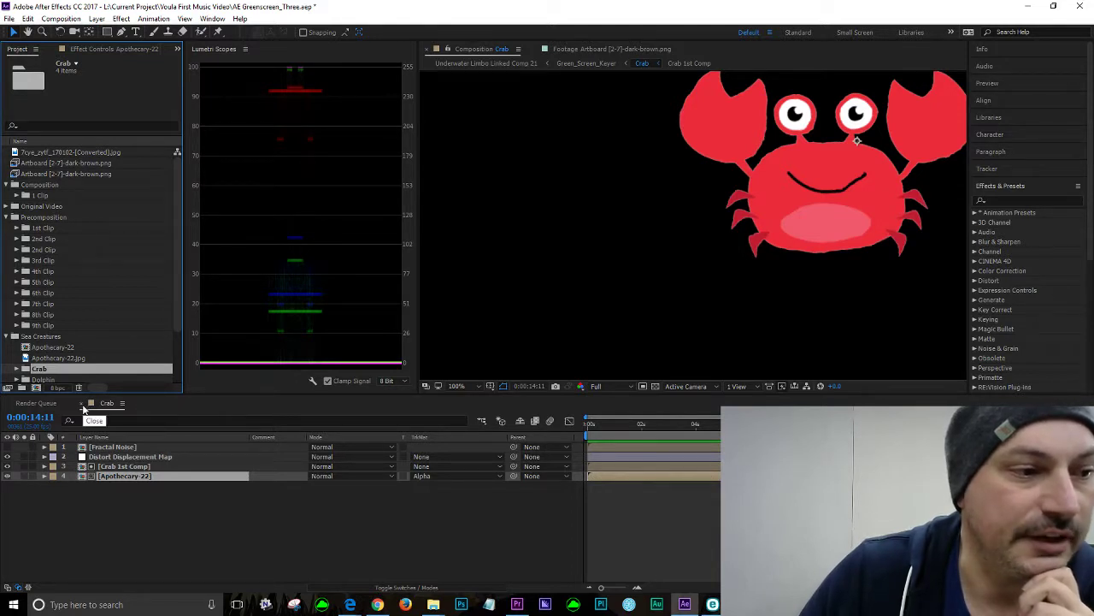
click(82, 410)
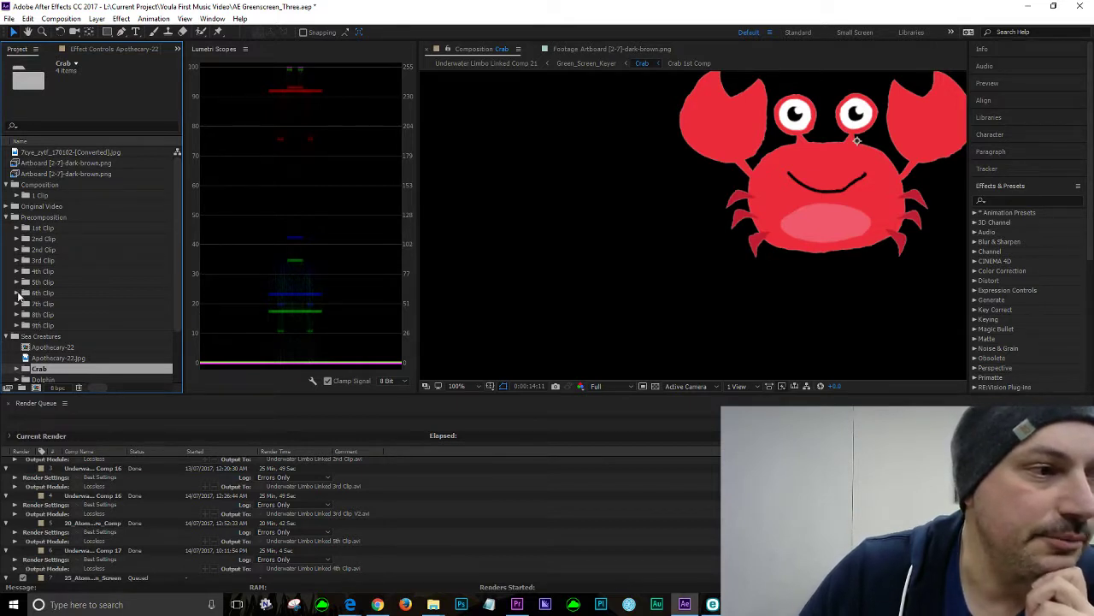
Switch to Premiere Pro to check the crab shot in the Seq_Video_Green_Screen_New sequence, and return to After Effects
click(516, 605)
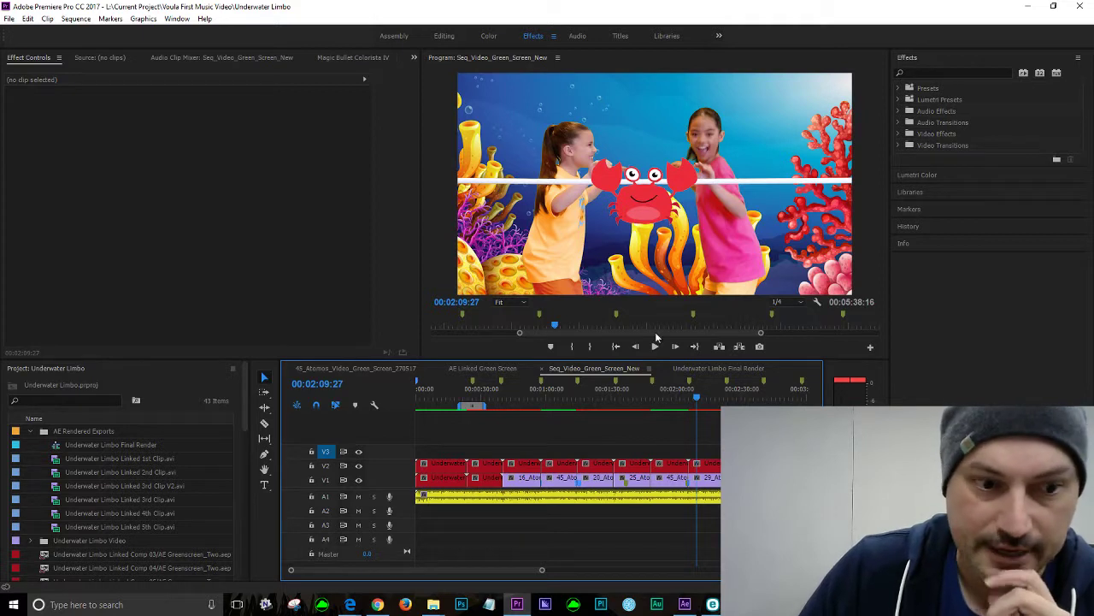
click(685, 604)
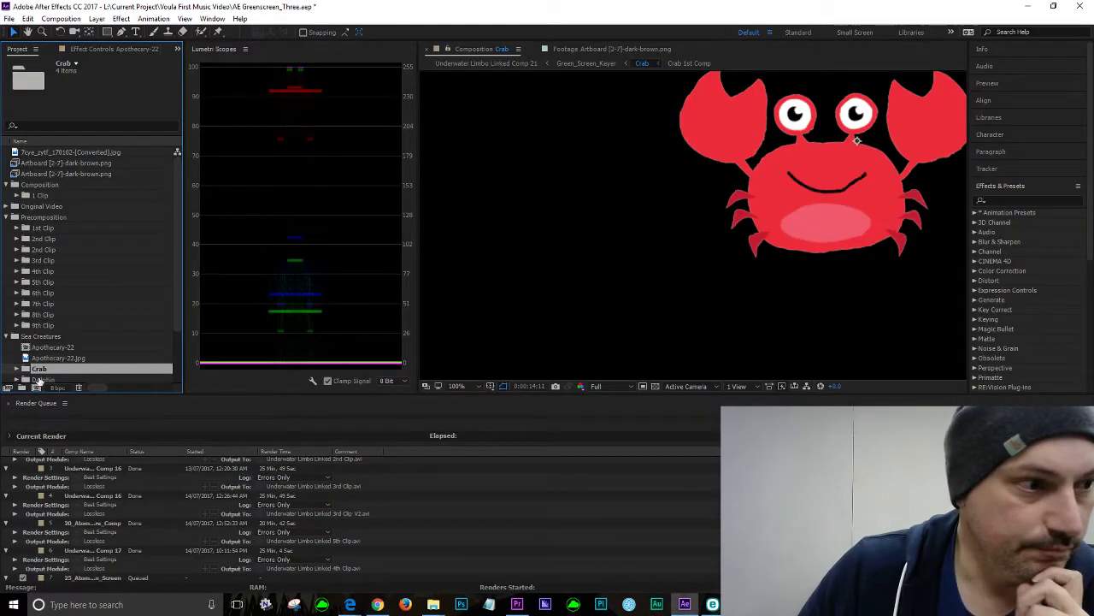
click(516, 604)
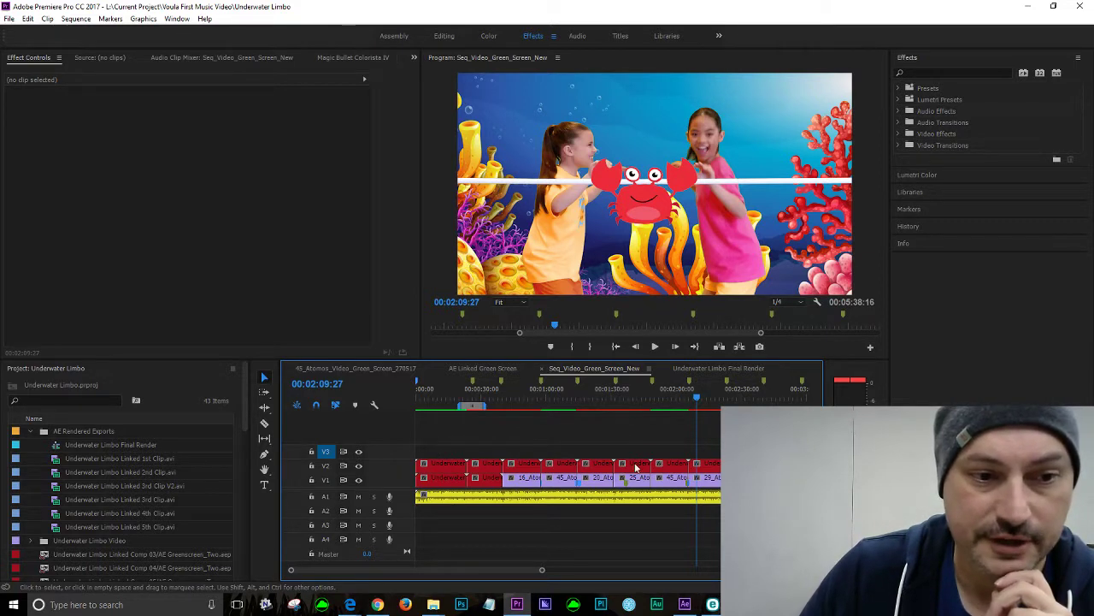
click(684, 604)
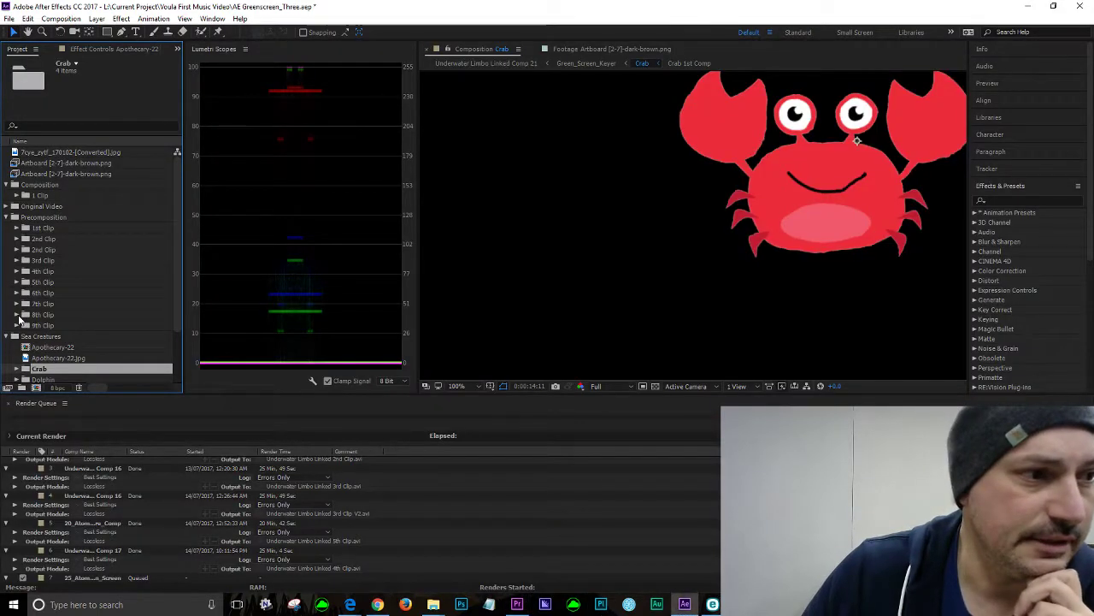
Expand the 8th Clip folder under Precomposition and open the Underwater Limbo Linked Comp 21 composition
click(16, 314)
click(75, 368)
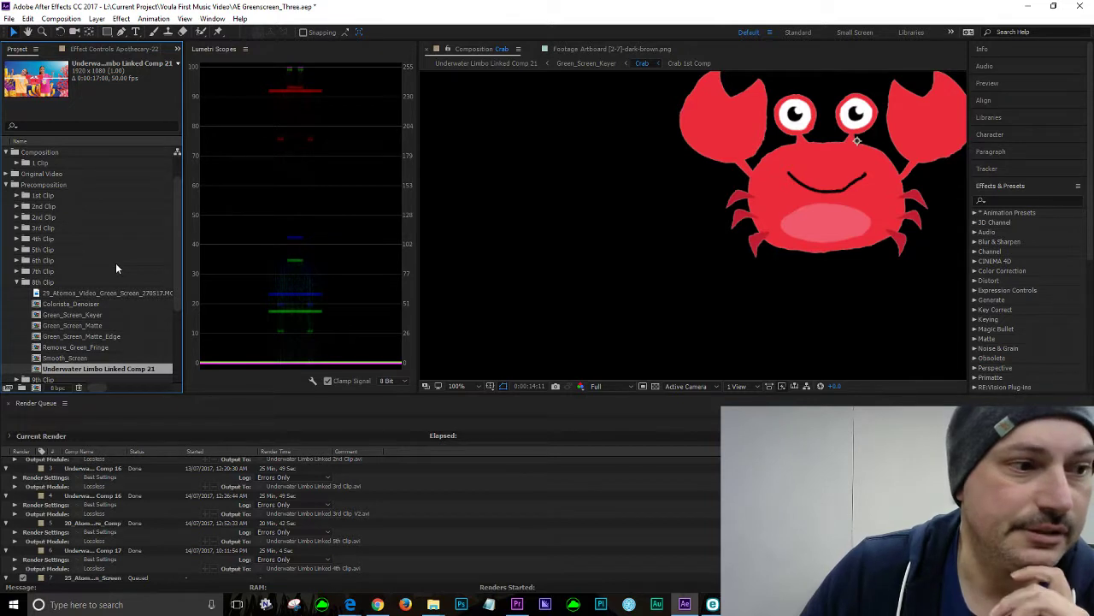
scroll(116, 267, down, 2)
double_click(38, 305)
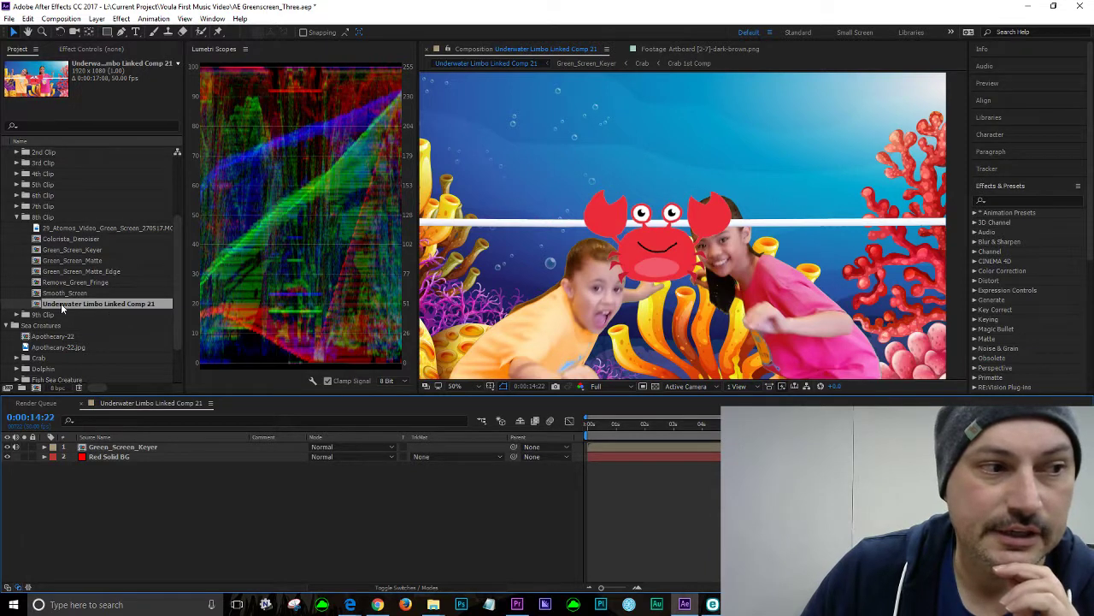
Check the sequence in Premiere Pro again, and return to After Effects to look through the 8th Clip precomps from Smooth_Screen to Colorista_Denoiser
click(516, 605)
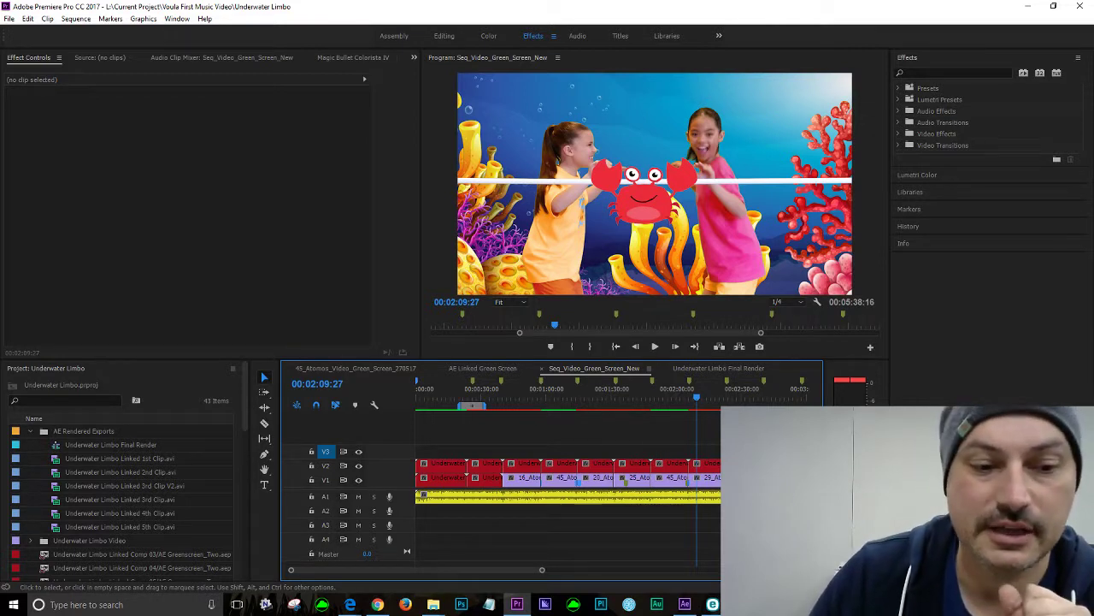
click(517, 604)
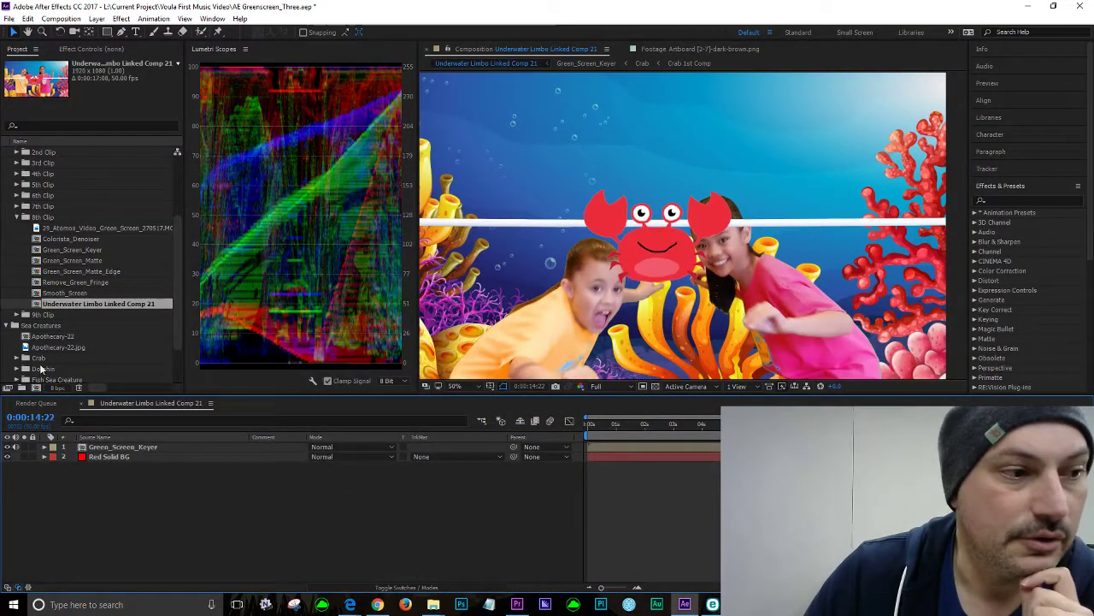
click(60, 294)
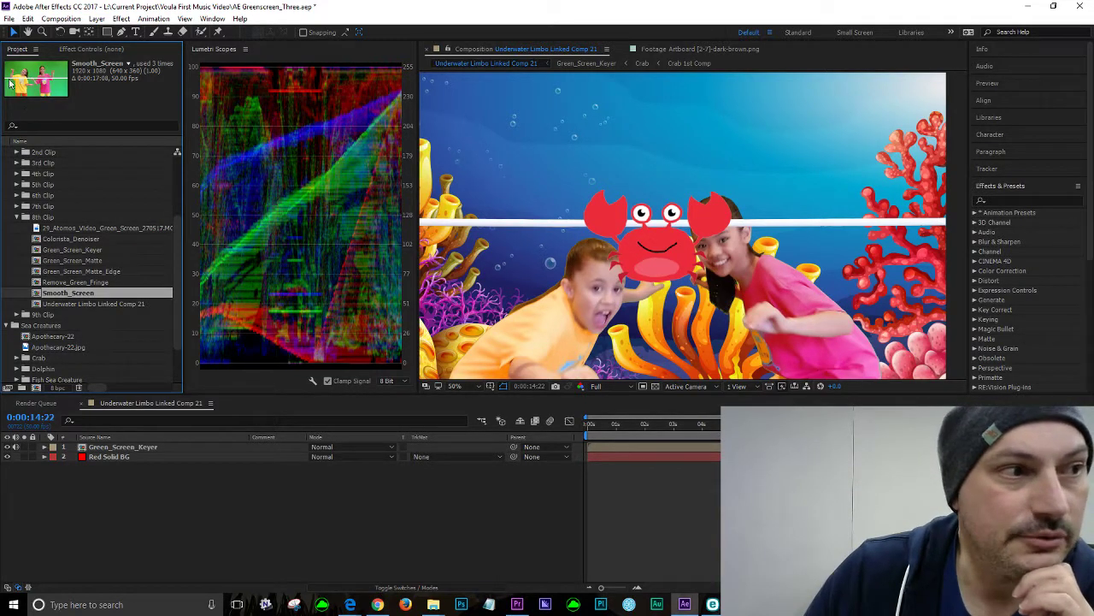
click(62, 284)
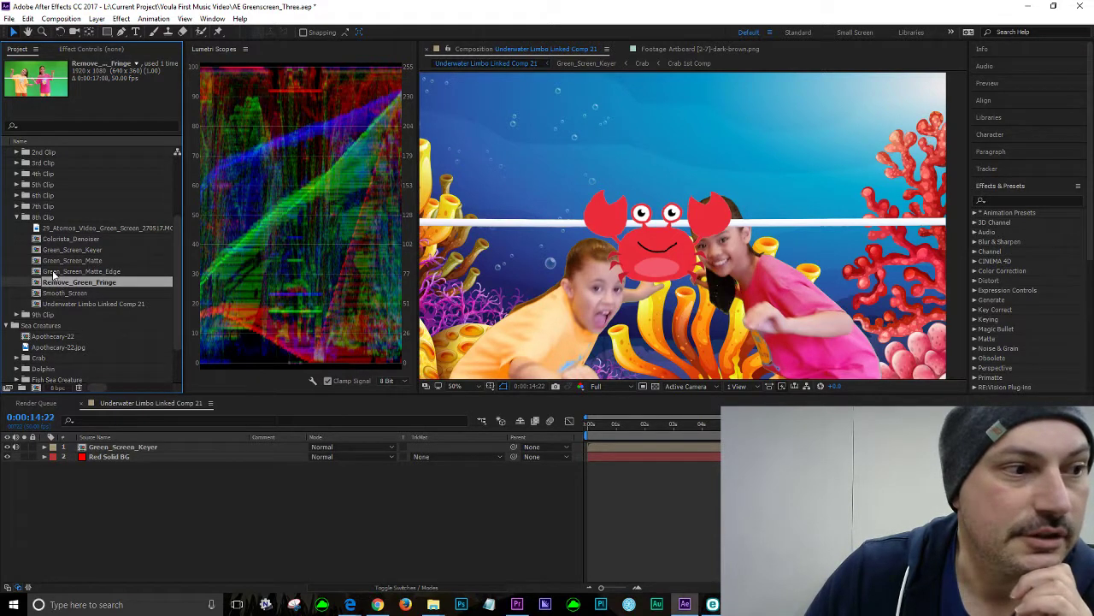
click(54, 271)
click(76, 261)
click(73, 251)
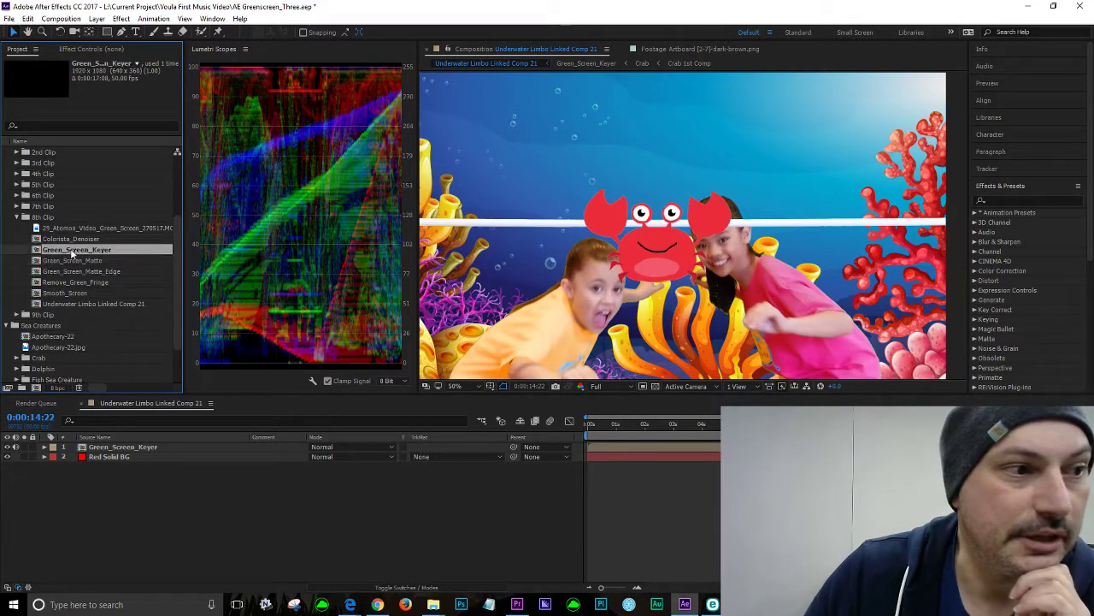
click(99, 241)
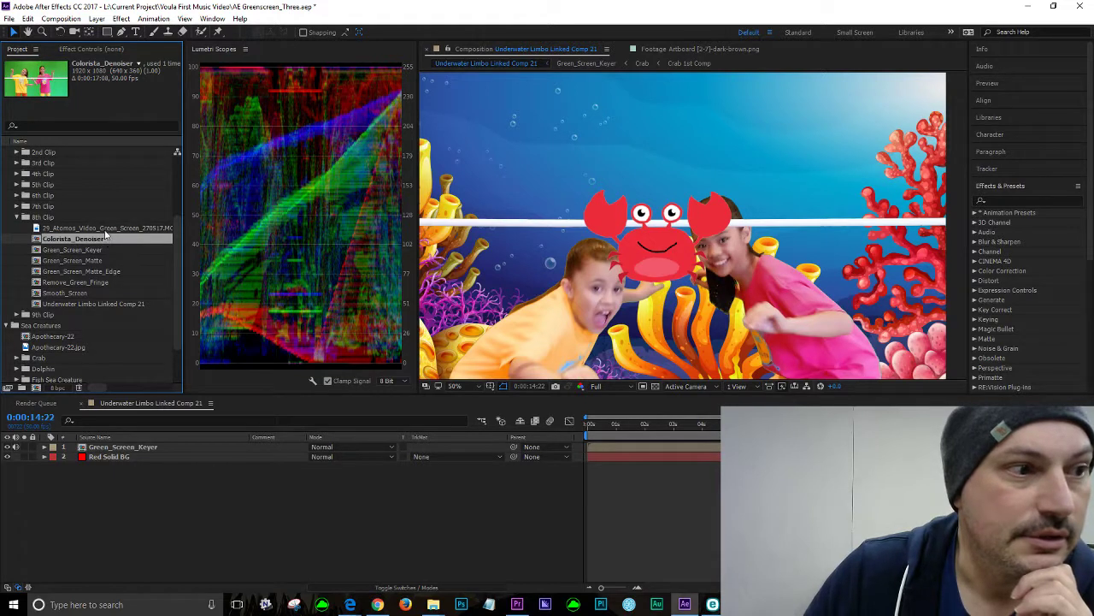
Open the Green_Screen_Keyer composition from the 8th Clip folder and close the Underwater Limbo Linked Comp 21 timeline
click(90, 250)
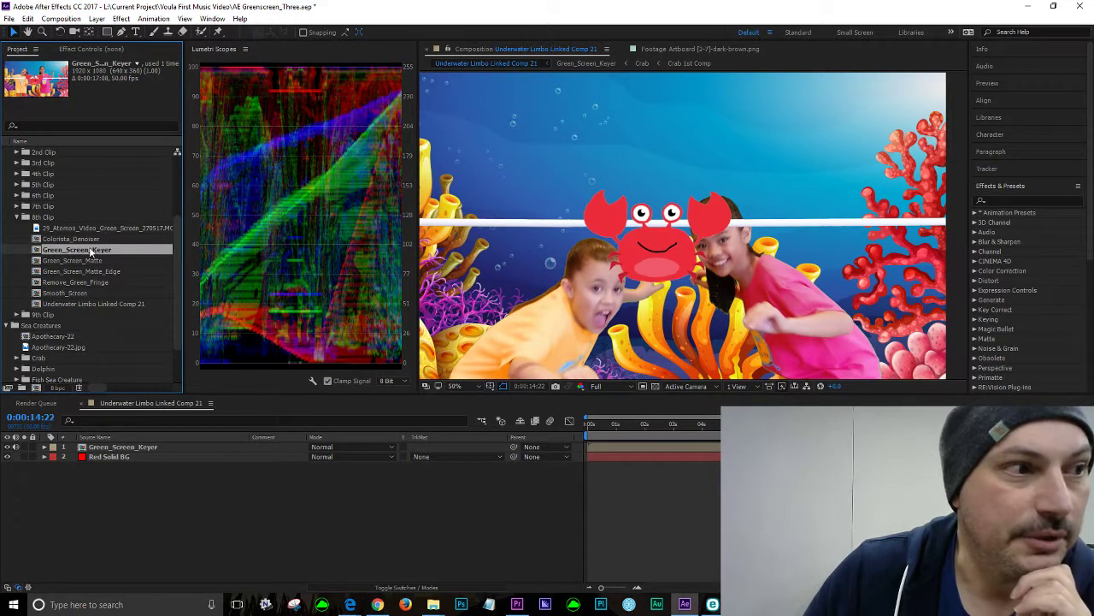
double_click(39, 251)
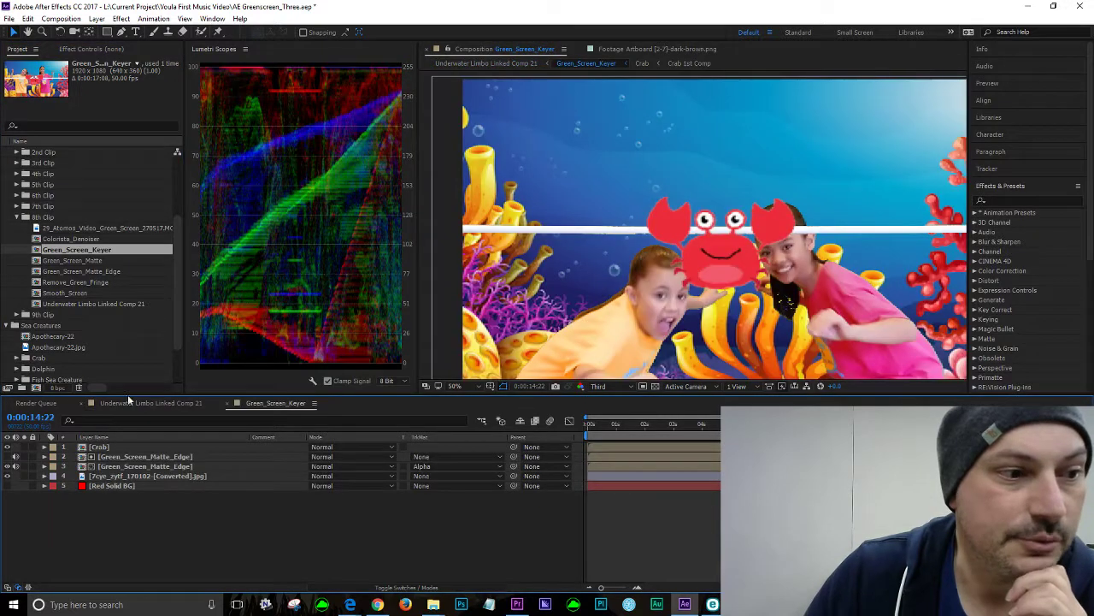
click(89, 403)
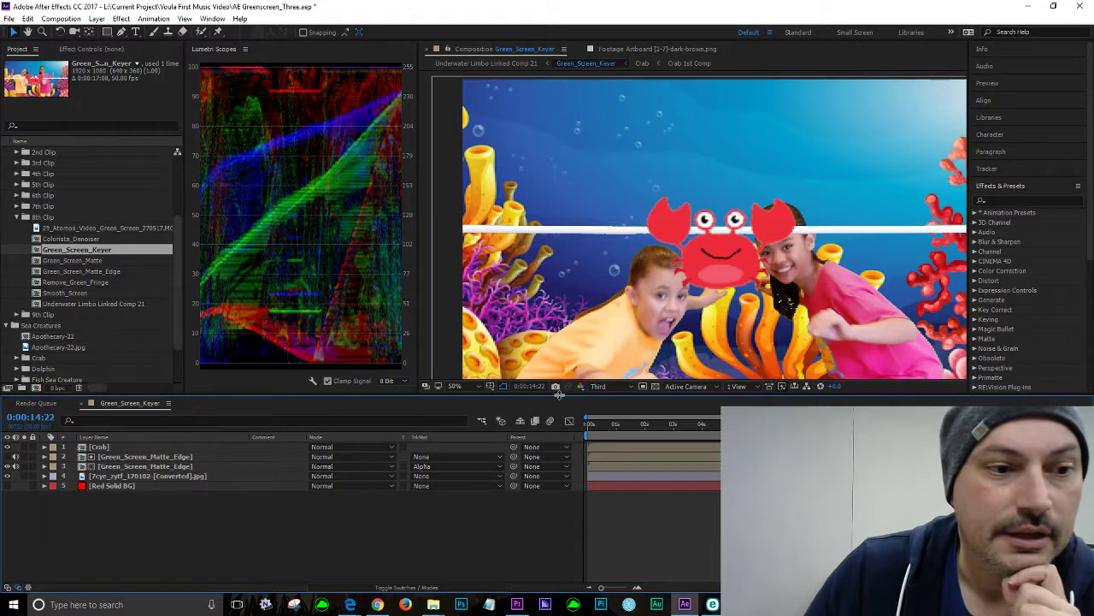
Compare the Green_Screen_Keyer preview at Half and Full resolution, and set it back to Third
click(629, 390)
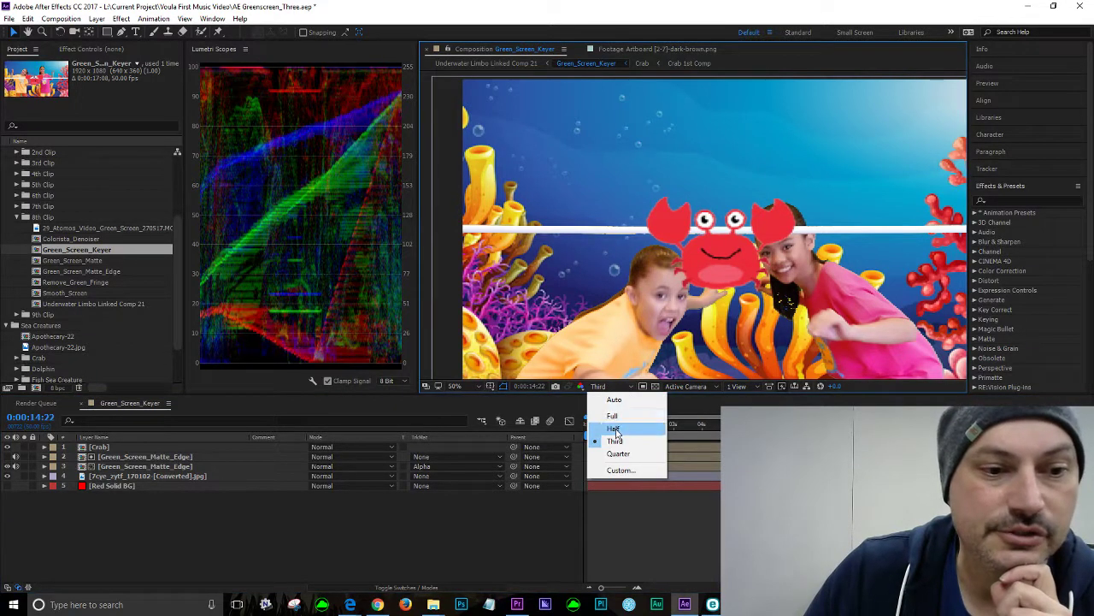
click(621, 423)
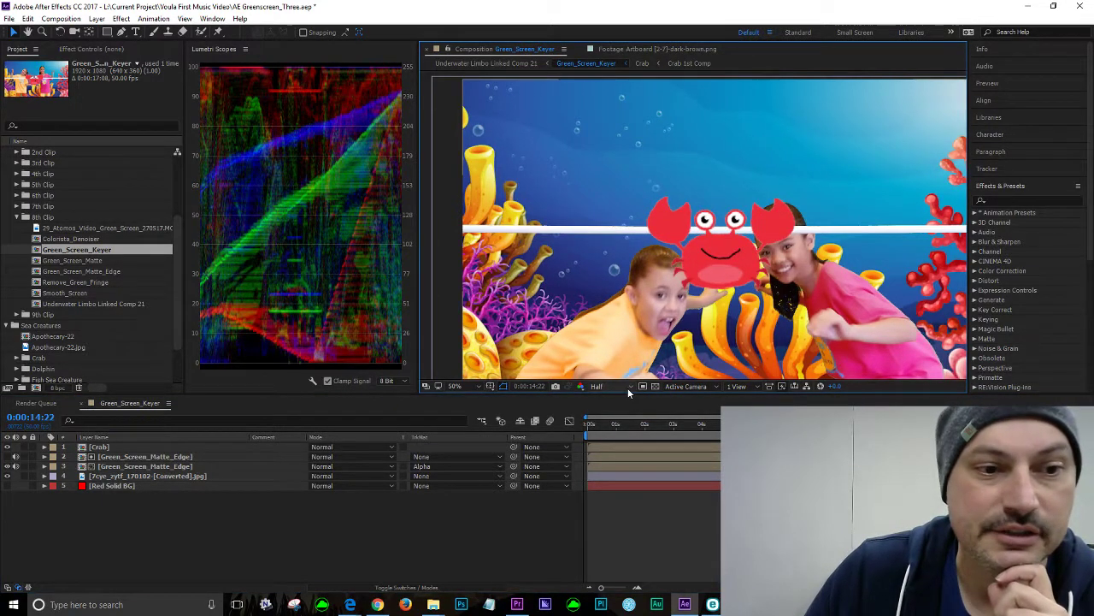
click(627, 390)
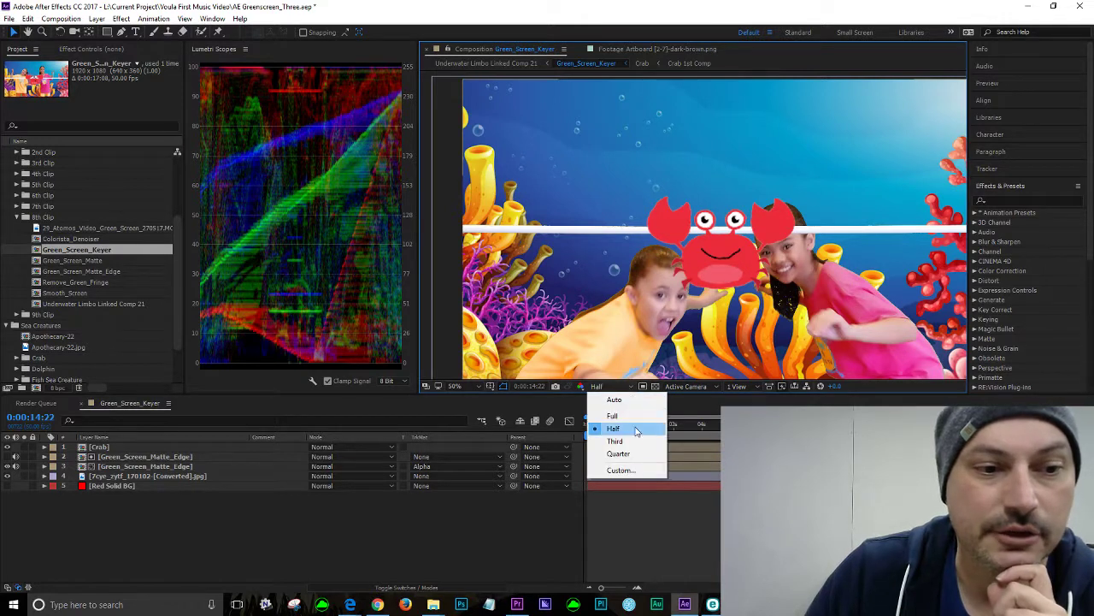
click(620, 416)
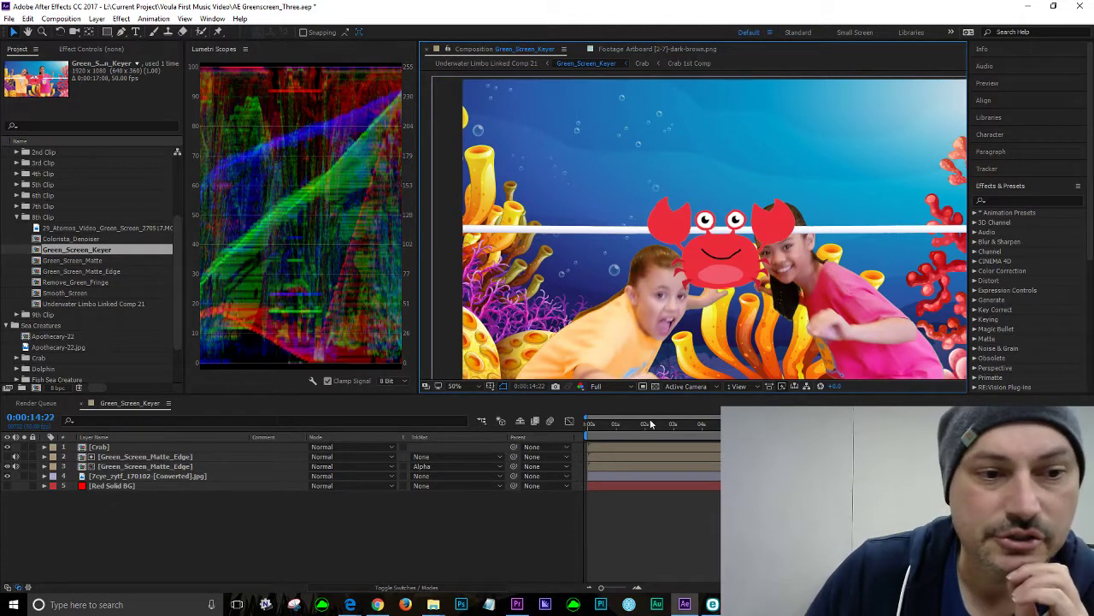
click(624, 388)
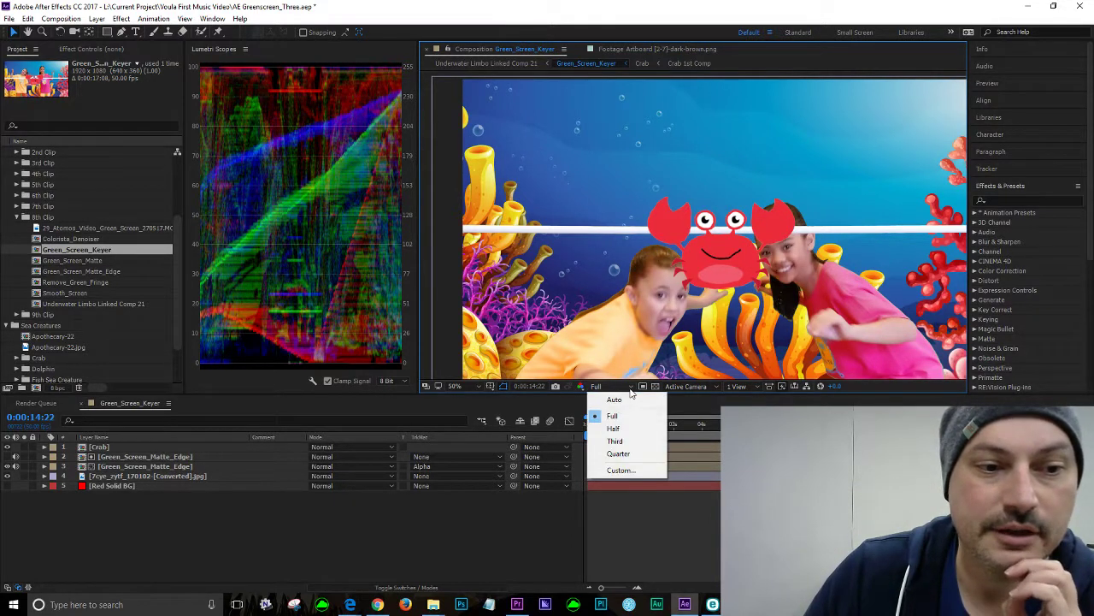
click(619, 441)
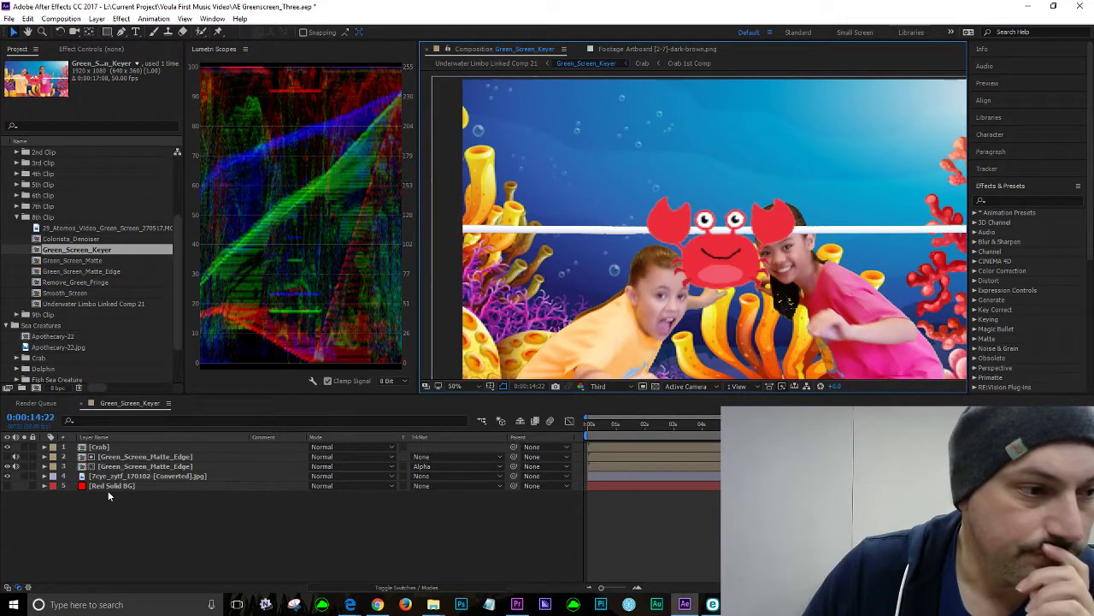
Move the Crab layer over the coral in the frame's lower-right corner, to a position of about 1772, 876
click(109, 448)
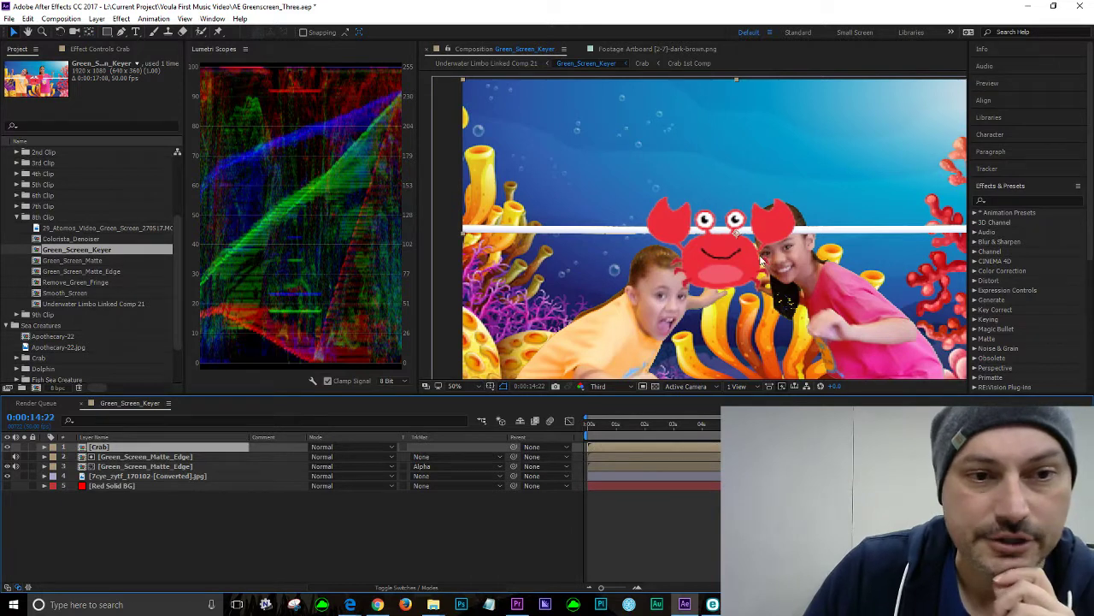
key(comma)
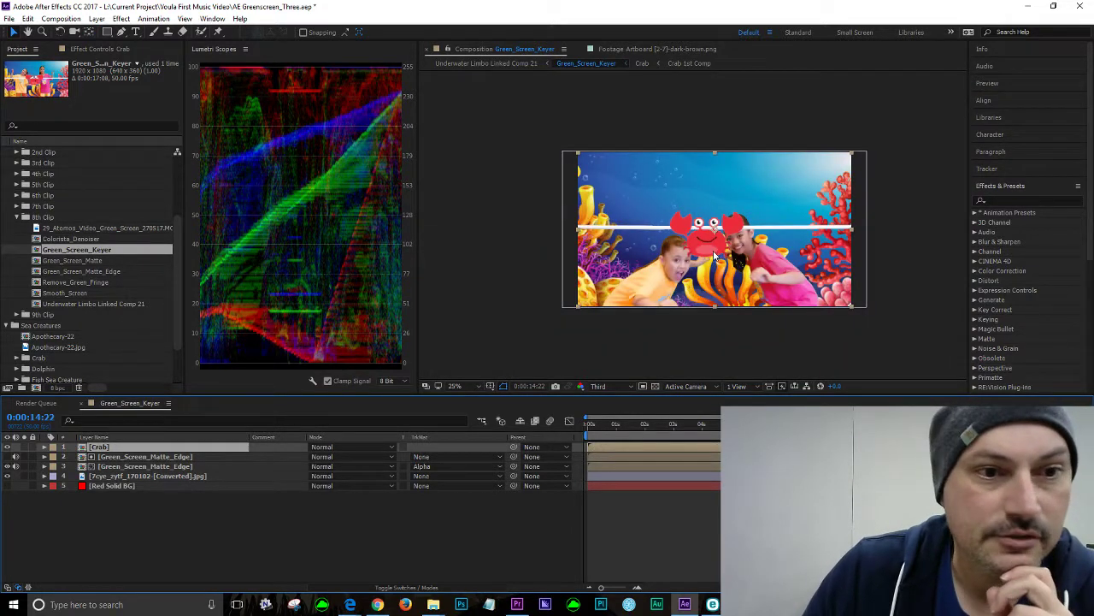
drag(709, 252, 897, 301)
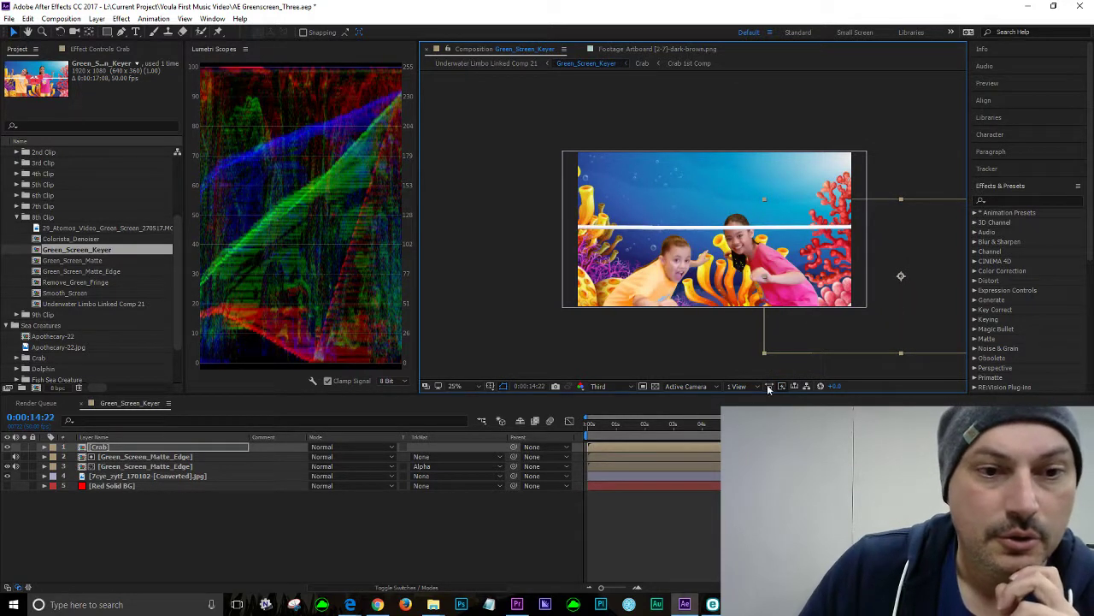
drag(894, 296, 822, 290)
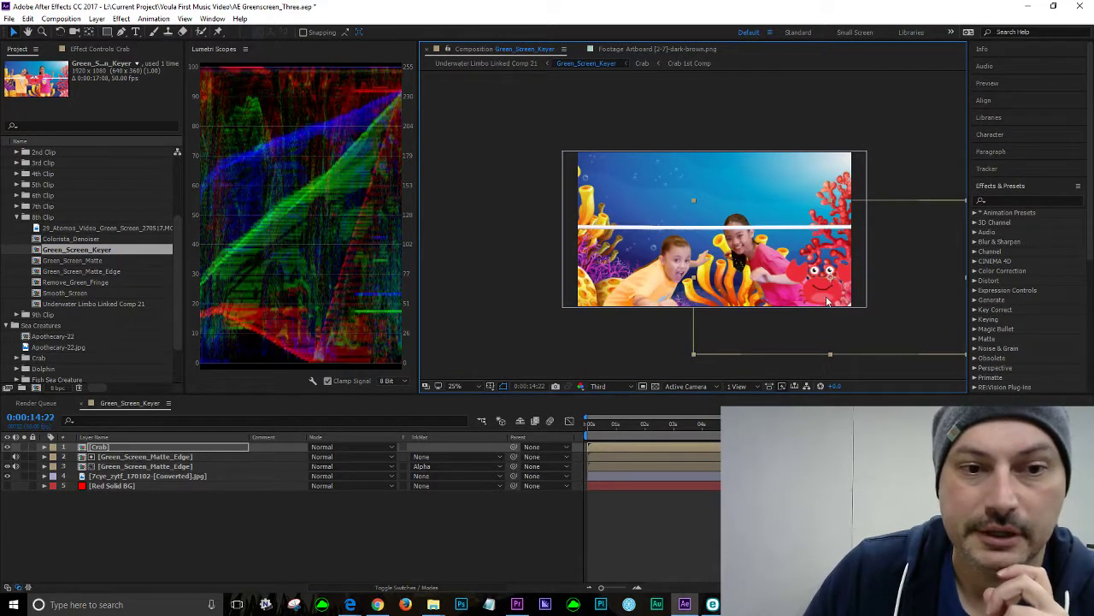
key(period)
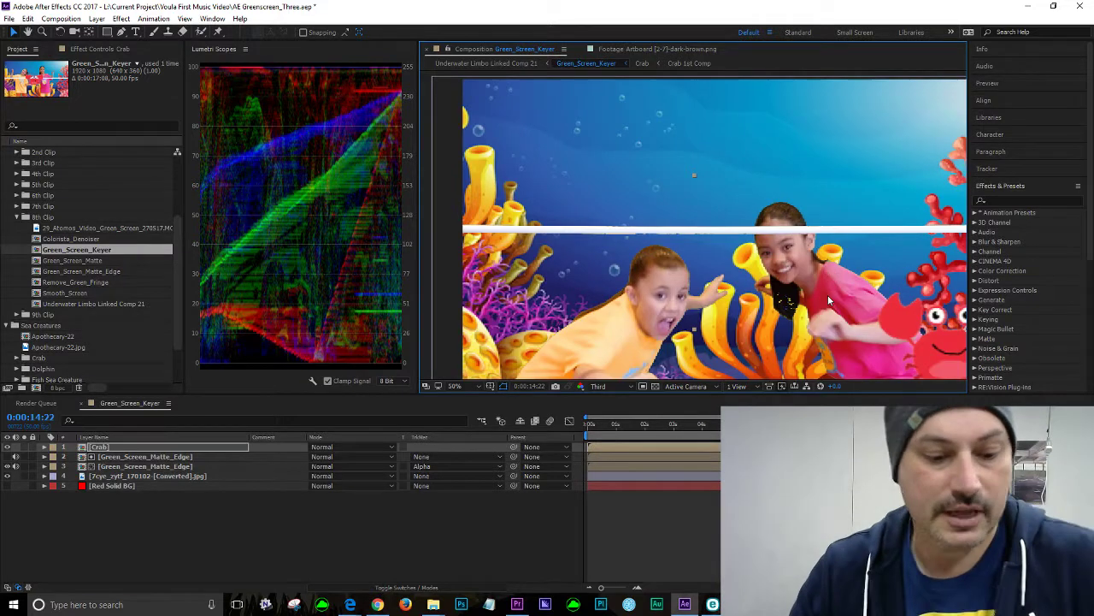
key(space)
drag(828, 295, 818, 237)
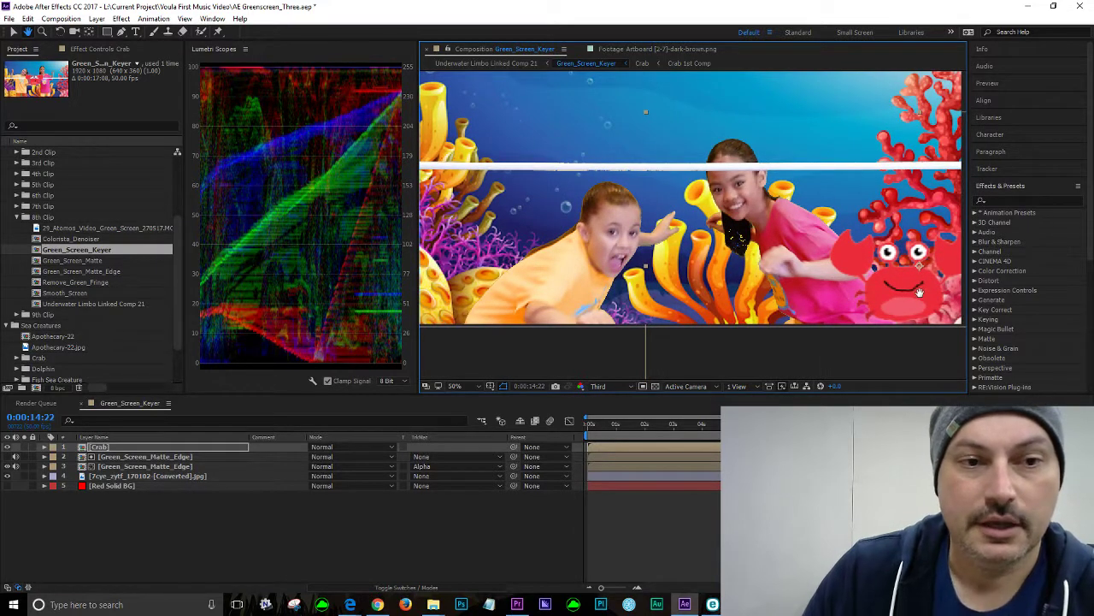
Go to 0:00:04:00 and expand the Crab layer's Transform properties in the Green_Screen_Keyer composition
click(724, 424)
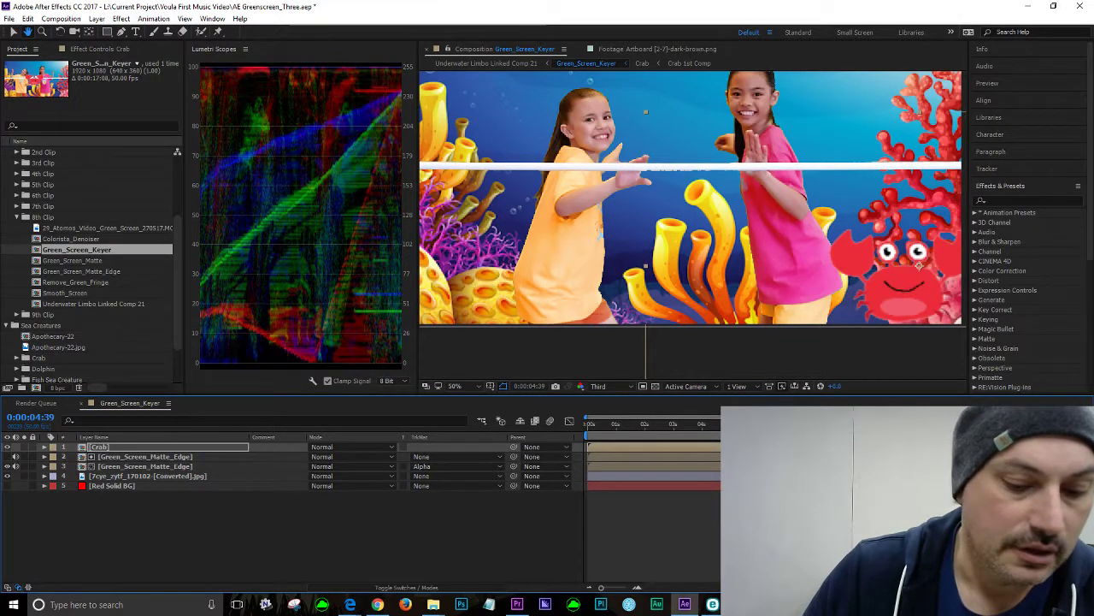
key(v)
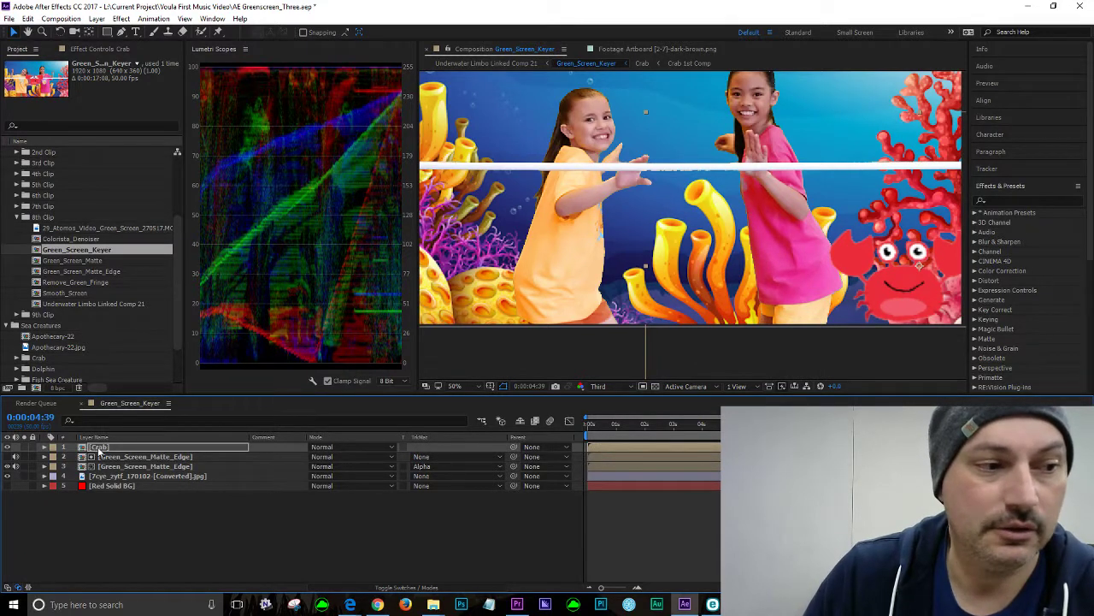
click(550, 349)
click(94, 448)
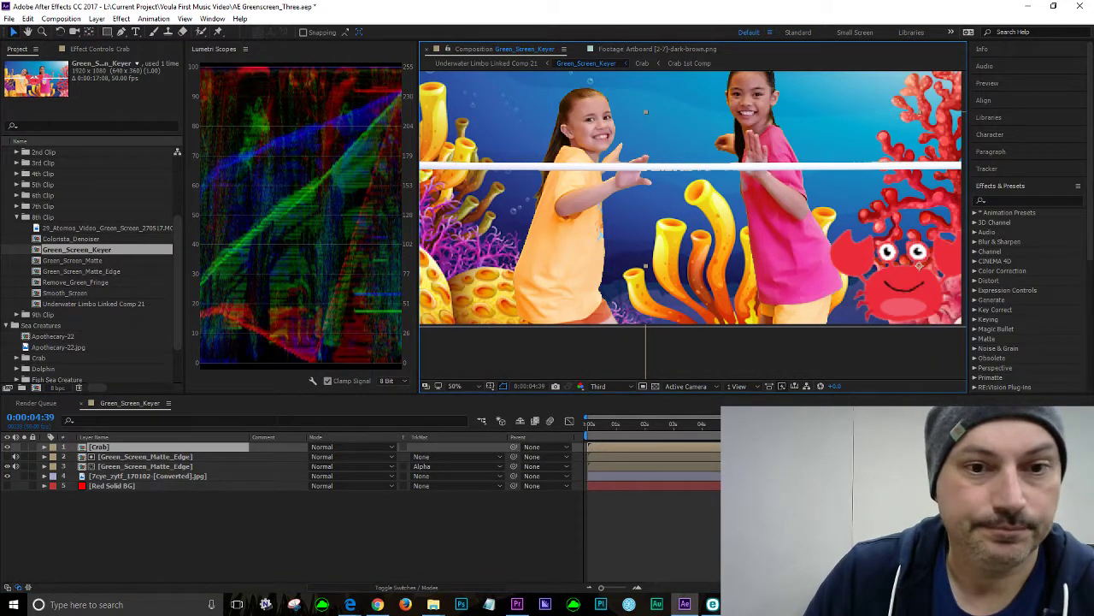
click(45, 447)
click(45, 447)
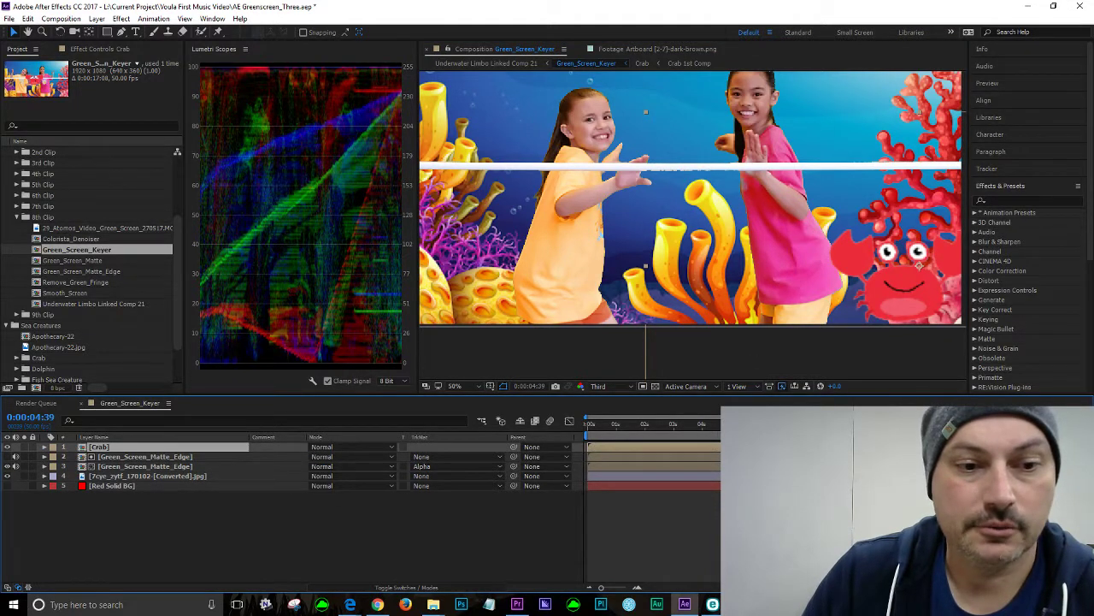
click(701, 424)
click(45, 447)
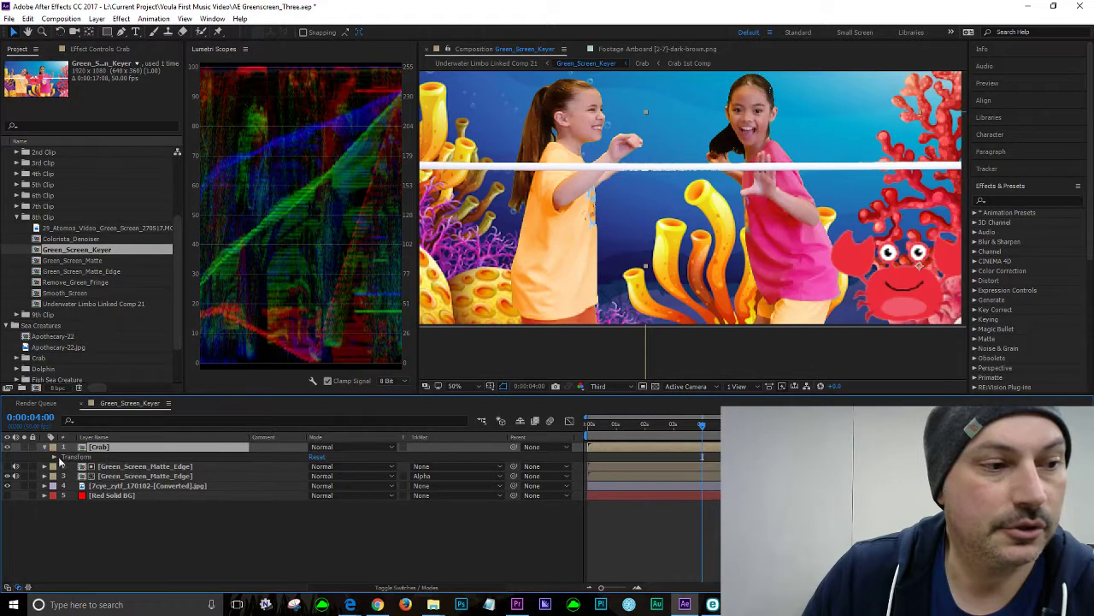
click(54, 457)
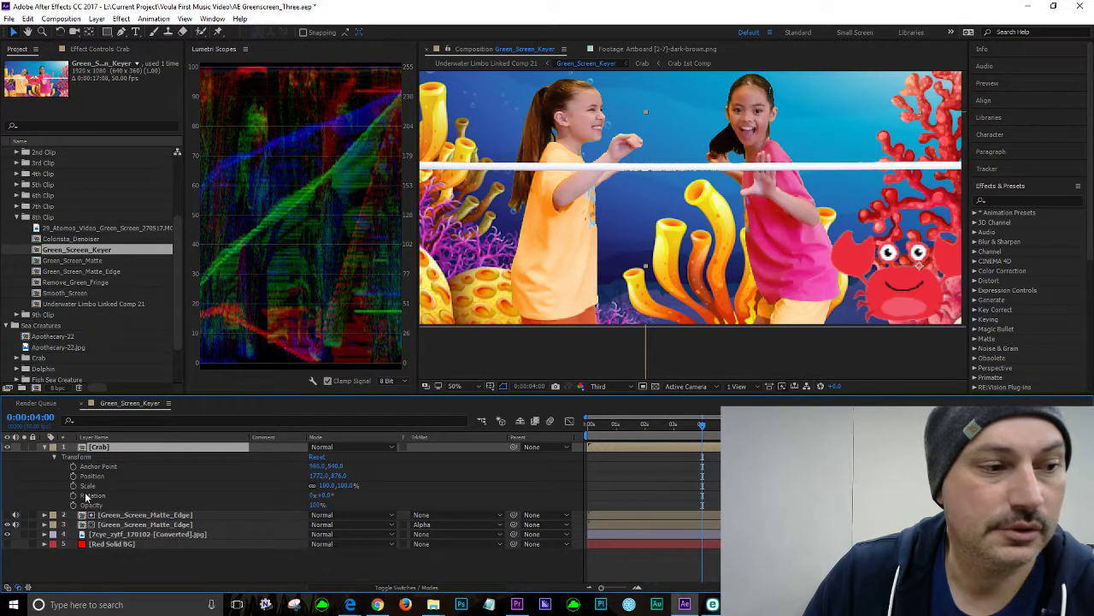
Scale the crab to 114% and place it low between the two girls, at about 1014, 848
drag(341, 485, 348, 486)
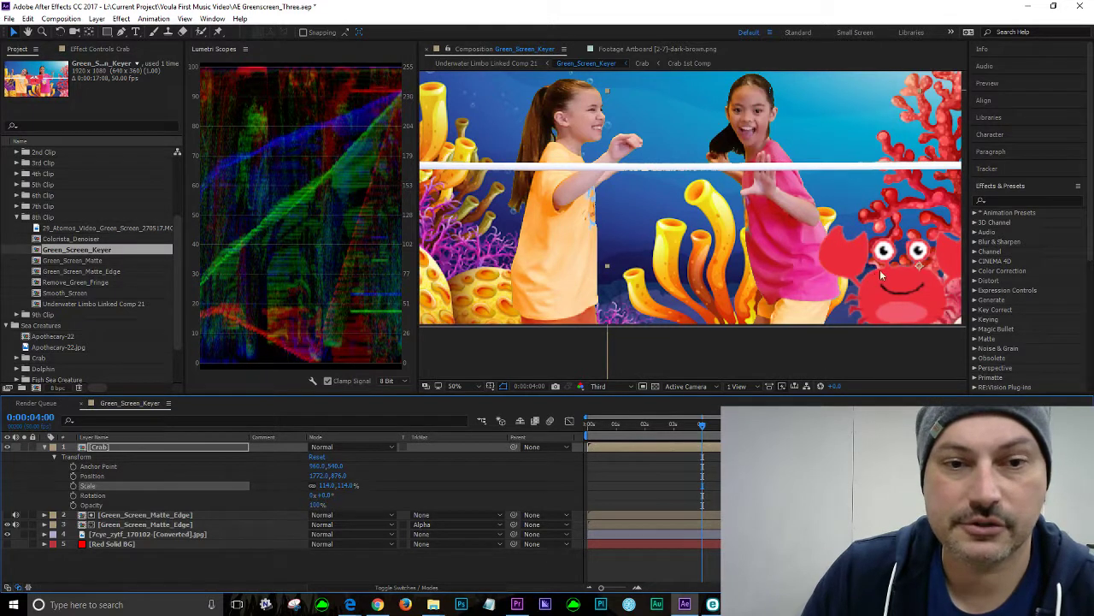
drag(901, 293, 797, 292)
drag(705, 294, 684, 284)
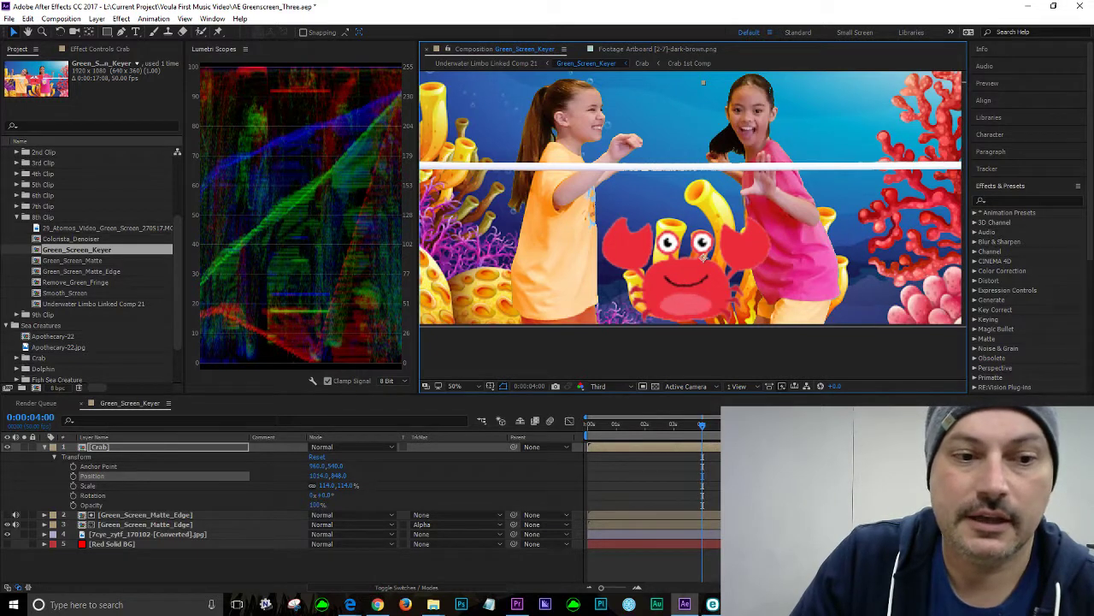
At 0:00:09:30, nudge the crab to about 1030, 852 and start keyframing its Position and Rotation
drag(707, 430, 869, 429)
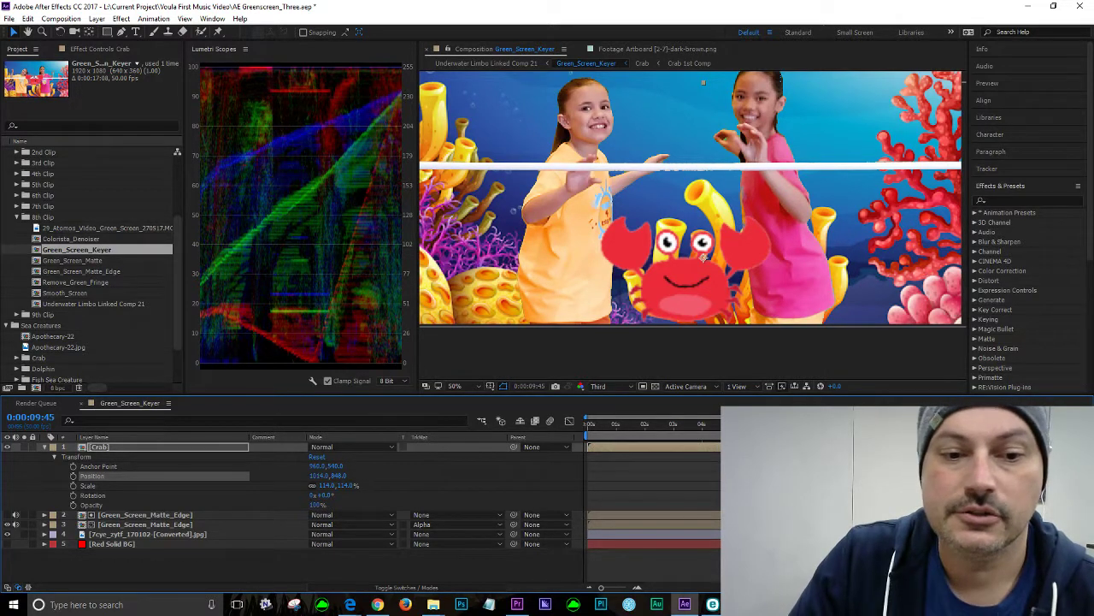
drag(869, 428, 860, 428)
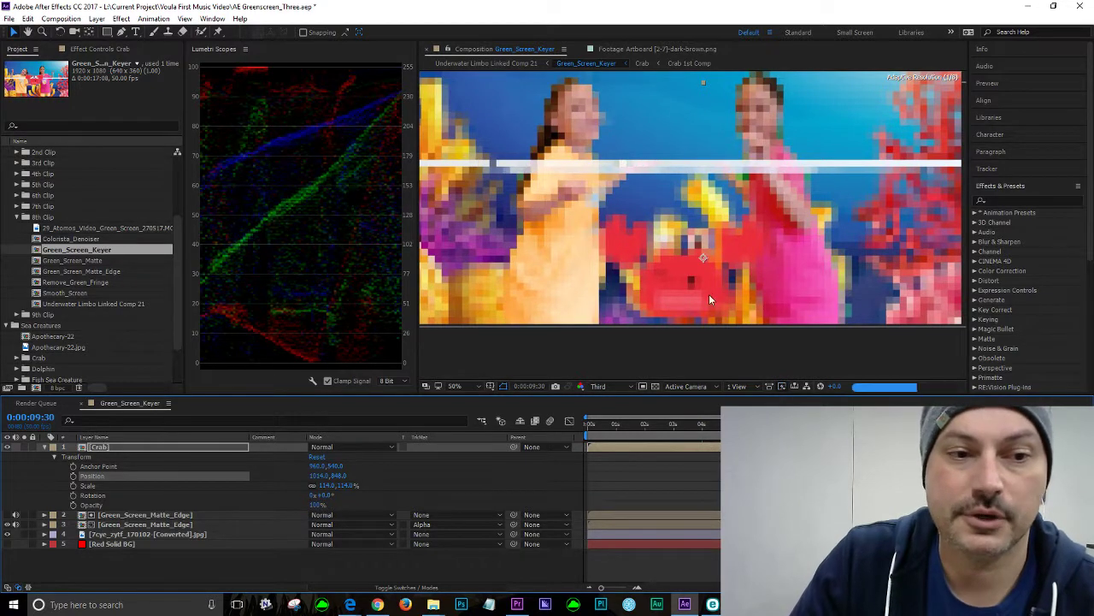
scroll(695, 288, down, 1)
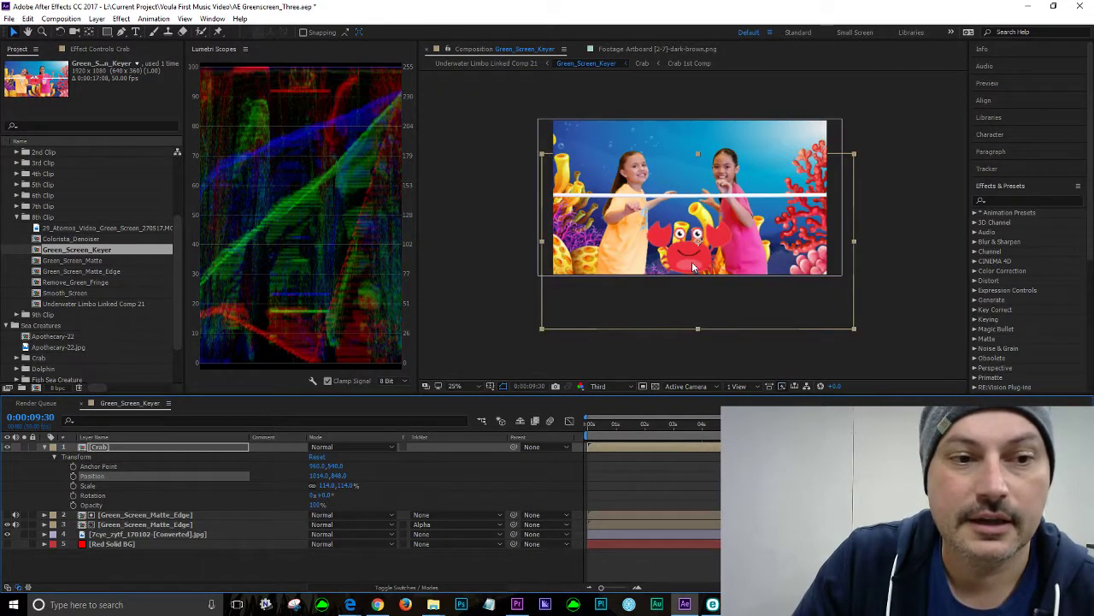
drag(693, 265, 693, 262)
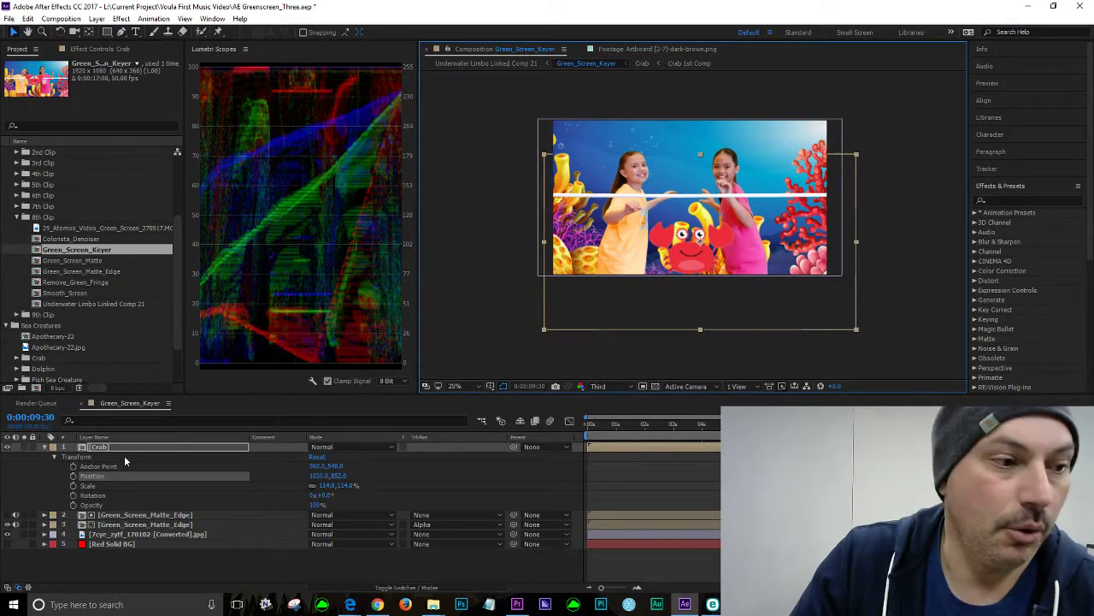
click(74, 477)
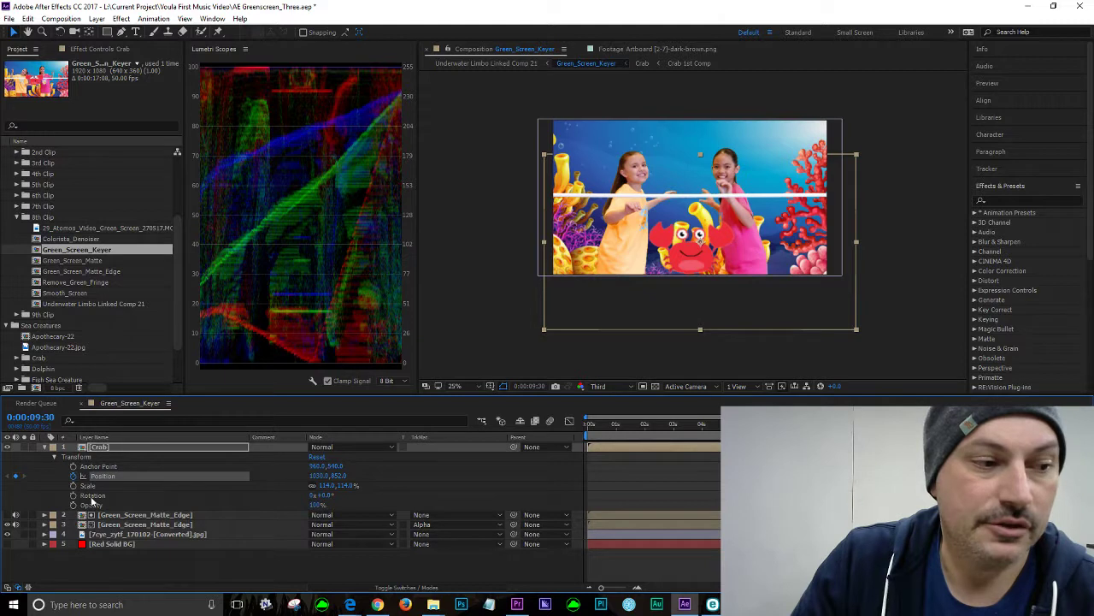
click(74, 496)
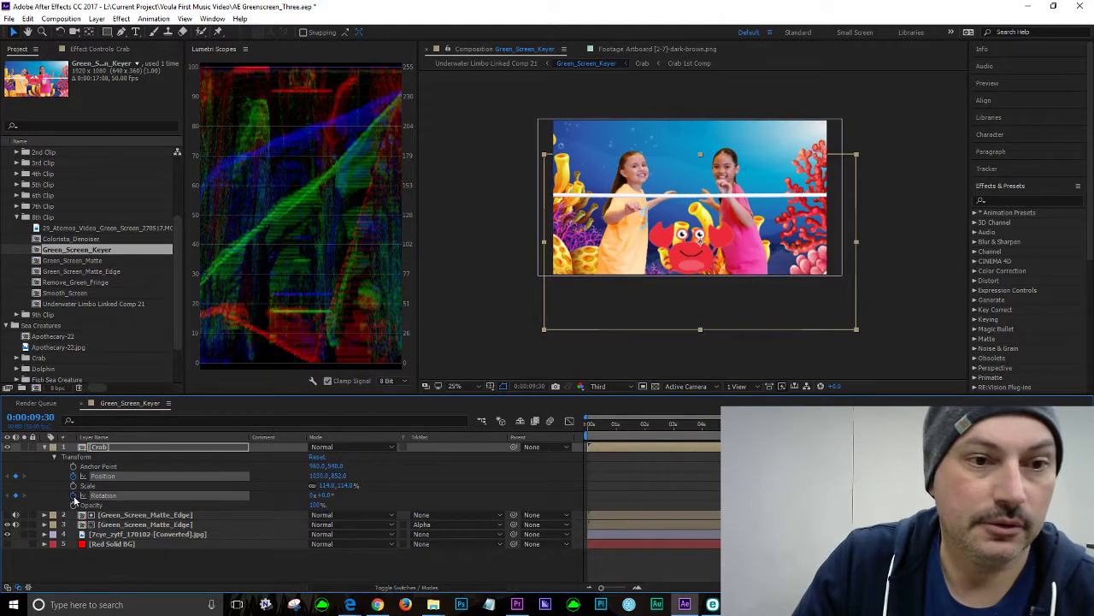
Tilt the crab to -8° and raise it to about 1022, 812 at the 0:00:09:30 keyframes
drag(542, 328, 540, 332)
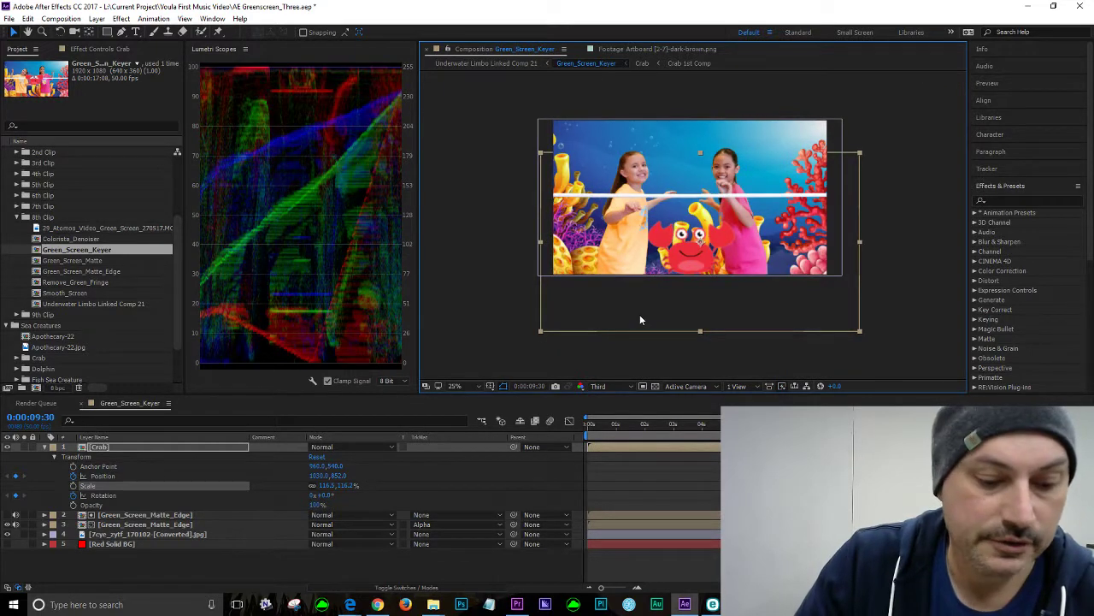
key(ctrl+z)
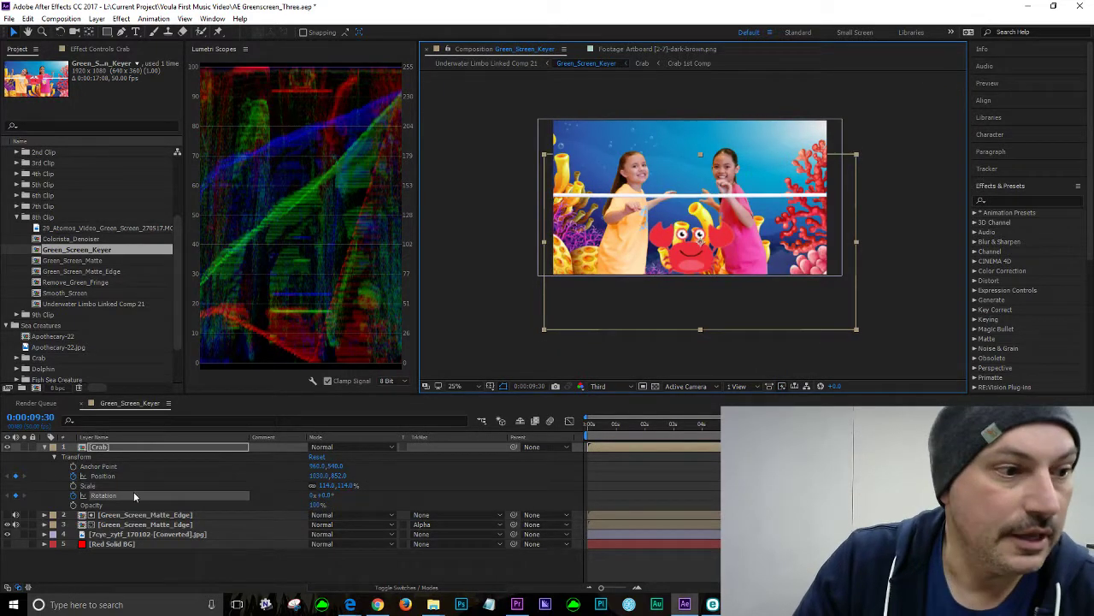
mouse_move(325, 495)
mouse_down()
mouse_move(342, 495)
mouse_move(317, 496)
mouse_up()
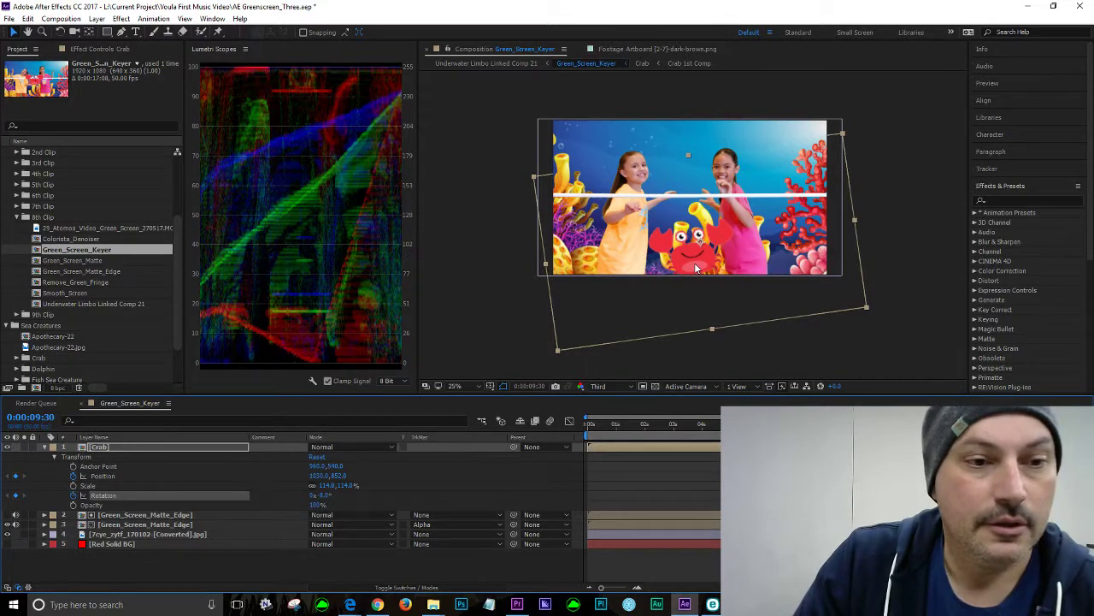
drag(697, 268, 694, 261)
key(period)
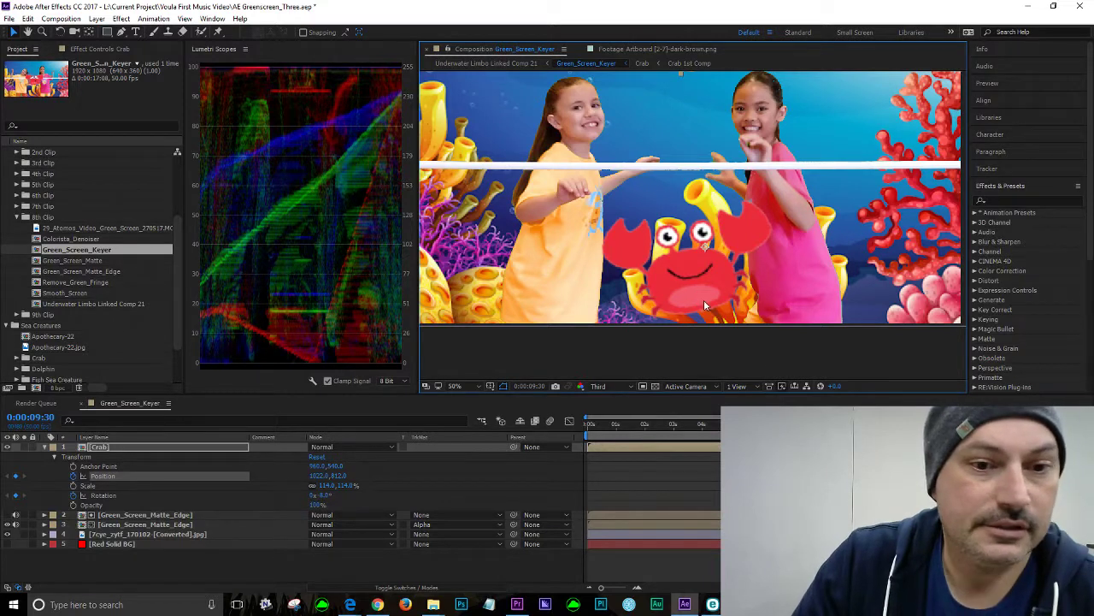
At 0:00:00:36, move the crab horizontally out past the frame's right edge, to about 2296, 812
drag(855, 423, 610, 416)
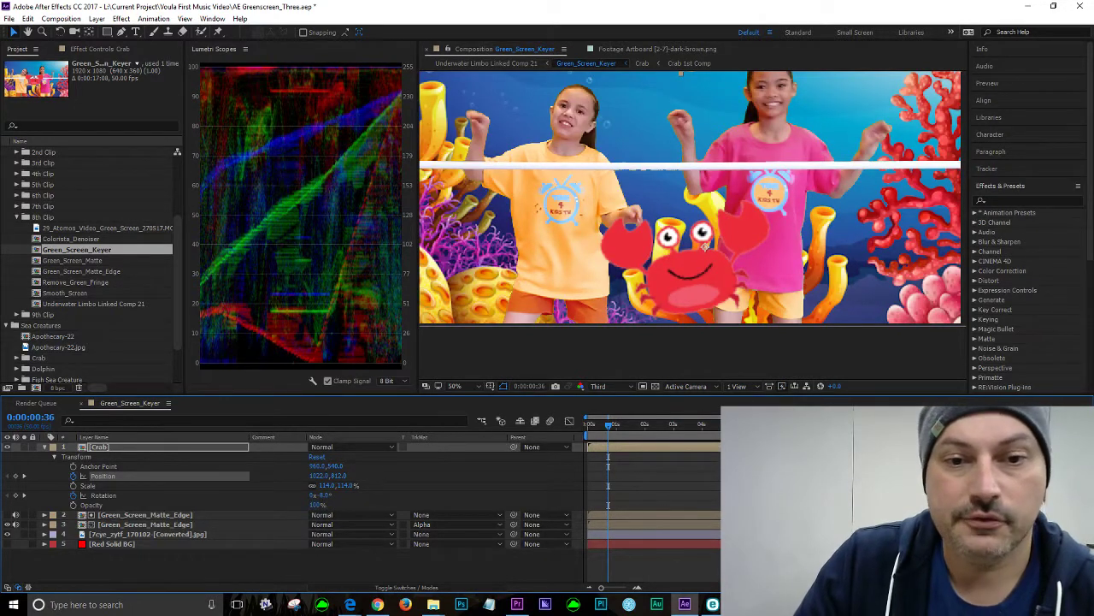
key(h)
drag(859, 229, 722, 230)
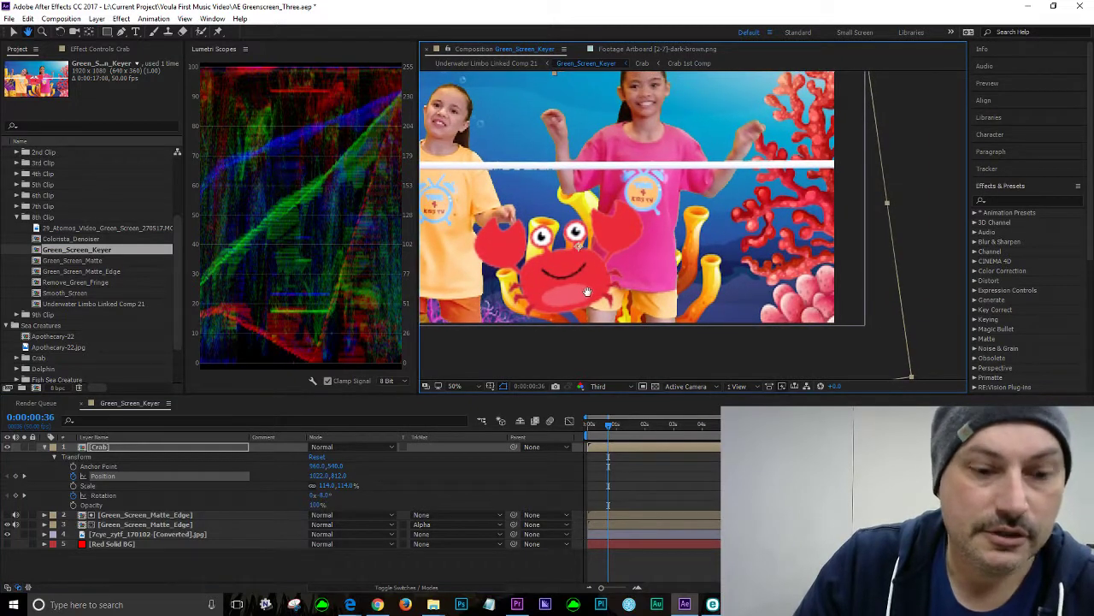
key(v)
drag(570, 284, 935, 298)
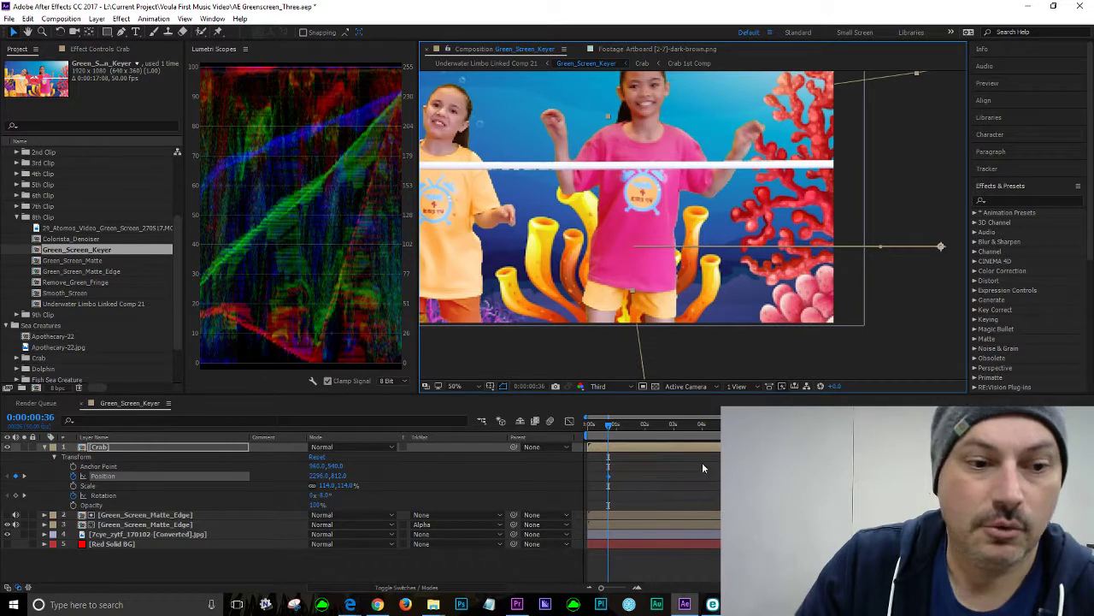
Apply Easy Ease Out to the crab's Position keyframe at 0:00:00:36
right_click(607, 479)
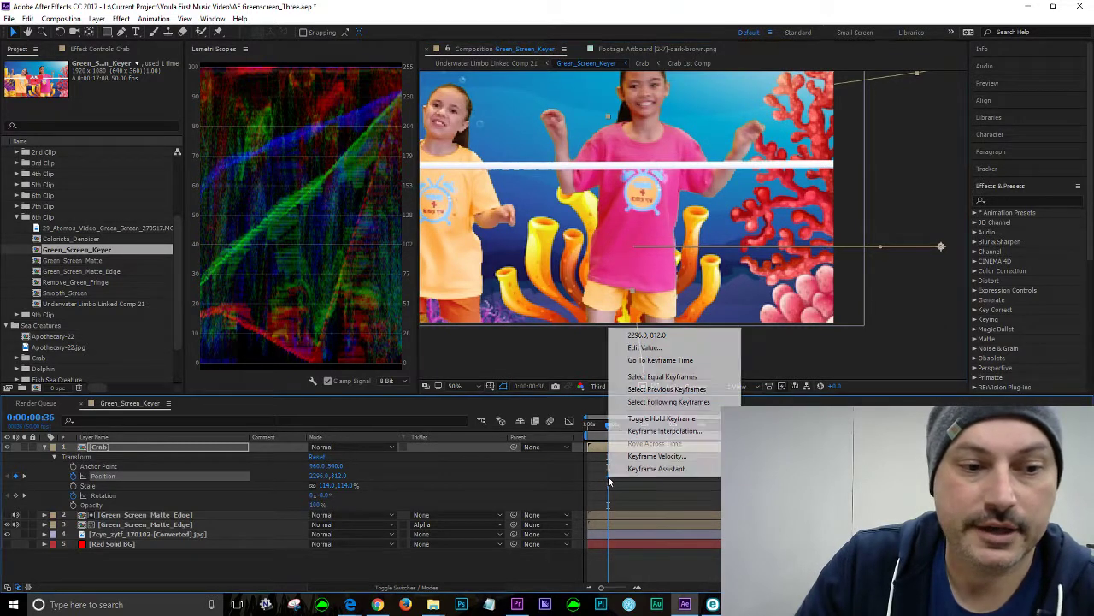
mouse_move(645, 470)
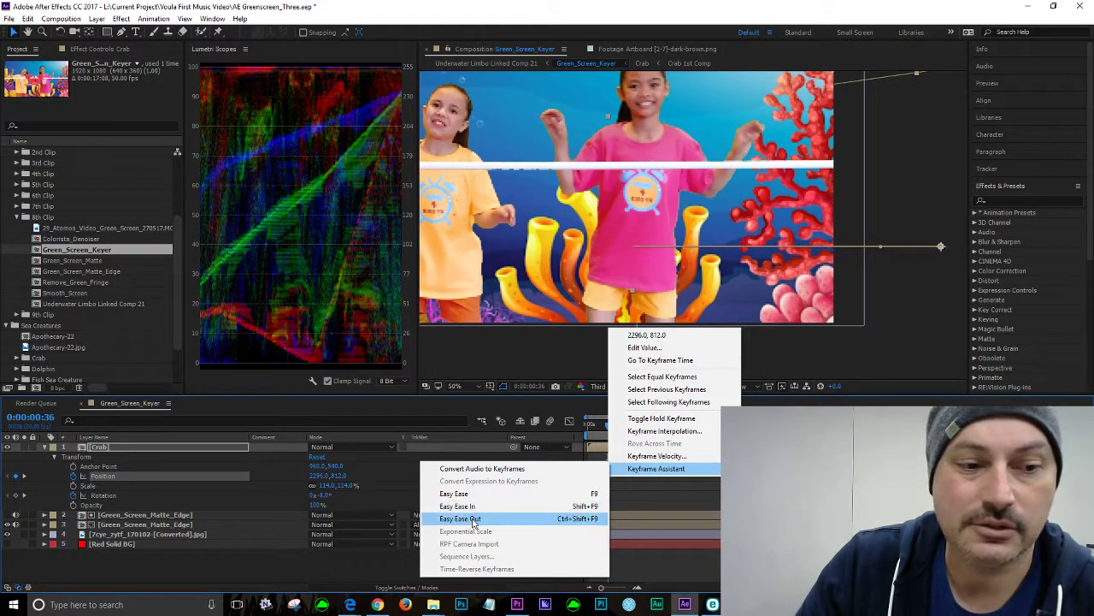
click(473, 519)
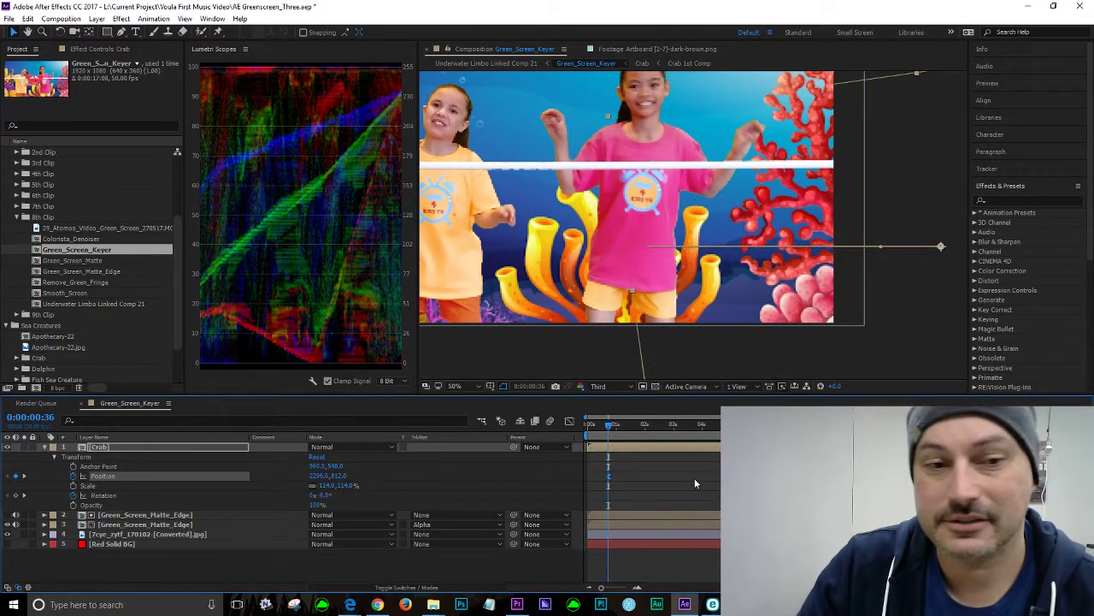
Preview the opening of the crab's movement from the start of the composition
drag(608, 423, 588, 423)
key(space)
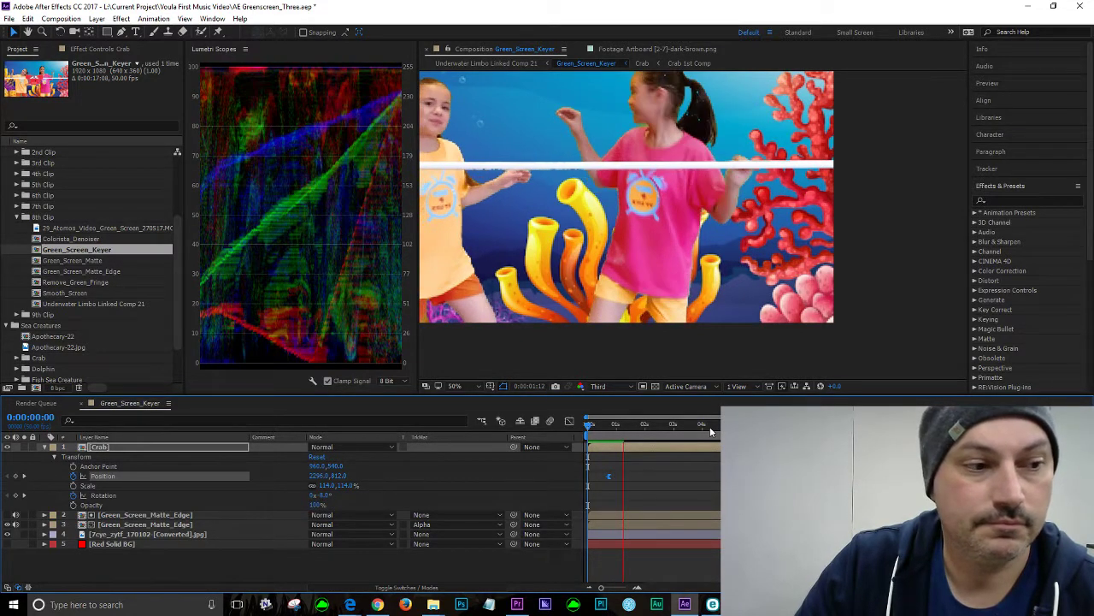
key(space)
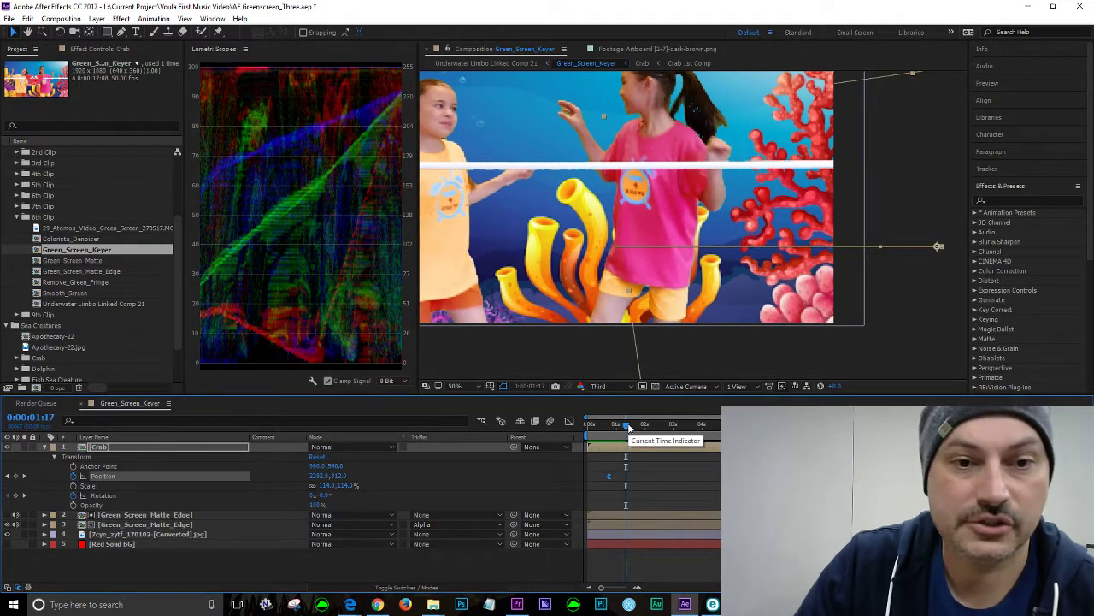
Return to the Position keyframe at 0:00:00:36 and shift the off-screen crab closer to the frame, to about 2272, 812
drag(629, 426, 596, 425)
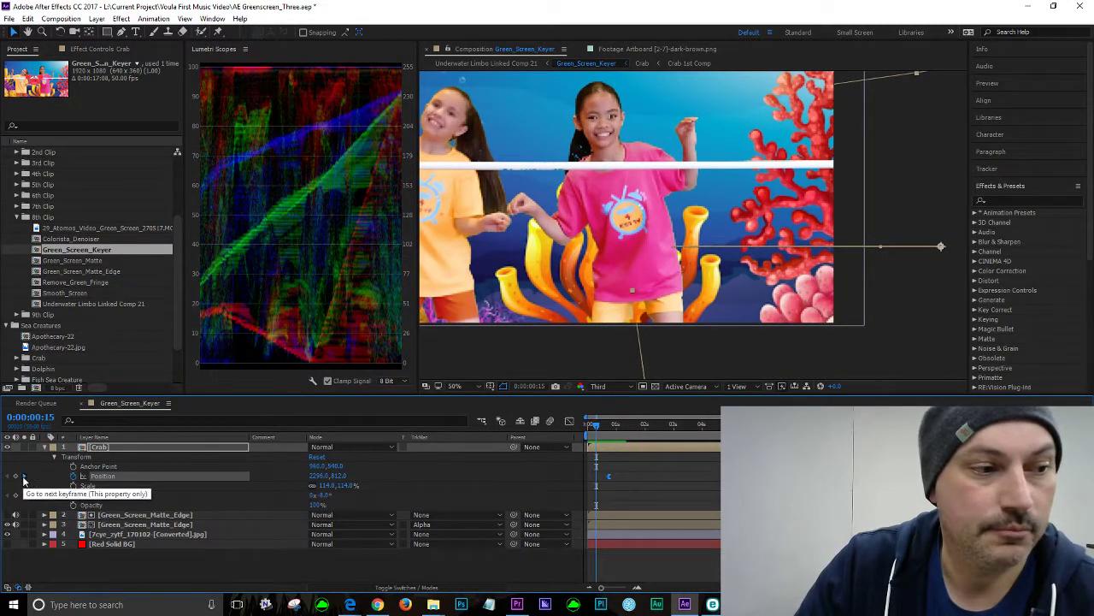
click(23, 476)
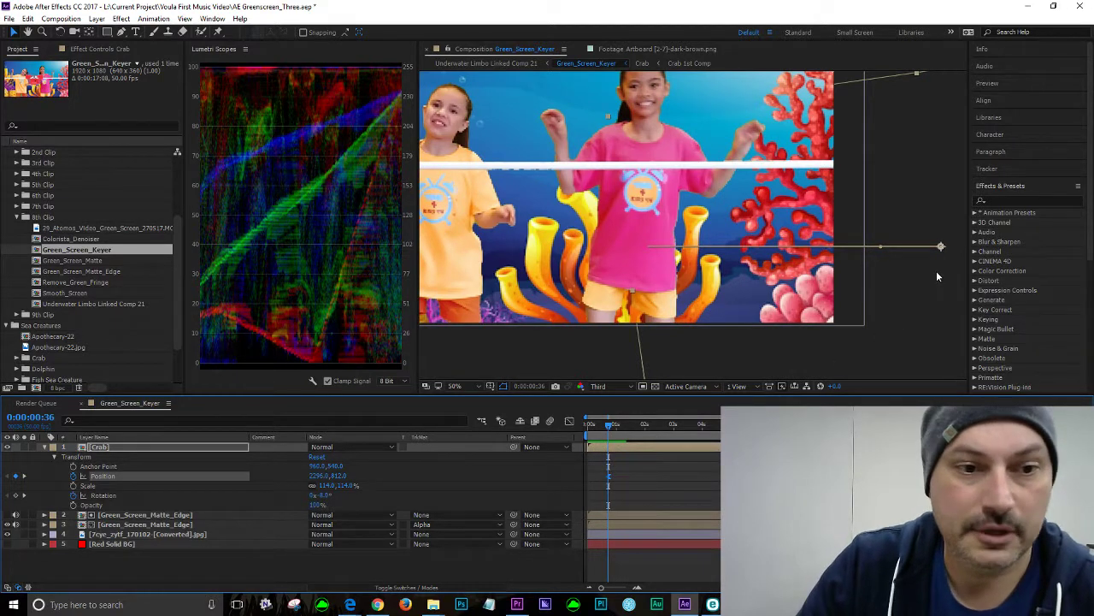
mouse_move(945, 269)
mouse_down()
mouse_move(921, 272)
mouse_move(939, 279)
mouse_up()
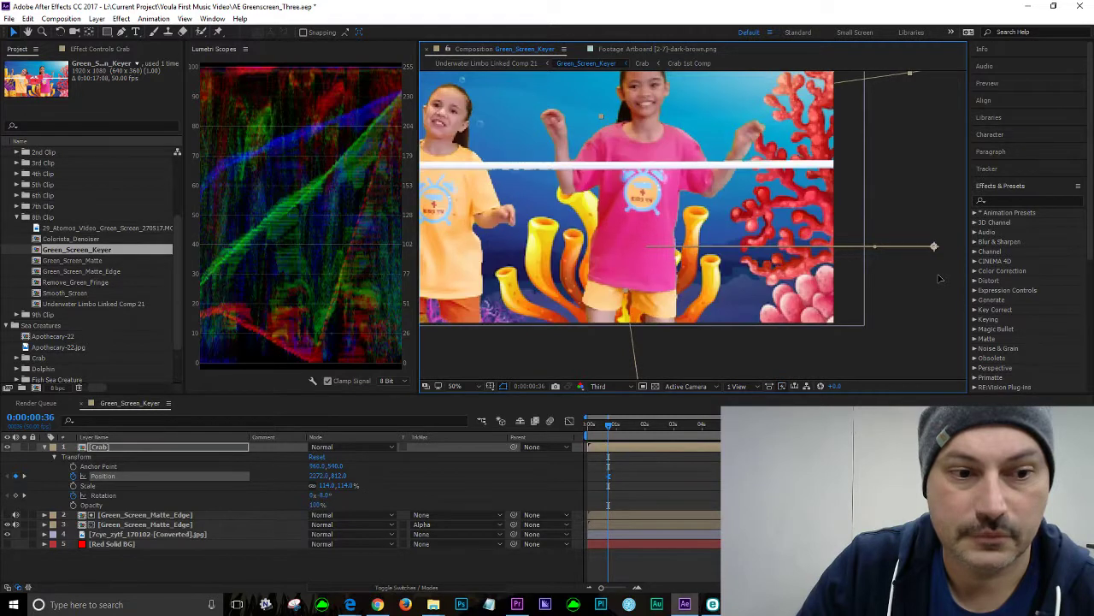
Nudge the off-screen crab outward to about 2280, 812 at 0:00:00:36 and preview its movement from the composition's start
drag(939, 279, 941, 276)
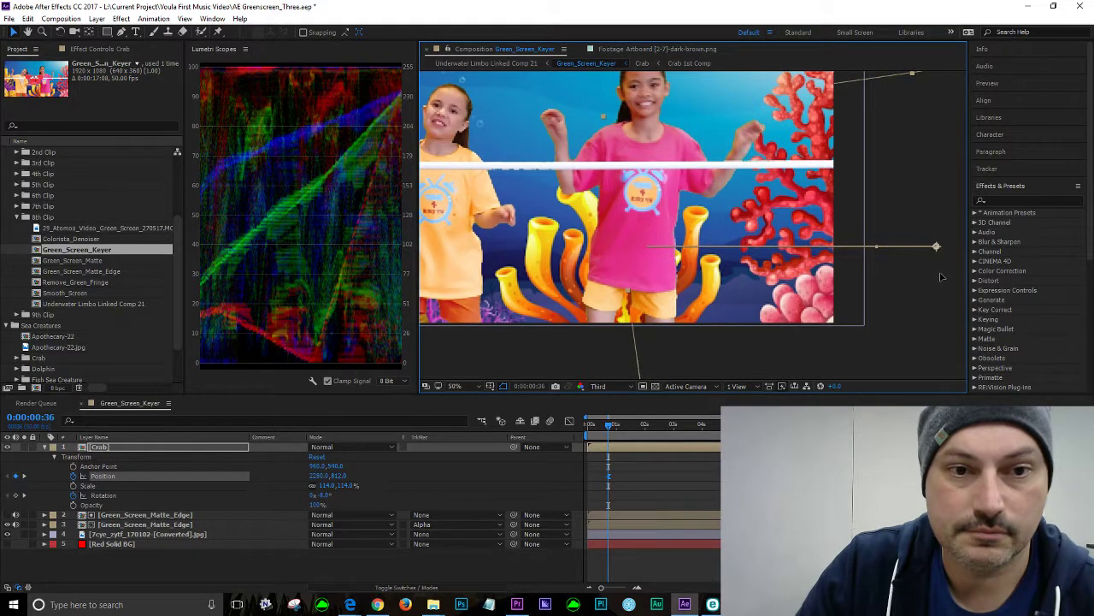
key(Page_Up)
key(space)
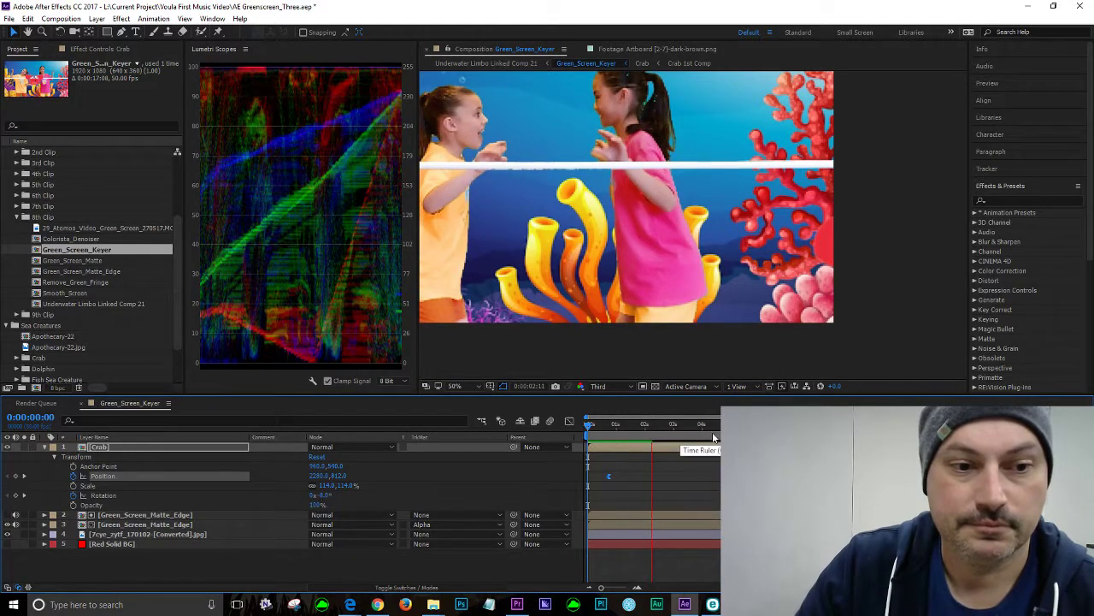
At 0:00:07:49, move the crab horizontally into the gap between the two girls, to about 1022, 812
click(653, 432)
drag(655, 427, 809, 425)
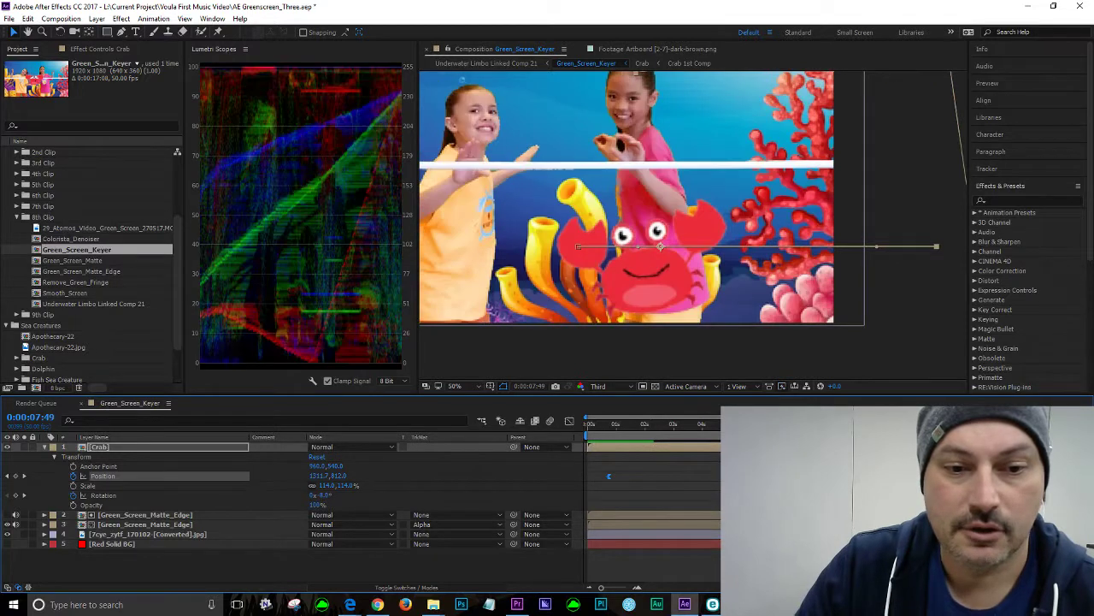
drag(660, 248, 578, 246)
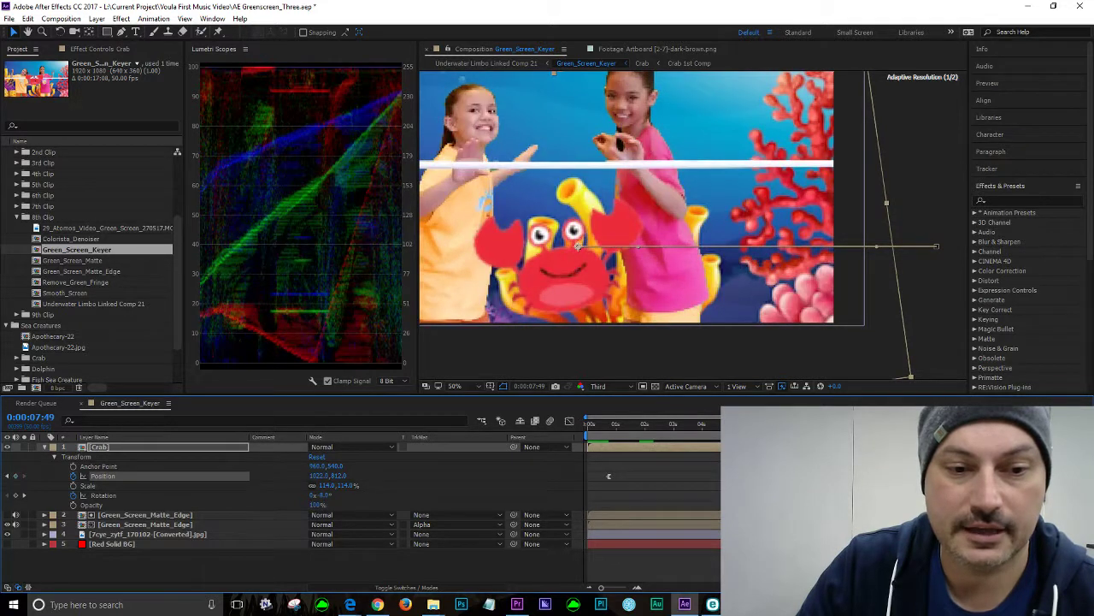
drag(578, 246, 579, 247)
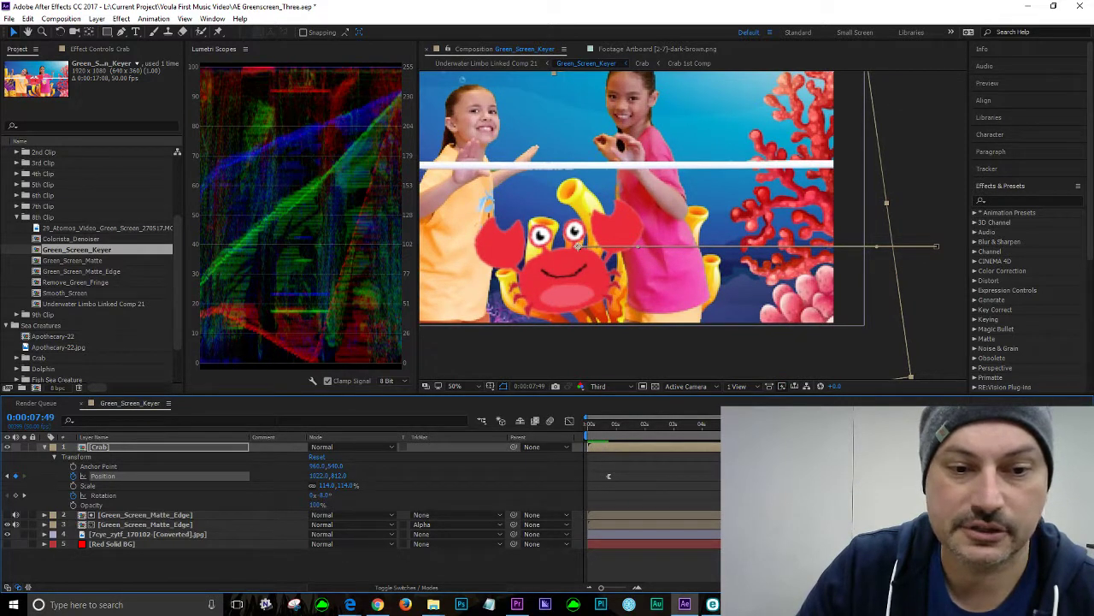
Apply Easy Ease In to the crab's Position keyframe at 0:00:07:49
right_click(910, 376)
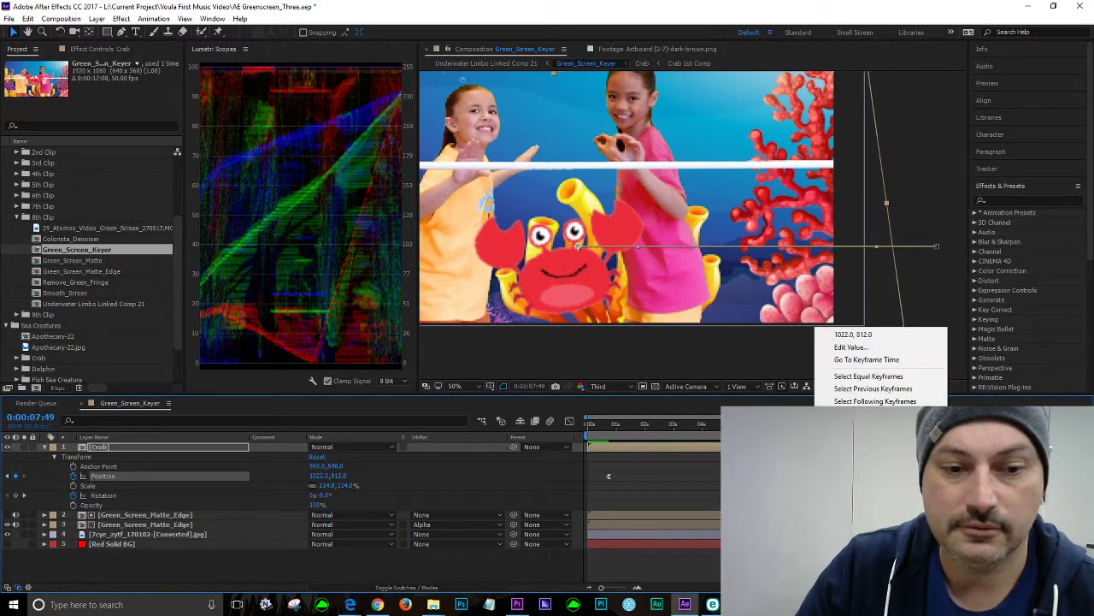
right_click(608, 475)
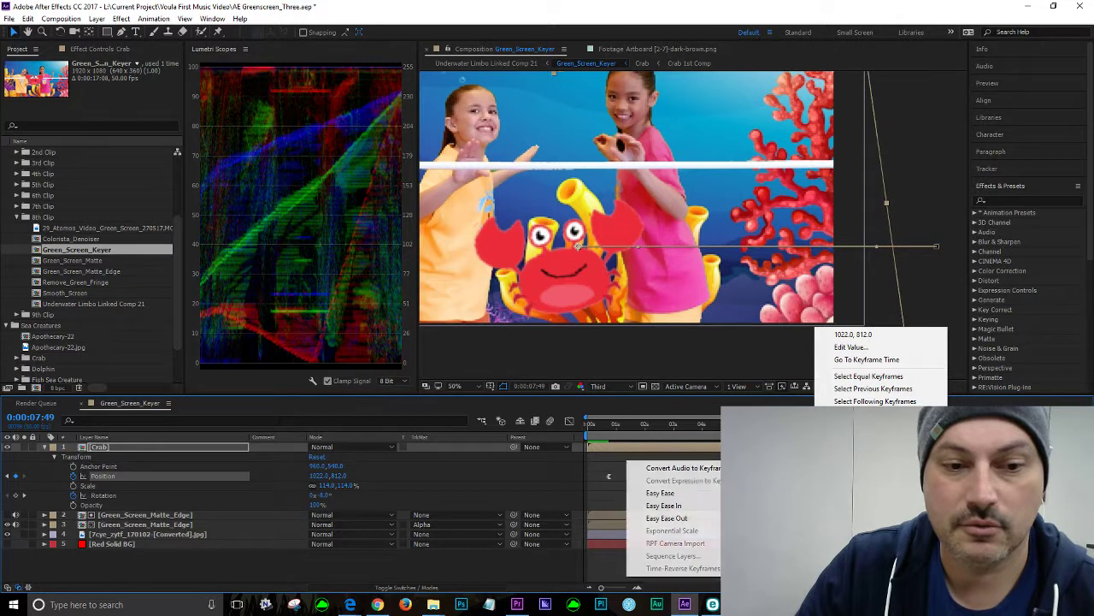
click(676, 505)
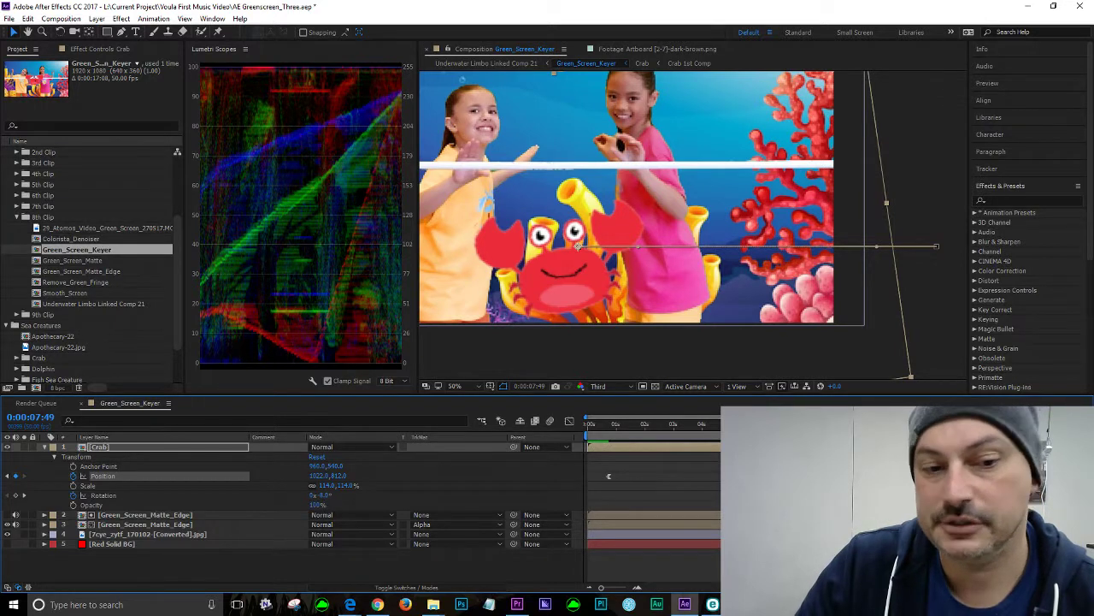
Preview the crab's arrival between the girls from 0:00:06:46
key(space)
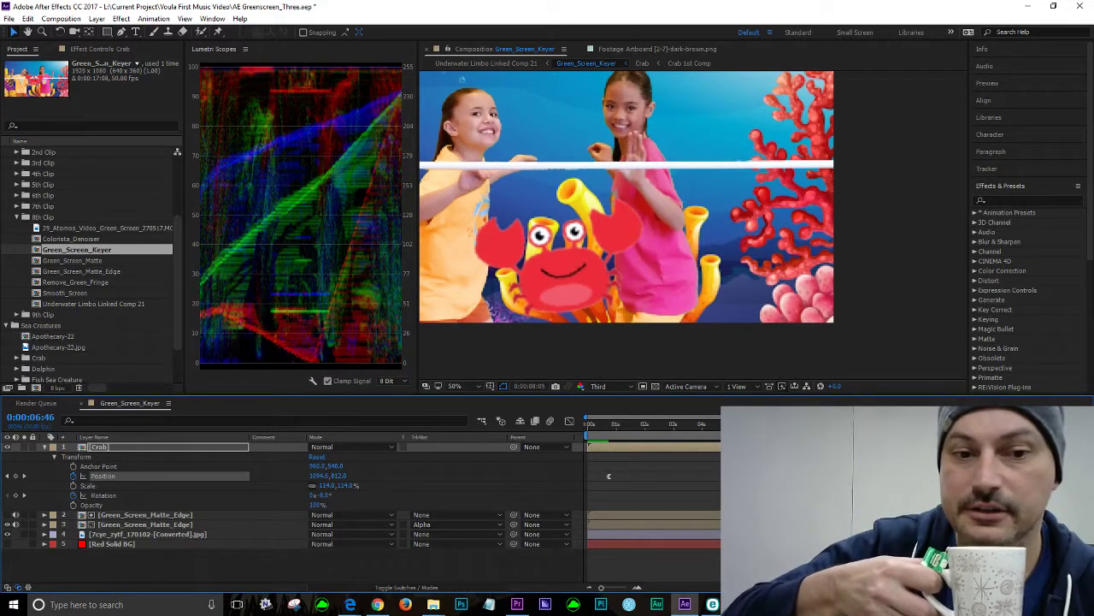
key(space)
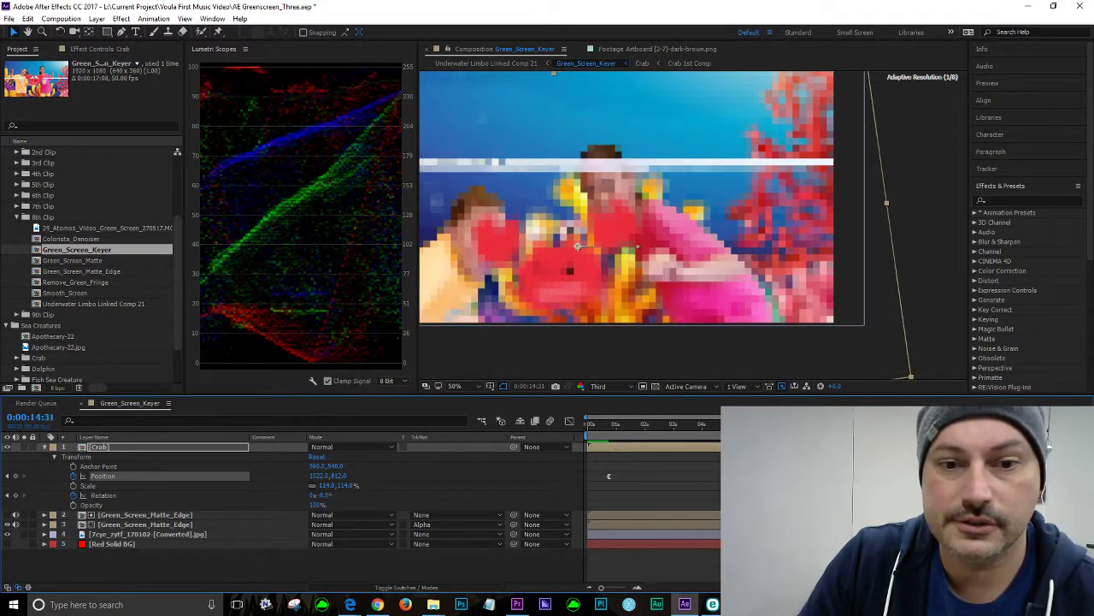
key(space)
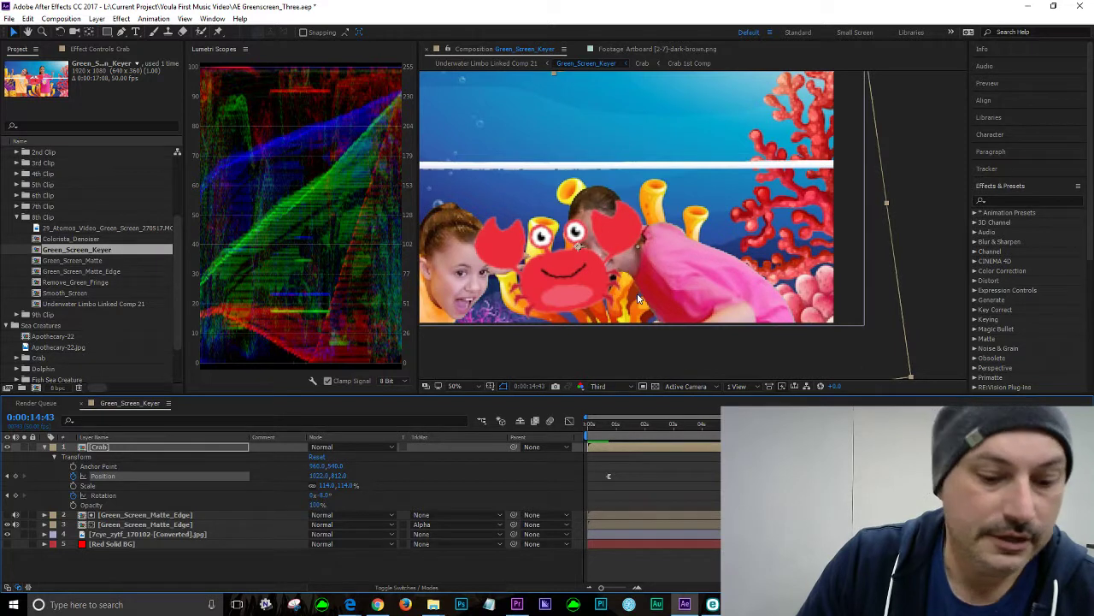
At 0:00:14:43, move the crab horizontally out past the frame's left edge, to about -216, 812
key(space)
drag(637, 298, 912, 292)
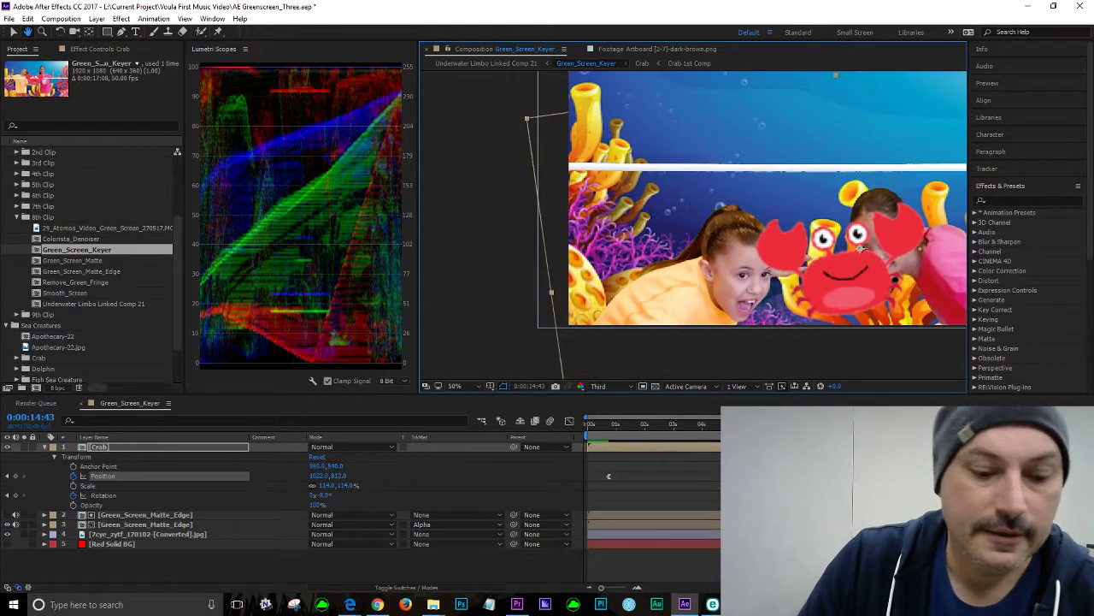
mouse_move(834, 297)
mouse_down()
mouse_move(864, 295)
mouse_move(481, 293)
mouse_up()
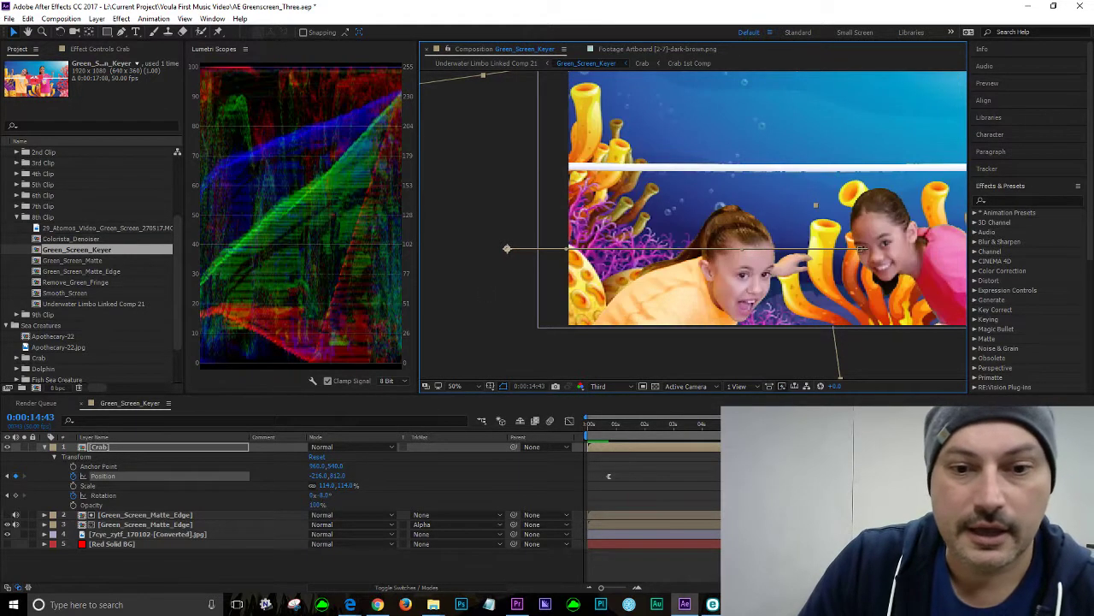
right_click(1012, 475)
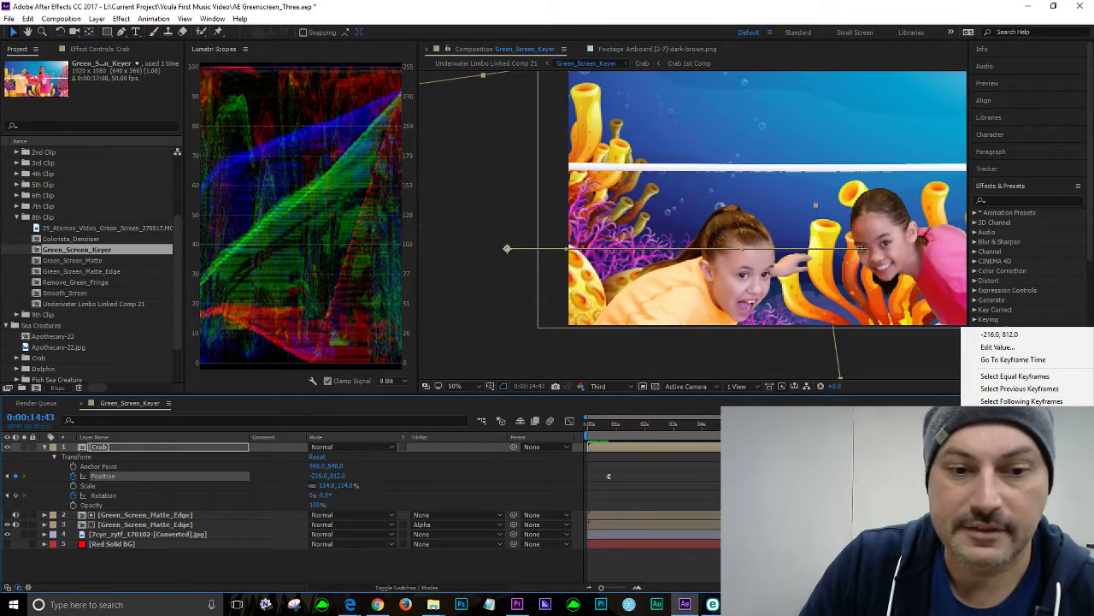
key(Escape)
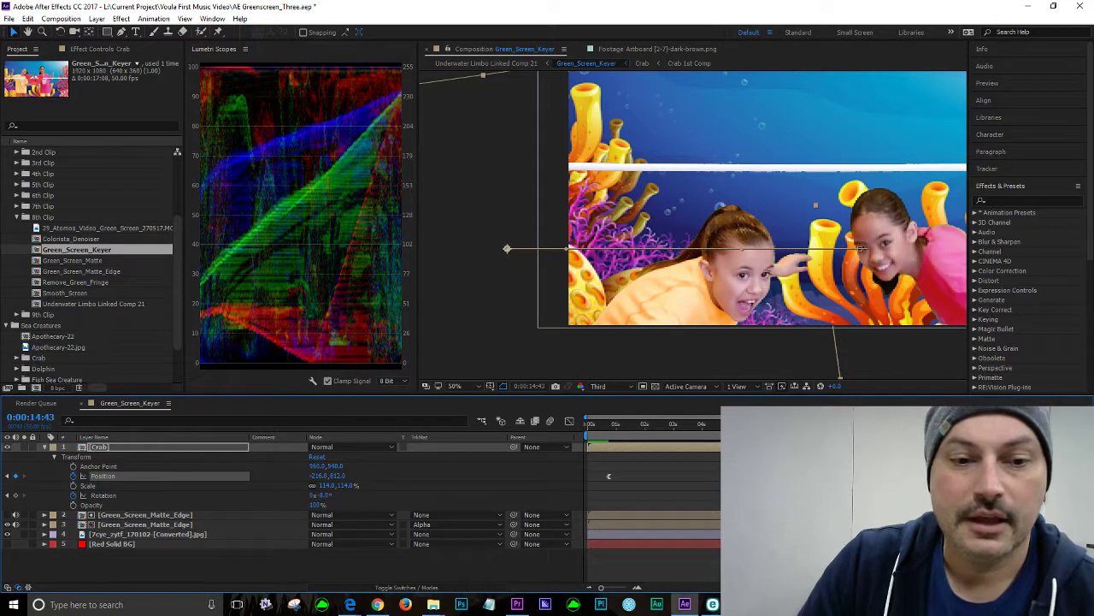
Add a Rotation keyframe to the crab at 0:00:09:30, keeping its existing tilt
drag(826, 423, 859, 423)
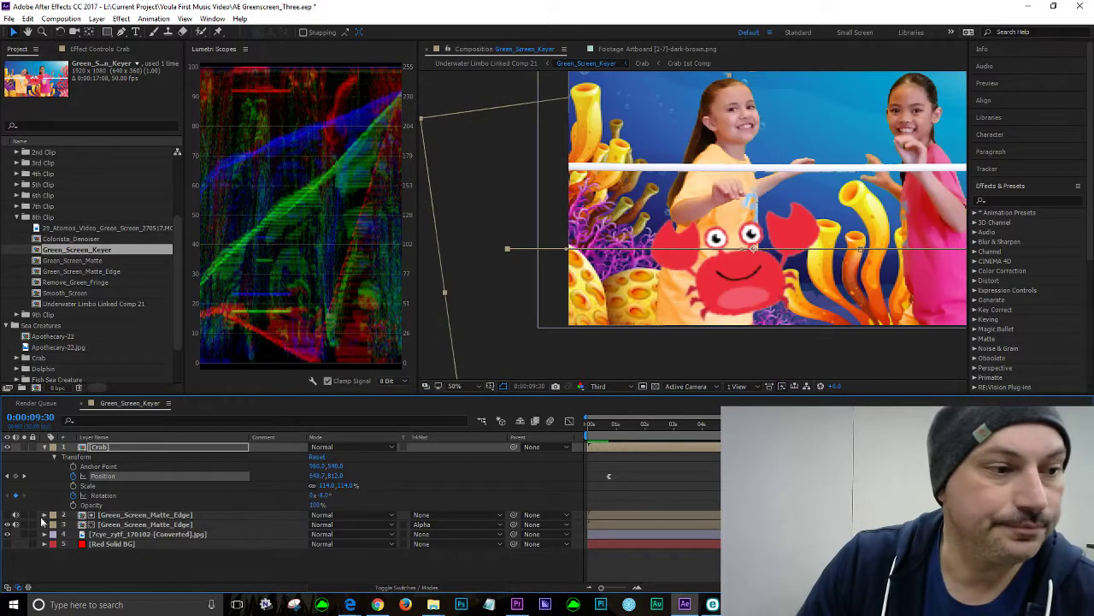
click(14, 495)
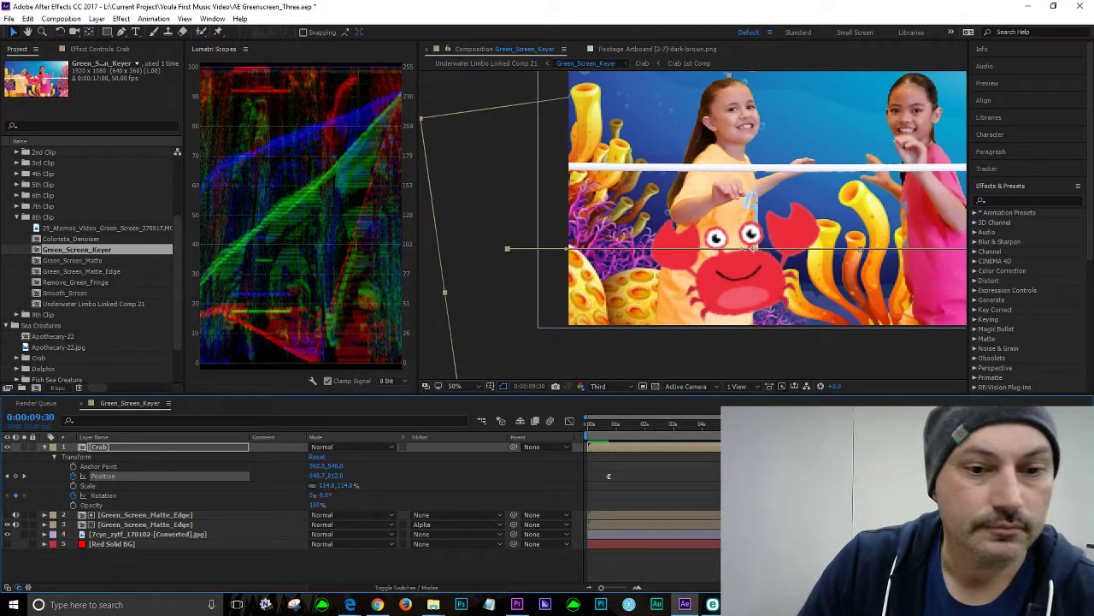
click(111, 499)
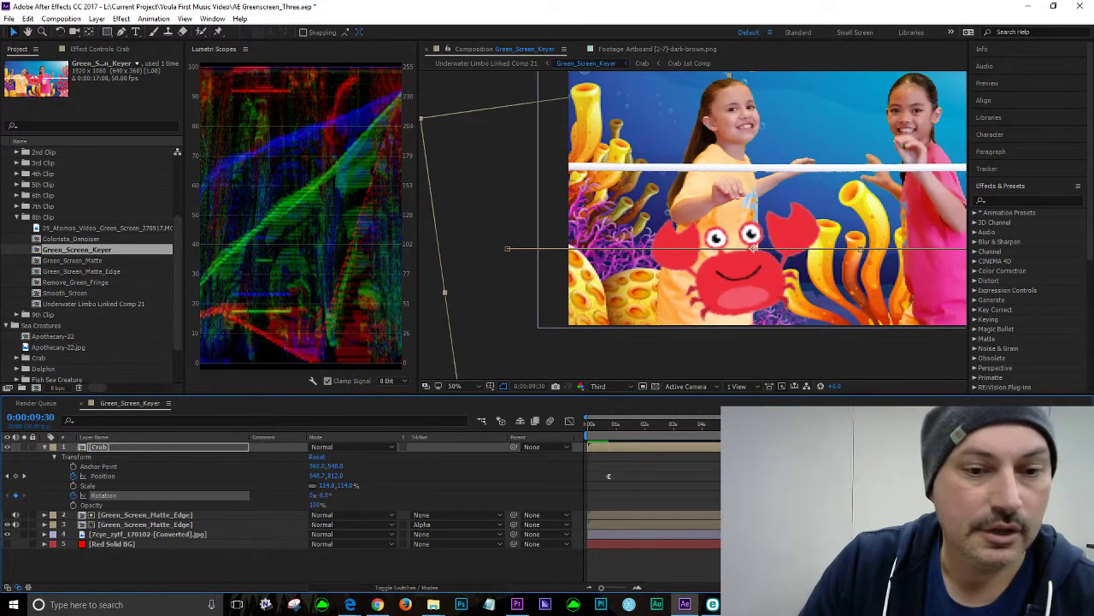
key(space)
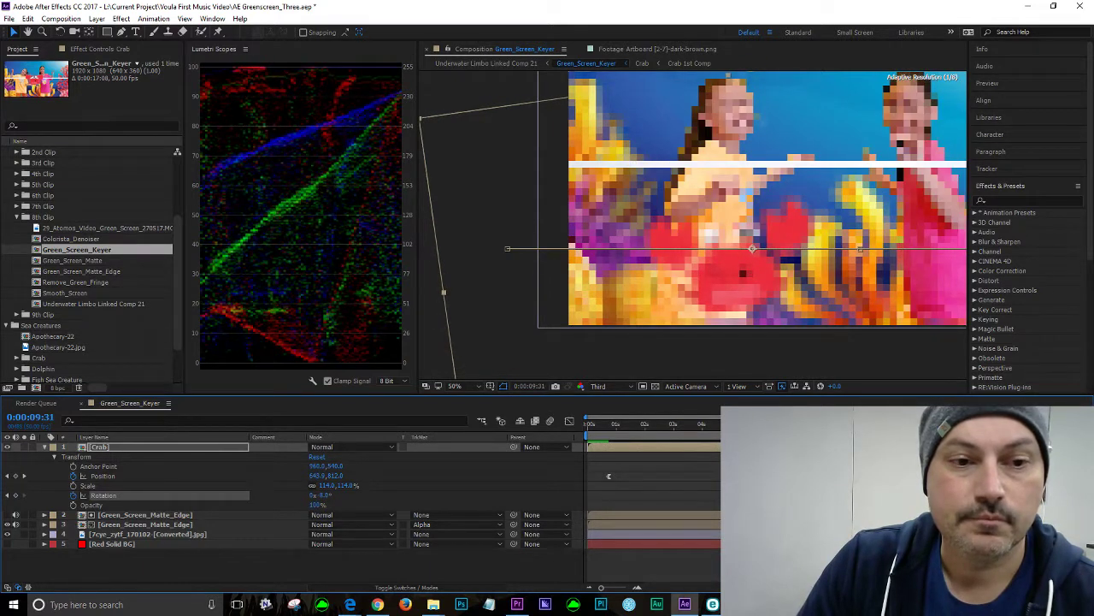
key(space)
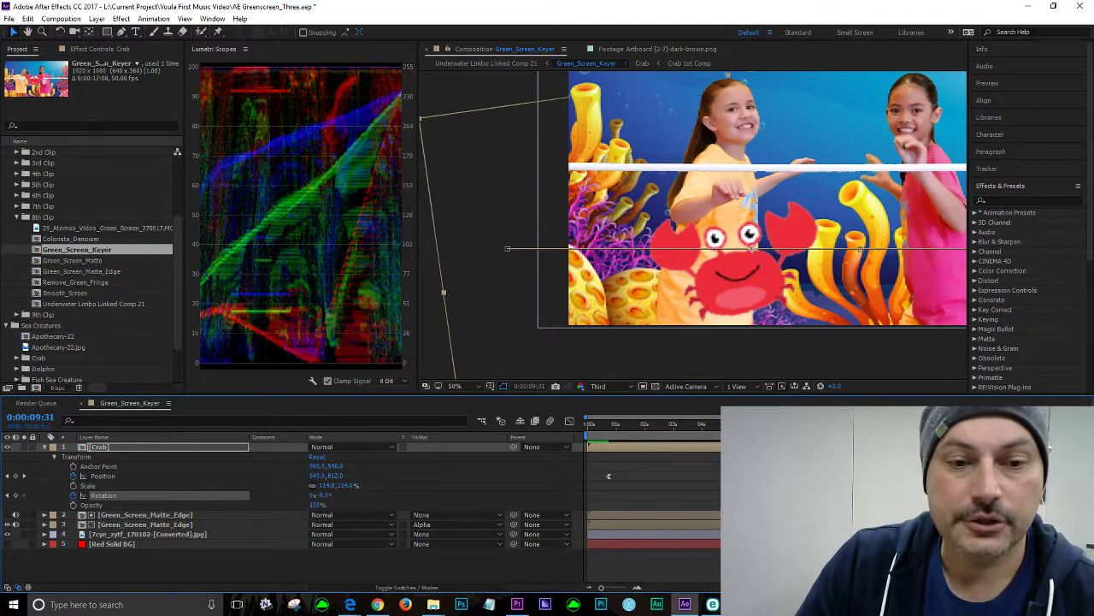
At 0:00:07:24, set the crab's rotation to about 12° to tilt it the other way
key(Page_Up)
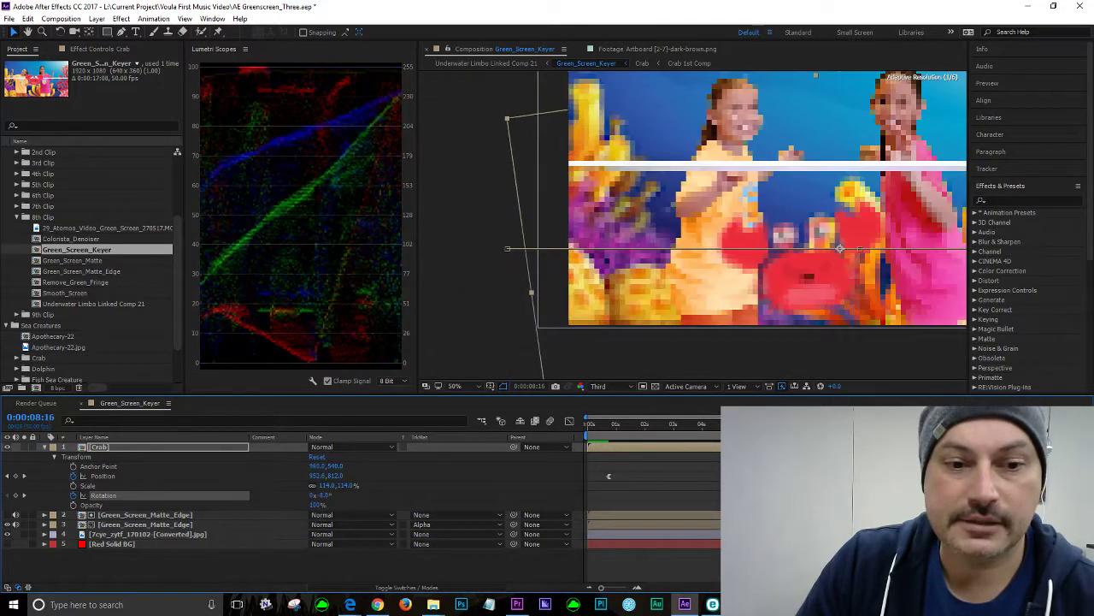
key(Page_Up)
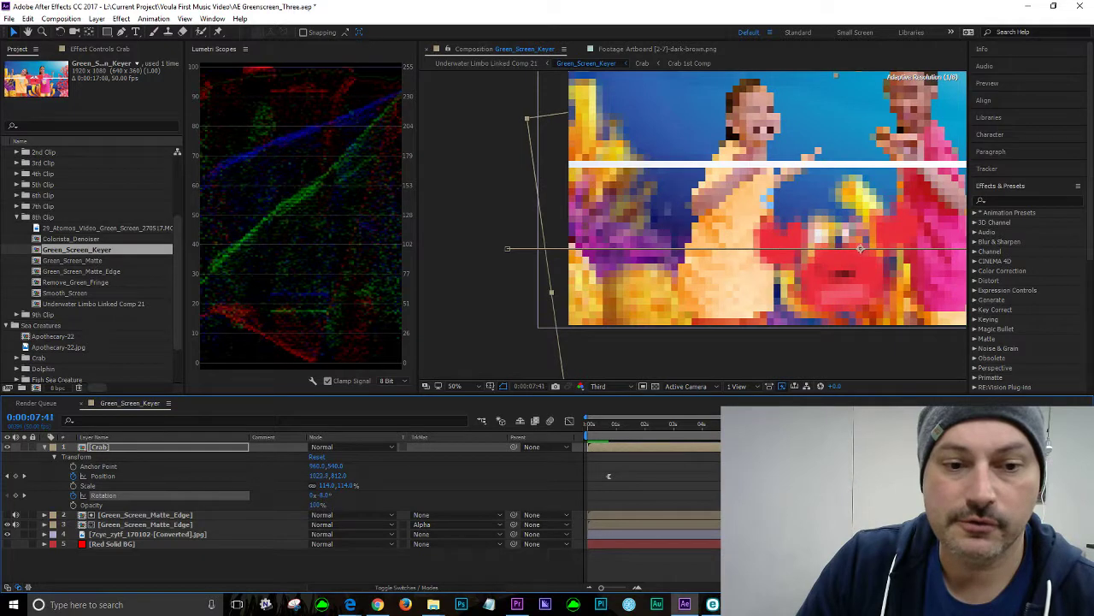
key(shift+Page_Up)
key(Page_Up)
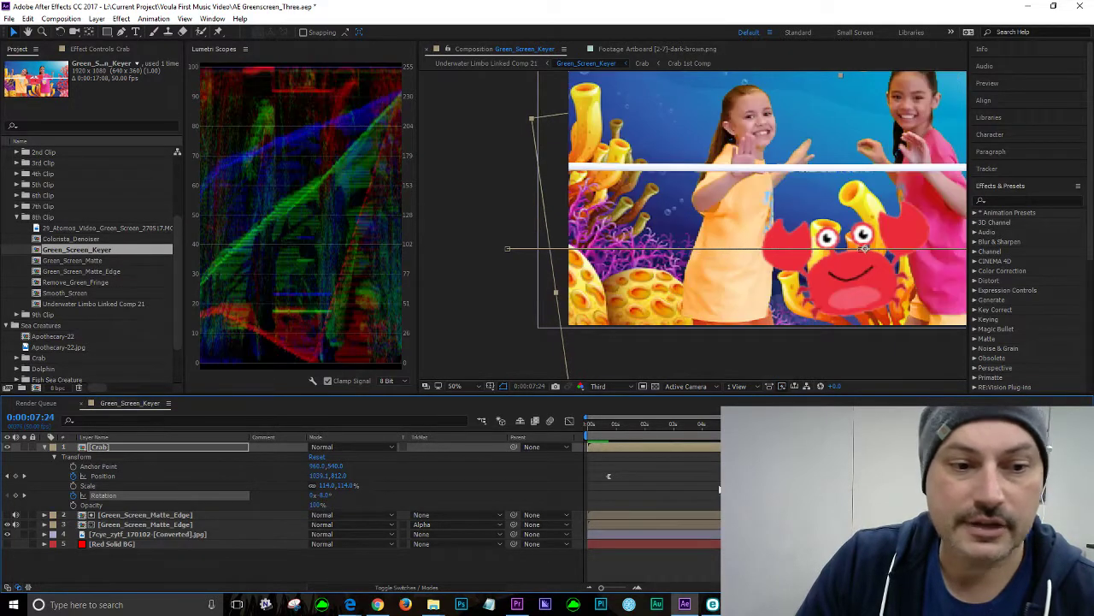
drag(325, 495, 332, 495)
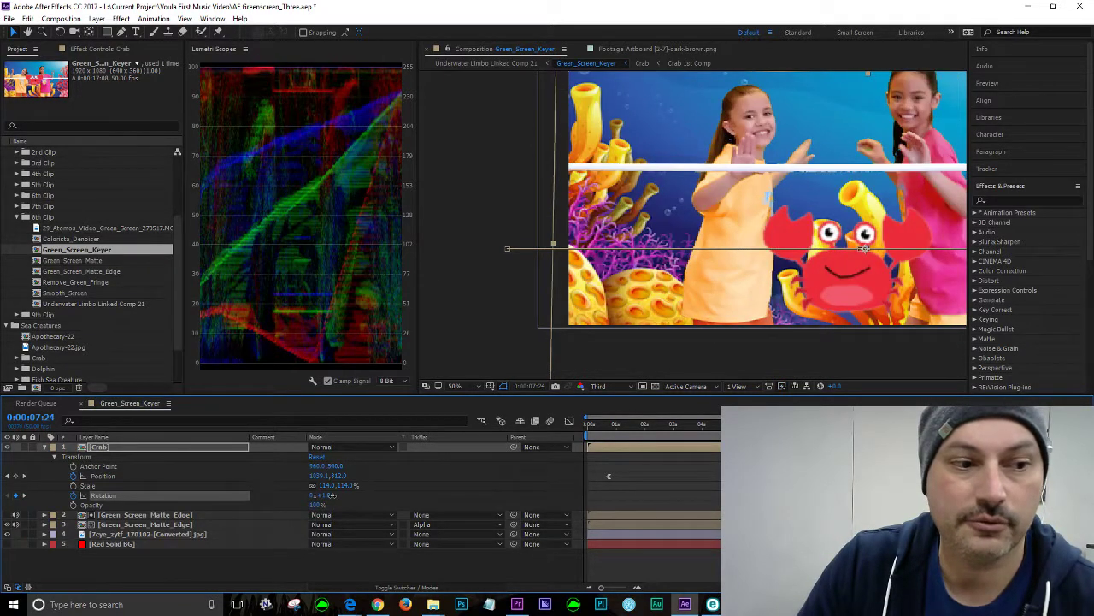
drag(334, 495, 339, 496)
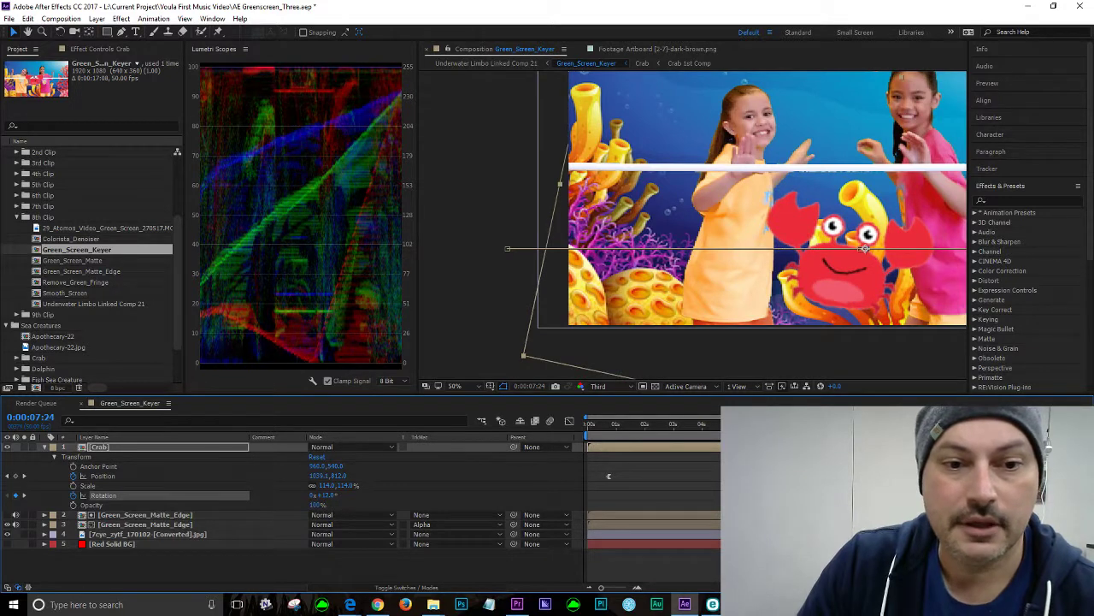
Keyframe the crab's rotation at about -21° at 0:00:05:03 and about 12° at 0:00:02:18
key(space)
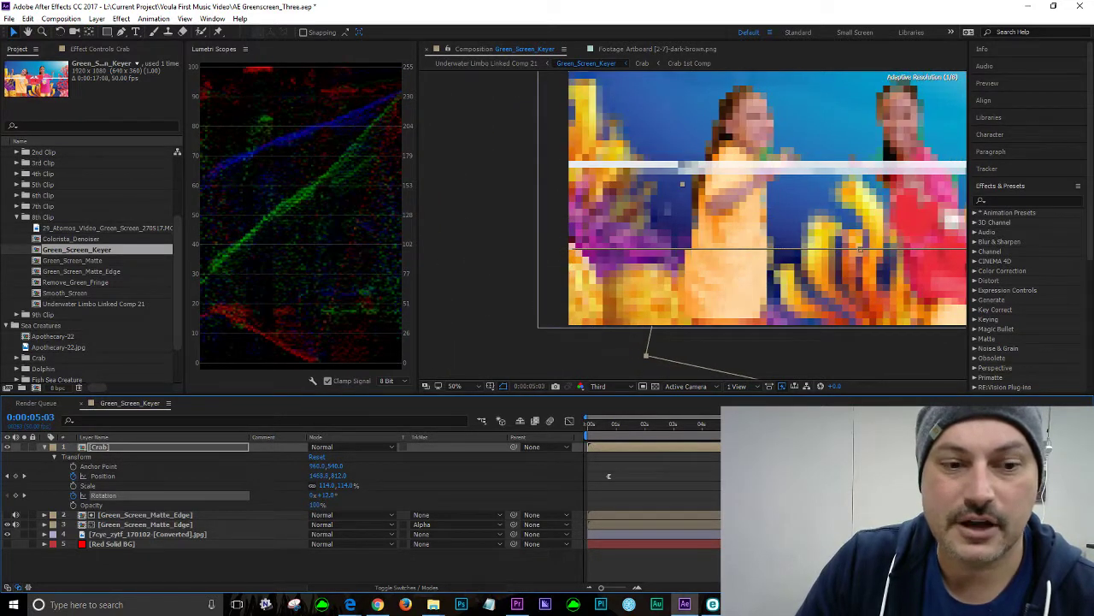
drag(840, 289, 626, 339)
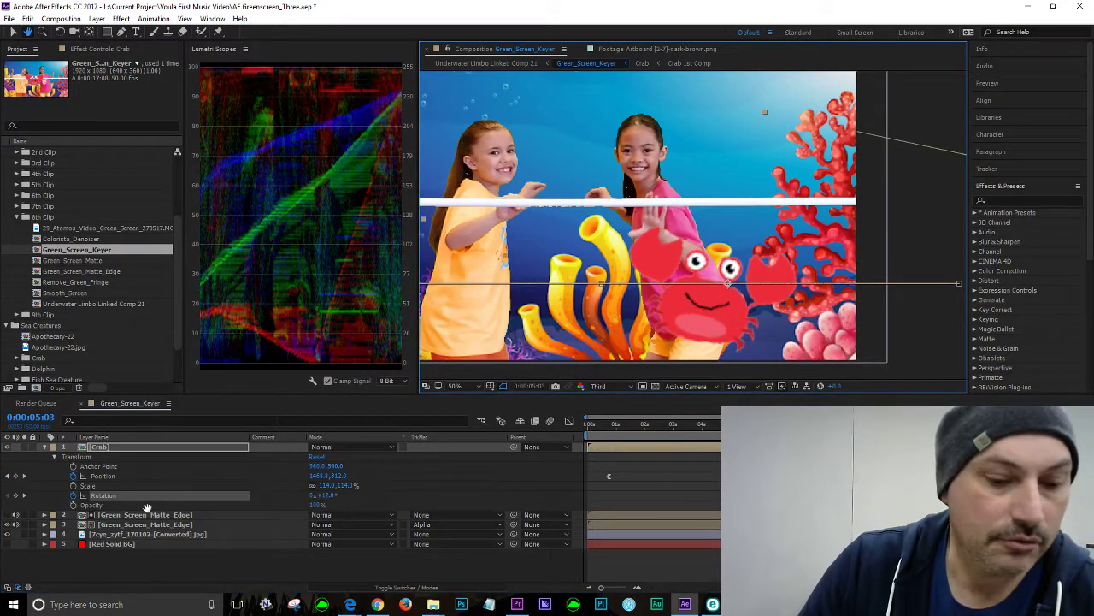
key(v)
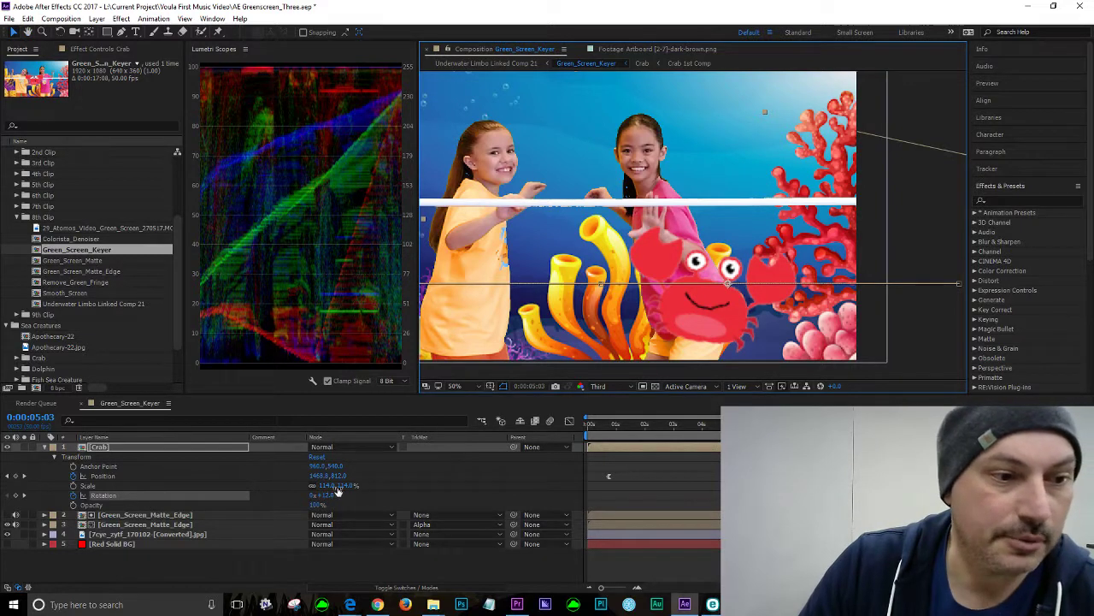
drag(329, 494, 306, 494)
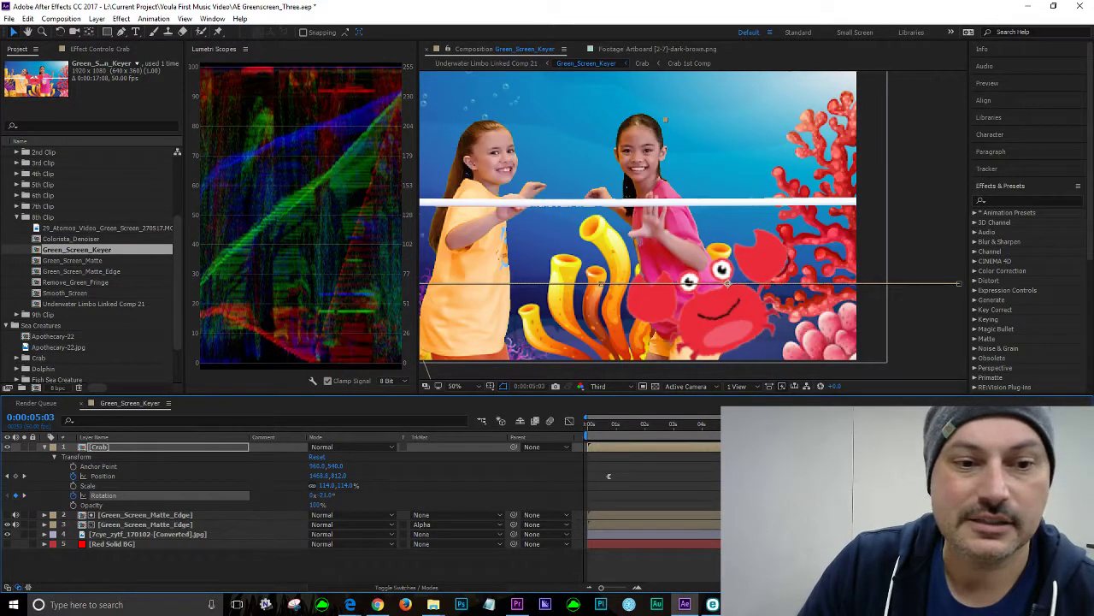
drag(688, 424, 656, 422)
drag(323, 496, 342, 496)
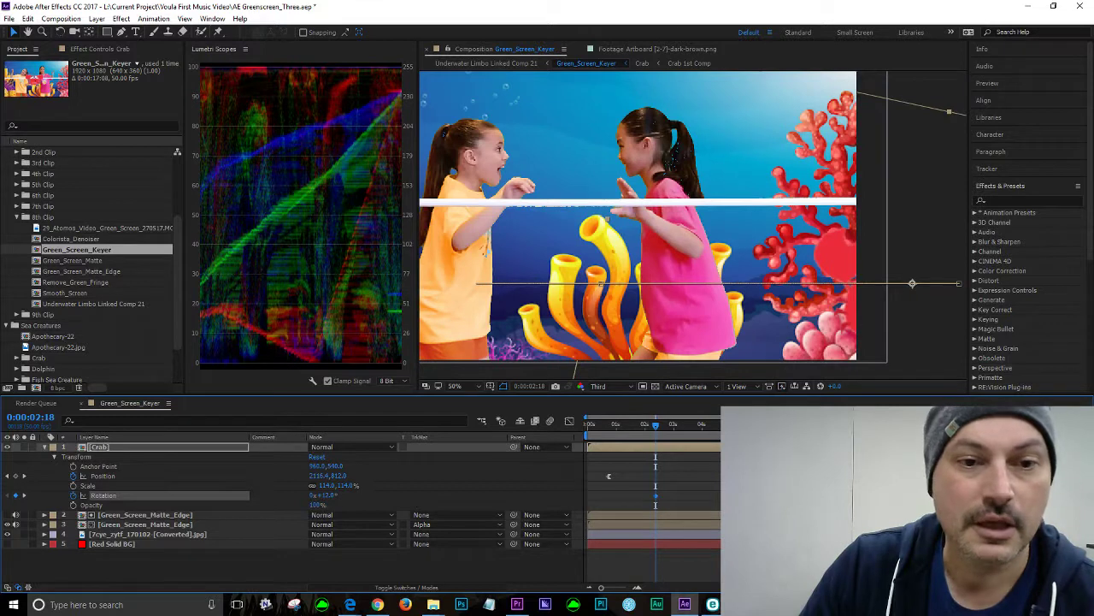
Preview the crab's rocking motion from 0:00:03:45 and again from 0:00:04:06
drag(654, 428, 701, 442)
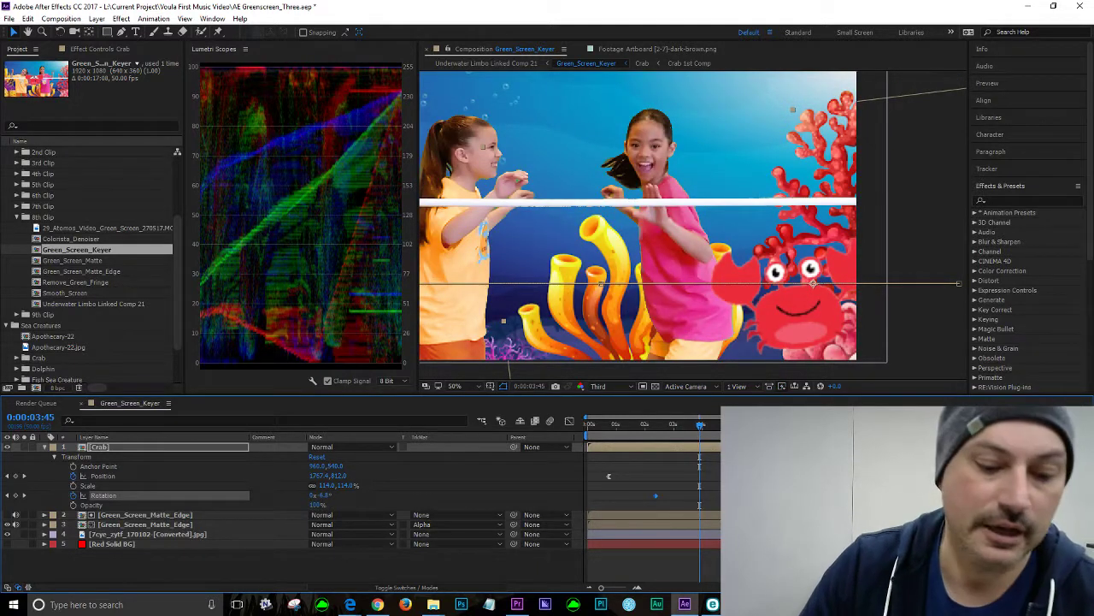
key(space)
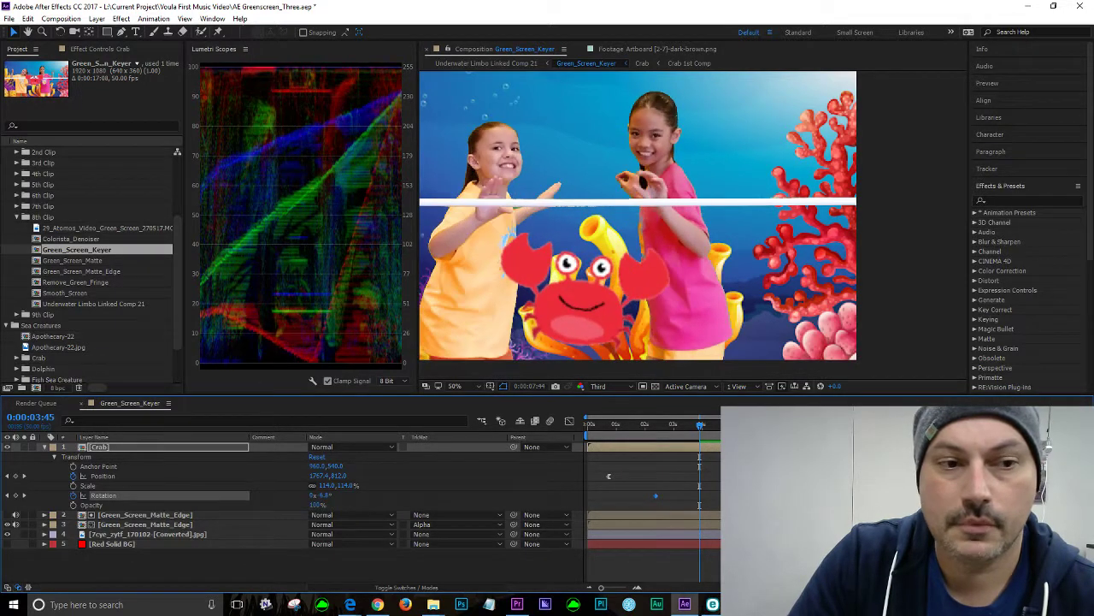
key(space)
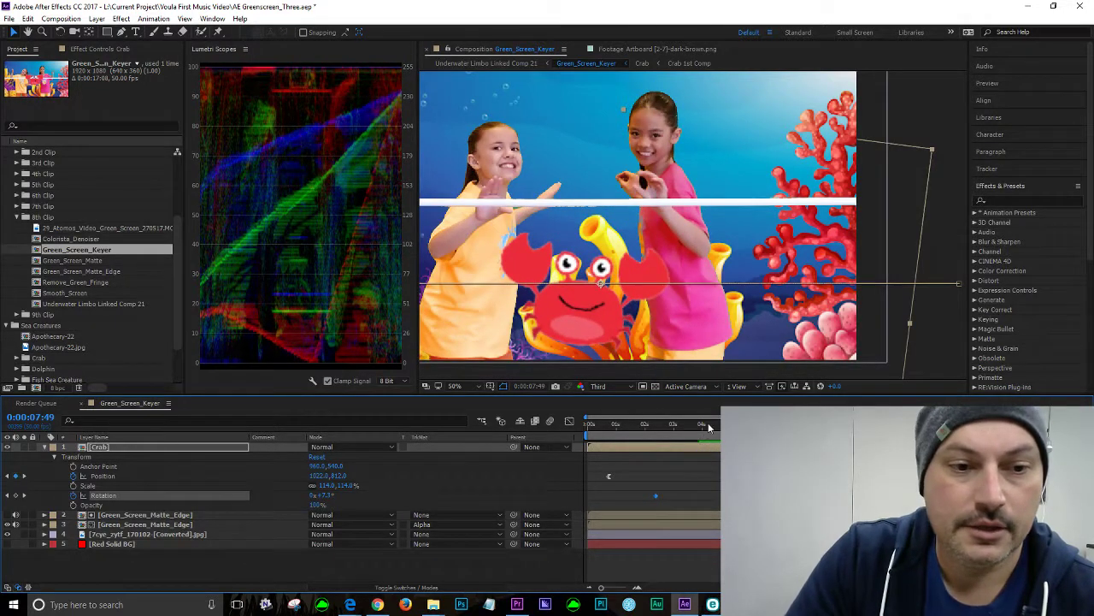
click(705, 430)
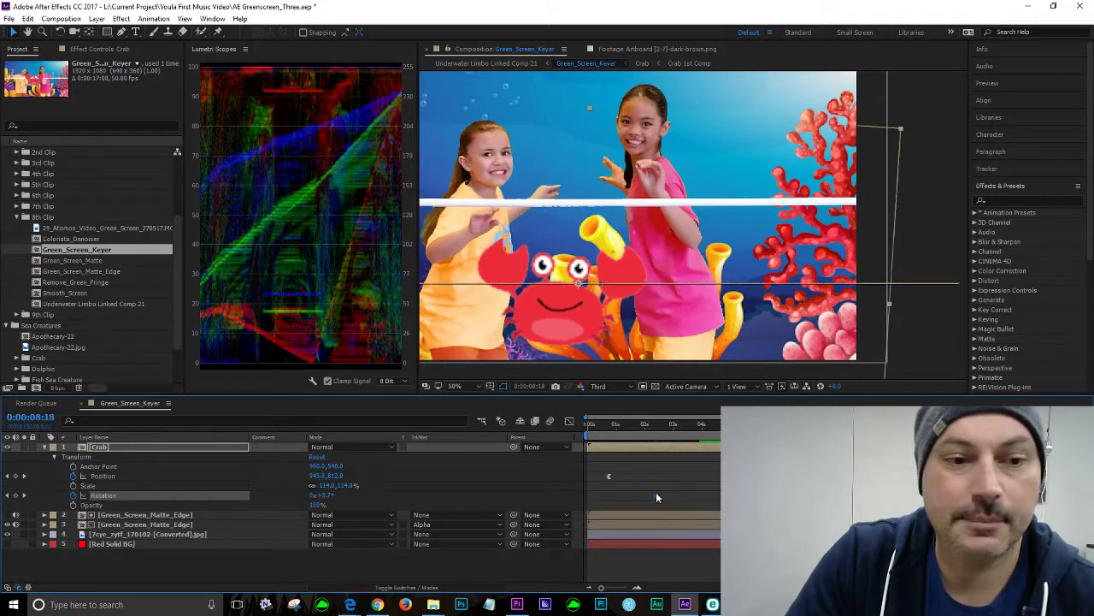
click(707, 433)
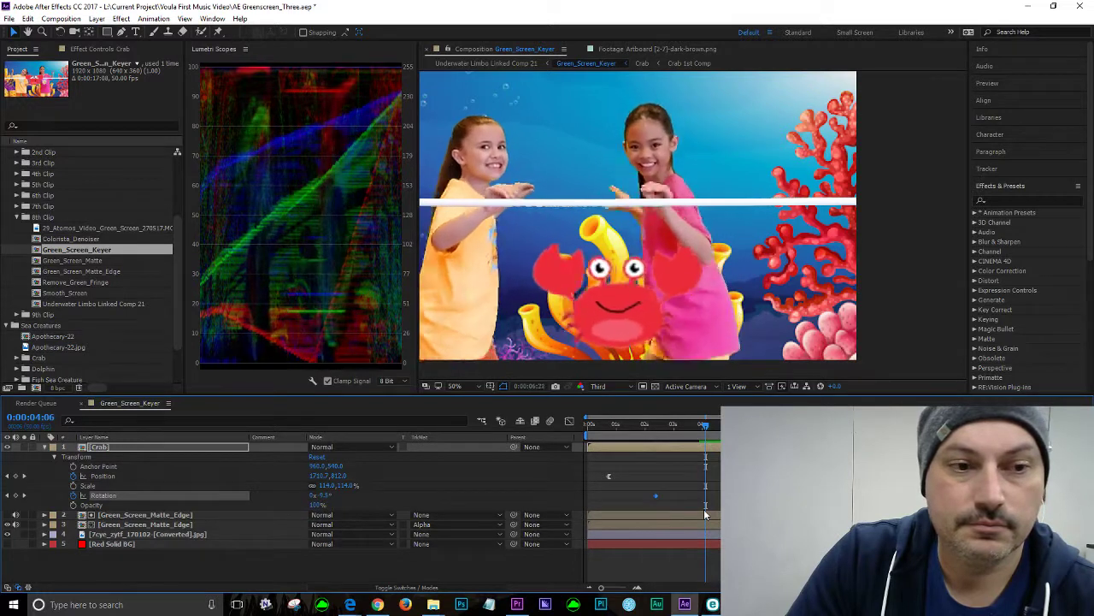
Replay the crab's rocking motion from about 0:00:04:04
key(space)
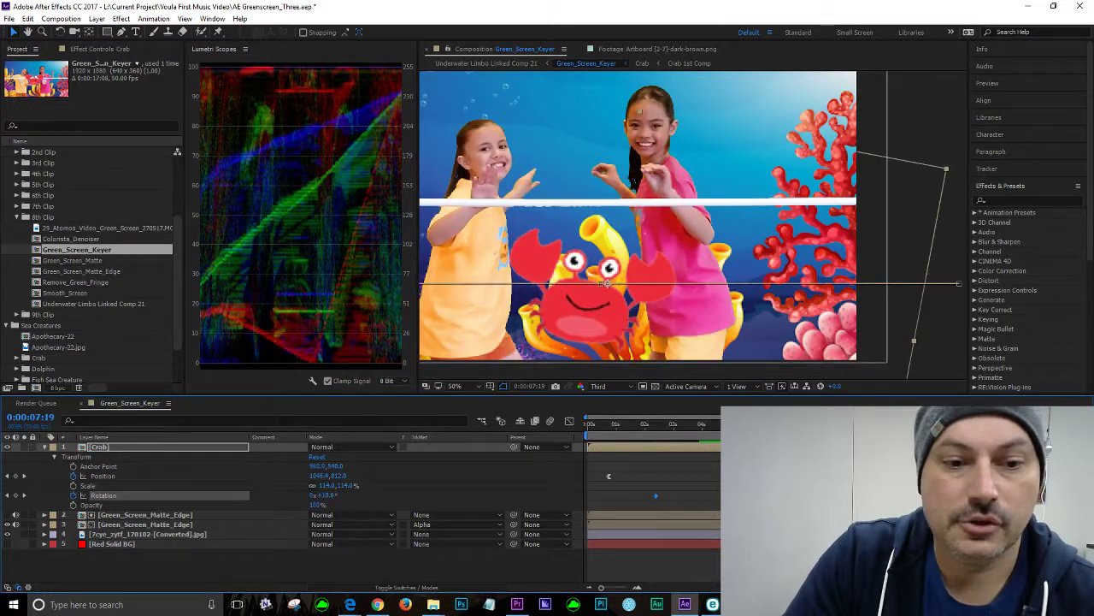
click(705, 435)
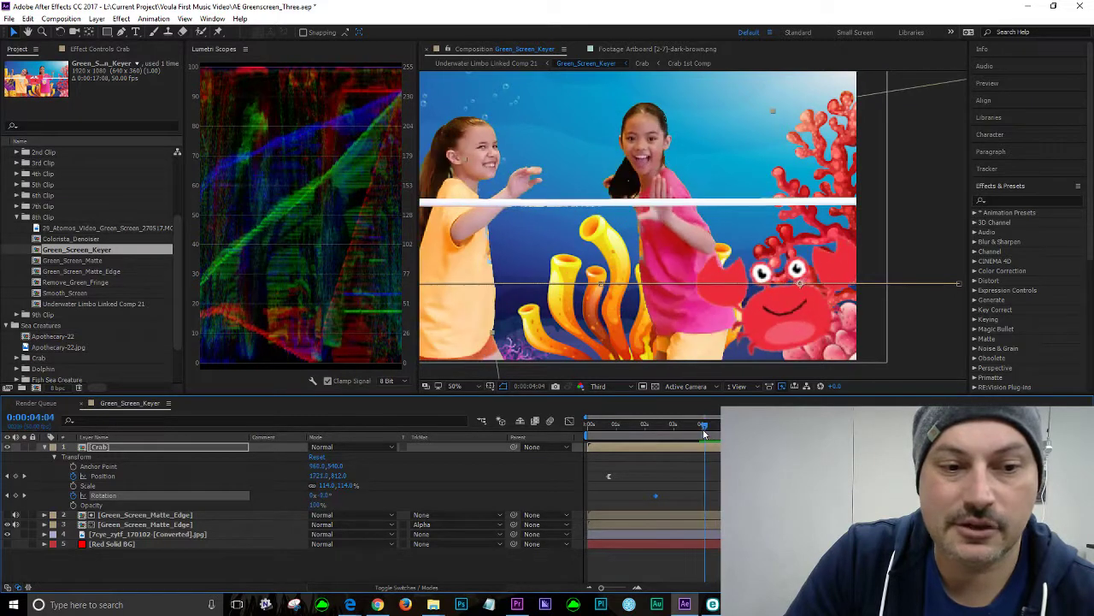
key(space)
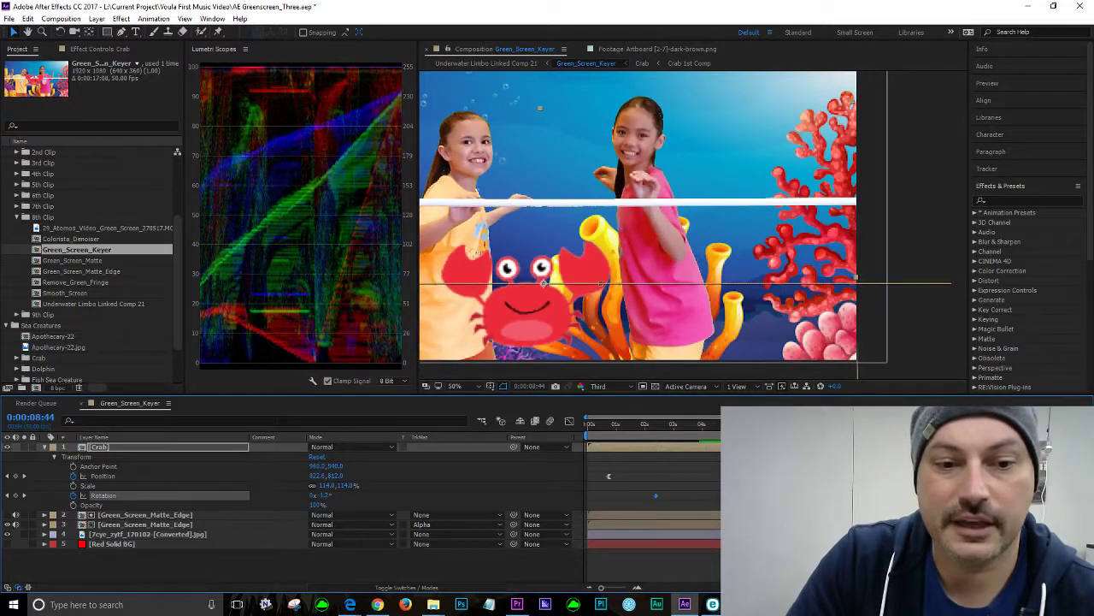
Apply easing to the crab's -21° Rotation keyframe
mouse_move(717, 425)
mouse_down()
mouse_move(693, 426)
mouse_move(717, 439)
mouse_up()
right_click(733, 348)
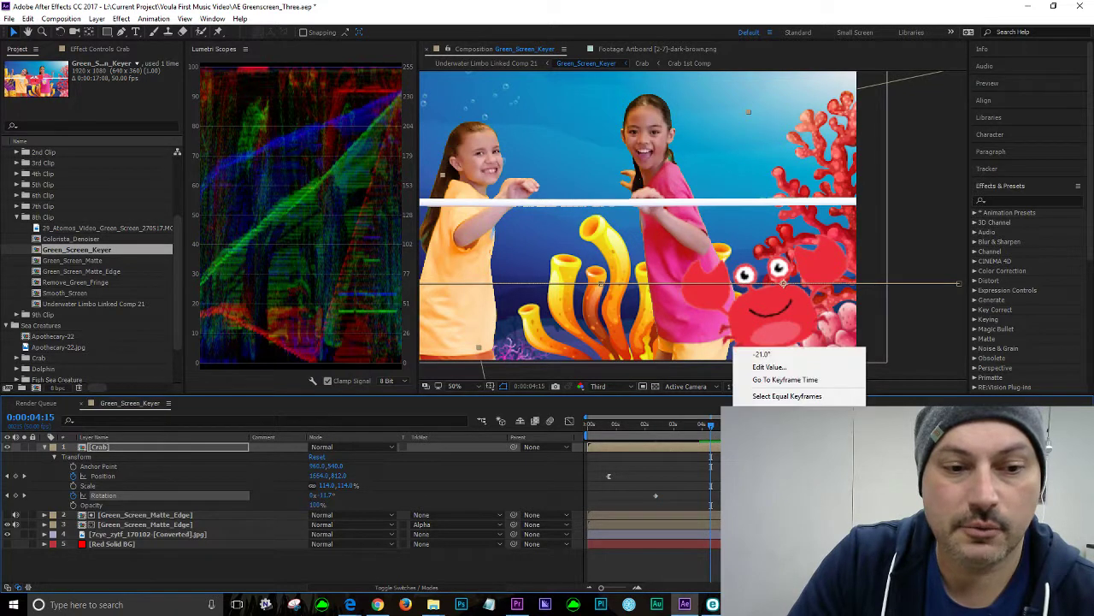
mouse_move(770, 480)
click(689, 514)
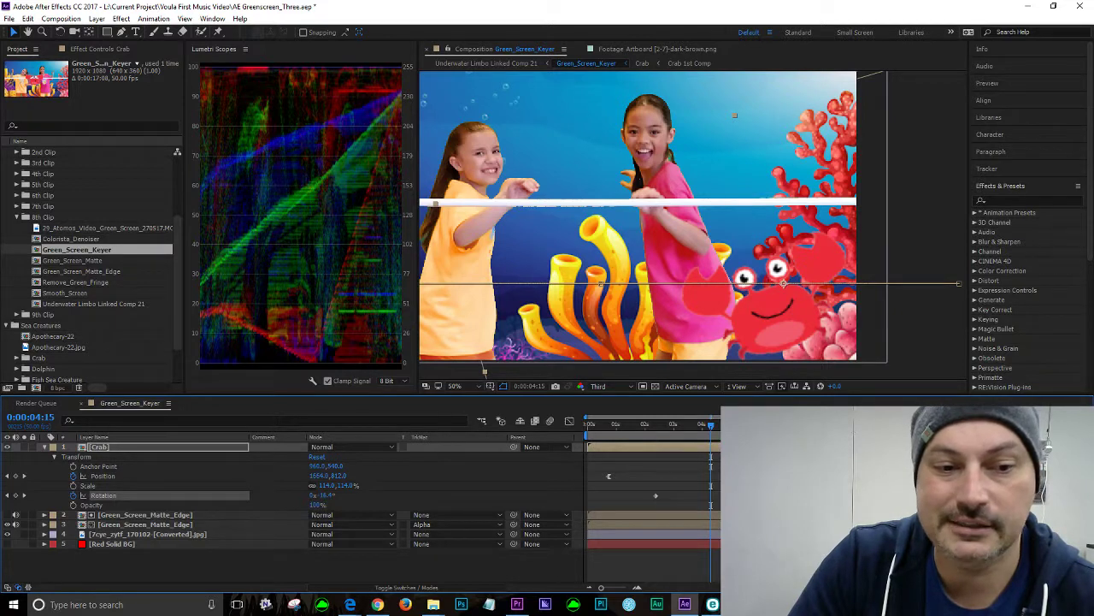
Preview the crab's eased rocking motion from 0:00:04:16 as it crosses the frame
key(space)
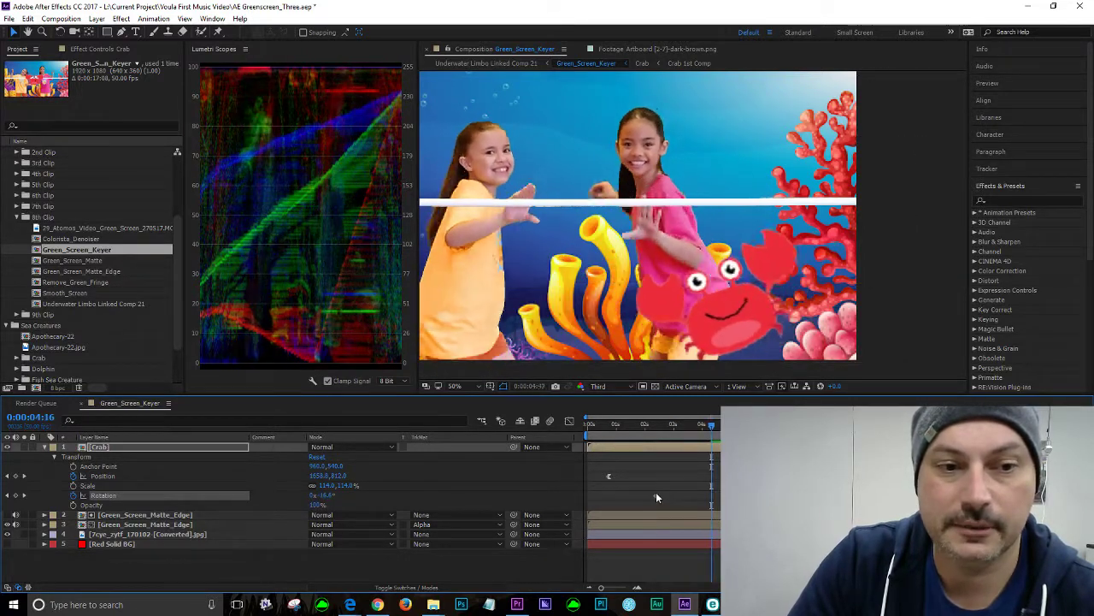
mouse_move(656, 492)
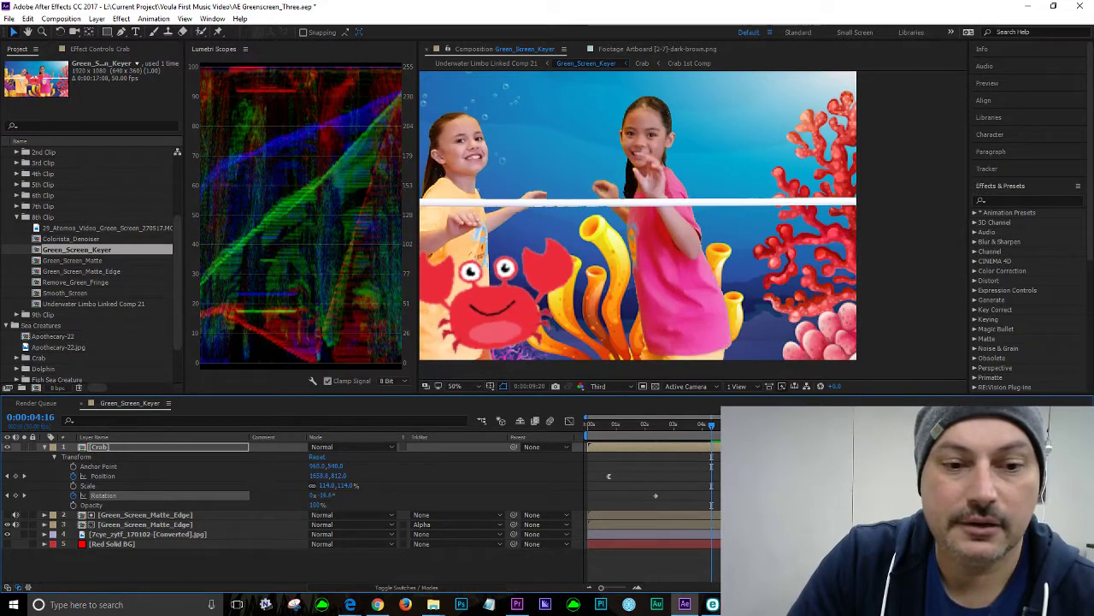
key(space)
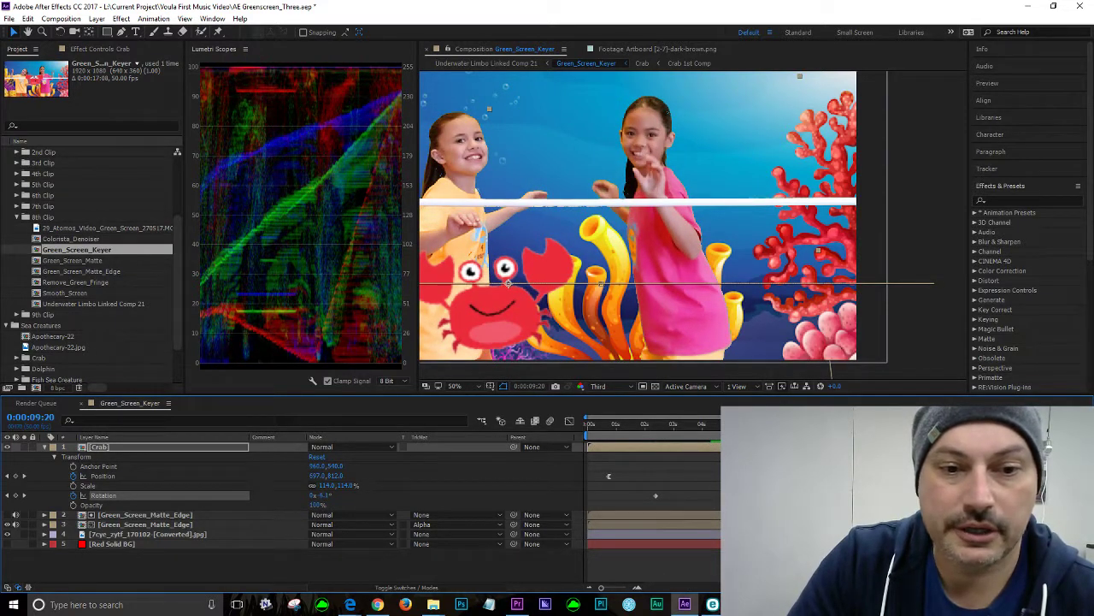
key(space)
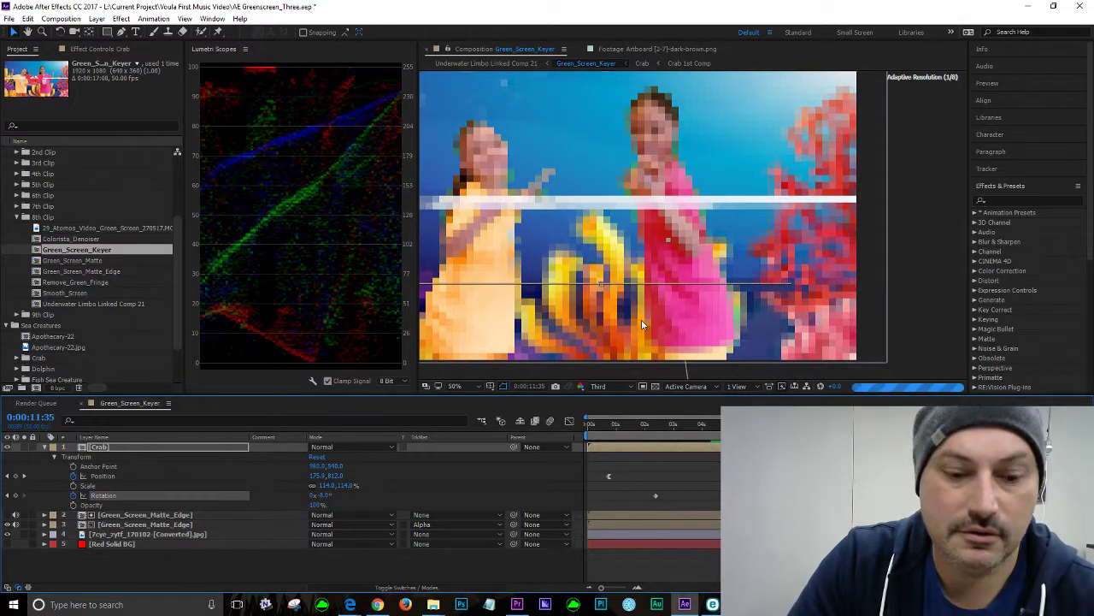
At 0:00:11:33, set the crab's rotation to 18° as it nears the frame edge
key(space)
drag(753, 297, 907, 292)
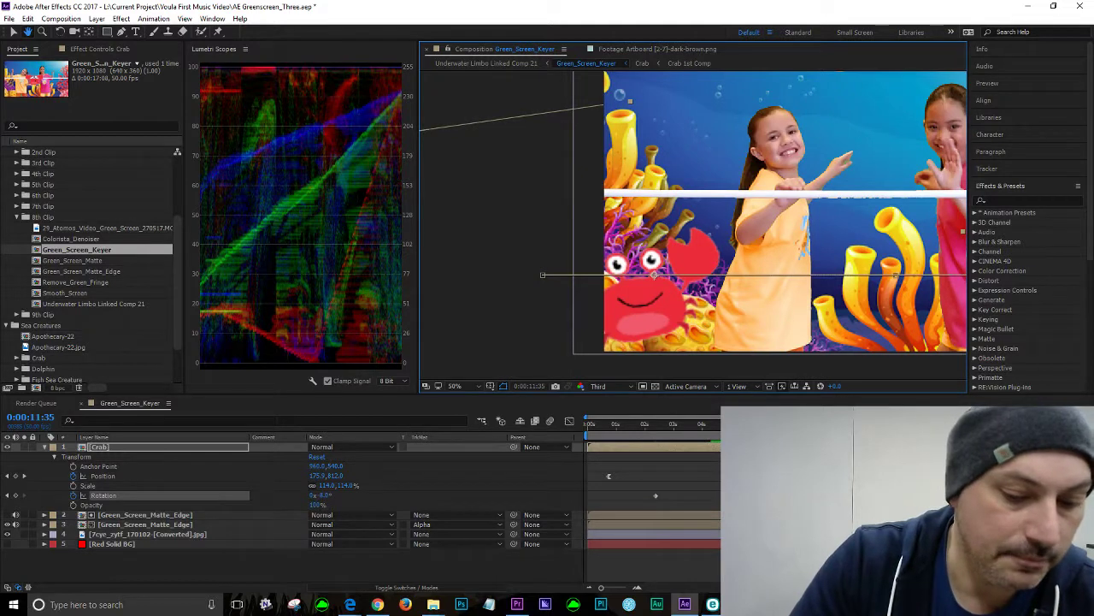
key(v)
key(space)
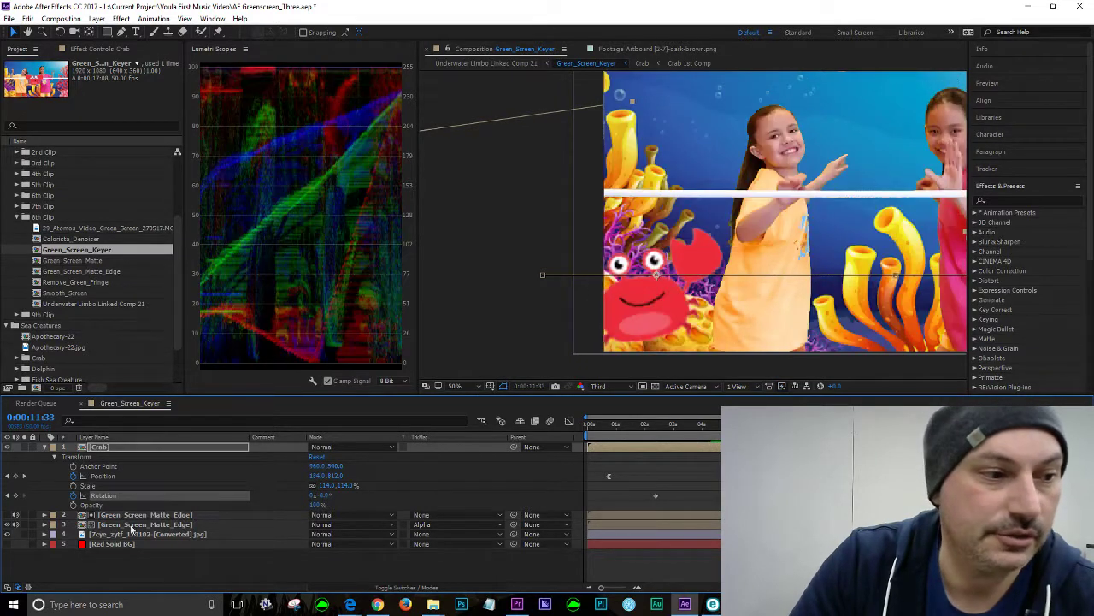
drag(325, 496, 338, 495)
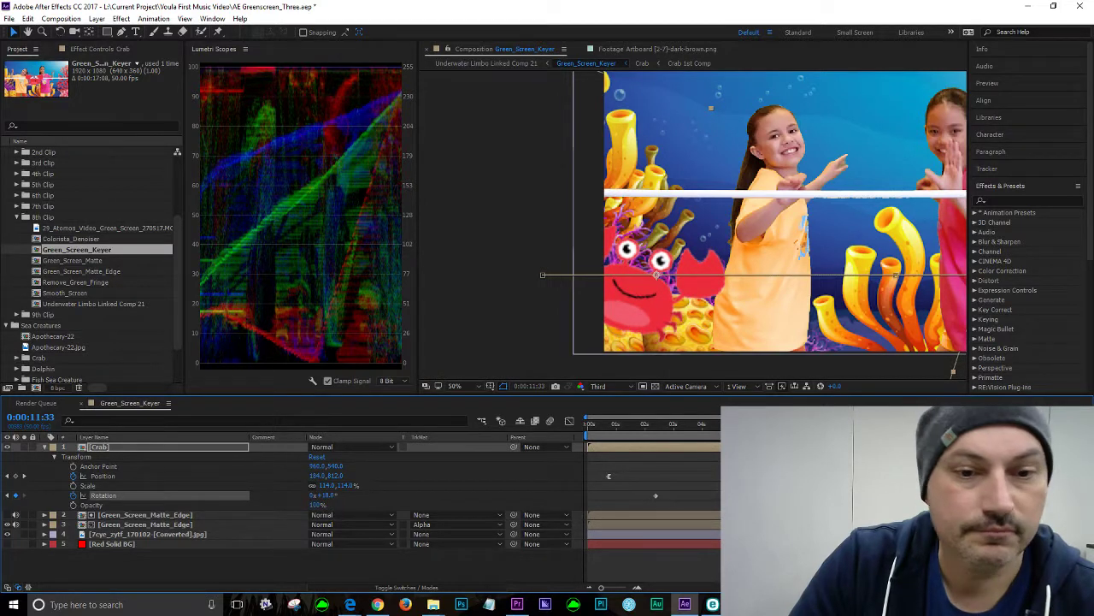
Return to the Rotation keyframe at 0:00:09:30 and set the crab's tilt to -16°
key(space)
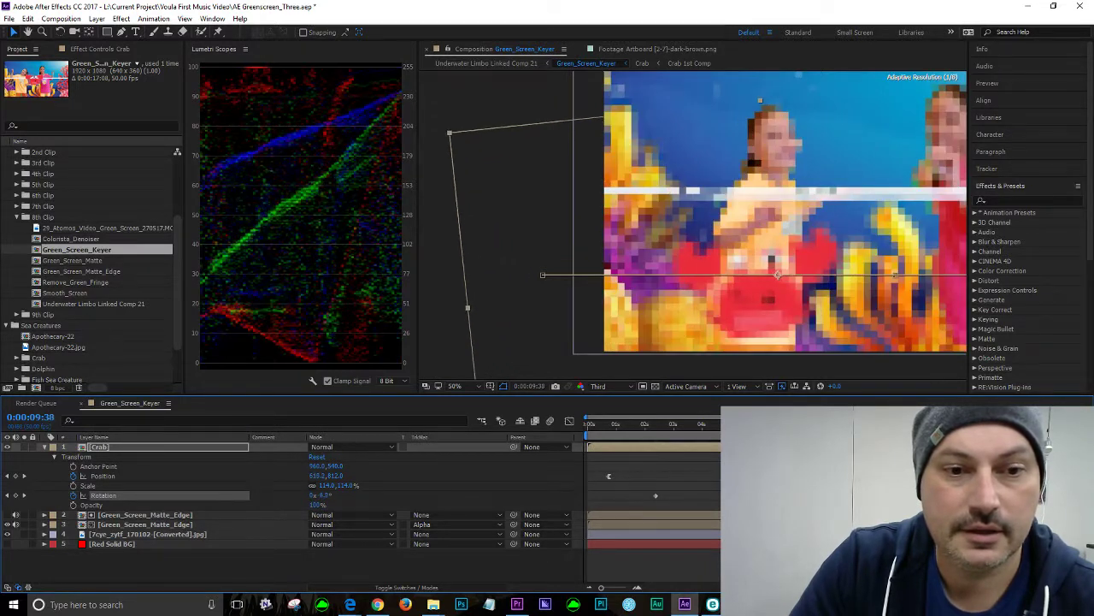
key(space)
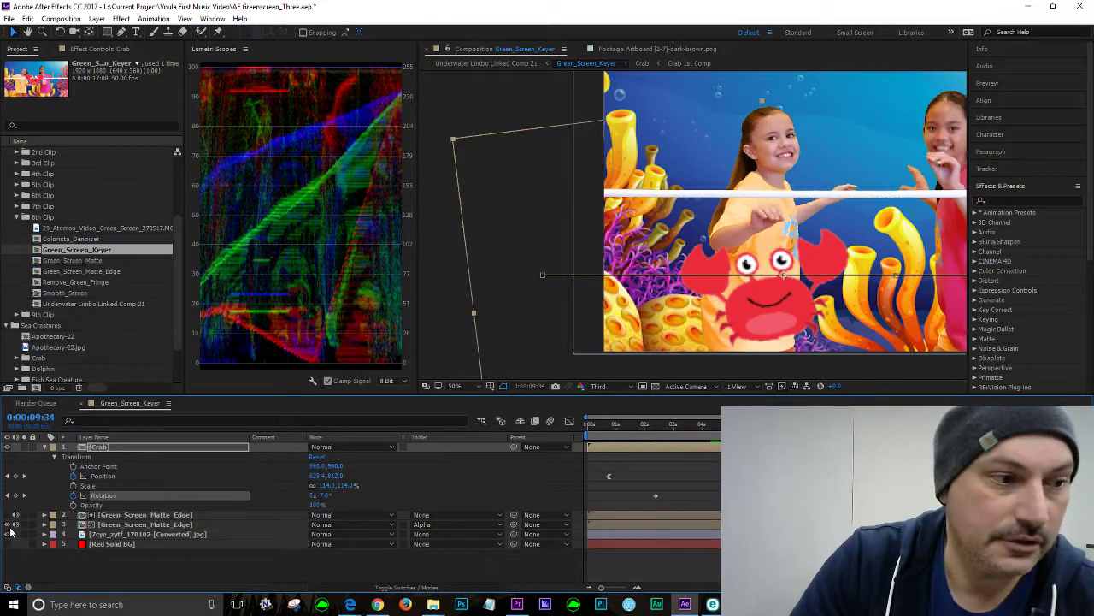
click(8, 496)
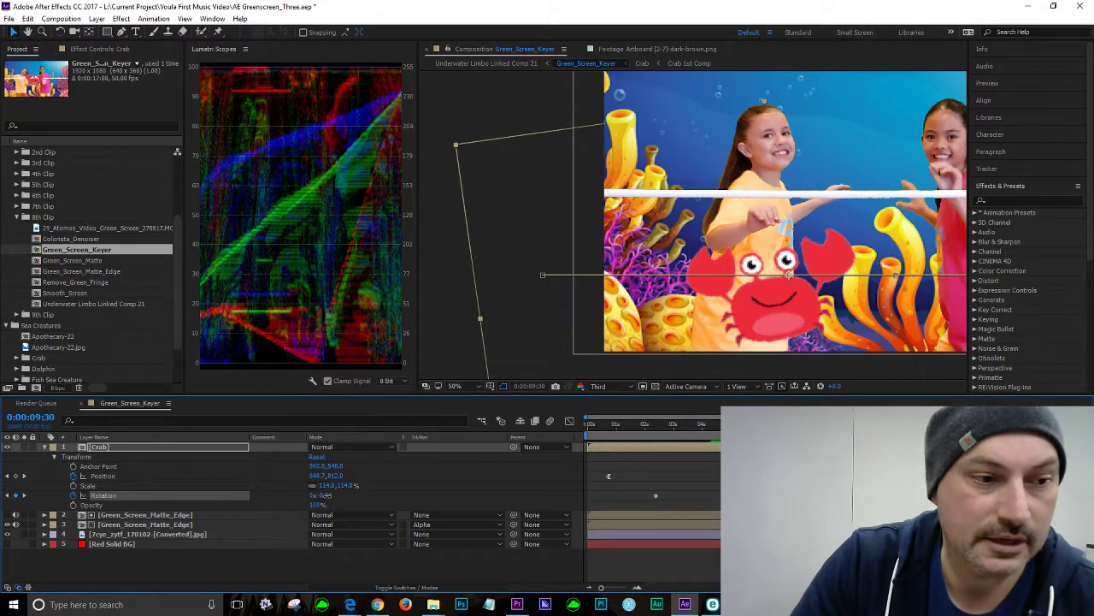
drag(324, 495, 373, 505)
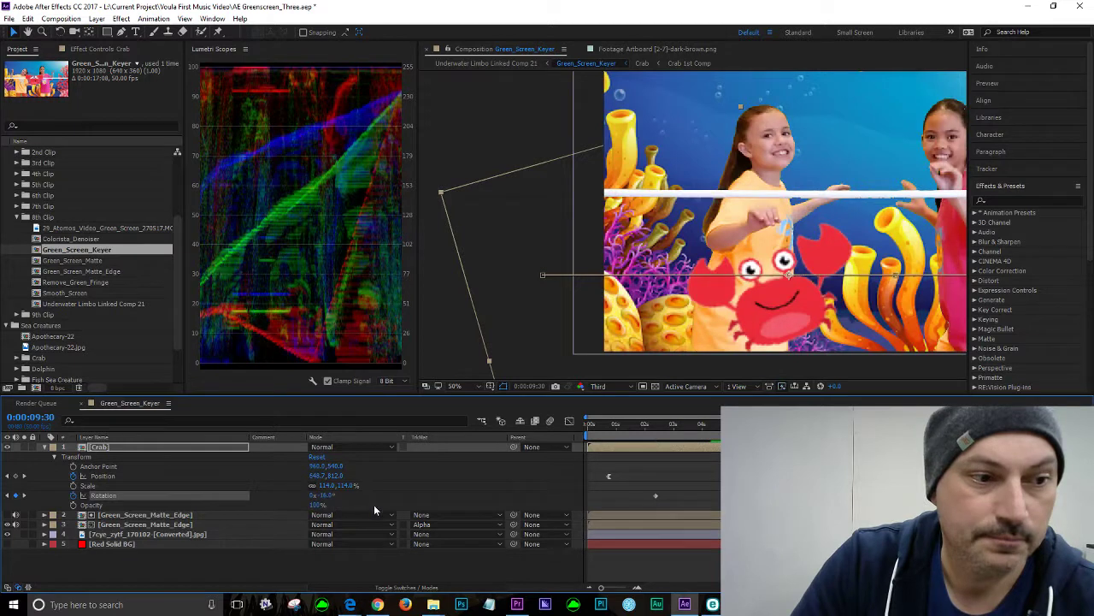
Preview the crab rocking towards its exit, replaying from 0:00:08:28, 0:00:08:35 and 0:00:08:02
drag(789, 273, 844, 274)
key(space)
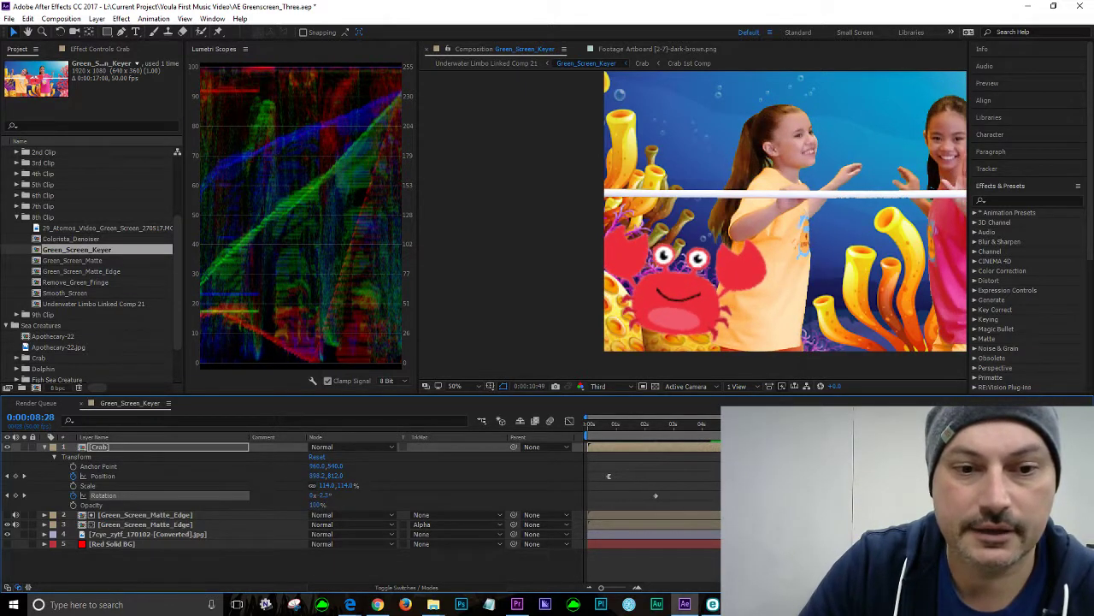
key(space)
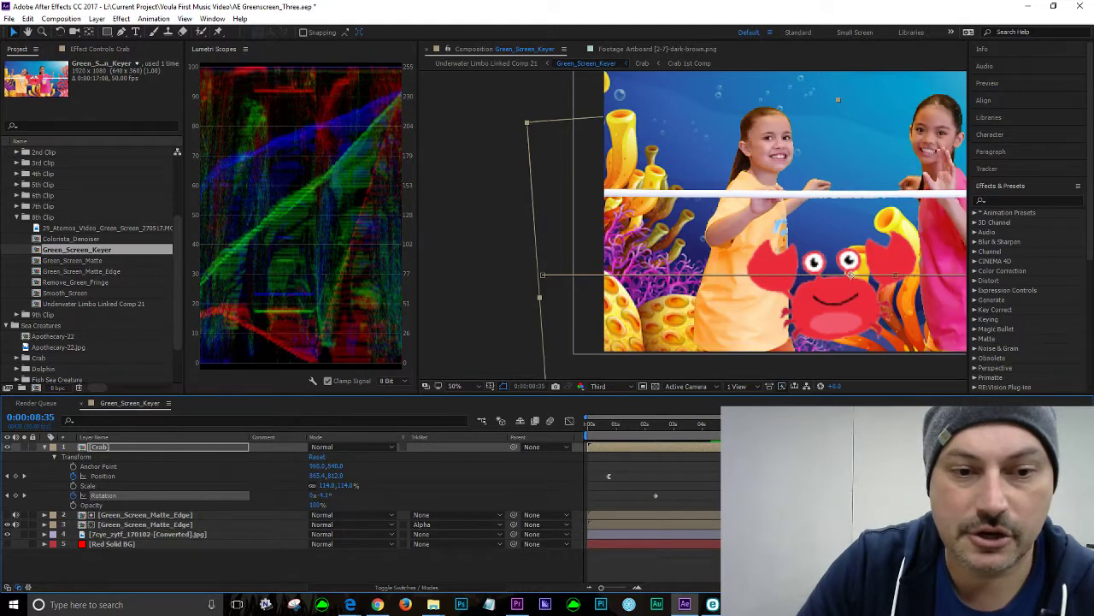
key(space)
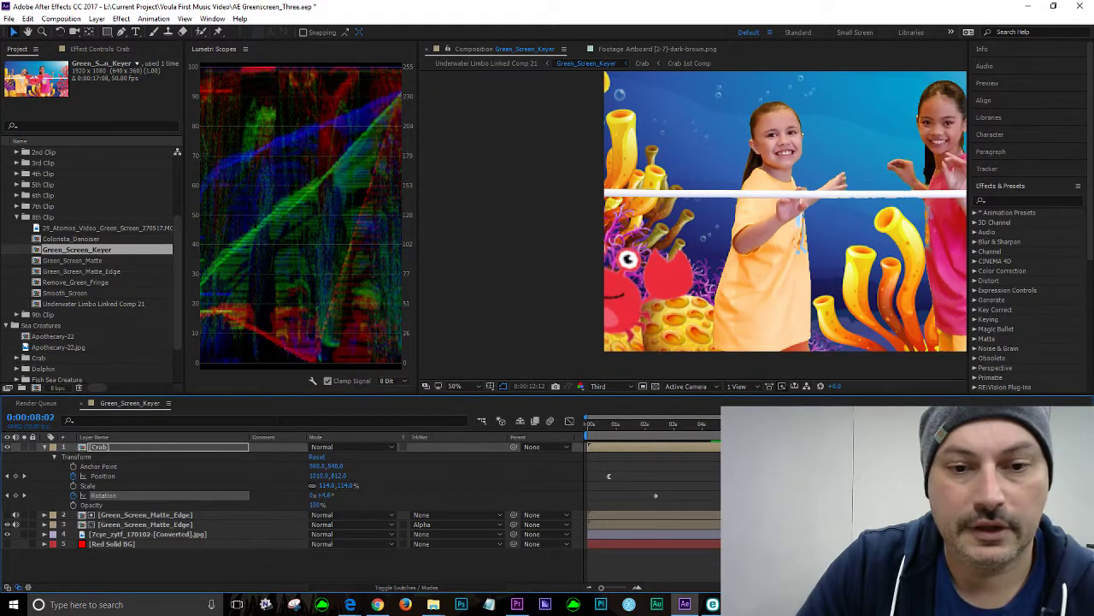
key(space)
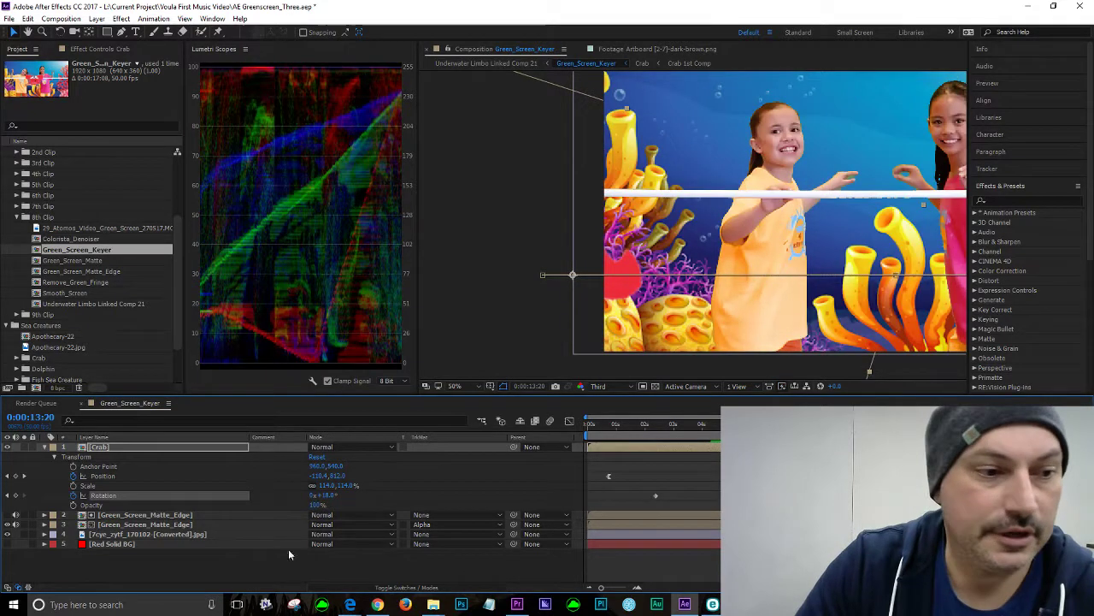
Keyframe the crab's rotation at -11° at 0:00:13:20 and preview its exit from the frame
drag(329, 500, 311, 496)
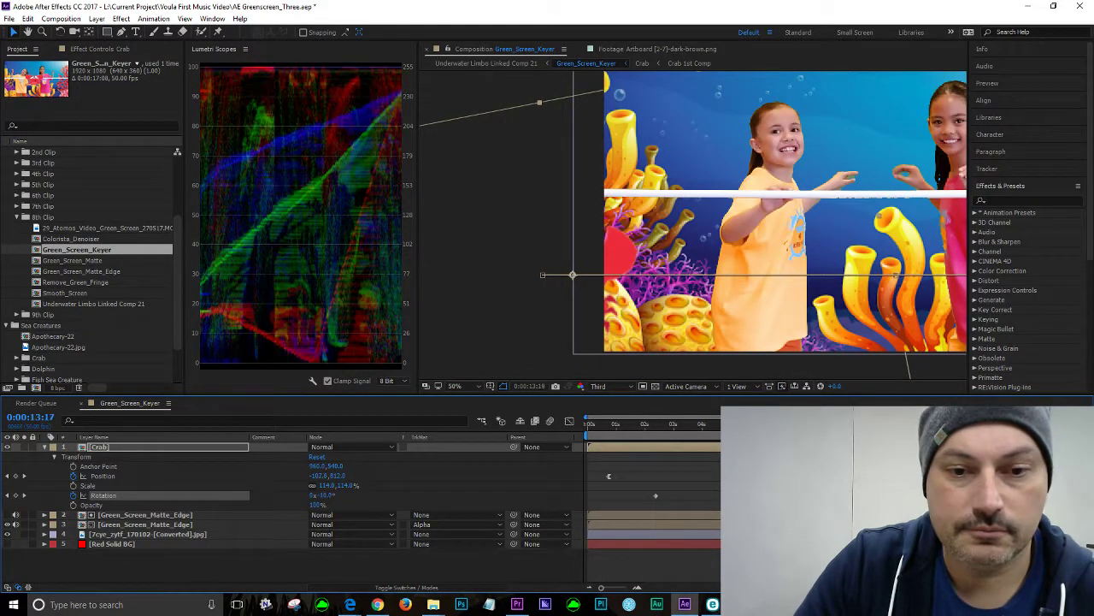
key(space)
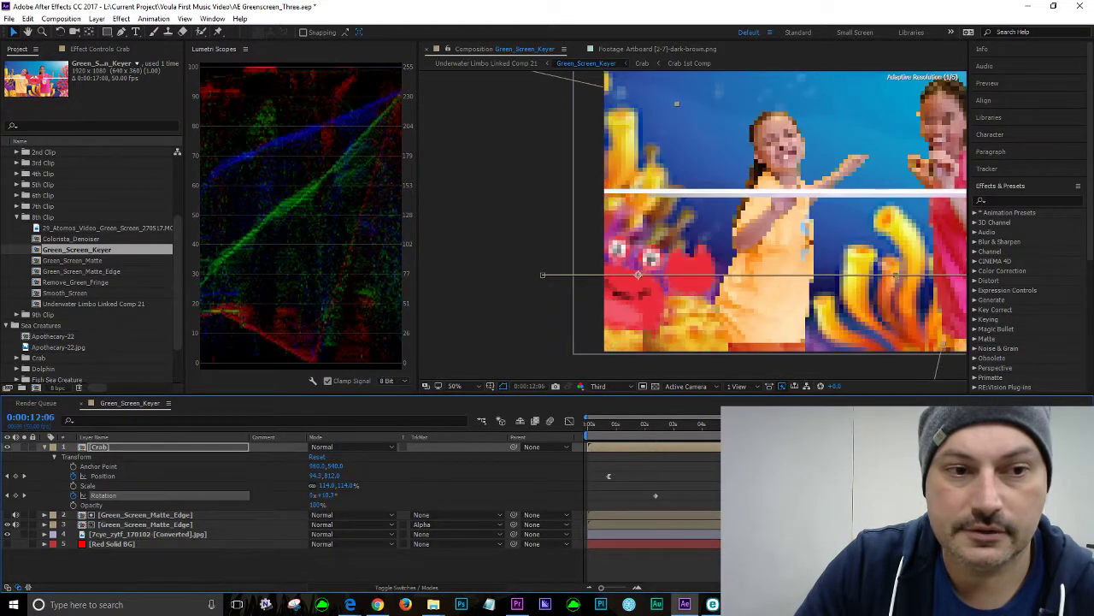
key(space)
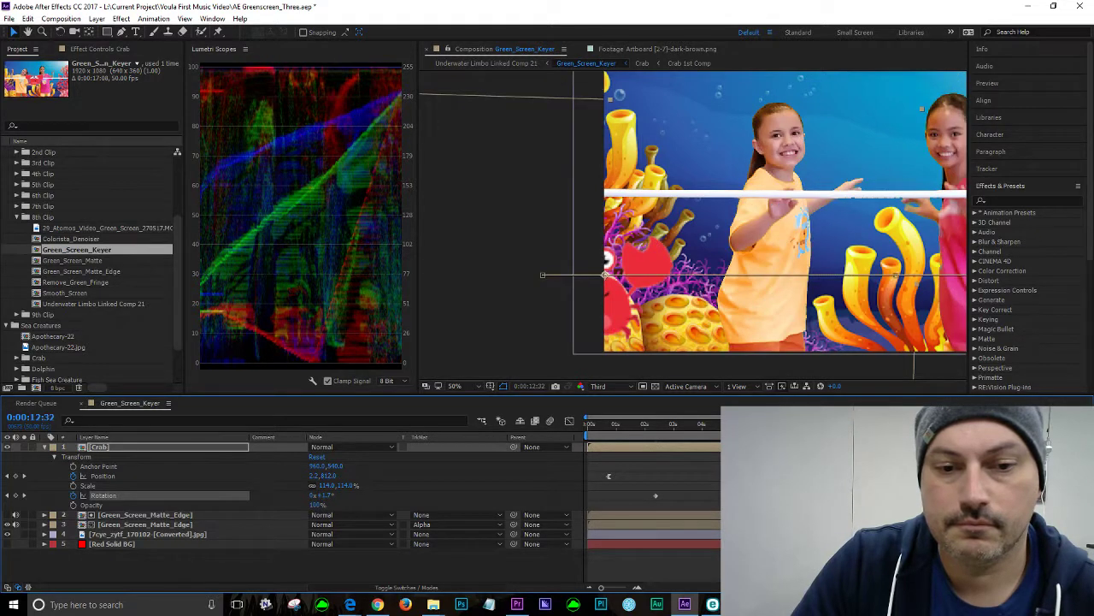
key(space)
Save the project and play back the end of the crab's movement
click(9, 18)
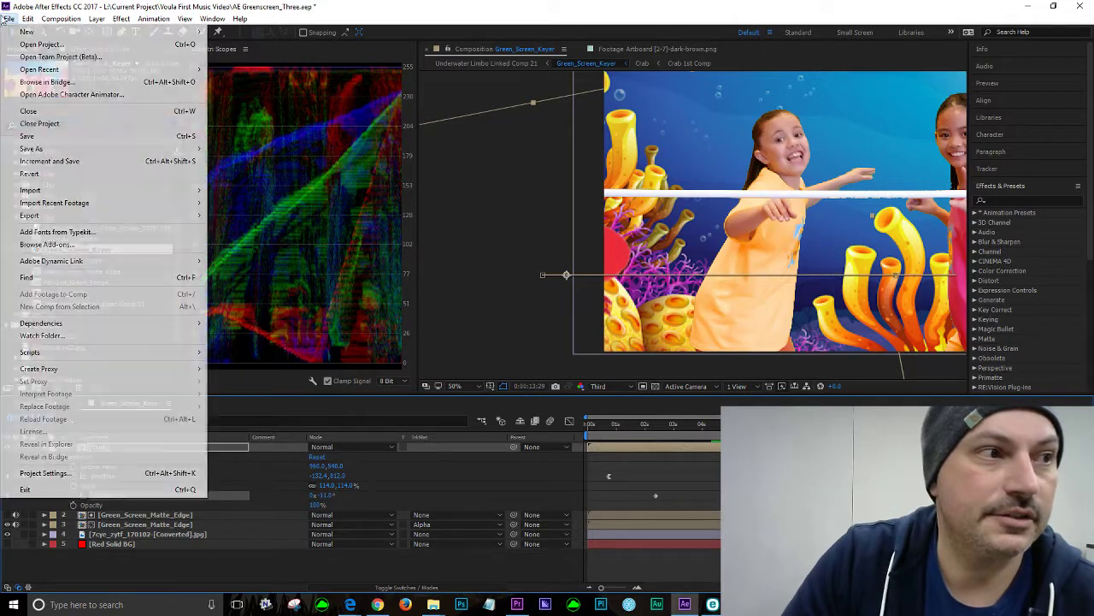
click(51, 134)
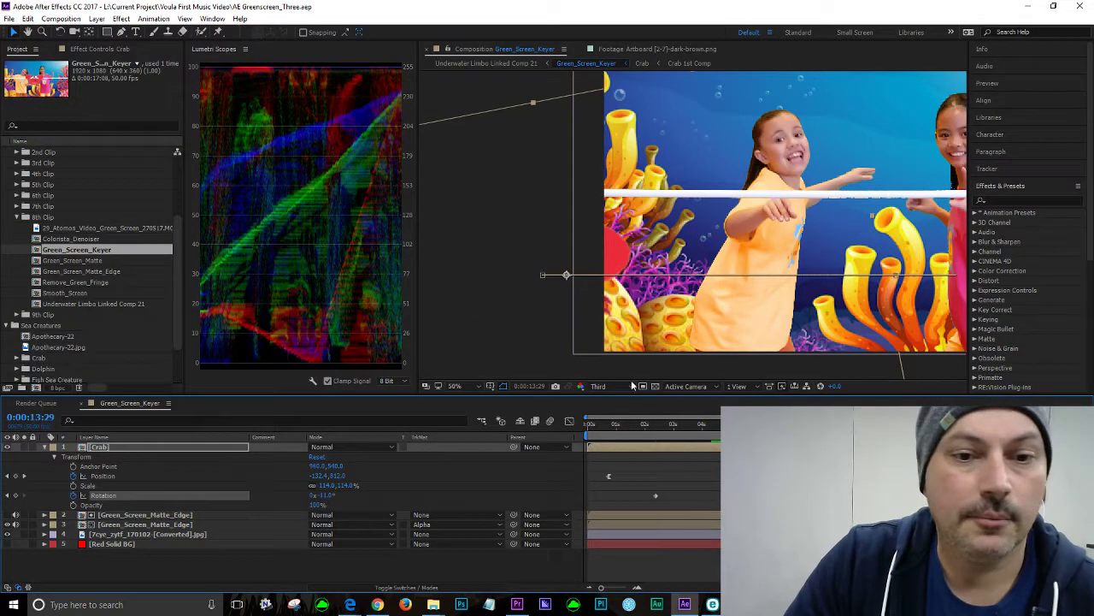
key(space)
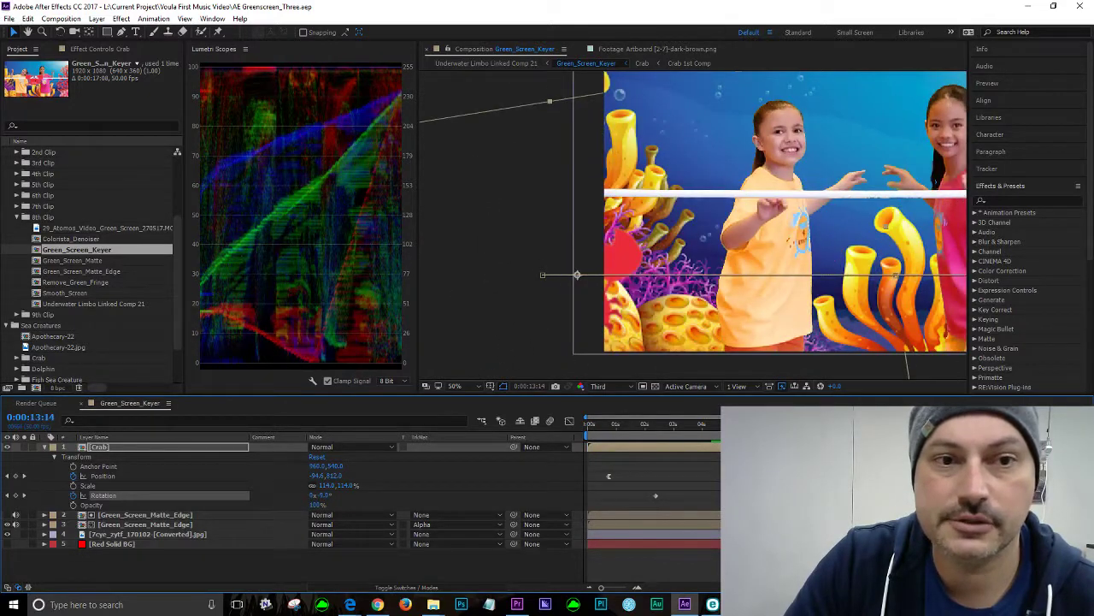
Collapse the Crab layer's transform properties and deselect the layer
click(54, 457)
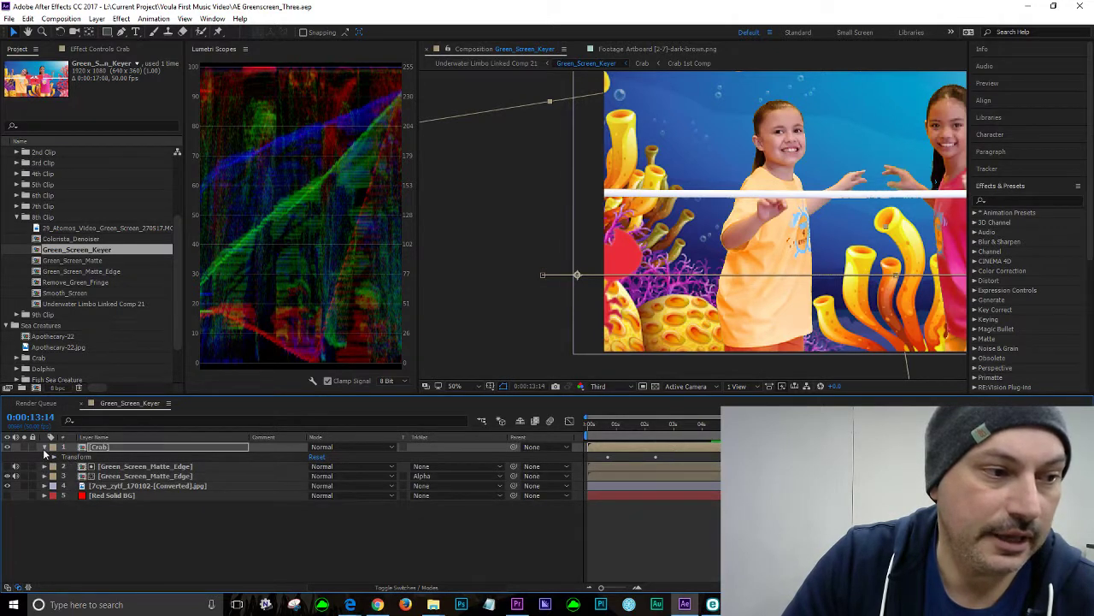
click(44, 447)
click(156, 529)
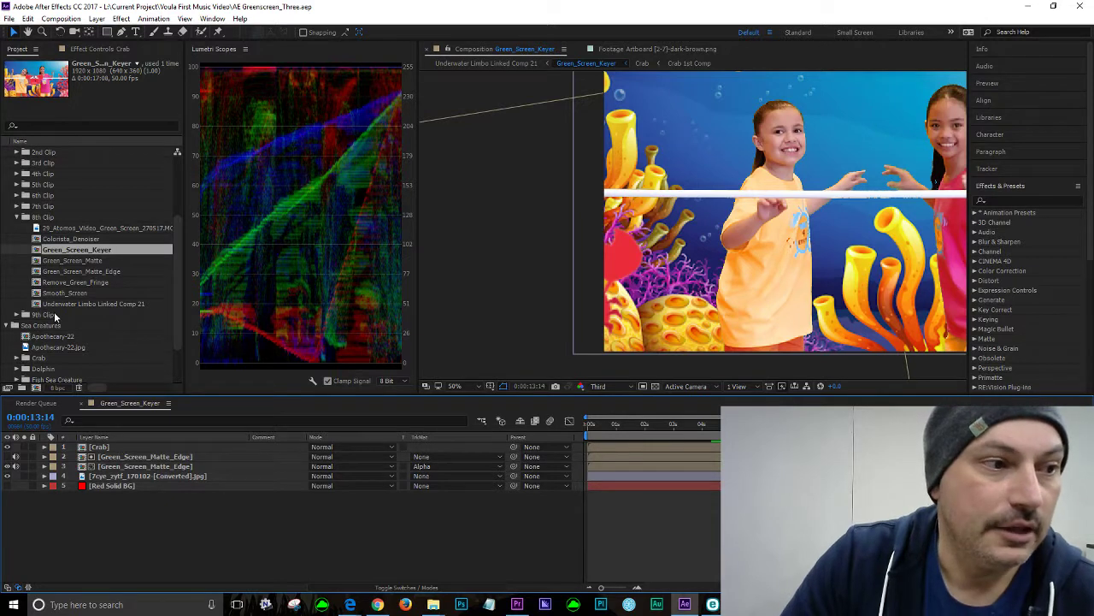
Add the Crab composition from the Sea Creatures Crab folder as a second crab layer above the existing one
scroll(53, 316, down, 2)
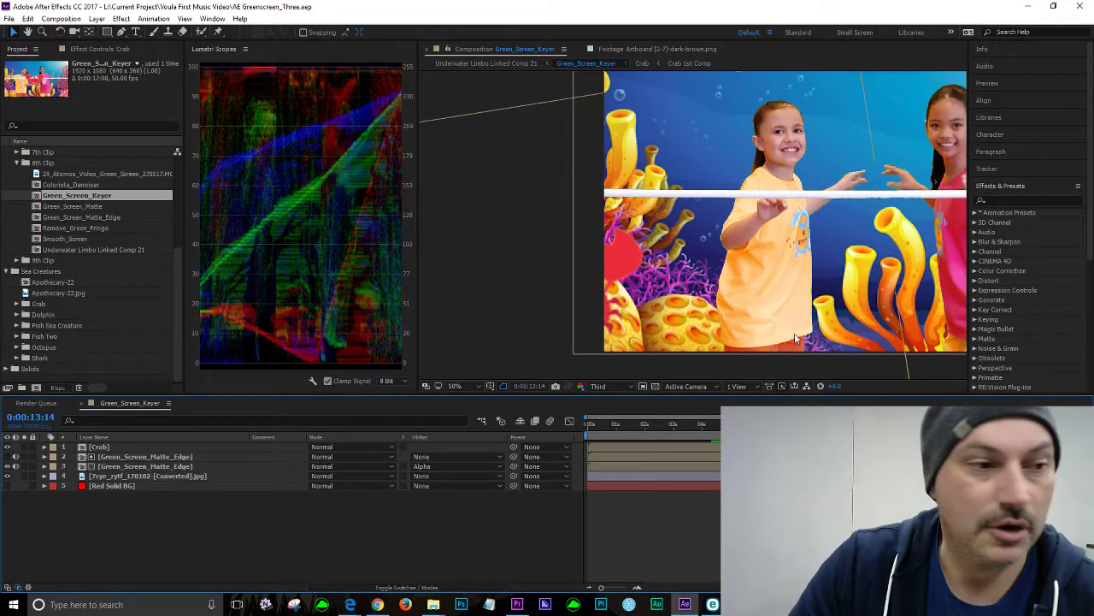
click(16, 304)
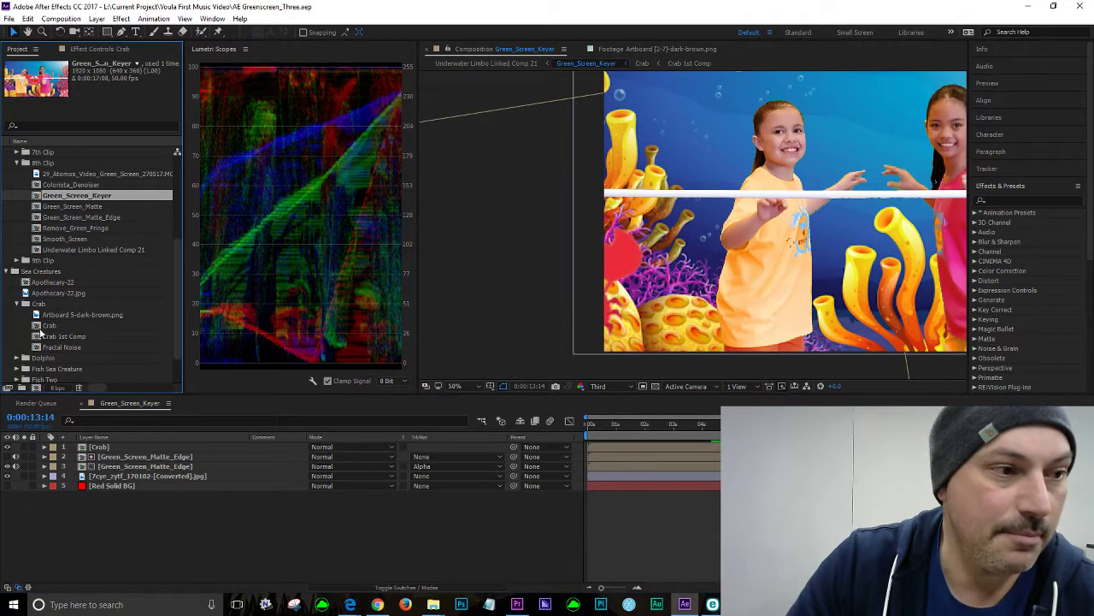
click(39, 328)
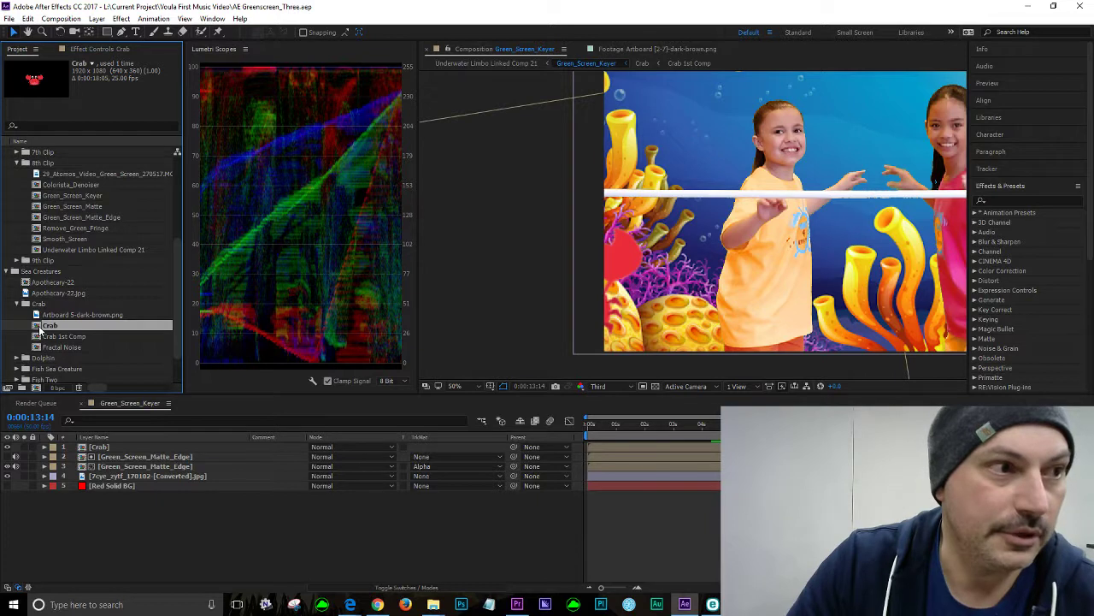
drag(39, 329, 124, 444)
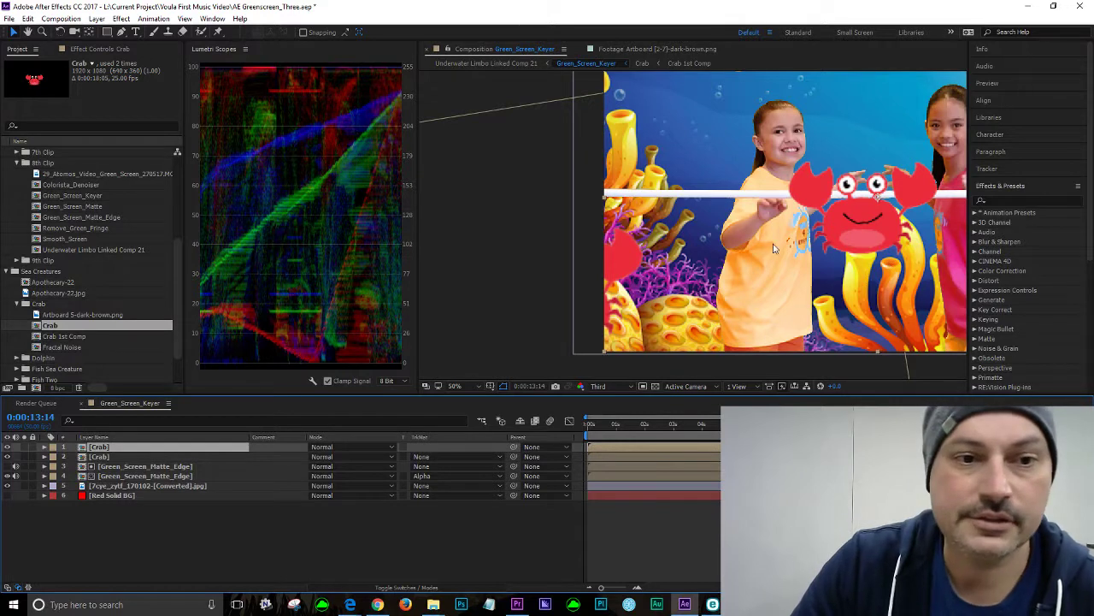
View the whole frame at 25% and review both crabs from the start through 0:00:07:39
key(comma)
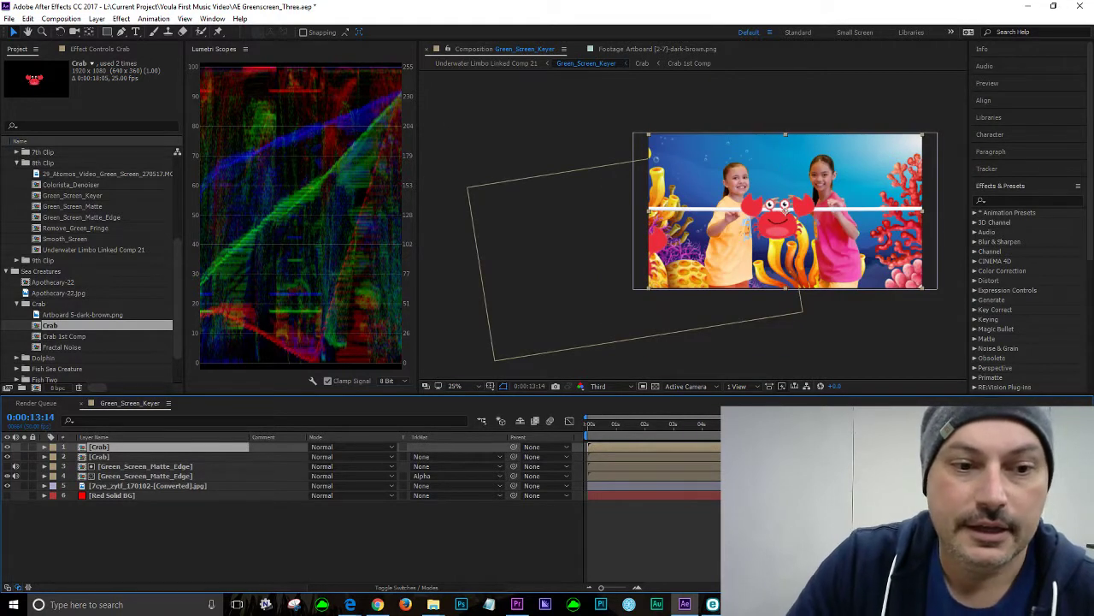
key(Home)
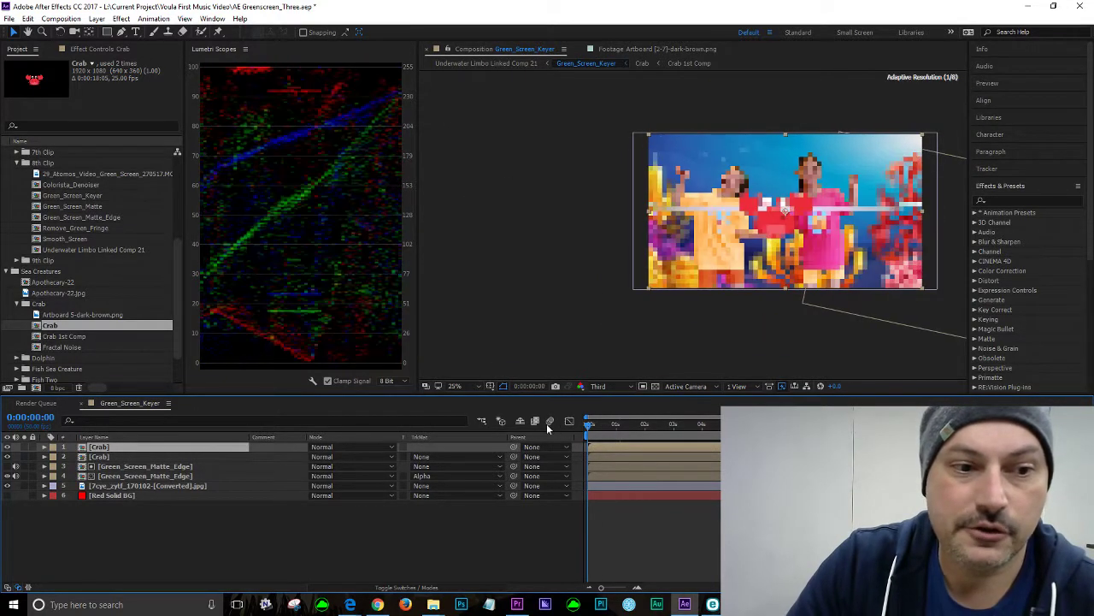
drag(588, 425, 674, 427)
key(space)
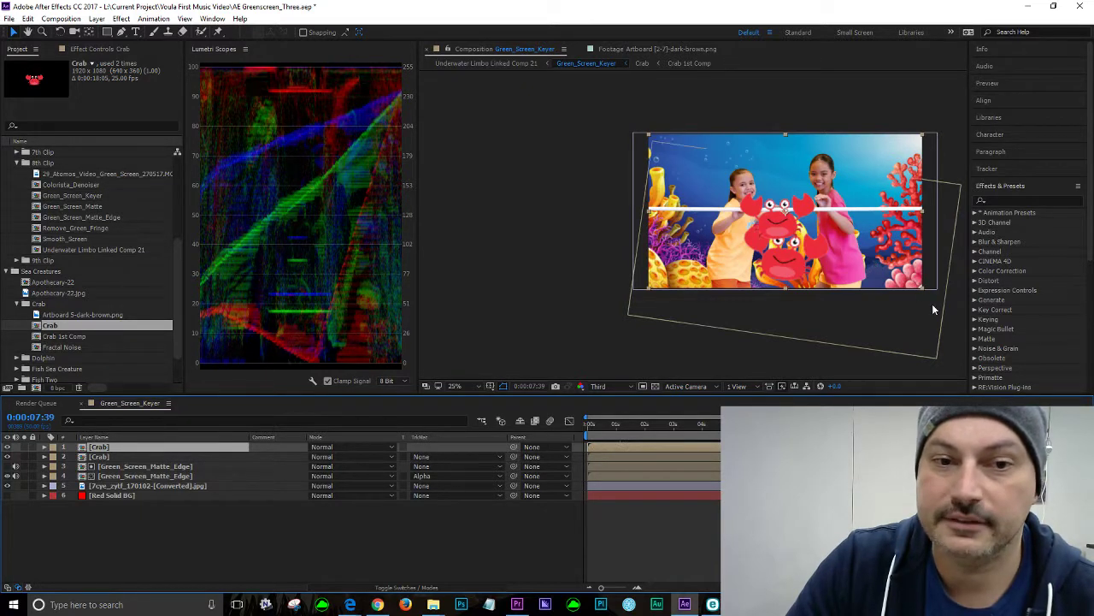
Move the upper Crab layer beyond the frame's lower right corner and set its rotation to -34°
drag(784, 227, 961, 256)
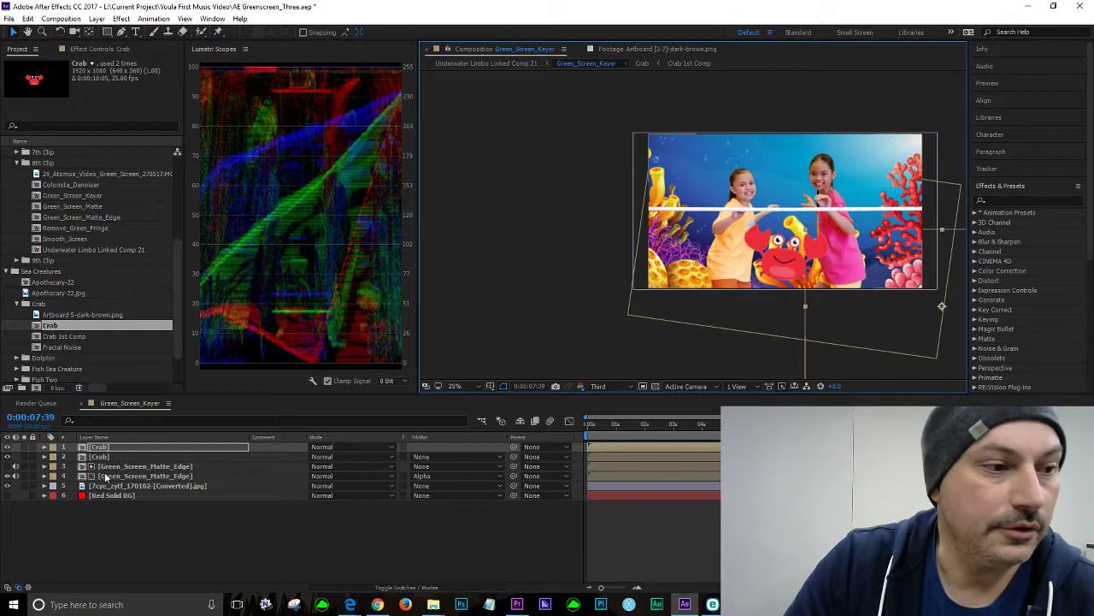
click(45, 447)
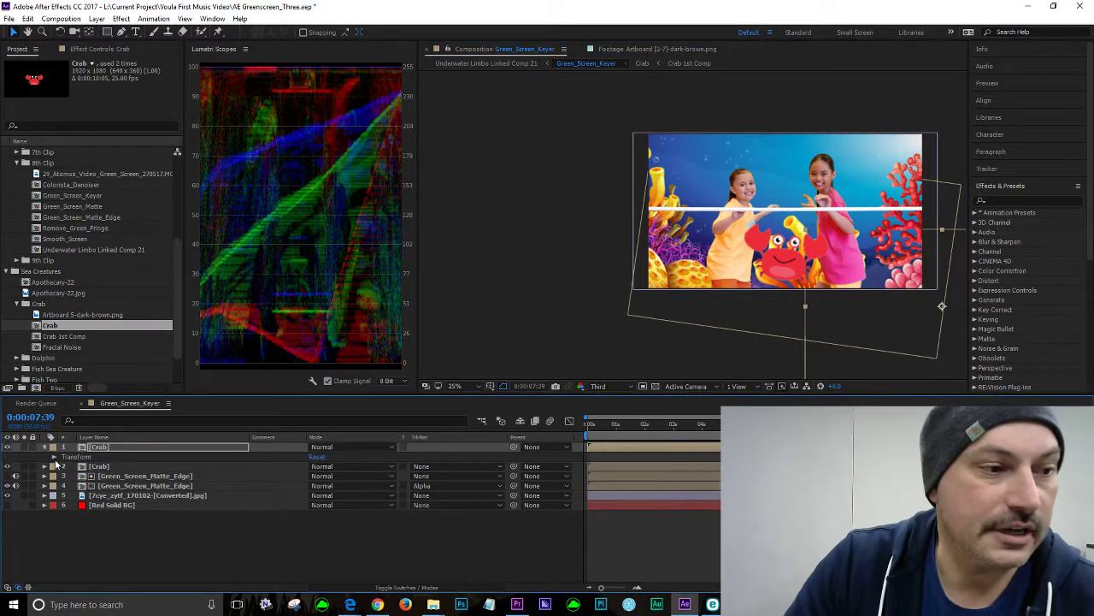
click(54, 457)
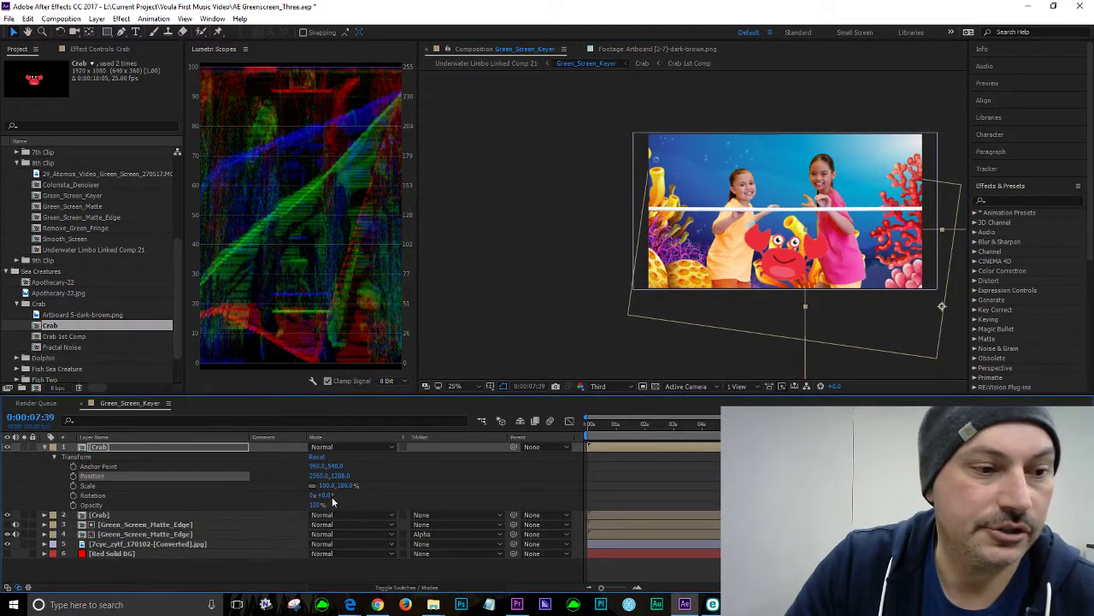
drag(321, 496, 297, 488)
drag(684, 424, 805, 434)
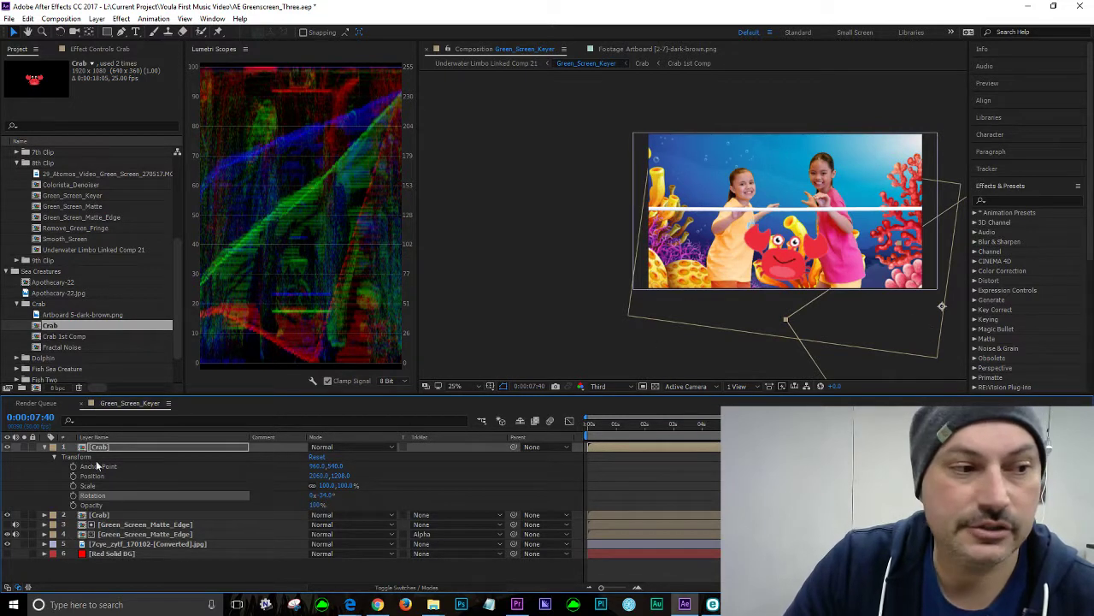
Place the upper crab in the frame's lower right corner at about 1708, 860 and scale it to 124%
drag(933, 311, 891, 270)
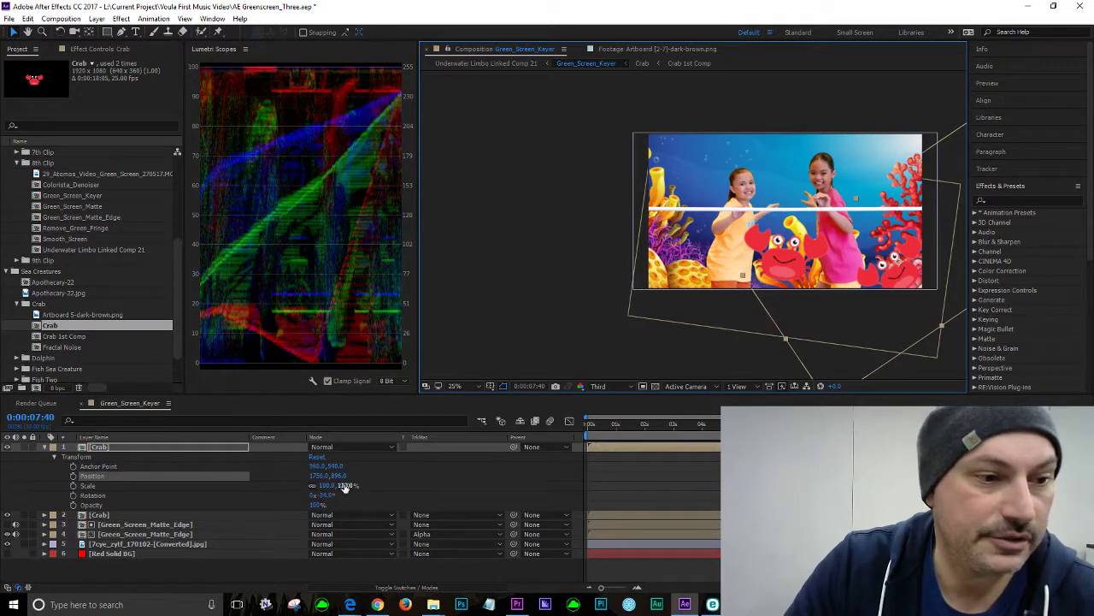
mouse_move(345, 484)
mouse_down()
mouse_move(364, 485)
mouse_move(346, 484)
mouse_up()
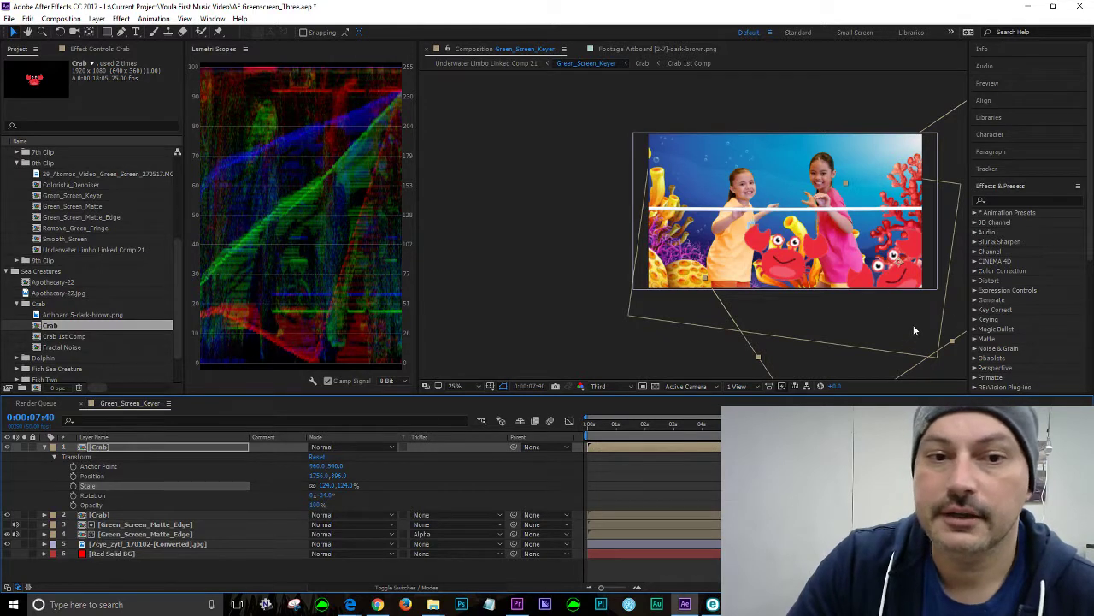
drag(902, 278, 896, 275)
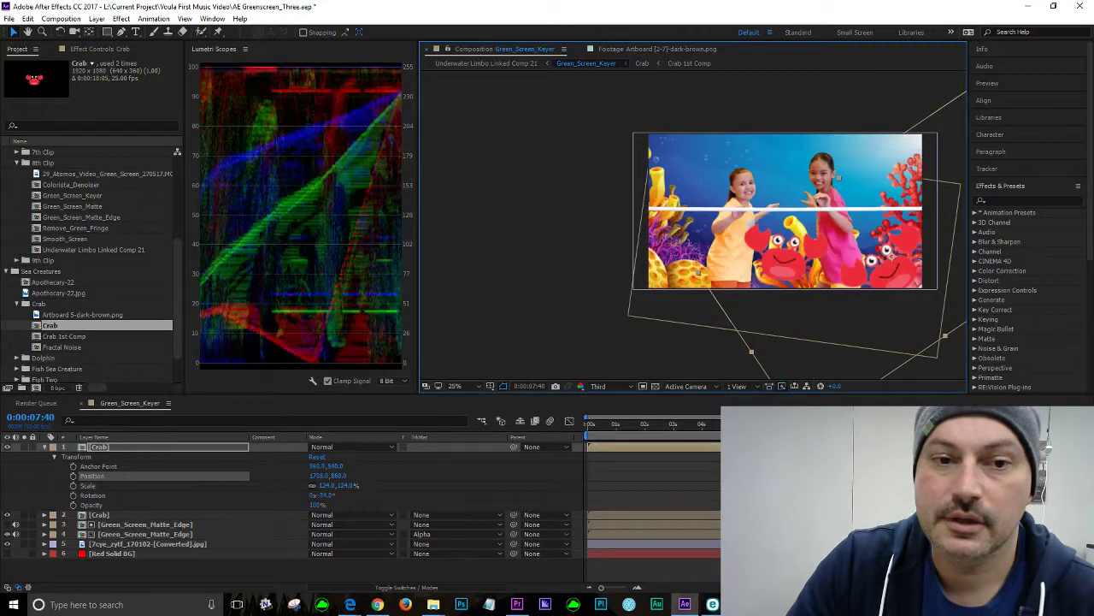
At 0:00:09:21, position the upper crab at 1616, 780, scale it to 149% and start keyframing its Position and Scale
key(space)
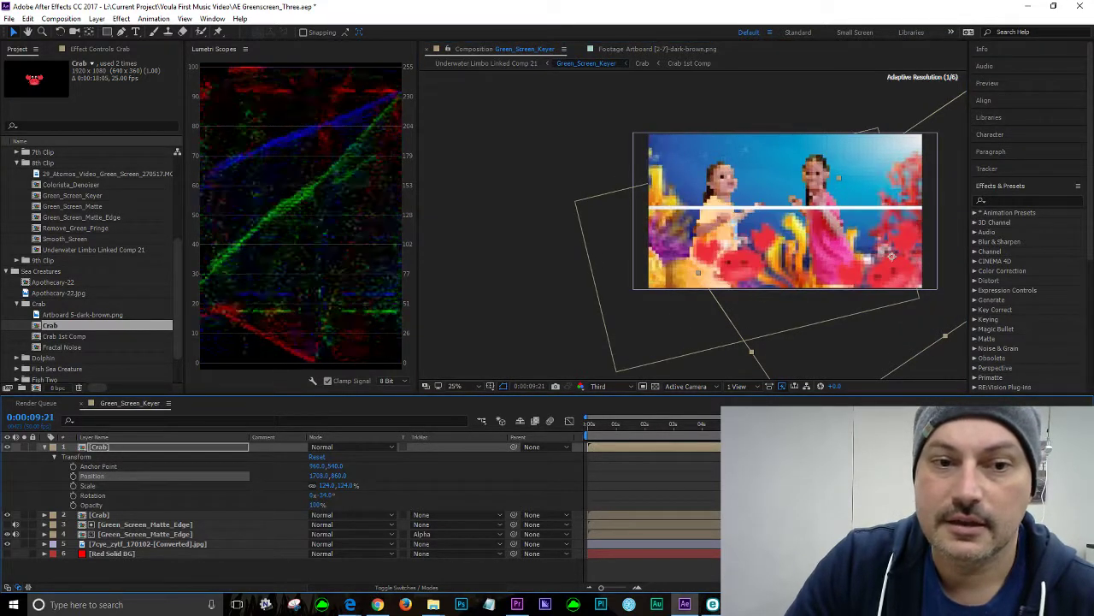
drag(895, 268, 883, 260)
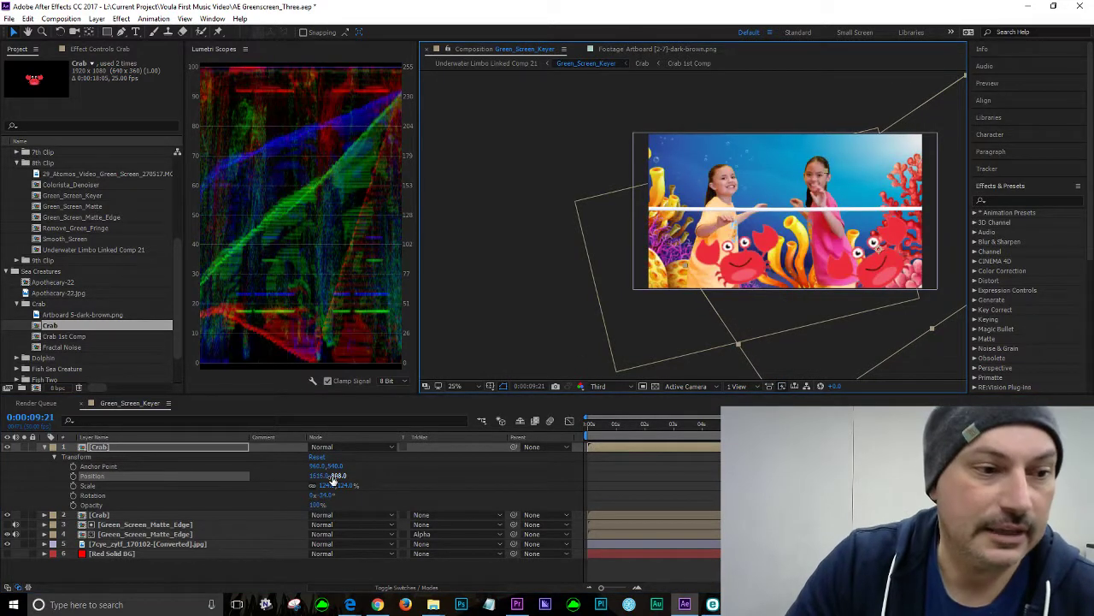
drag(338, 477, 344, 476)
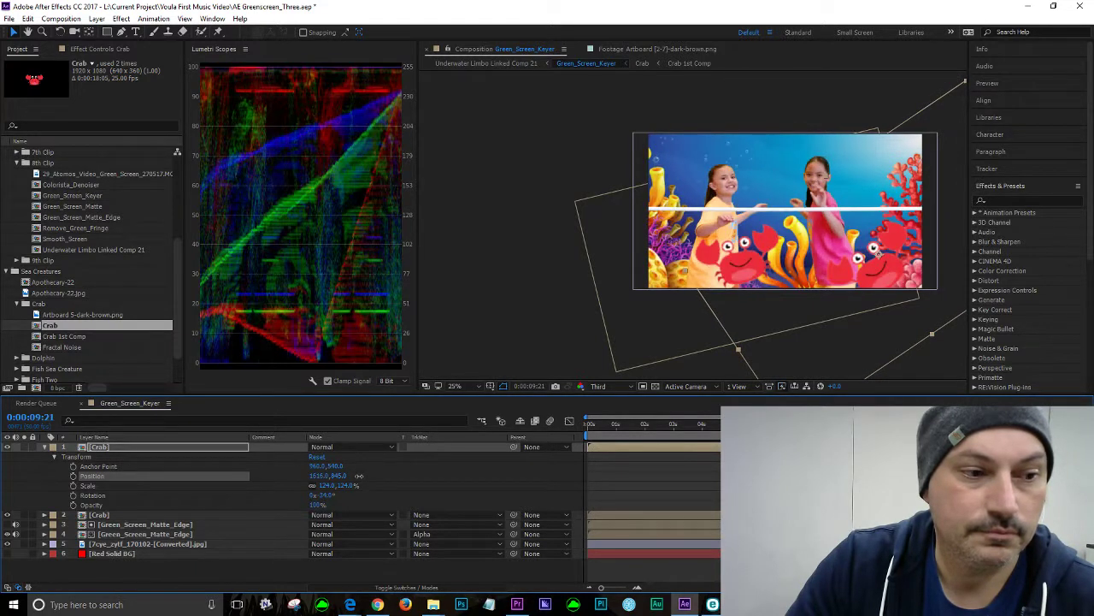
mouse_move(356, 475)
mouse_down()
mouse_move(337, 479)
mouse_move(357, 485)
mouse_up()
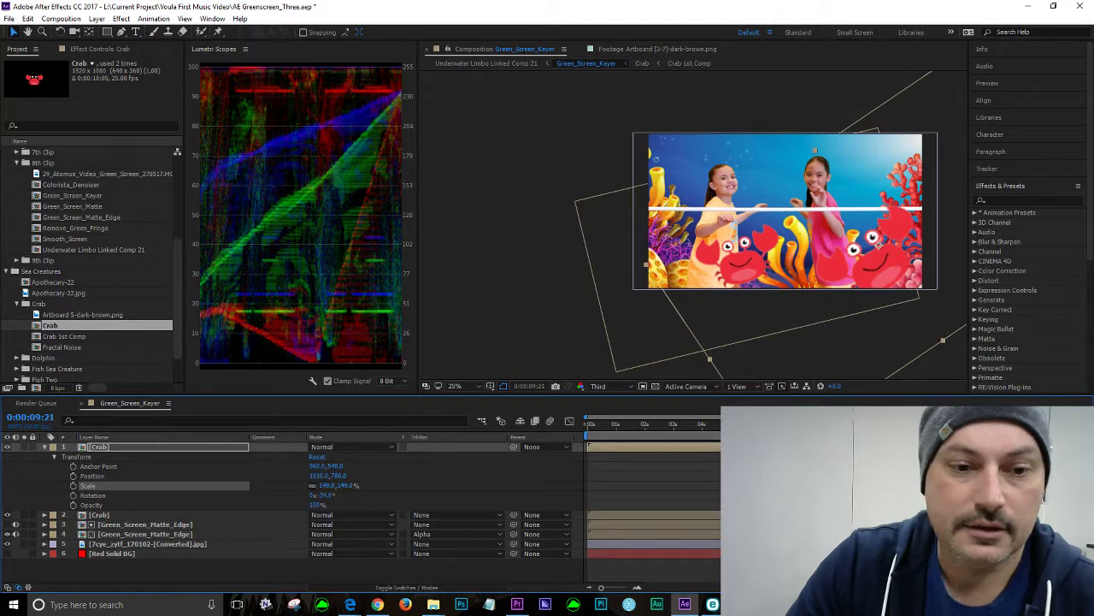
click(72, 475)
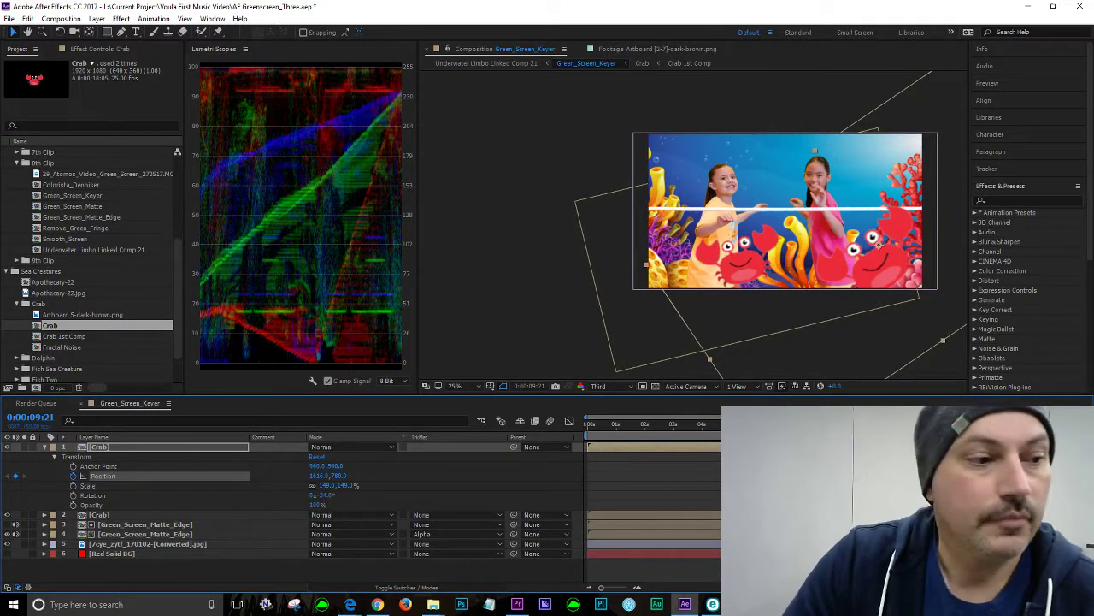
click(73, 486)
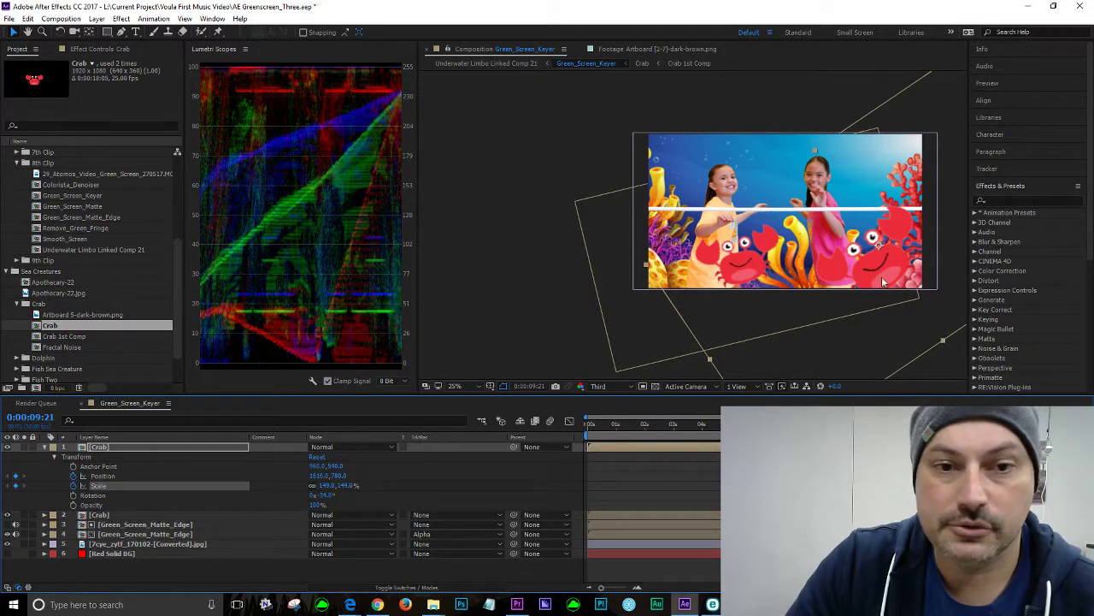
drag(887, 267, 931, 262)
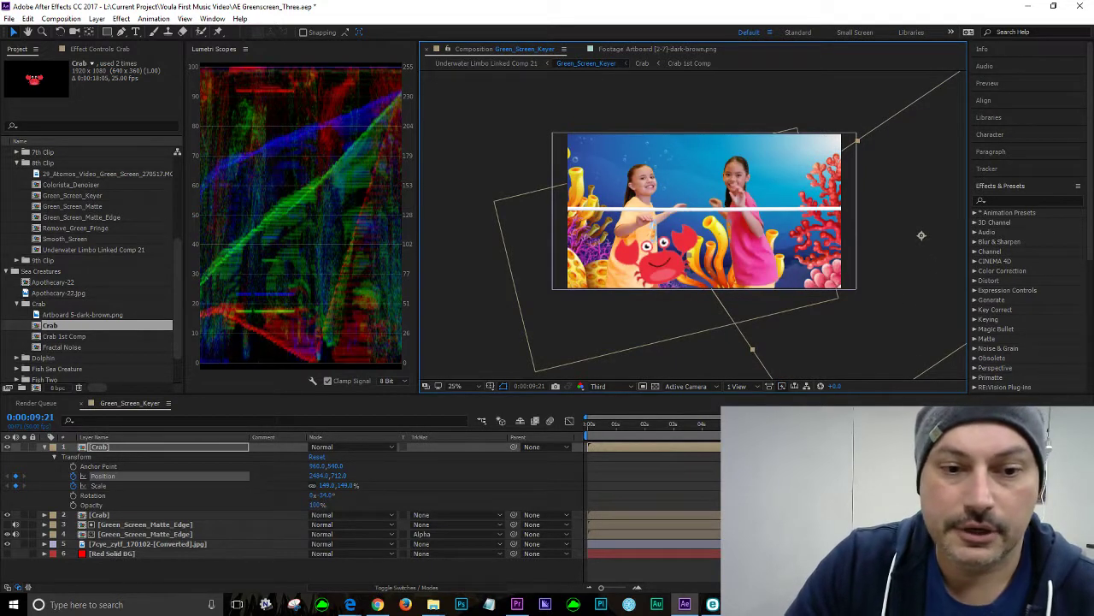
key(Page_Up)
key(Page_Up)
key(Page_Up)
key(Page_Up)
key(Page_Up)
key(Page_Up)
key(Page_Up)
key(Page_Up)
key(Page_Up)
key(Page_Up)
key(Page_Up)
key(Page_Up)
key(Page_Up)
key(Page_Up)
key(Page_Up)
key(Page_Up)
key(Page_Up)
key(Page_Up)
key(Page_Up)
key(Page_Up)
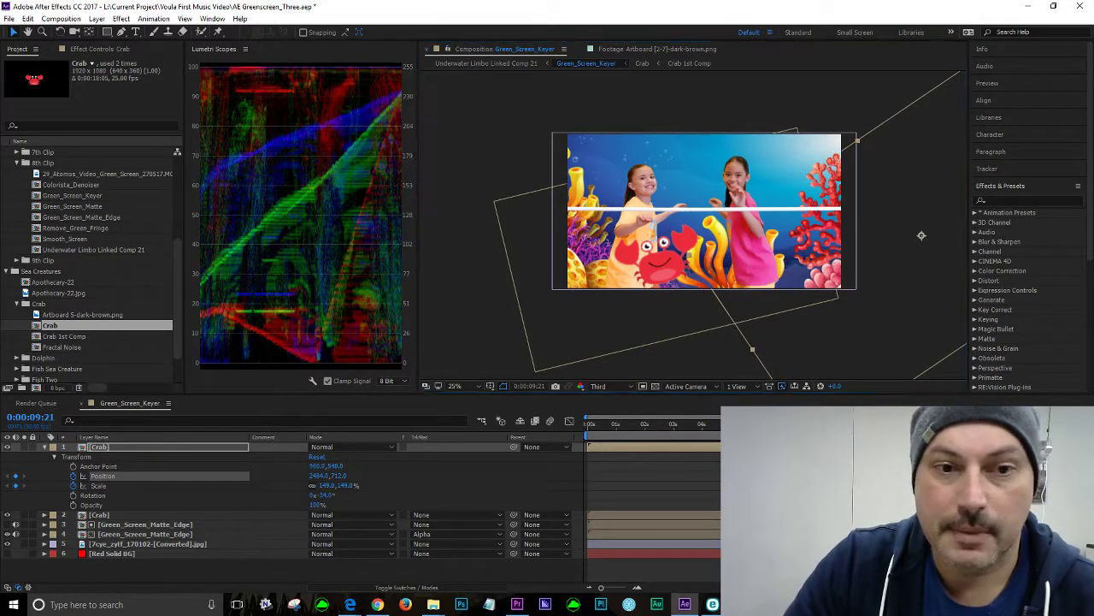
key(Page_Up)
key(Page_Up)
key(Page_Up)
key(Page_Up)
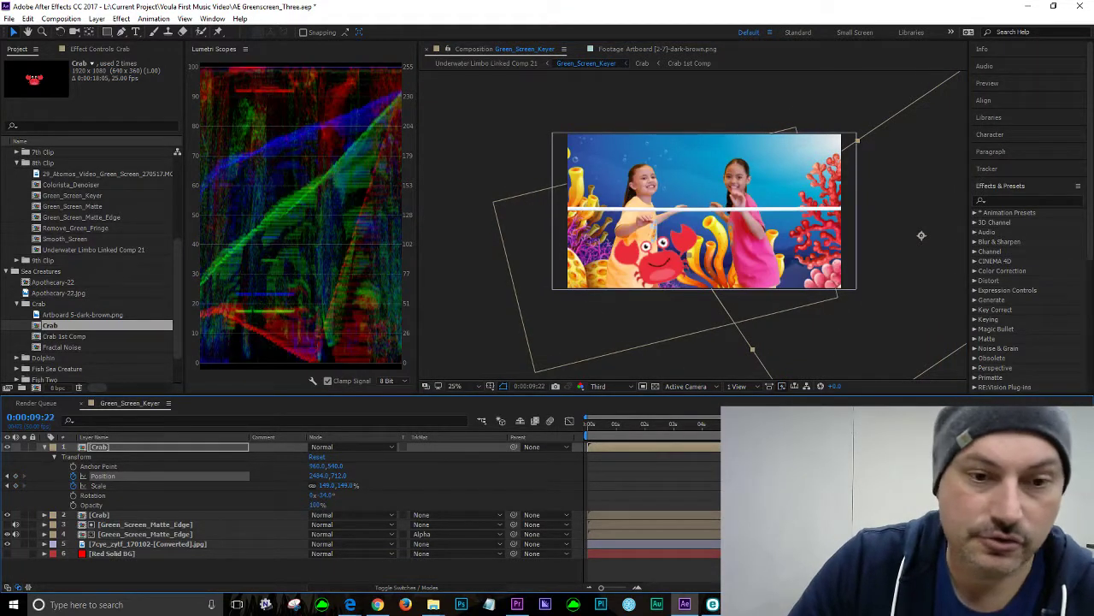
key(Page_Up)
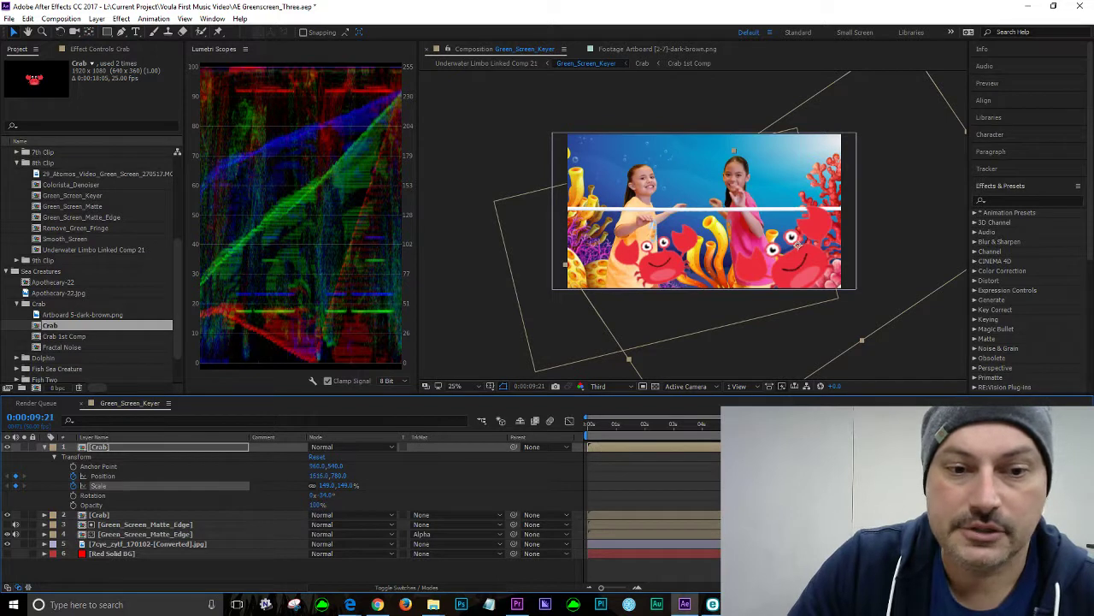
At 0:00:06:39, keyframe the upper crab's position outside the frame's right edge at about 2456, 708
key(shift+Page_Up)
key(shift+Page_Up)
key(shift+Page_Up)
key(shift+Page_Up)
key(shift+Page_Up)
key(shift+Page_Up)
key(shift+Page_Up)
key(shift+Page_Up)
key(shift+Page_Up)
key(shift+Page_Up)
key(shift+Page_Up)
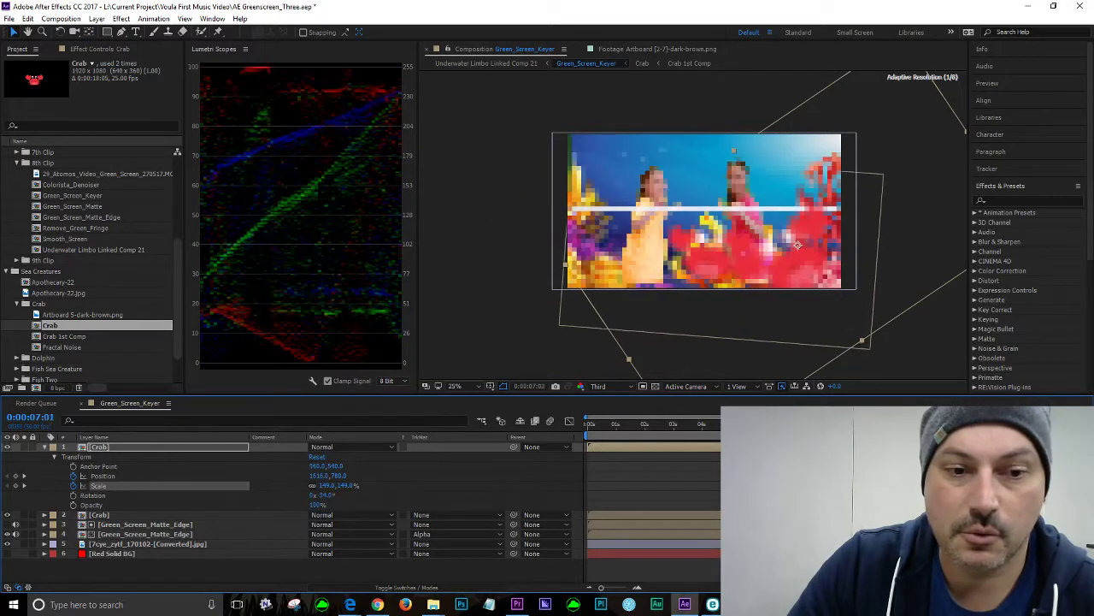
key(Page_Up)
key(Page_Up)
key(Page_Up)
key(Page_Up)
key(Page_Up)
key(Page_Up)
key(Page_Up)
key(Page_Up)
key(Page_Up)
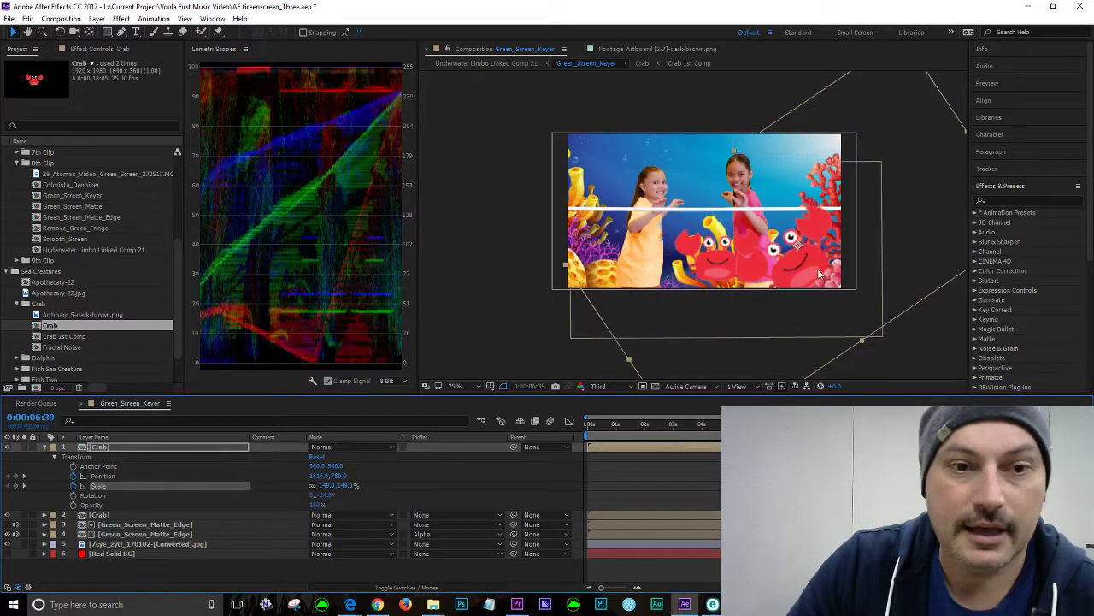
drag(820, 273, 937, 263)
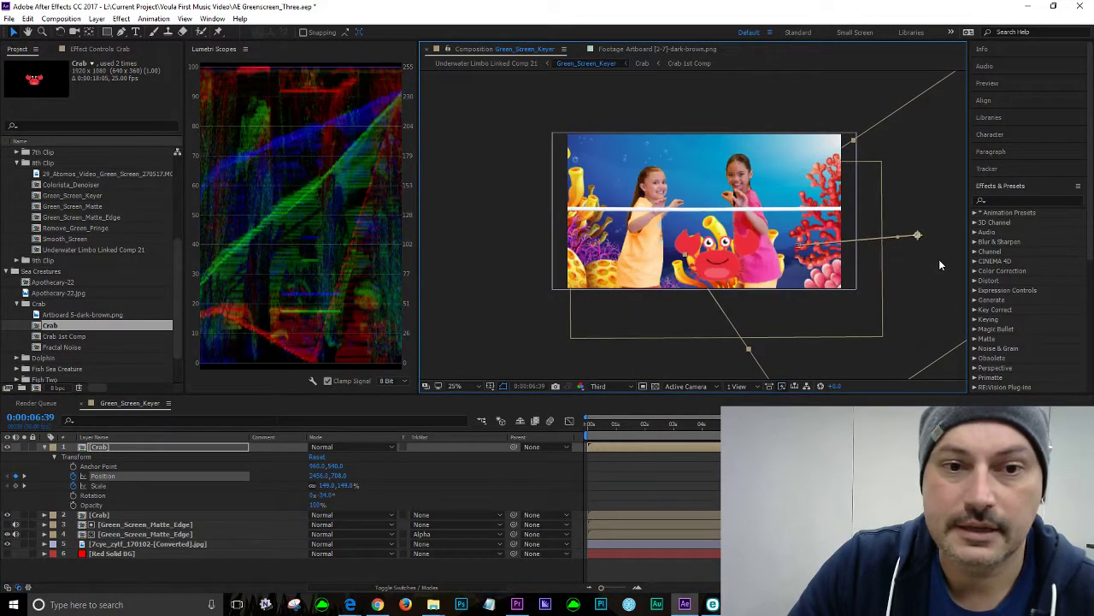
Preview the upper crab's entrance and apply Easy Ease In to its Position and Scale keyframes at 0:00:09:21
key(space)
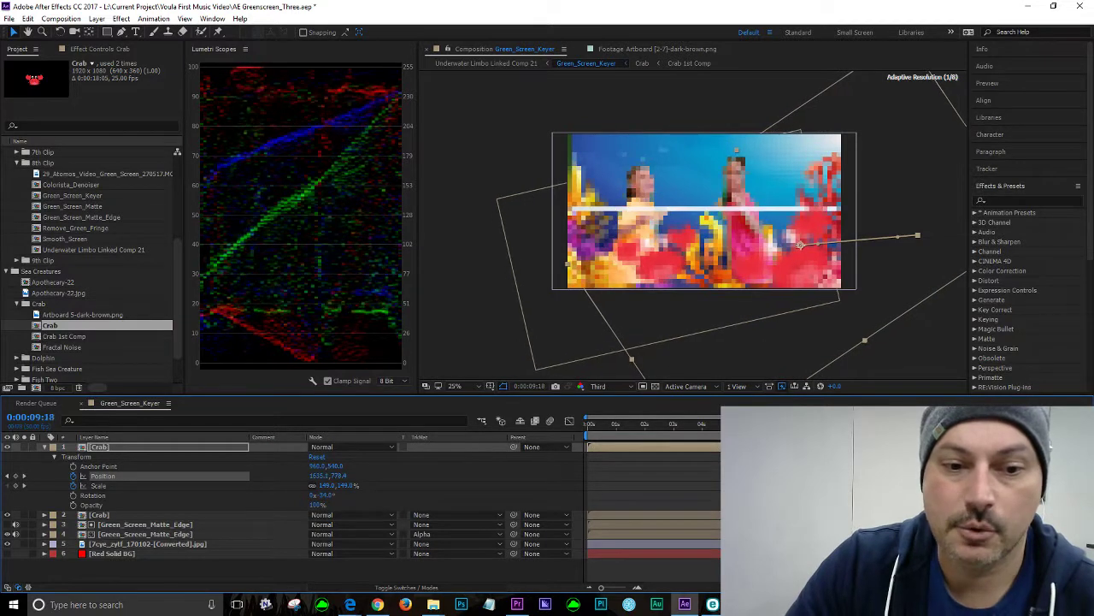
shift+click(98, 485)
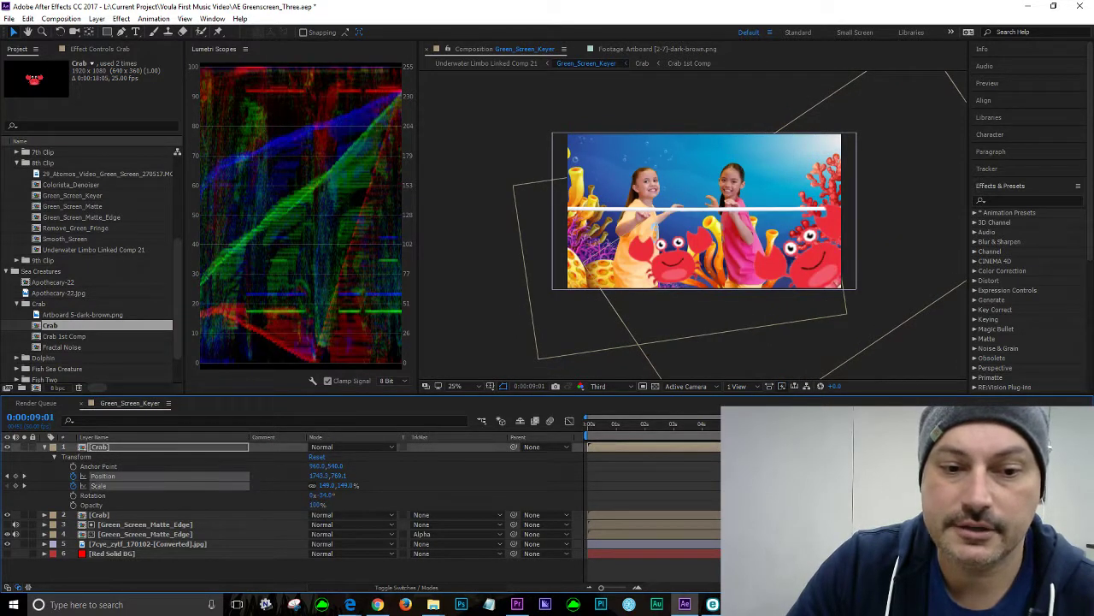
right_click(859, 476)
mouse_move(889, 469)
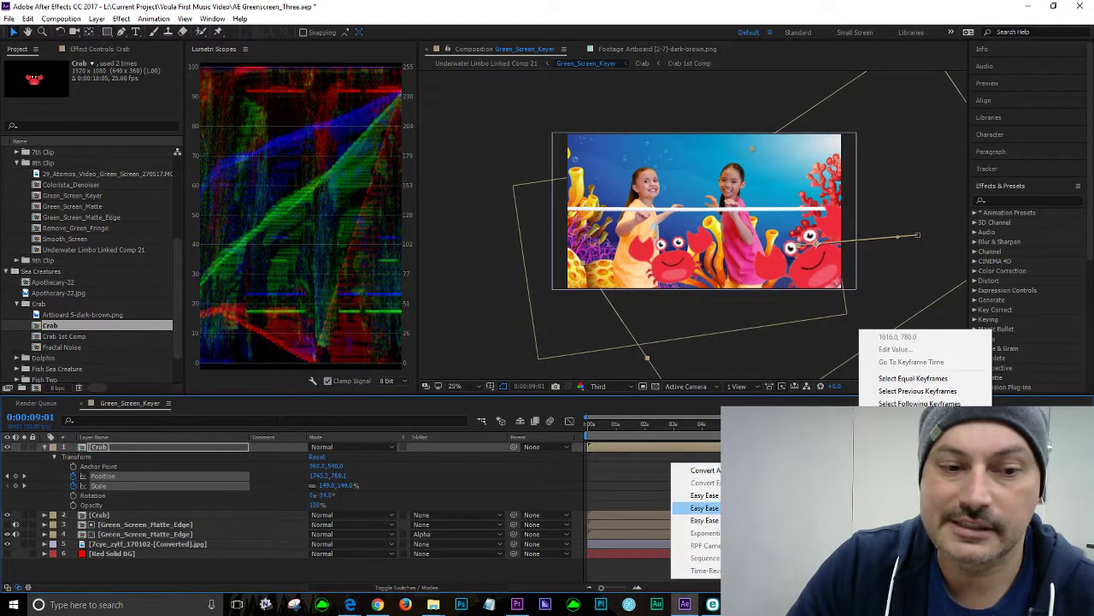
click(701, 508)
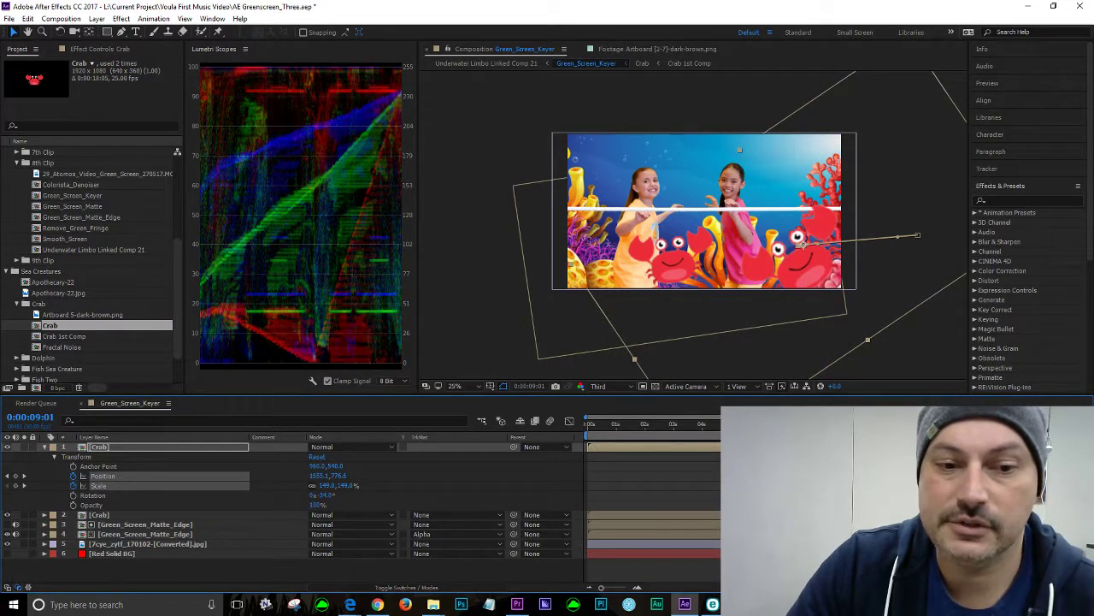
Play on to 0:00:10:45 and keyframe the upper crab's position below the frame at about 1240, 1368
key(space)
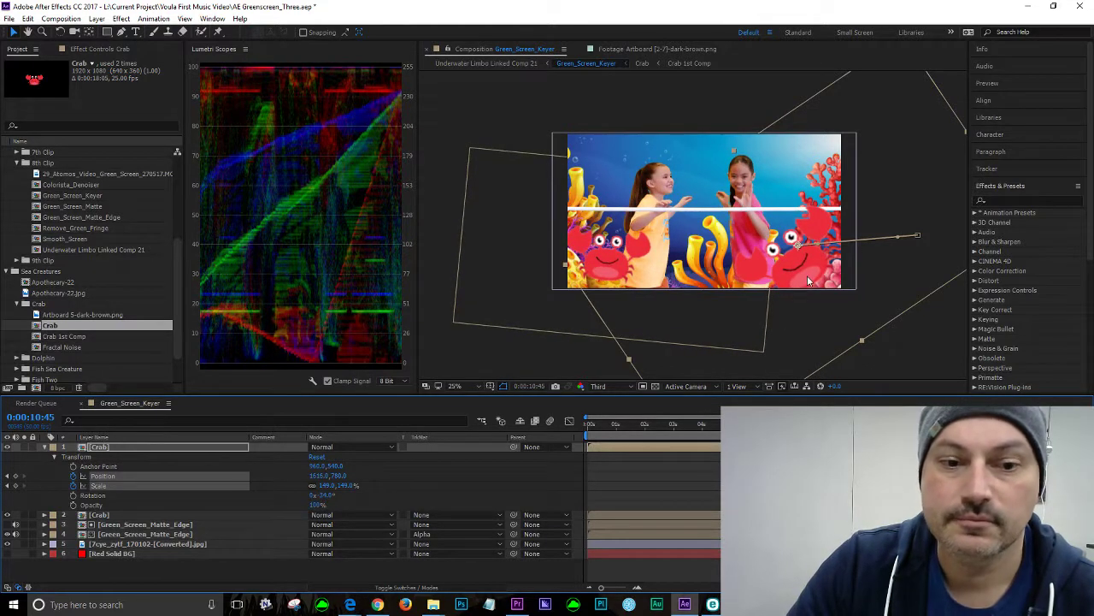
drag(807, 275, 753, 366)
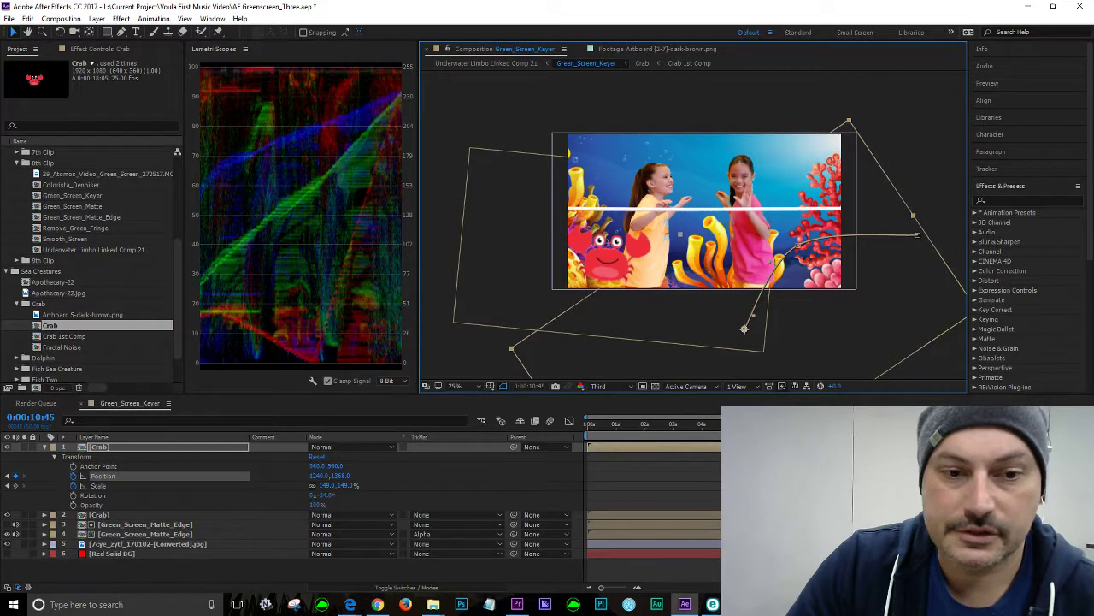
mouse_move(897, 423)
mouse_down()
mouse_move(784, 423)
mouse_move(906, 424)
mouse_up()
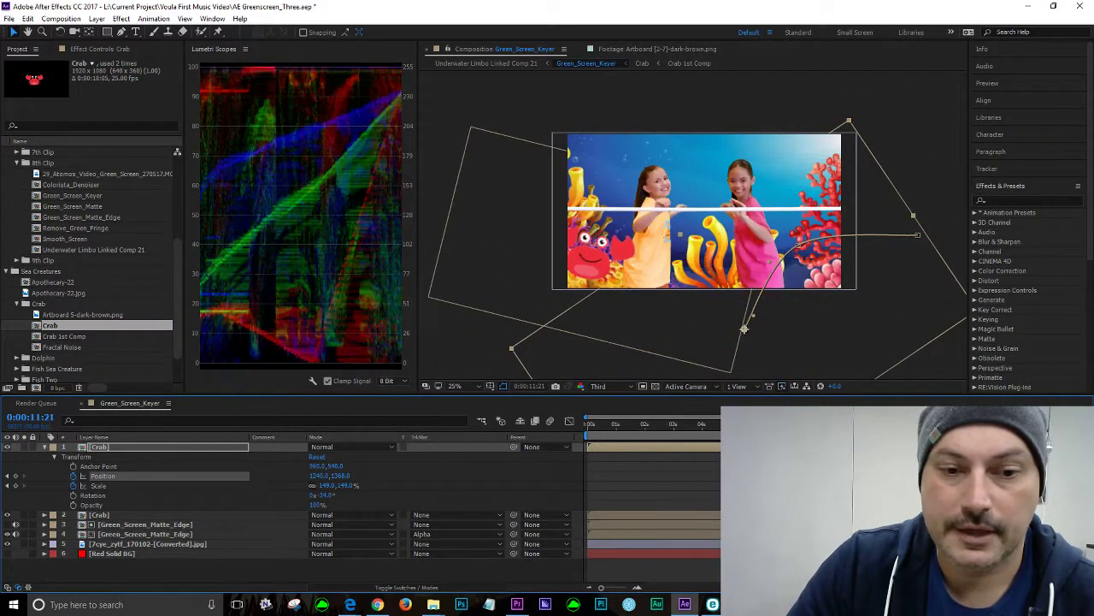
right_click(907, 476)
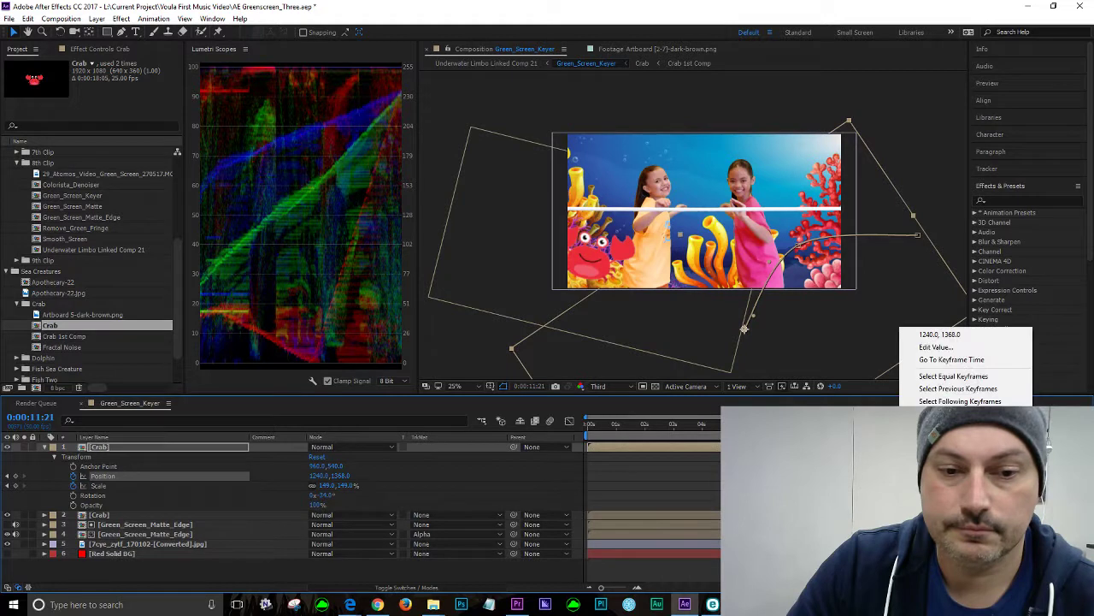
key(Escape)
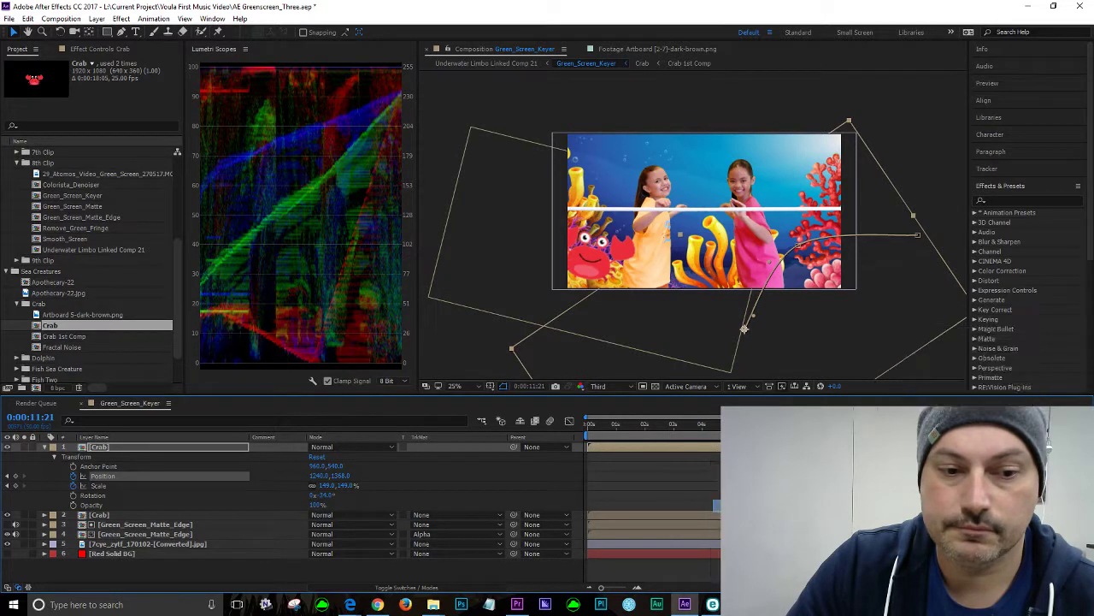
Play back the upper crab's entrance and exit and check its Position keyframes at 0:00:06:39 and 0:00:09:21
drag(913, 423, 781, 423)
key(space)
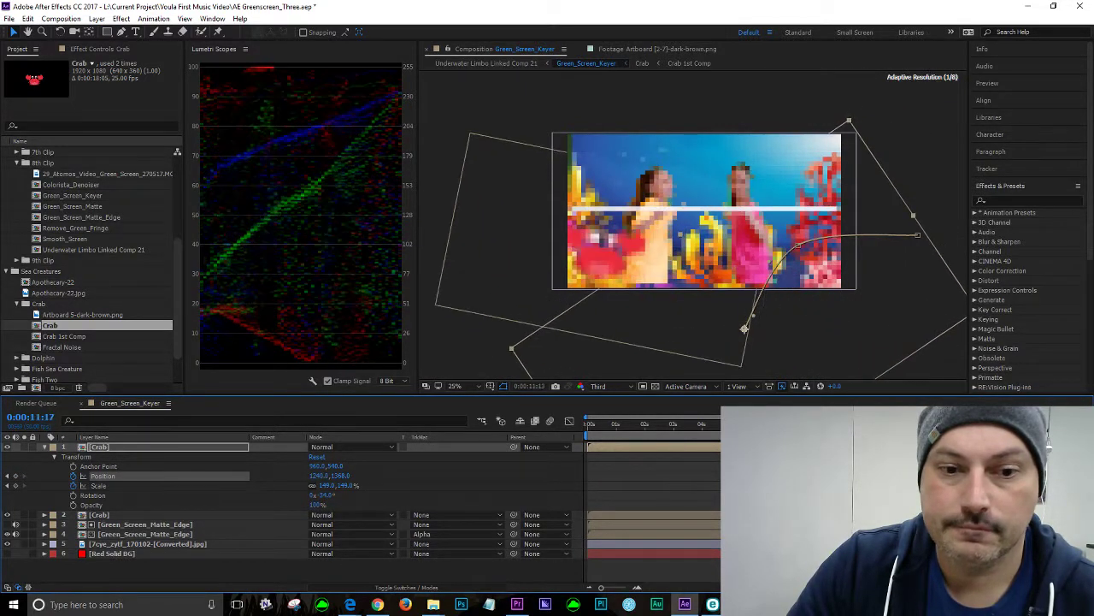
key(space)
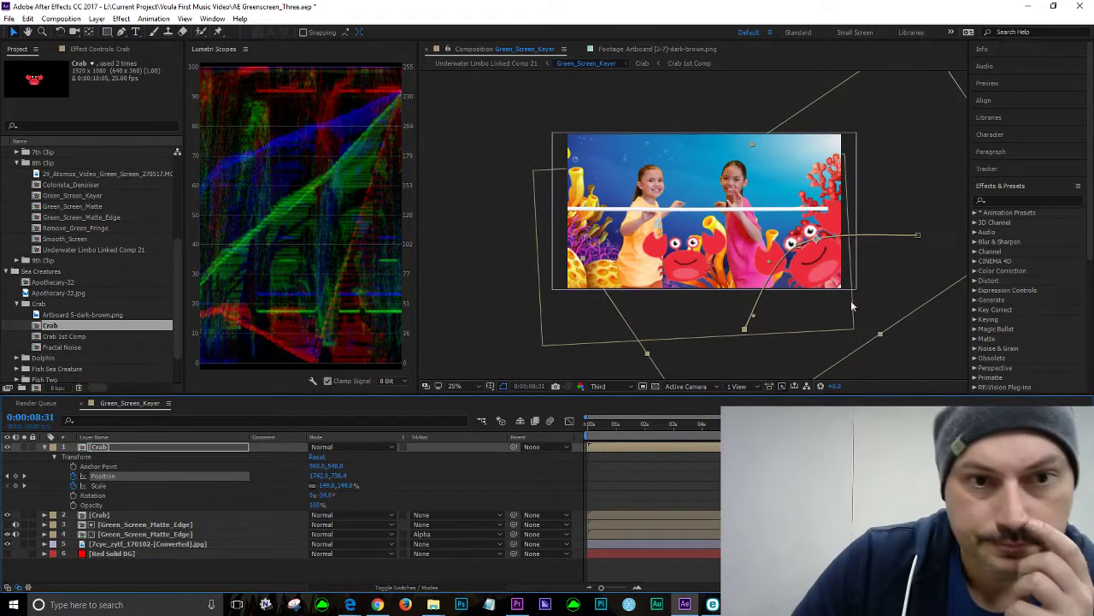
key(space)
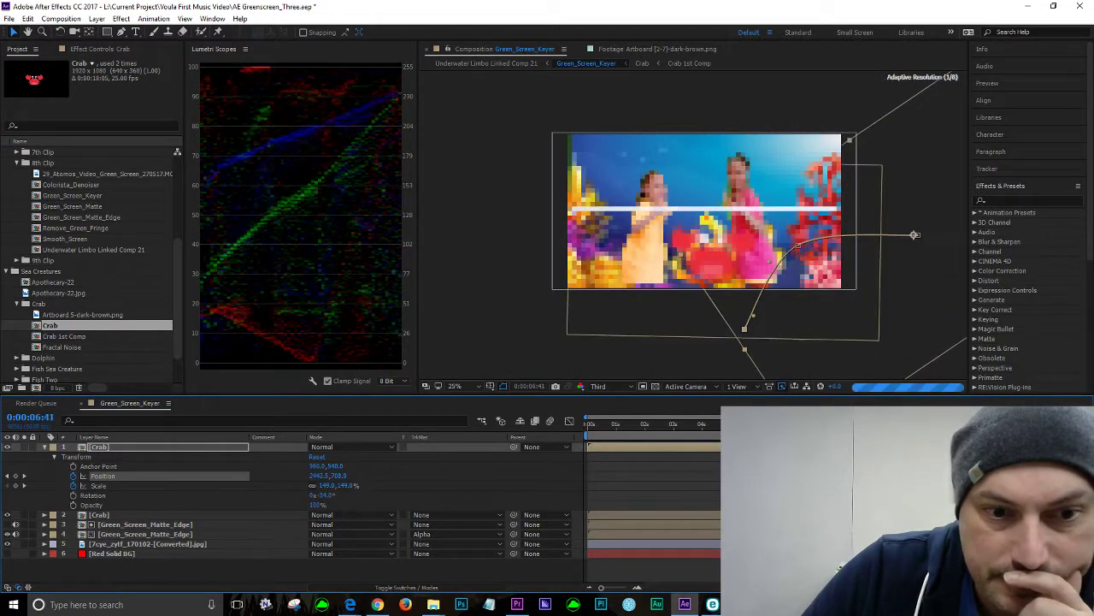
key(space)
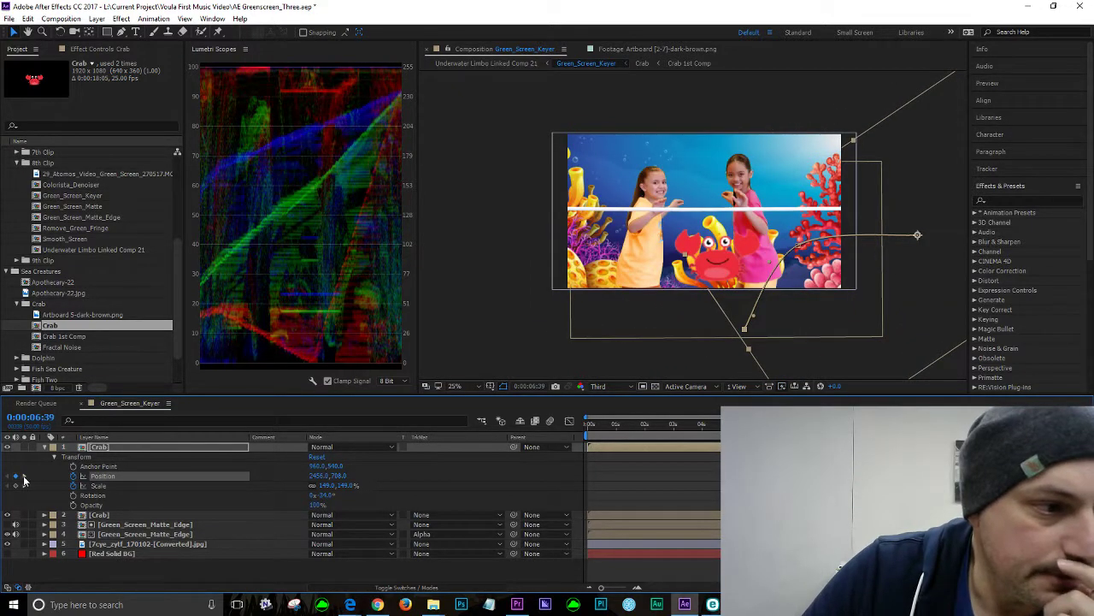
click(24, 478)
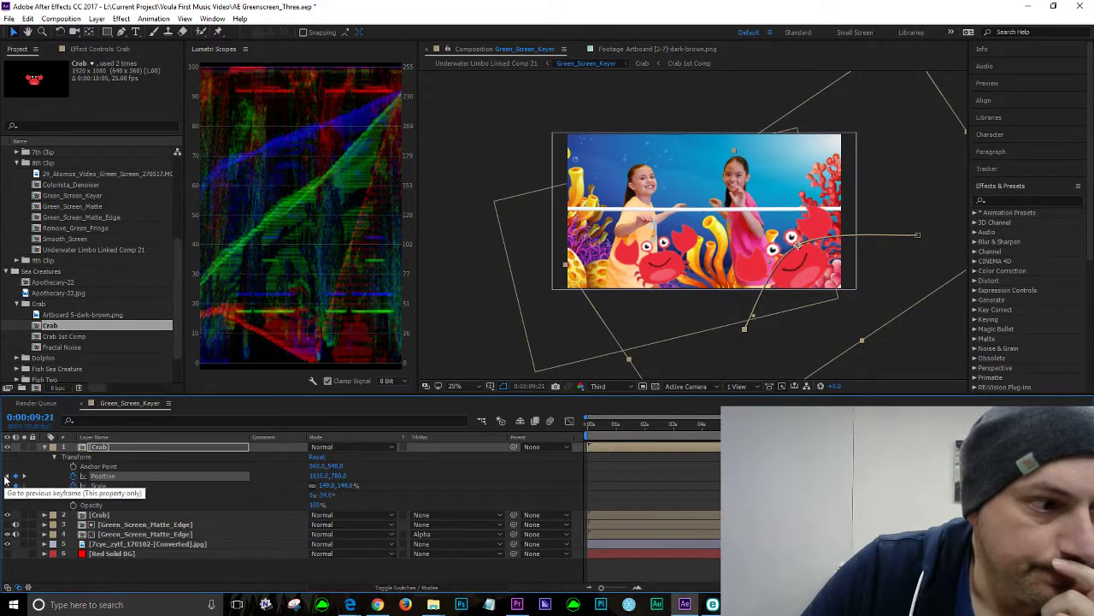
click(6, 476)
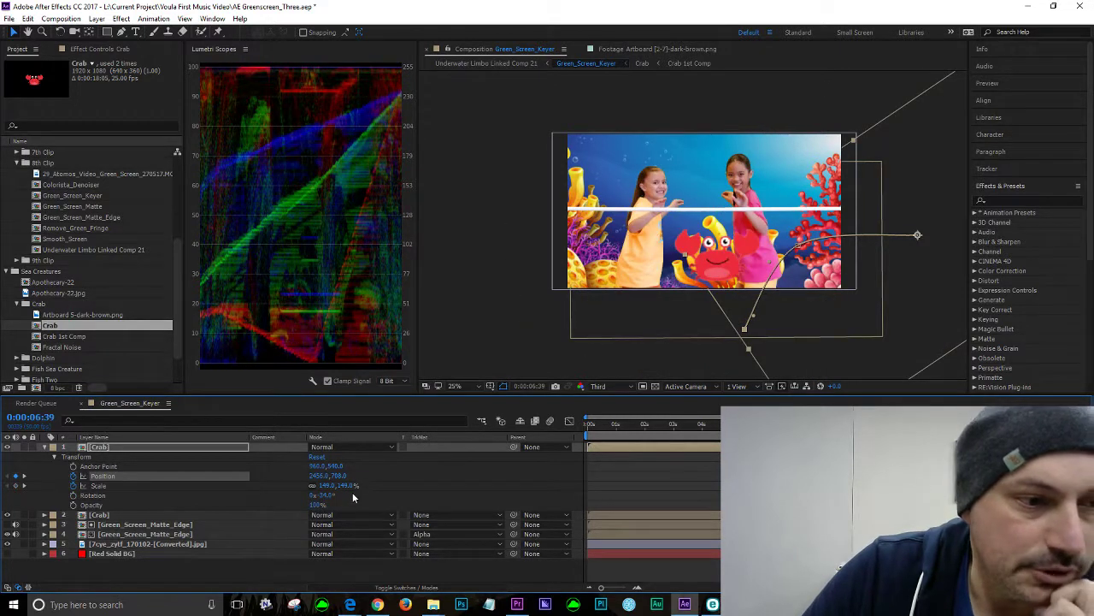
Set the upper crab's Scale keyframe at 0:00:06:39 to 102% and preview its entrance and exit
drag(339, 485, 325, 484)
drag(316, 484, 308, 485)
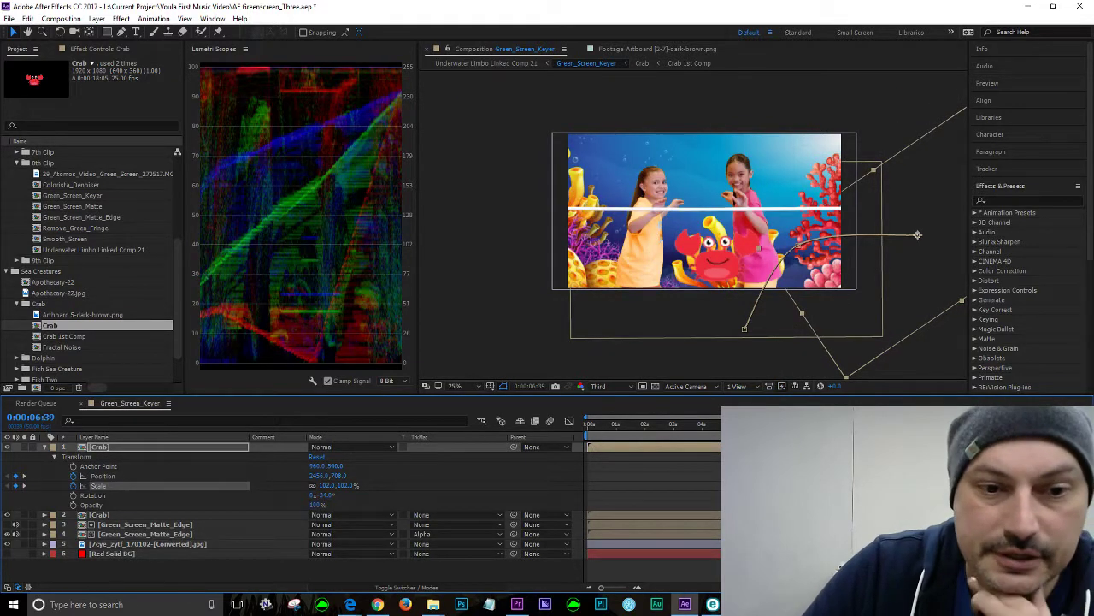
key(space)
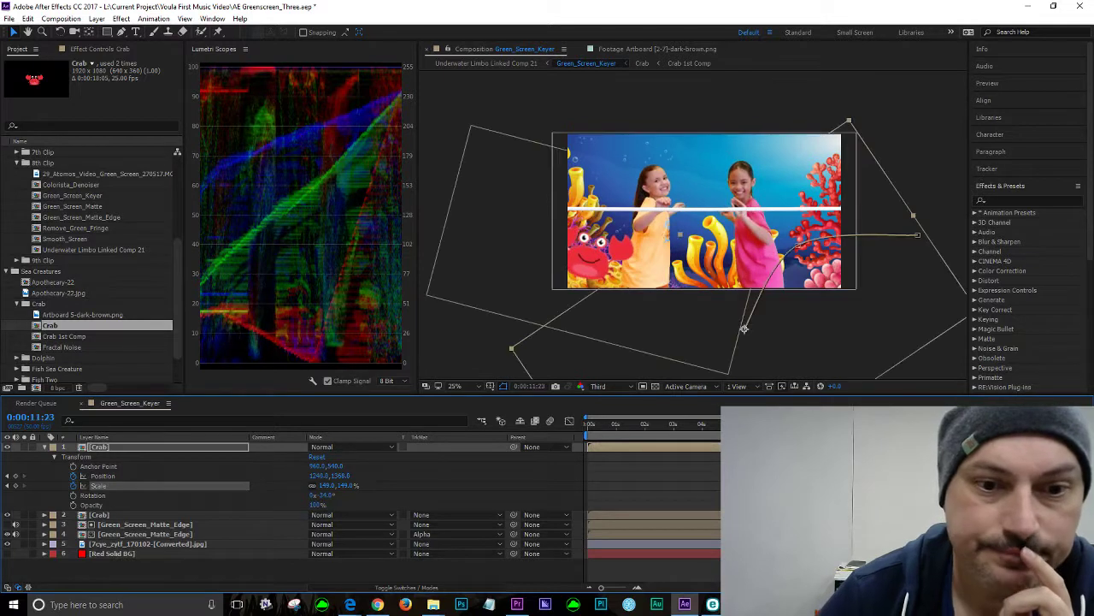
key(space)
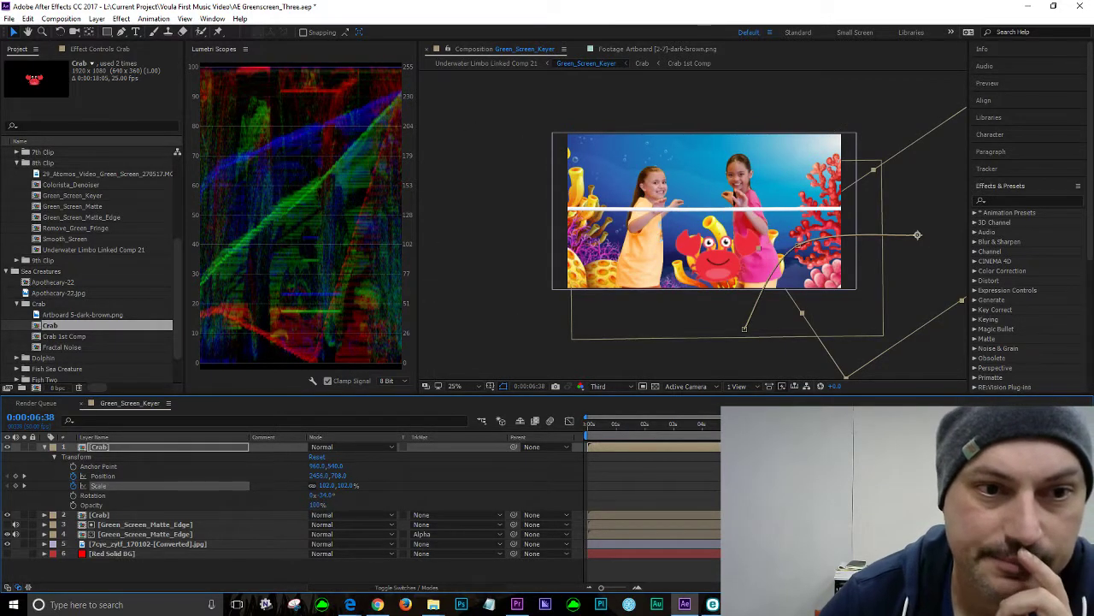
key(space)
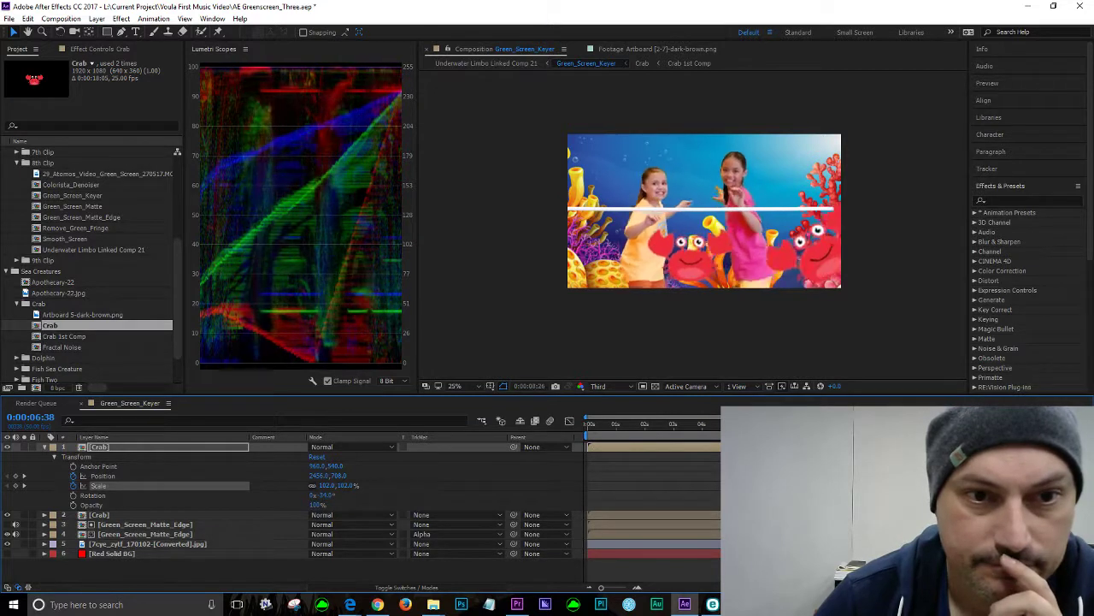
key(space)
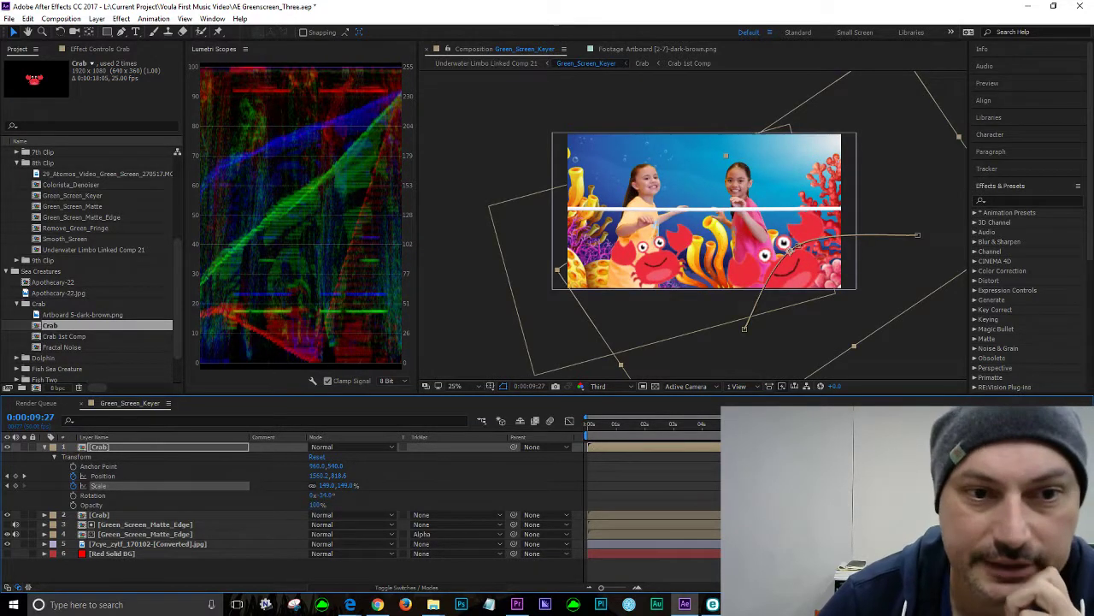
key(space)
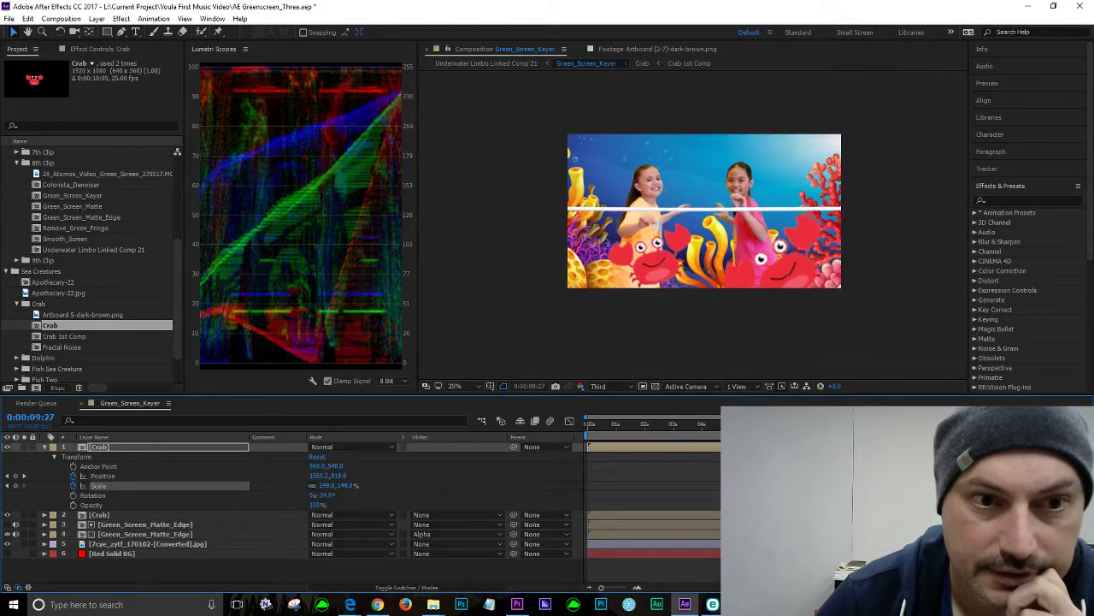
key(space)
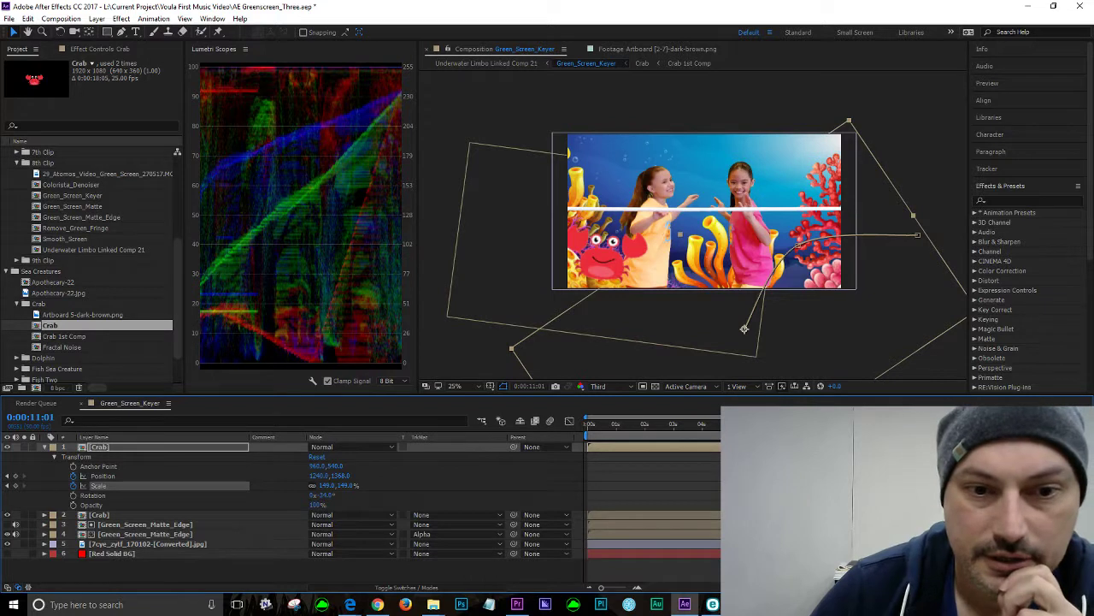
Advance to 0:00:12:08 and keyframe the upper crab's scale at 192%
key(Page_Down)
key(Page_Down)
key(Page_Down)
key(Page_Down)
key(Page_Down)
key(Page_Down)
key(Page_Down)
key(Page_Down)
key(Page_Down)
key(Page_Down)
key(Page_Down)
key(Page_Down)
key(Page_Down)
key(Page_Down)
key(Page_Down)
key(Page_Down)
key(Page_Down)
key(Page_Down)
key(Page_Down)
key(Page_Down)
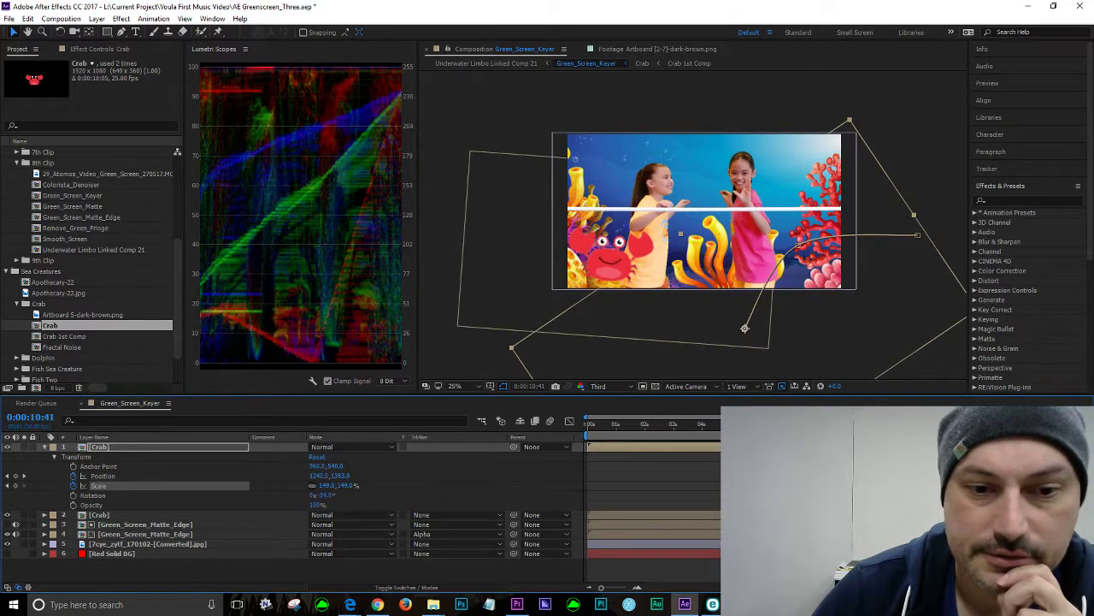
key(Page_Down)
key(Page_Down)
key(Page_Down)
key(Page_Down)
key(Page_Down)
key(Page_Down)
key(Page_Down)
key(Page_Down)
key(Page_Down)
key(Page_Down)
key(Page_Down)
key(Page_Down)
key(Page_Down)
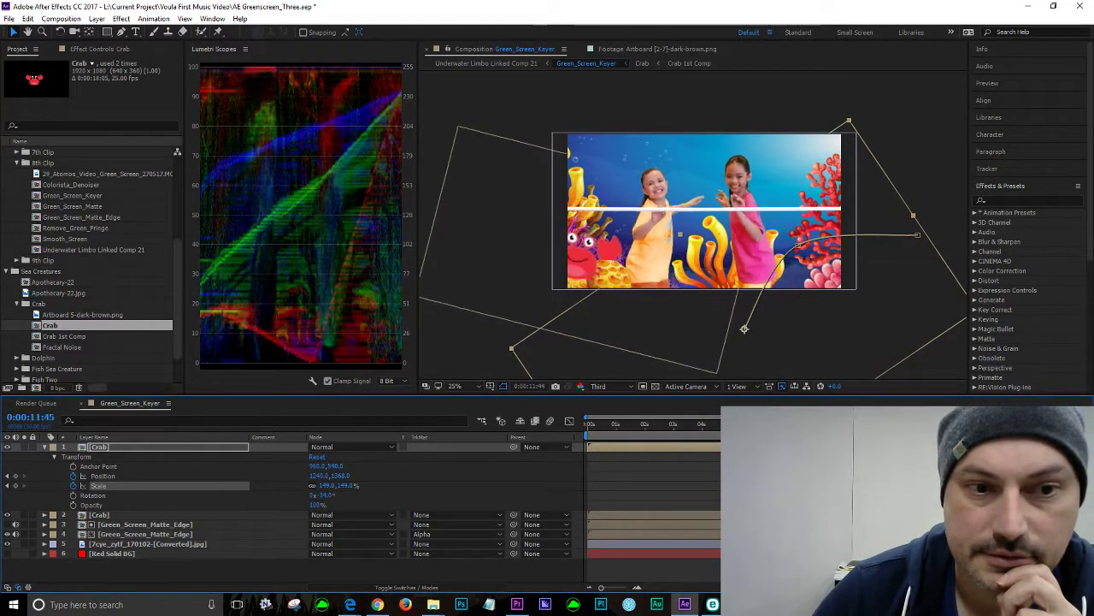
key(Page_Up)
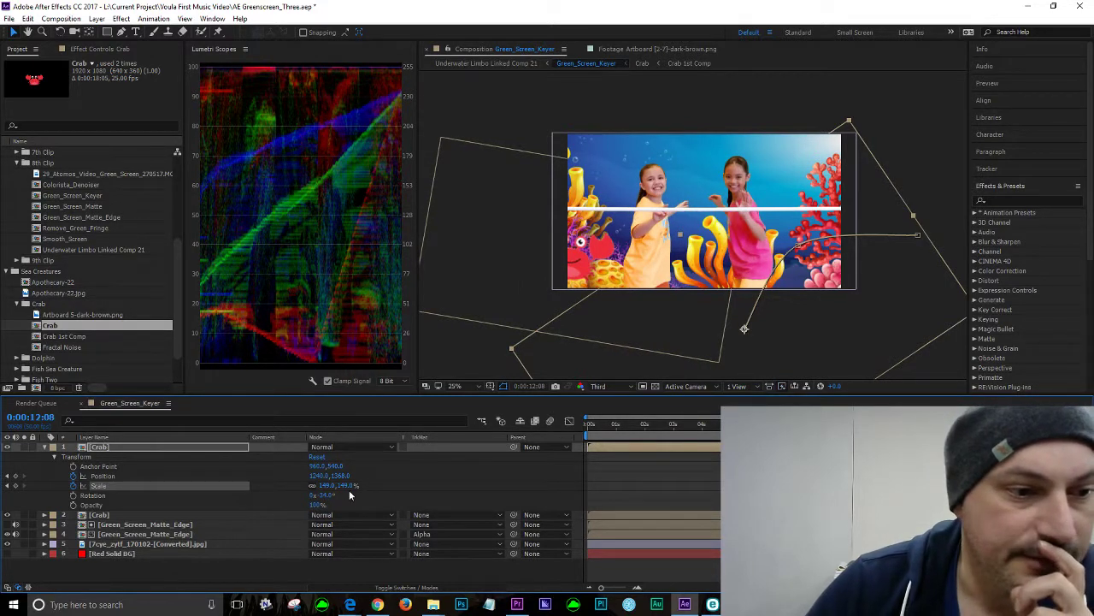
mouse_move(349, 486)
mouse_down()
mouse_move(364, 485)
mouse_move(353, 485)
mouse_up()
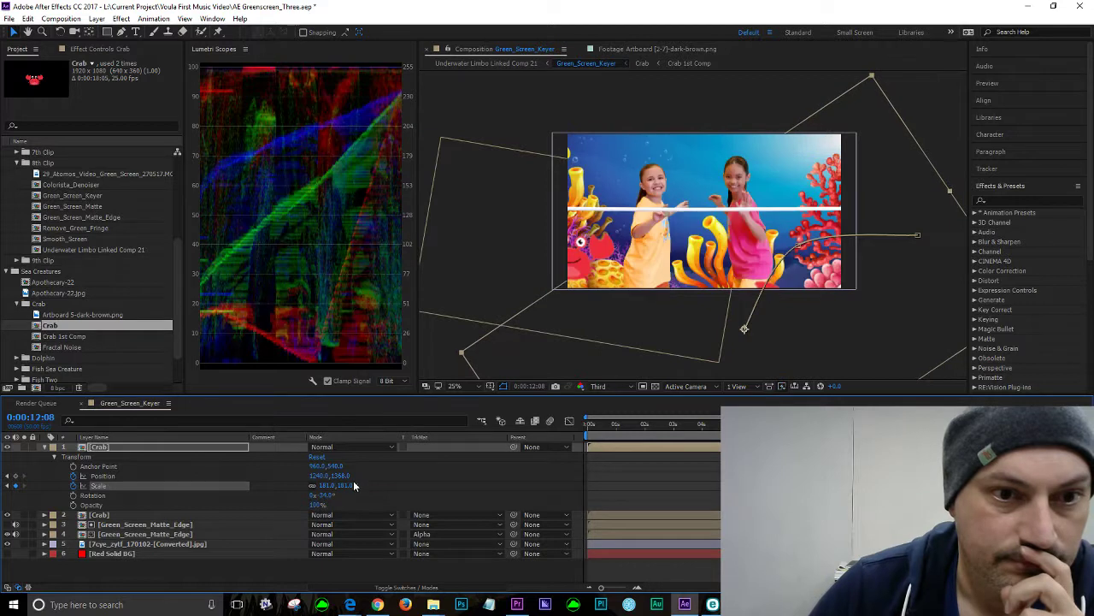
click(350, 485)
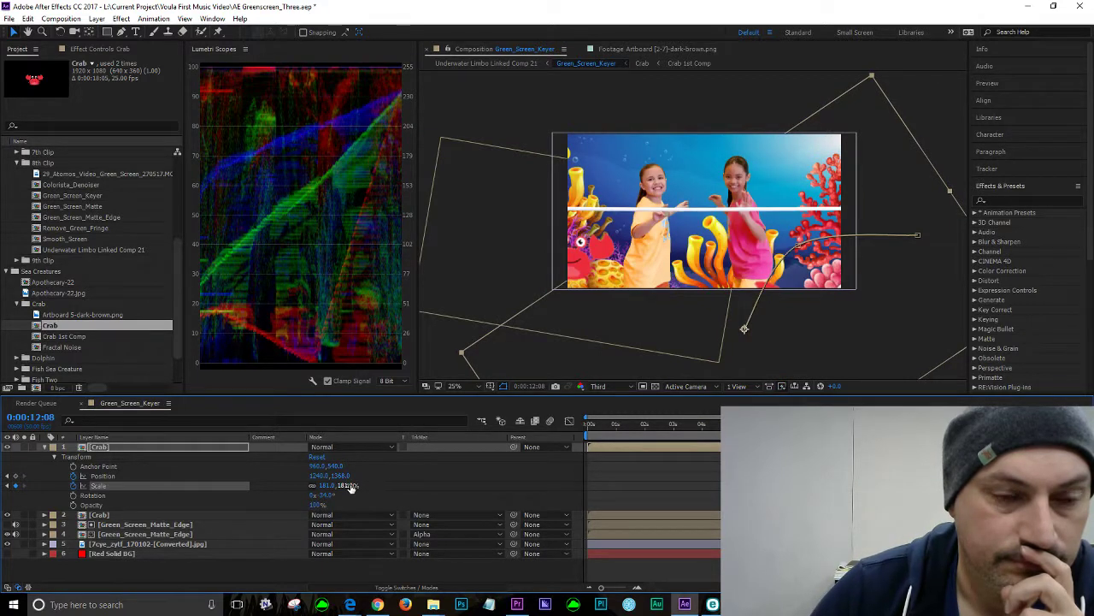
drag(354, 486, 358, 489)
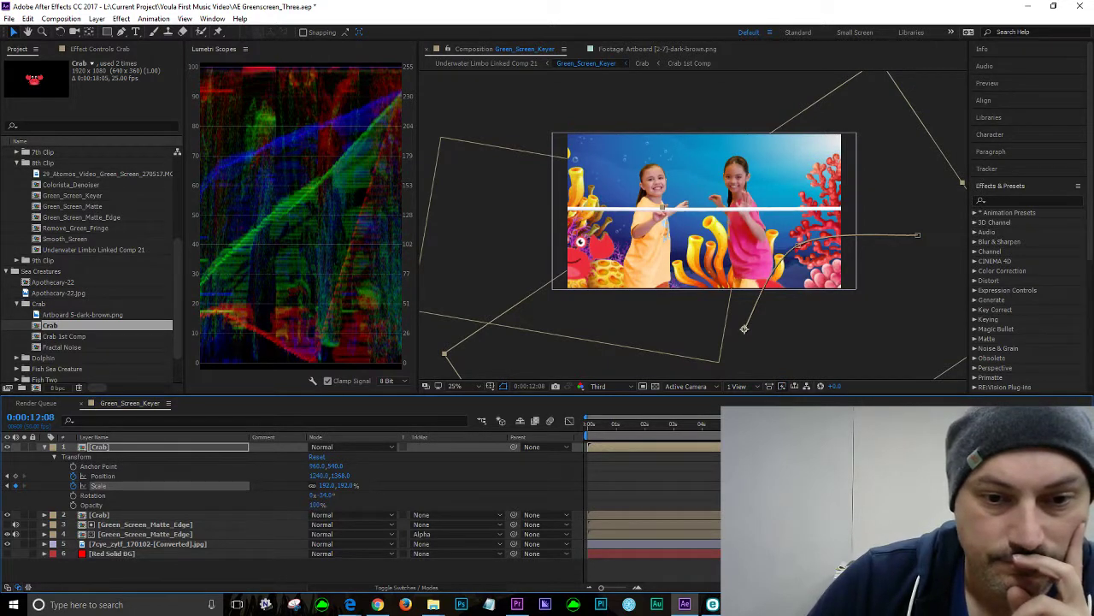
right_click(937, 337)
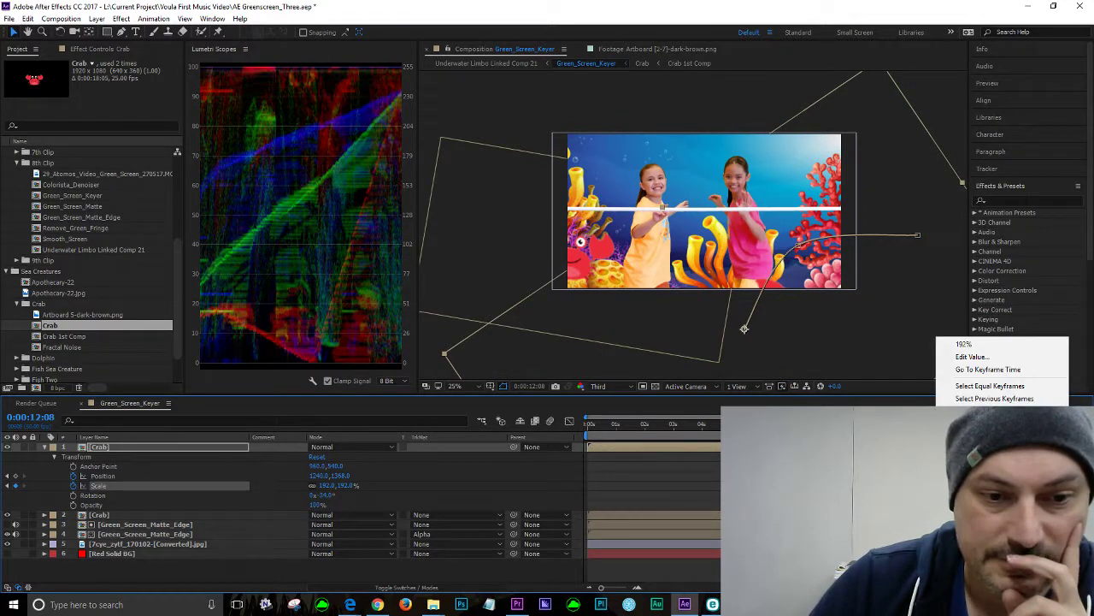
key(Escape)
Preview the crab's growth, then lower its Position keyframe at 0:00:10:45 to 1240, 1416
key(space)
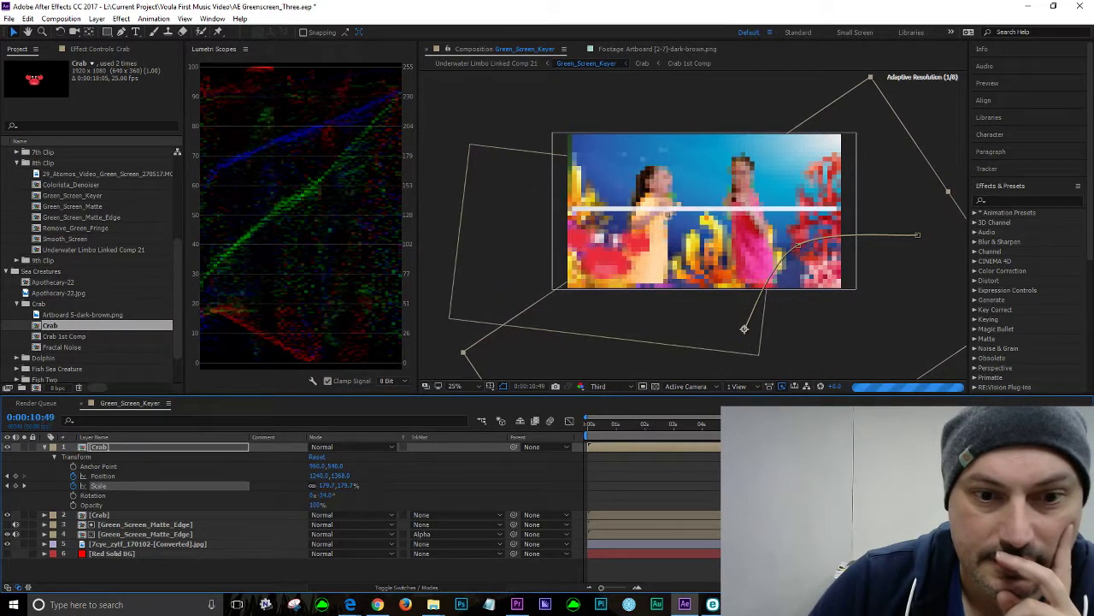
key(space)
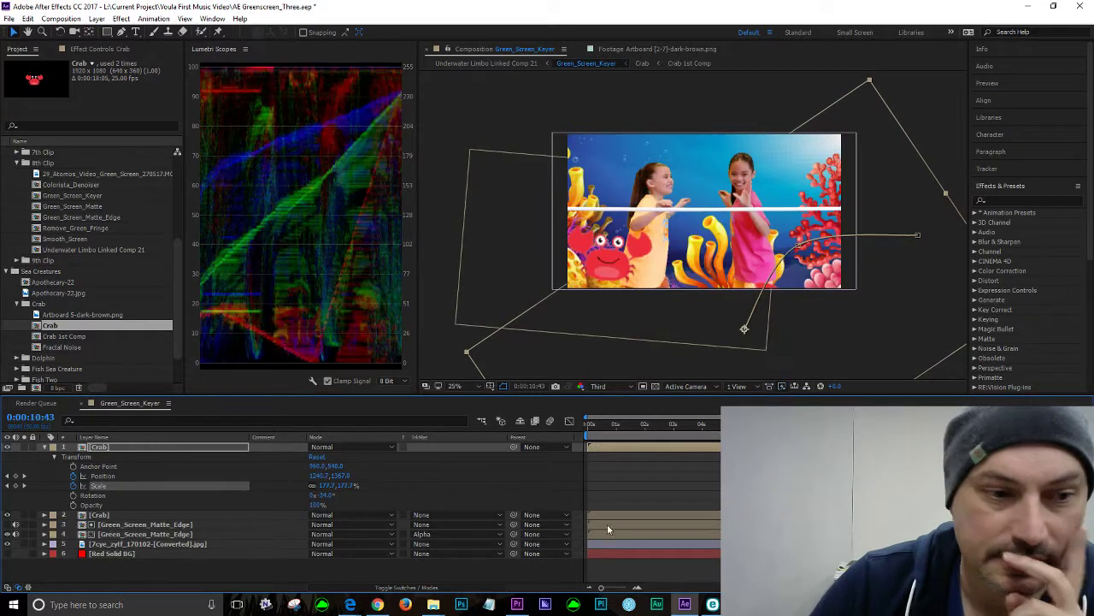
click(7, 485)
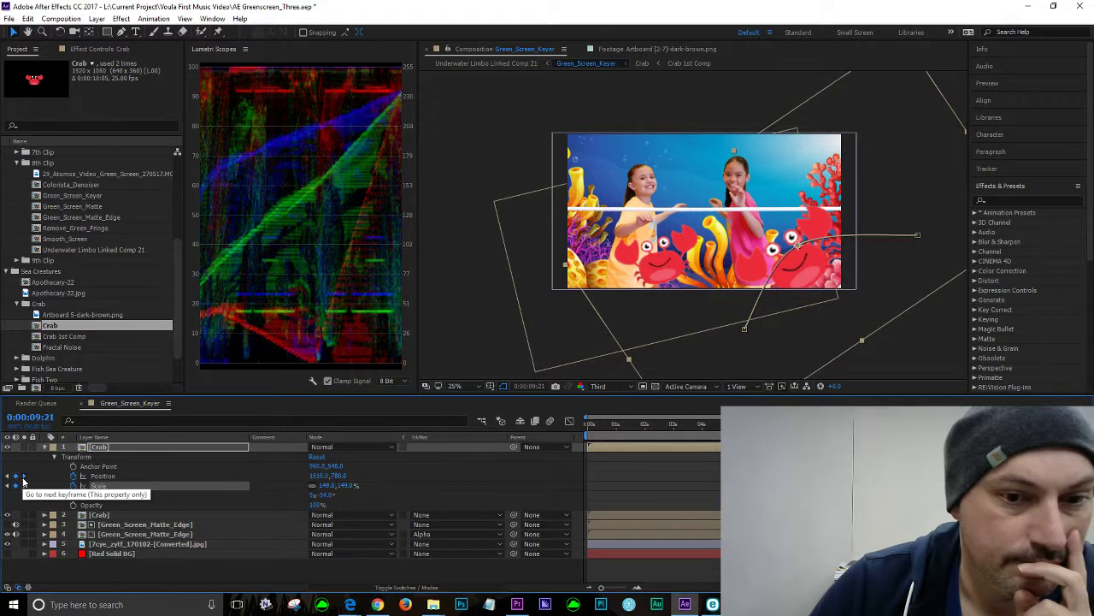
click(24, 485)
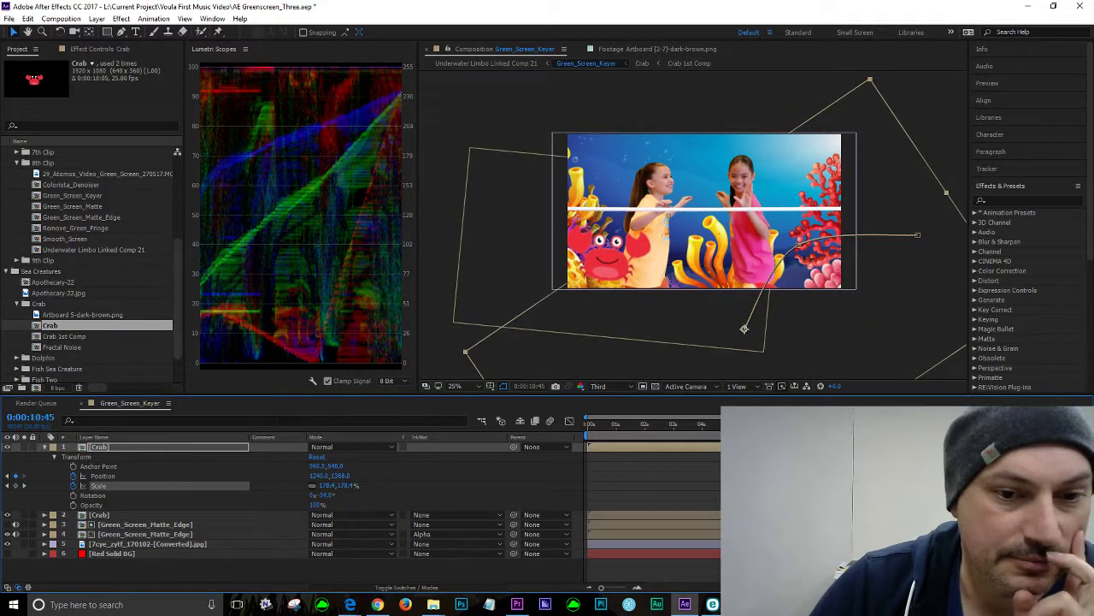
click(103, 476)
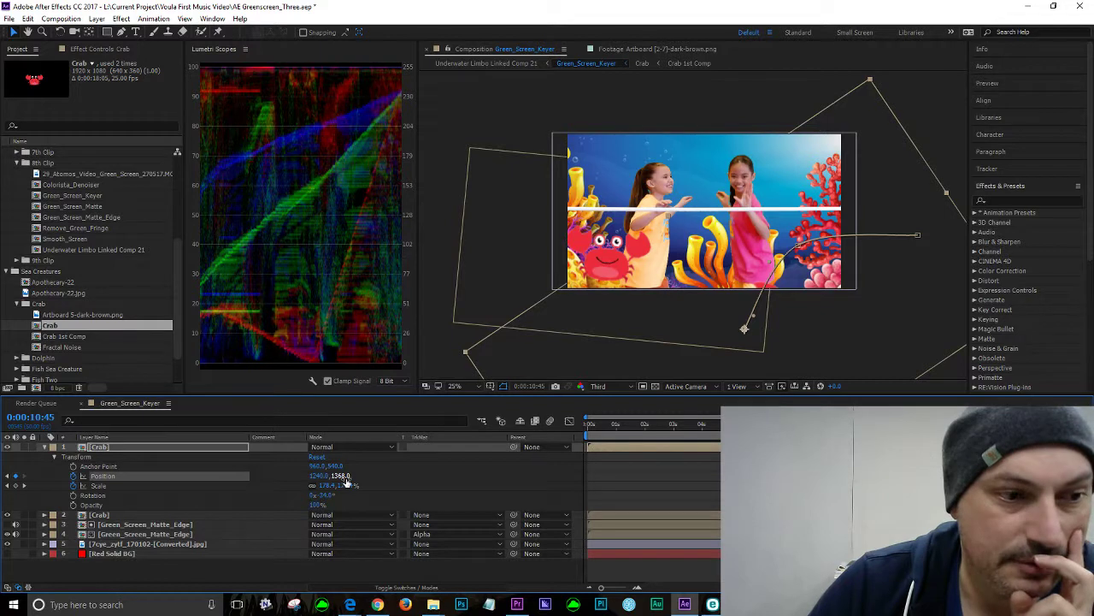
drag(339, 476, 349, 475)
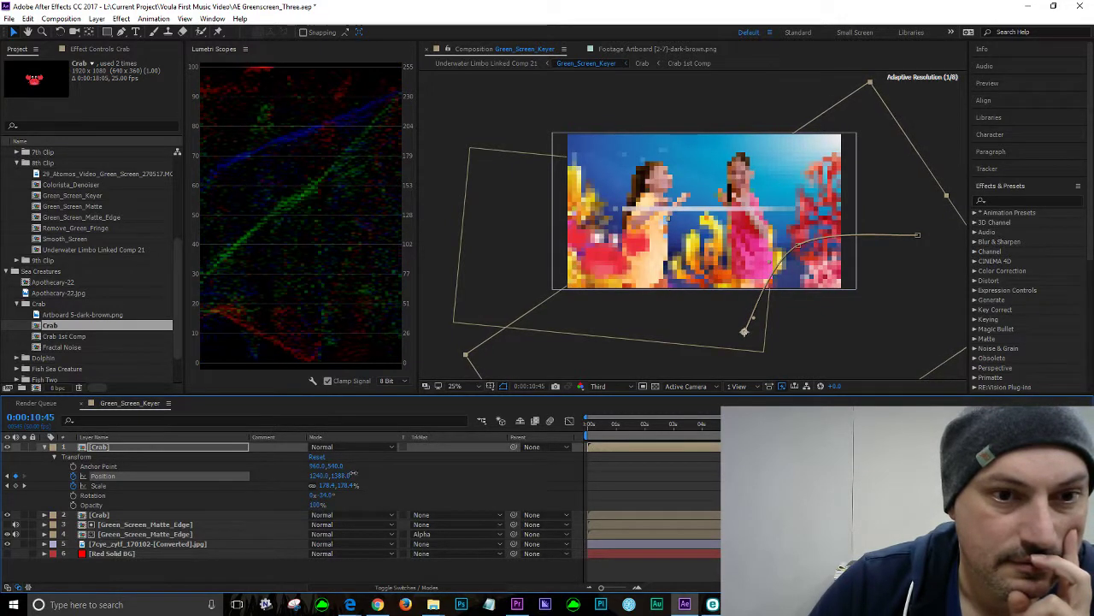
drag(358, 470, 360, 471)
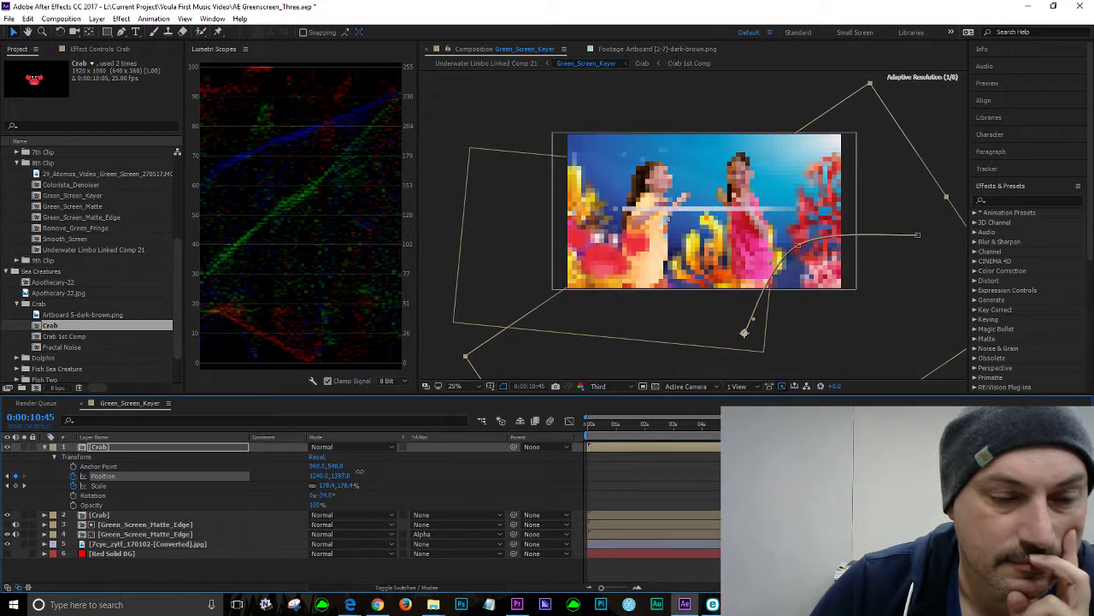
drag(351, 475, 353, 476)
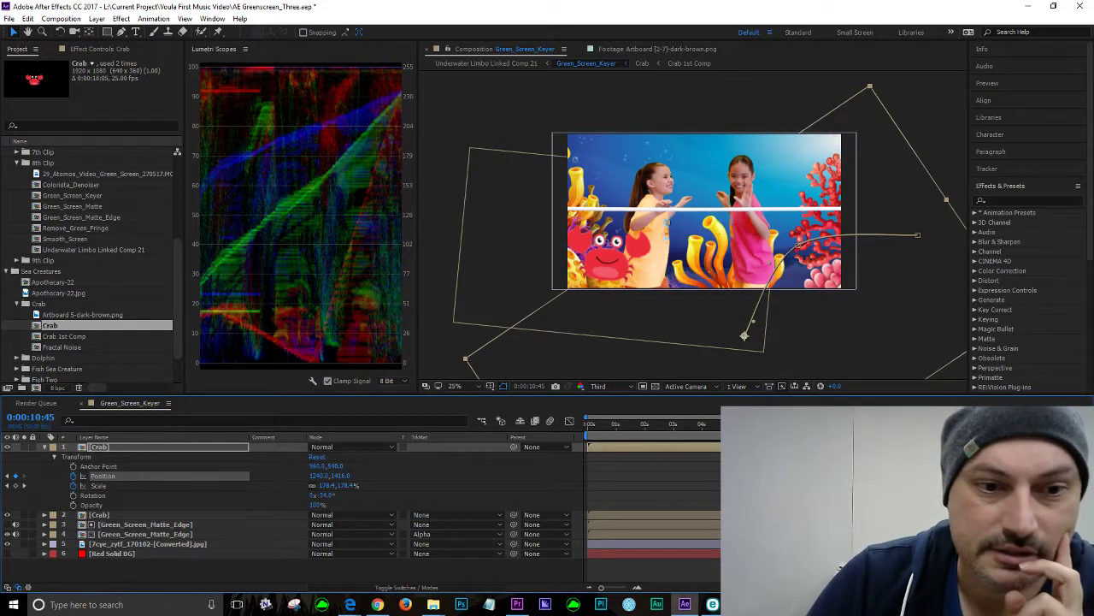
Play back the upper crab's entrance and exit from before 0:00:06:39 and save the project
key(j)
key(space)
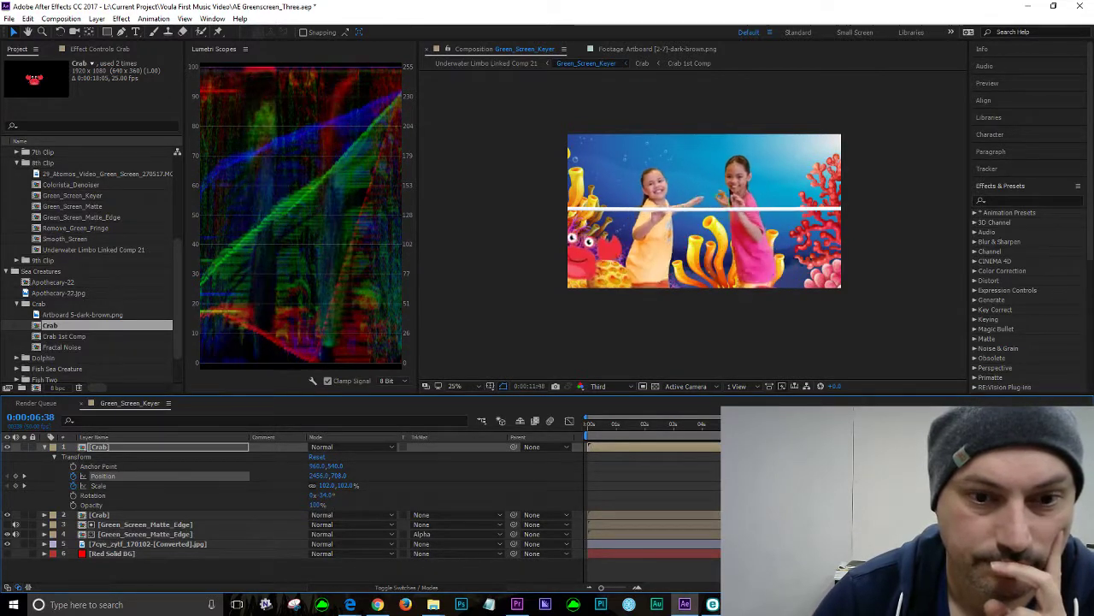
key(space)
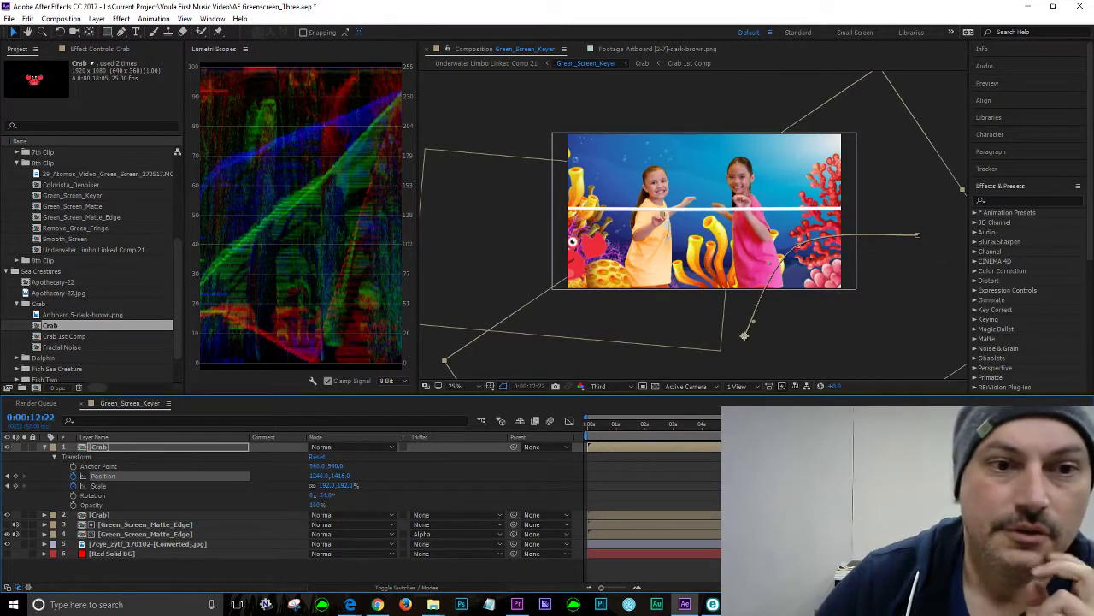
click(769, 424)
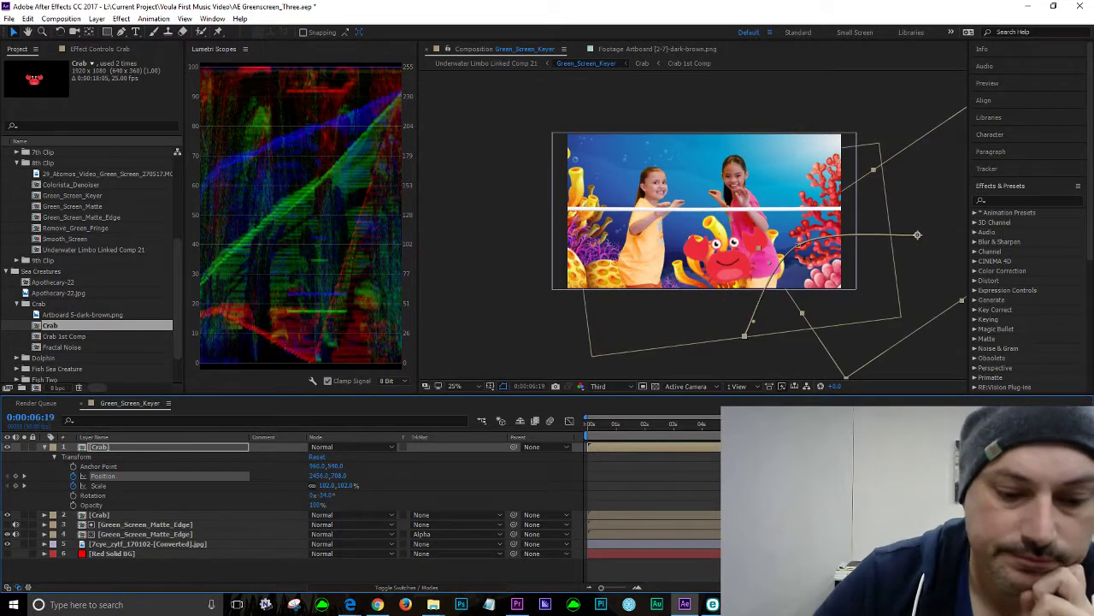
key(space)
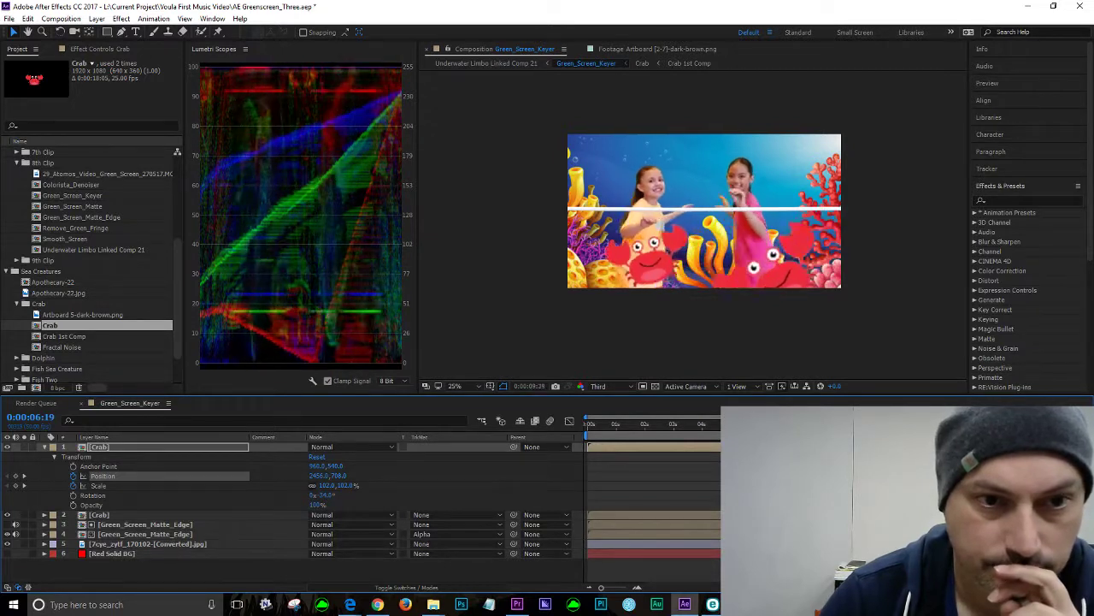
key(space)
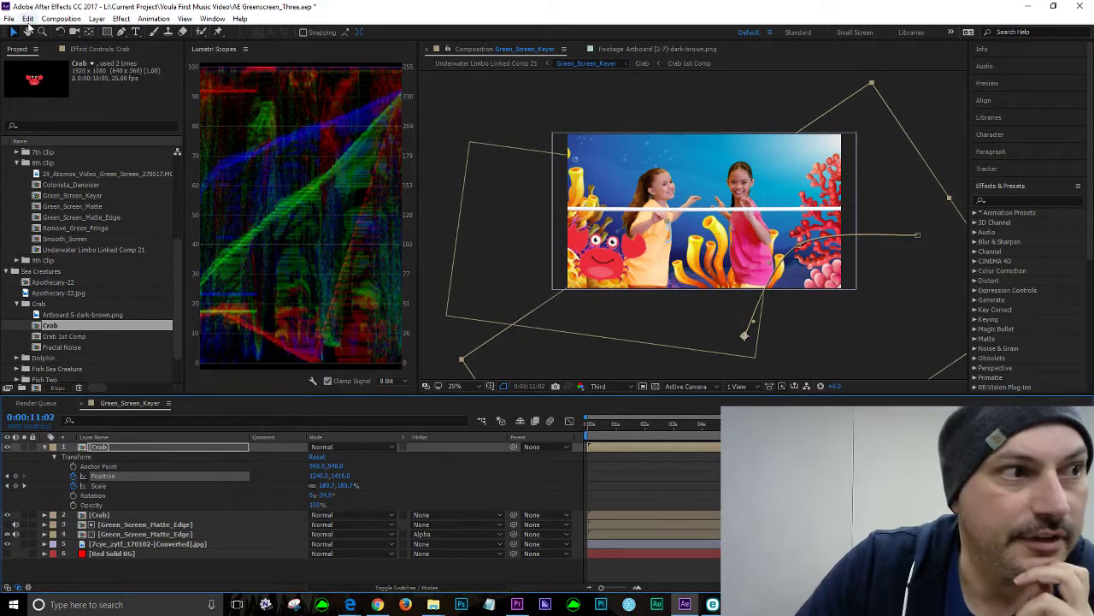
click(10, 21)
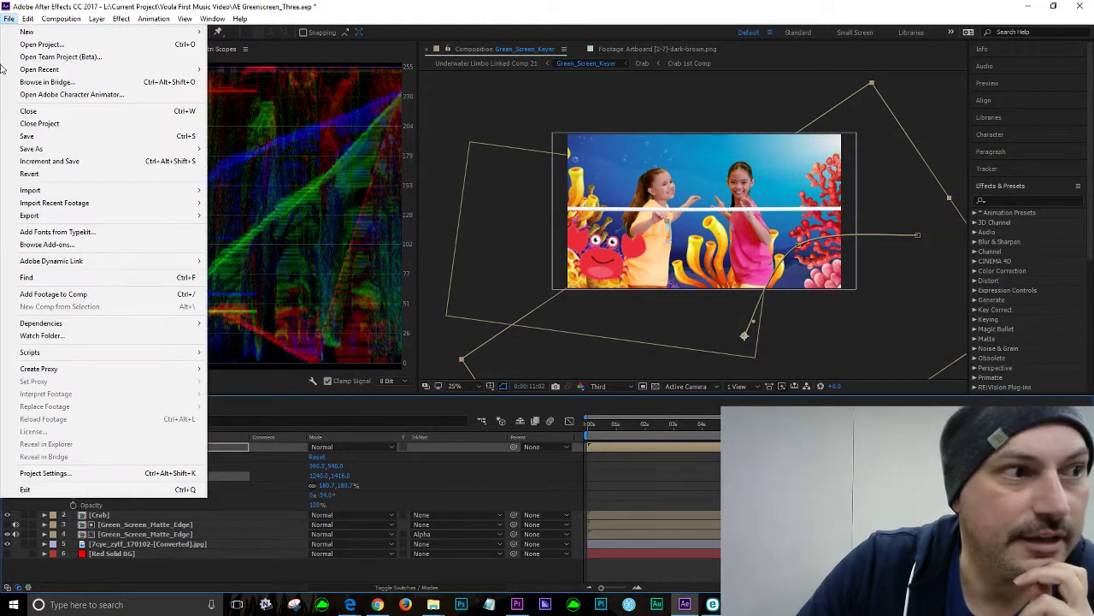
click(38, 136)
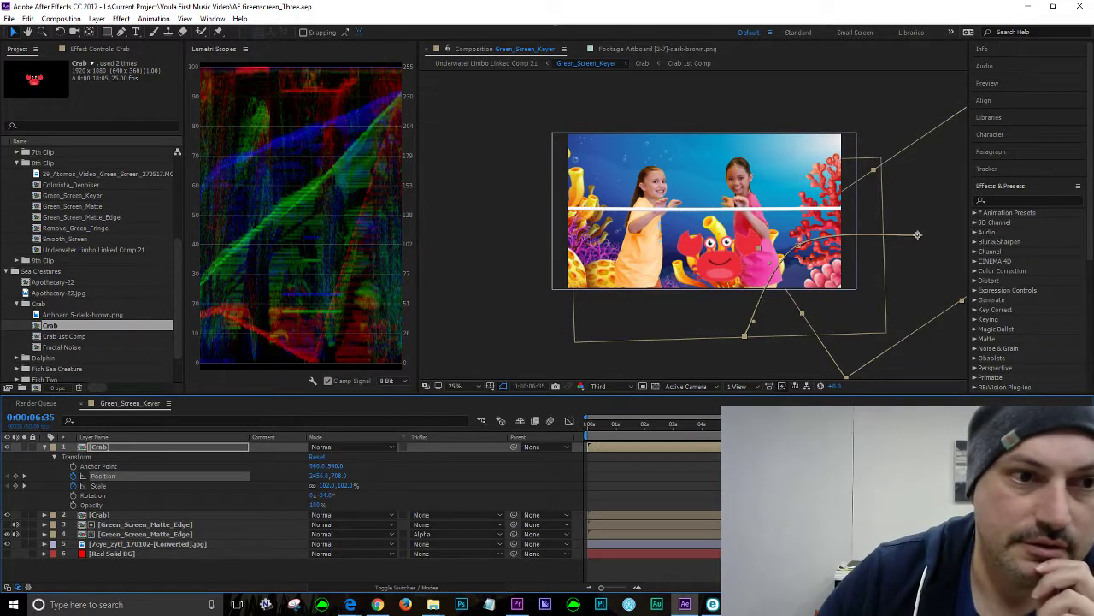
Deselect the layer and review both crabs' animation in the maximized composition view at 50% magnification, then restore the panel layout
click(474, 331)
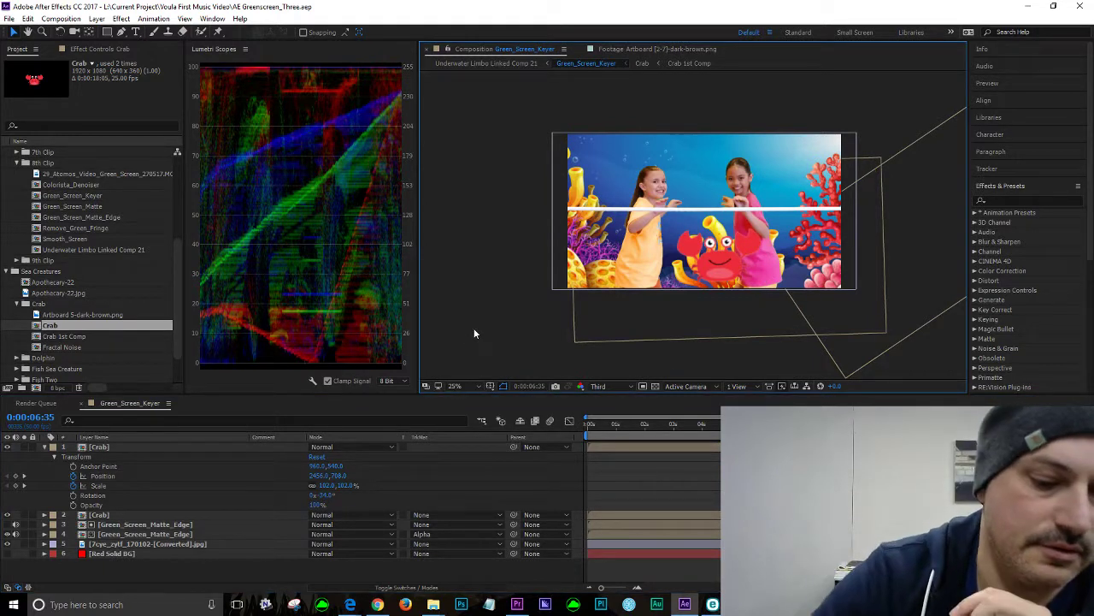
key(grave)
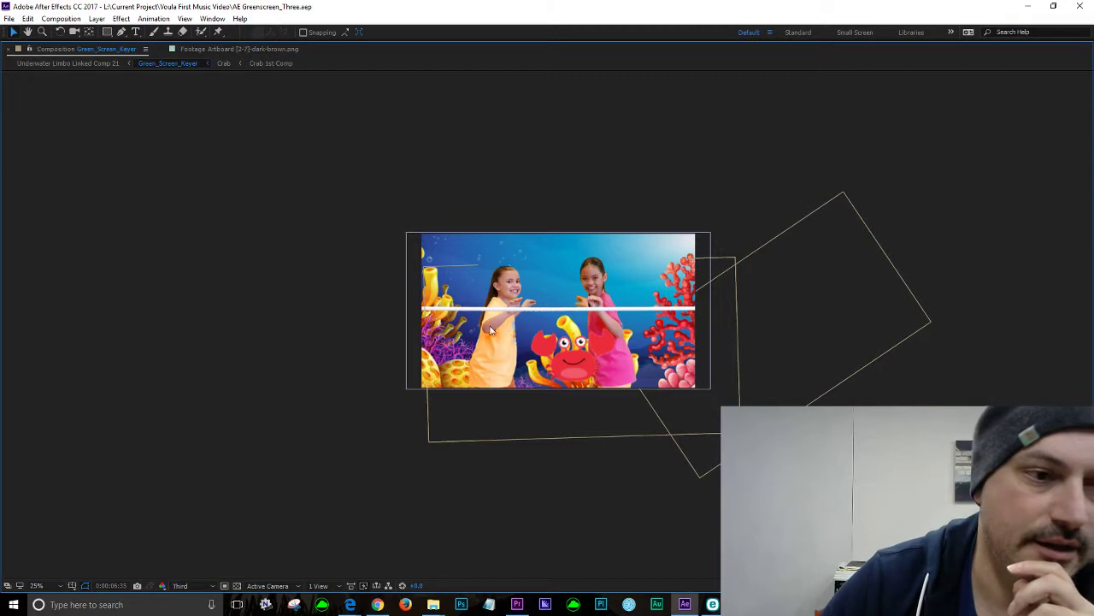
key(period)
key(period)
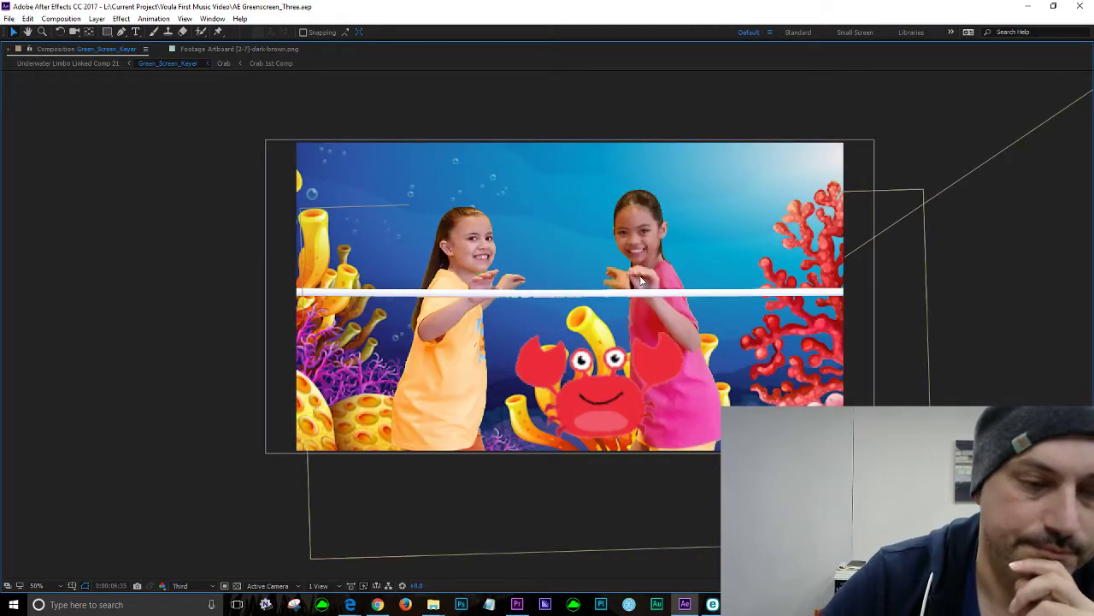
key(space)
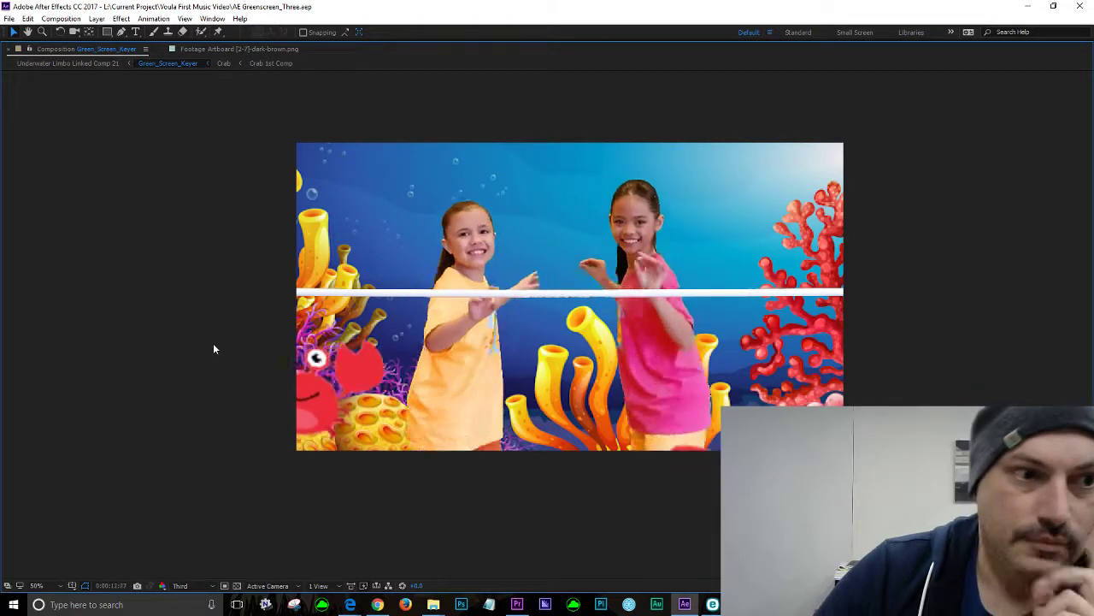
key(grave)
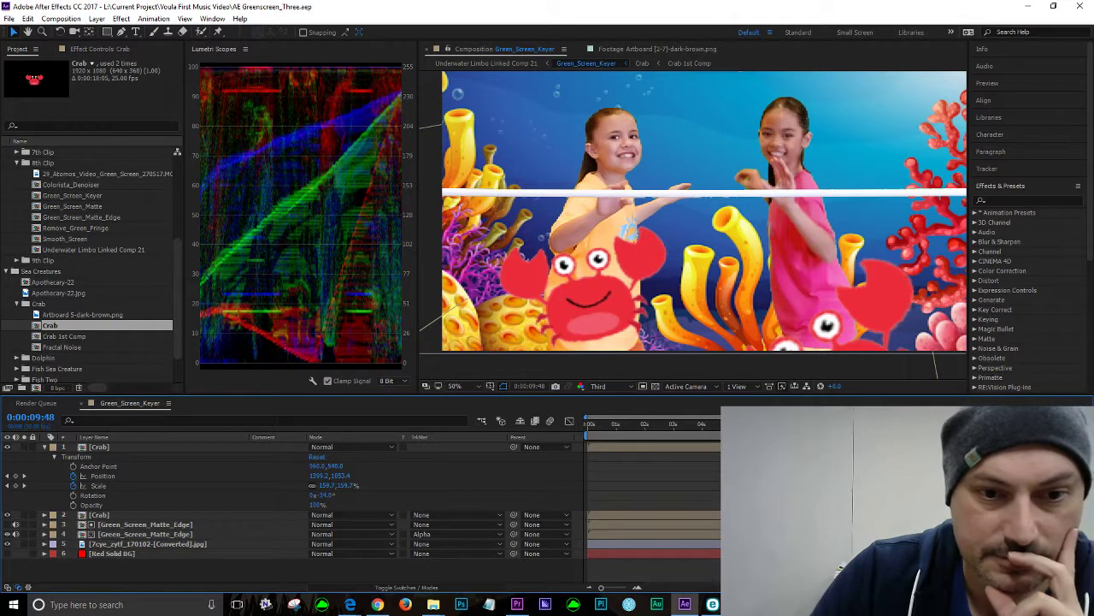
Apply Easy Ease to the upper crab's Position keyframe at 1616, 780, preview the smoothed motion and save the project
right_click(858, 329)
mouse_move(923, 466)
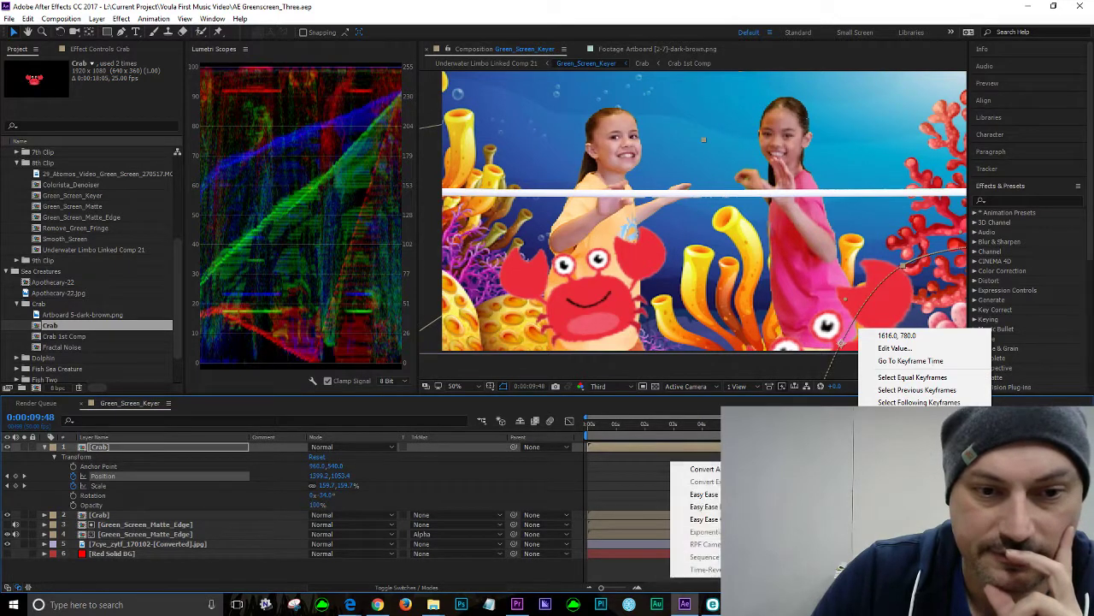
click(709, 494)
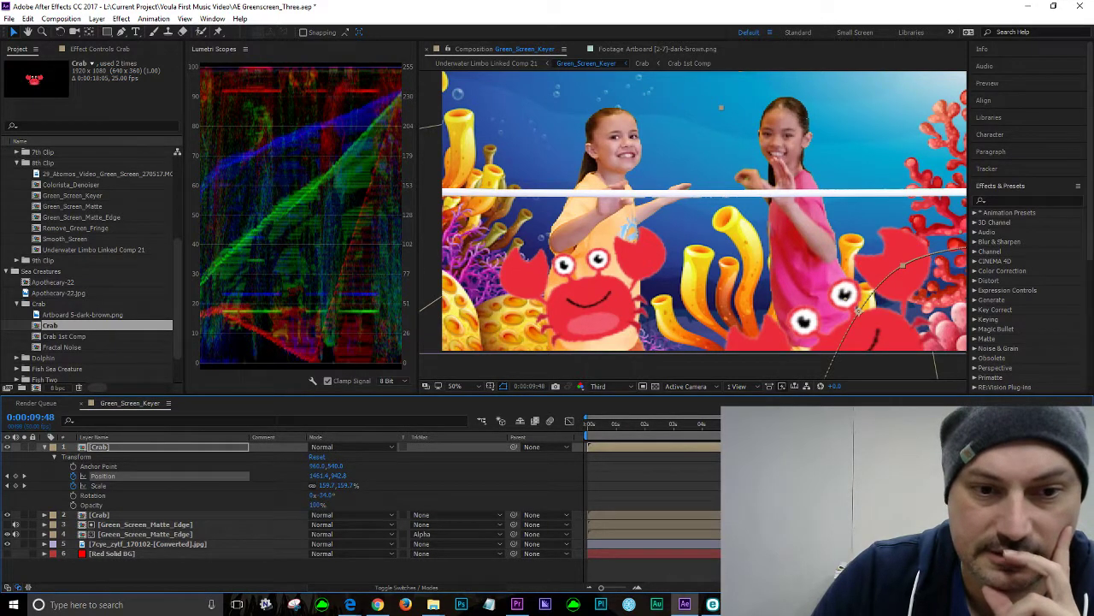
key(space)
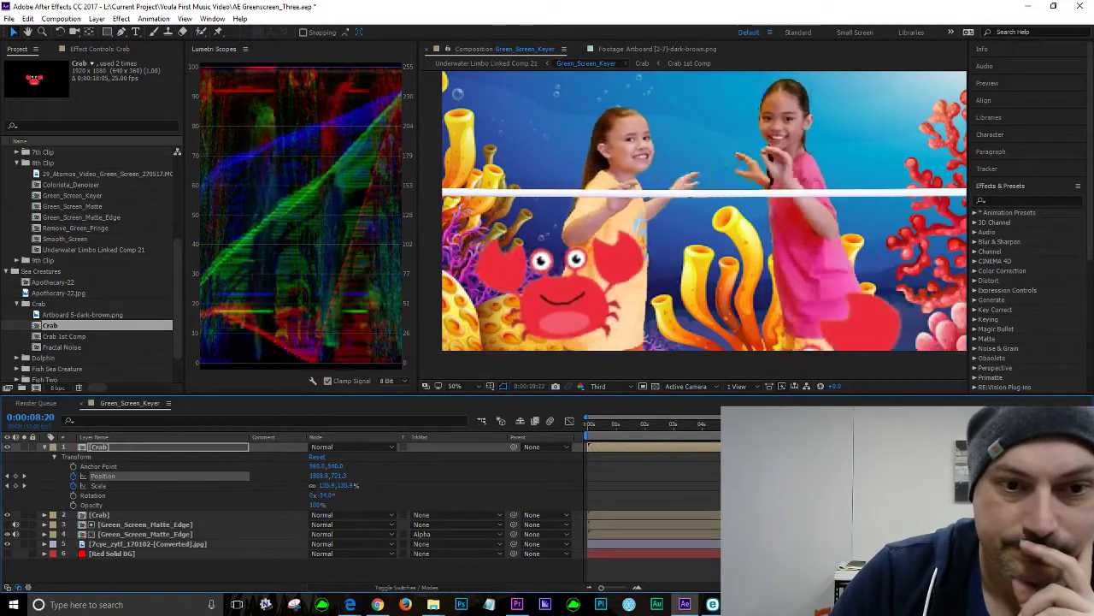
click(9, 18)
click(34, 137)
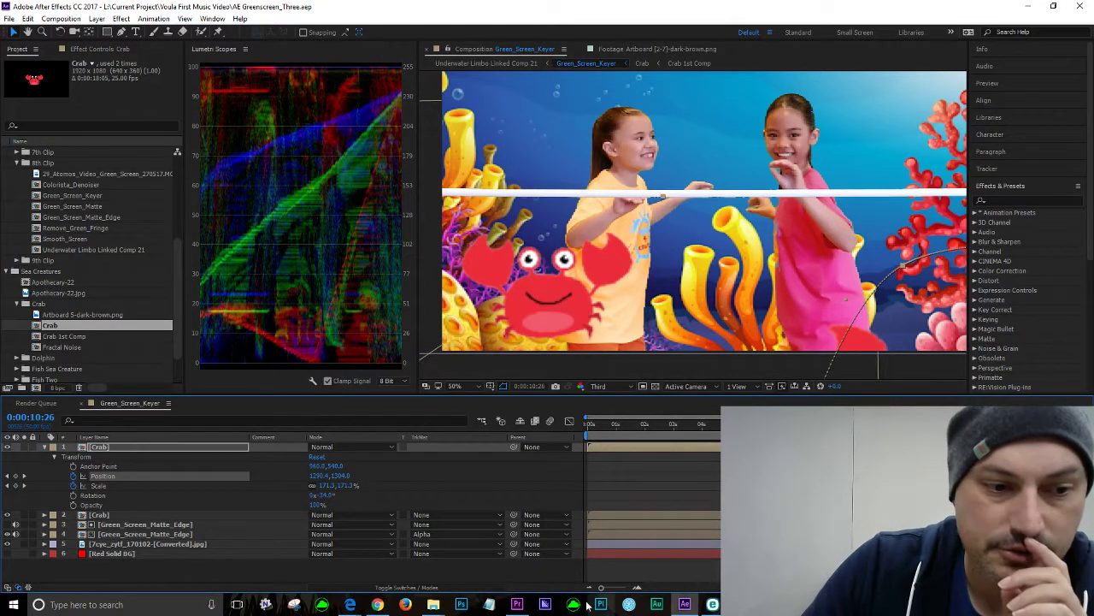
Switch to Premiere Pro and play Seq_Video_Green_Screen_New from just before 00:02:09:27 to check the linked crab animation
click(516, 605)
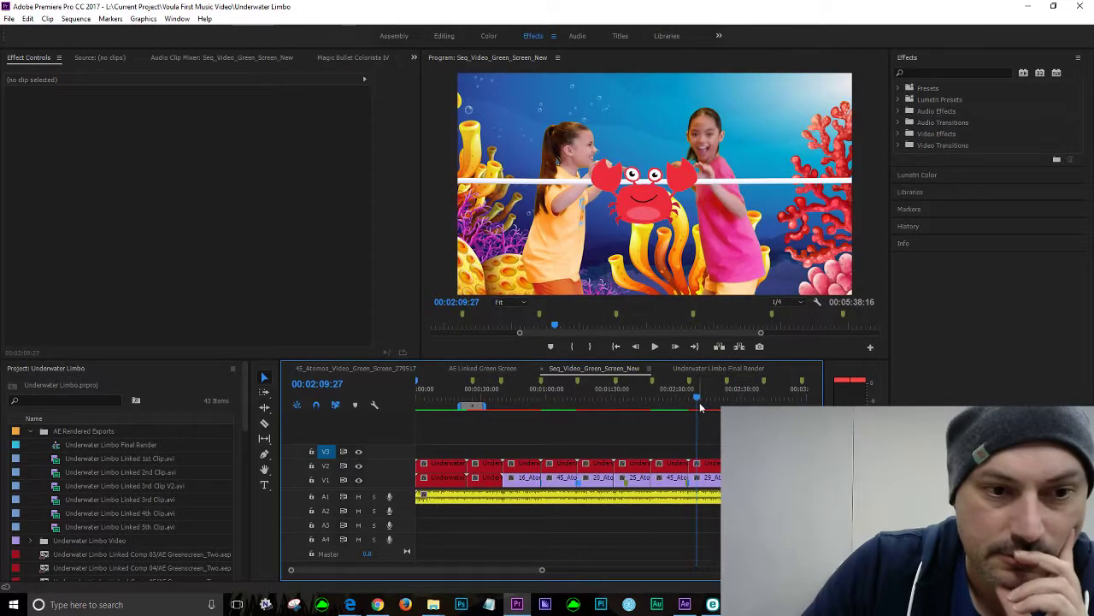
mouse_move(699, 400)
mouse_down()
mouse_move(672, 399)
mouse_move(703, 401)
mouse_move(692, 401)
mouse_up()
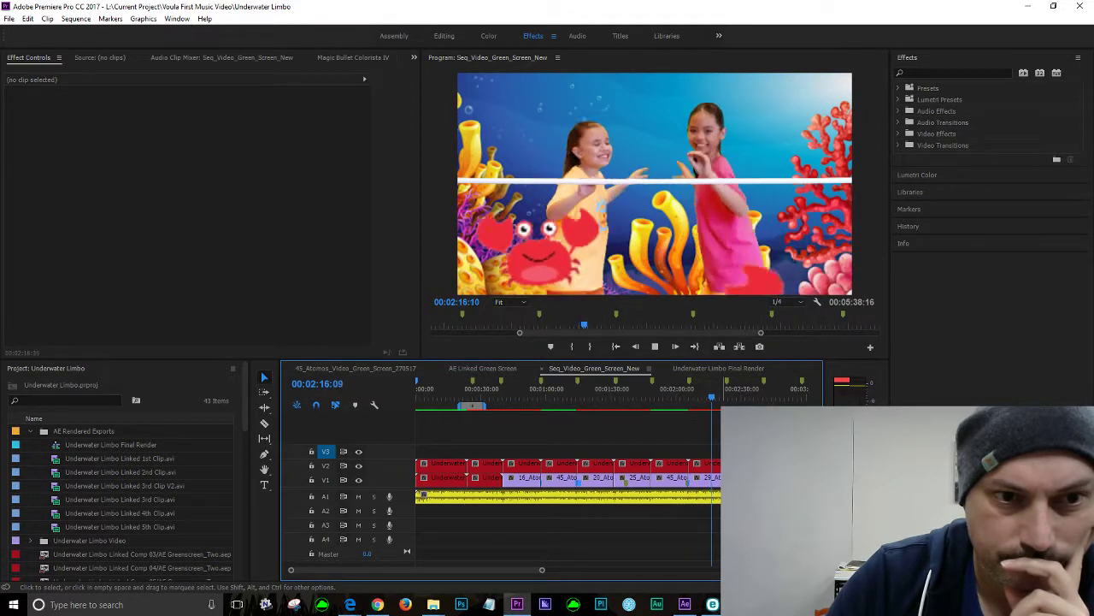
key(space)
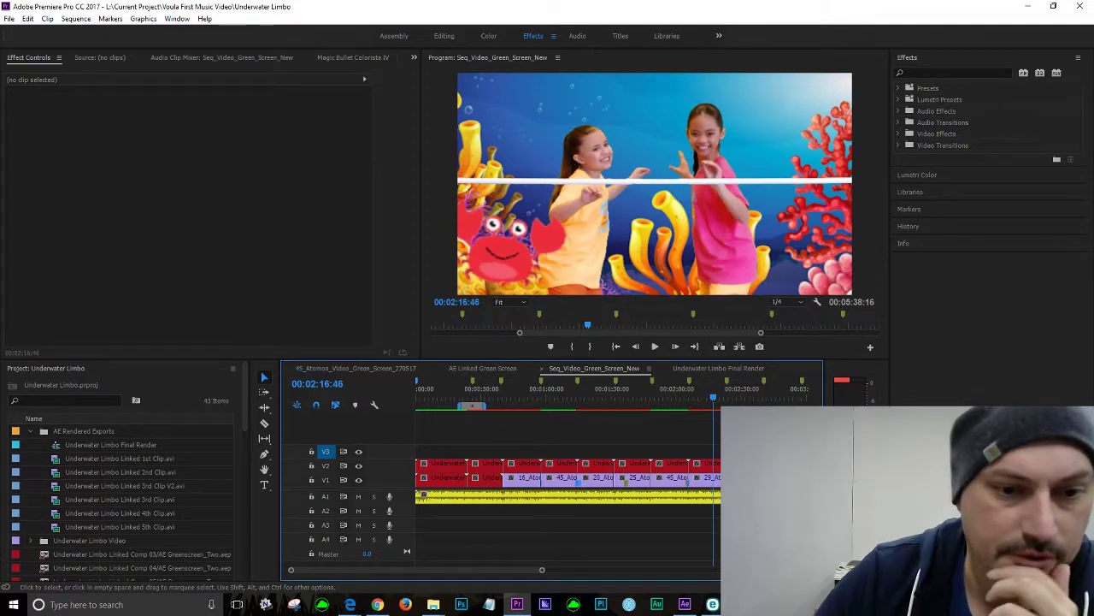
Switch back to After Effects and preview both crabs' animation, starting from about 0:00:01:46
click(684, 605)
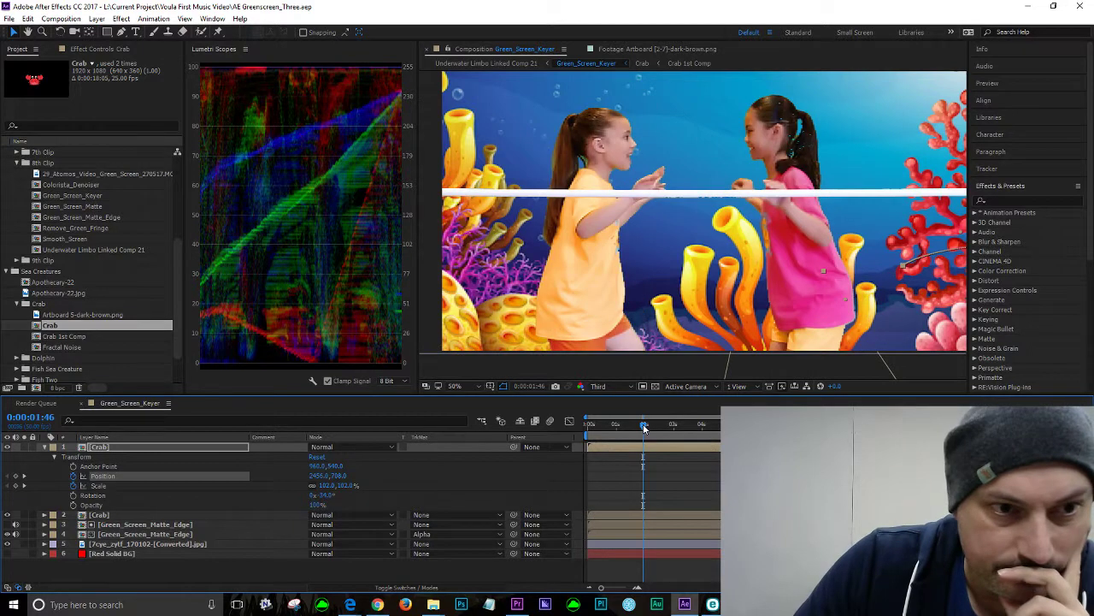
key(space)
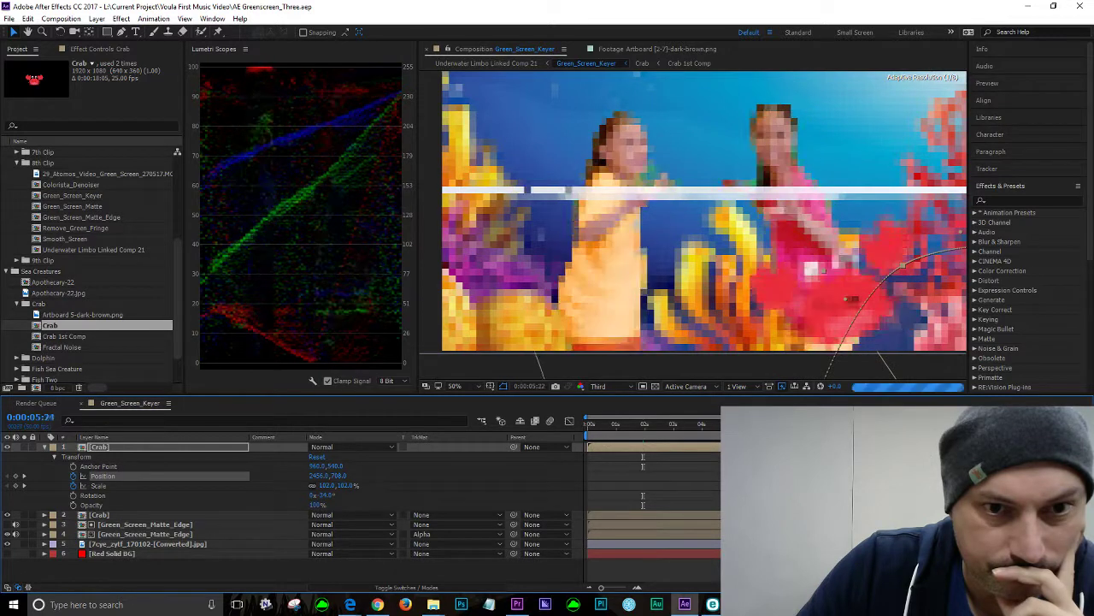
key(space)
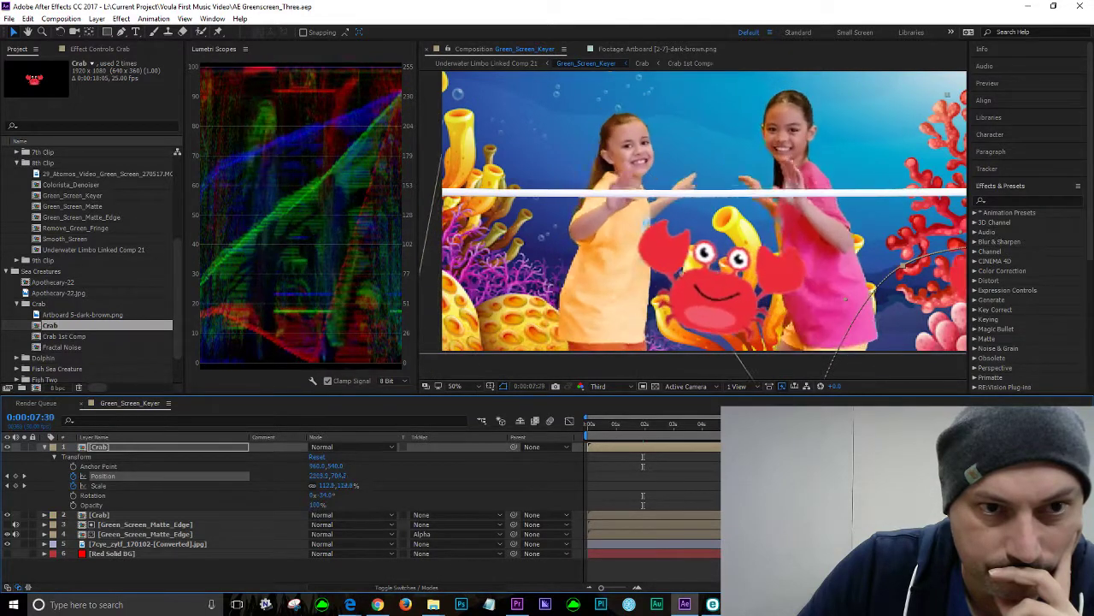
drag(823, 436, 700, 437)
key(space)
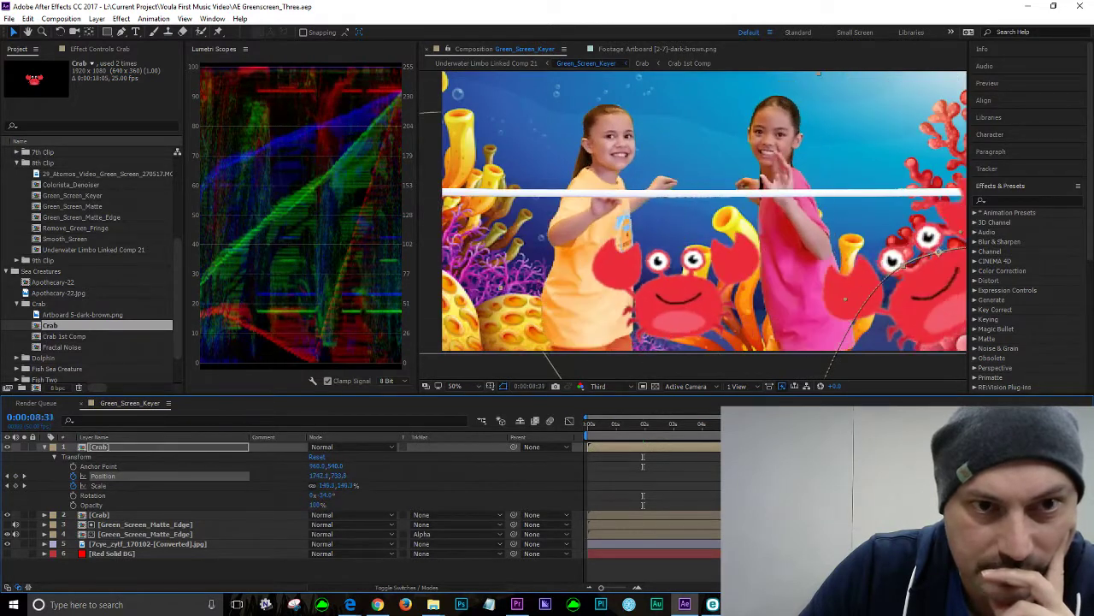
Review the crabs' motion at 25% magnification, replaying from 0:00:02:49, and finish the preview at 50%
scroll(785, 269, down, 2)
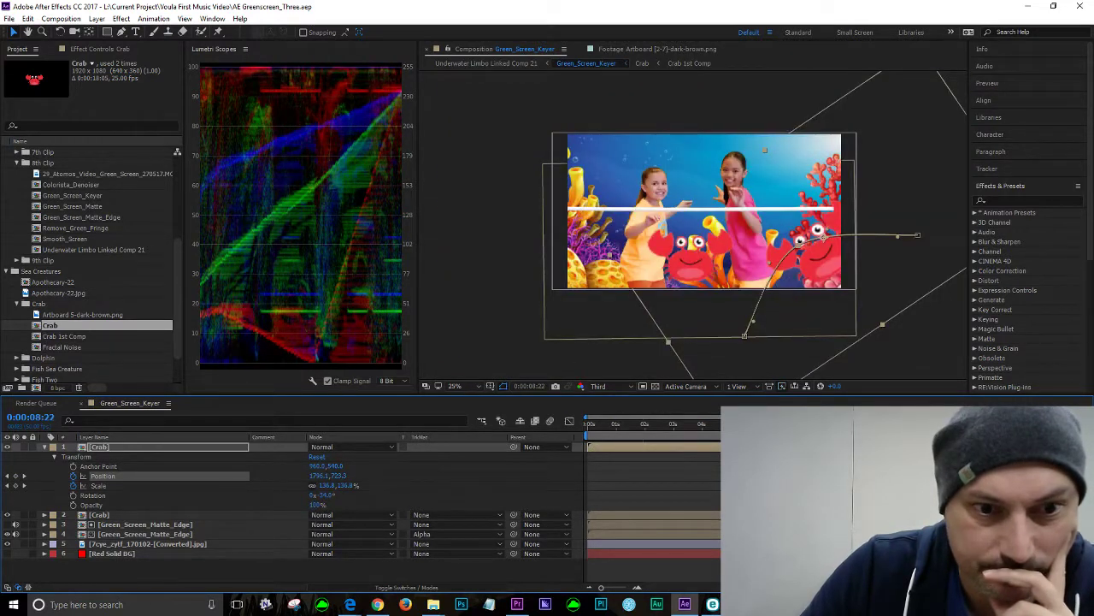
drag(712, 424, 685, 412)
key(space)
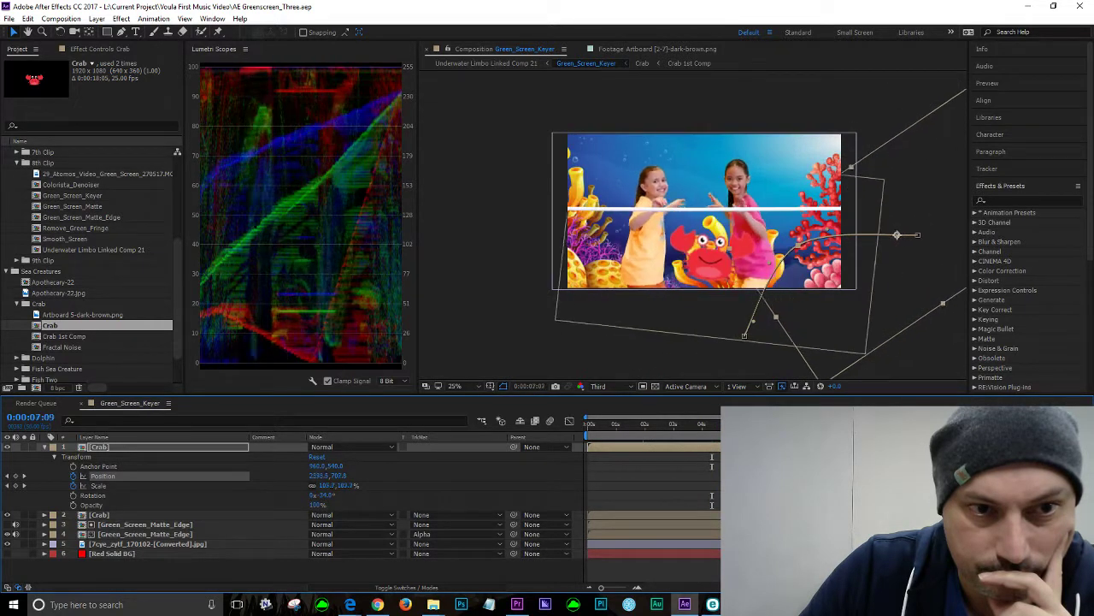
drag(692, 419, 673, 407)
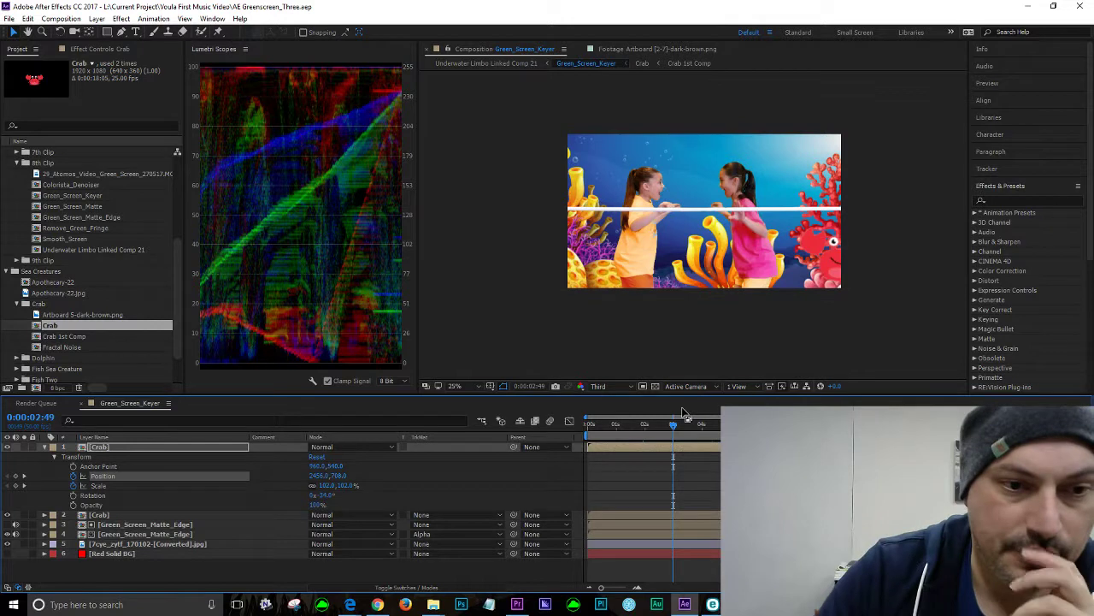
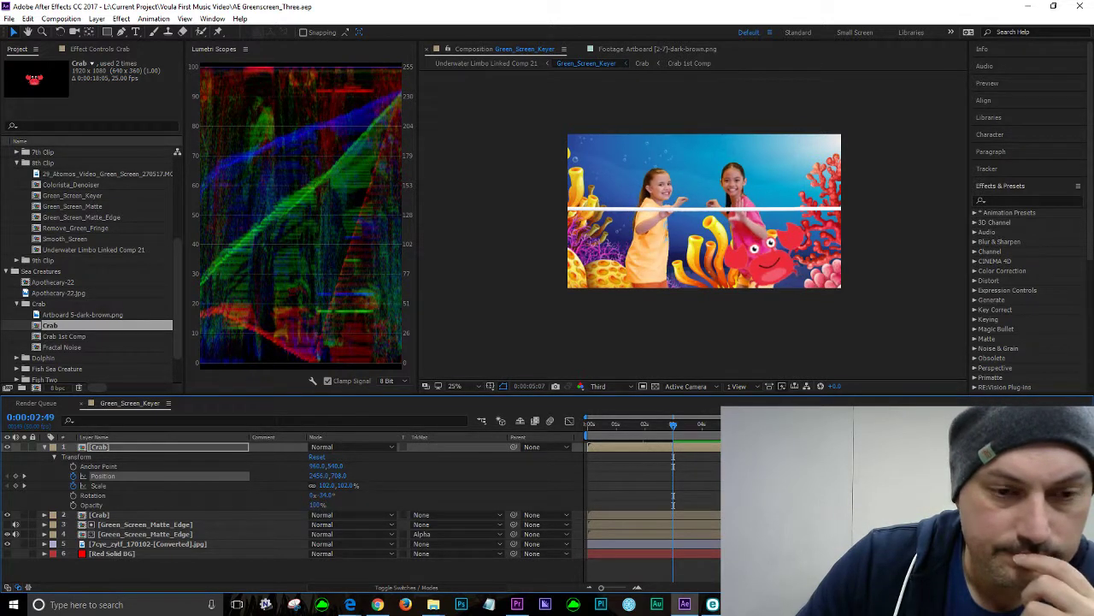
scroll(704, 276, up, 2)
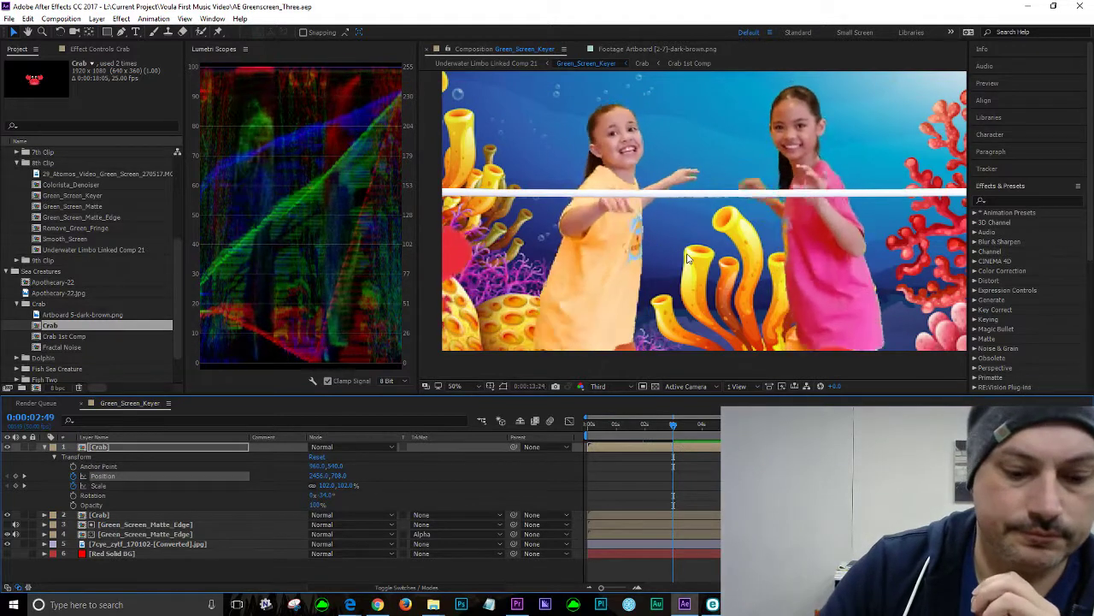
key(space)
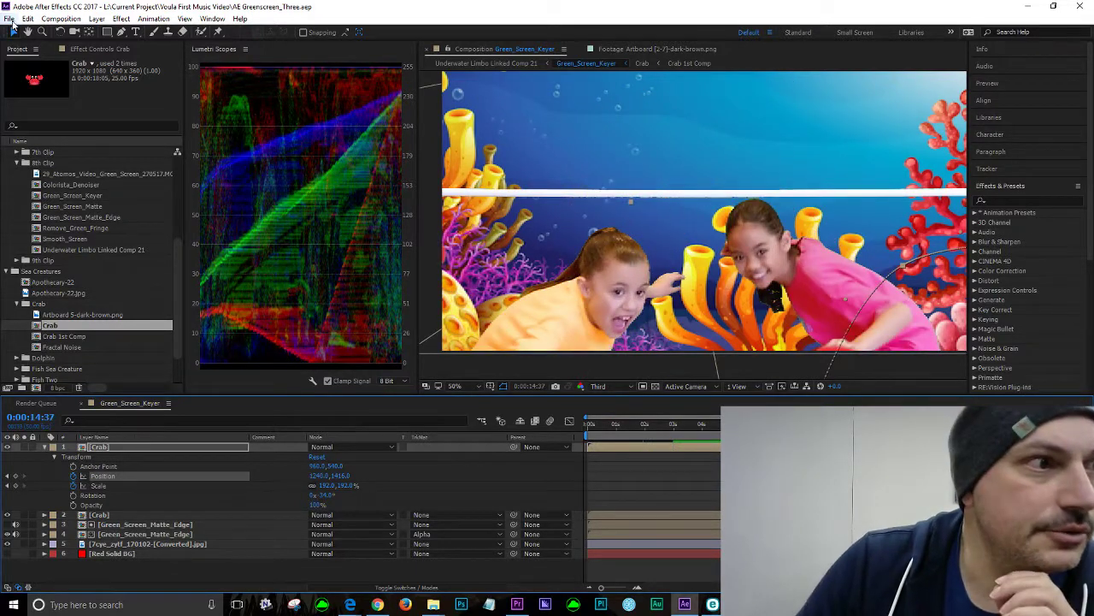
Collapse and deselect the upper crab layer, and collapse the Crab folder among the project's sea creatures
click(10, 19)
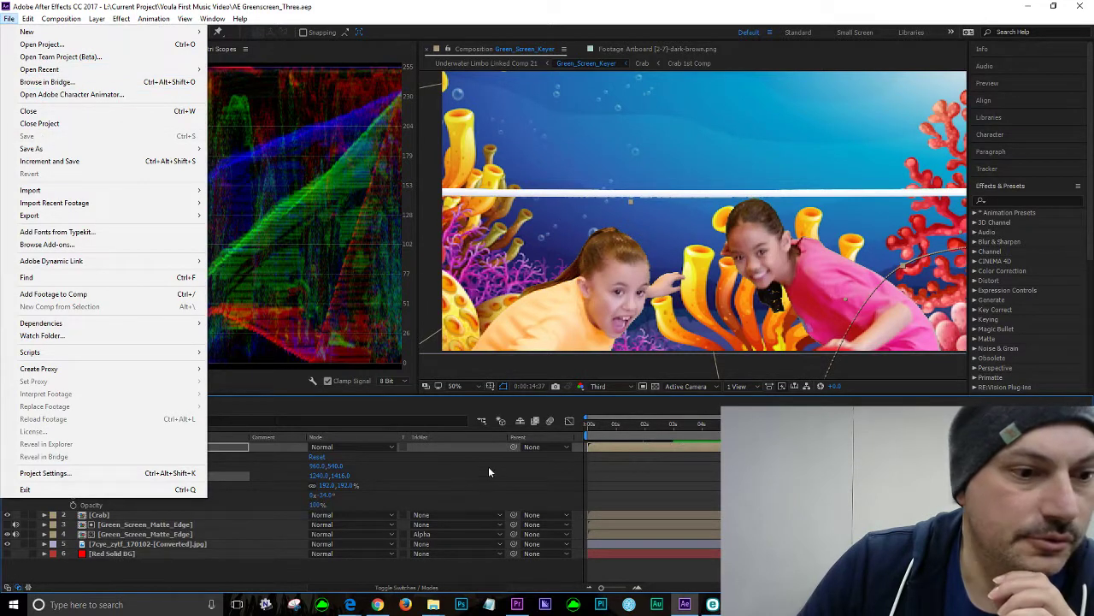
click(371, 405)
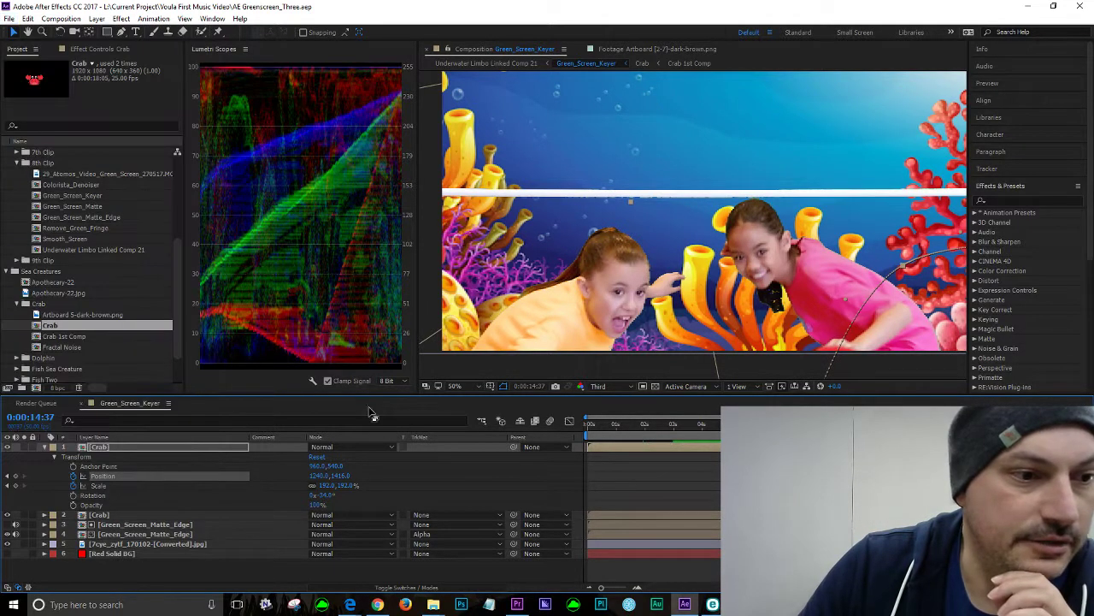
click(52, 456)
click(45, 446)
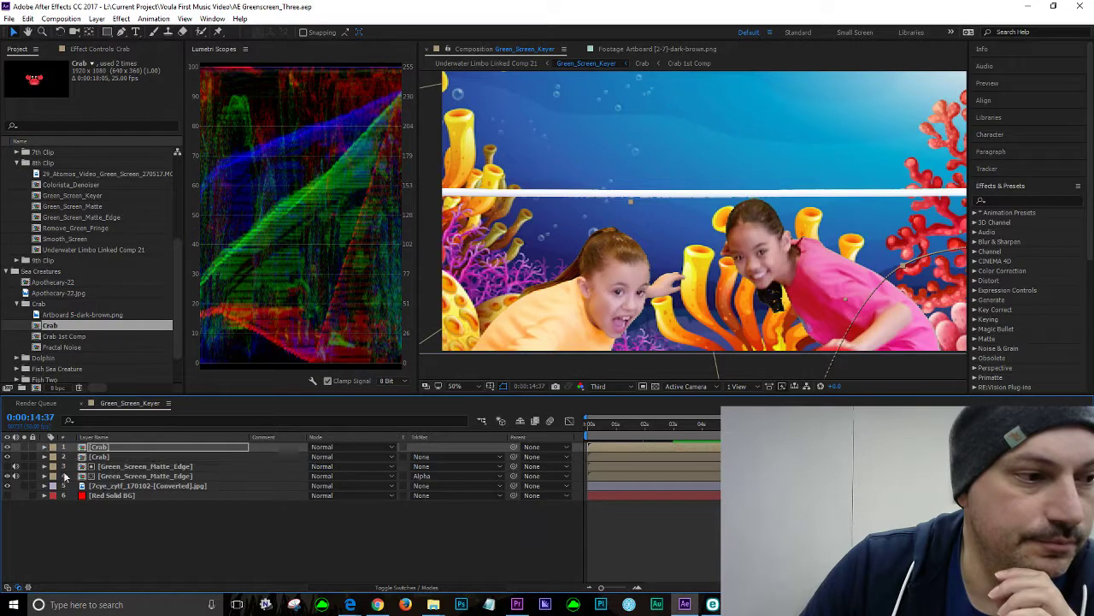
click(167, 548)
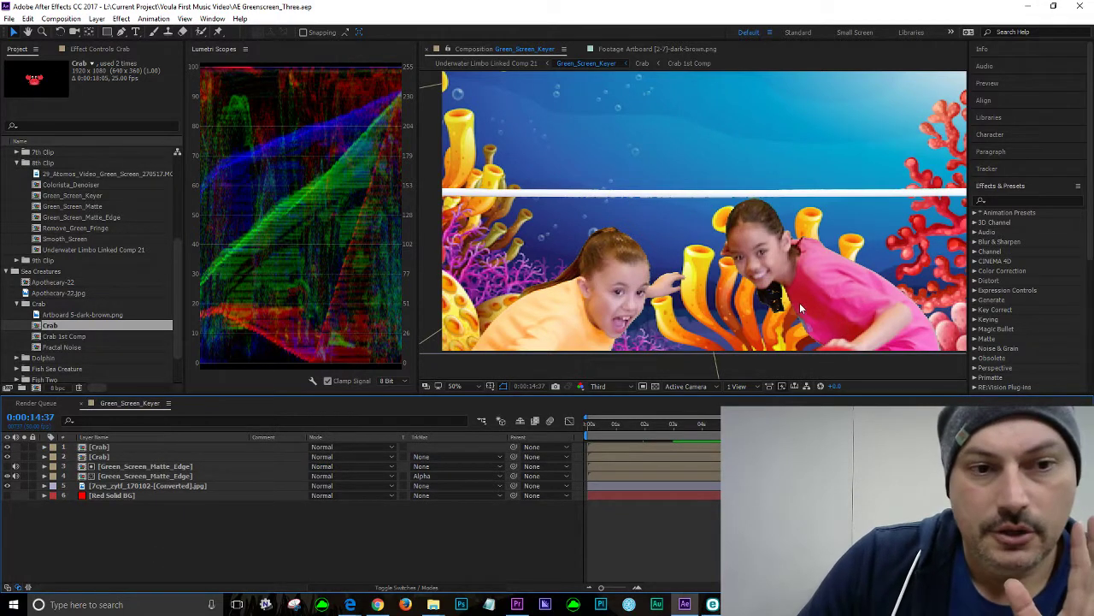
click(17, 306)
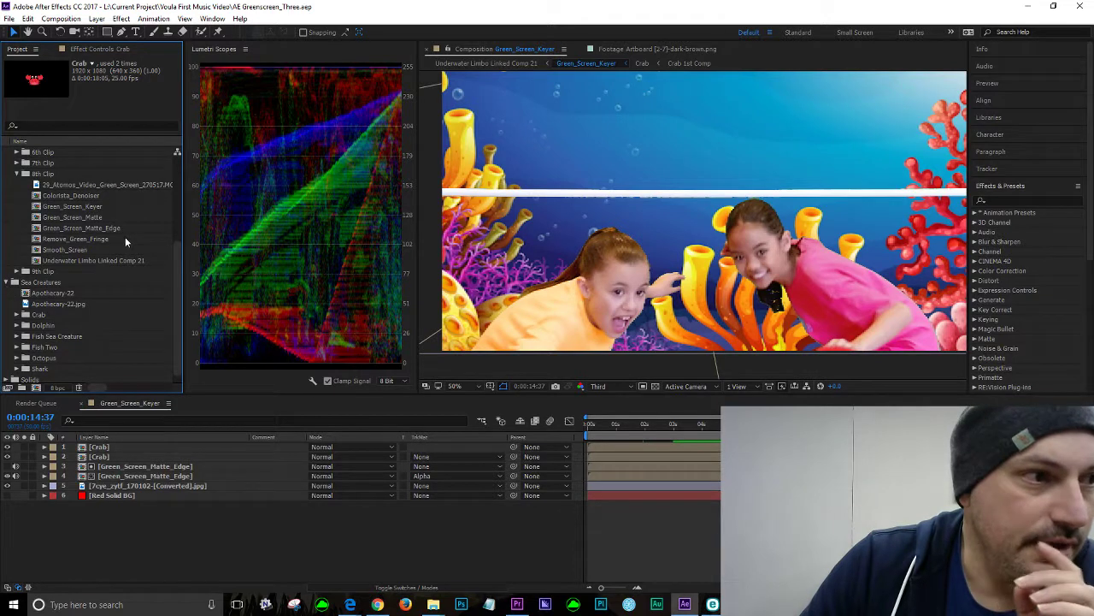
Inspect the Colorista_Denoiser, Green_Screen_Keyer and Green_Screen_Matte compositions in the 8th Clip folder
click(71, 195)
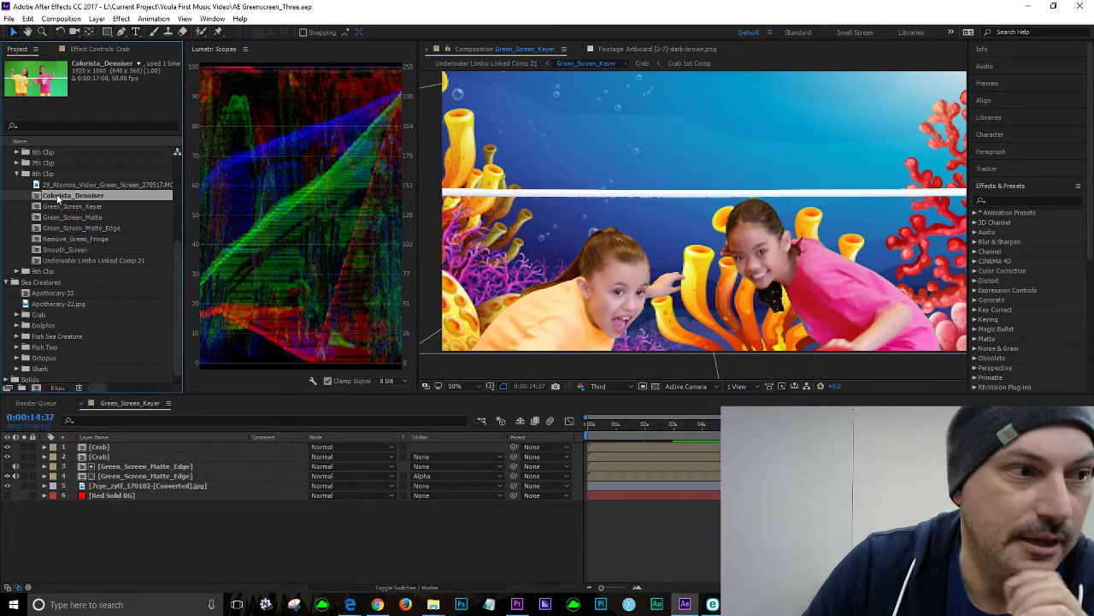
click(68, 206)
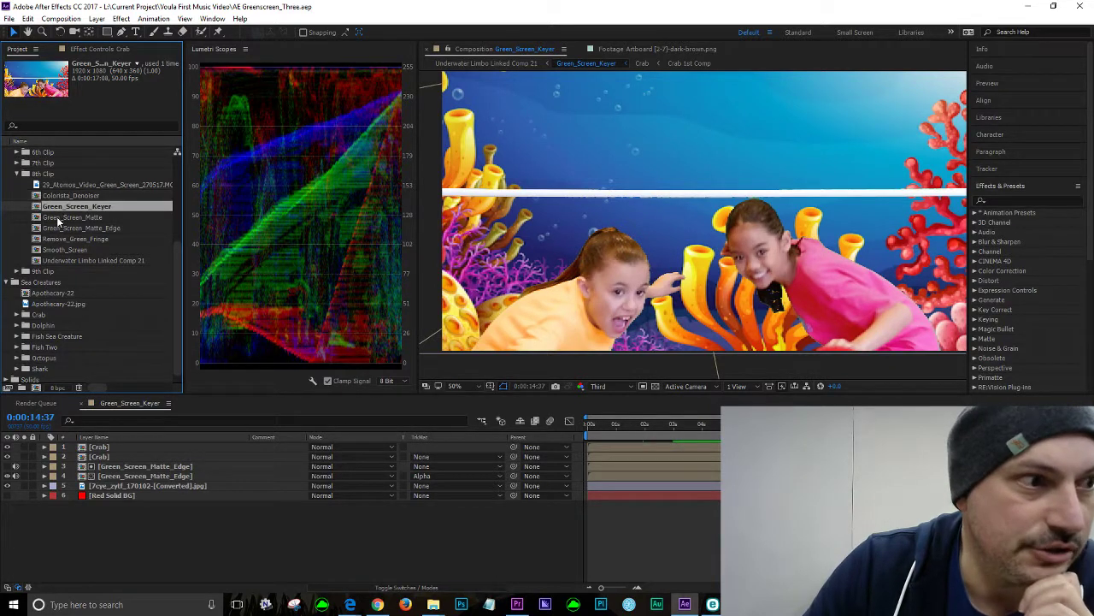
click(58, 219)
click(57, 206)
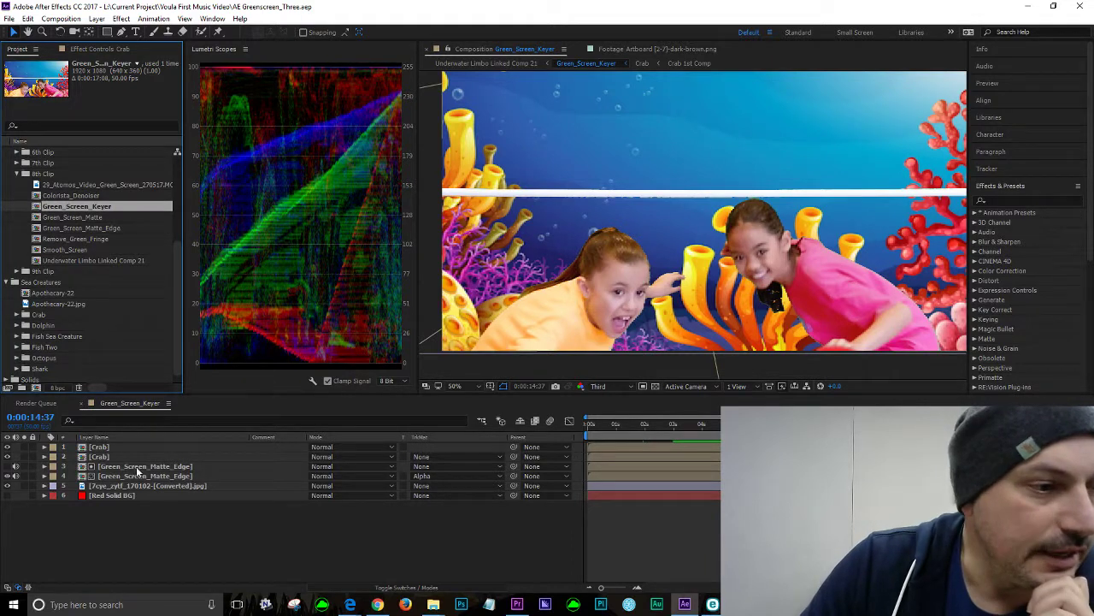
Open the Primatte Keyer settings of the lower Green_Screen_Matte_Edge layer and expand the Color Matcher options under Composite Controls
click(126, 467)
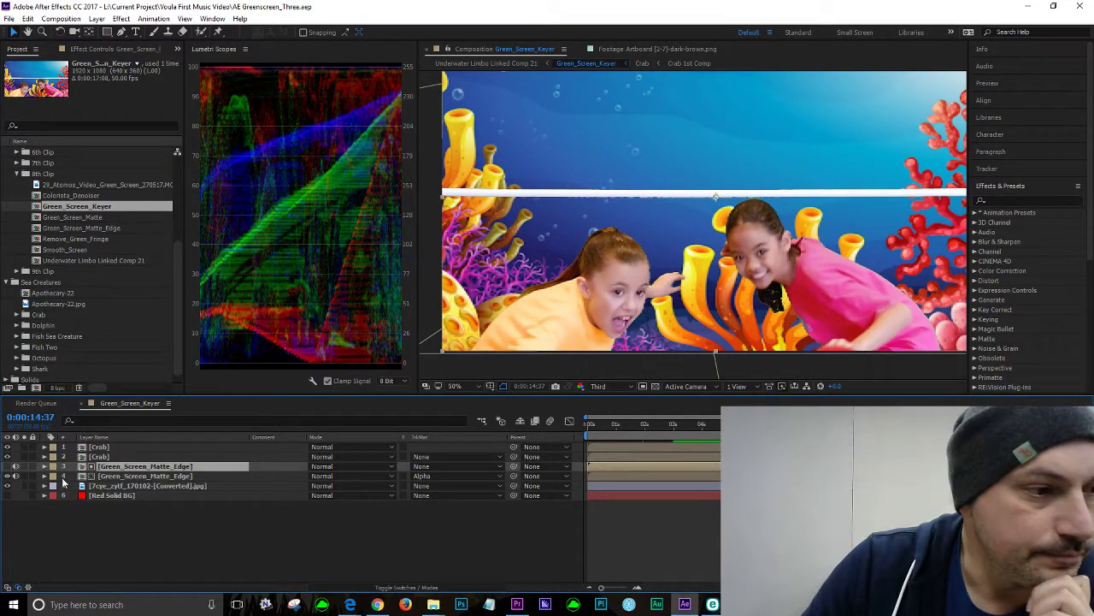
click(113, 476)
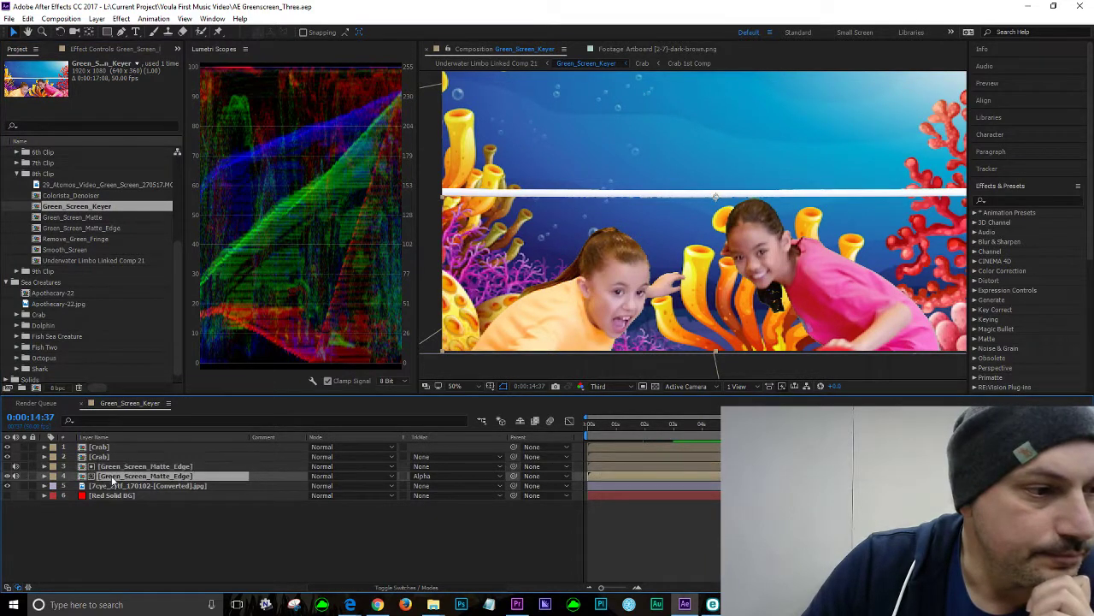
click(44, 477)
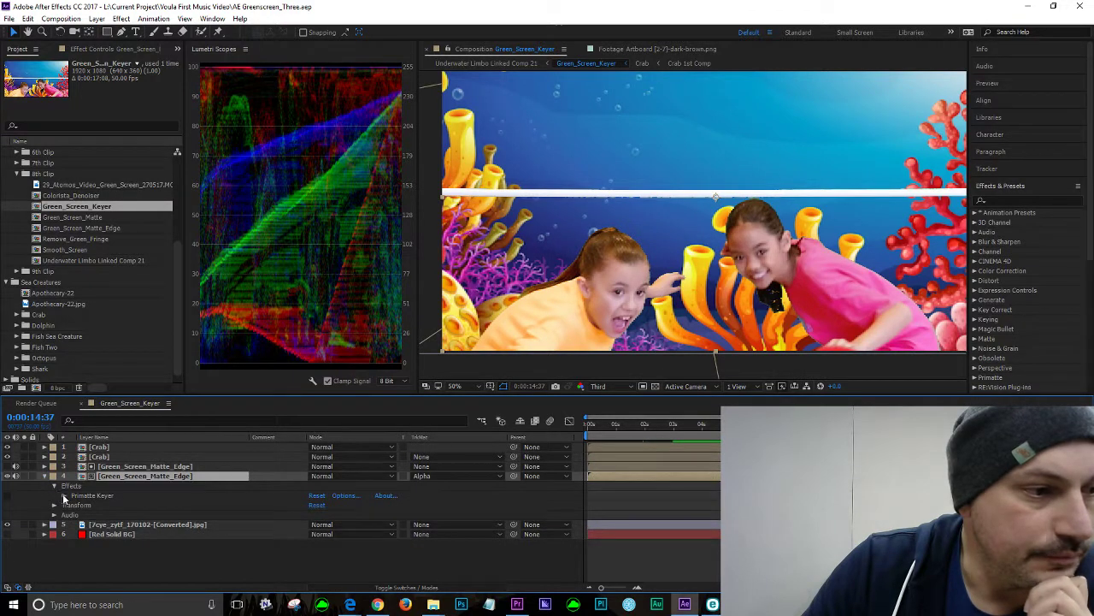
click(62, 494)
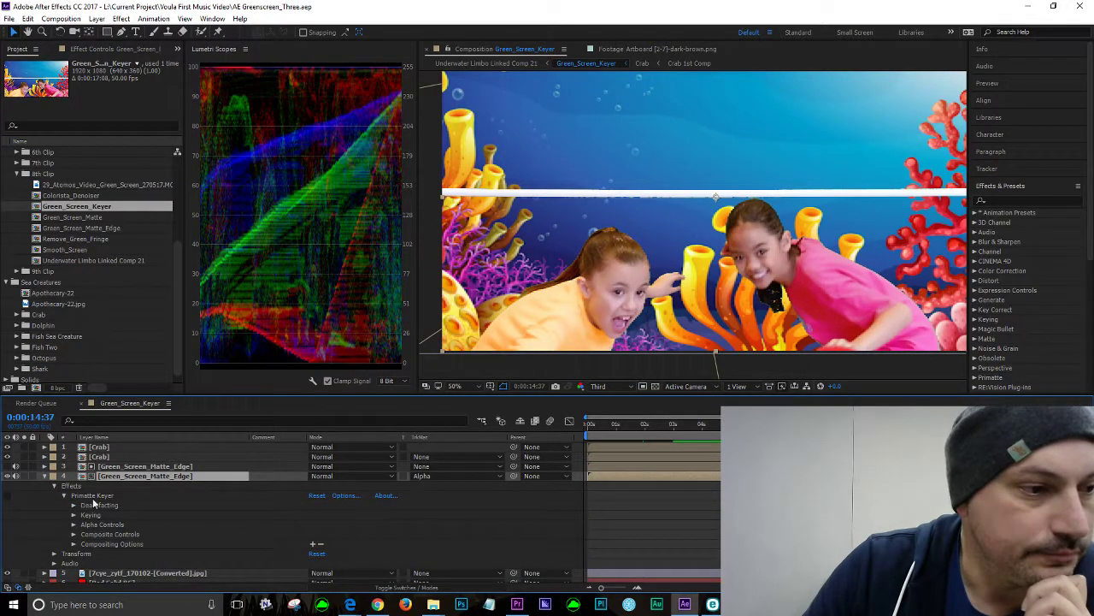
click(120, 50)
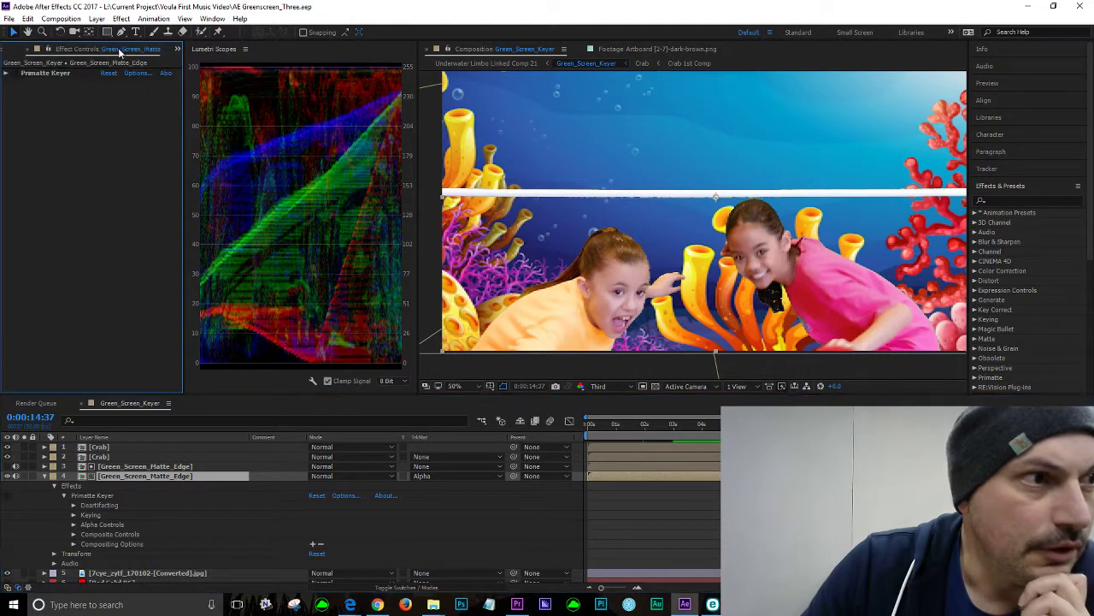
click(7, 73)
drag(177, 147, 179, 335)
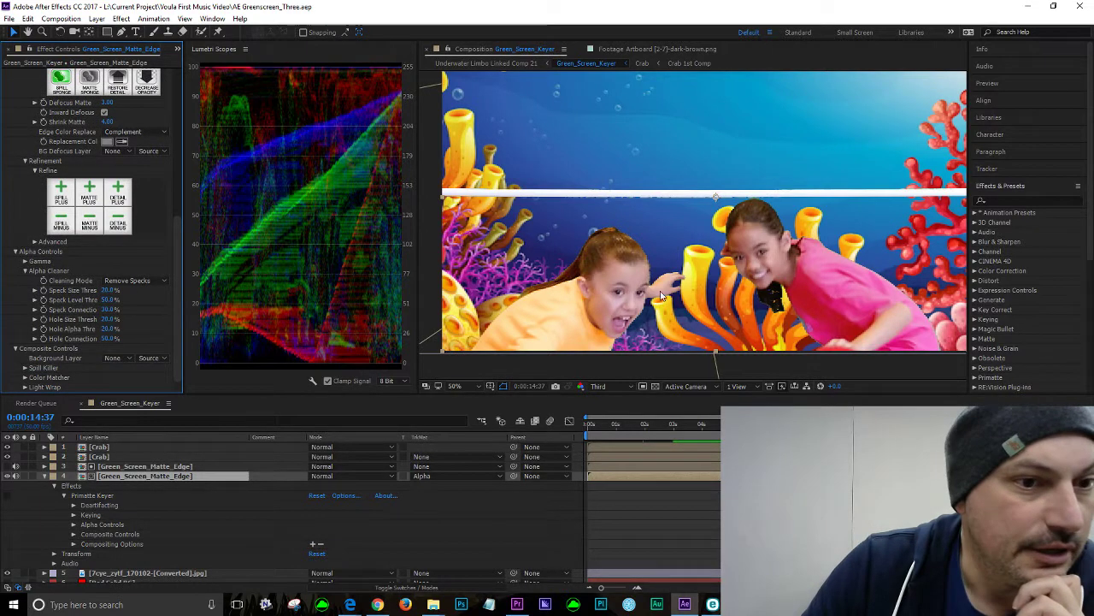
click(25, 378)
drag(175, 340, 170, 363)
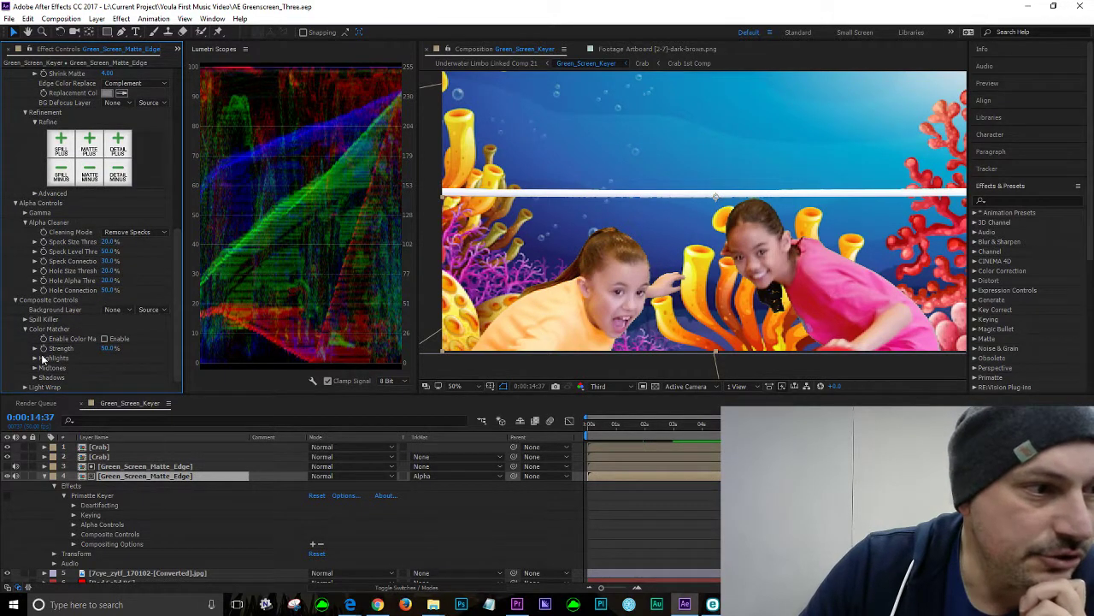
Try enabling the Primatte Keyer's Color Matcher on the lower Green_Screen_Matte_Edge layer and examine its Strength setting
click(104, 340)
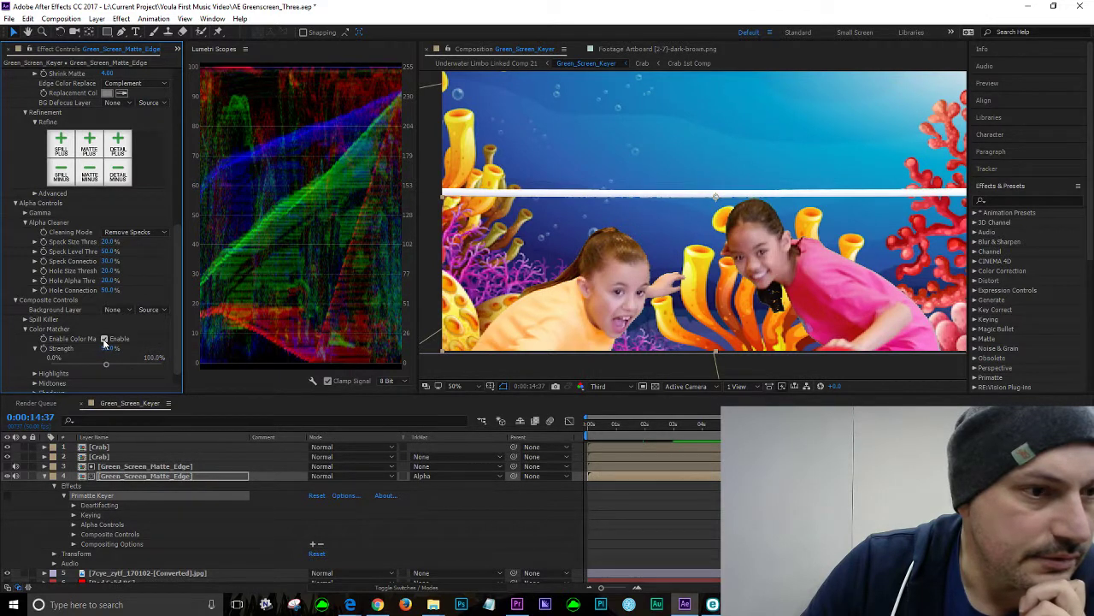
scroll(177, 342, down, 1)
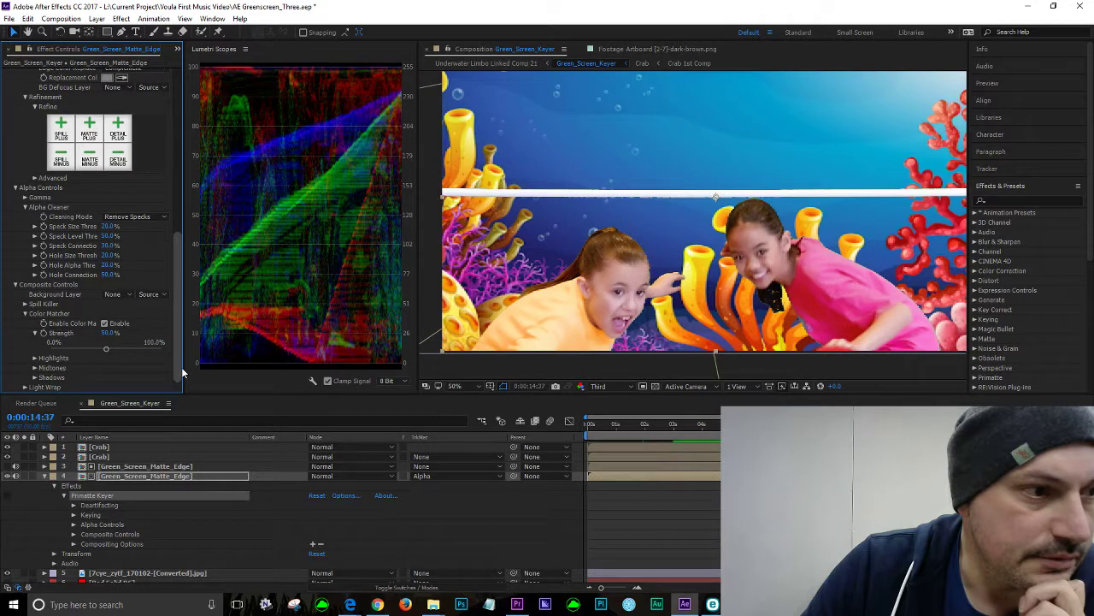
click(34, 334)
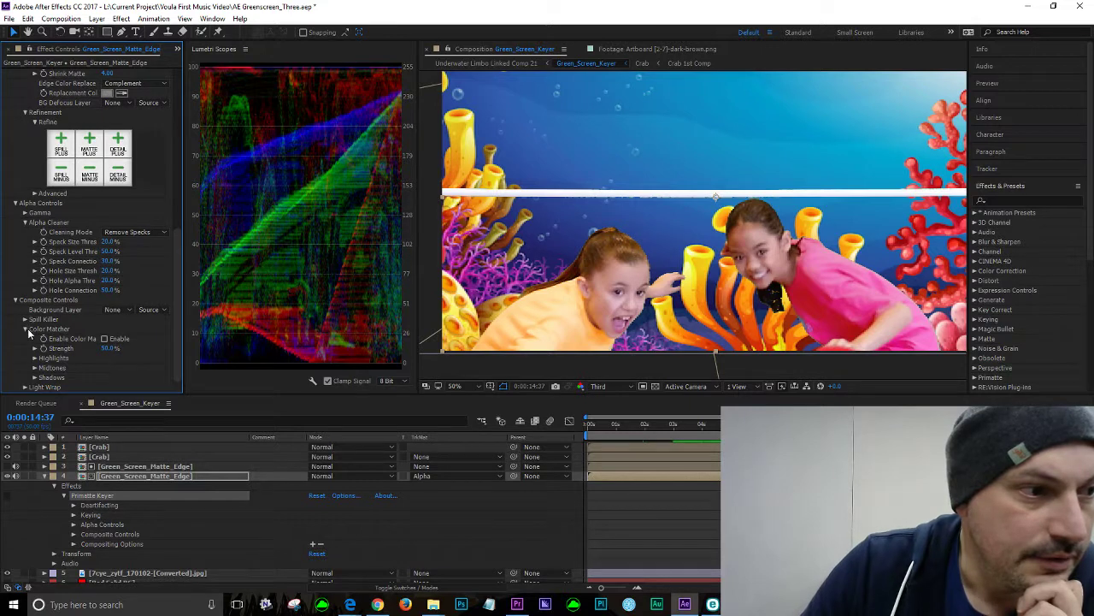
Examine the Primatte Keyer's Light Wrap options on the lower Green_Screen_Matte_Edge layer, then collapse the Composite Controls
click(26, 329)
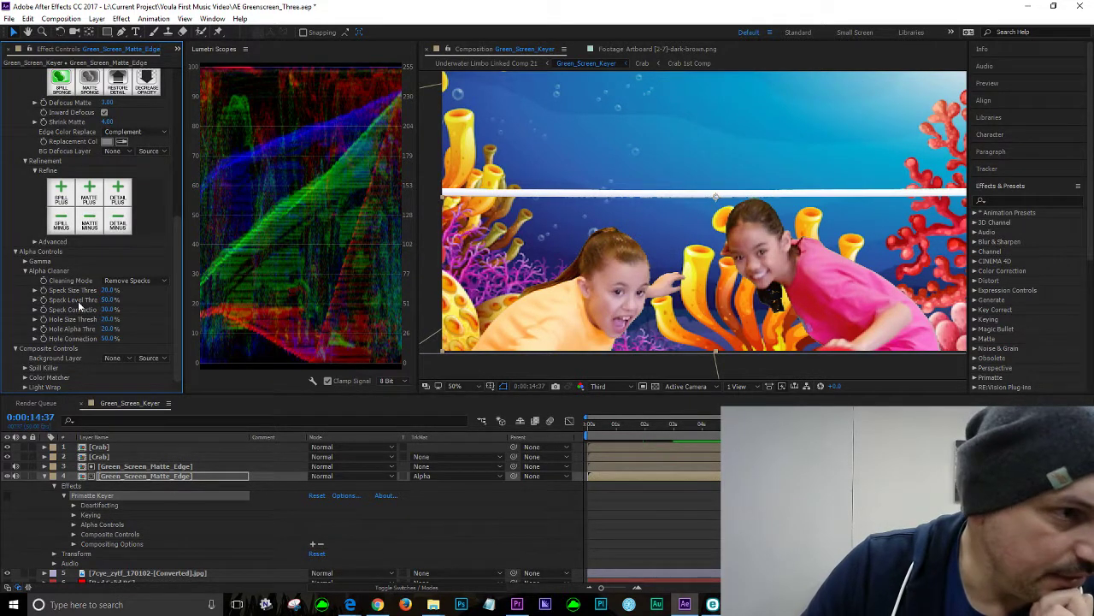
click(24, 387)
scroll(94, 359, down, 2)
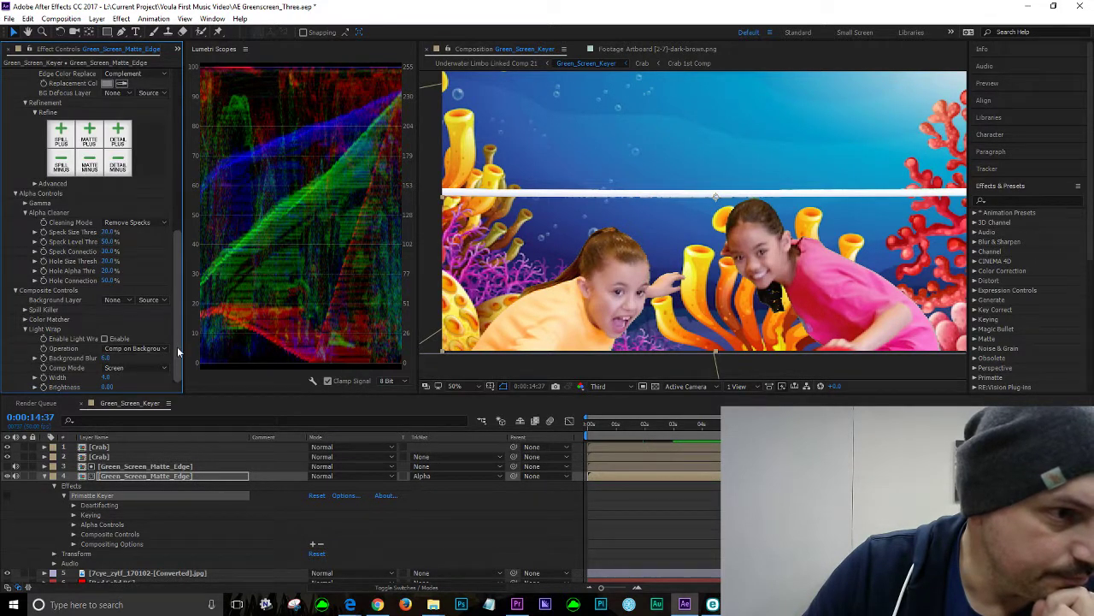
scroll(40, 328, up, 2)
click(15, 348)
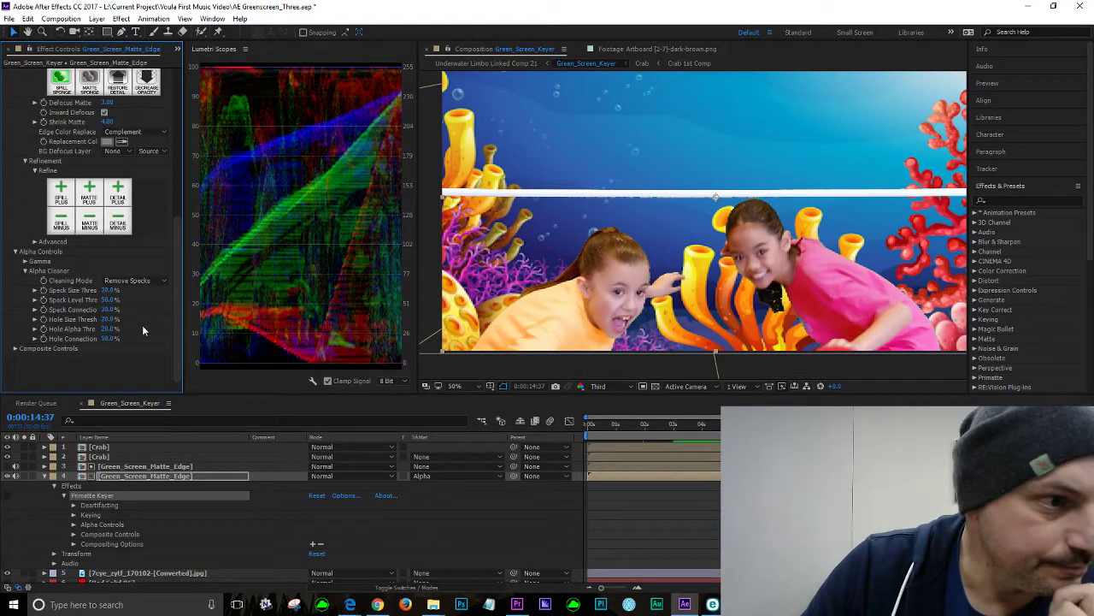
Collapse the Primatte Keyer settings and the lower Green_Screen_Matte_Edge layer
drag(176, 253, 179, 89)
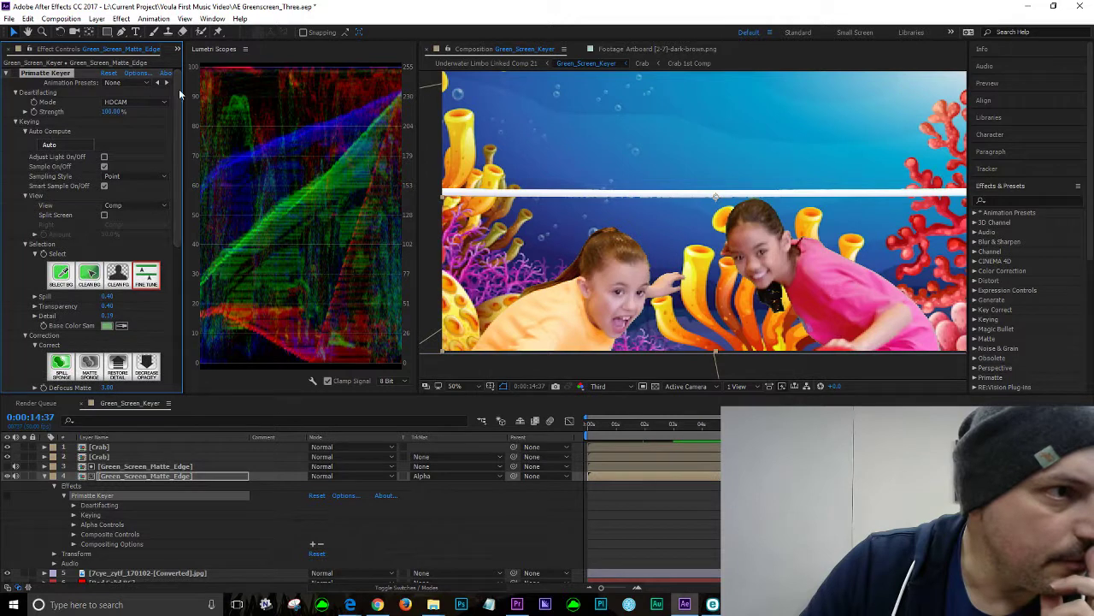
click(7, 74)
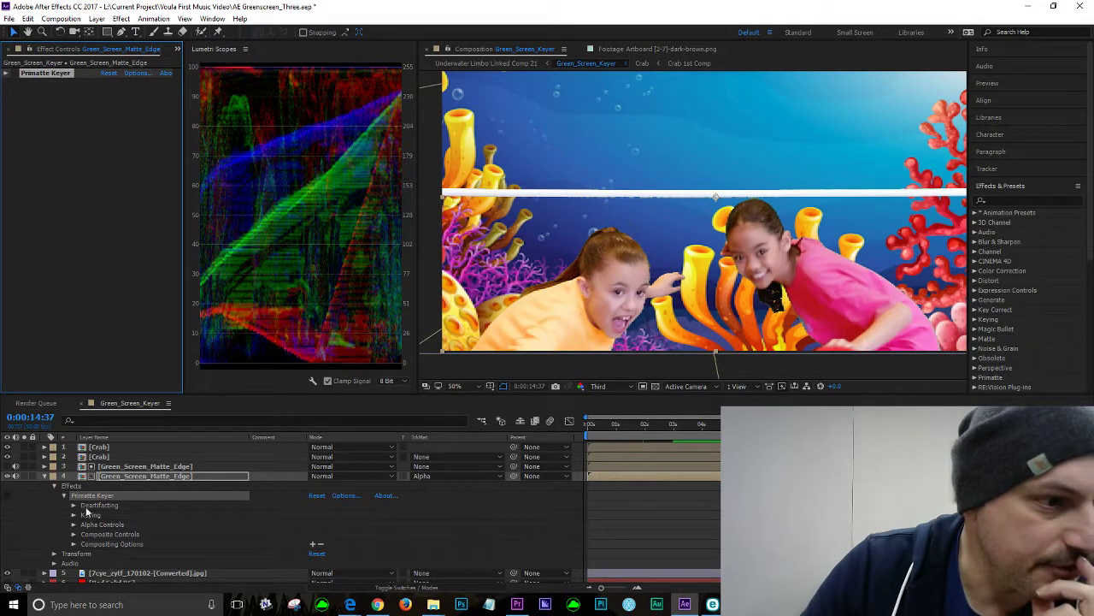
click(63, 495)
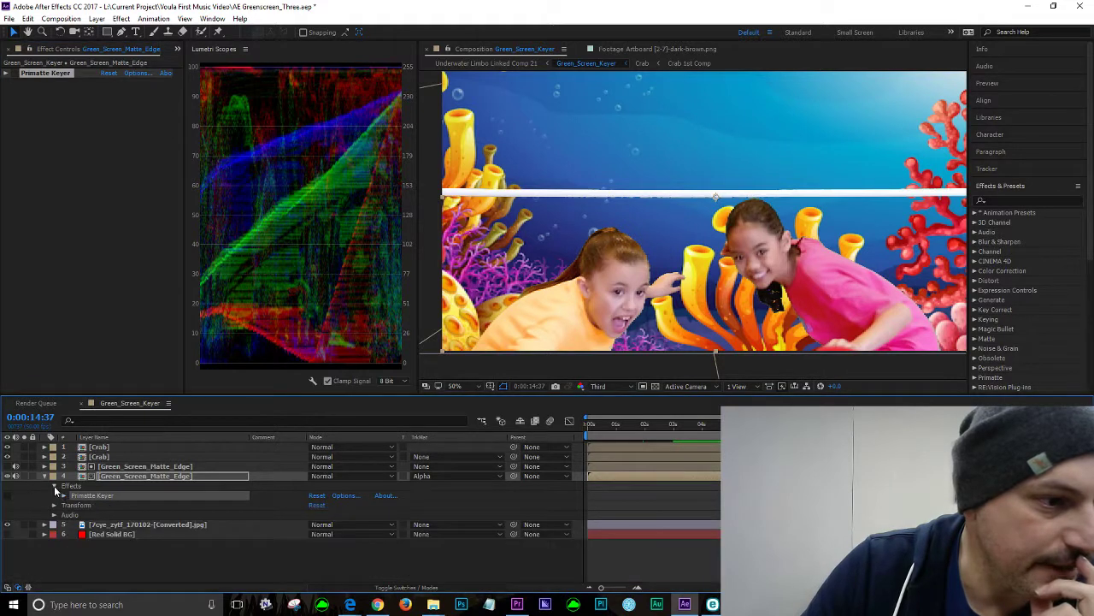
click(54, 485)
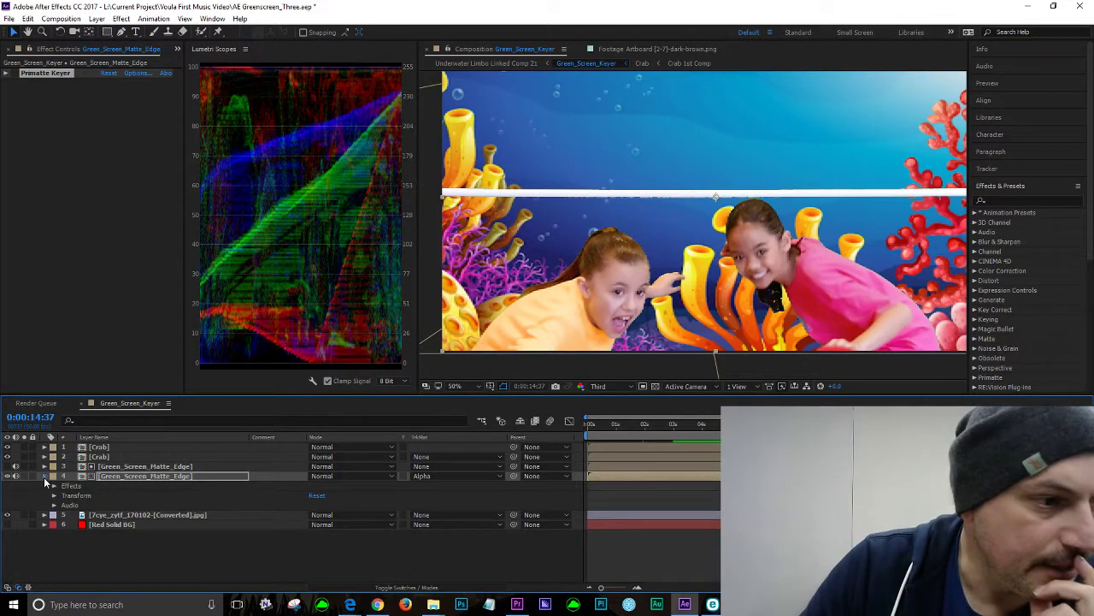
click(44, 476)
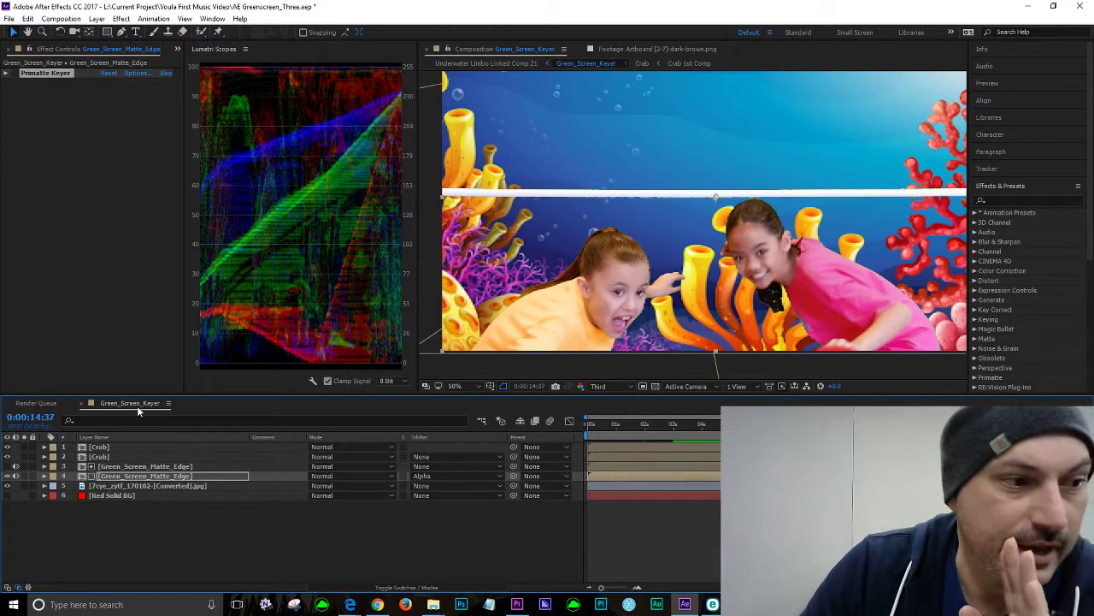
Return to the project's 8th Clip folder and open the Green_Screen_Matte_Edge composition
click(177, 48)
click(204, 74)
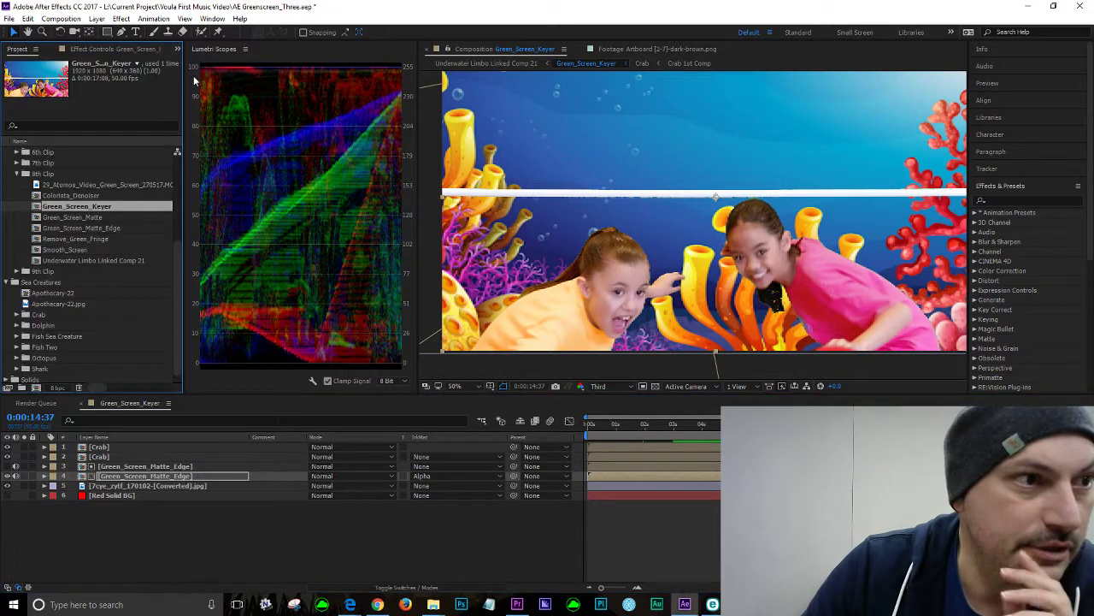
click(63, 219)
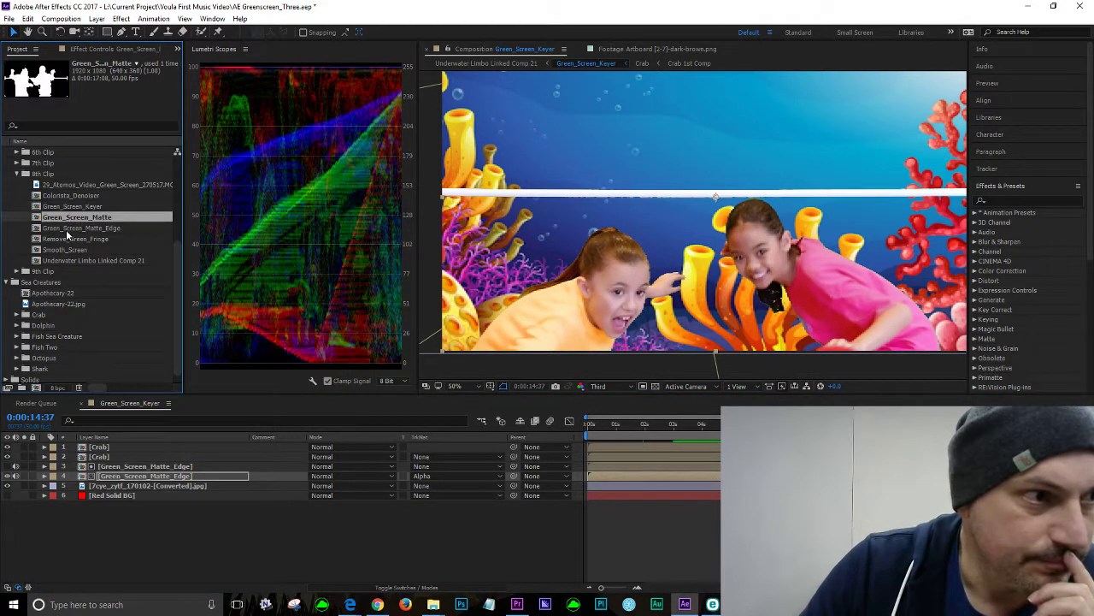
click(63, 230)
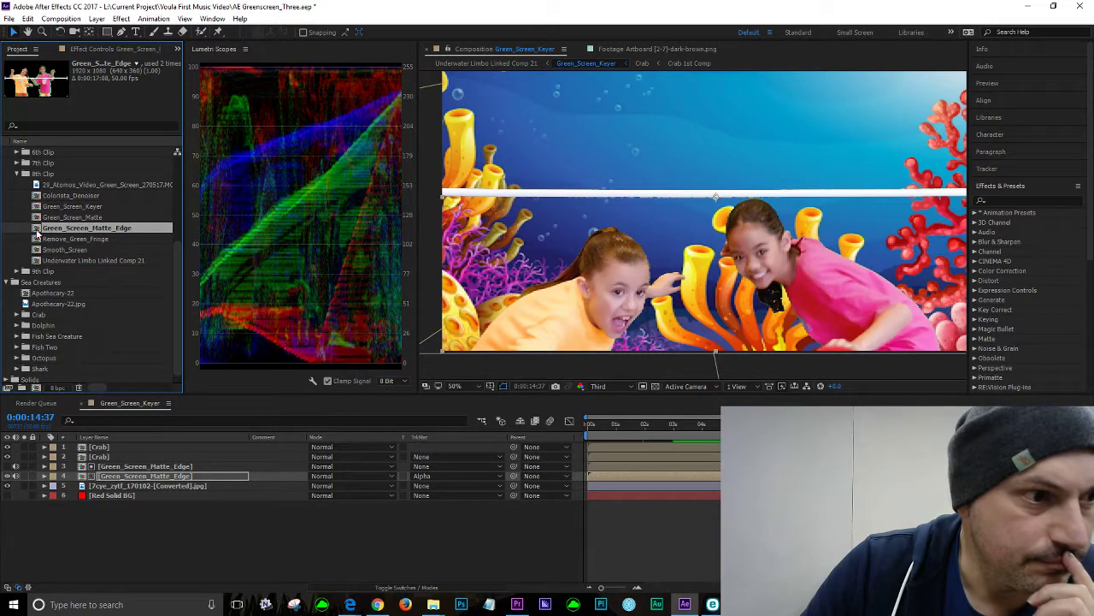
double_click(36, 230)
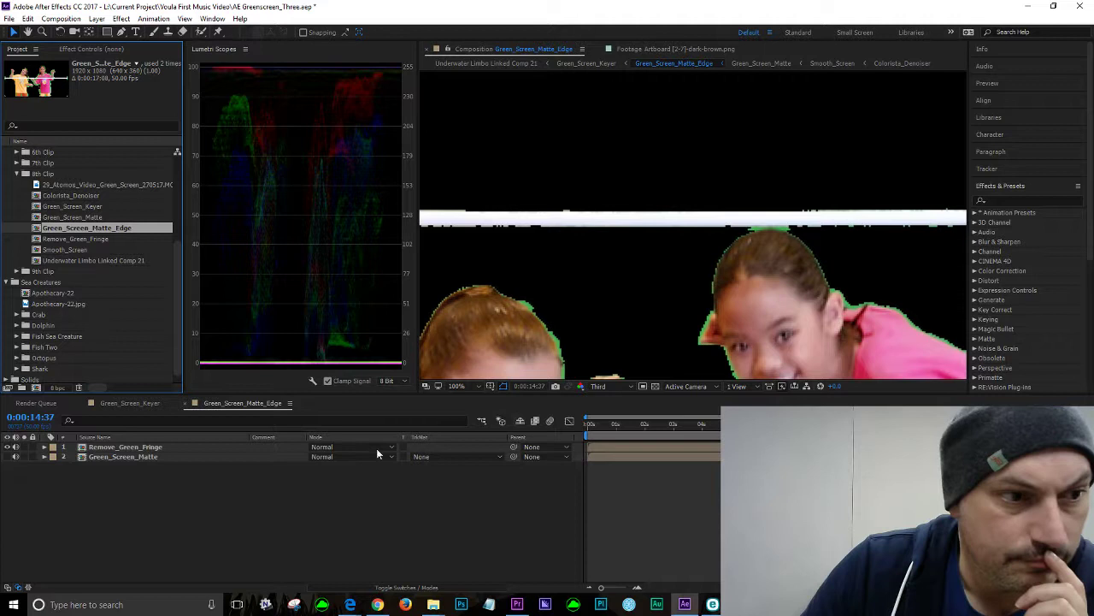
Examine the Set Matte settings on the Remove_Green_Fringe layer and collapse the layer again
click(44, 447)
click(53, 456)
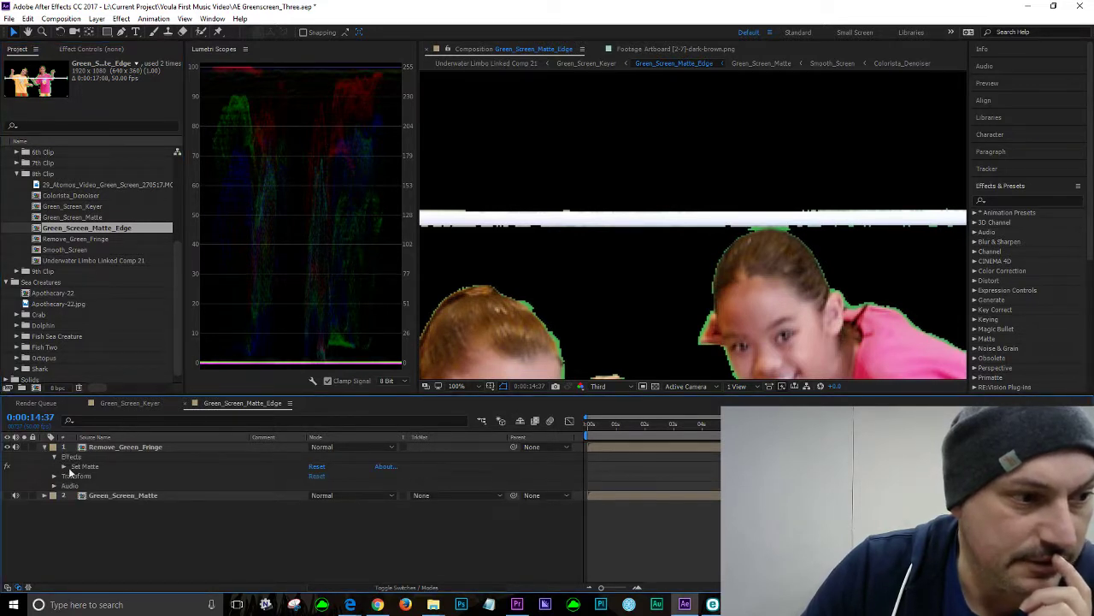
click(65, 467)
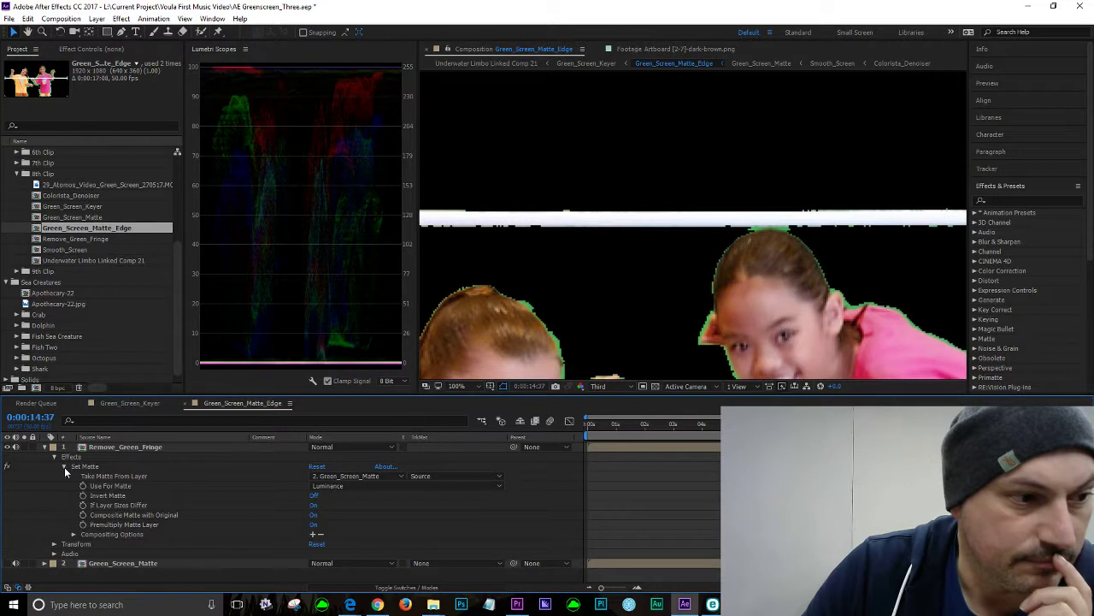
click(62, 466)
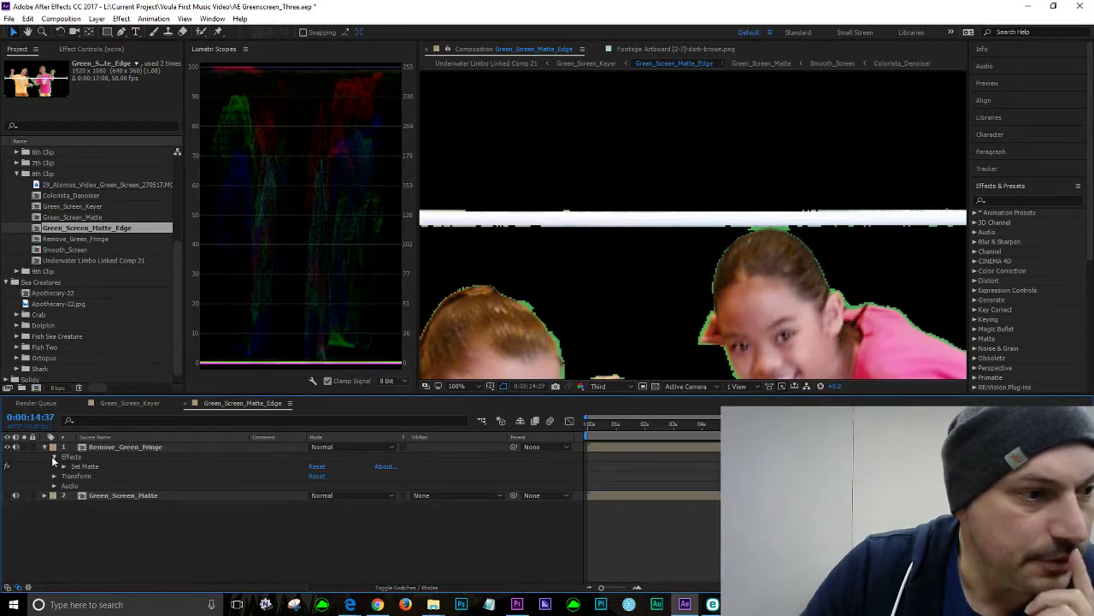
click(54, 457)
click(43, 446)
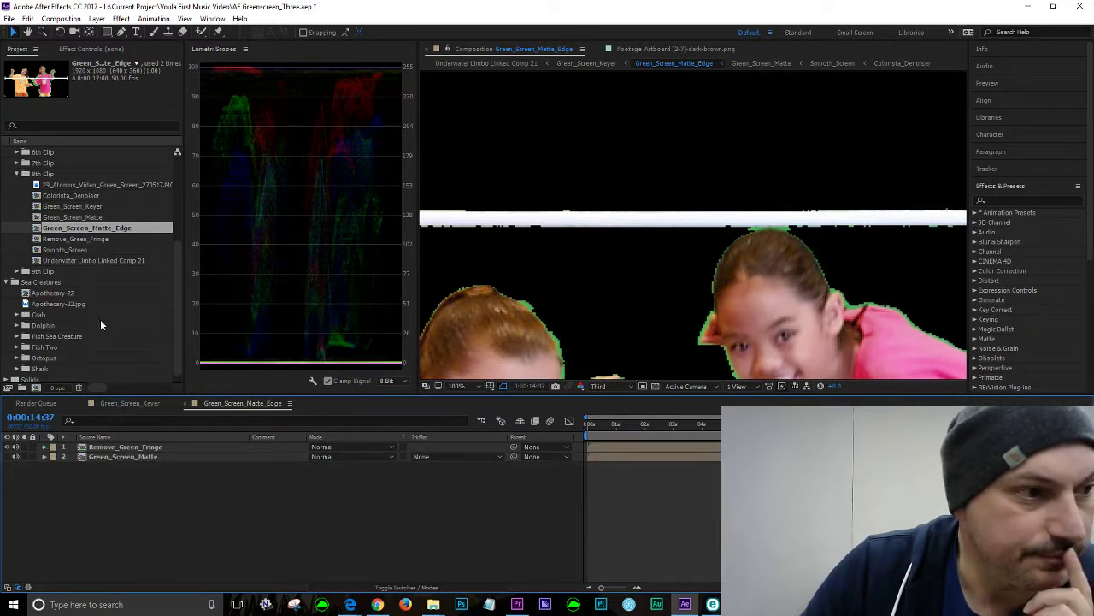
Open the Remove_Green_Fringe composition, examine the upper Smooth_Screen layer's Keylight (1.2) settings, and collapse the layer
click(81, 196)
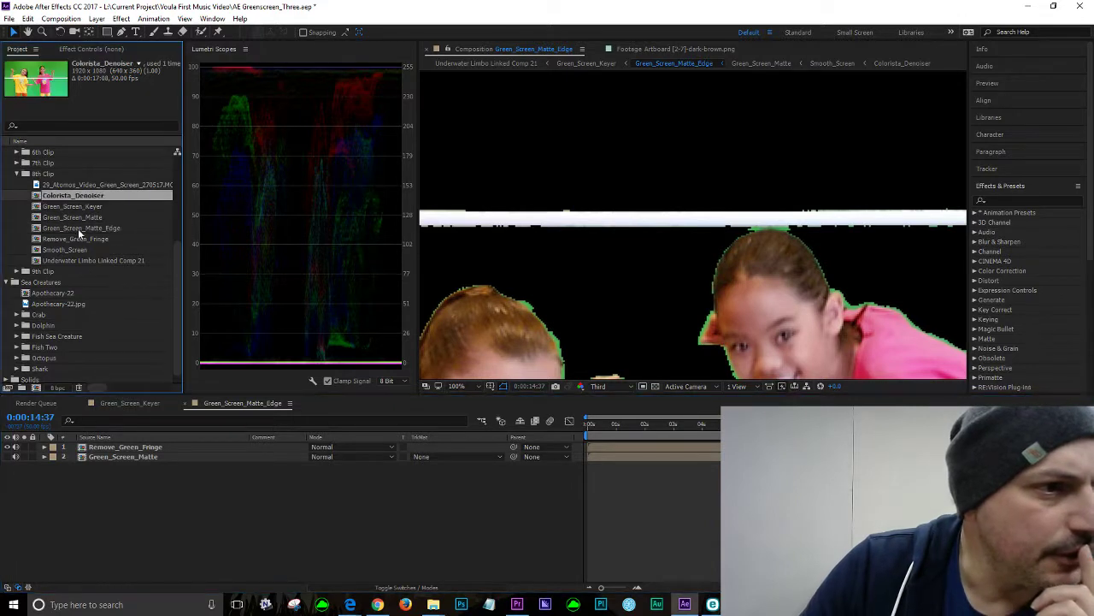
click(79, 239)
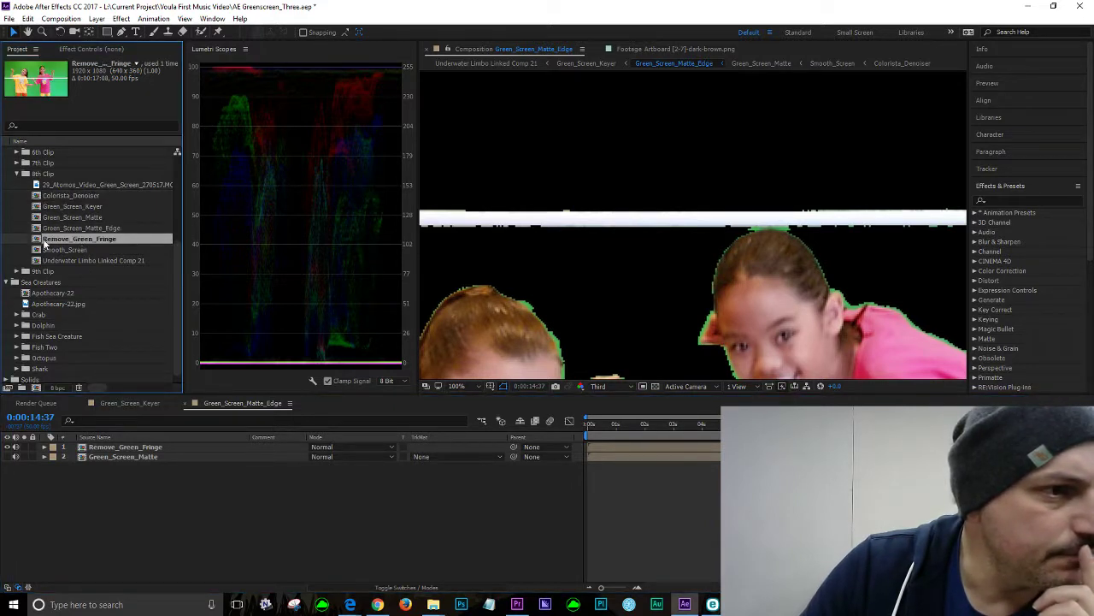
double_click(36, 241)
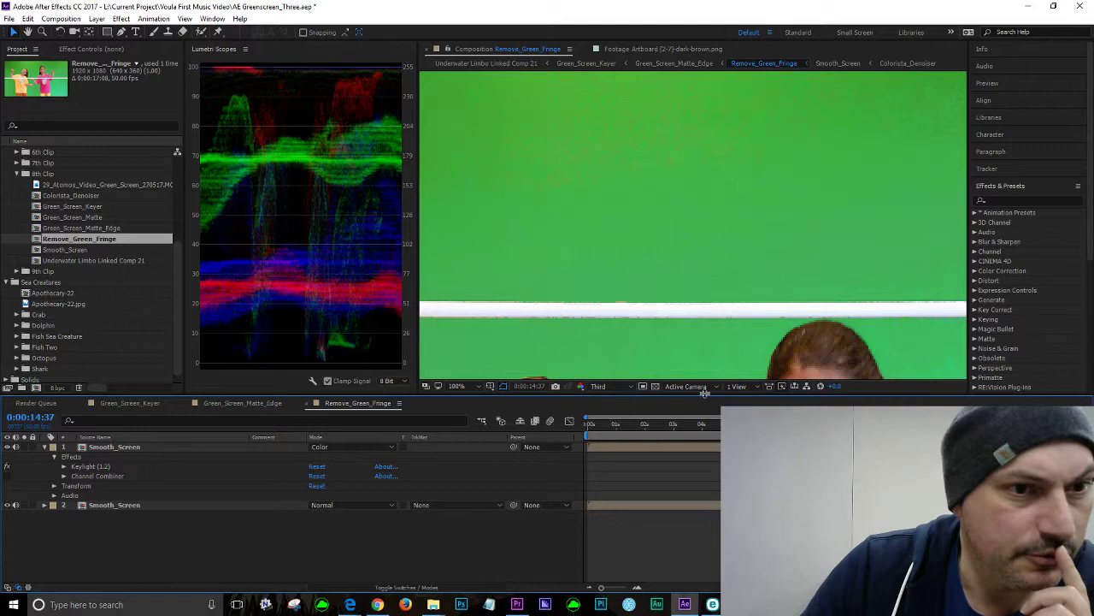
click(64, 466)
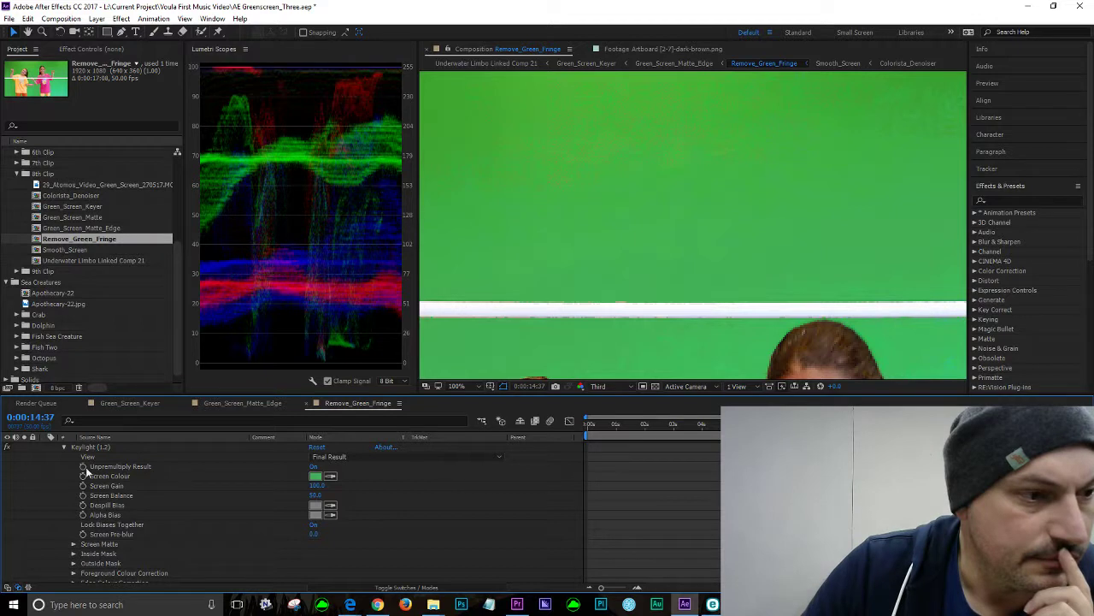
click(62, 447)
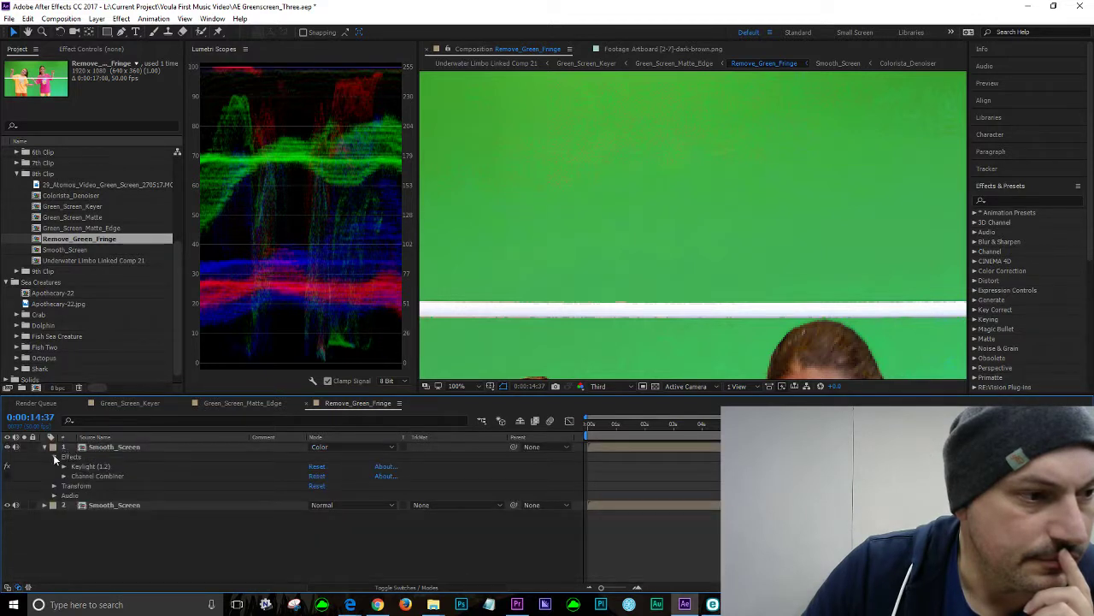
click(54, 456)
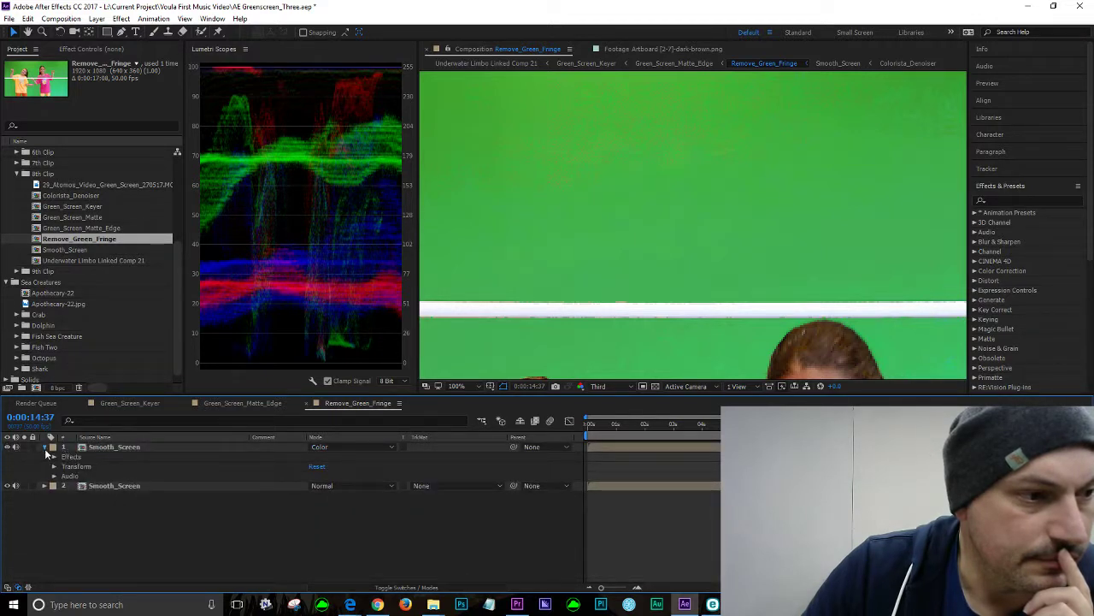
click(44, 448)
Open the Colorista_Denoiser composition and close the Remove_Green_Fringe and Green_Screen_Matte_Edge timelines
double_click(73, 197)
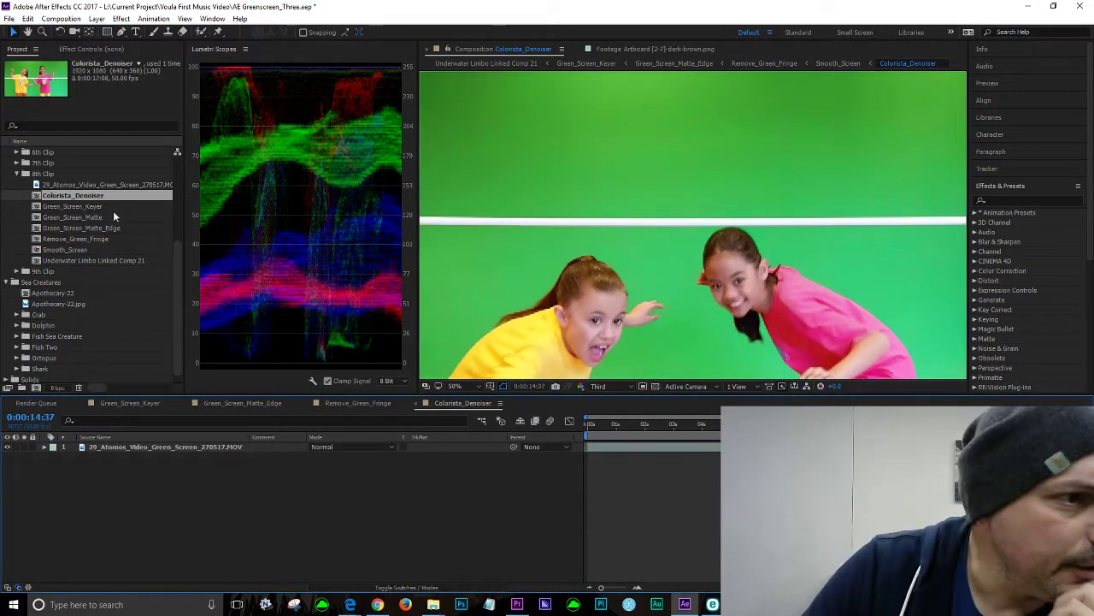
click(305, 403)
click(184, 403)
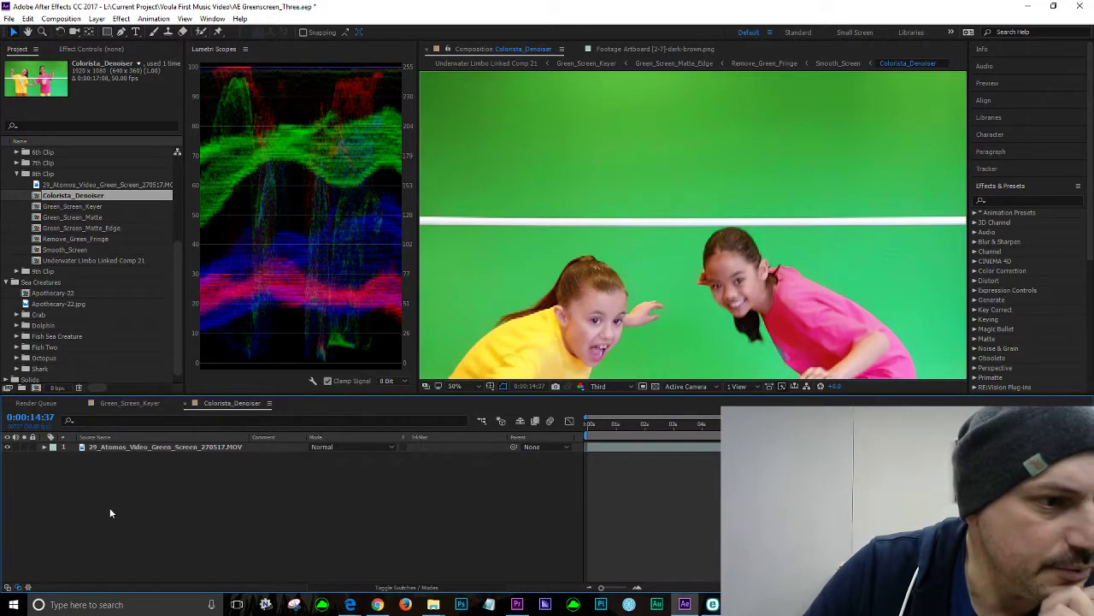
Show the green-screen footage layer's effect settings in Colorista_Denoiser and collapse Denoiser III
click(45, 447)
click(54, 459)
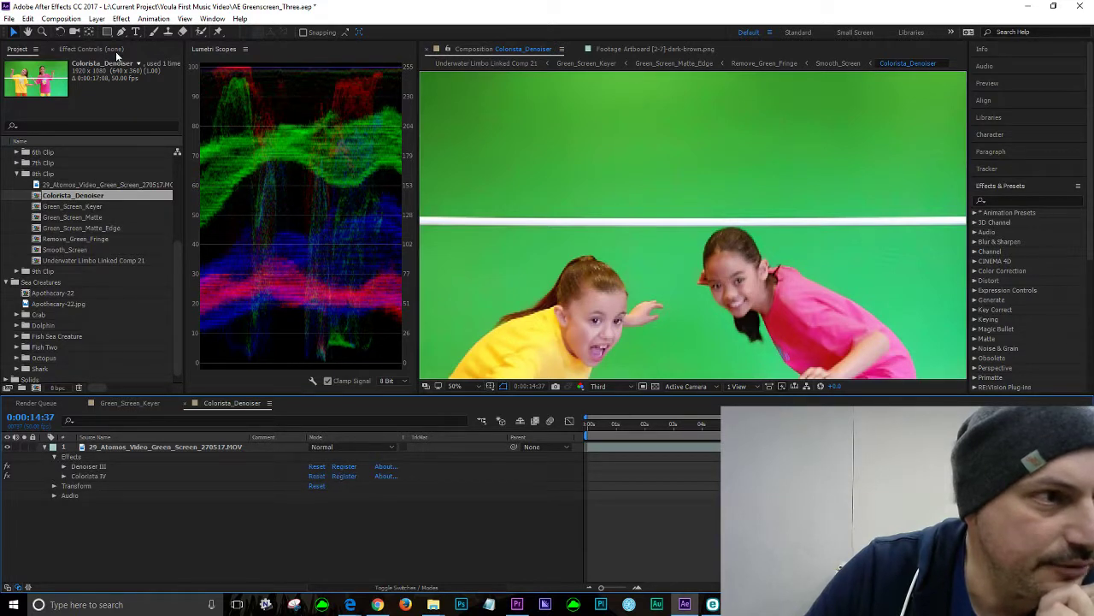
click(94, 49)
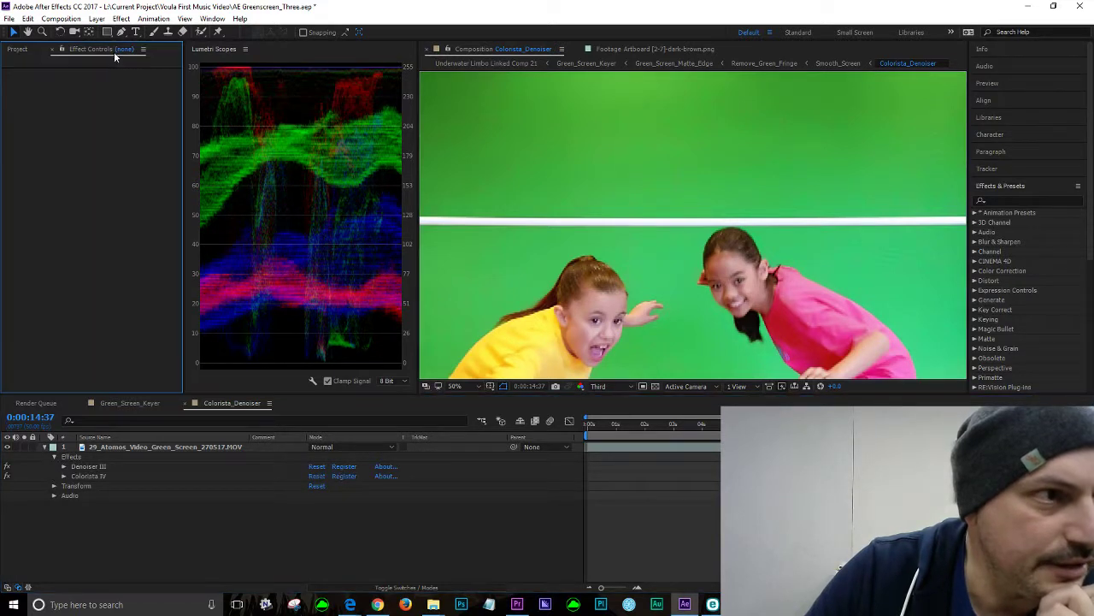
click(97, 448)
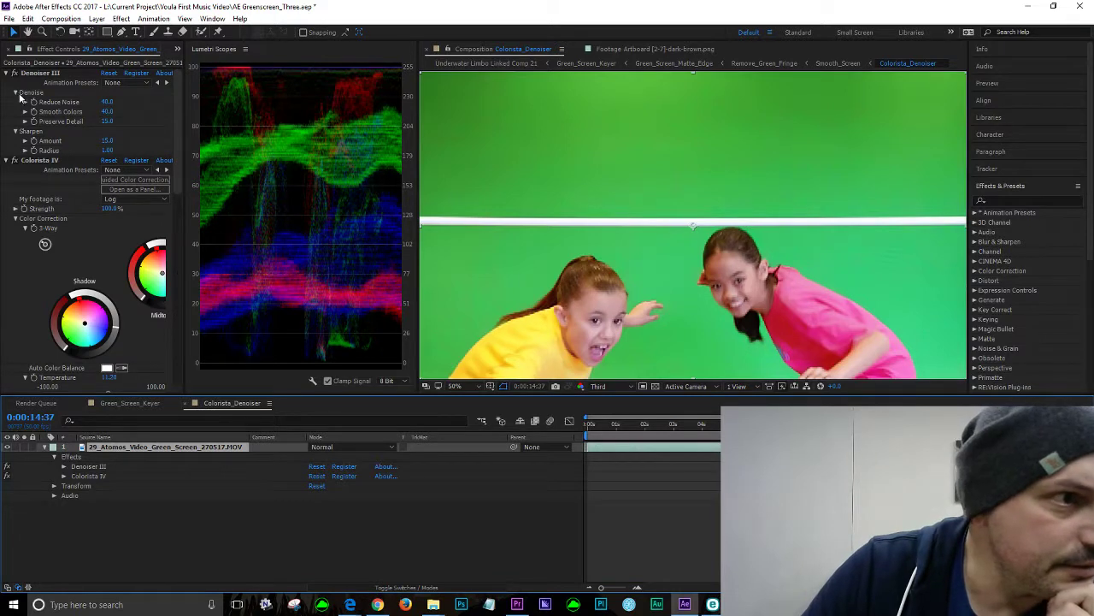
click(8, 74)
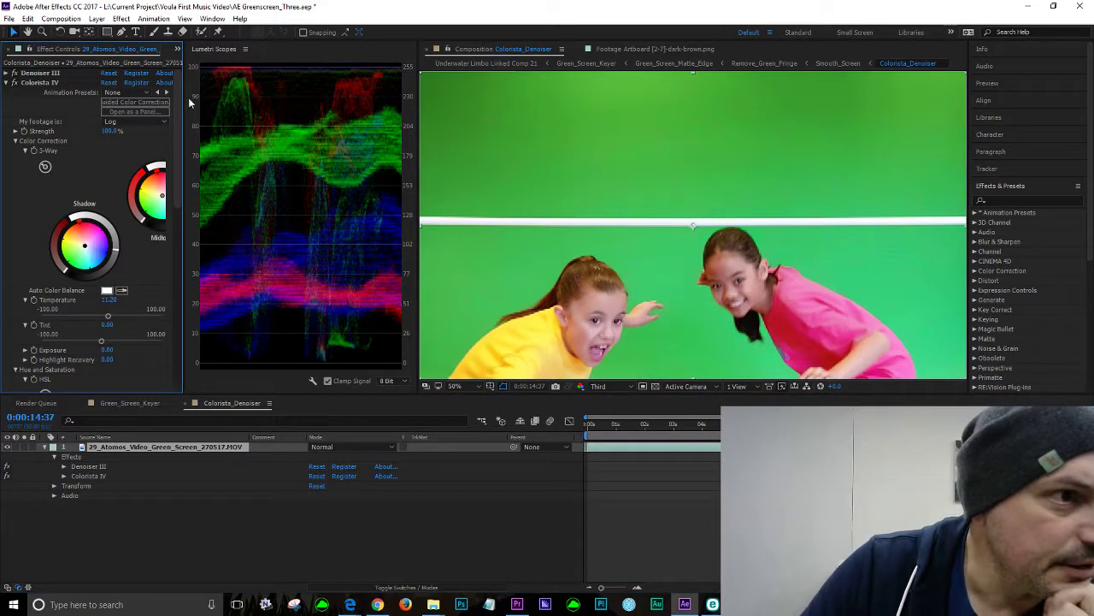
Look through the Colorista IV settings and widen the effect settings area to show all three 3-Way colour wheels
drag(178, 129, 209, 358)
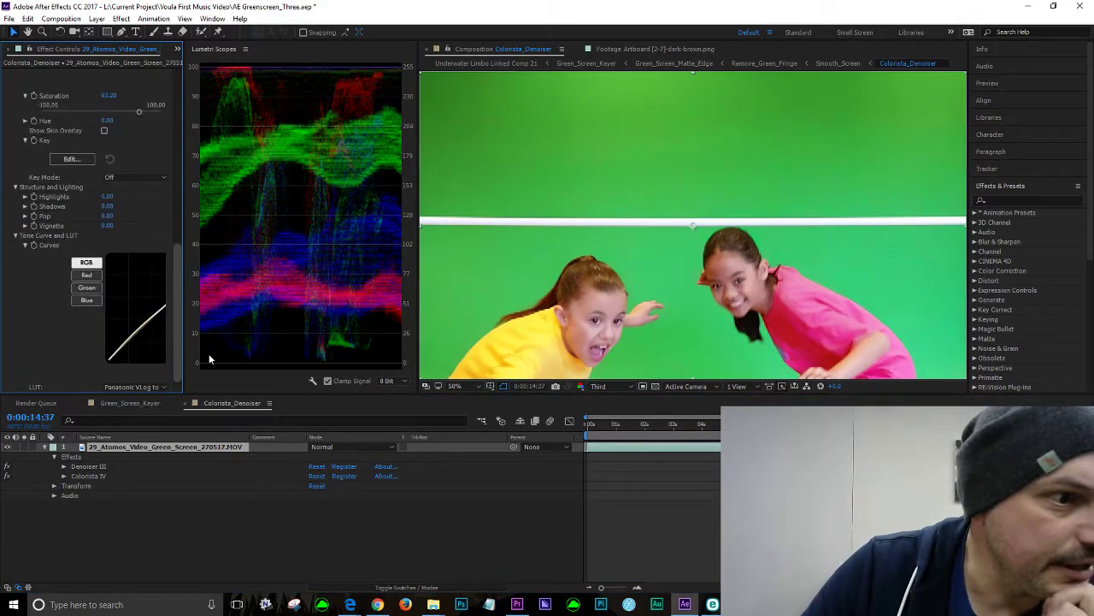
drag(184, 310, 218, 120)
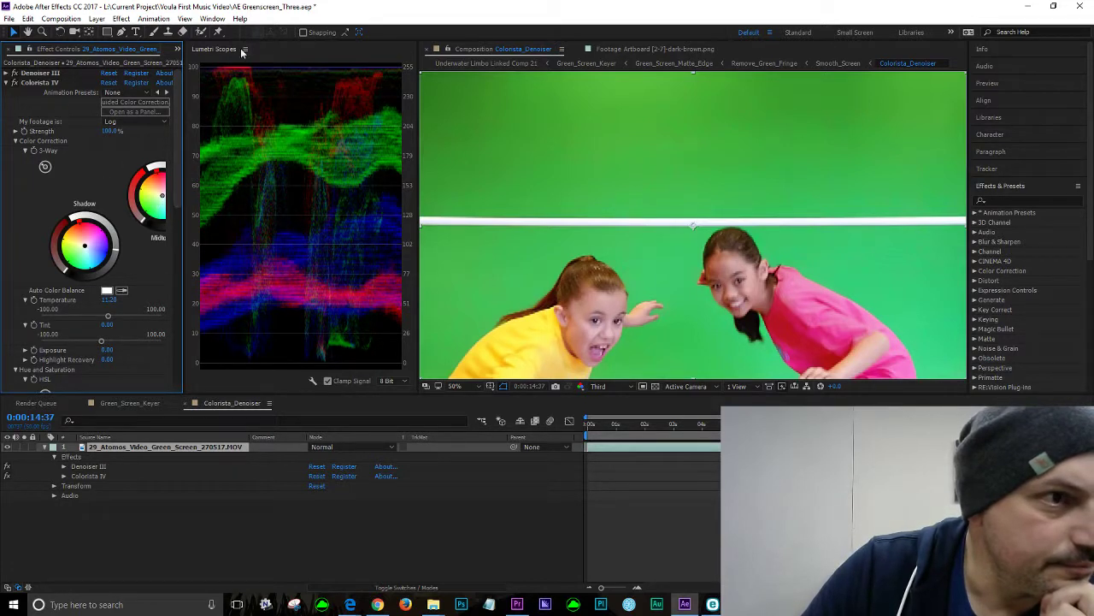
drag(182, 81, 321, 82)
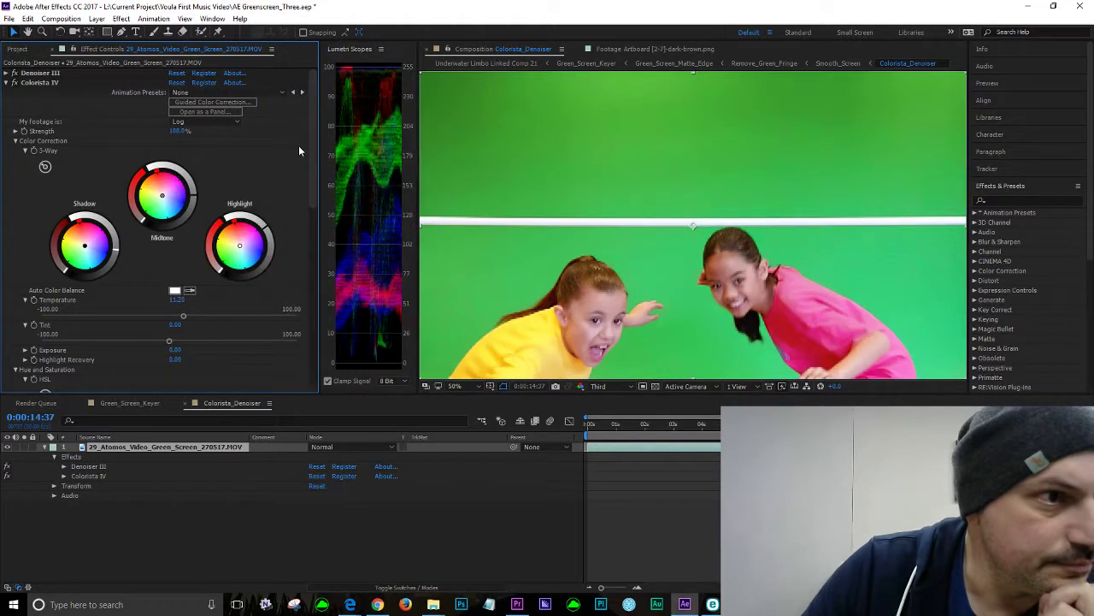
drag(312, 169, 313, 192)
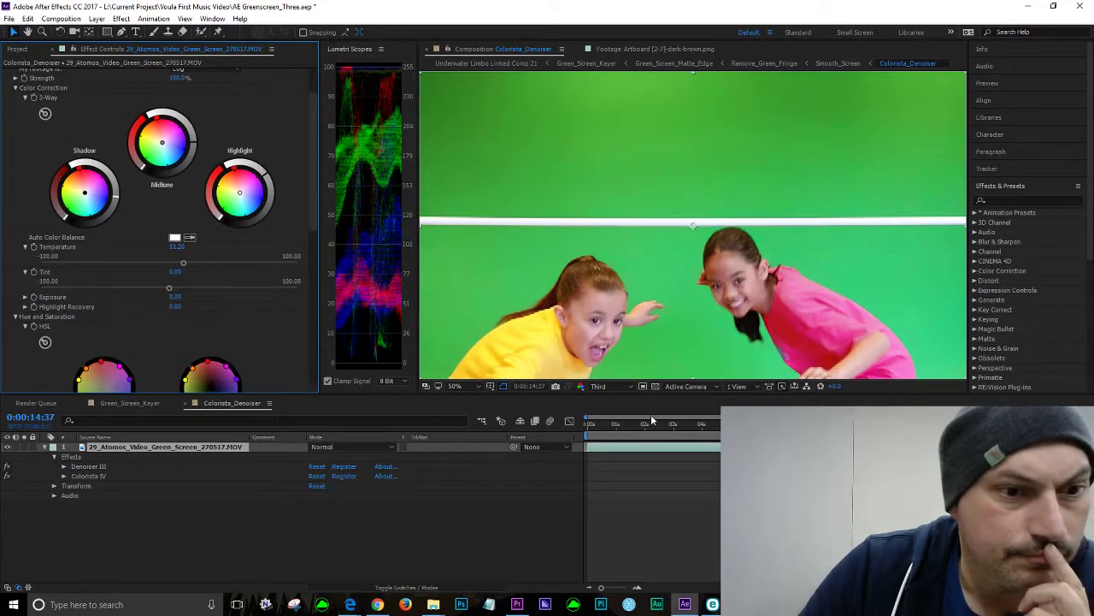
Preview the footage up to 0:00:06:06 and set the Colorista IV Temperature to 14.29
click(708, 424)
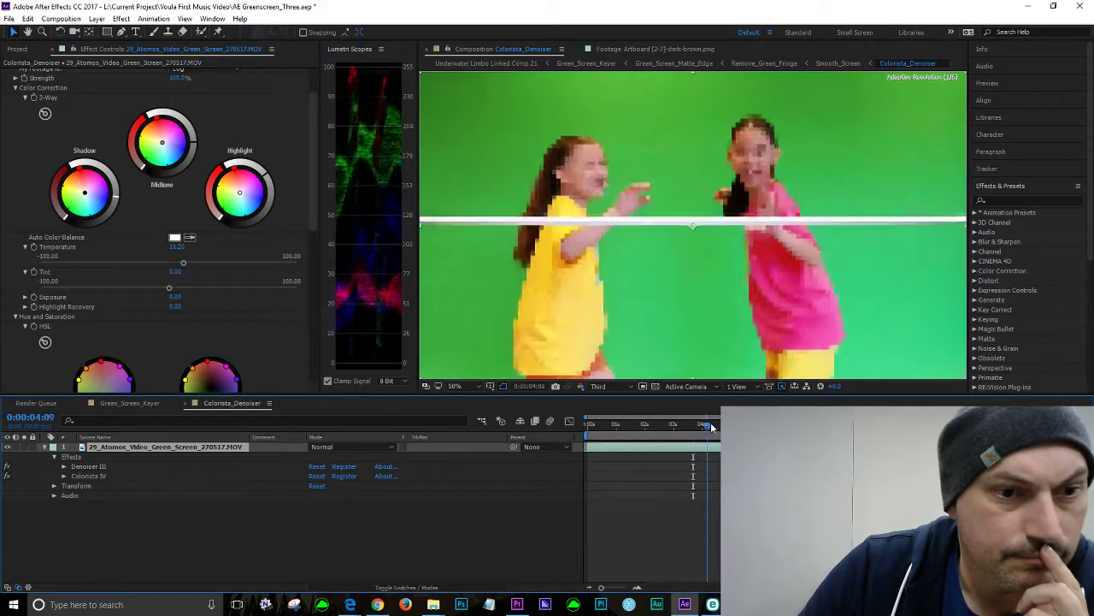
key(space)
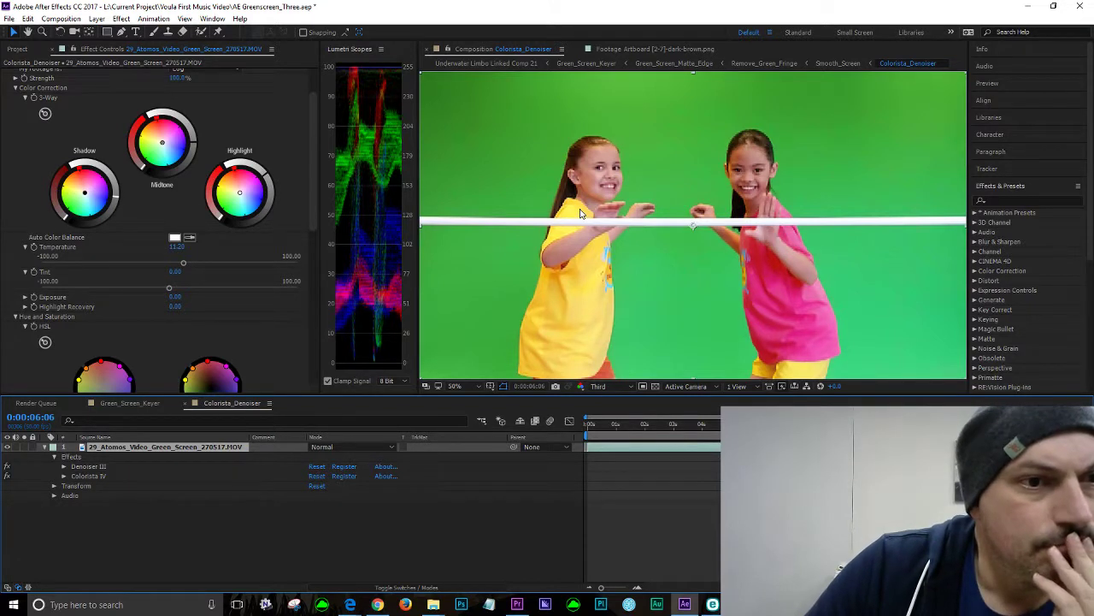
drag(313, 220, 325, 250)
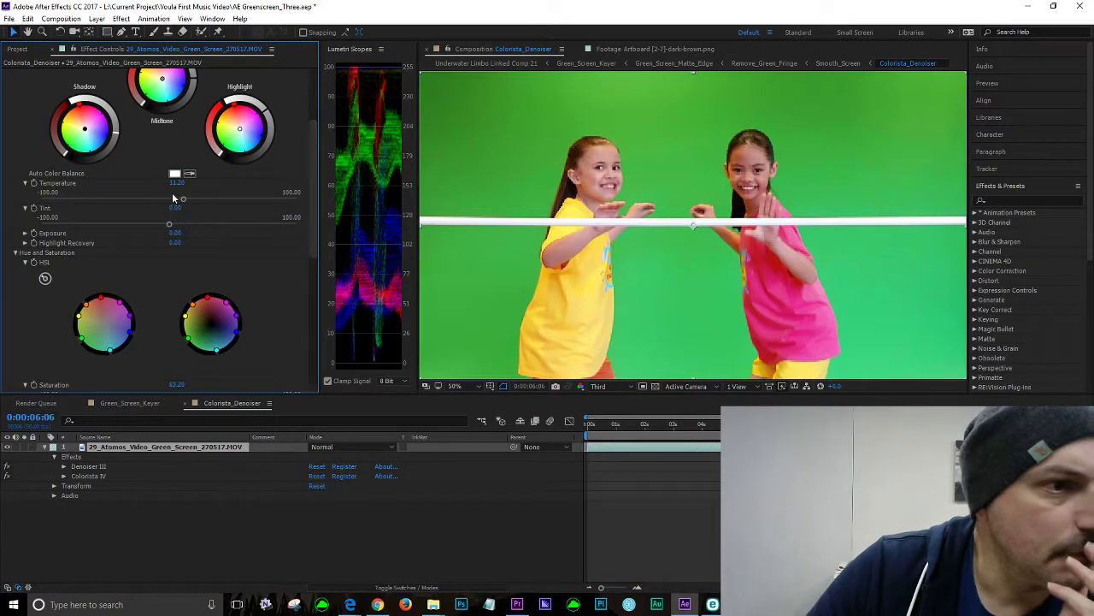
drag(183, 200, 187, 205)
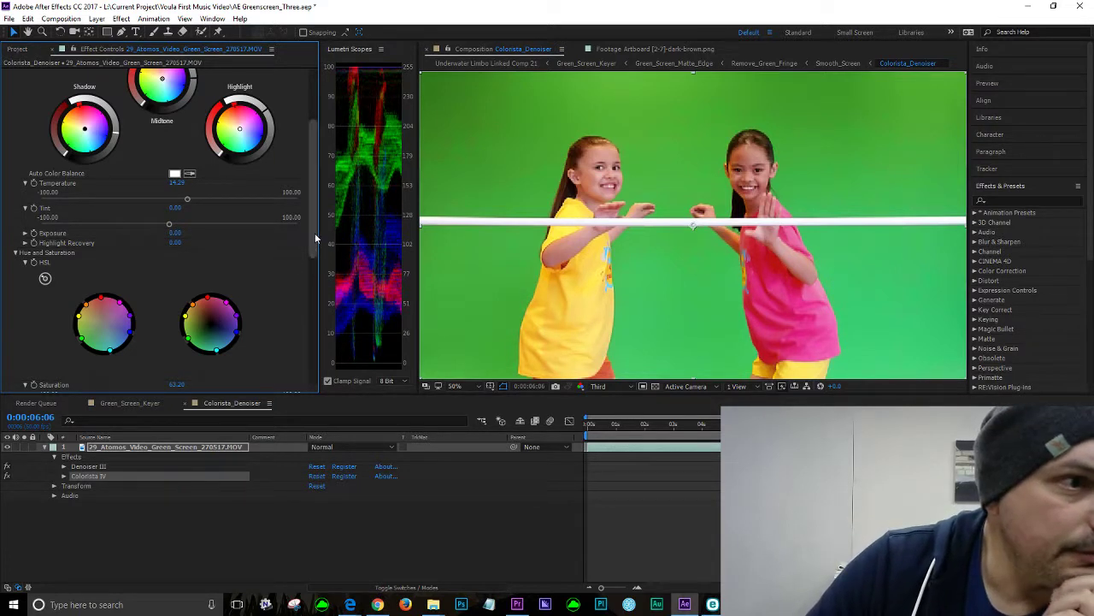
drag(314, 236, 304, 135)
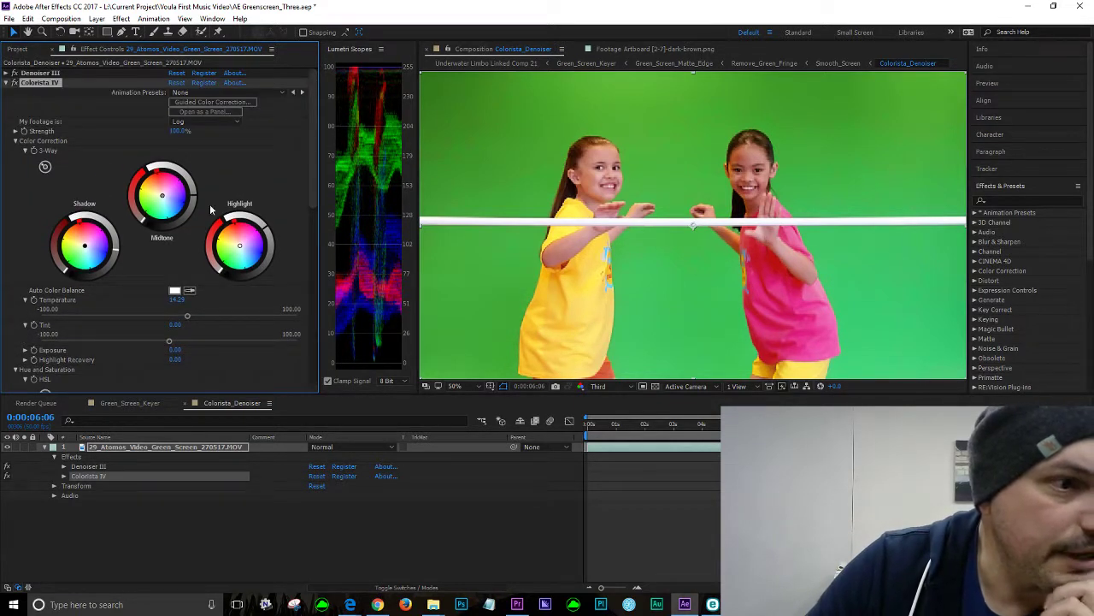
click(92, 475)
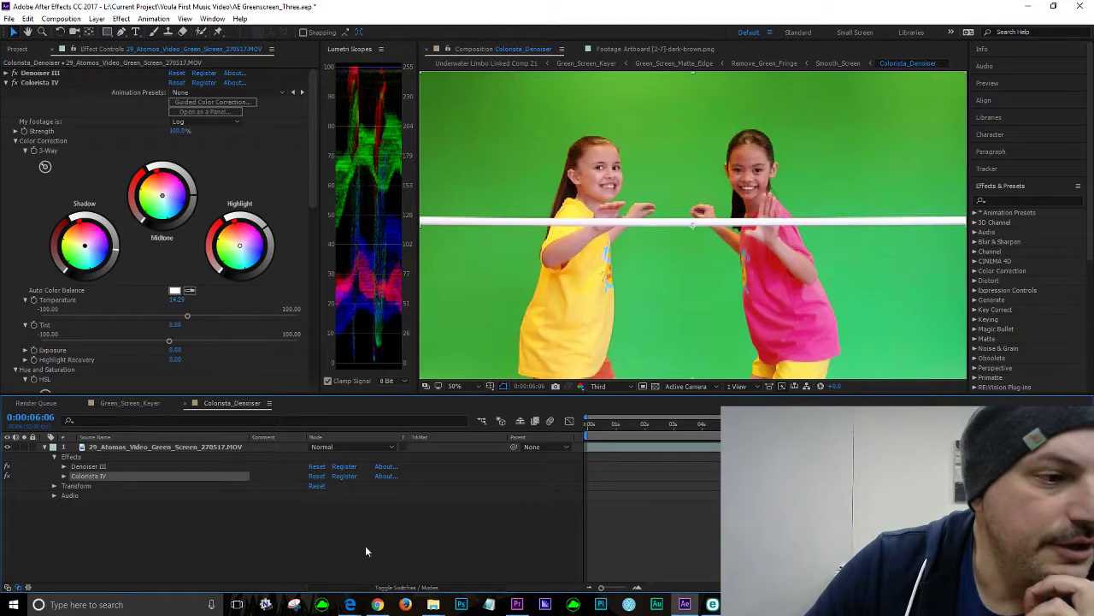
Draw a closed Pen tool mask around the face of the girl in the yellow shirt
click(120, 31)
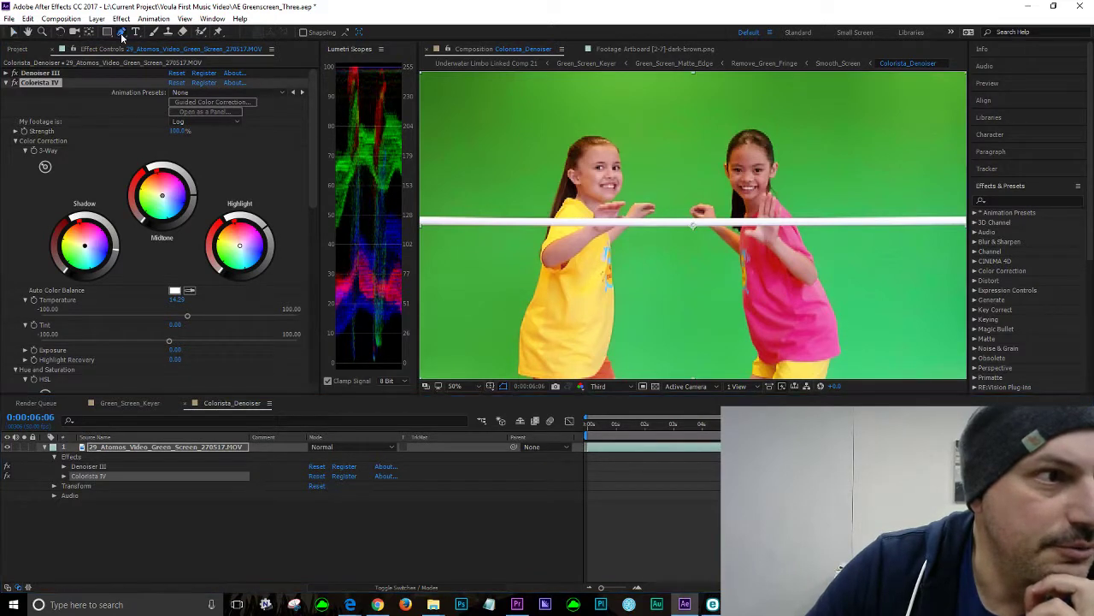
click(592, 151)
click(618, 152)
click(602, 205)
click(583, 200)
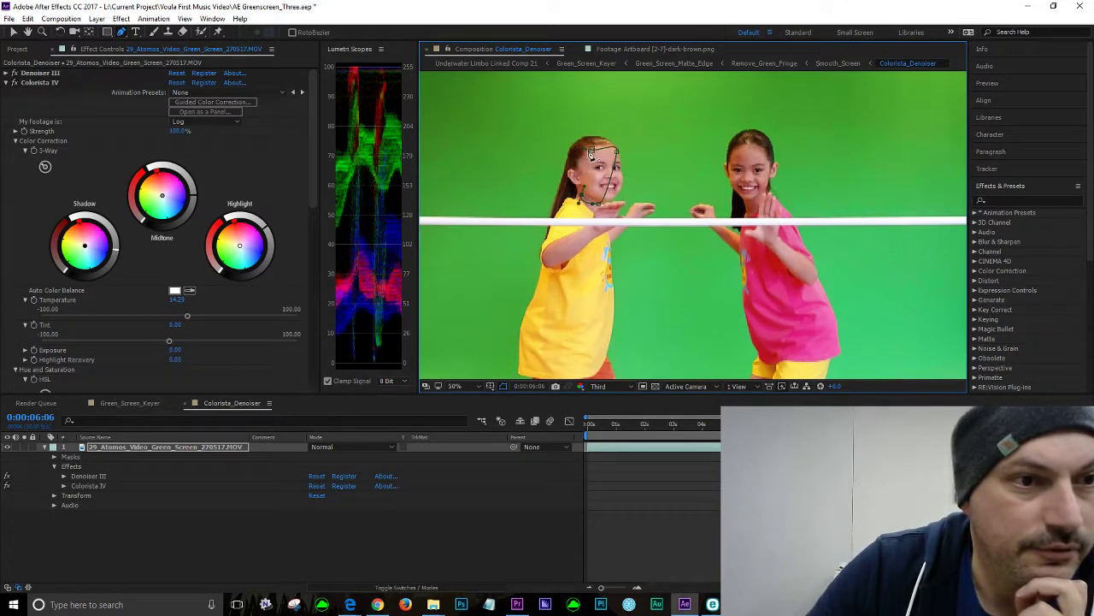
click(590, 154)
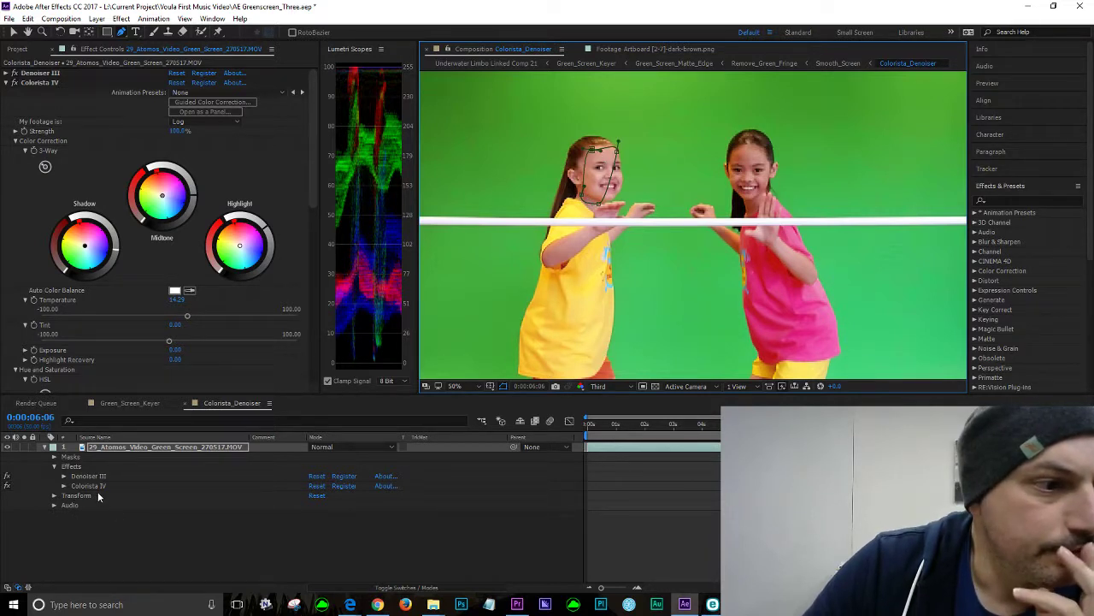
Delete the face mask from the green screen footage layer
click(54, 458)
click(54, 458)
click(70, 458)
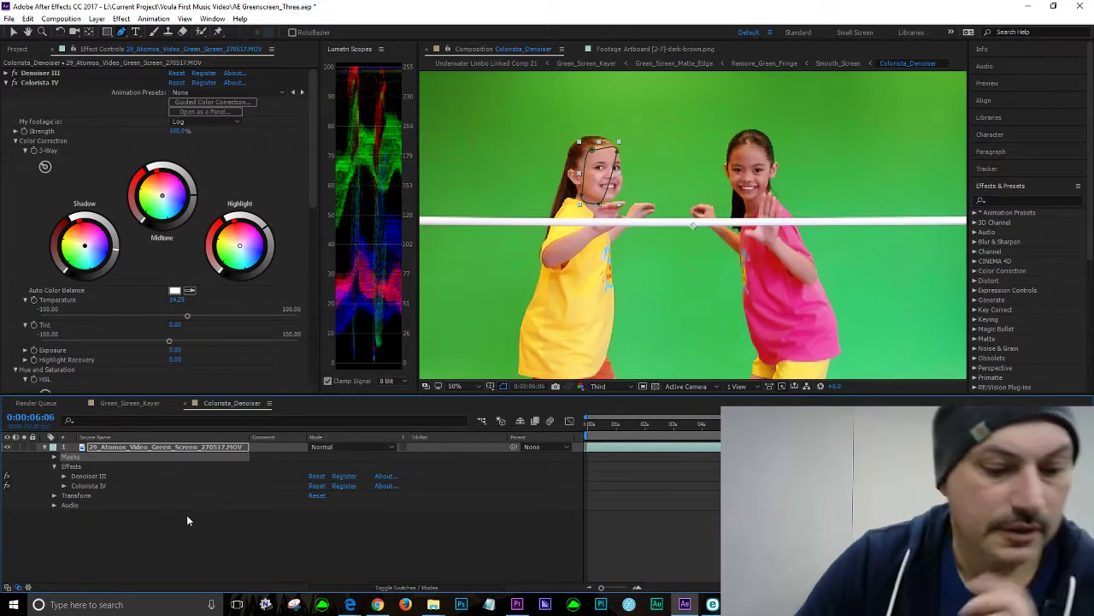
key(Delete)
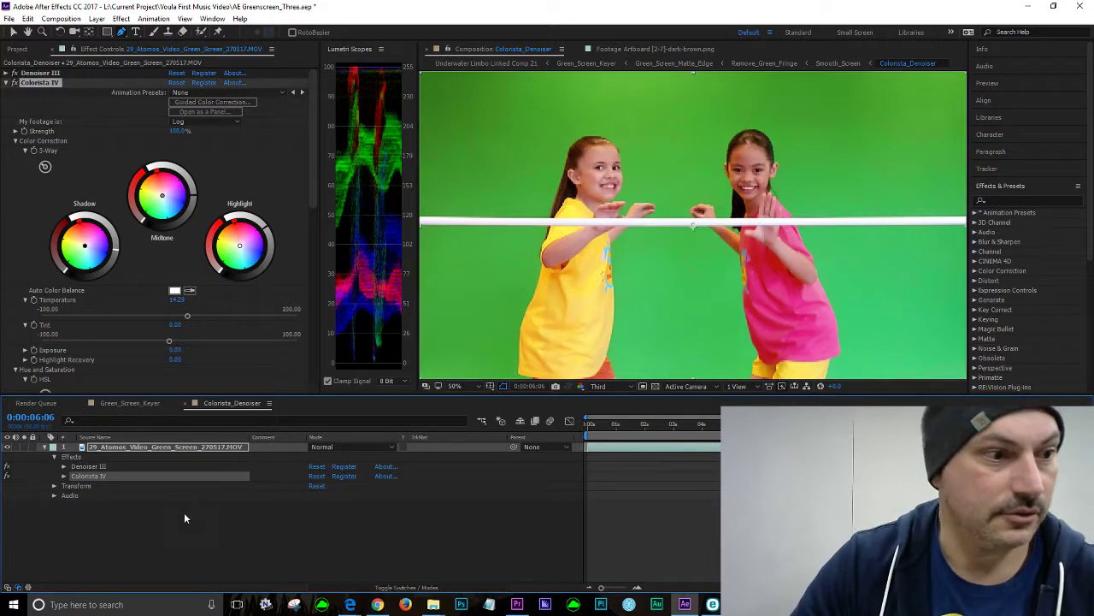
Try to draw a mask around the yellow-shirted girl's face with Colorista IV selected, and undo it
click(191, 518)
click(94, 479)
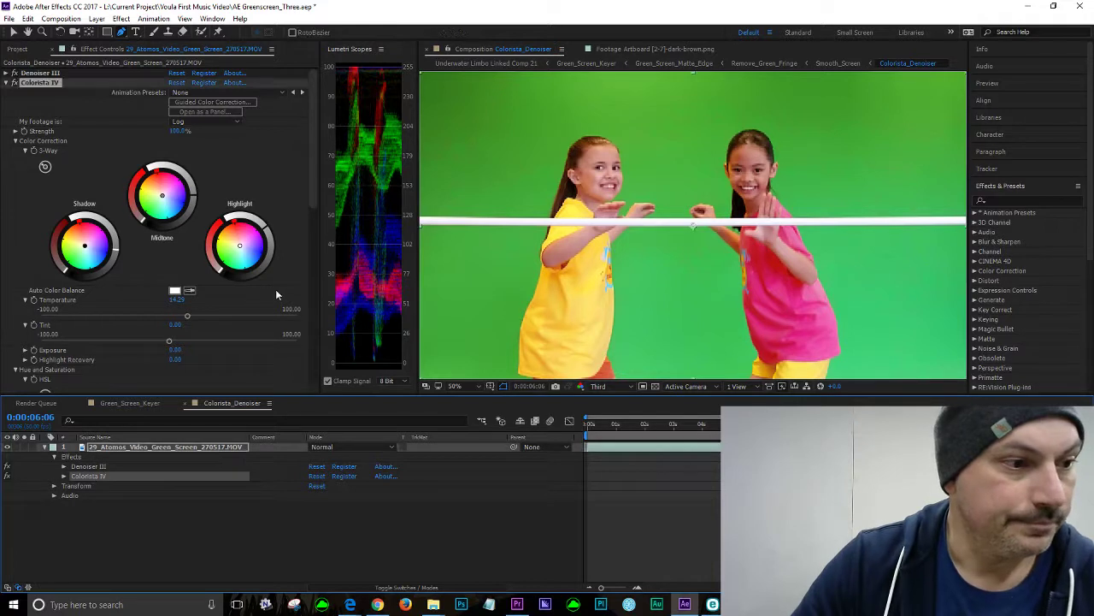
click(590, 153)
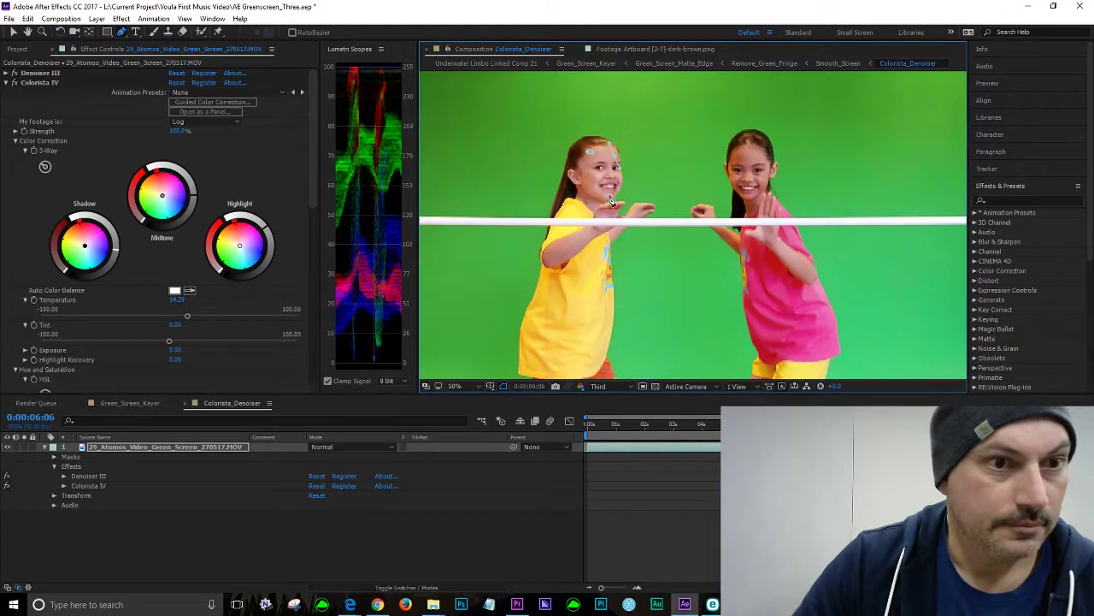
click(583, 190)
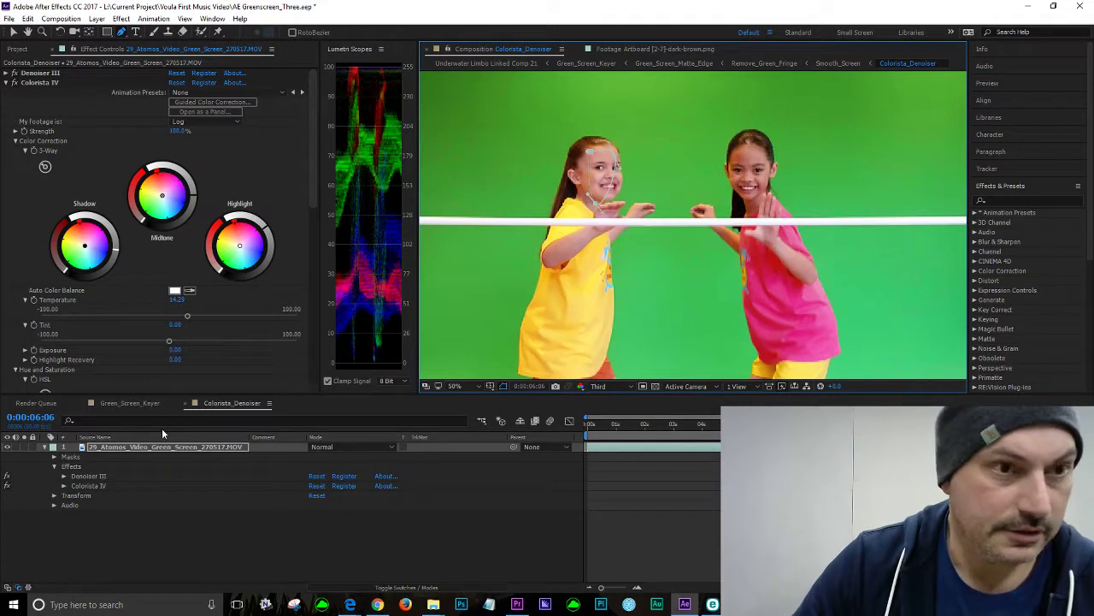
key(ctrl+z)
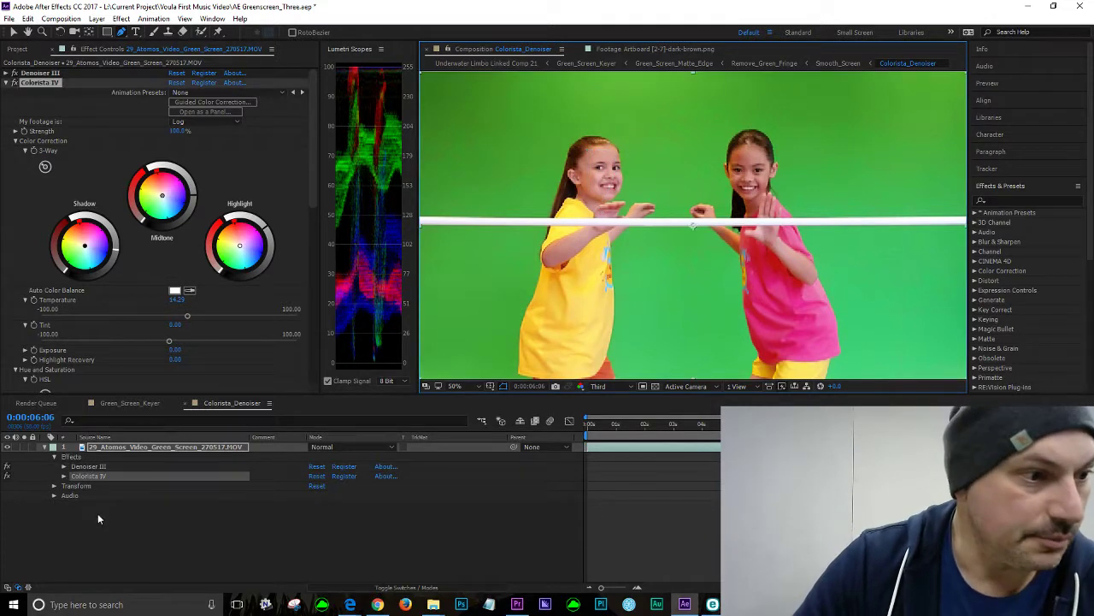
click(65, 476)
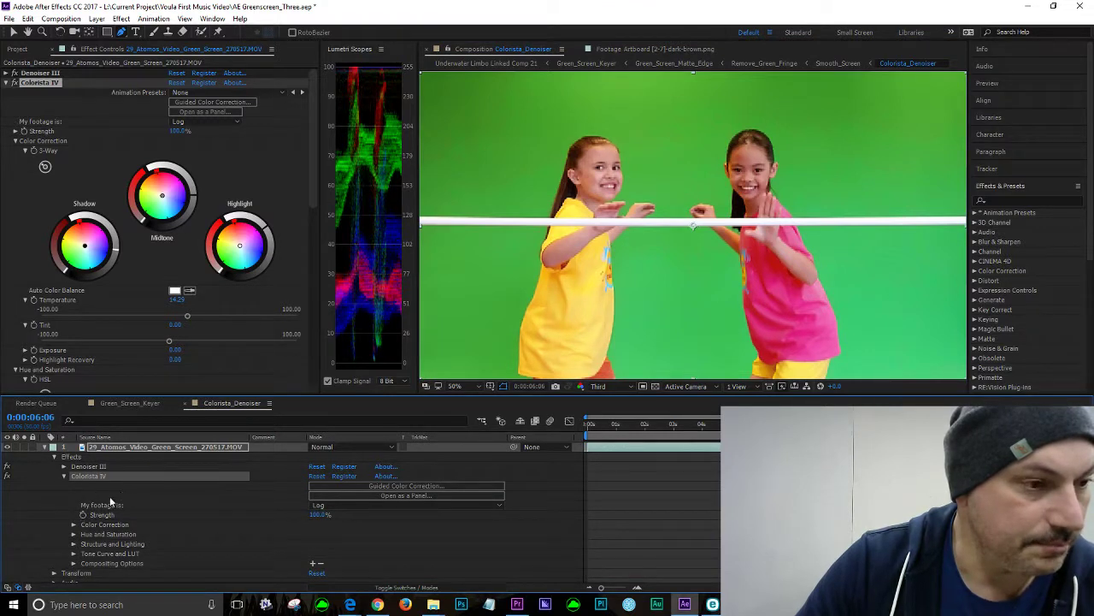
click(65, 480)
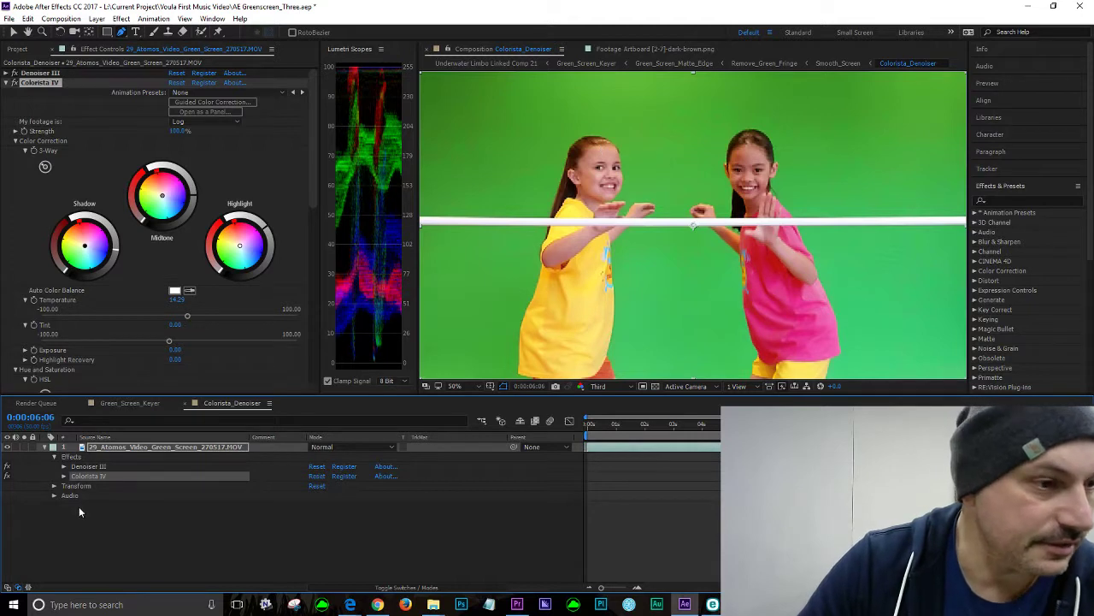
click(120, 516)
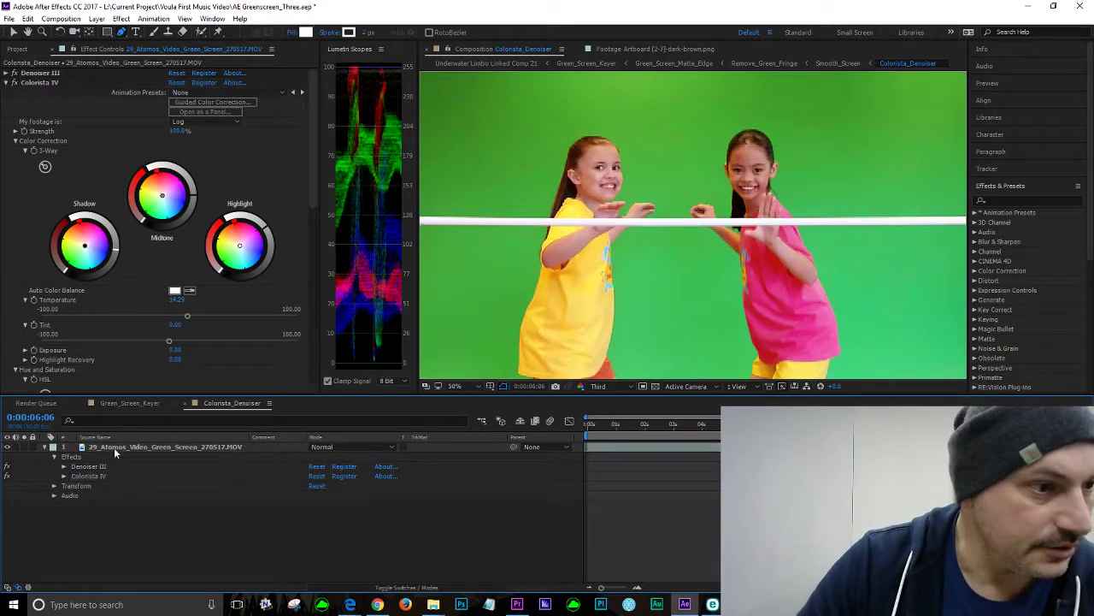
click(53, 486)
click(53, 486)
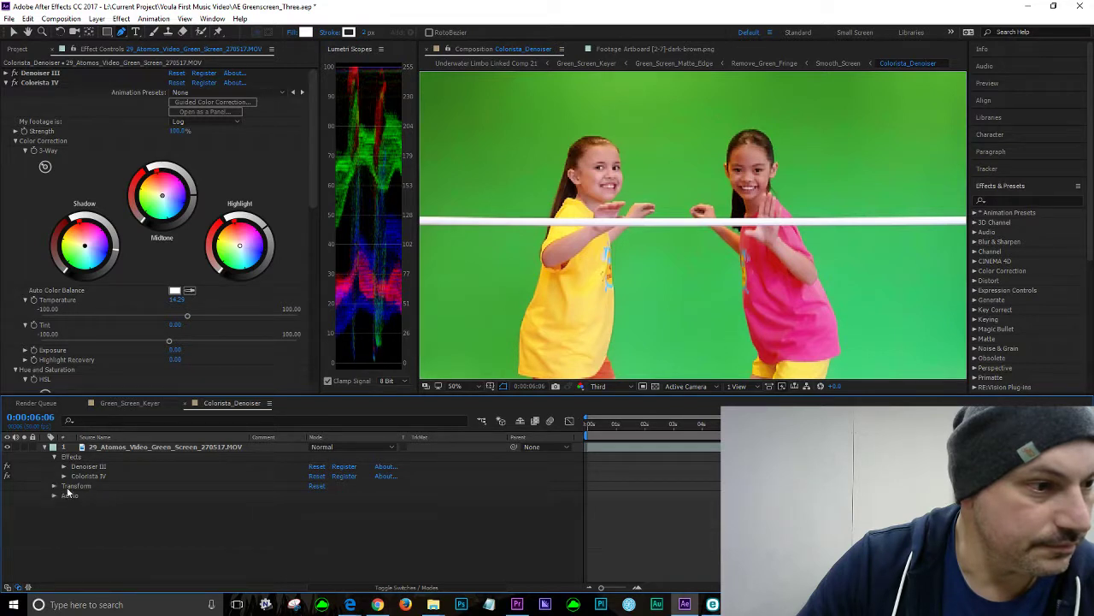
click(94, 478)
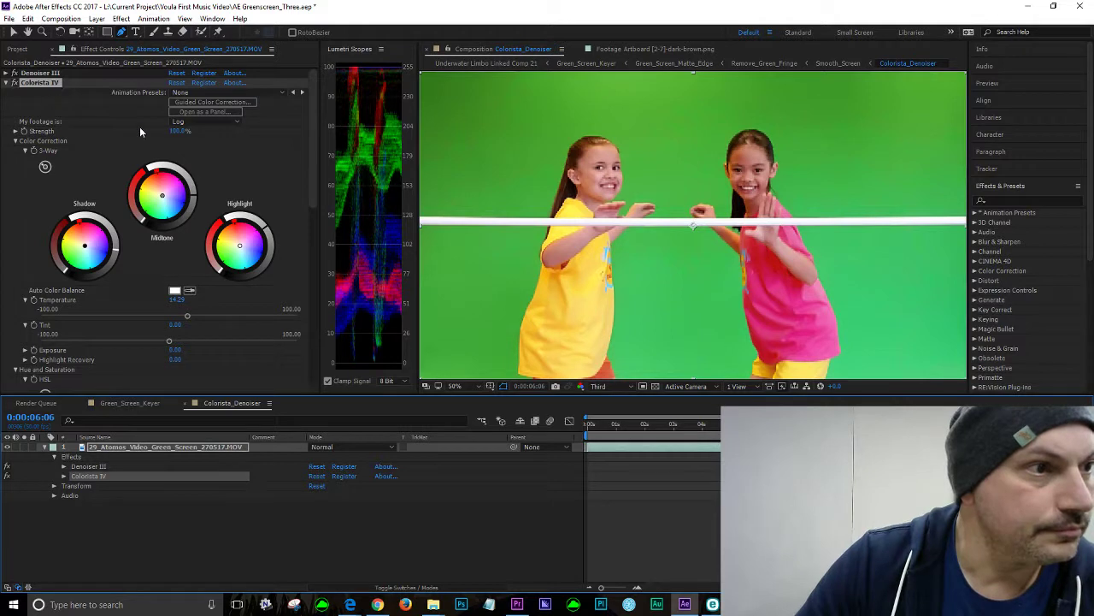
click(168, 560)
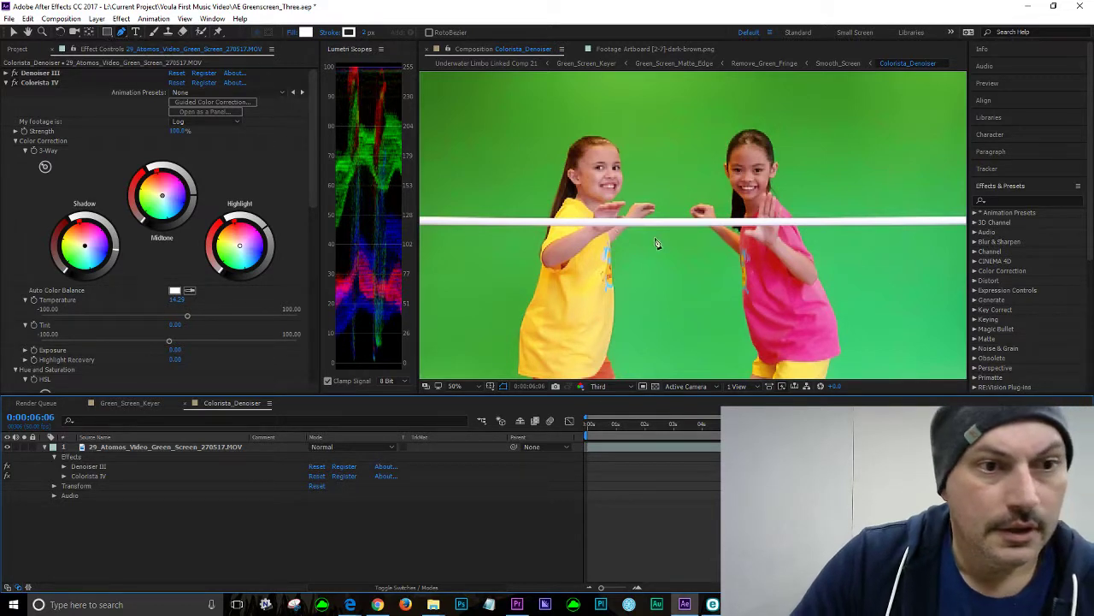
With Colorista IV selected and expanded, draw a closed mask over the face of the girl in the yellow shirt
click(88, 477)
click(65, 476)
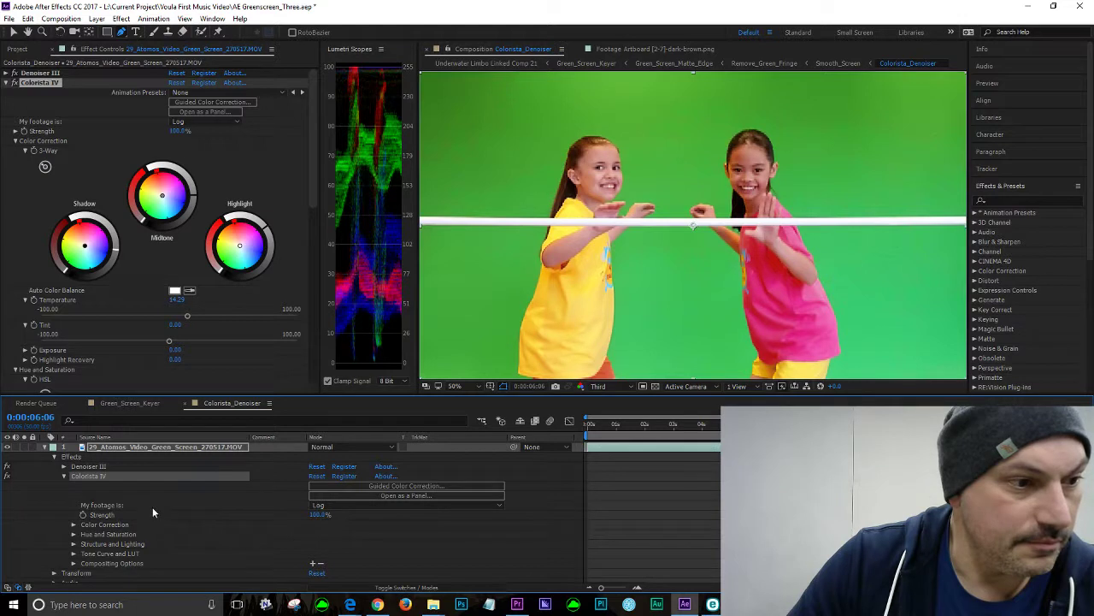
scroll(153, 512, down, 1)
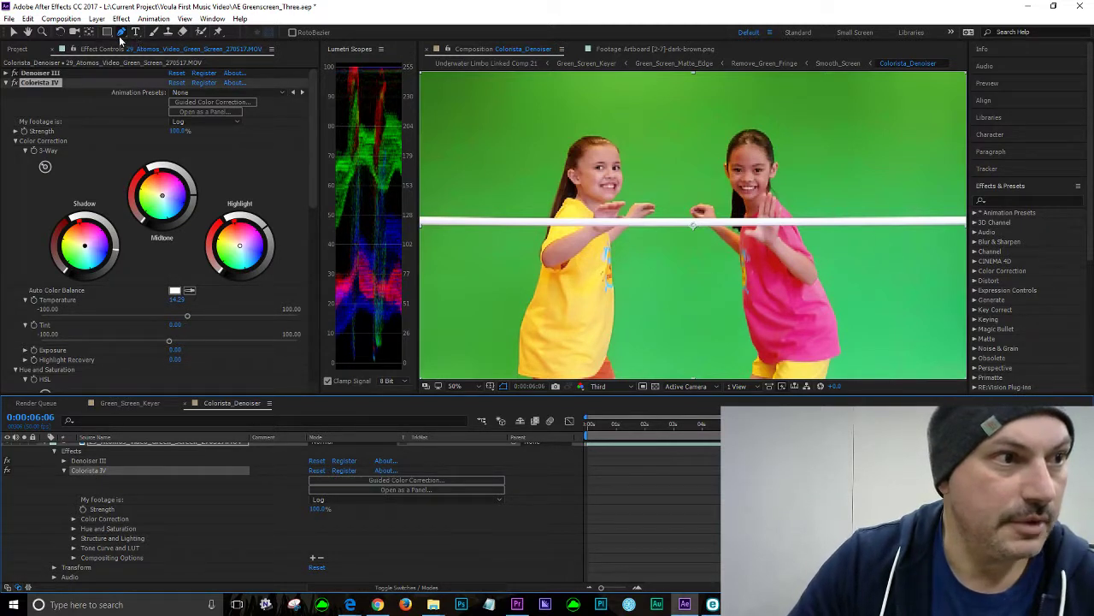
click(594, 154)
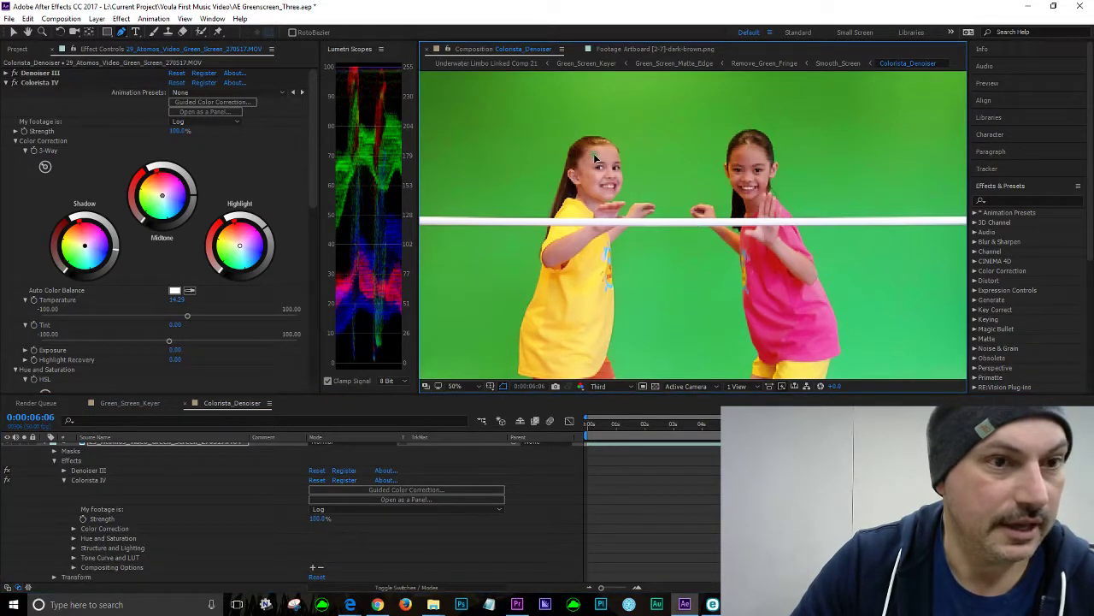
click(618, 164)
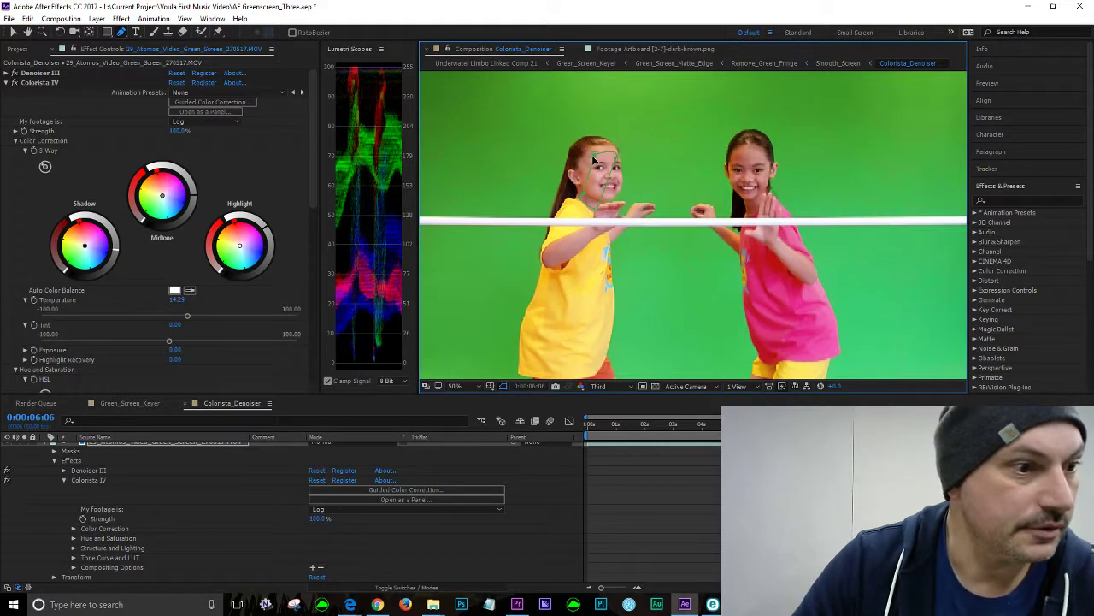
Expand the new face mask's properties in the layer and select the mask
click(54, 452)
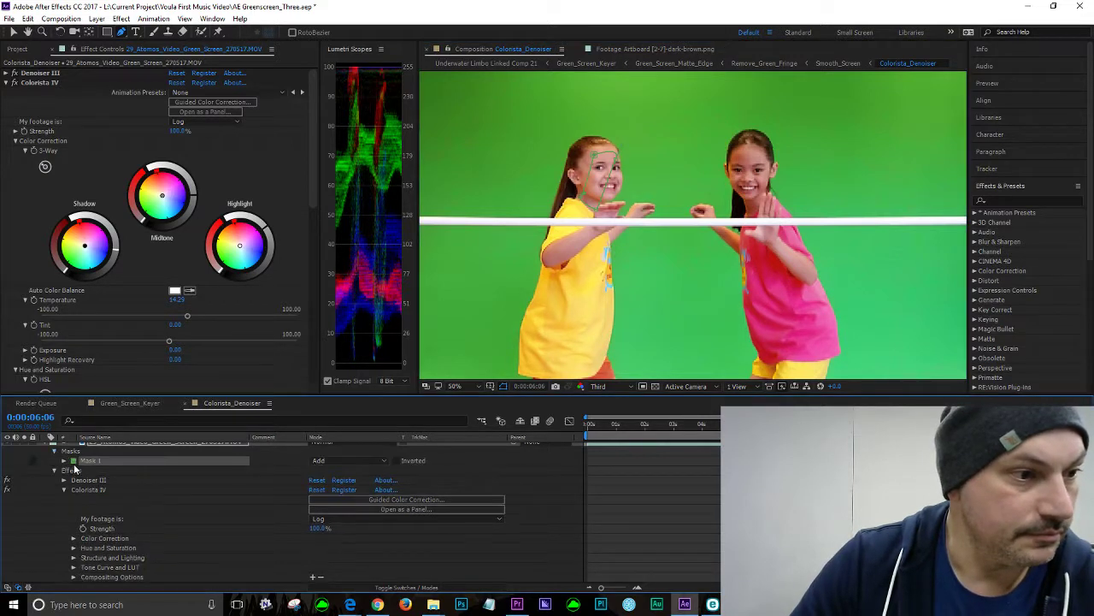
click(34, 462)
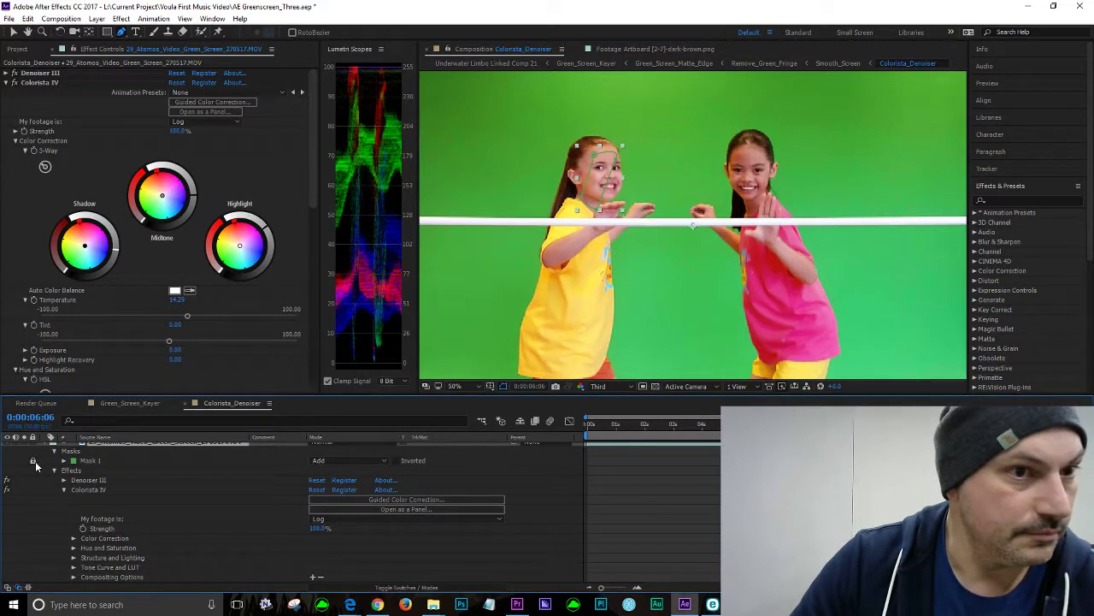
click(66, 470)
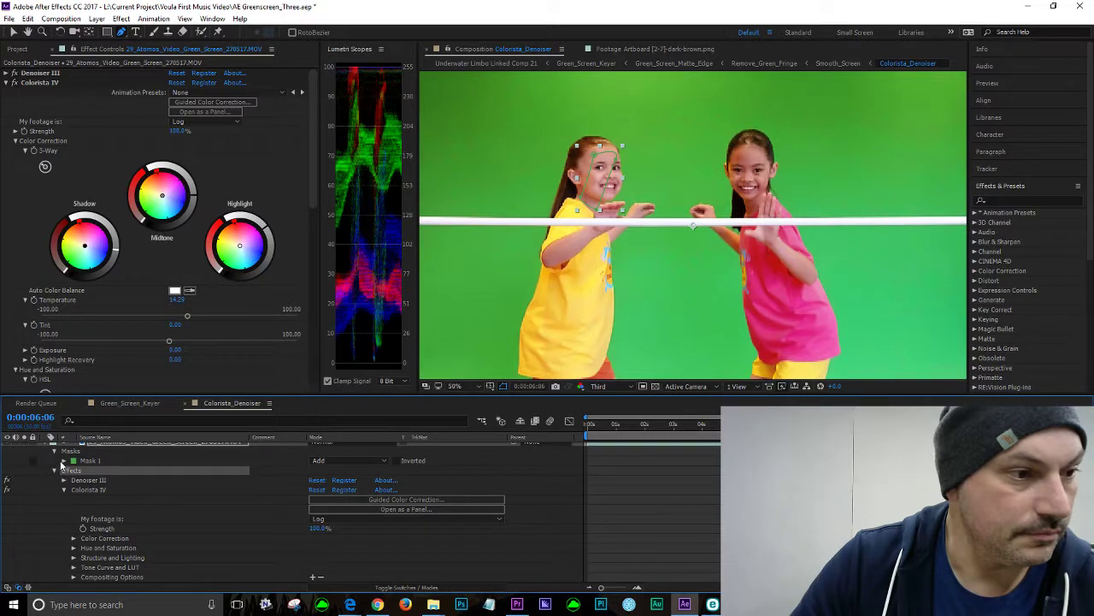
click(64, 461)
click(90, 461)
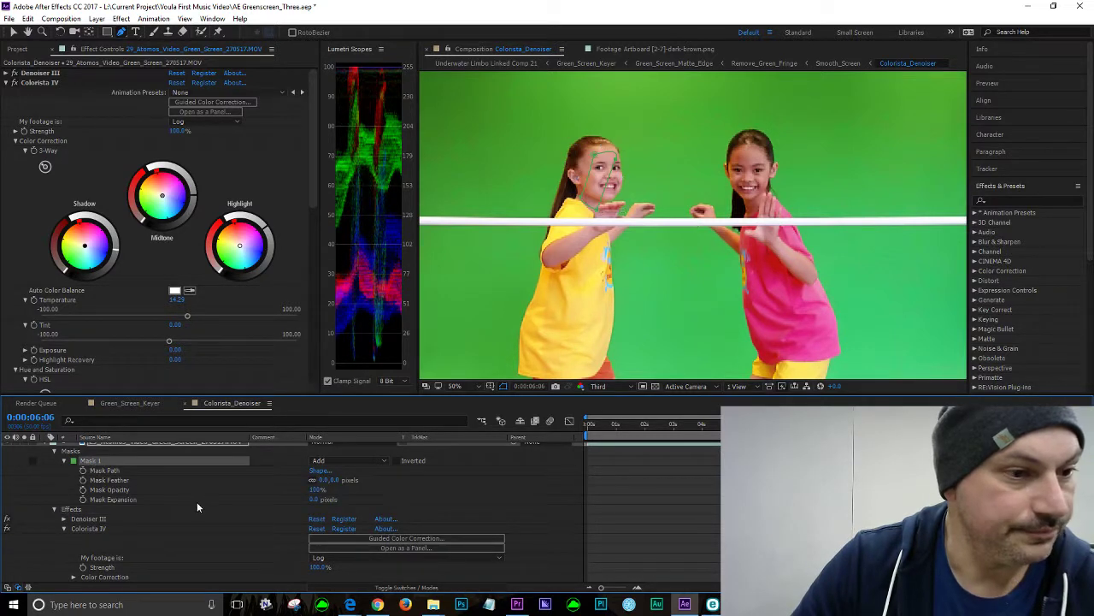
click(608, 214)
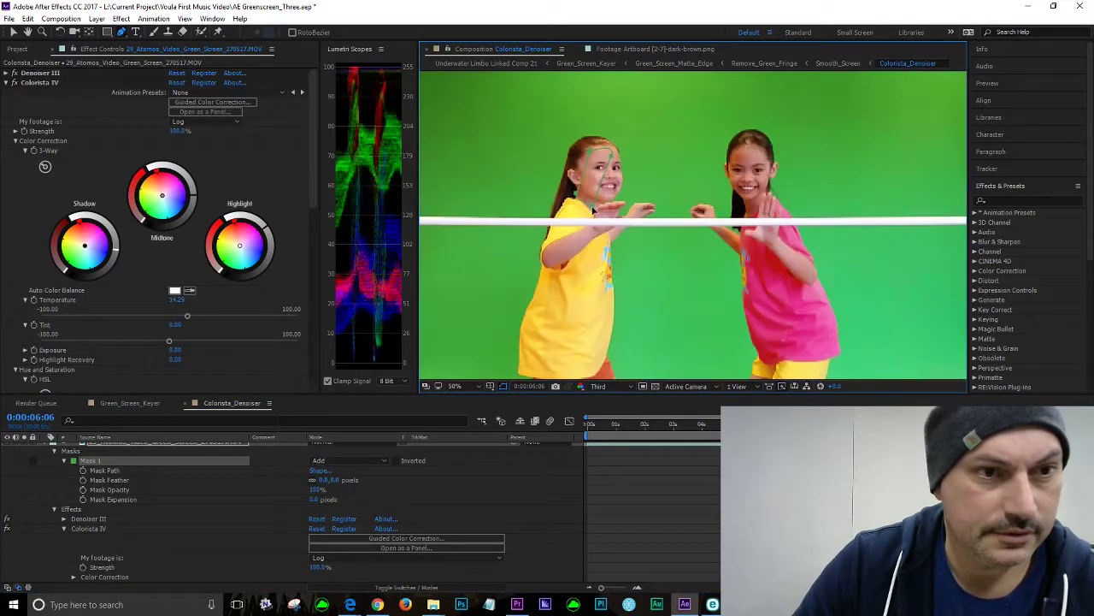
click(593, 211)
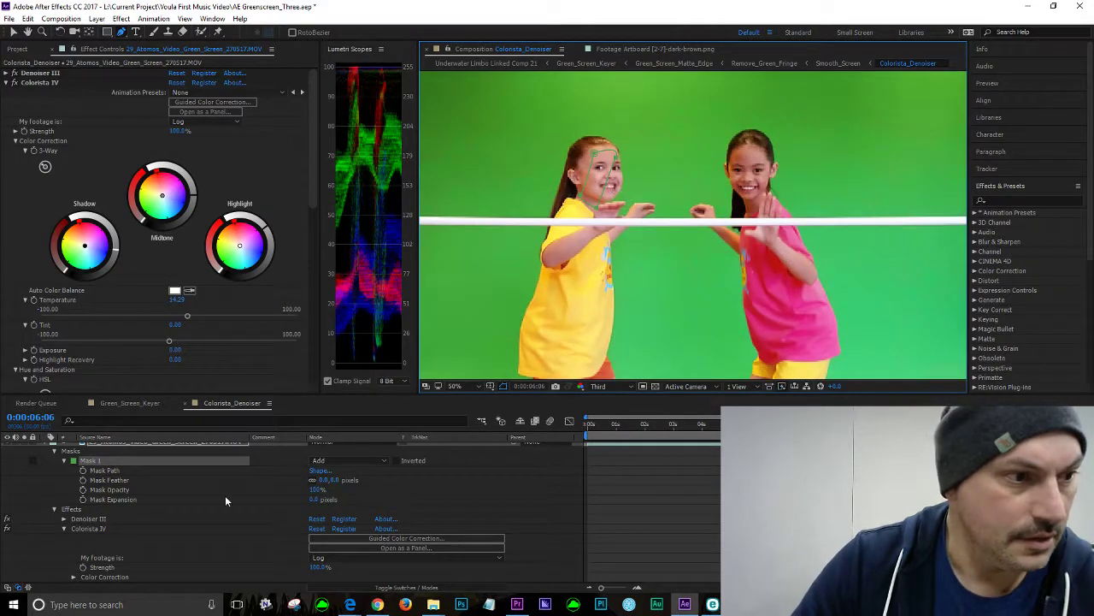
Turn off the Denoiser III effect on the footage layer and widen the Lumetri Scopes display
scroll(191, 525, up, 1)
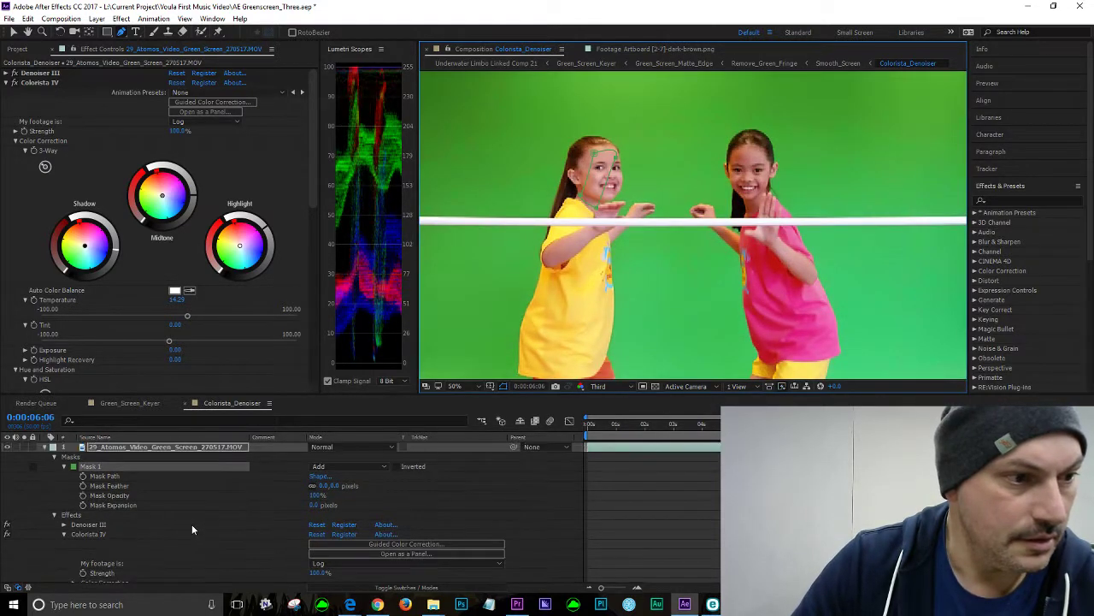
scroll(198, 519, down, 3)
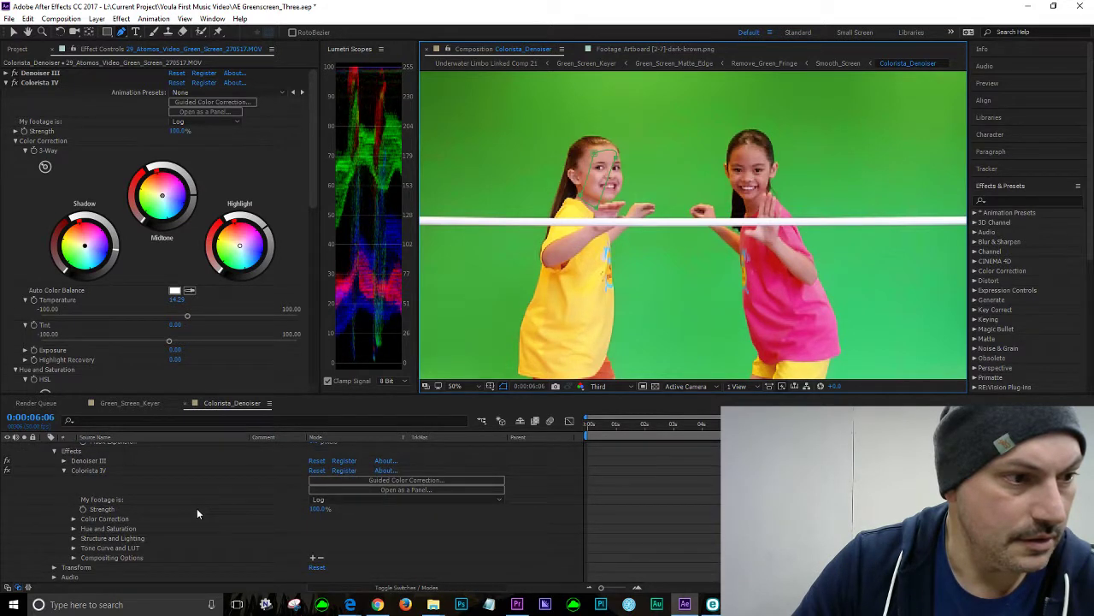
click(7, 464)
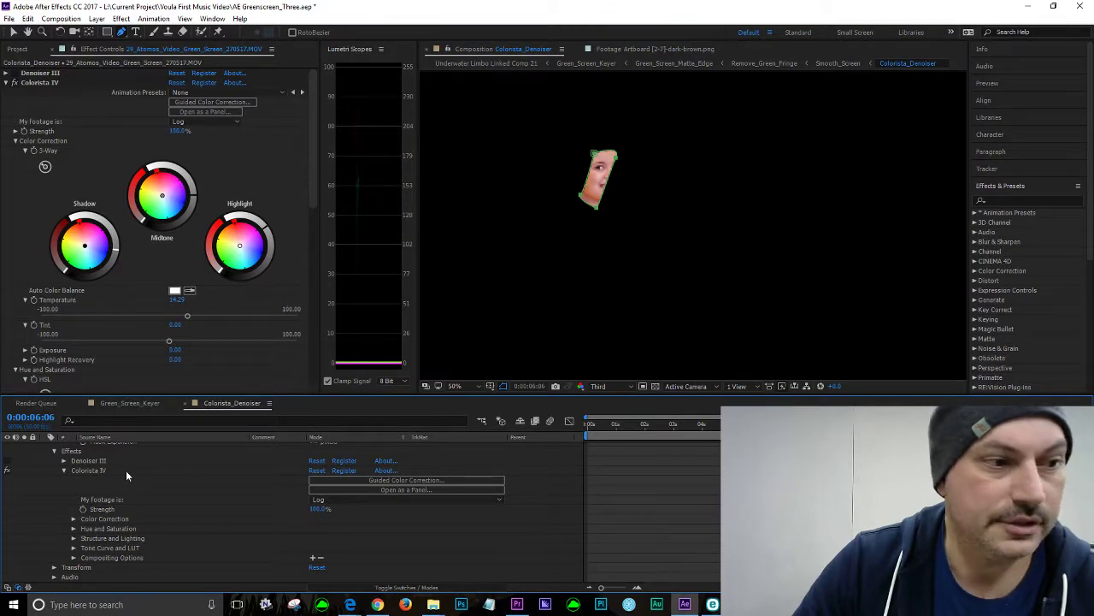
click(600, 214)
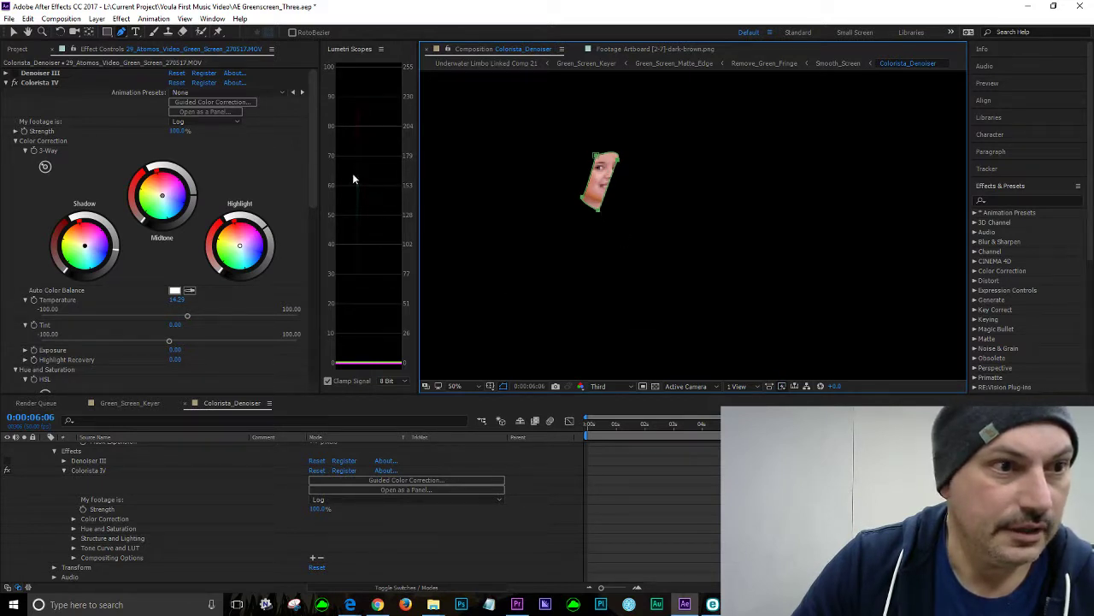
drag(320, 181, 127, 169)
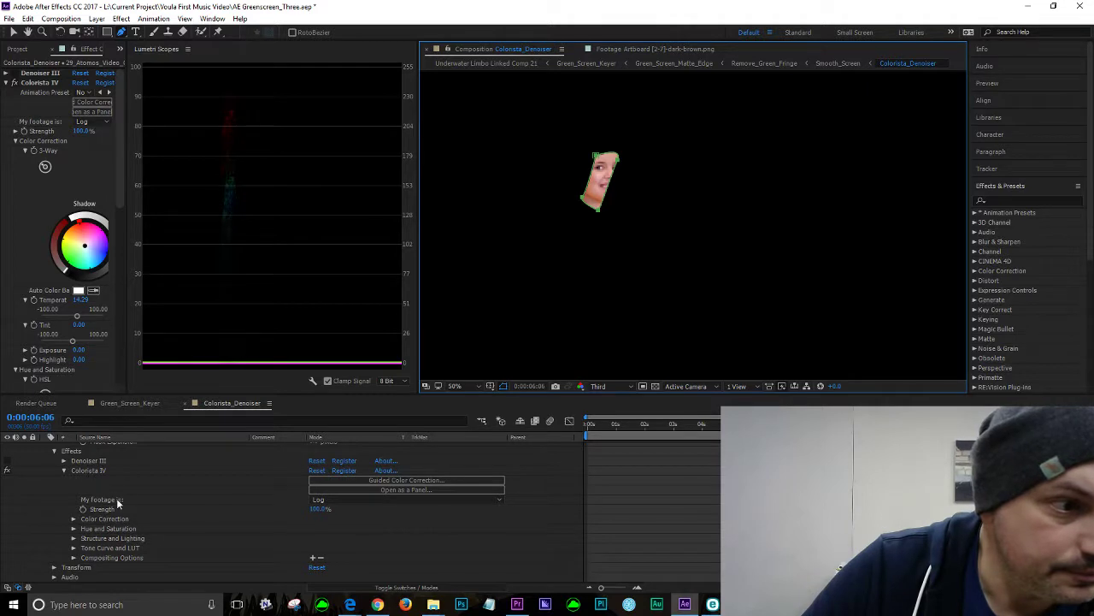
Select the face mask's path, try to adjust its lower-left point with the Pen tool, and undo the stray mask
scroll(116, 498, up, 3)
click(91, 469)
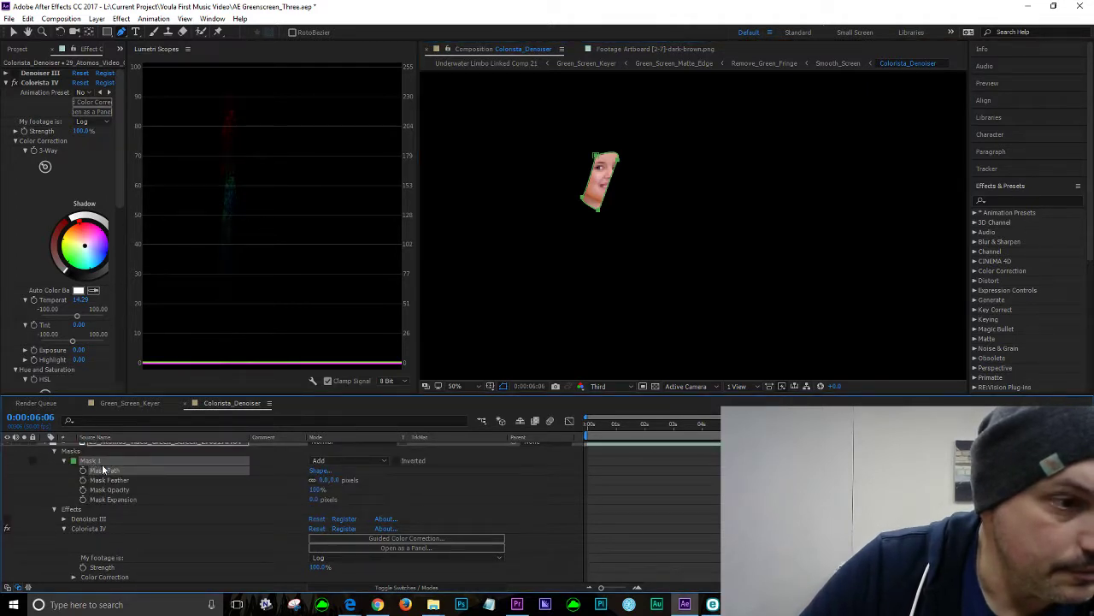
click(584, 199)
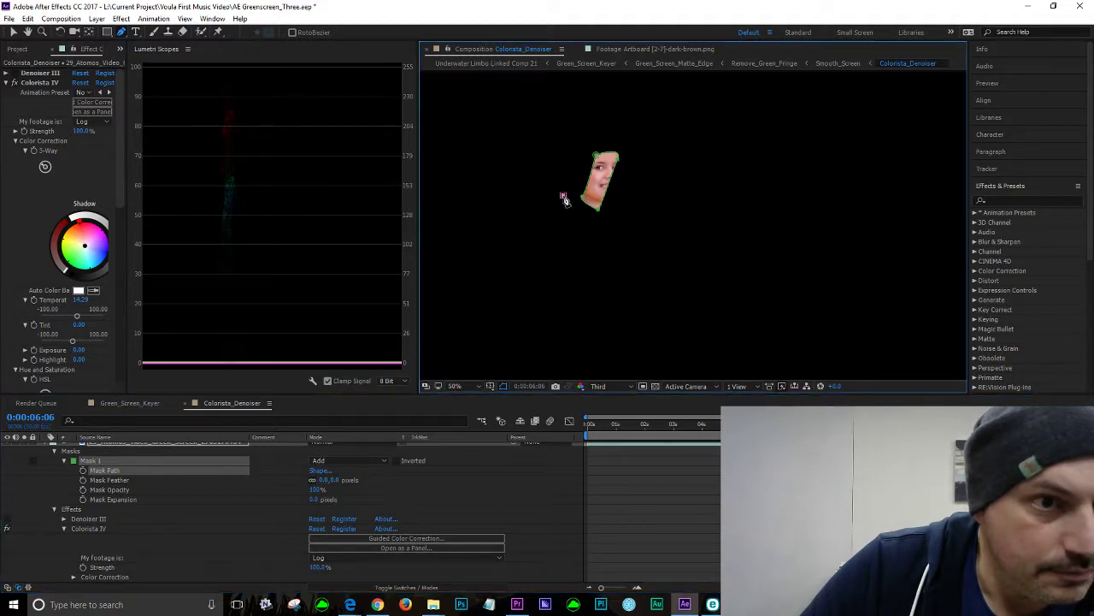
click(564, 199)
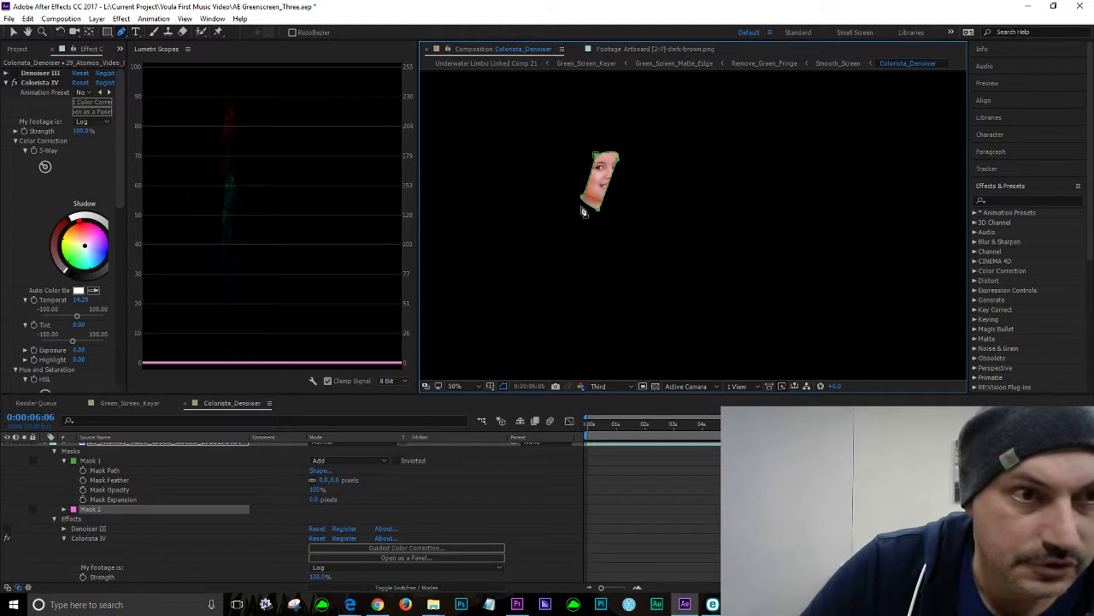
key(ctrl+z)
Use the Selection tool to pull the face mask's upper-left point outward so the mask covers more of the forehead
click(14, 33)
drag(580, 198, 581, 200)
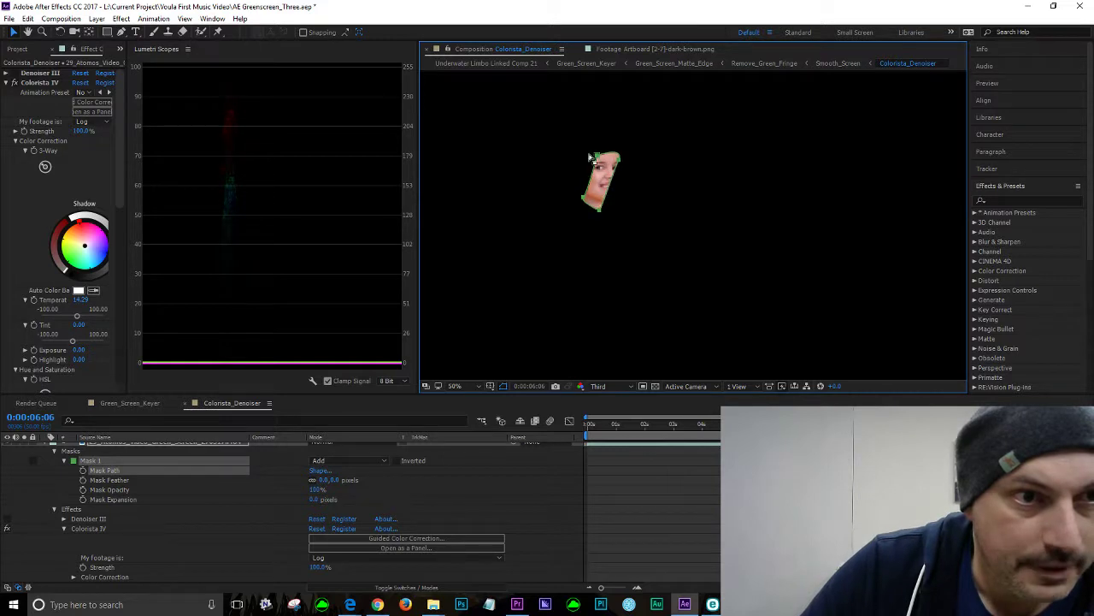
double_click(592, 158)
double_click(599, 160)
mouse_move(599, 160)
mouse_down()
mouse_move(573, 152)
mouse_move(582, 157)
mouse_up()
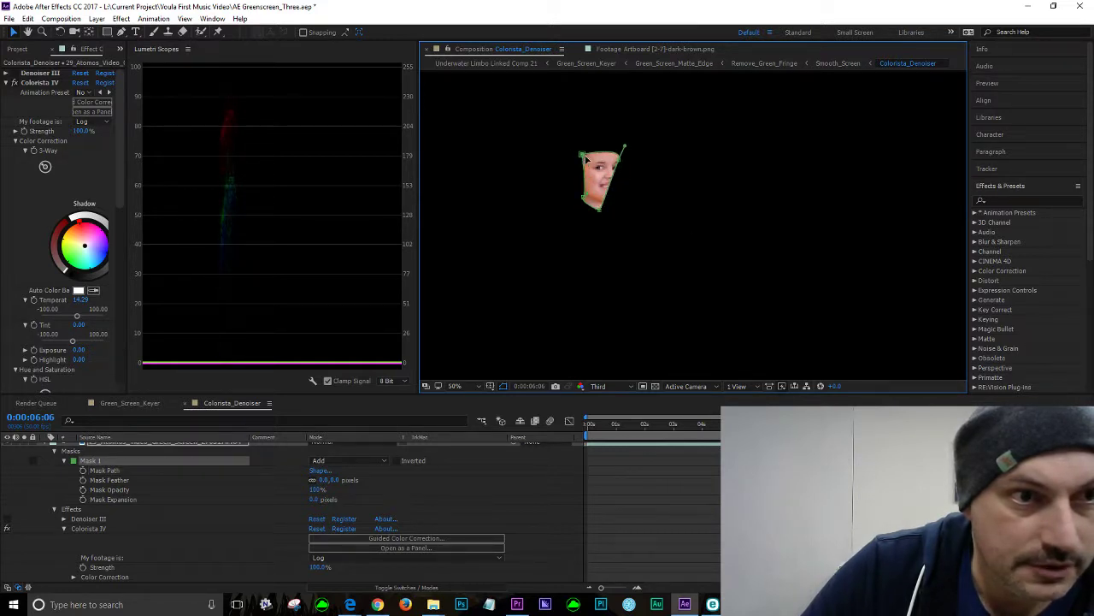
Pull in the face mask's upper-right point and reshape the curve at its bottom point to follow the girl's cheek and chin
mouse_move(622, 163)
mouse_down()
mouse_move(637, 169)
mouse_move(618, 169)
mouse_up()
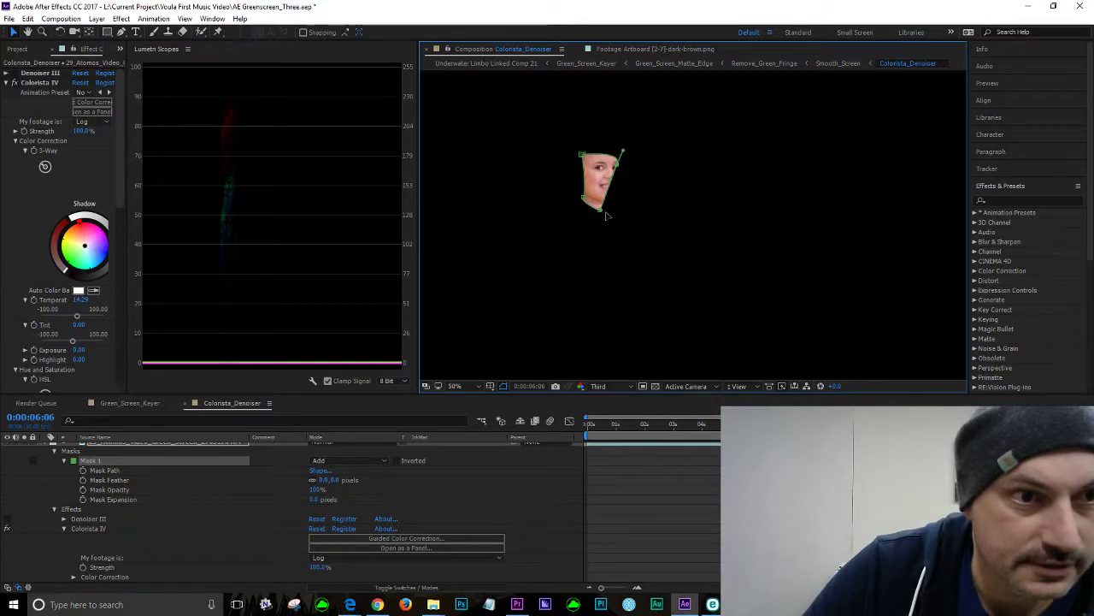
drag(603, 216, 577, 204)
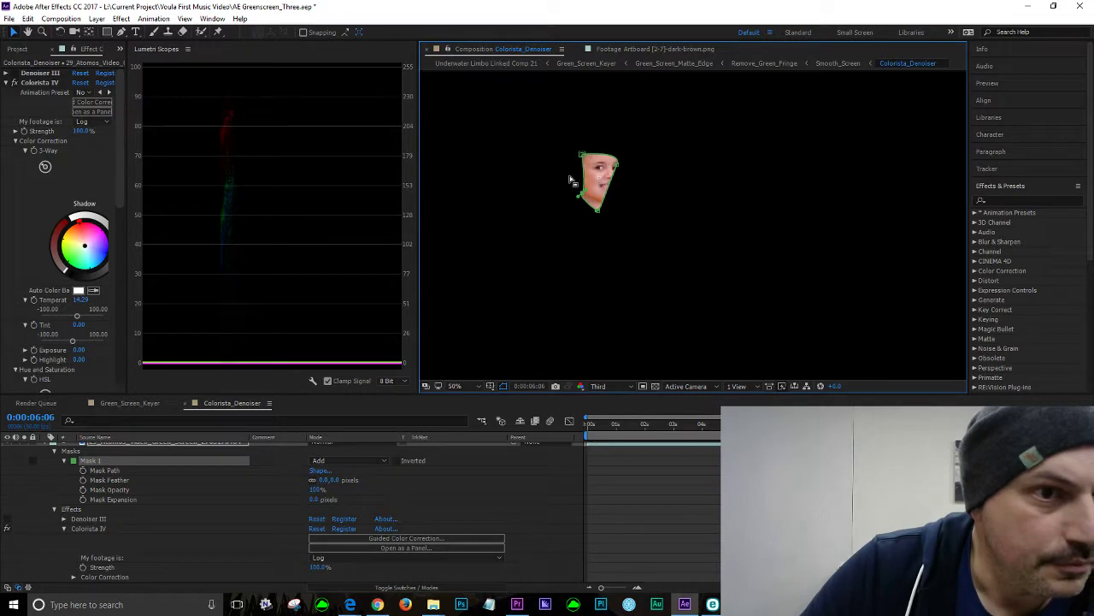
click(555, 178)
mouse_move(605, 176)
mouse_down()
mouse_move(565, 187)
mouse_move(596, 208)
mouse_move(607, 179)
mouse_up()
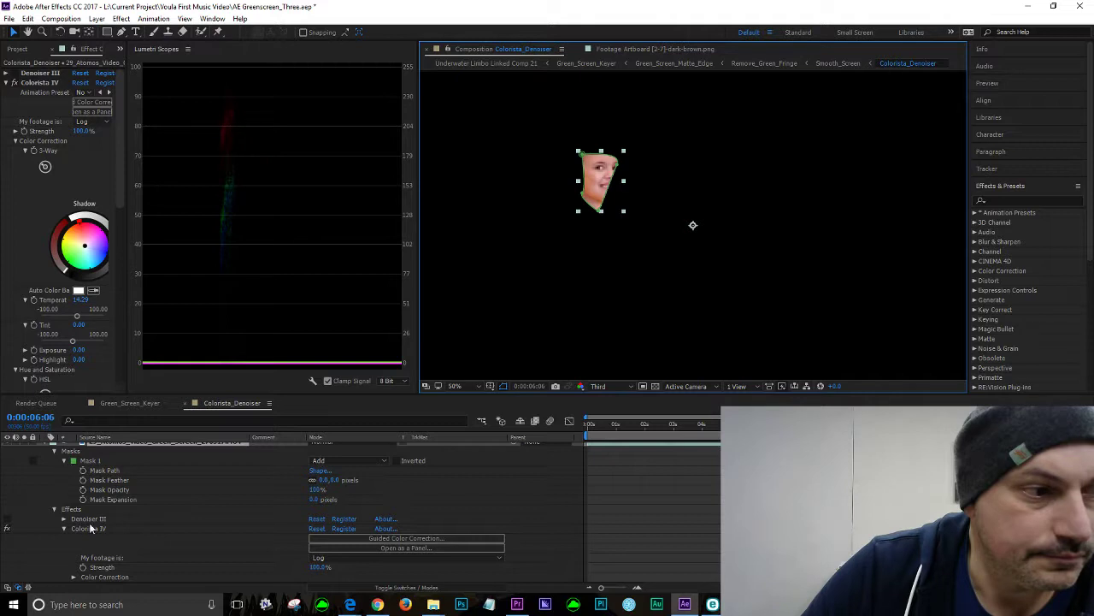
Move the current time to 0:00:04:42 with Denoiser III switched on to see the full frame, and turn the effect off again
click(8, 523)
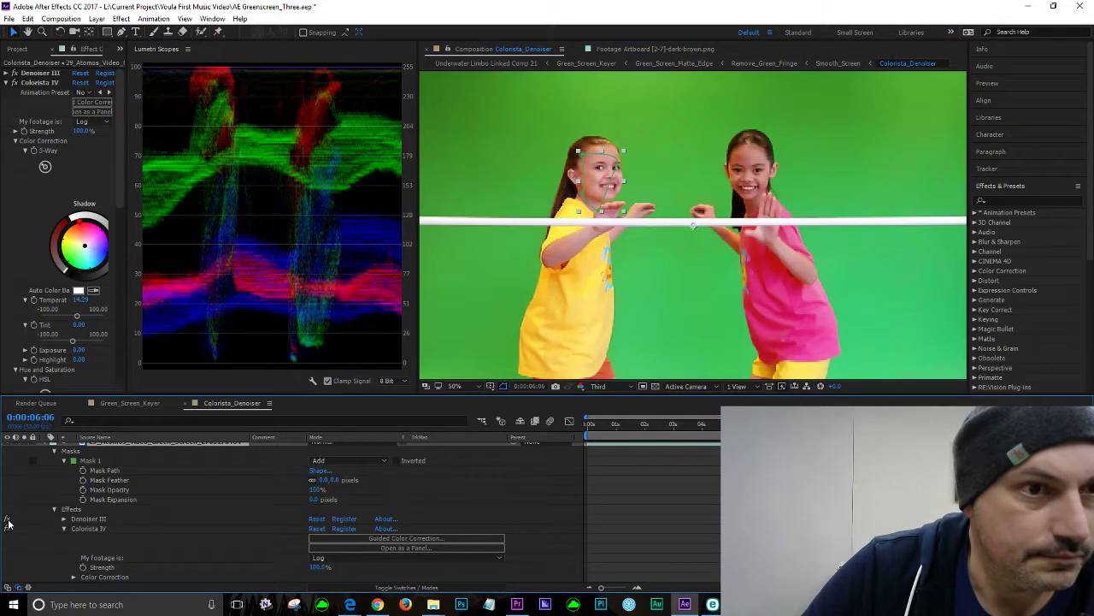
click(674, 425)
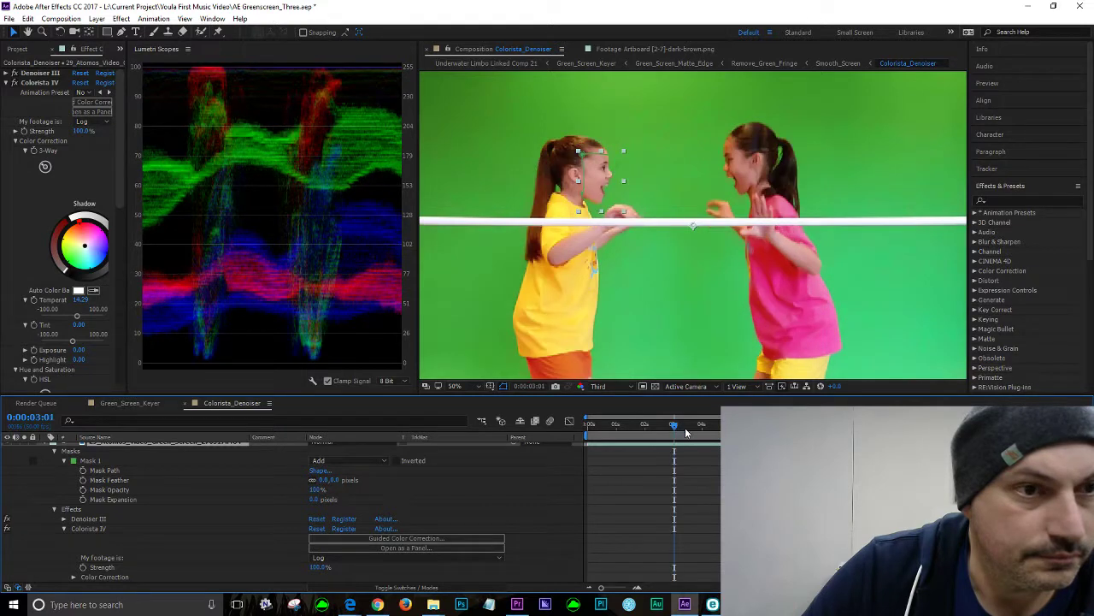
drag(674, 425, 725, 427)
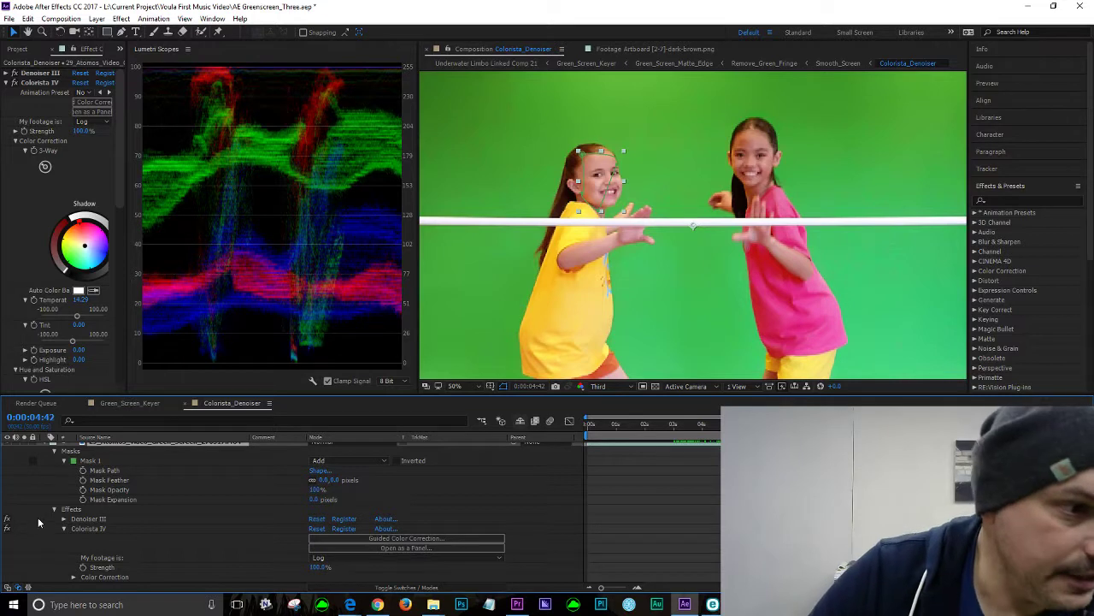
click(7, 522)
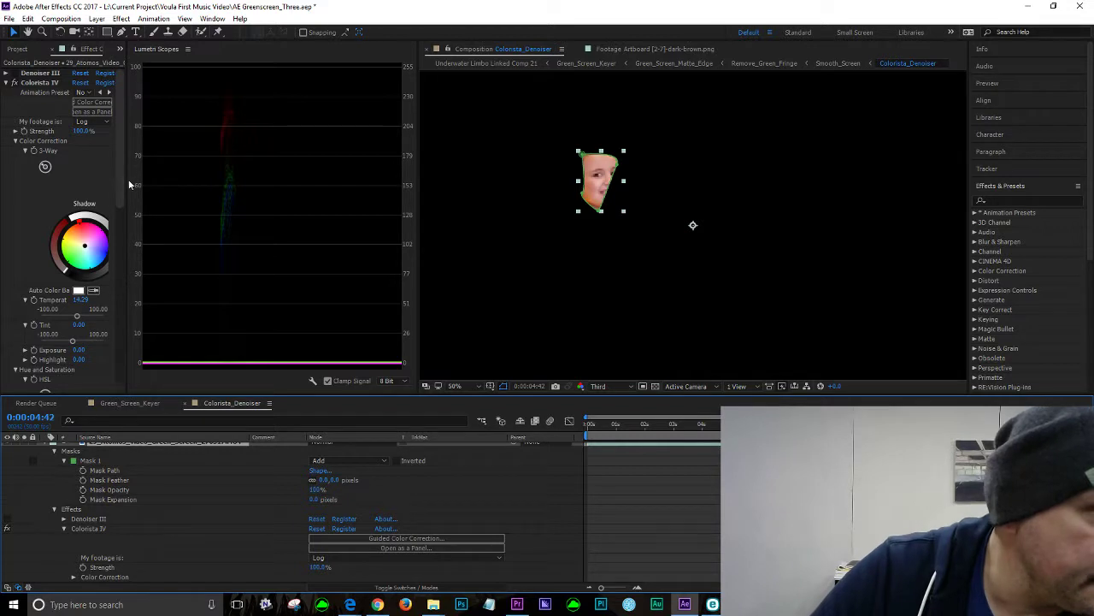
Enlarge the effect controls and Lumetri Scopes displays and bring Colorista IV's Hue and Saturation wheels into view
drag(128, 180, 315, 200)
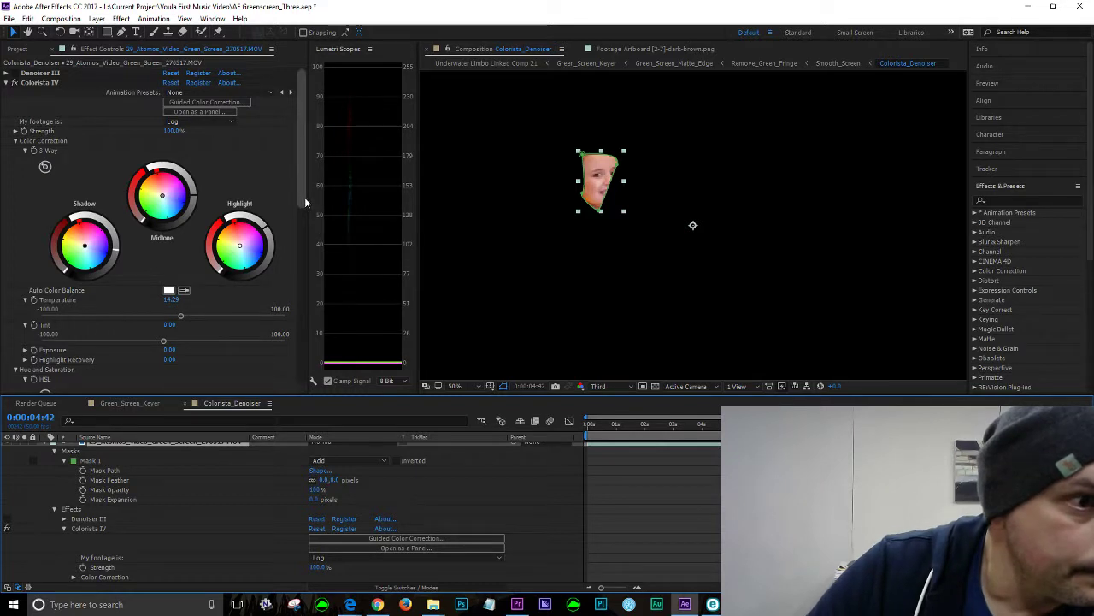
drag(306, 197, 317, 68)
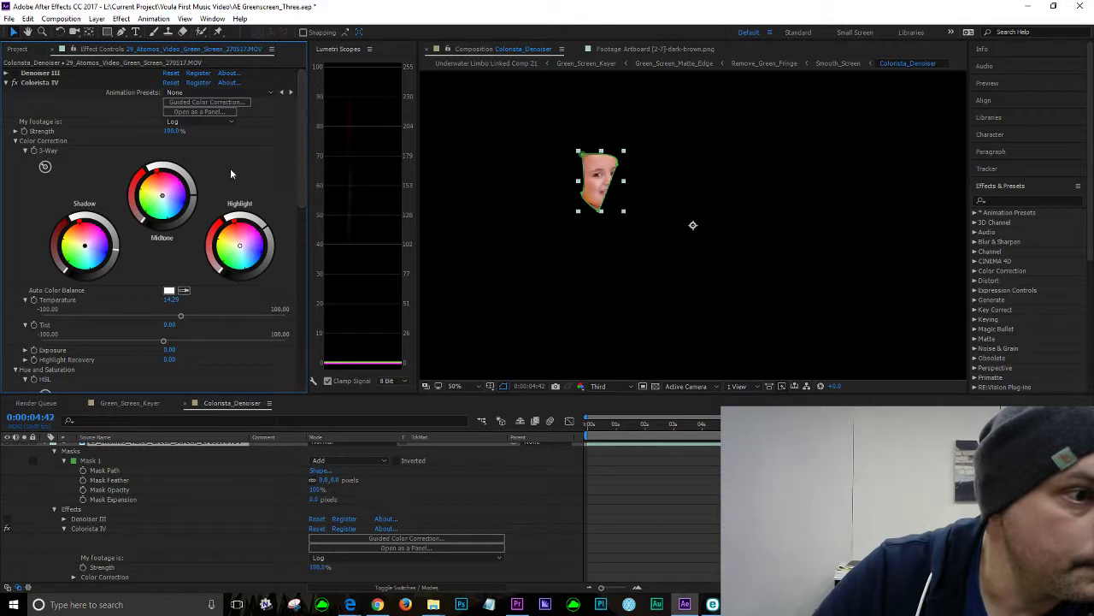
drag(299, 184, 317, 201)
scroll(306, 194, down, 5)
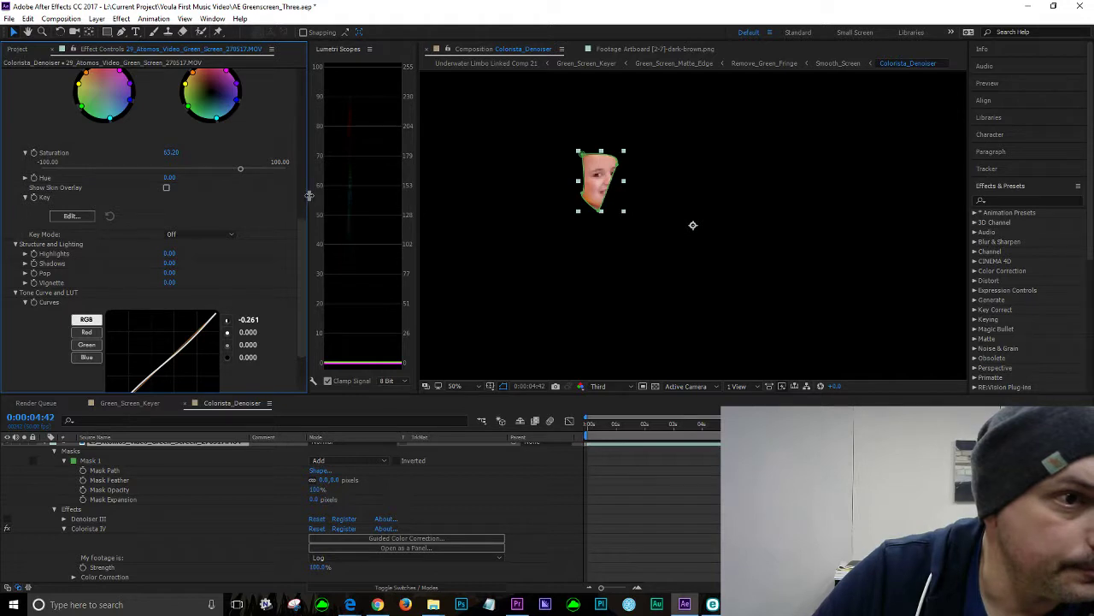
drag(418, 206, 636, 246)
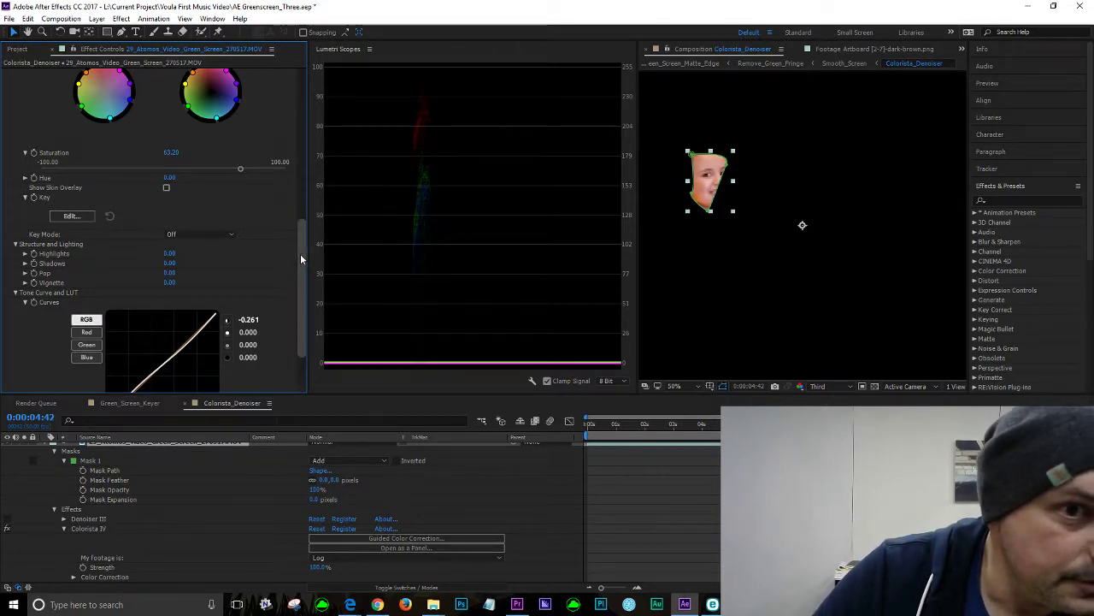
drag(300, 253, 308, 230)
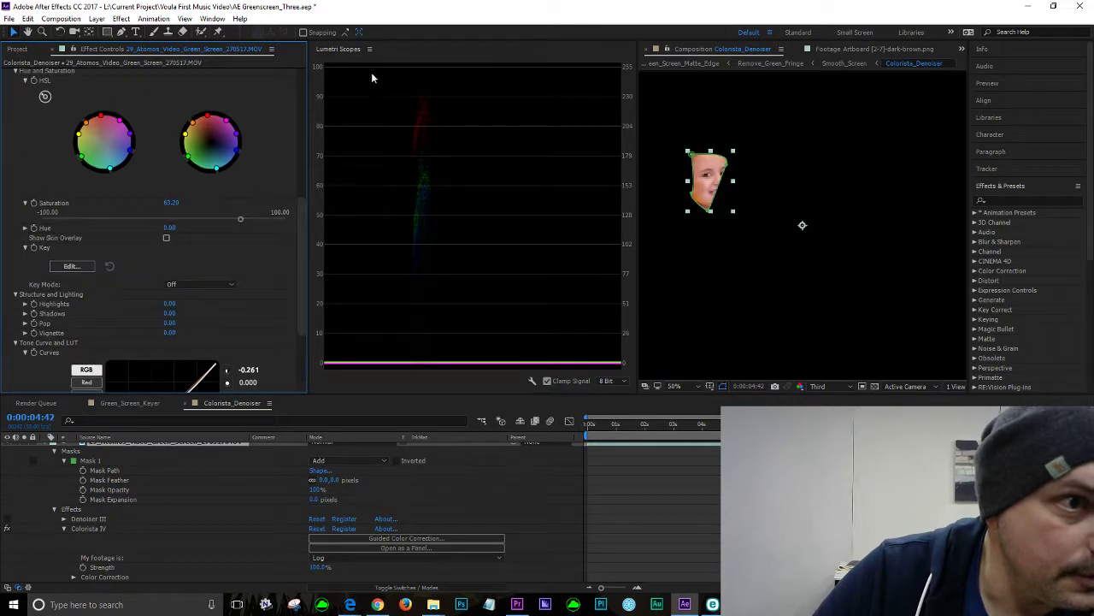
Replace the Waveform (RGB) scope with Vectorscope YUV in Lumetri Scopes
click(531, 380)
click(583, 397)
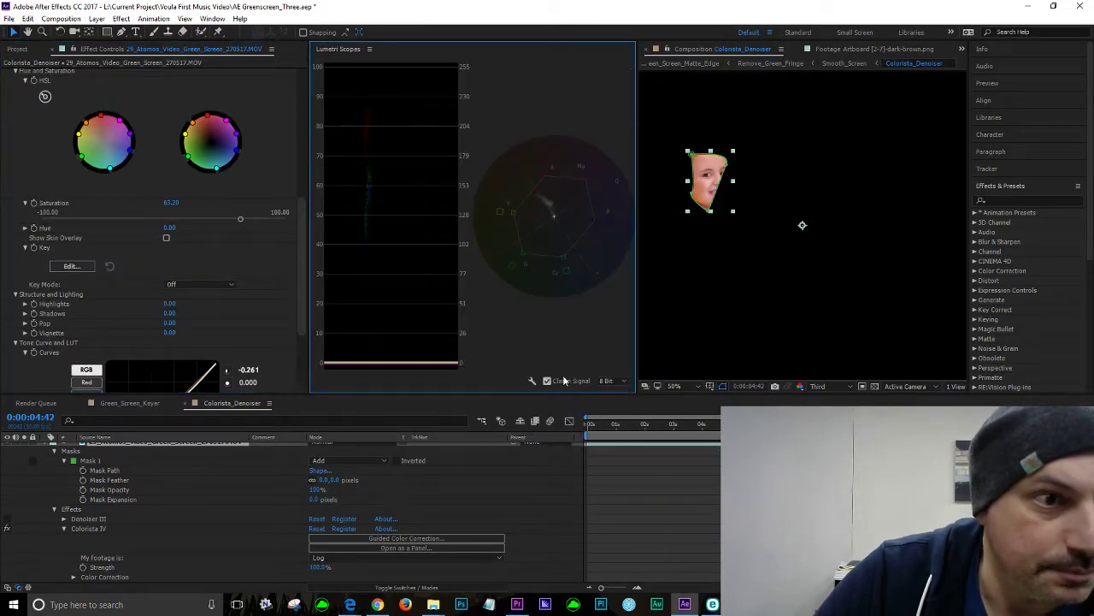
click(531, 382)
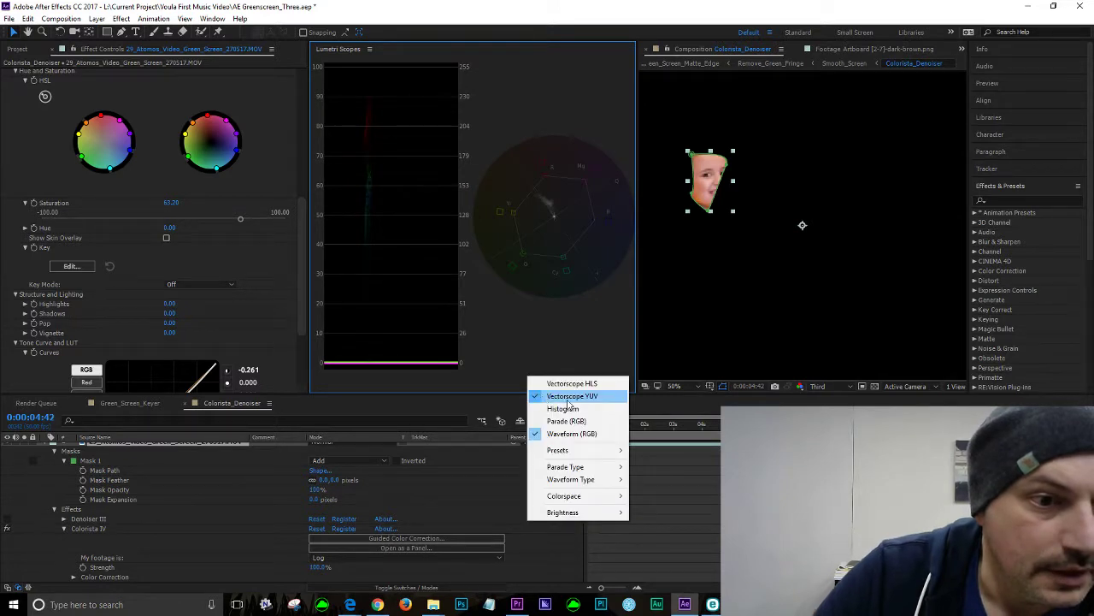
click(567, 435)
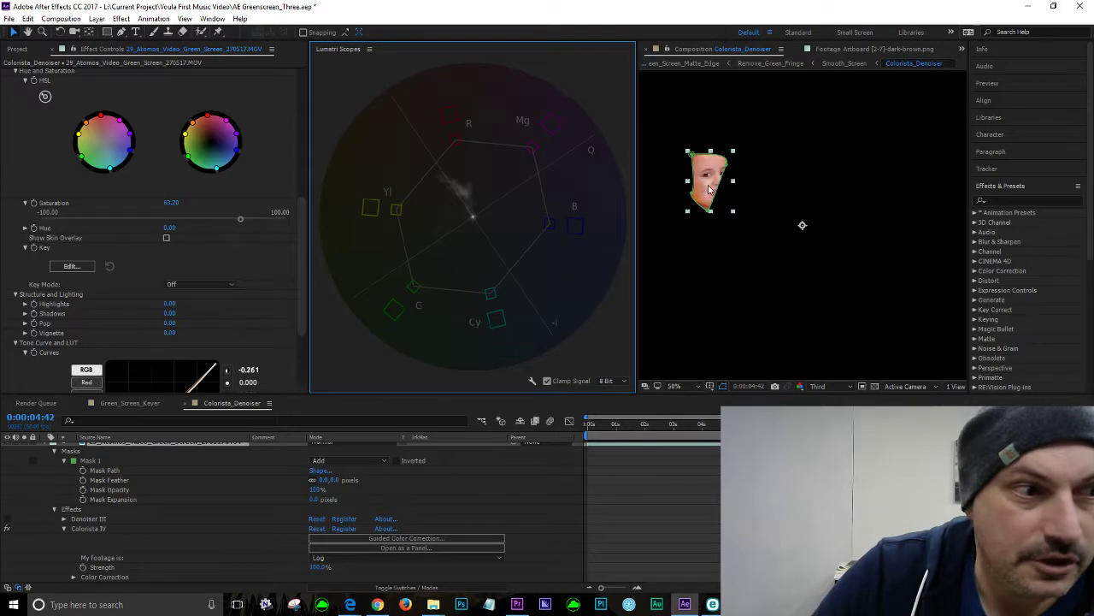
Nudge the red points on Colorista IV's HSL wheels slightly toward orange and enlarge the composition view
drag(300, 232, 316, 216)
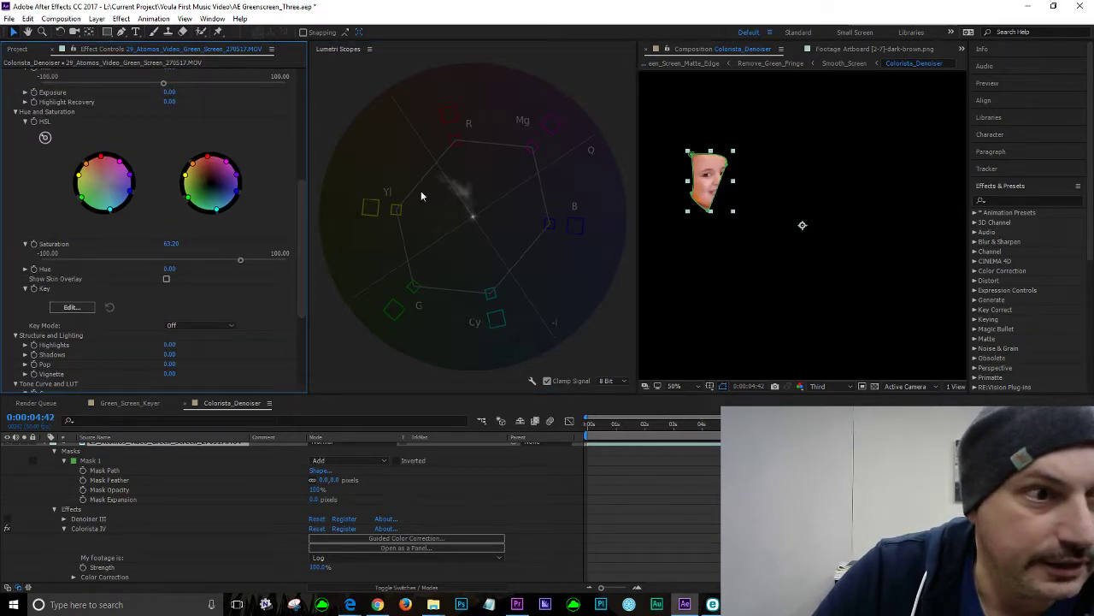
click(190, 160)
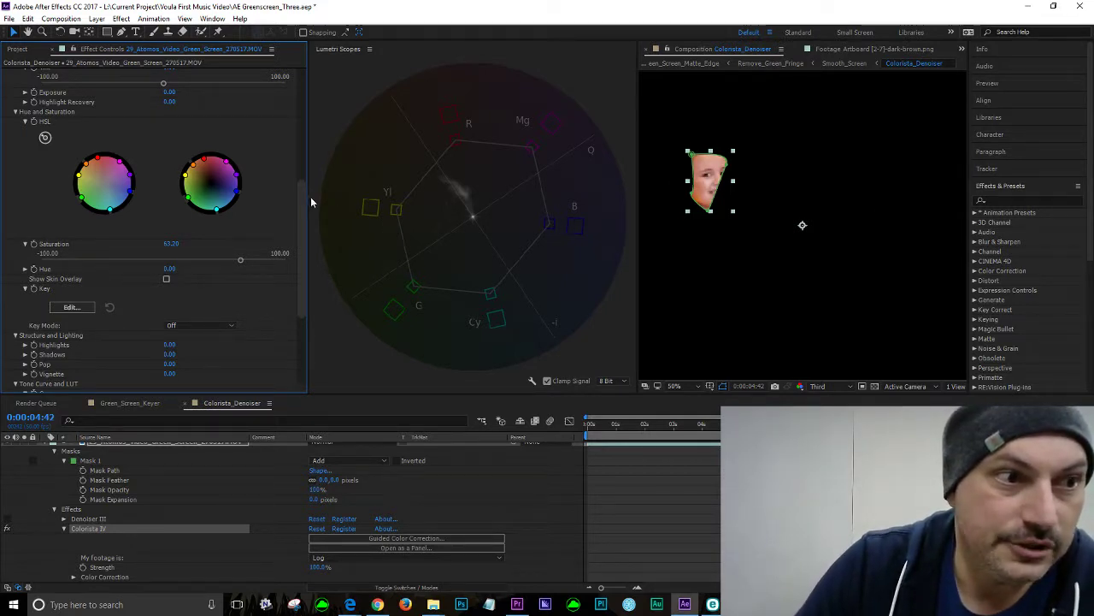
drag(311, 203, 283, 184)
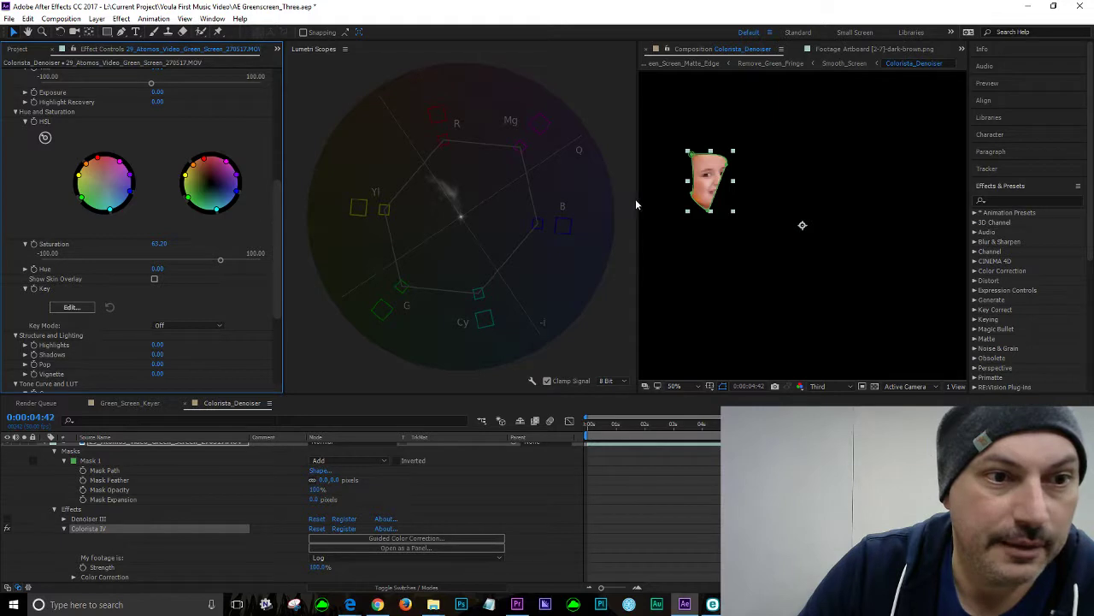
drag(640, 200, 485, 200)
Turn the Denoiser III effect back on, select the face mask, and try to move it as a whole
click(8, 519)
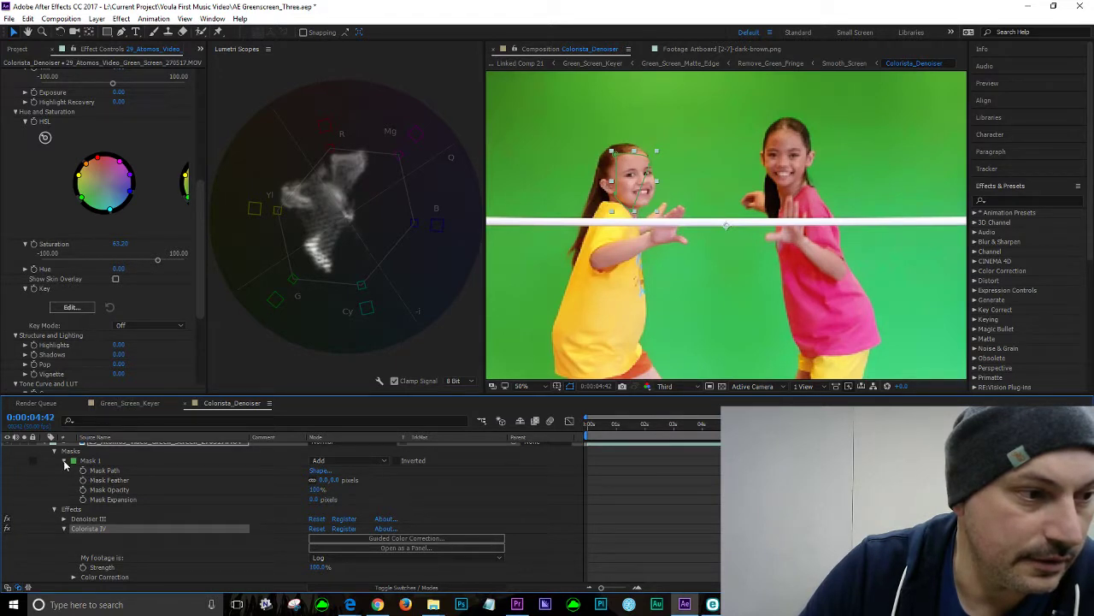
click(86, 463)
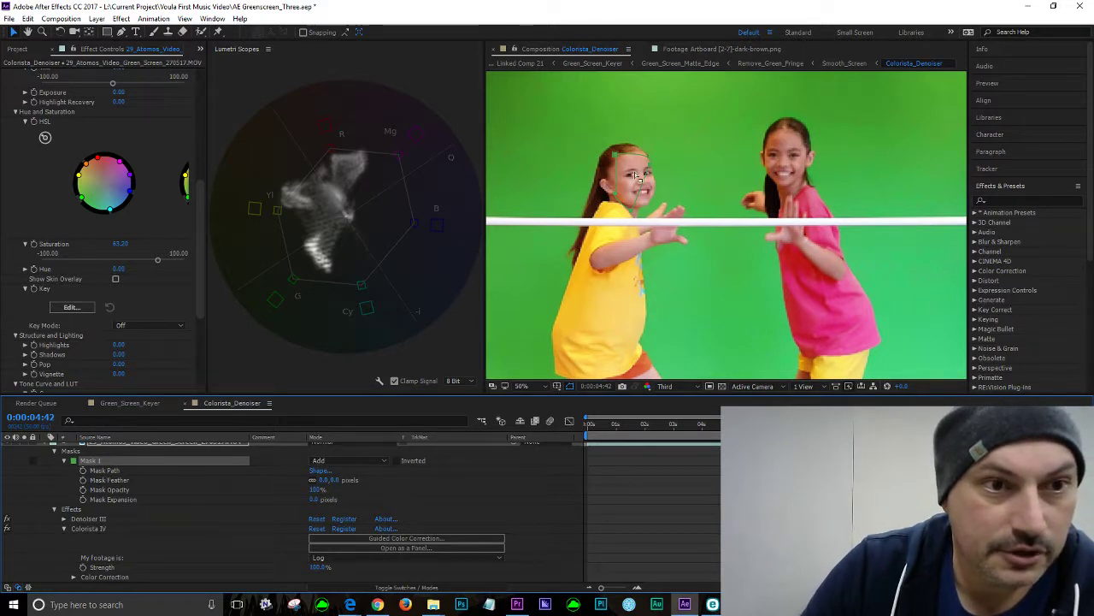
drag(641, 175, 662, 192)
double_click(649, 190)
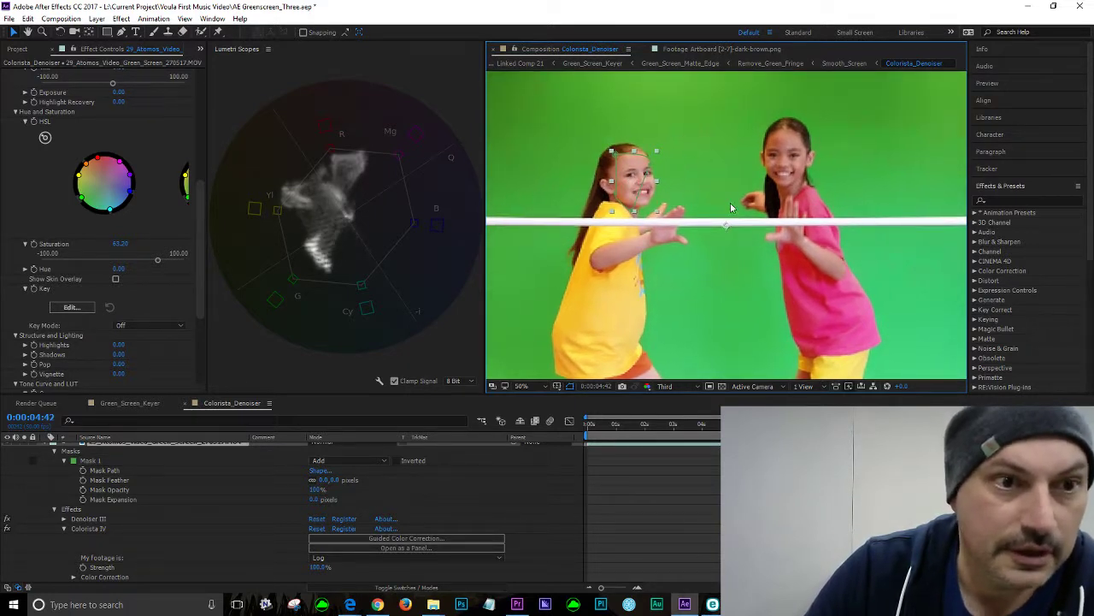
scroll(721, 200, down, 3)
scroll(714, 192, up, 1)
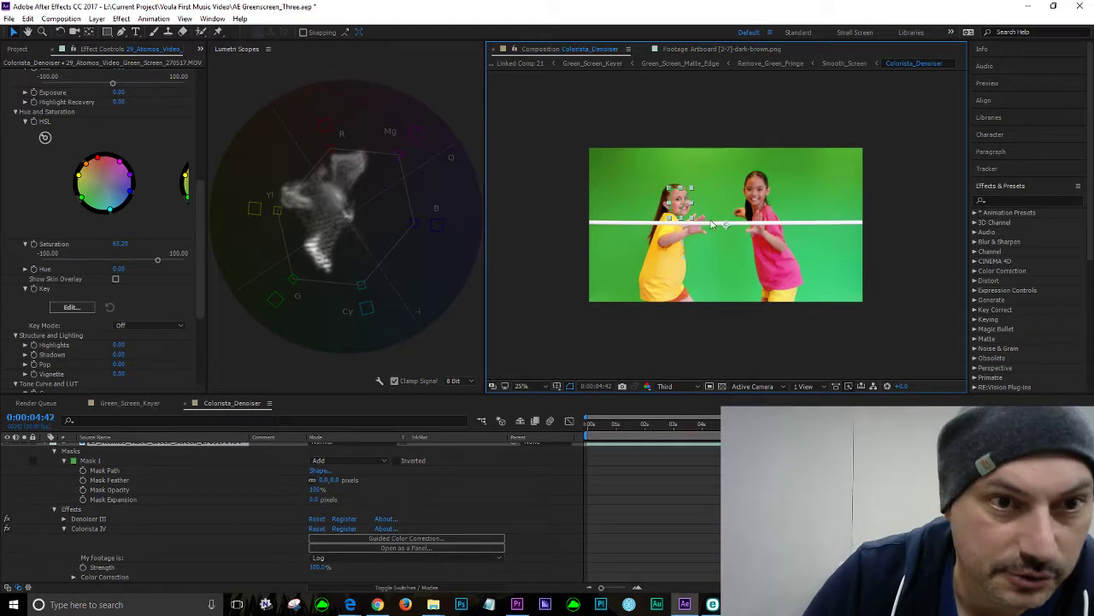
Try again to grab the first girl's face mask, pulling part of its outline down toward her hands
click(608, 109)
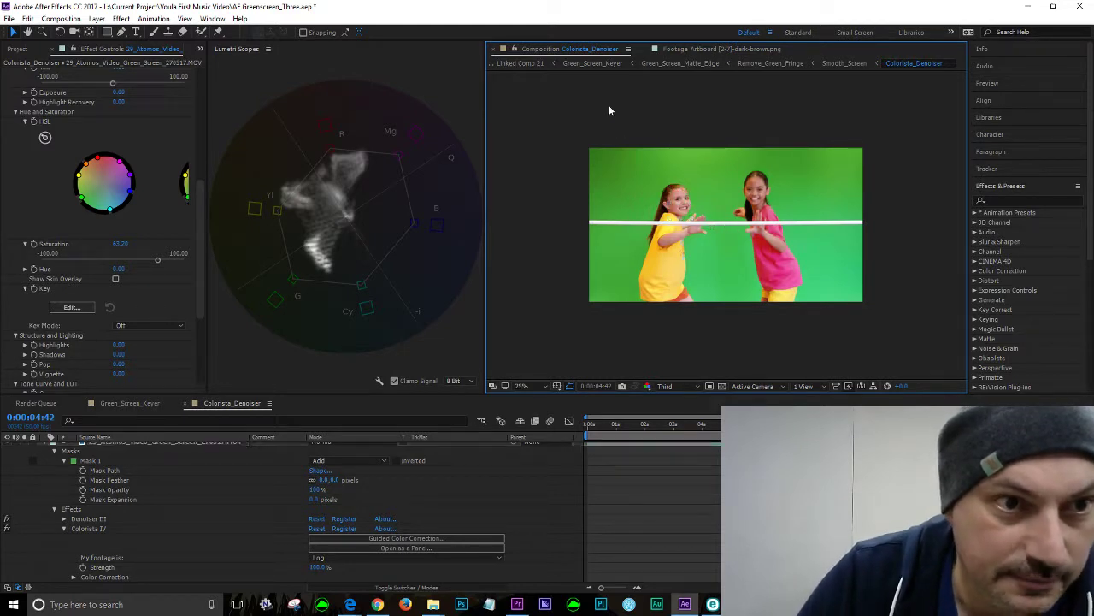
click(686, 209)
mouse_move(684, 210)
mouse_down()
mouse_move(713, 203)
mouse_move(702, 218)
mouse_up()
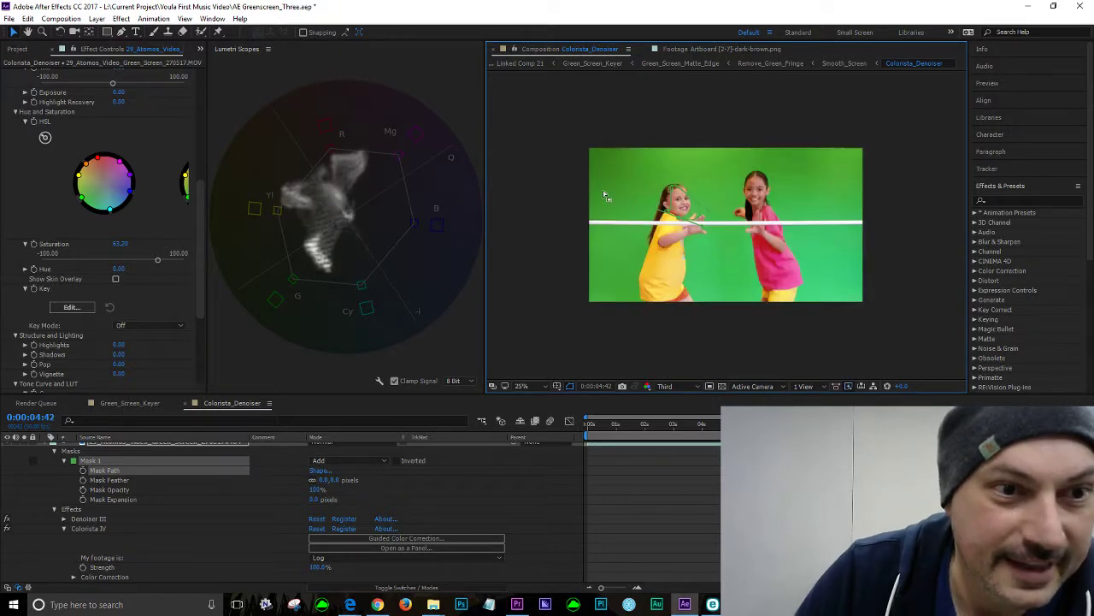
drag(555, 202, 520, 246)
click(684, 208)
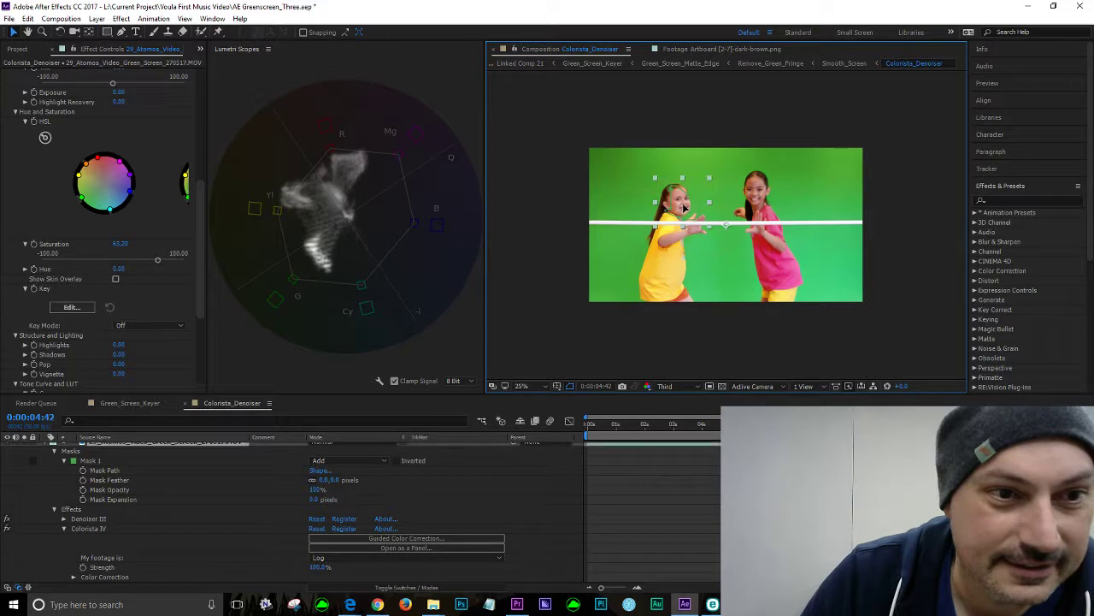
mouse_move(673, 192)
mouse_down()
mouse_move(717, 182)
mouse_move(779, 189)
mouse_move(650, 179)
mouse_move(668, 195)
mouse_up()
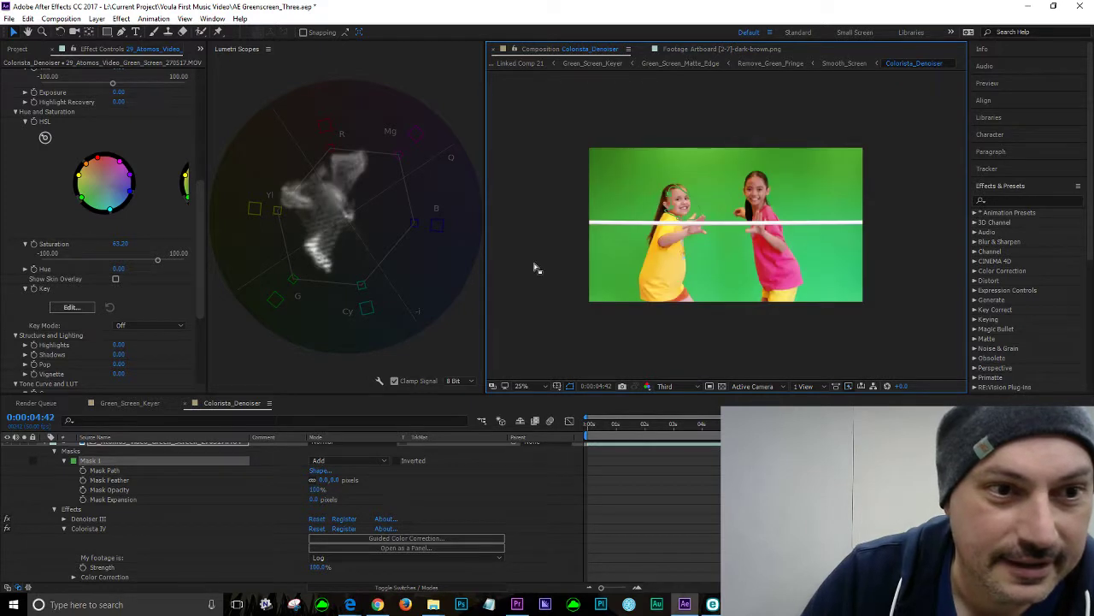
Select Mask 1, move the whole mask onto the second girl's face, and fine-tune its position over her head
click(90, 460)
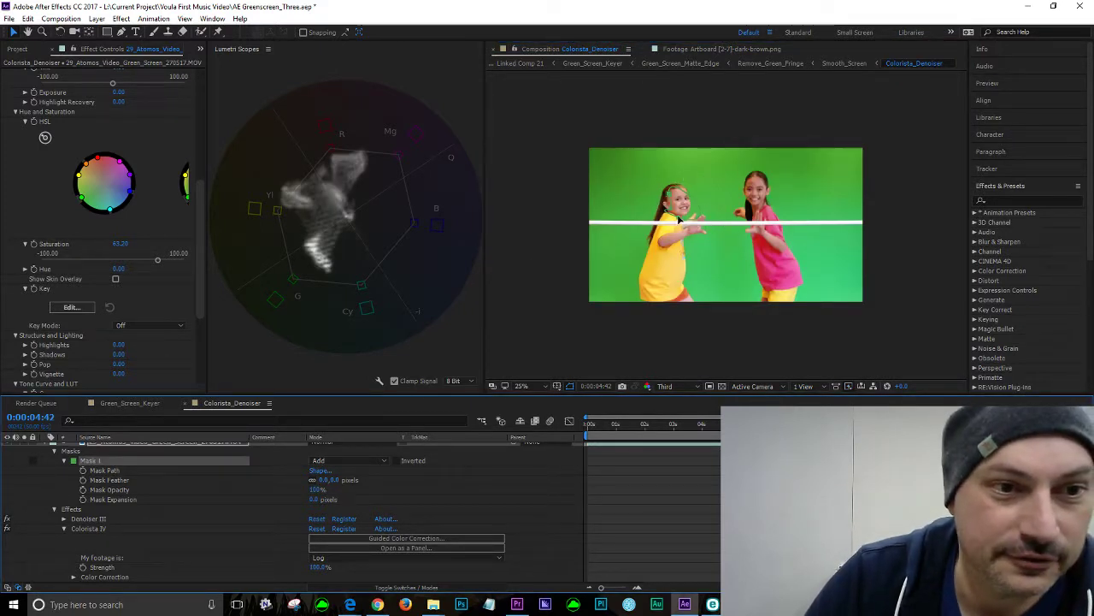
drag(678, 219, 757, 207)
scroll(768, 209, up, 1)
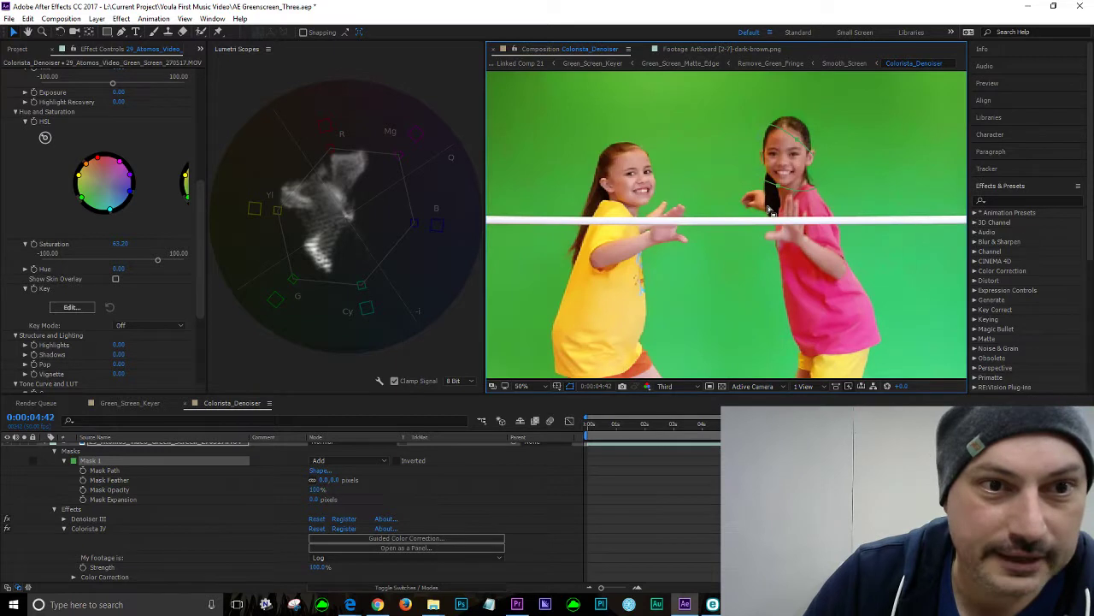
scroll(768, 210, up, 1)
key(h)
drag(877, 133, 777, 212)
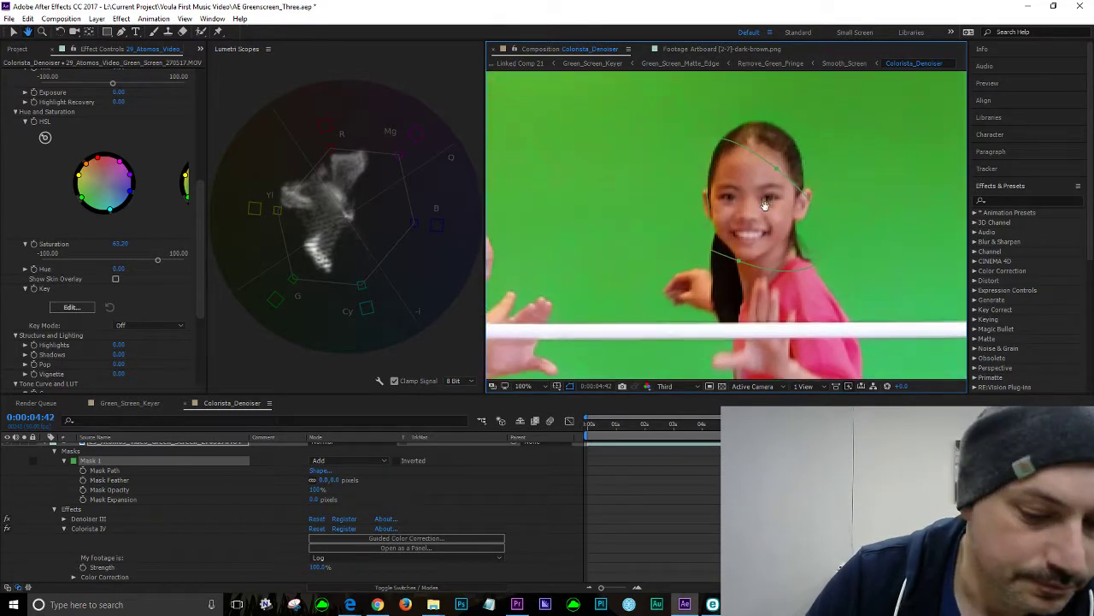
key(v)
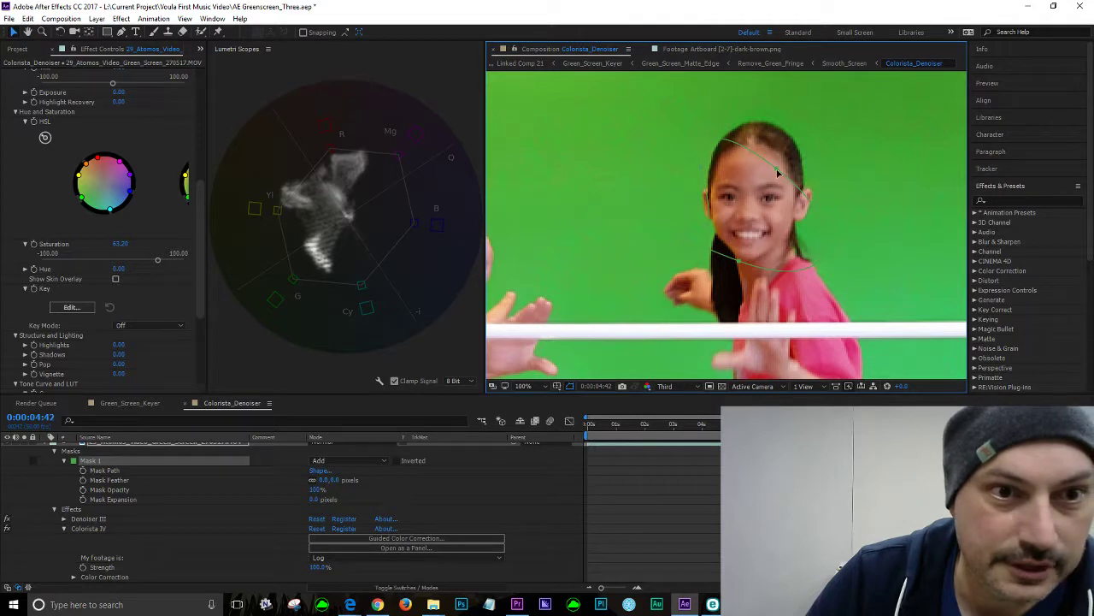
drag(778, 171, 803, 180)
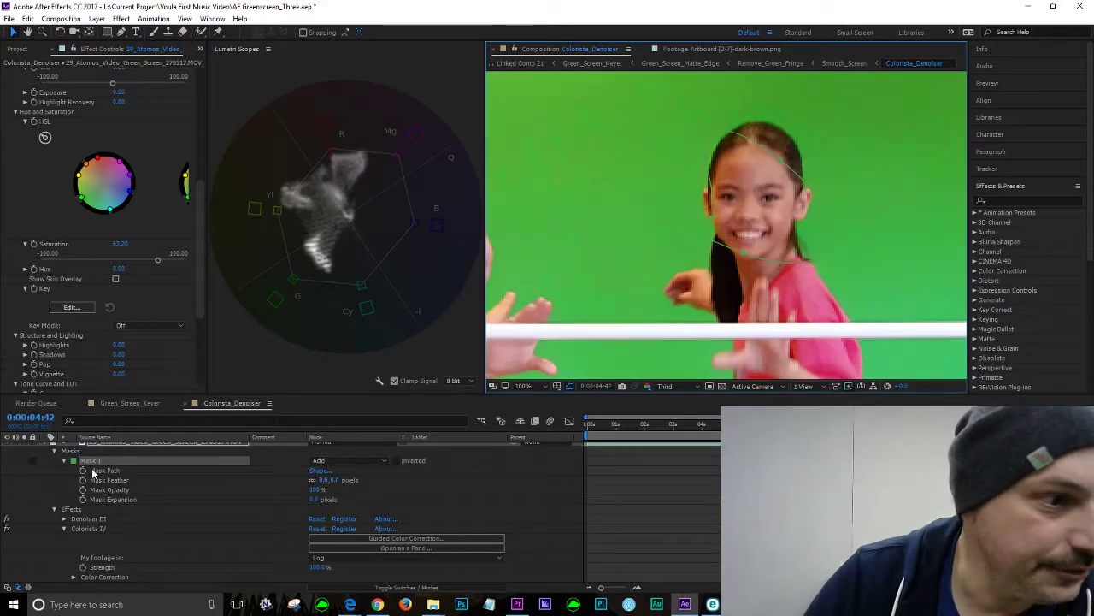
Reshape the lower part of Mask 1 around the second girl's chin by moving its points and curve handles
click(75, 510)
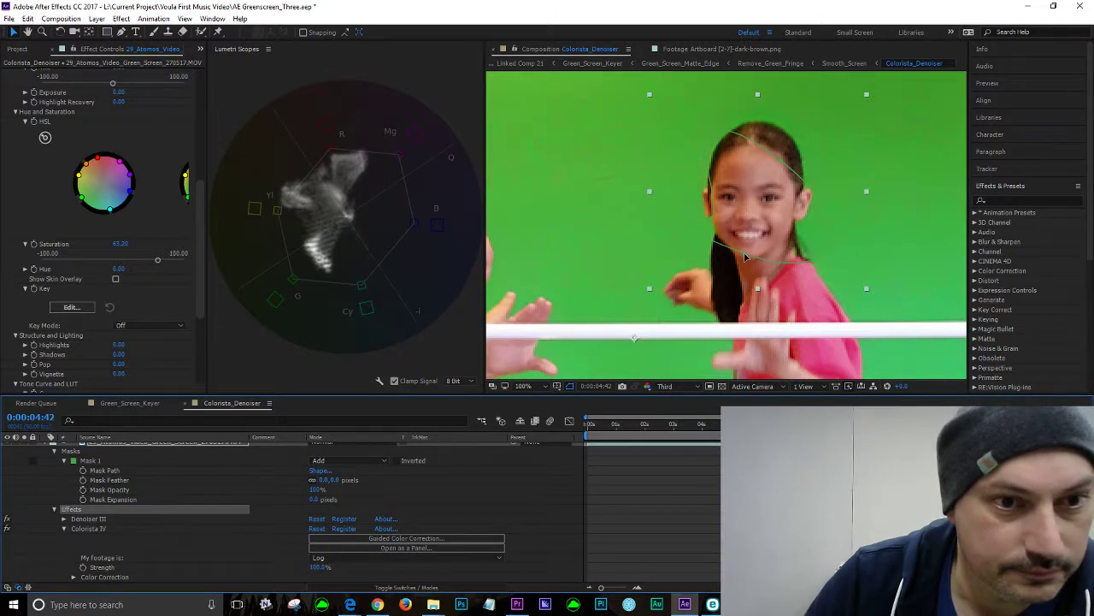
click(746, 257)
drag(749, 256, 751, 275)
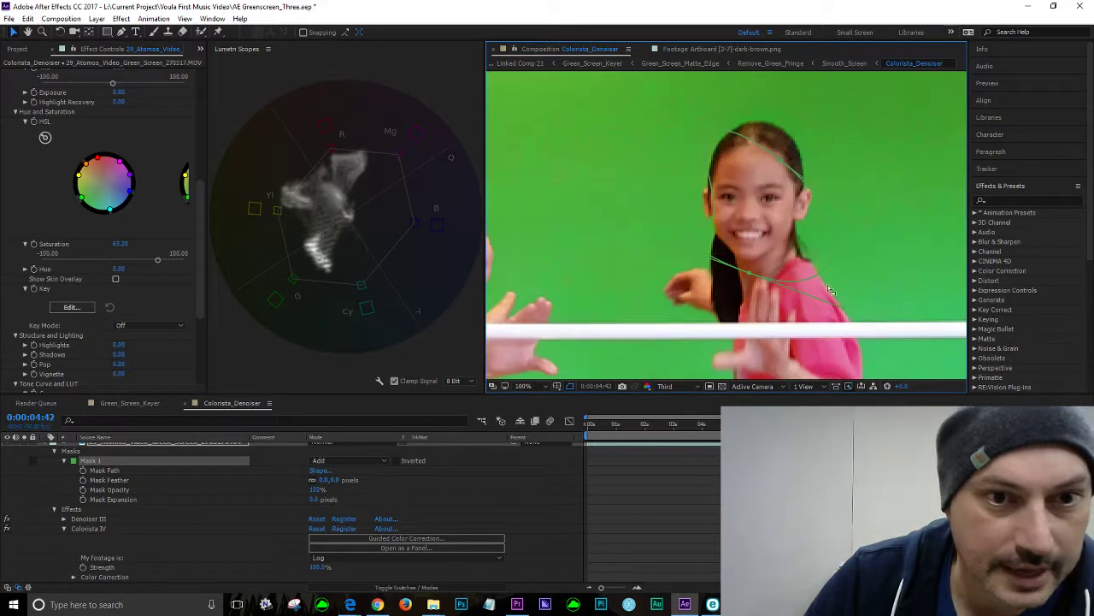
drag(847, 312, 866, 226)
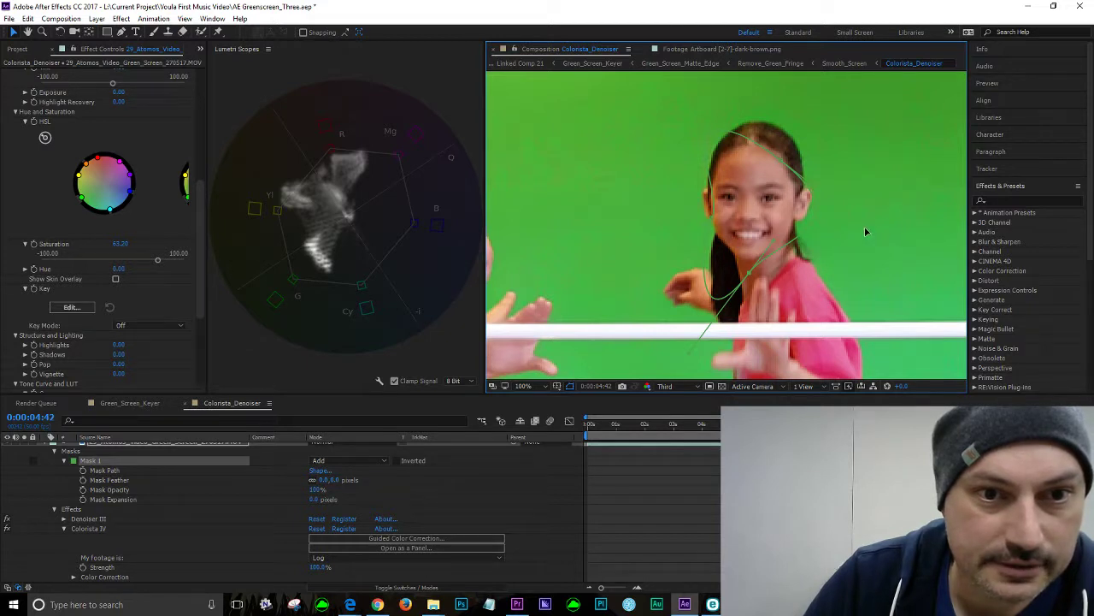
drag(867, 225, 804, 210)
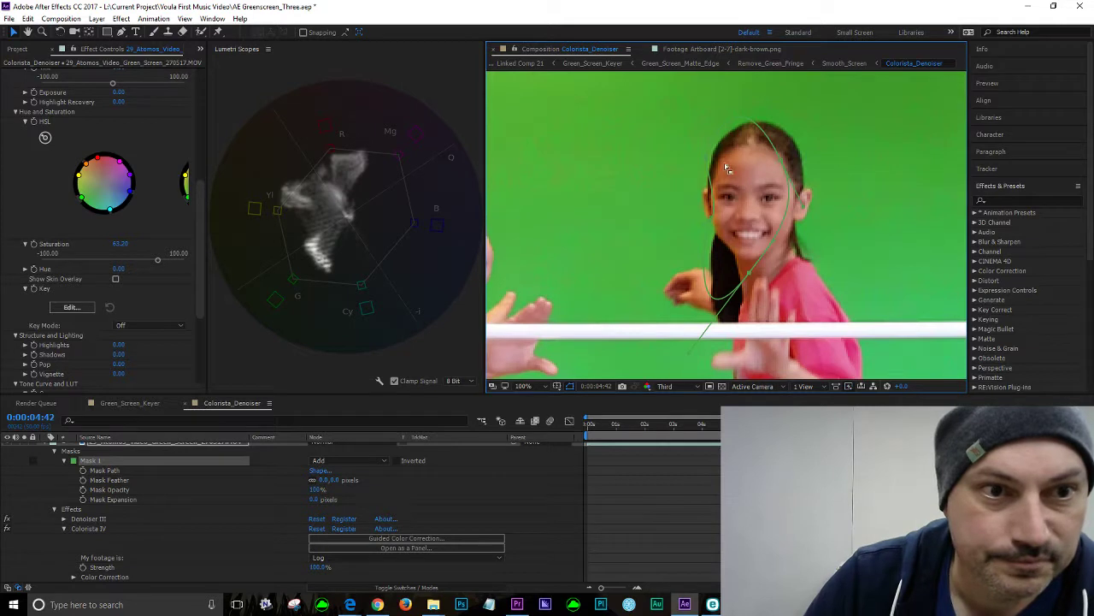
drag(714, 222, 731, 295)
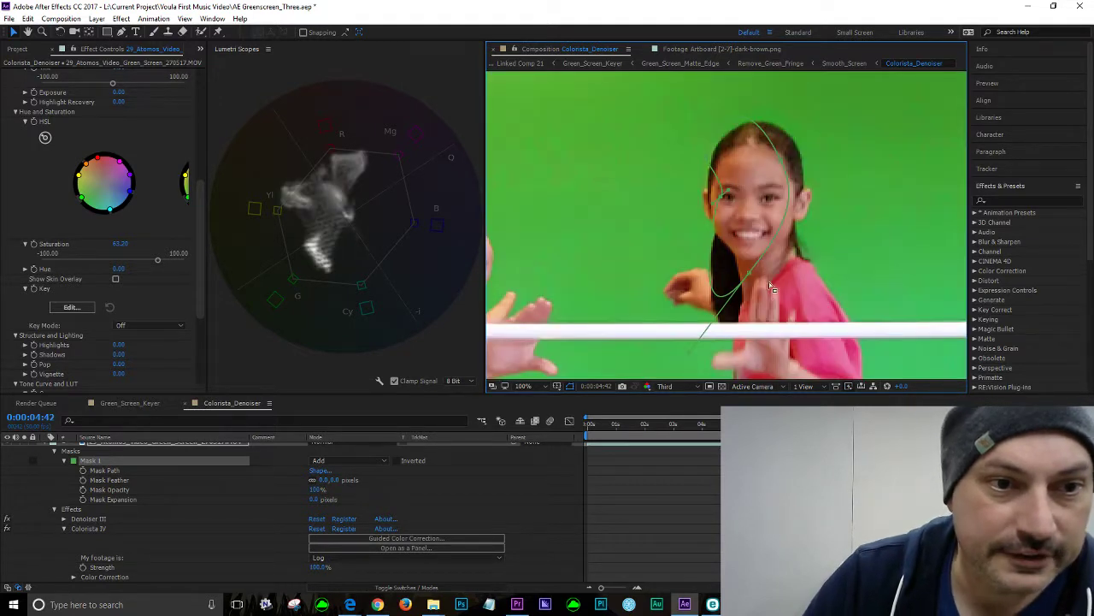
drag(749, 274, 708, 357)
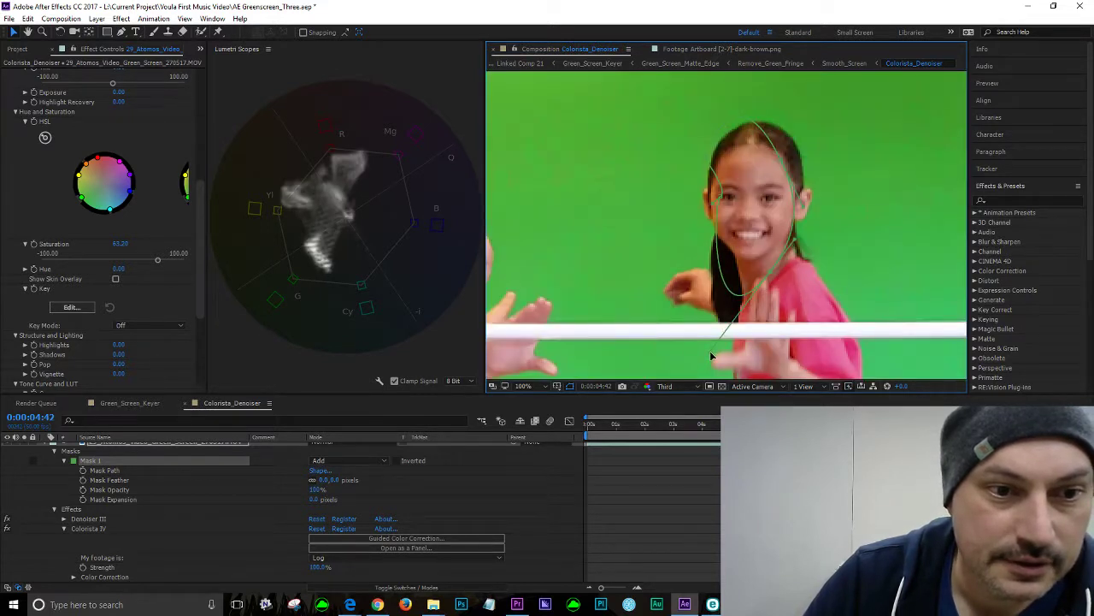
drag(714, 353, 811, 278)
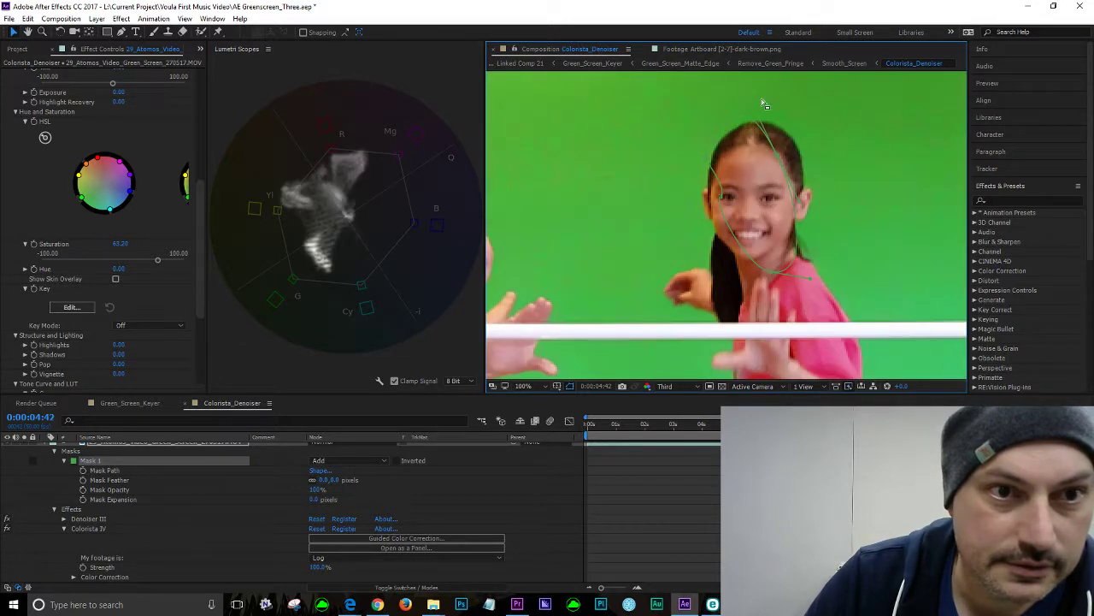
Change Mask 1's outline colour to blue so it stands out against the green screen
click(74, 461)
click(277, 348)
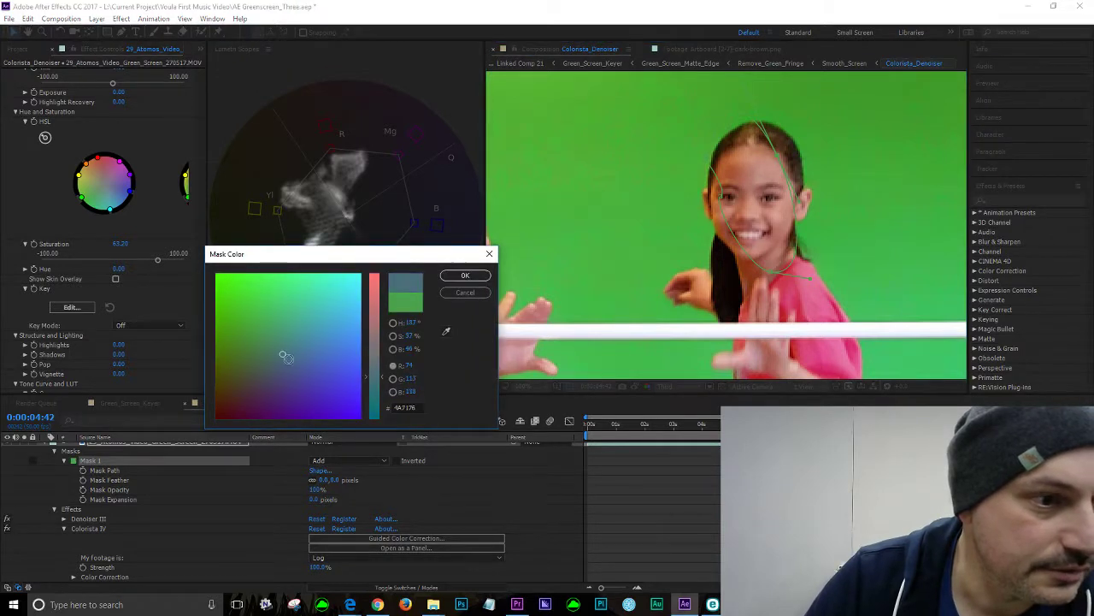
click(466, 275)
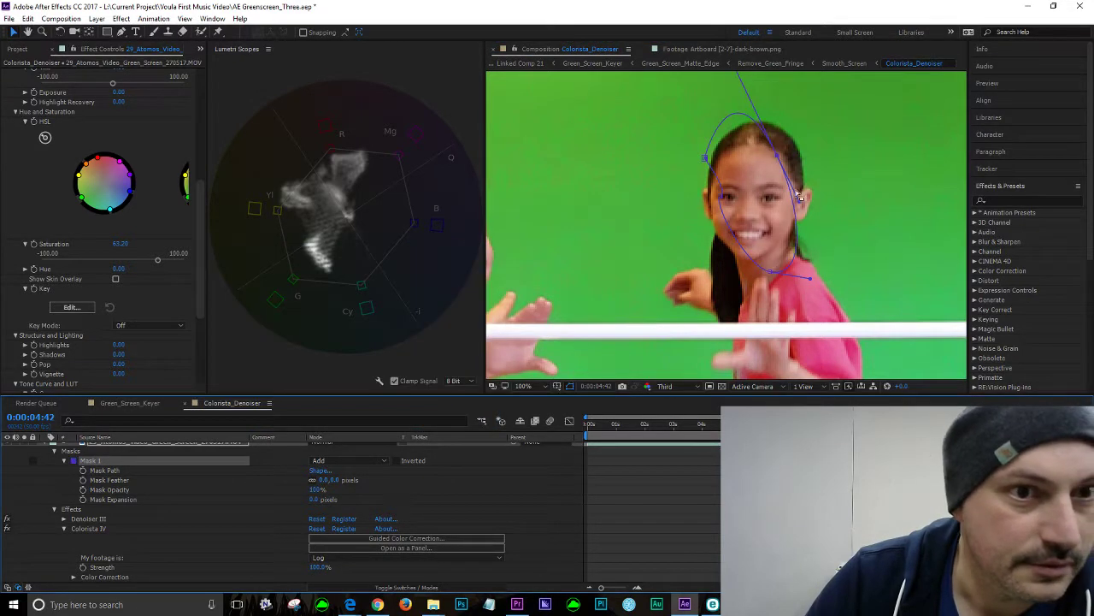
Tighten Mask 1 to the second girl's facial skin by adjusting the handles at her forehead and chin
mouse_move(706, 158)
mouse_down()
mouse_move(723, 196)
mouse_move(720, 168)
mouse_up()
key(period)
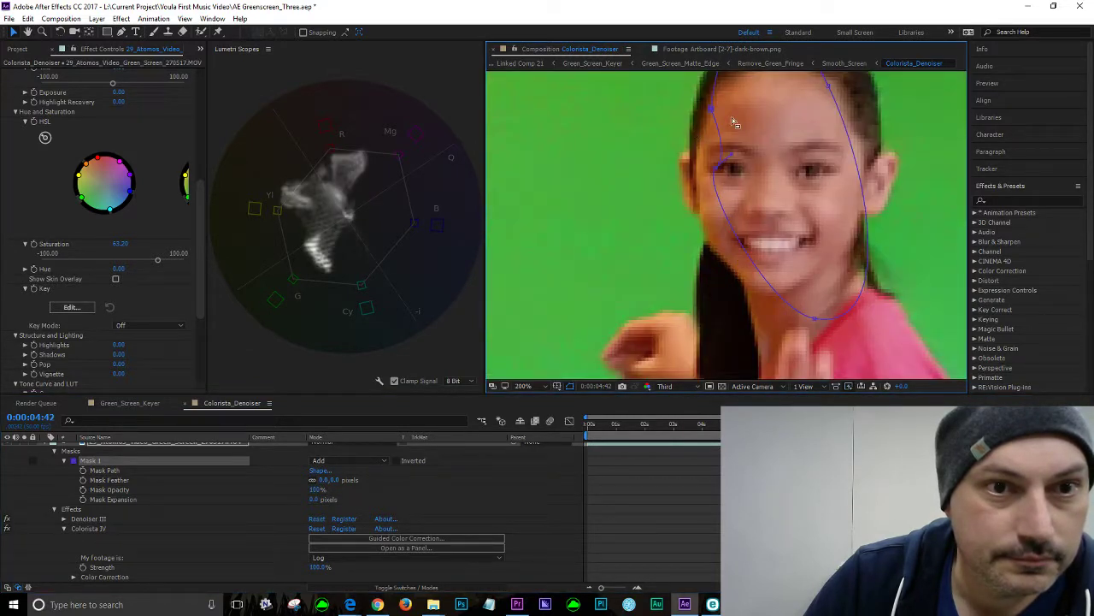
key(comma)
key(comma)
key(comma)
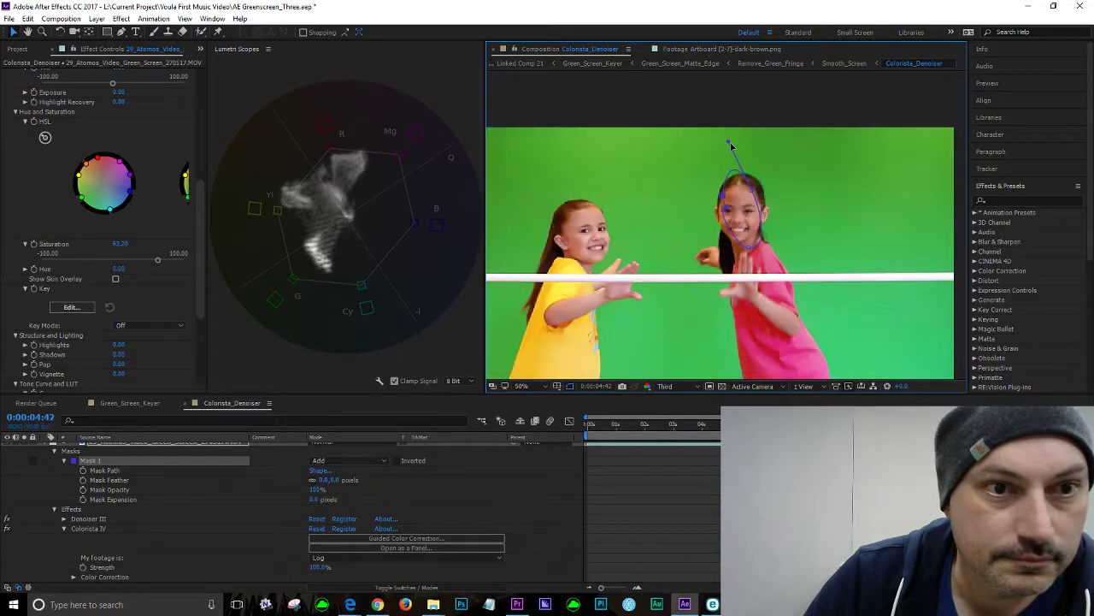
drag(729, 146, 751, 184)
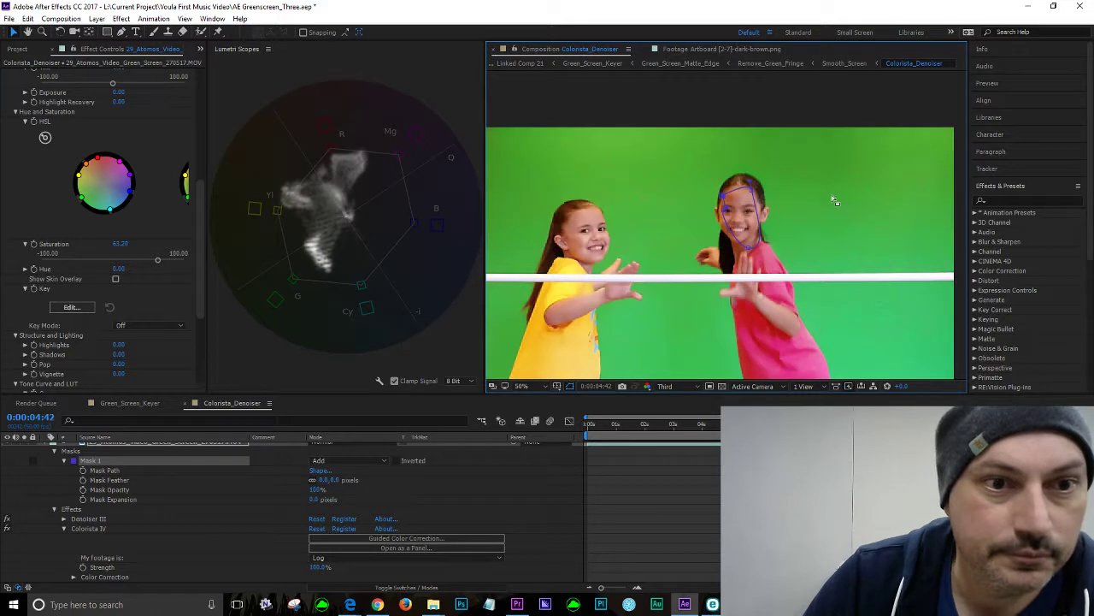
drag(749, 250, 735, 249)
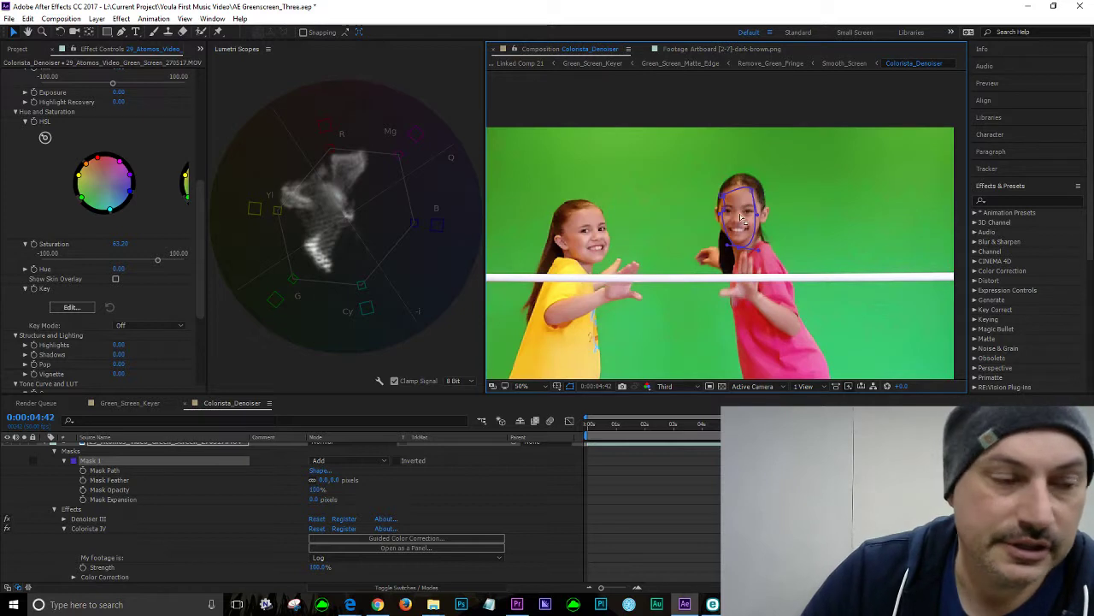
Turn off the Denoiser III effect and examine the isolated face's skin tone on the enlarged vectorscope
click(6, 525)
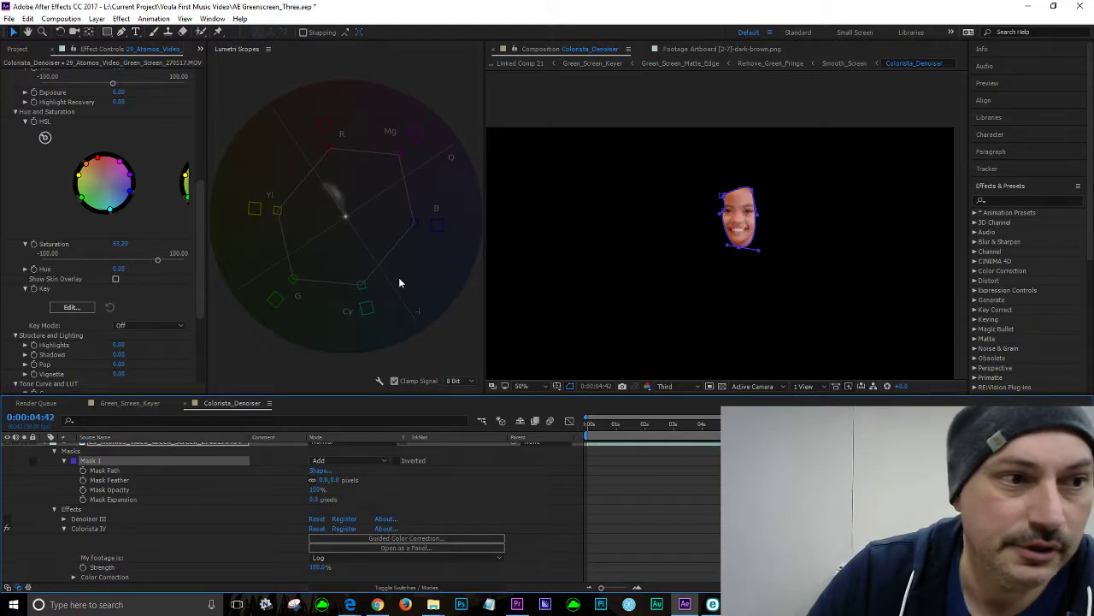
click(448, 84)
key(grave)
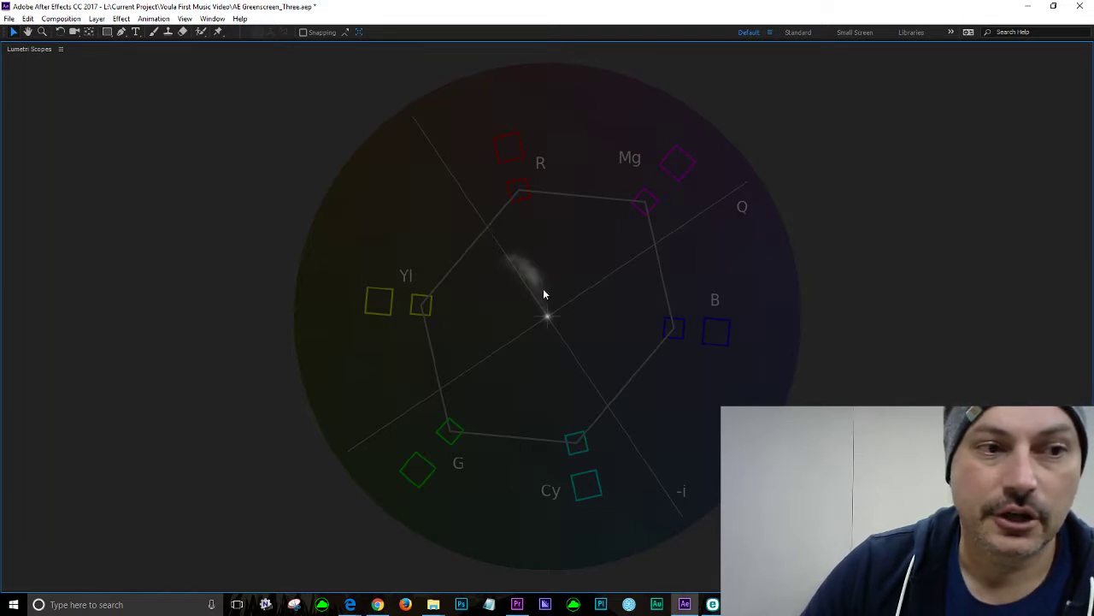
key(grave)
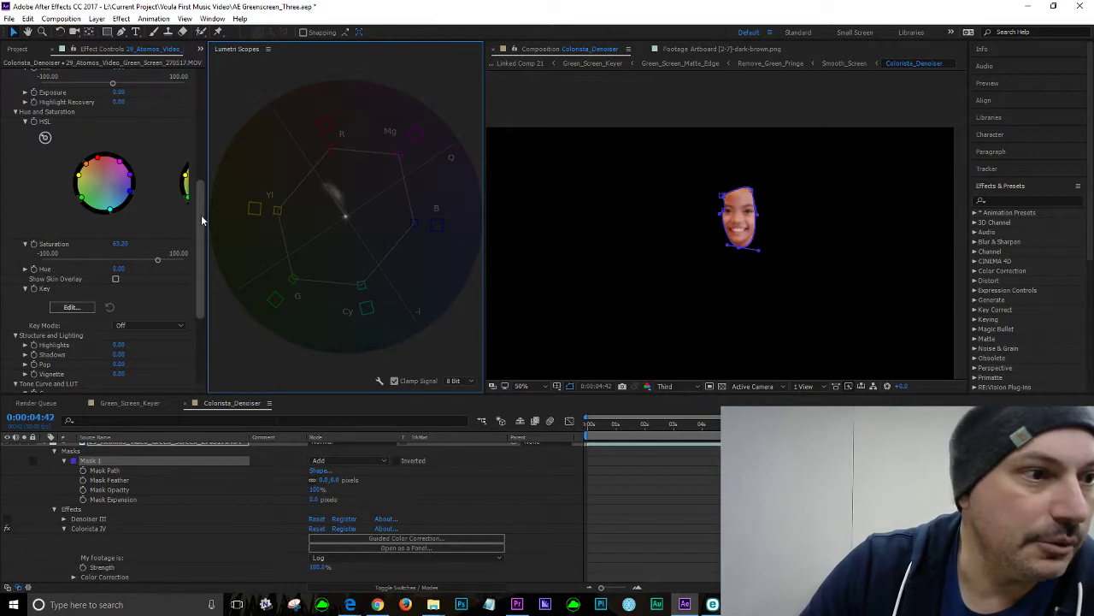
Widen the effect settings area to reveal both Colorista IV HSL wheels and nudge the second wheel's orange point slightly outward
drag(210, 220, 226, 220)
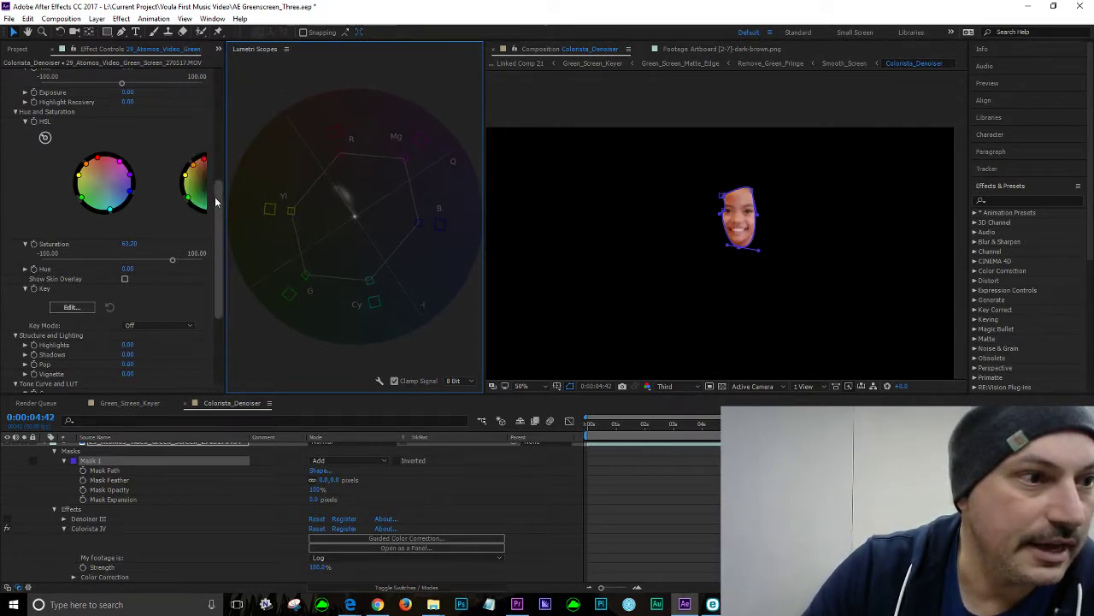
drag(229, 247, 255, 246)
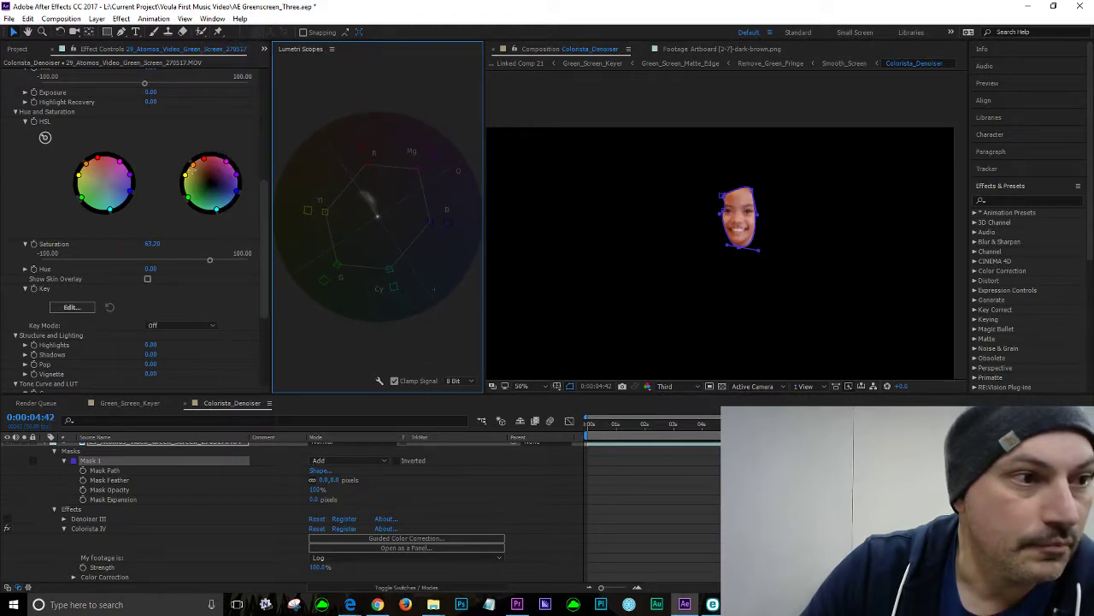
click(195, 167)
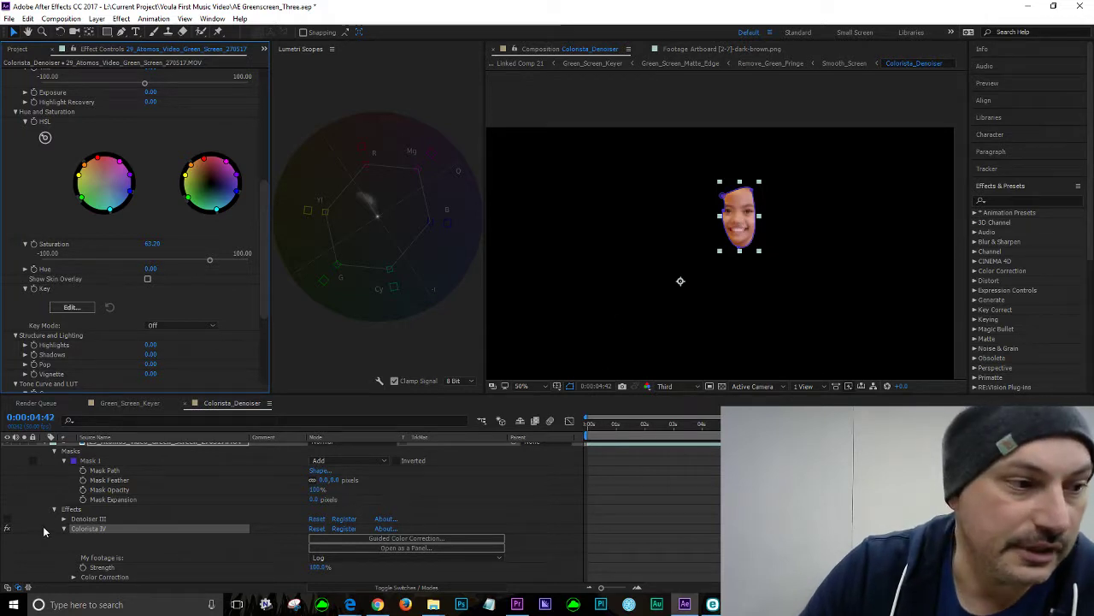
Turn Denoiser III back on, collapse Colorista IV's properties, and delete Mask 1 from the green screen layer
click(9, 523)
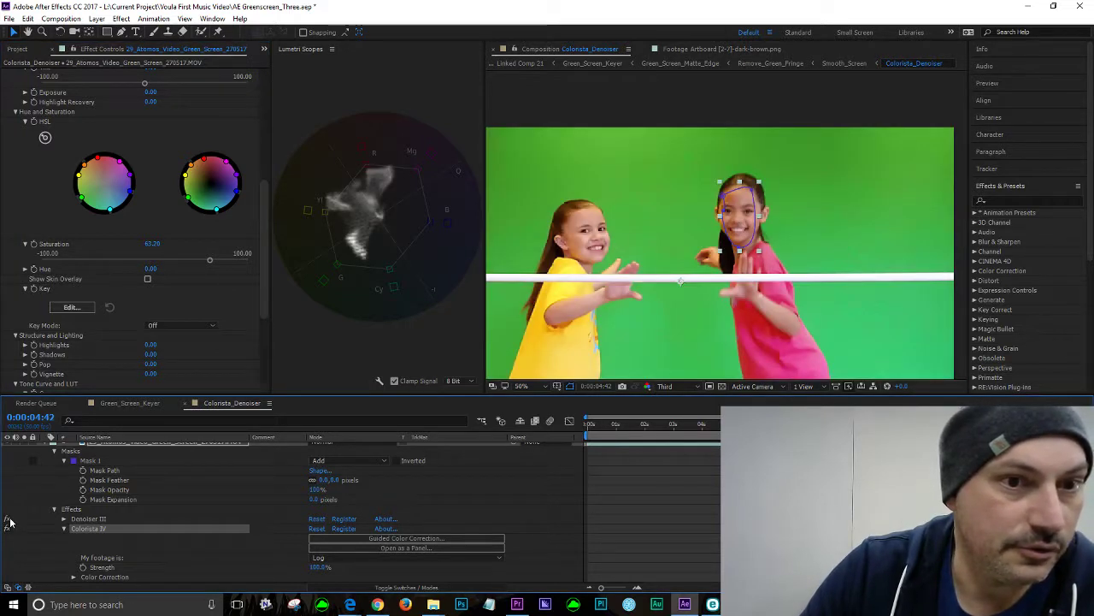
click(63, 529)
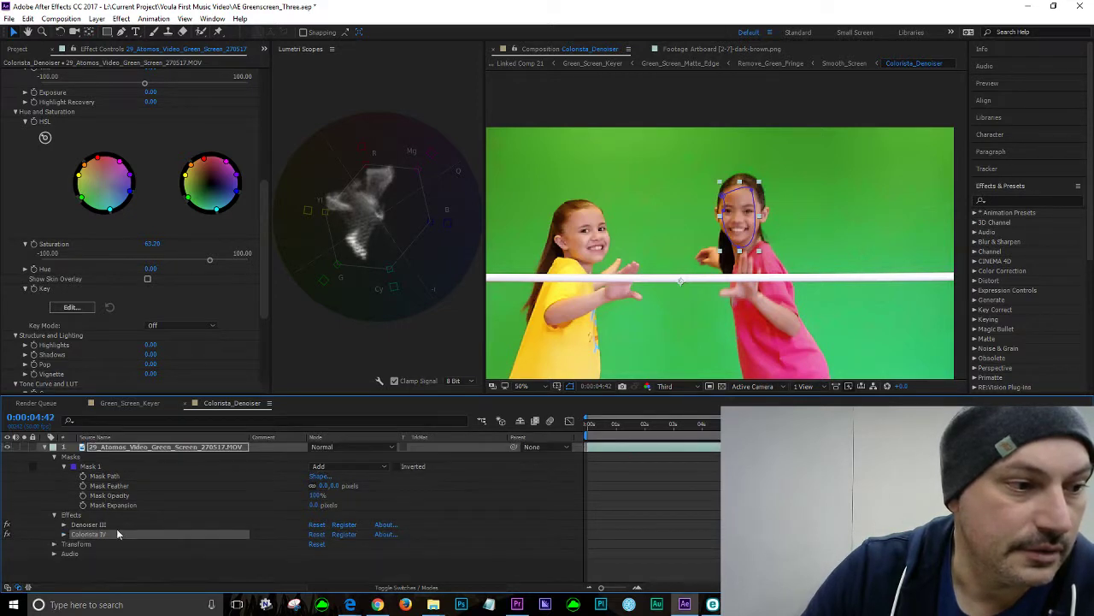
click(86, 469)
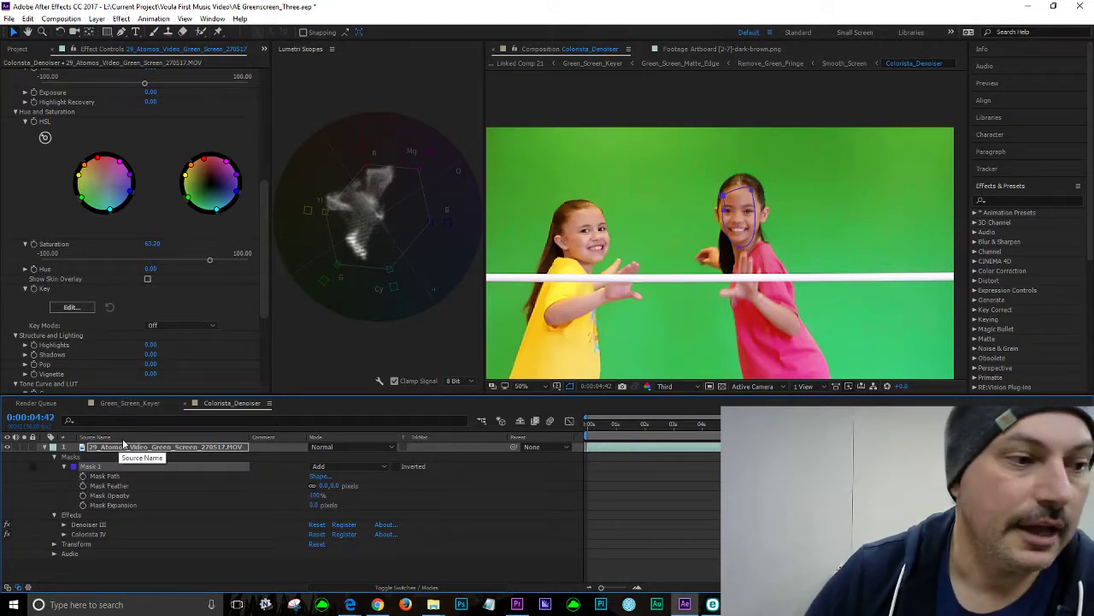
key(Delete)
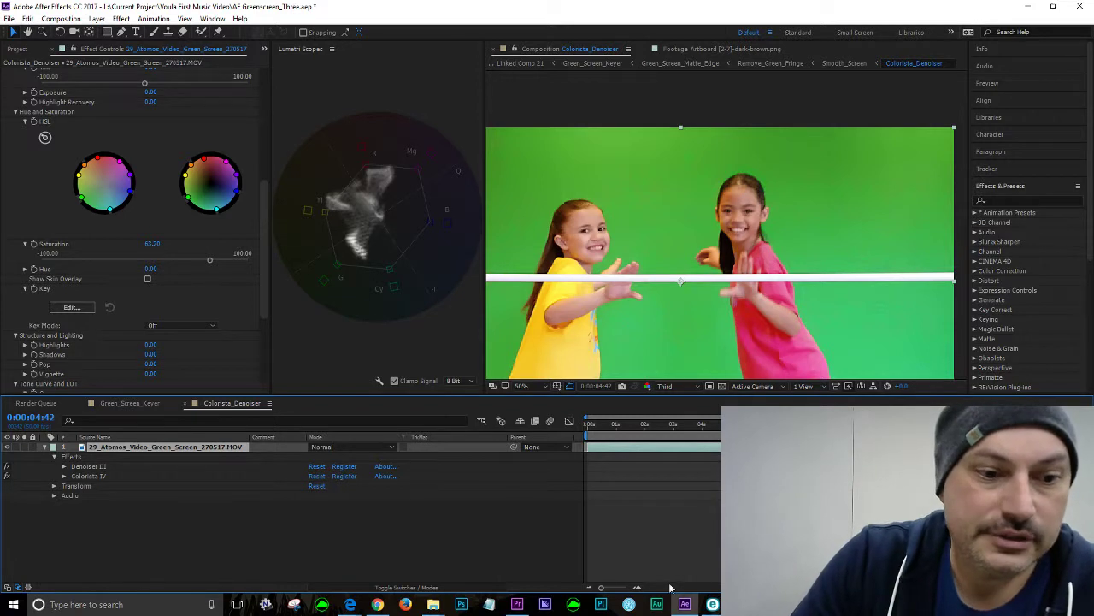
Switch to Premiere Pro and scrub Seq_Video_Green_Screen_New to 00:01:59:03 to view the composited girls
click(517, 605)
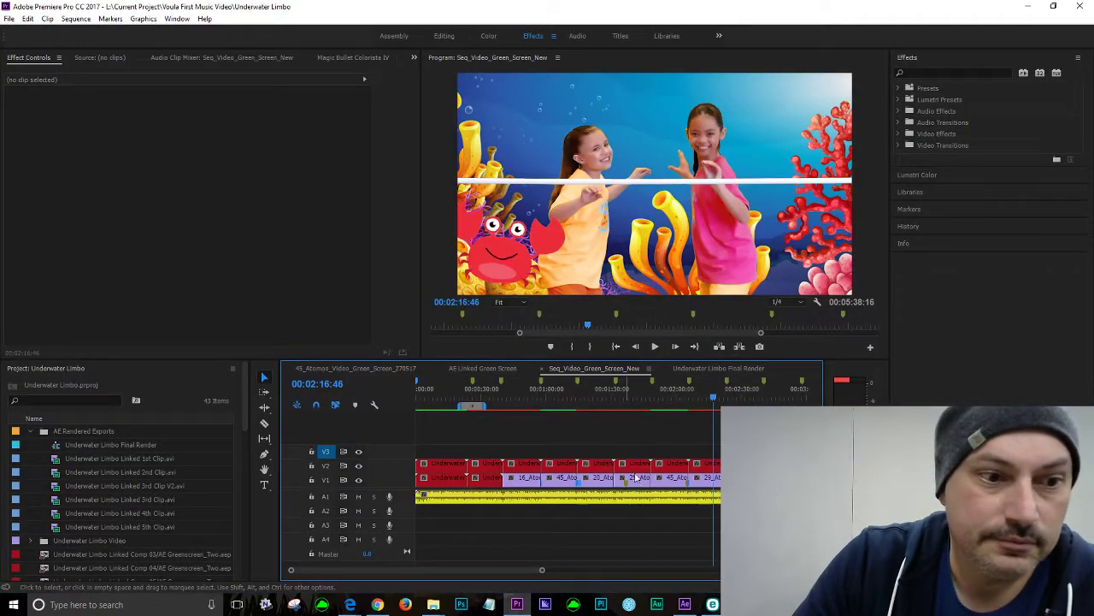
drag(698, 398, 678, 399)
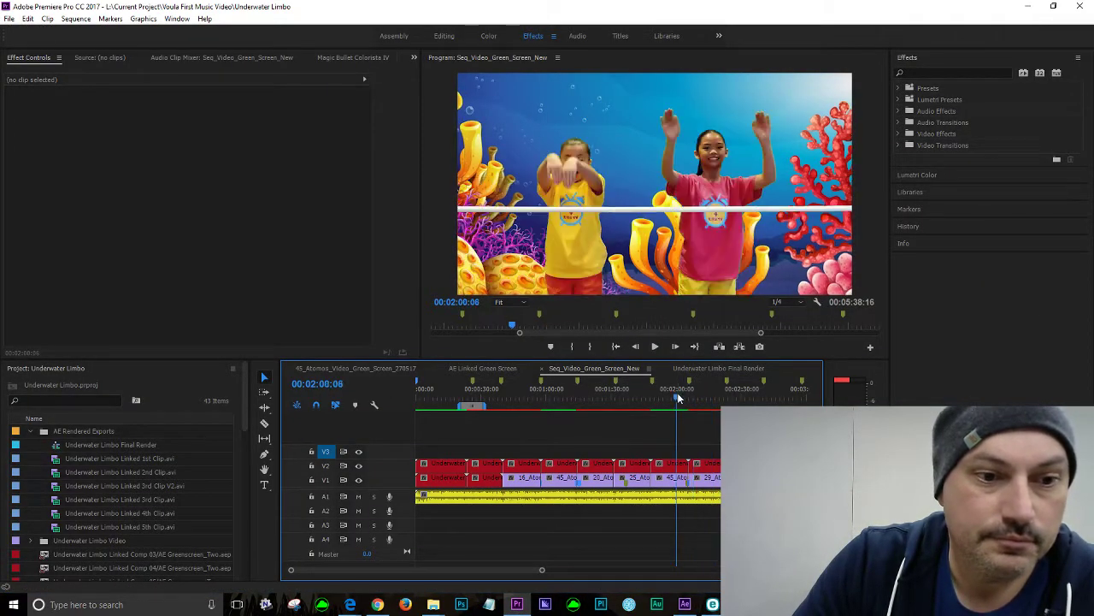
click(702, 398)
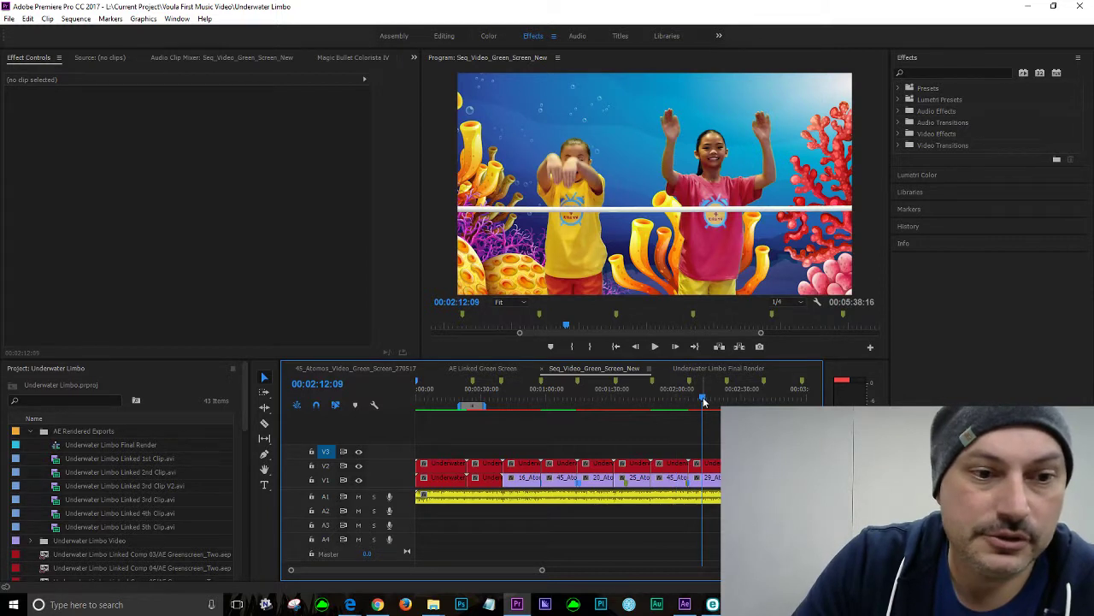
drag(704, 400, 676, 405)
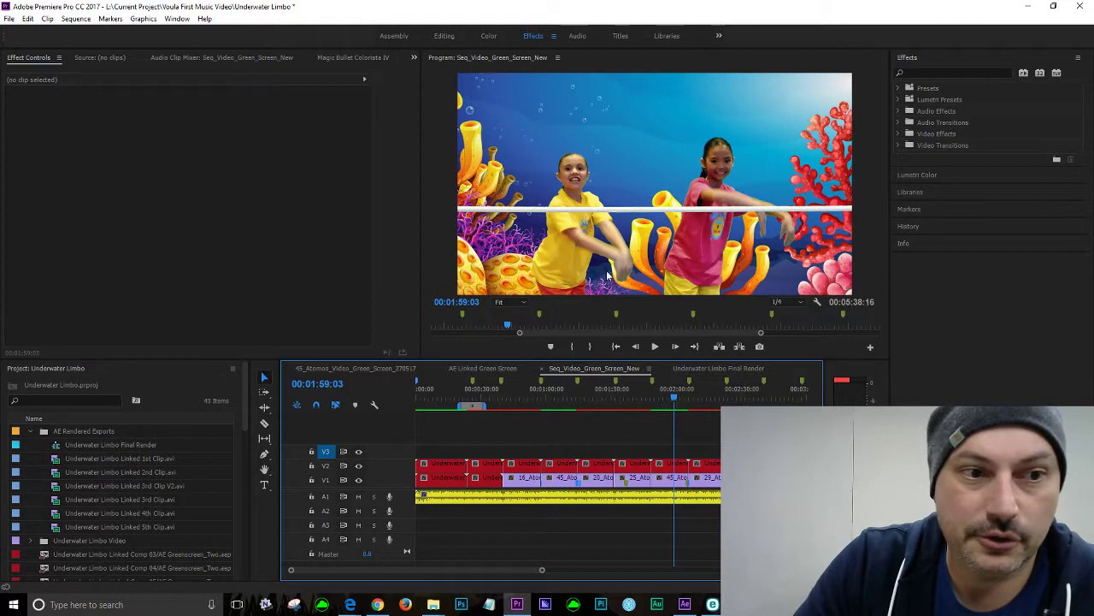
View the program picture at 75% and examine the girls' faces and moving arms against the underwater background
click(524, 306)
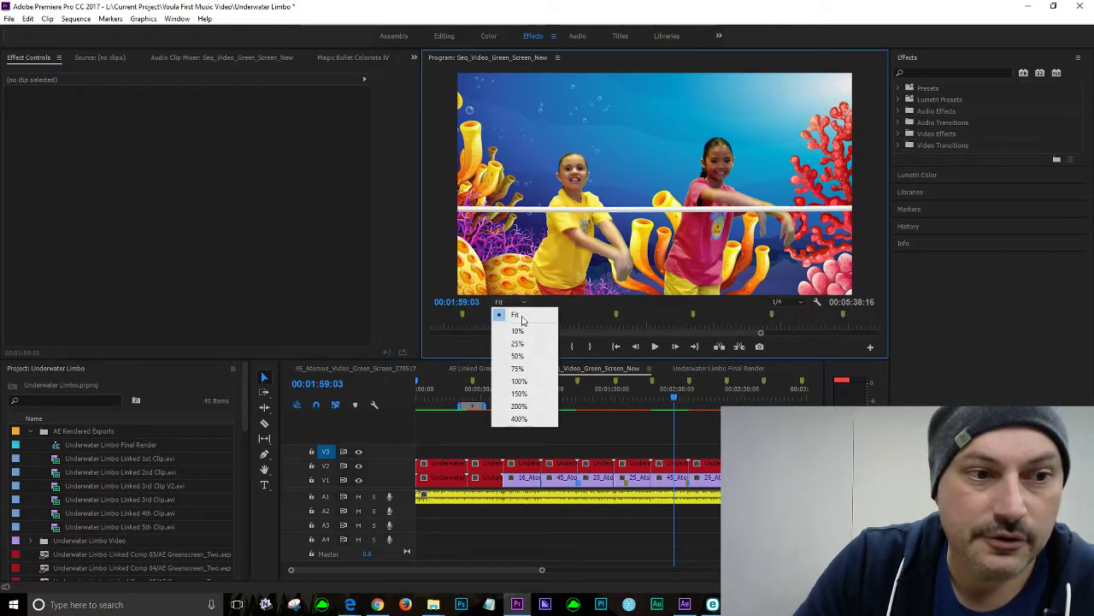
click(534, 368)
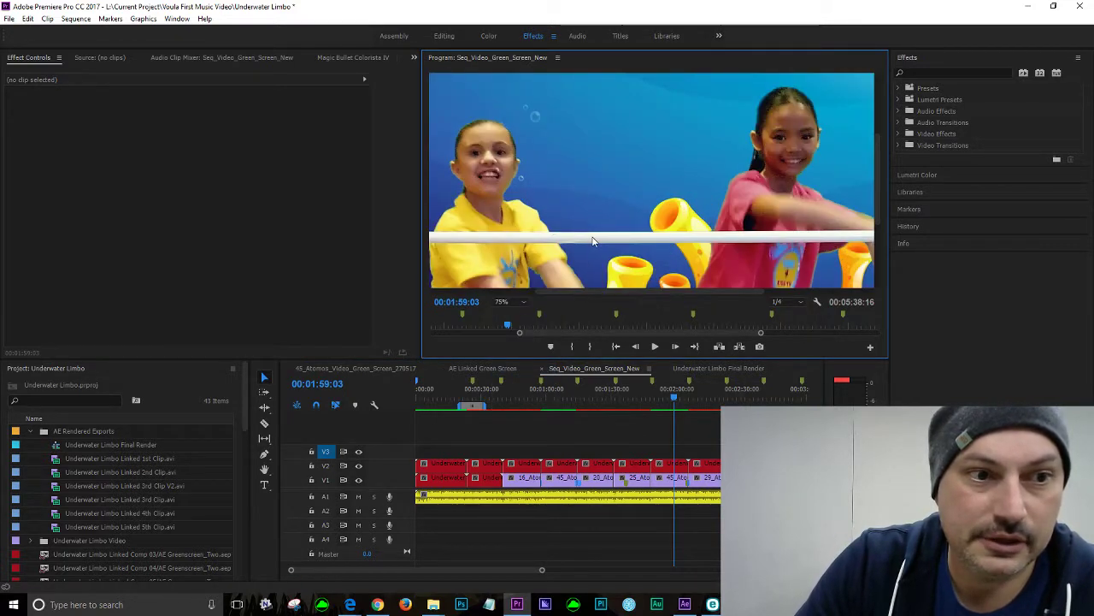
drag(613, 293, 571, 293)
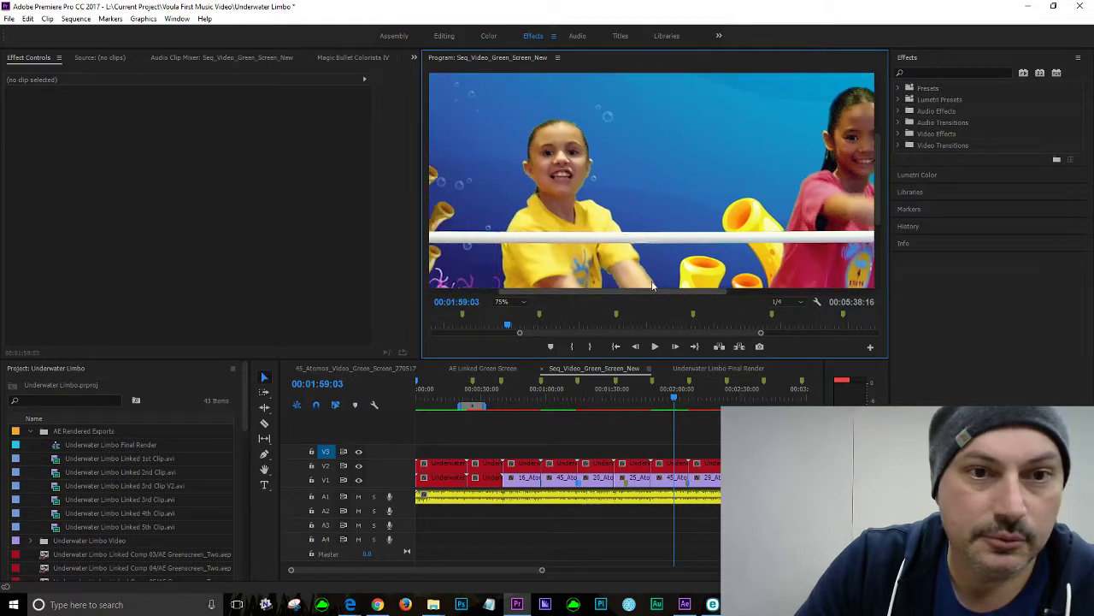
drag(875, 161, 884, 214)
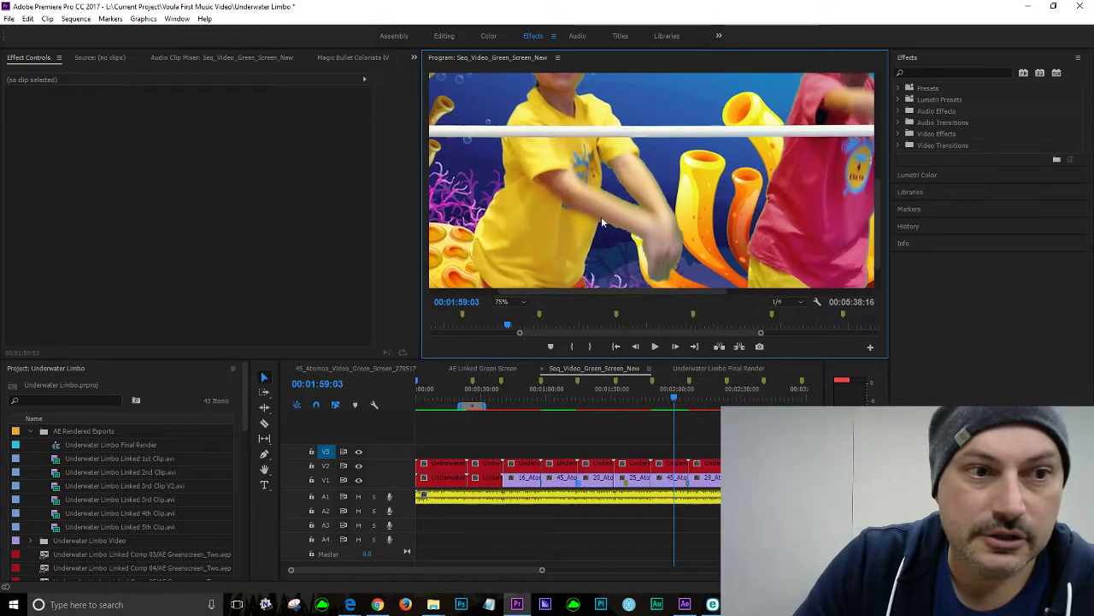
click(713, 393)
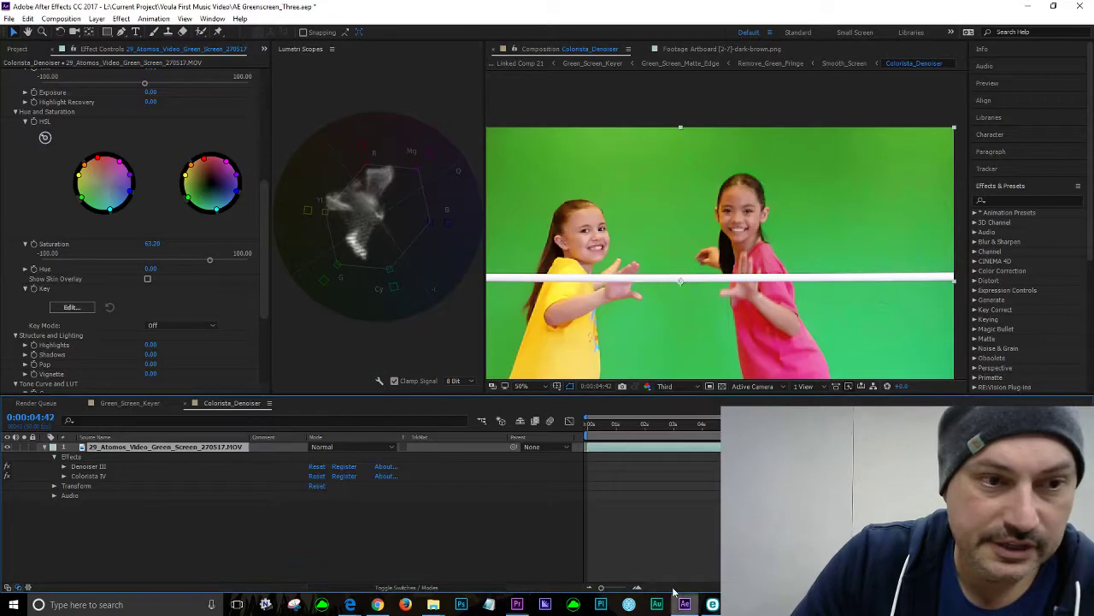
Switch back to After Effects, collapse the 29_Atomos_Video_Green_Screen_270517.MOV layer's properties, and deselect the layer
click(685, 605)
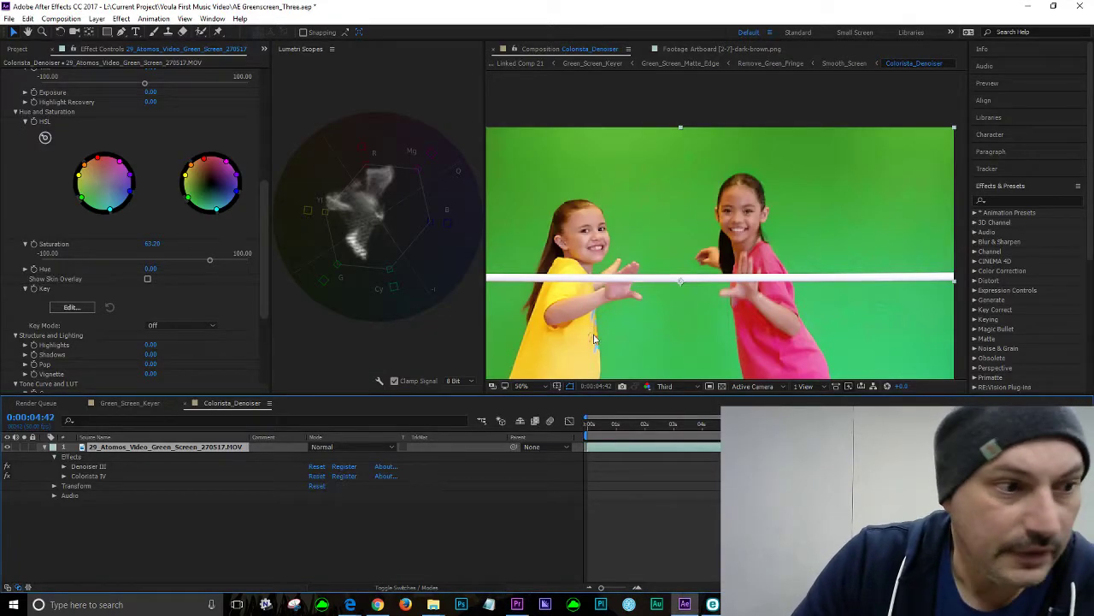
click(57, 459)
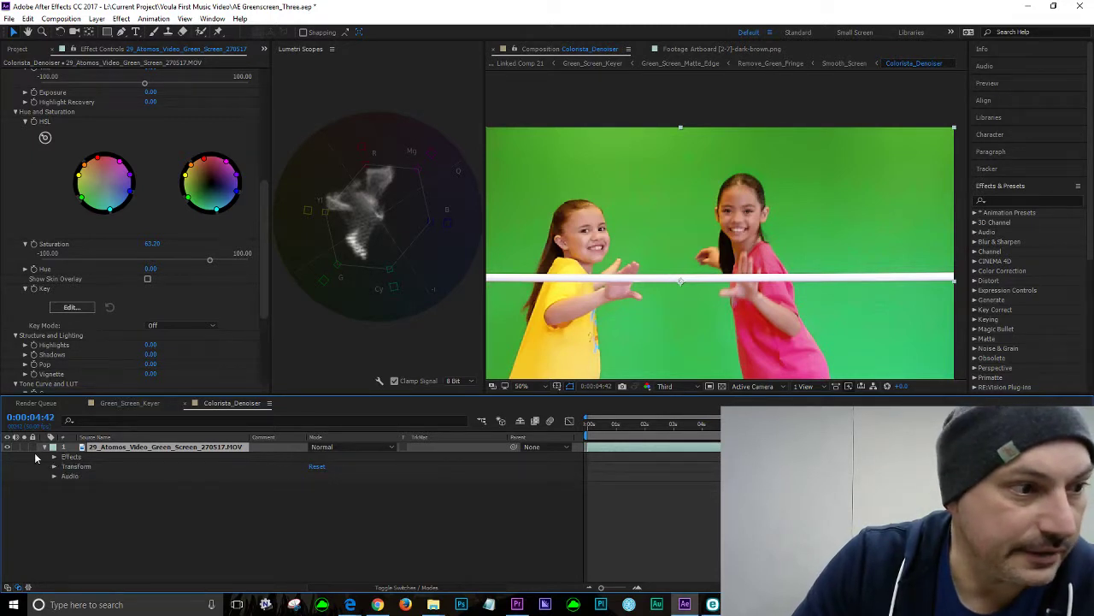
click(45, 446)
click(234, 524)
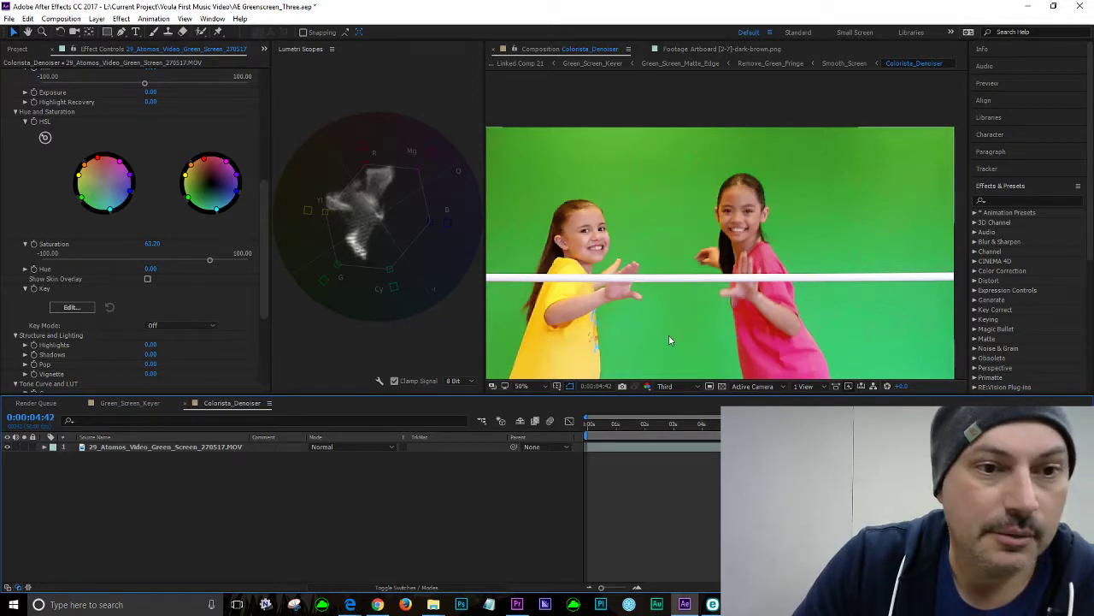
View the whole green screen frame at 25%, review Colorista IV's saturation and color settings, and close the Colorista_Denoiser timeline
scroll(746, 246, down, 2)
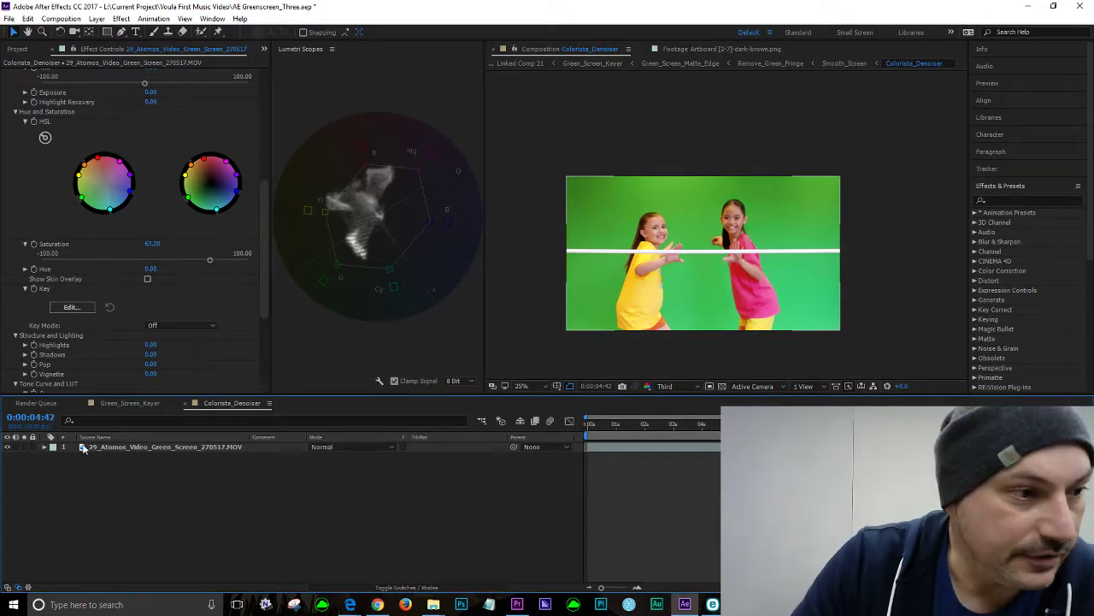
mouse_move(265, 310)
mouse_down()
mouse_move(272, 358)
mouse_move(282, 288)
mouse_move(250, 300)
mouse_up()
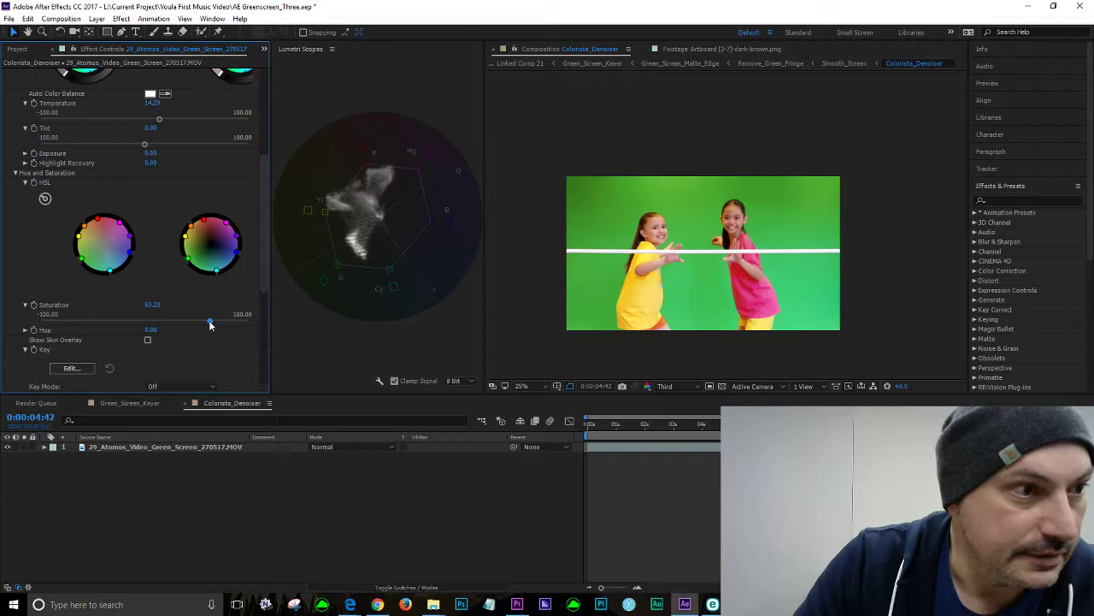
drag(265, 205, 2, 119)
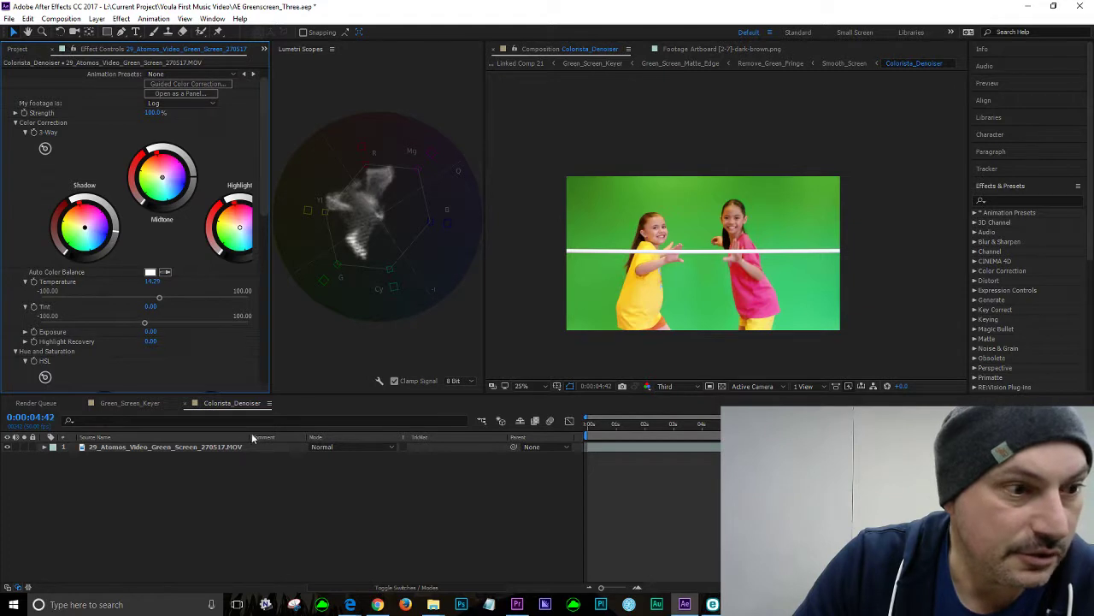
click(189, 403)
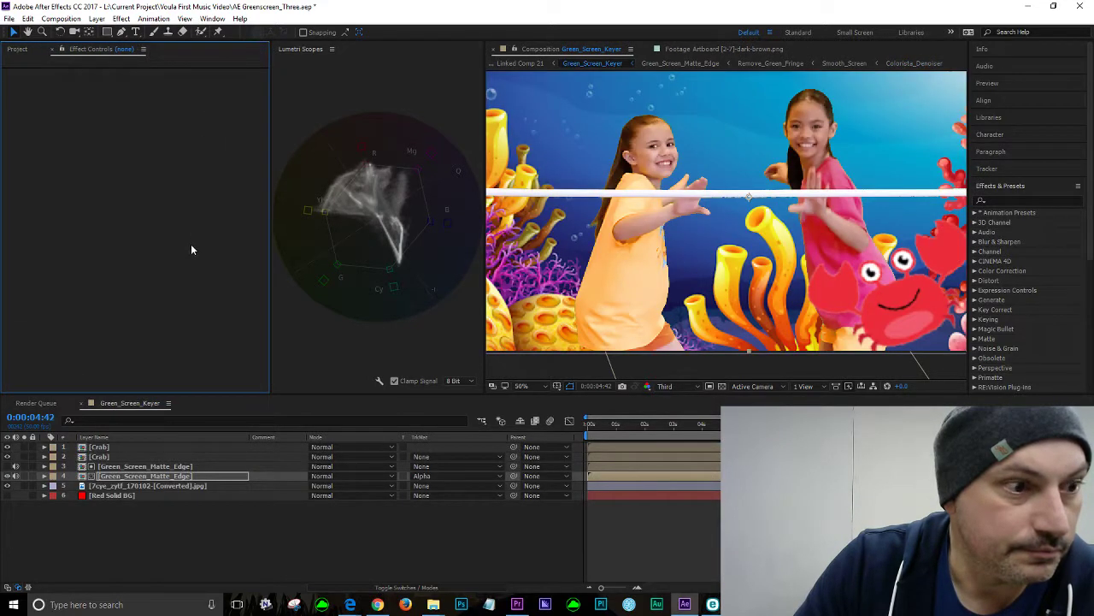
Compare the project thumbnails of the 29_Atomos_Video_Green_Screen_270517.MOV footage, Colorista_Denoiser and Green_Screen_Keyer in the 8th Clip folder
click(15, 49)
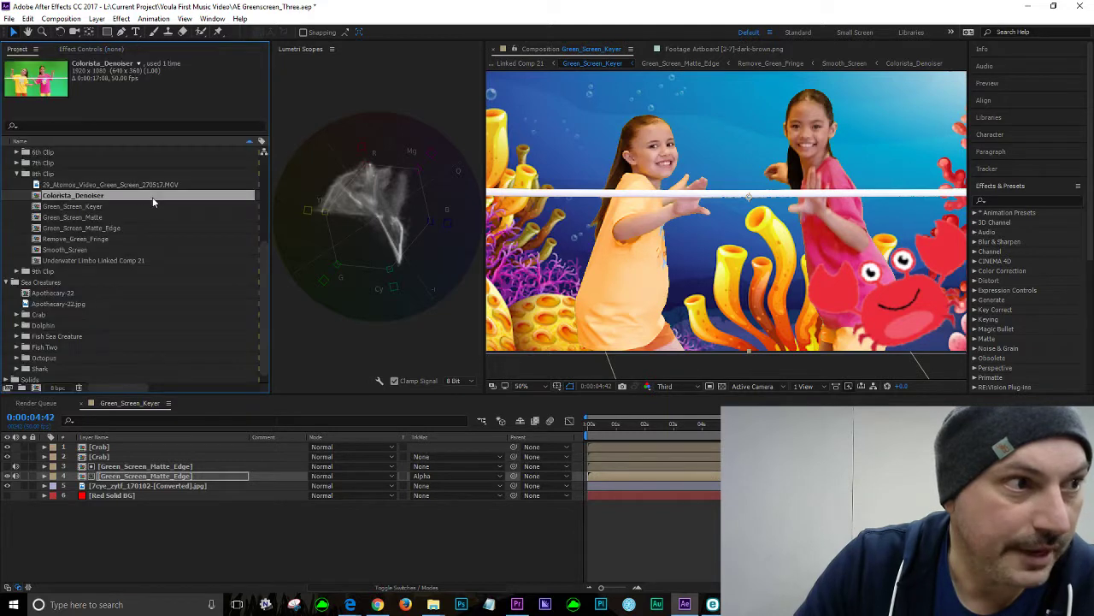
click(73, 184)
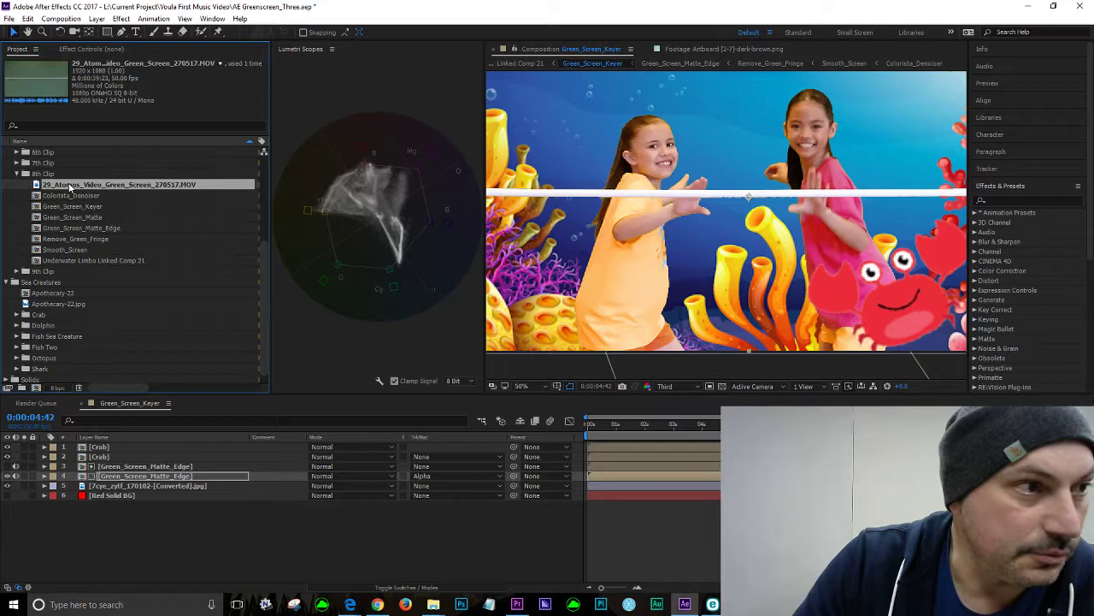
click(71, 198)
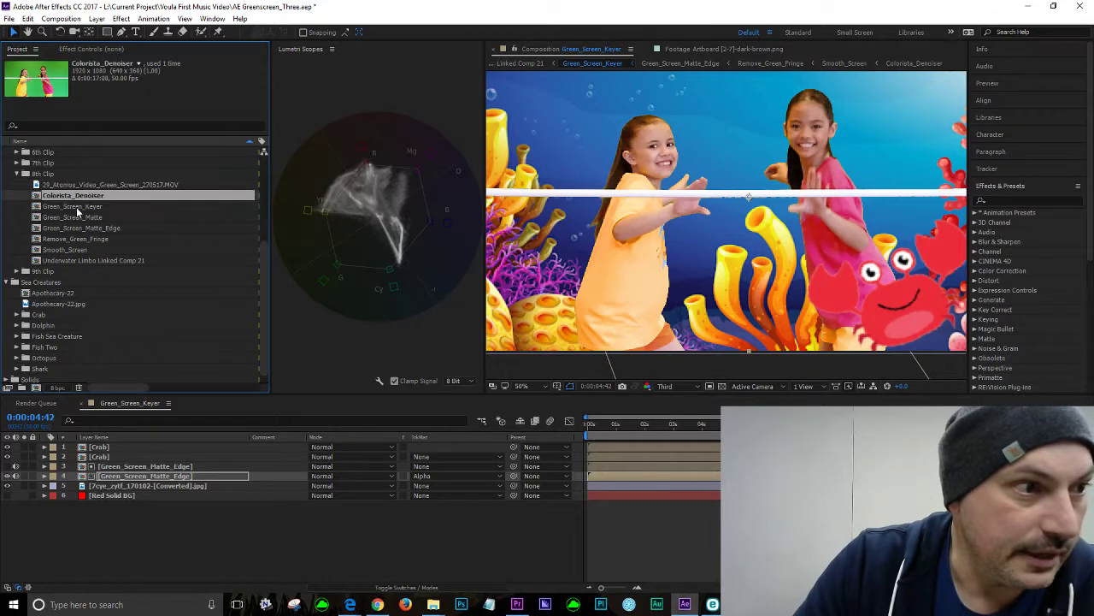
click(78, 209)
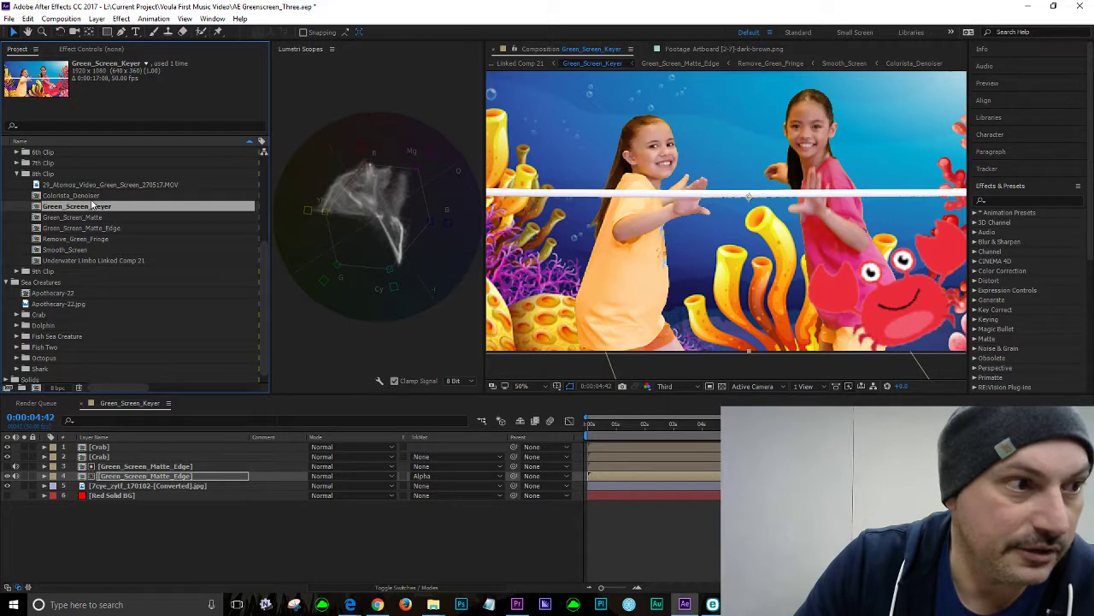
key(Up)
key(Down)
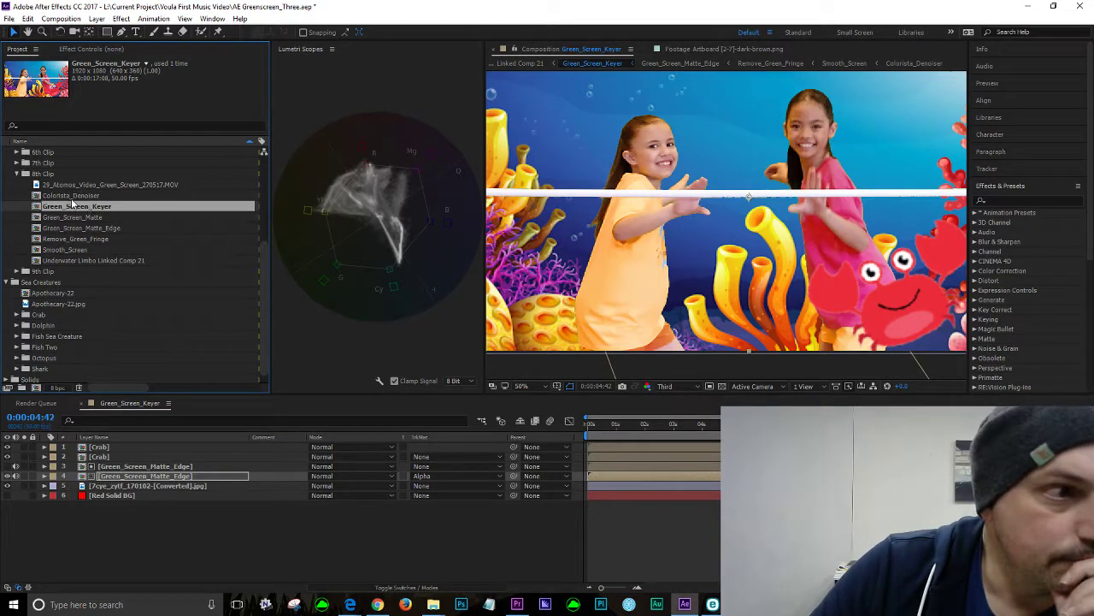
click(73, 198)
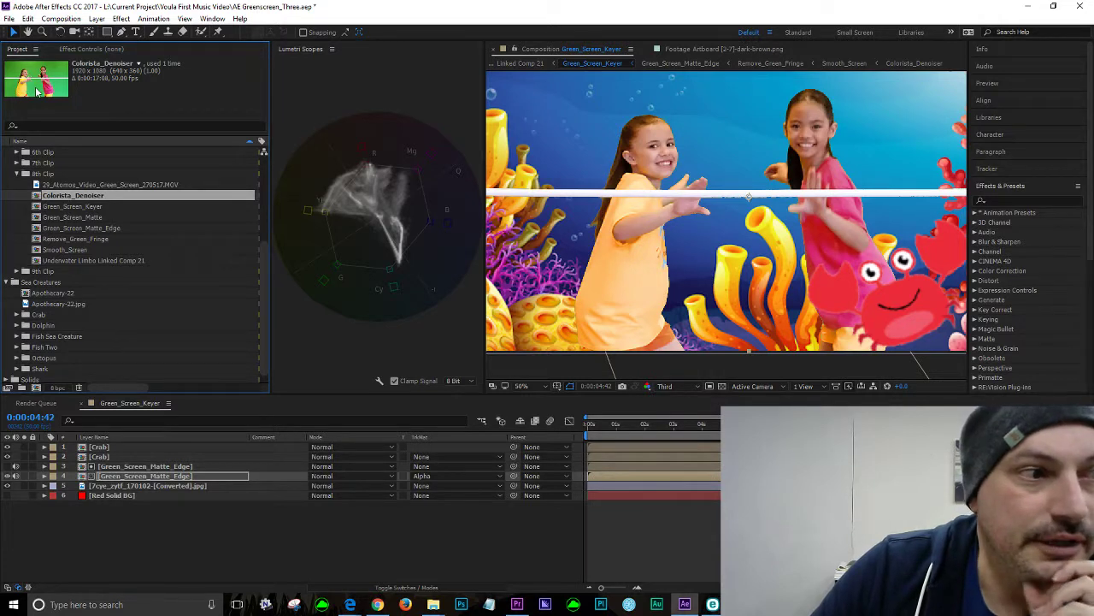
Open the Colorista_Denoiser composition from the project, followed by the Green_Screen_Keyer composition
double_click(37, 200)
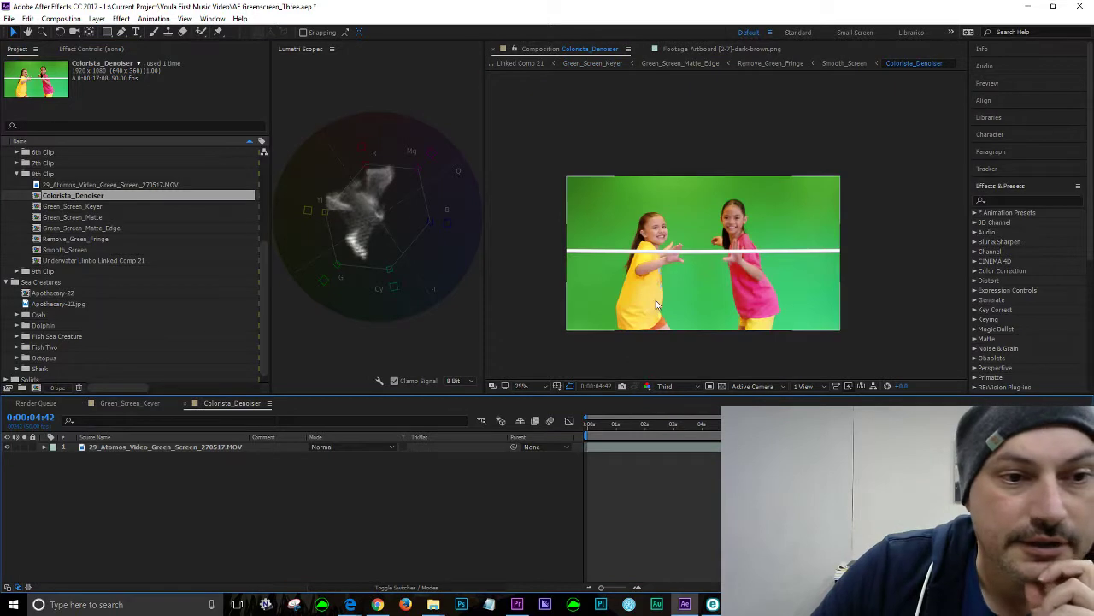
click(53, 207)
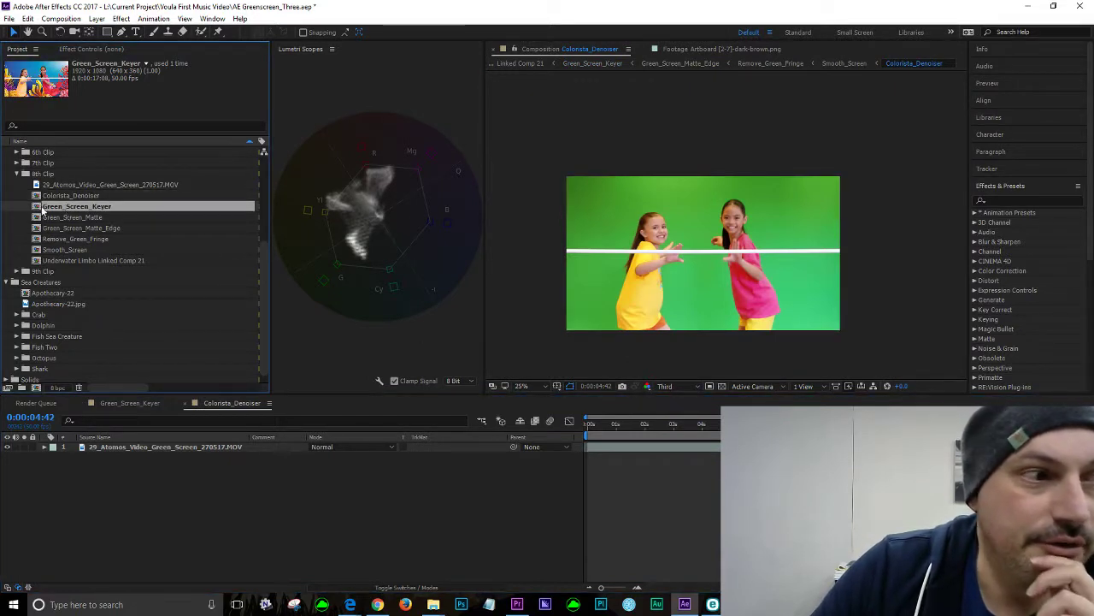
double_click(38, 208)
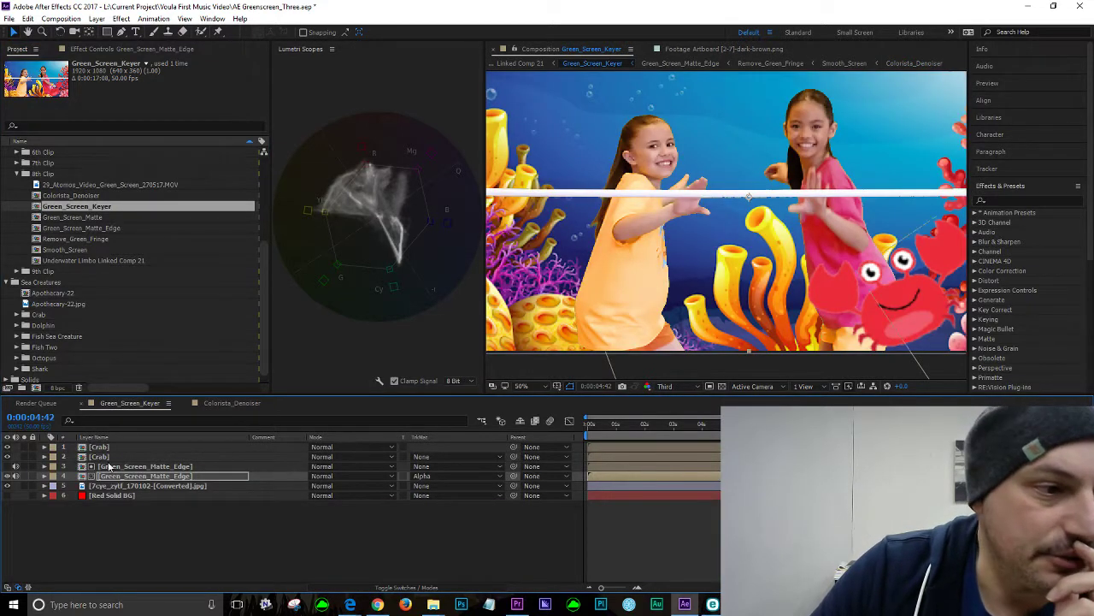
Toggle the lower Green_Screen_Matte_Edge layer's visibility off and on, inspect its Primatte Keyer property groups, collapse the layer and deselect it
click(7, 476)
click(7, 476)
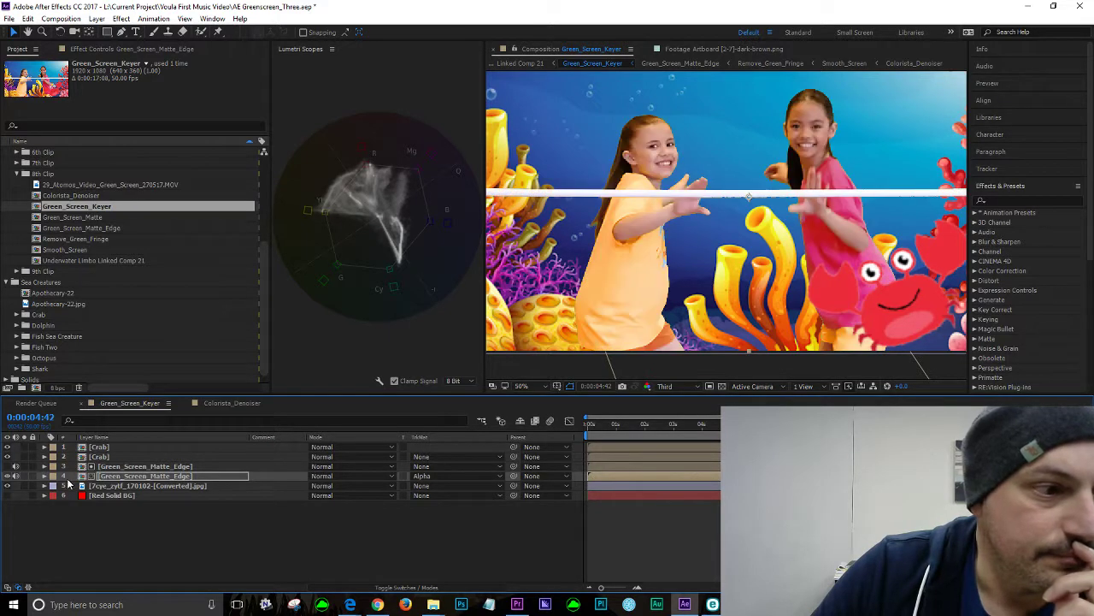
click(45, 476)
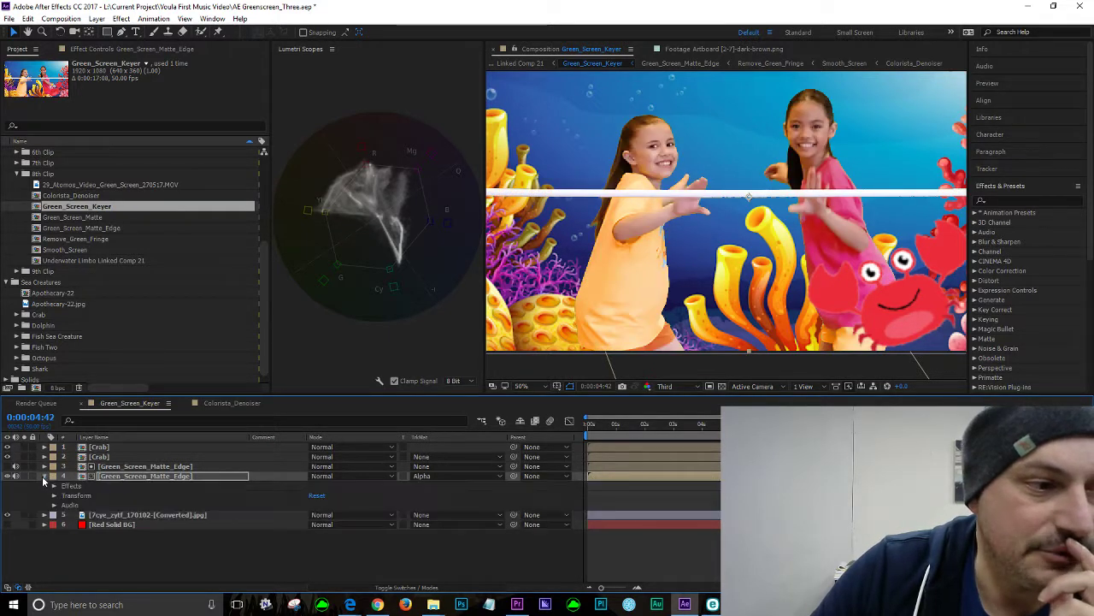
click(53, 486)
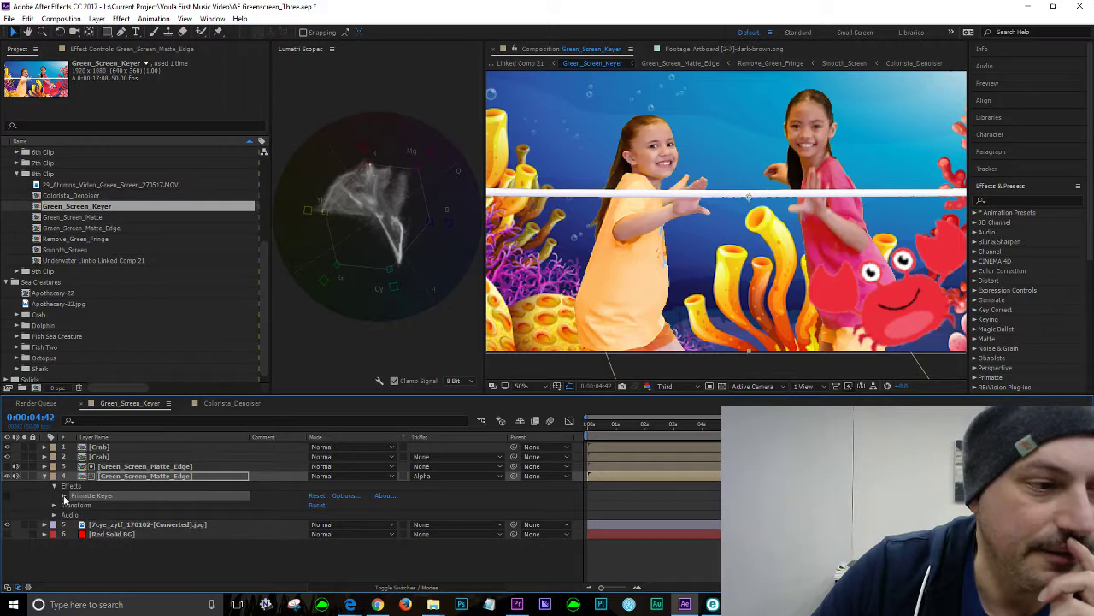
click(63, 496)
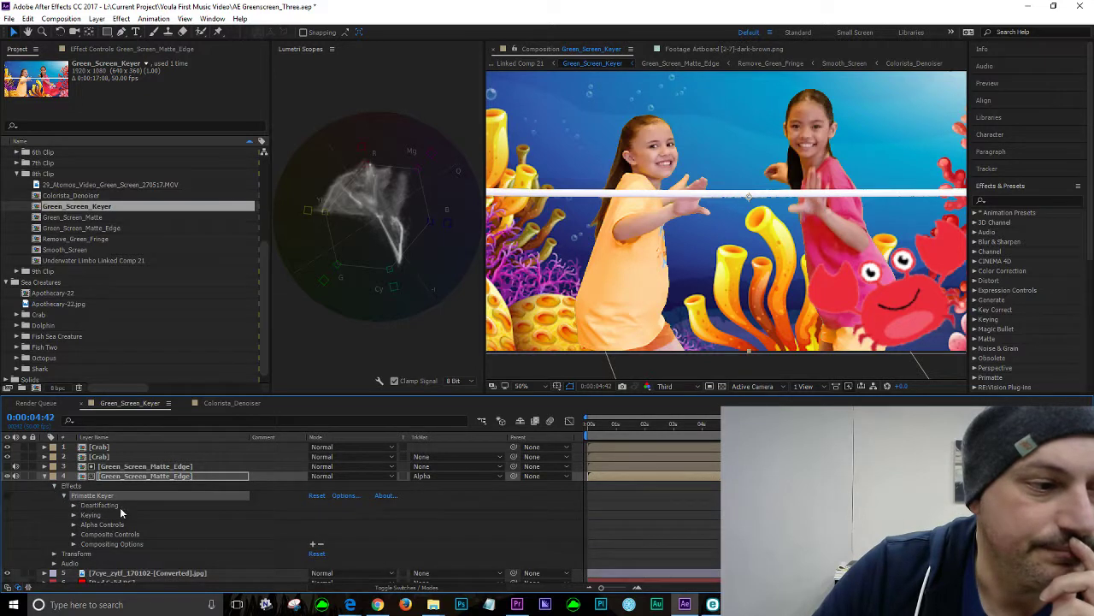
click(63, 496)
click(54, 485)
click(46, 476)
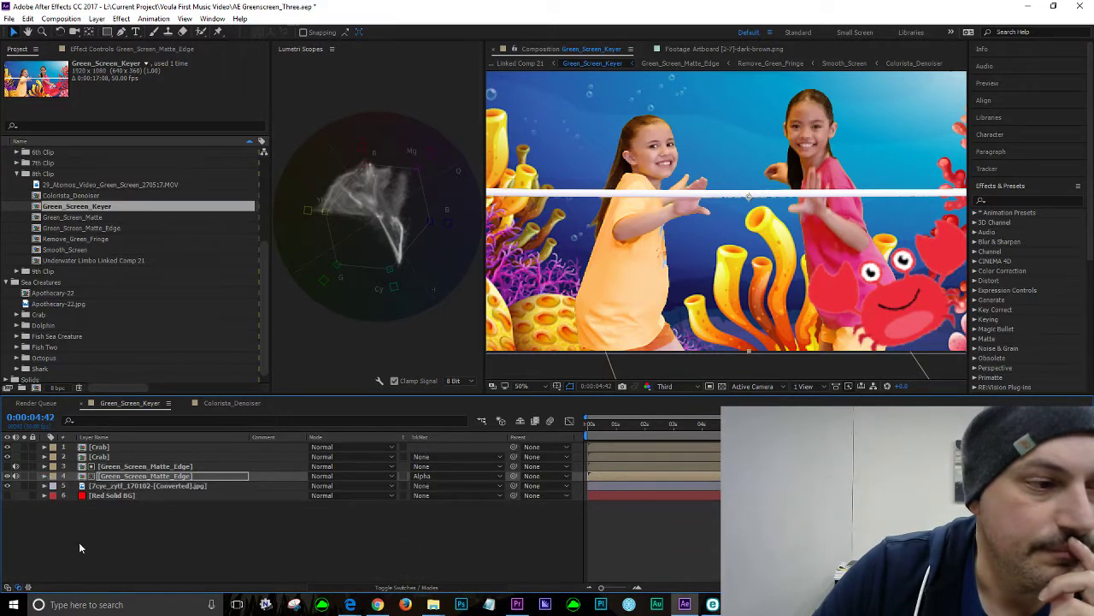
click(79, 542)
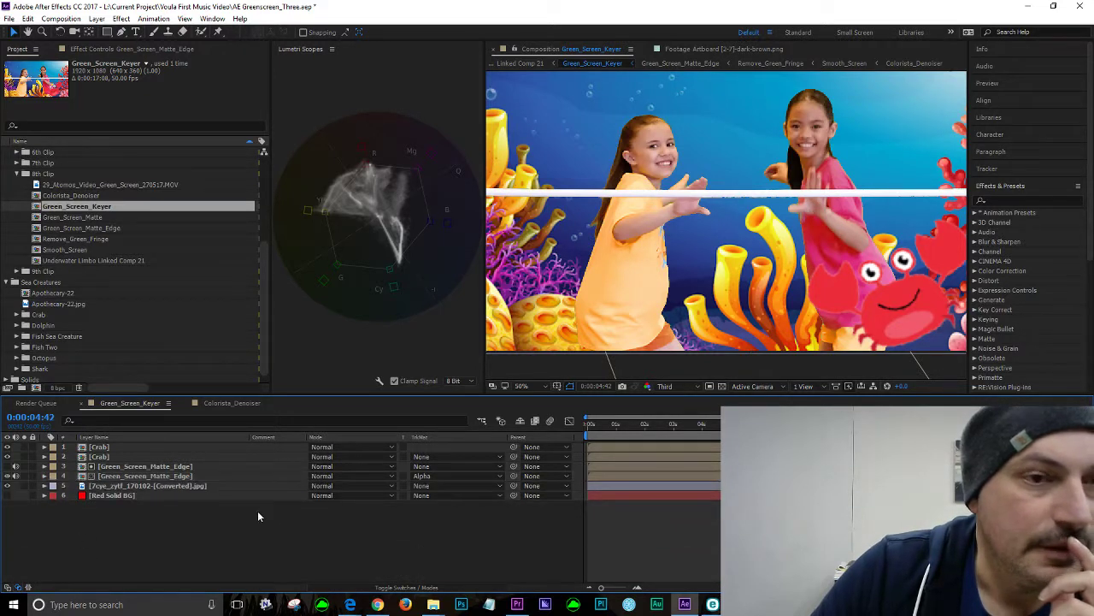
Preview the Green_Screen_Matte thumbnail, open the Green_Screen_Matte_Edge composition, and scrub to 0:00:01:00
click(64, 219)
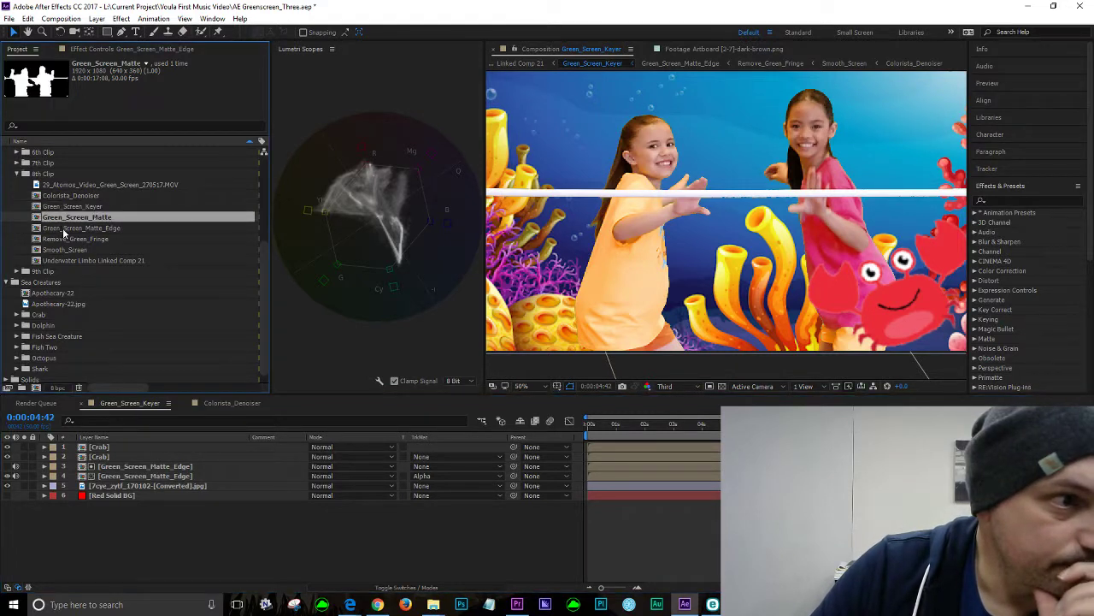
click(64, 229)
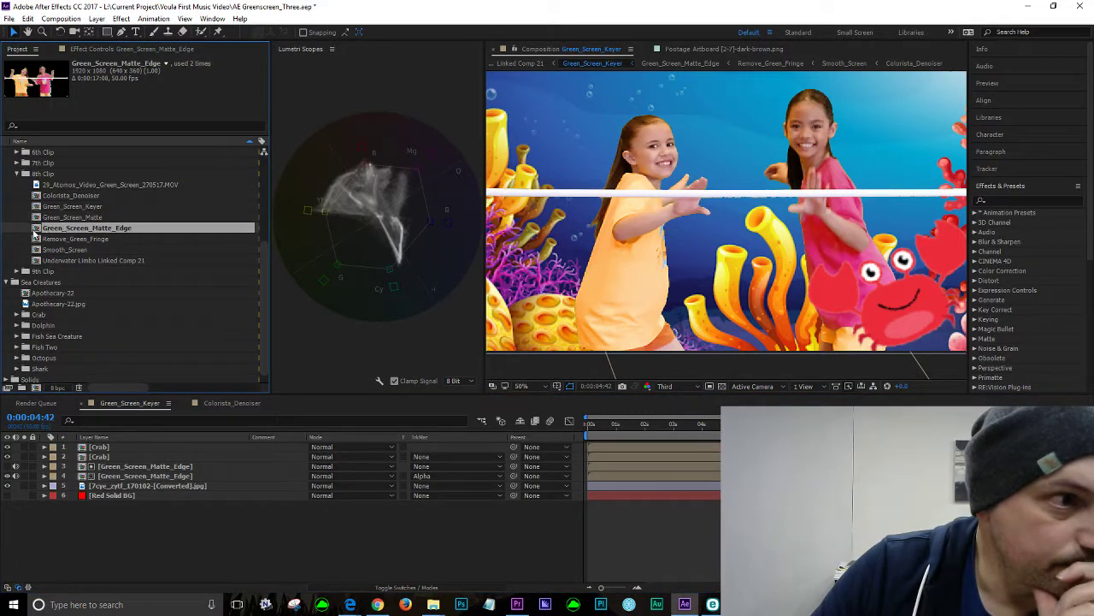
double_click(35, 229)
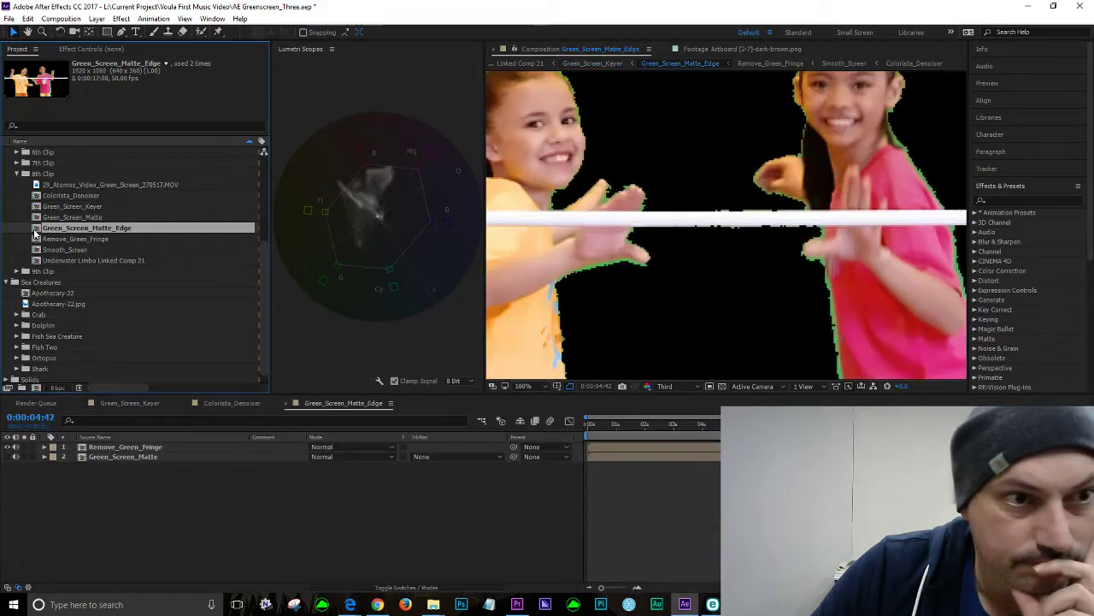
drag(686, 424, 617, 425)
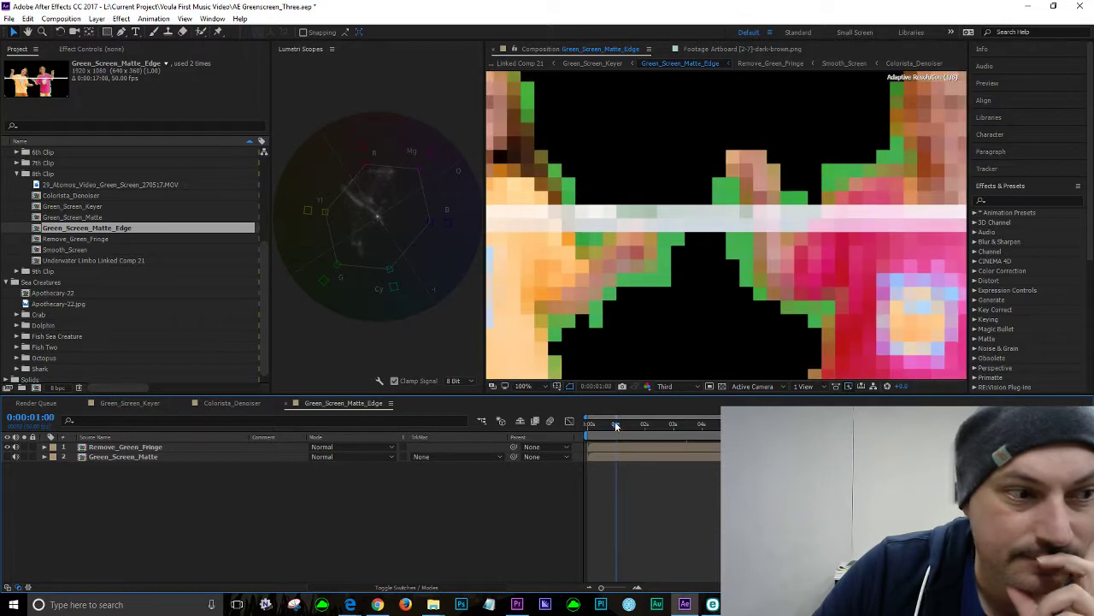
Expand the Set Matte effect on the Remove_Green_Fringe layer to examine its settings, and start previewing the composition
click(45, 447)
click(55, 457)
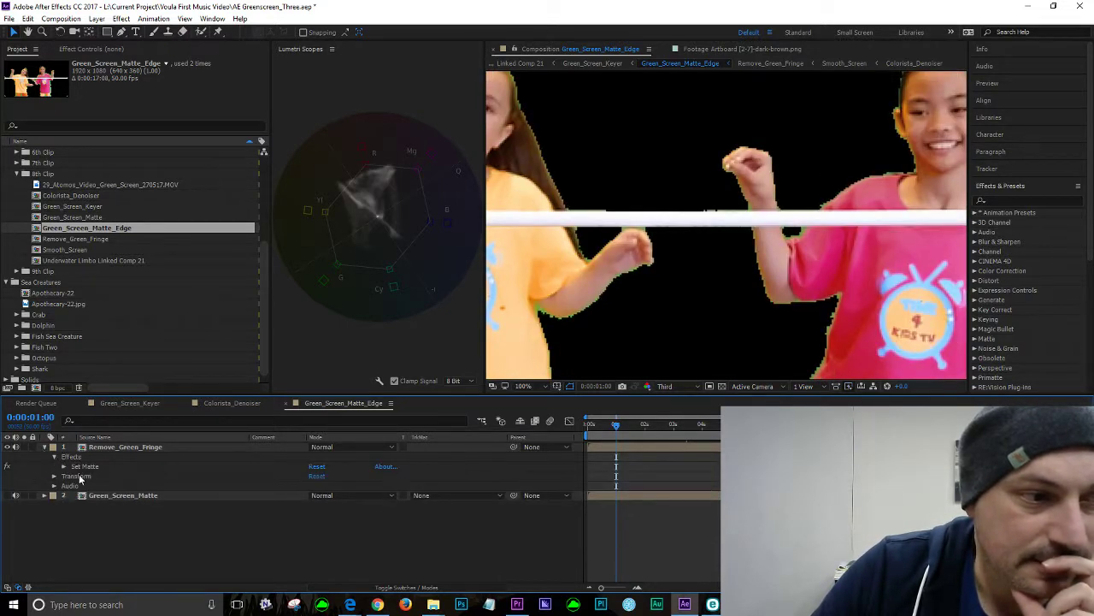
click(64, 467)
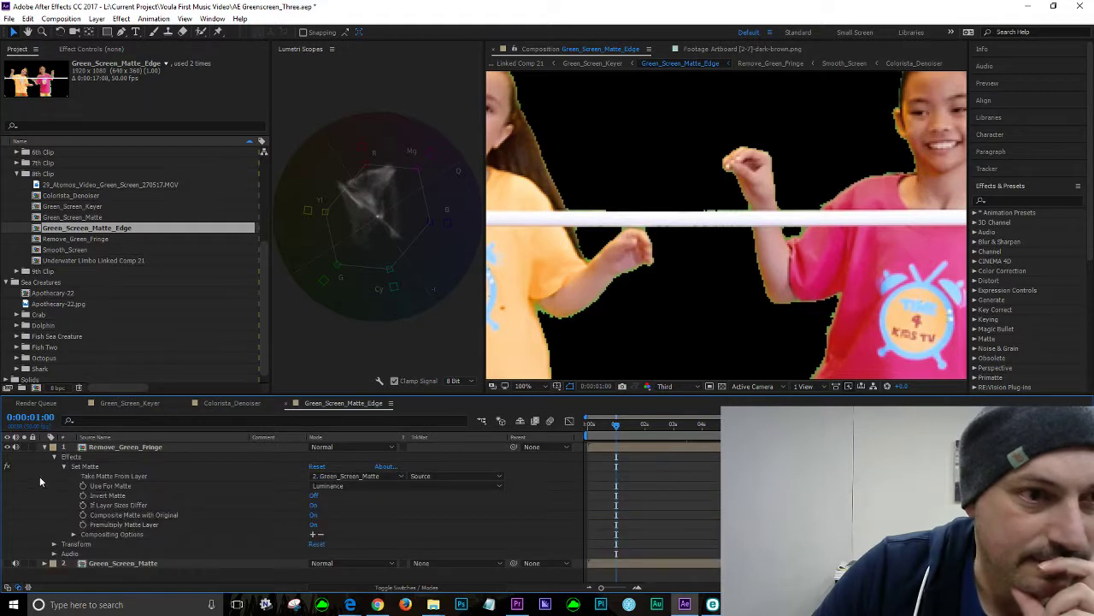
key(space)
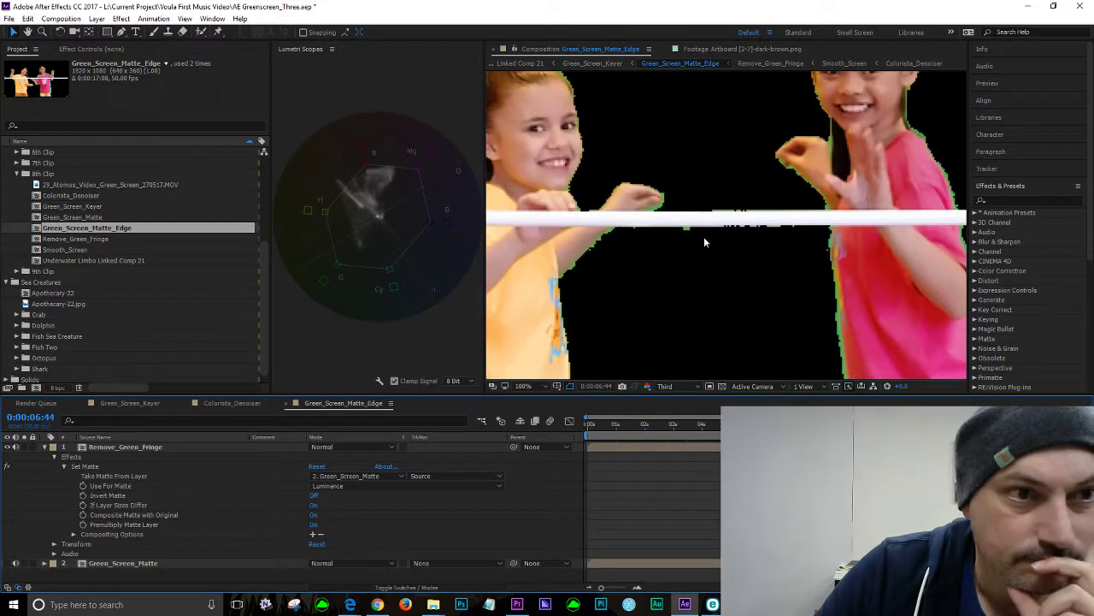
At 50% view, toggle Set Matte off and on to compare the matte, collapse the layer, and close the Green_Screen_Matte_Edge timeline
scroll(704, 237, down, 2)
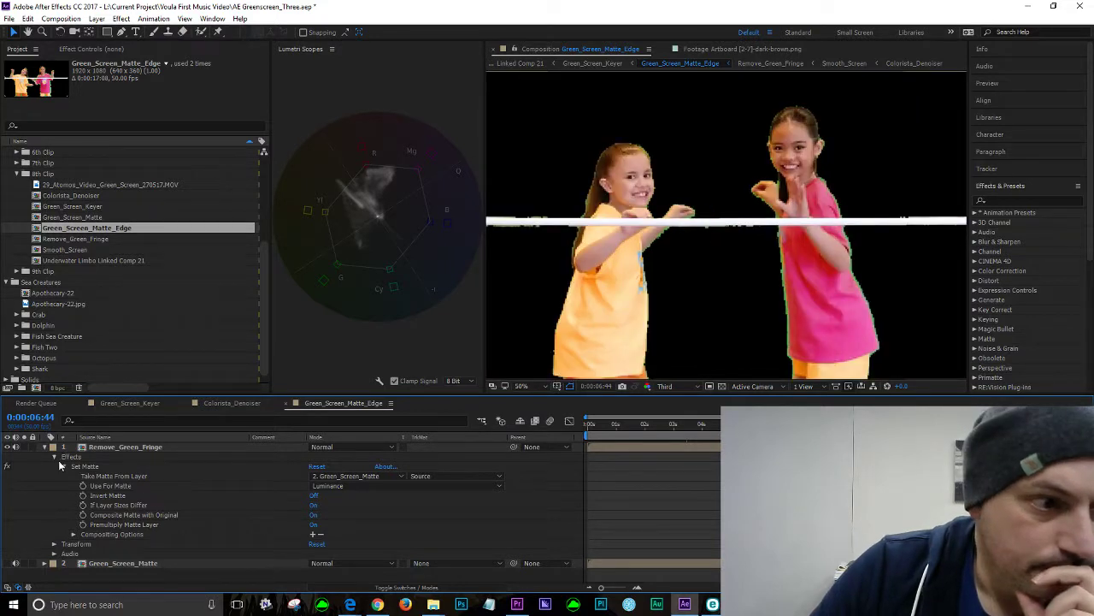
click(6, 467)
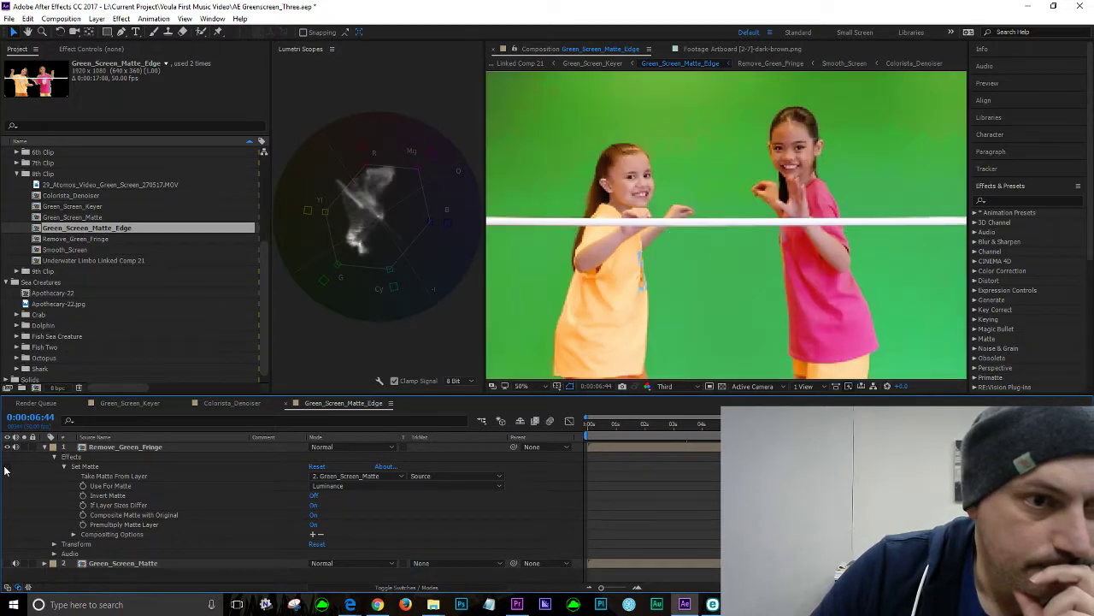
click(6, 467)
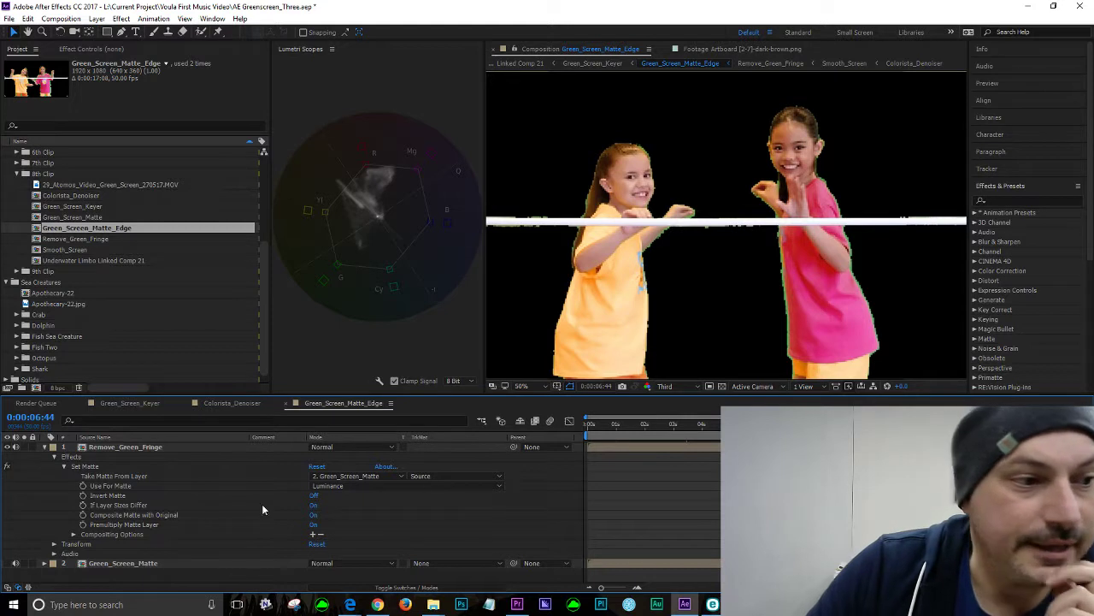
click(44, 448)
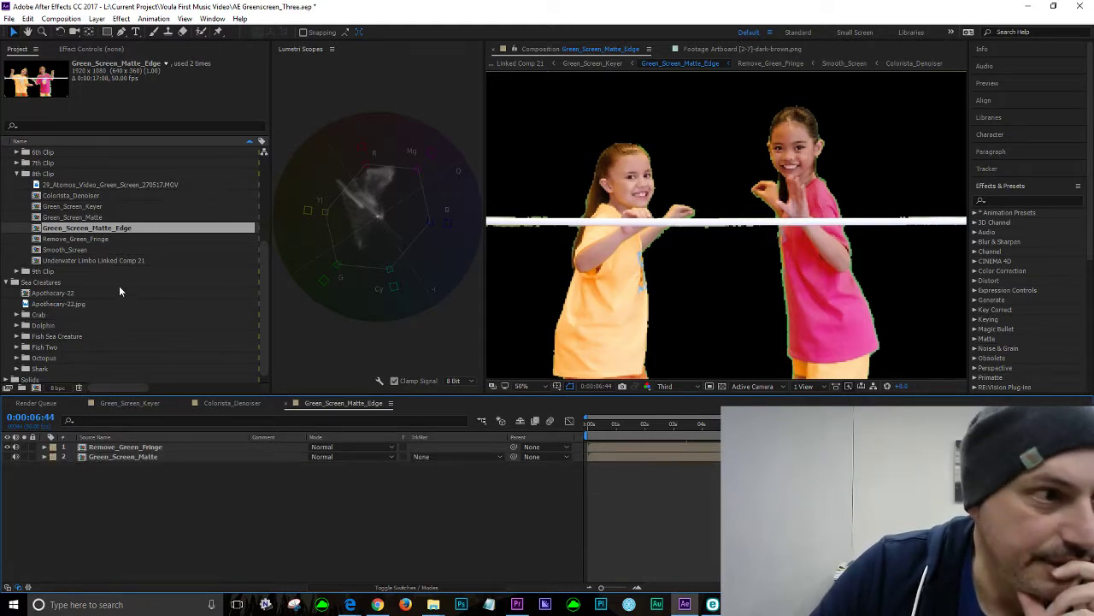
click(288, 403)
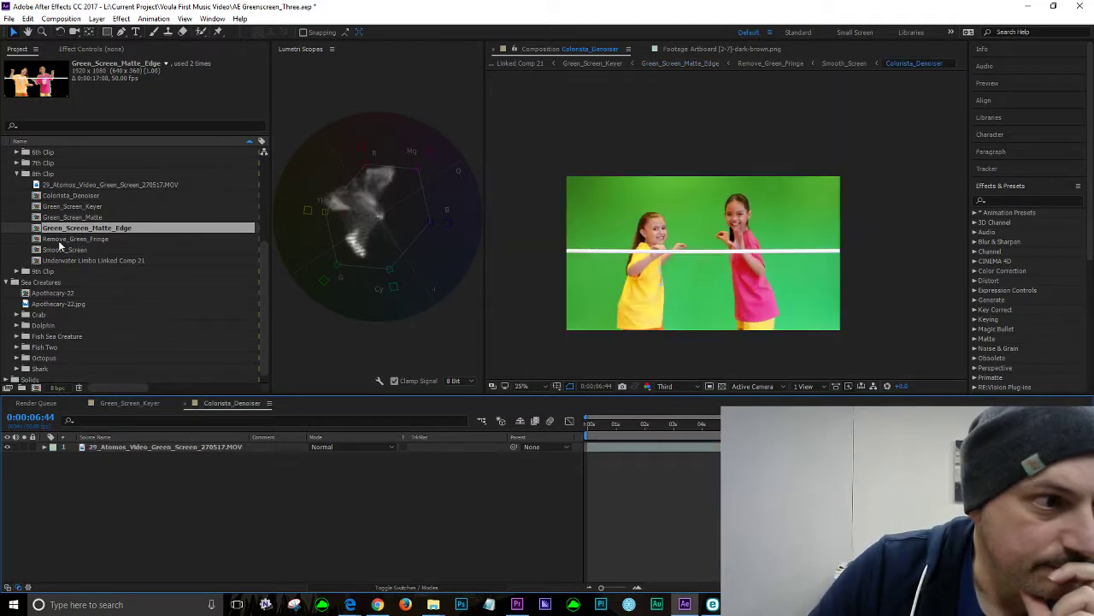
Open the Remove_Green_Fringe composition and compare its picture with the Colorista_Denoiser composition
click(59, 239)
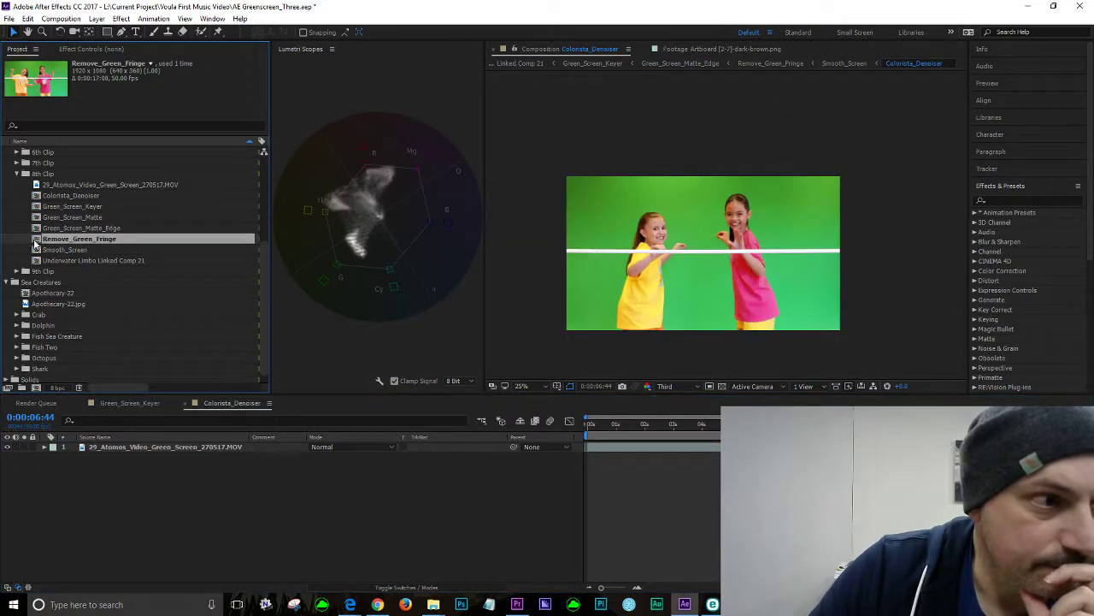
double_click(36, 241)
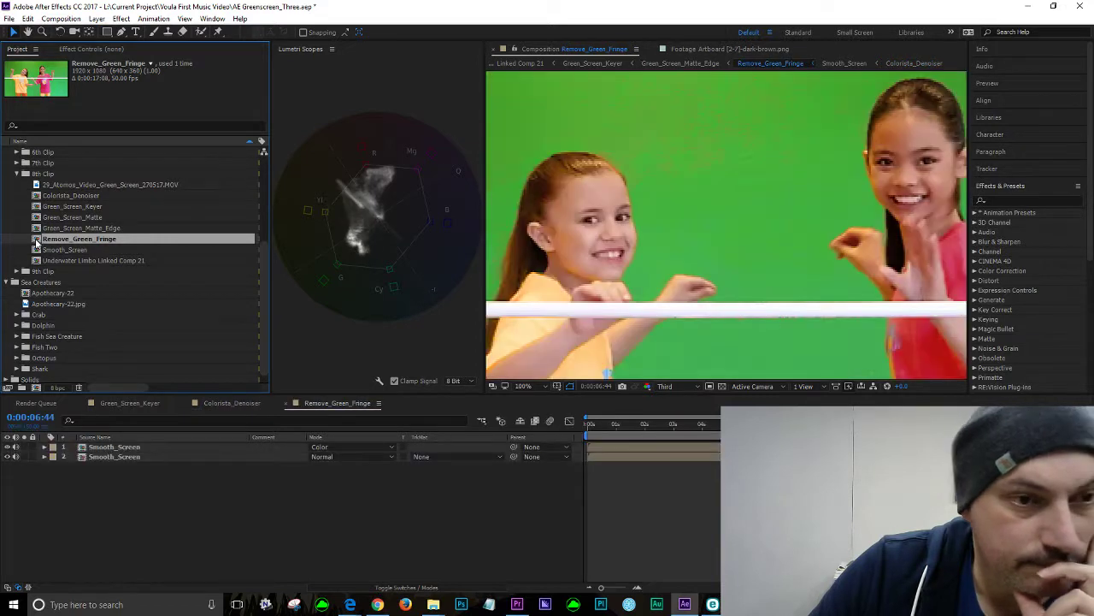
click(230, 403)
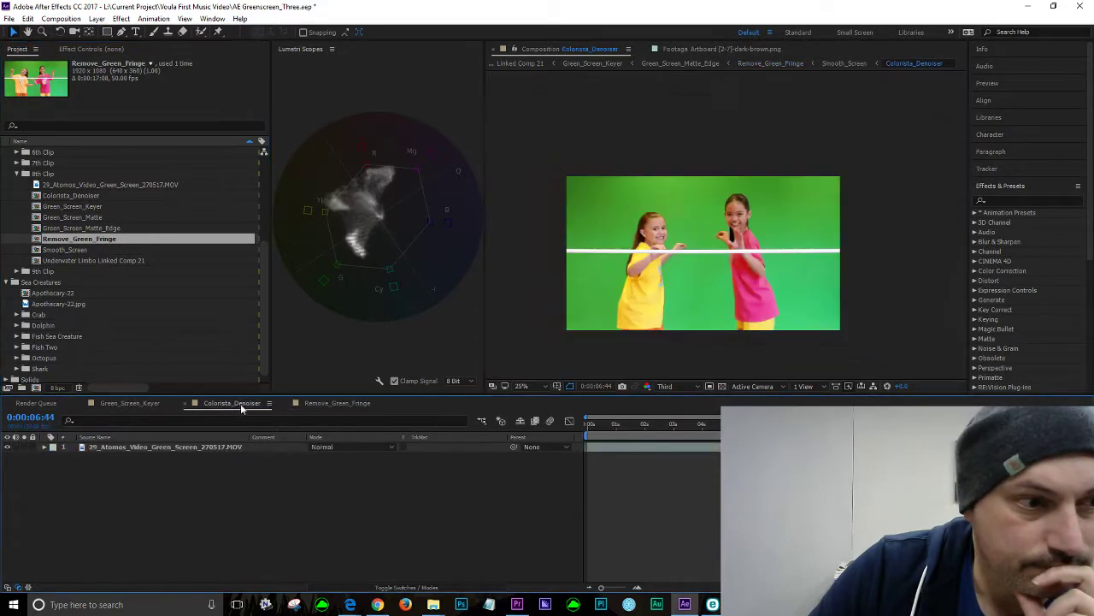
click(328, 403)
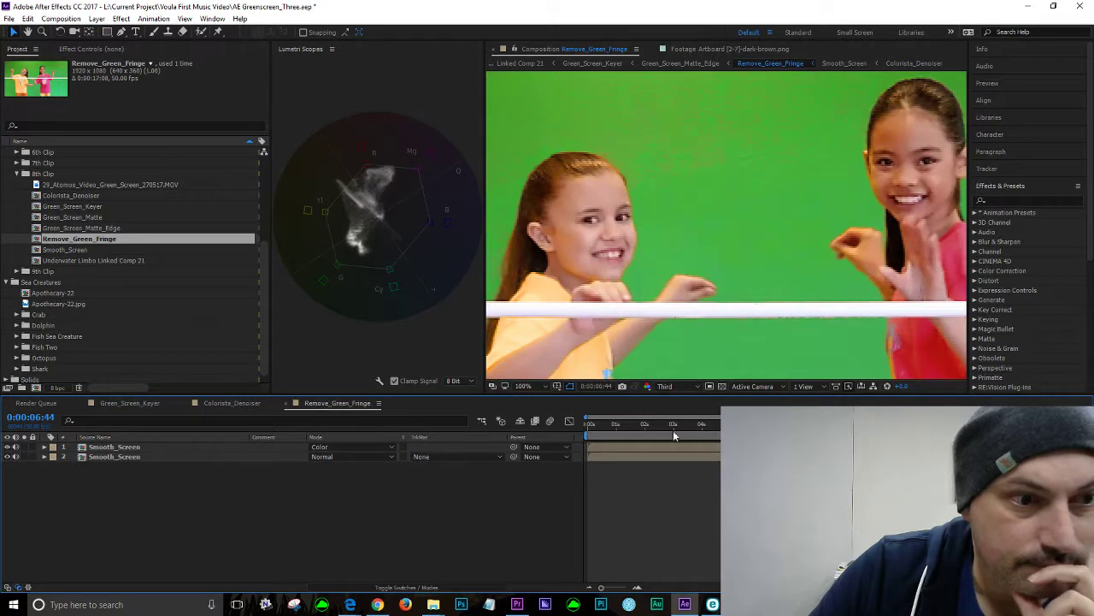
Expand the effects of the top Smooth_Screen layer, enable Keylight (1.2), and preview the composition to 0:00:03:46 at 50% view
click(44, 447)
click(53, 459)
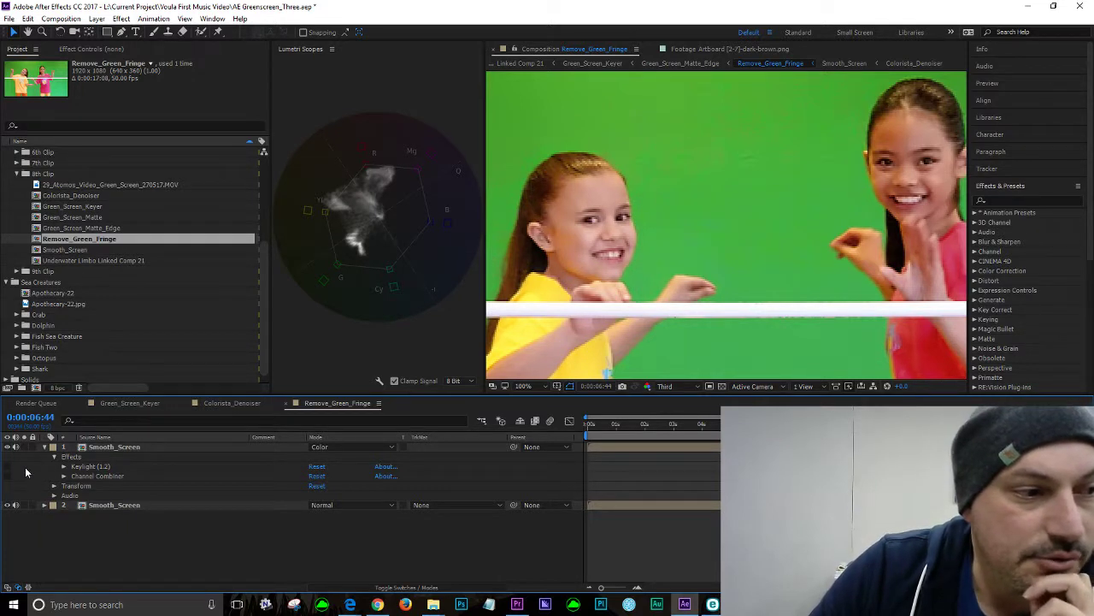
click(8, 467)
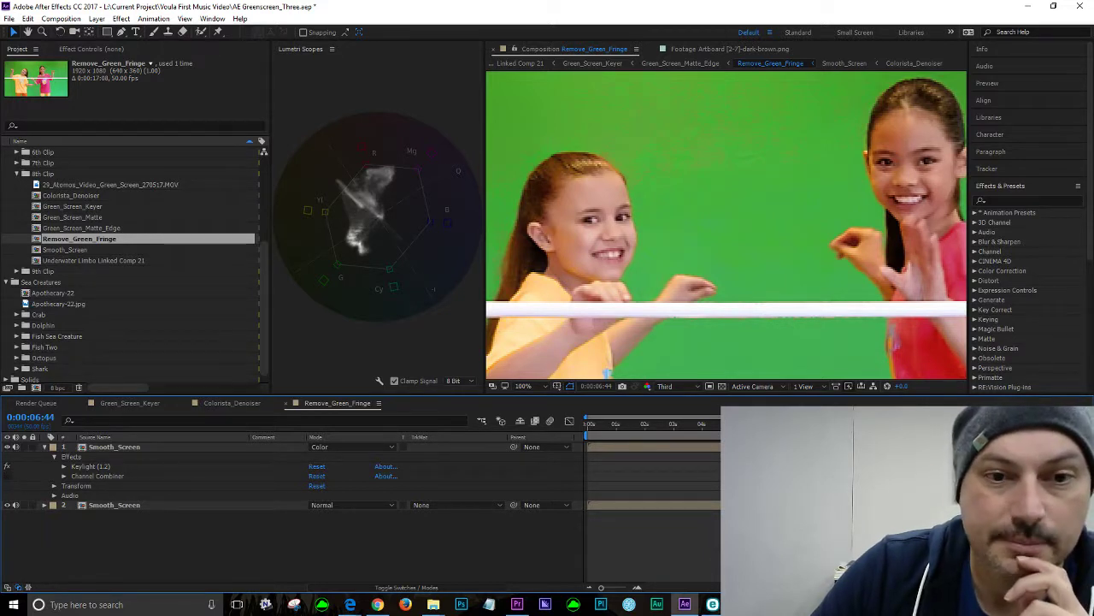
key(space)
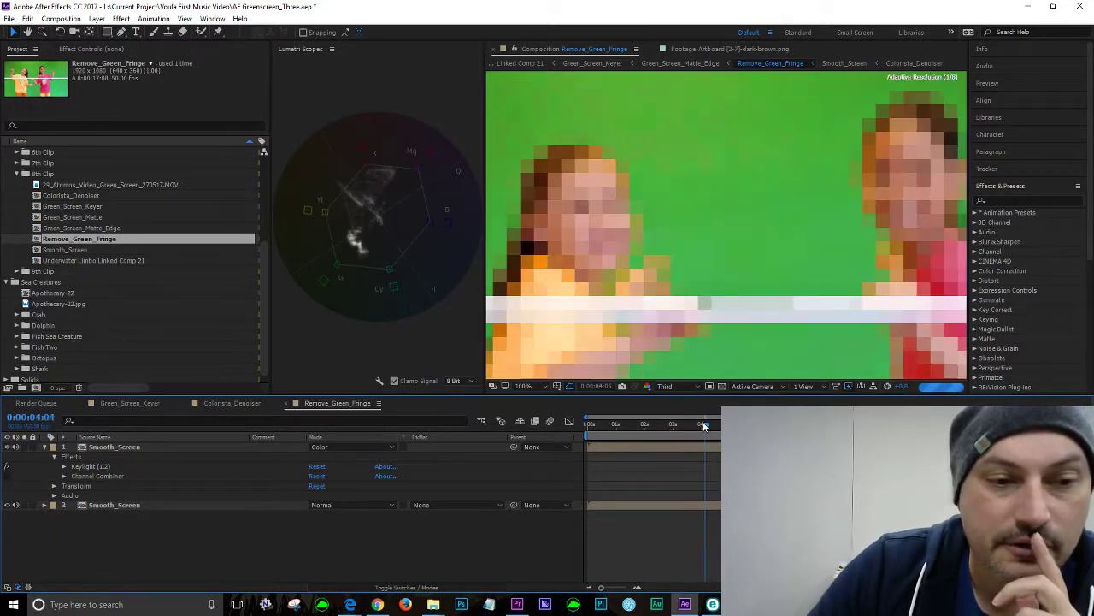
key(space)
scroll(639, 287, down, 2)
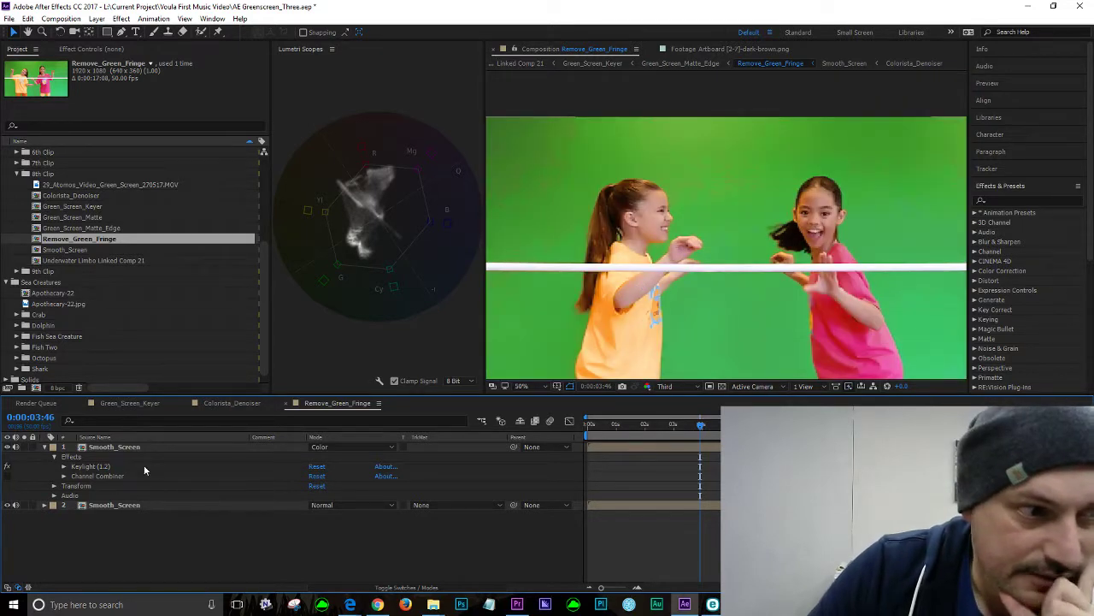
Compare the picture with Keylight (1.2) off and on, and widen the Lumetri Scopes panel to enlarge the vectorscope
click(10, 467)
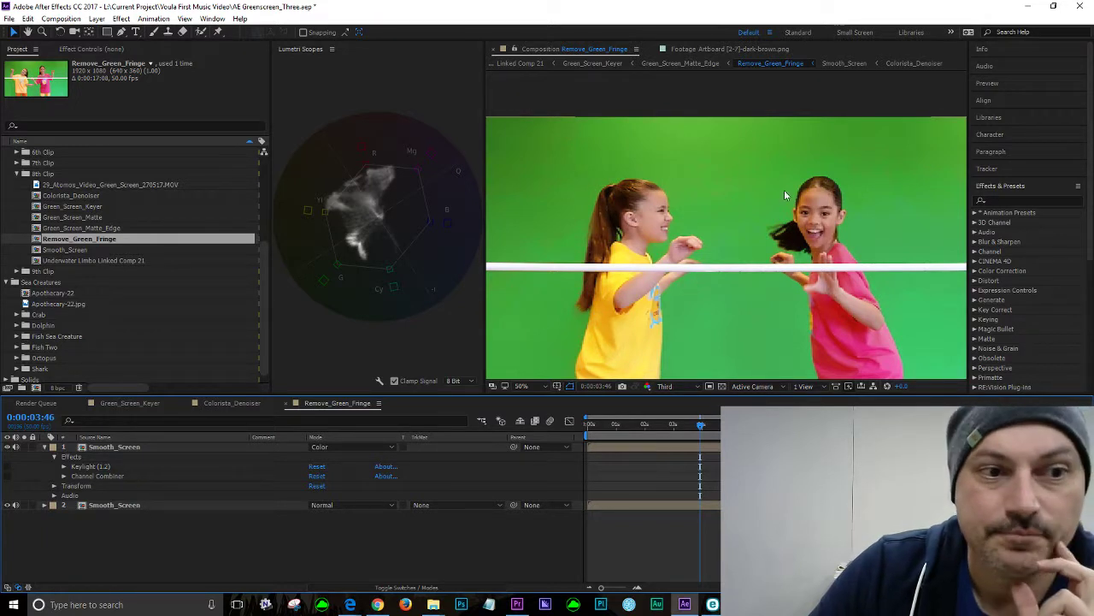
click(9, 467)
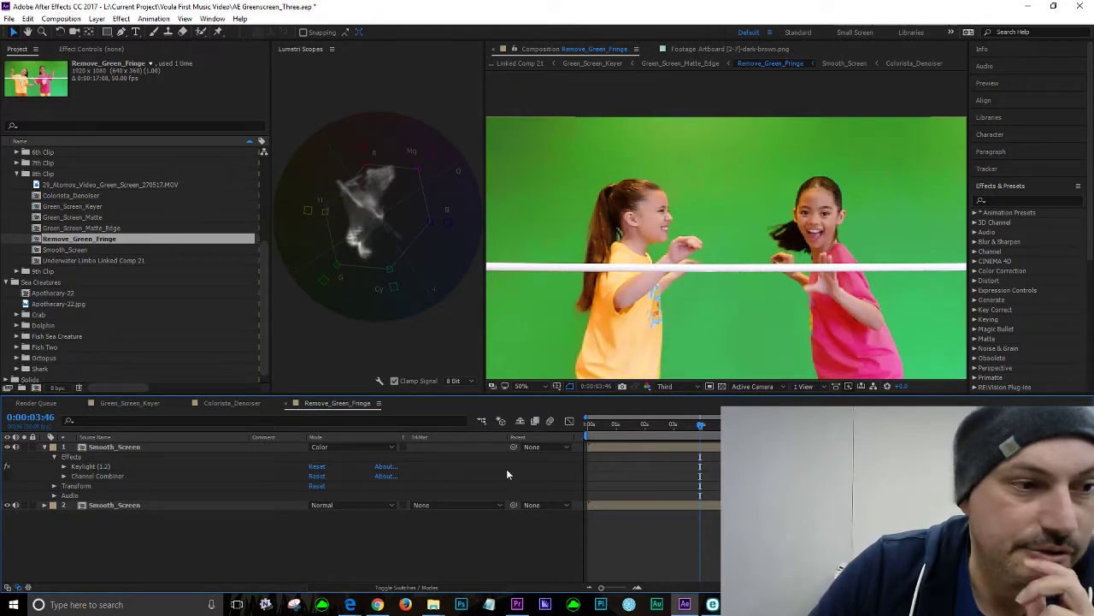
click(9, 467)
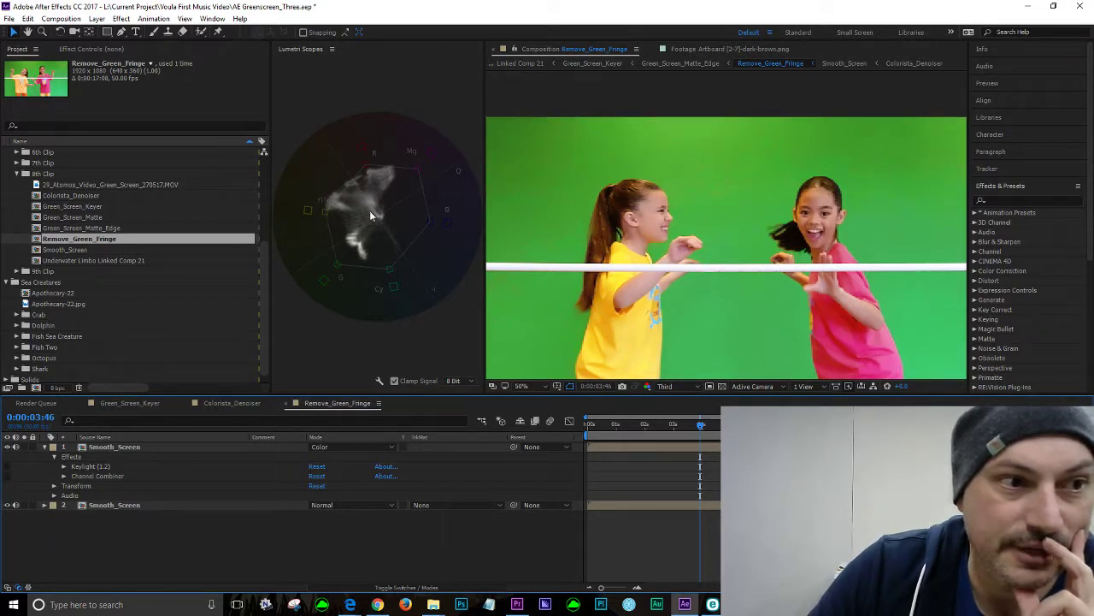
click(382, 86)
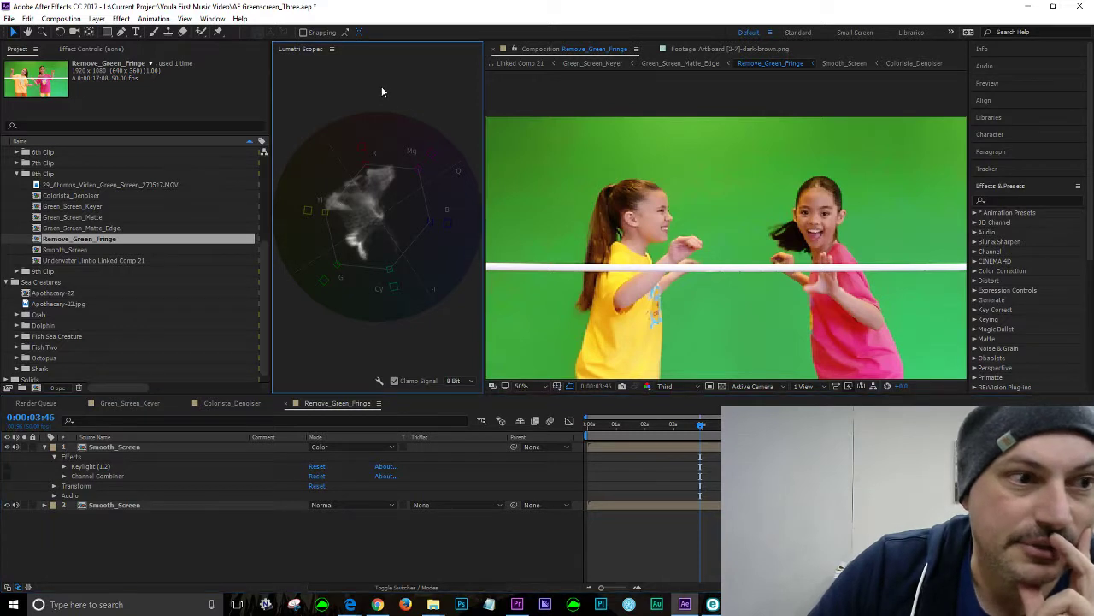
drag(272, 242, 159, 300)
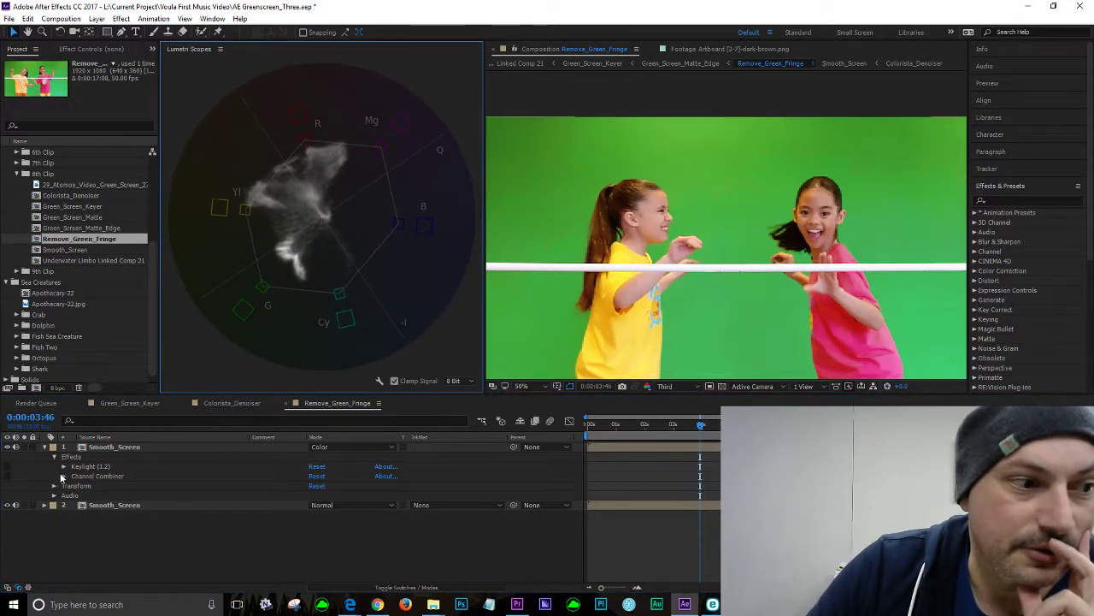
Toggle Keylight (1.2) repeatedly to compare the shirt colors against the enlarged vectorscope, and leave the effect disabled
click(12, 469)
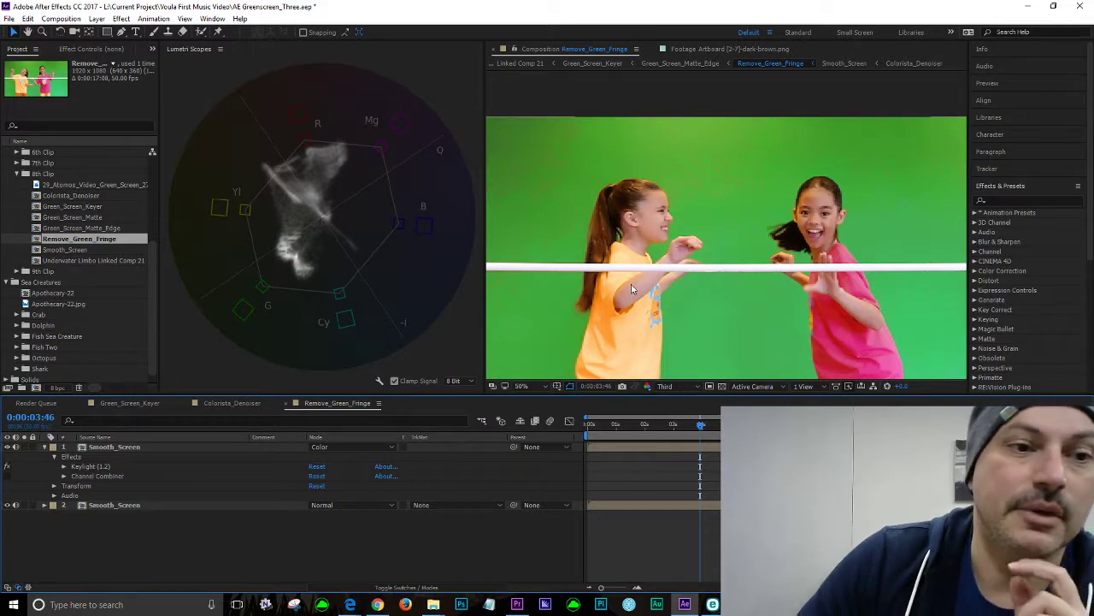
click(7, 476)
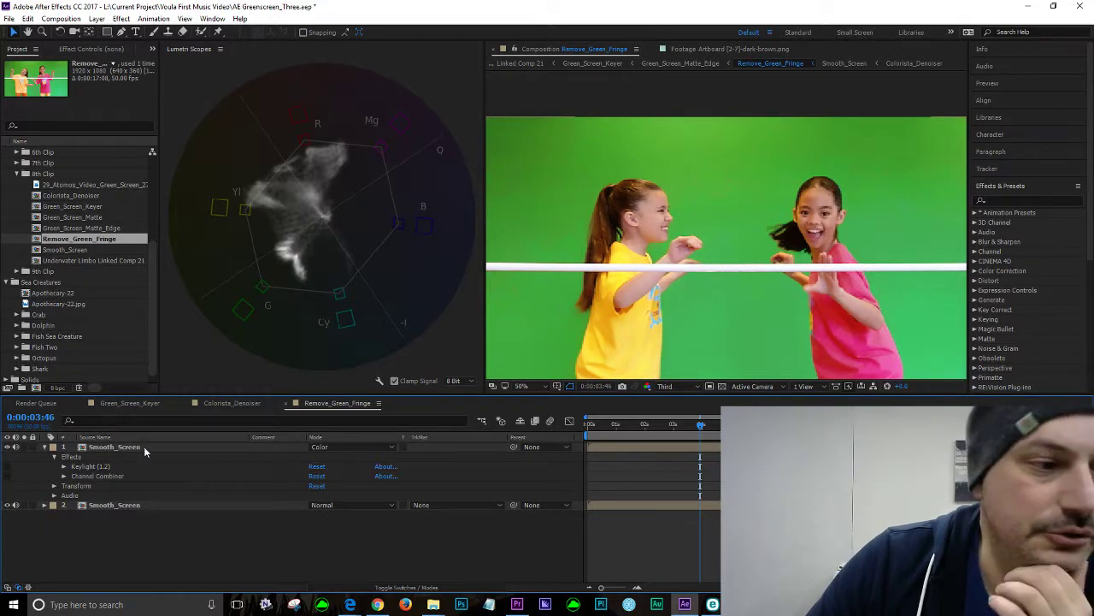
click(8, 466)
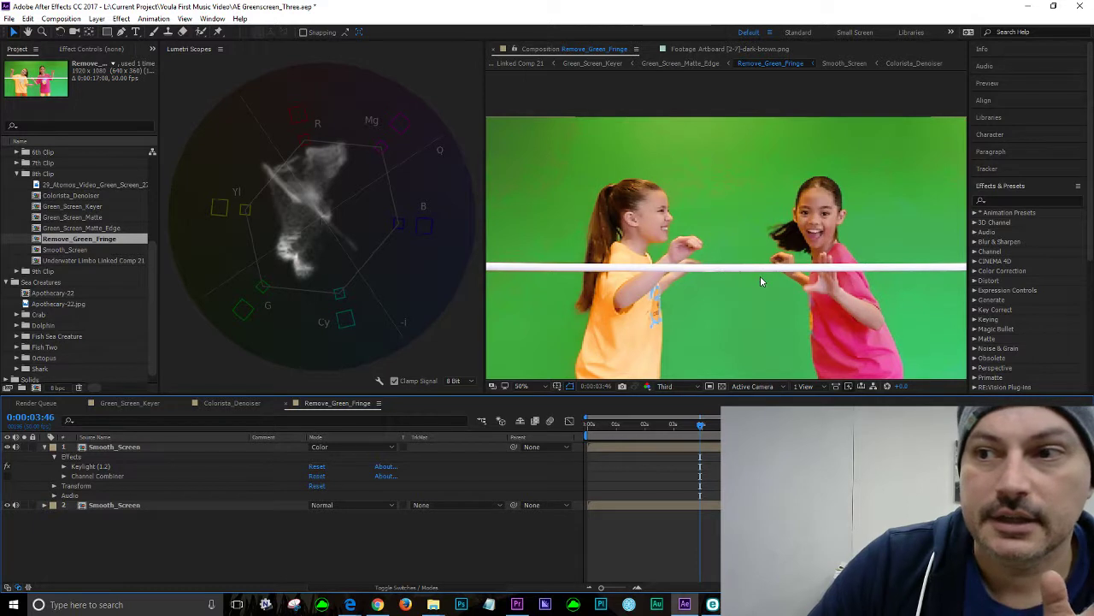
click(10, 467)
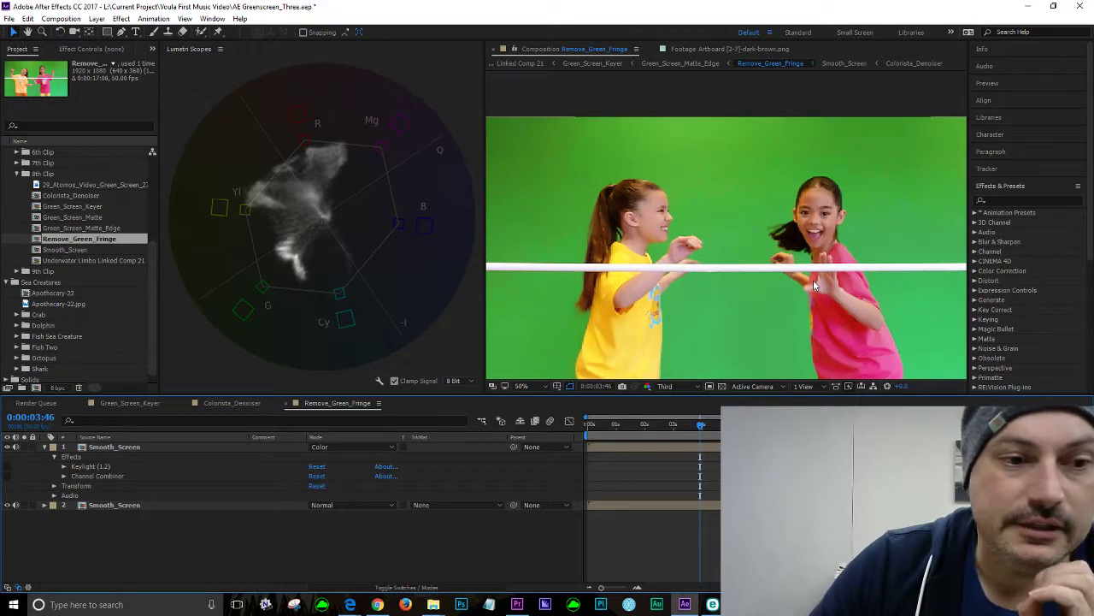
click(7, 468)
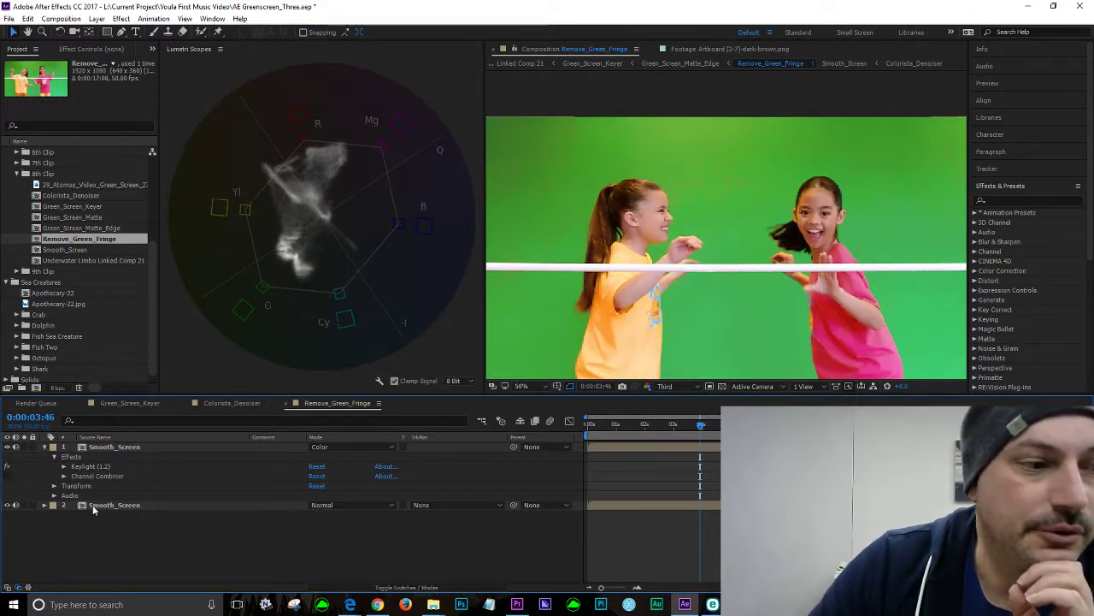
click(7, 467)
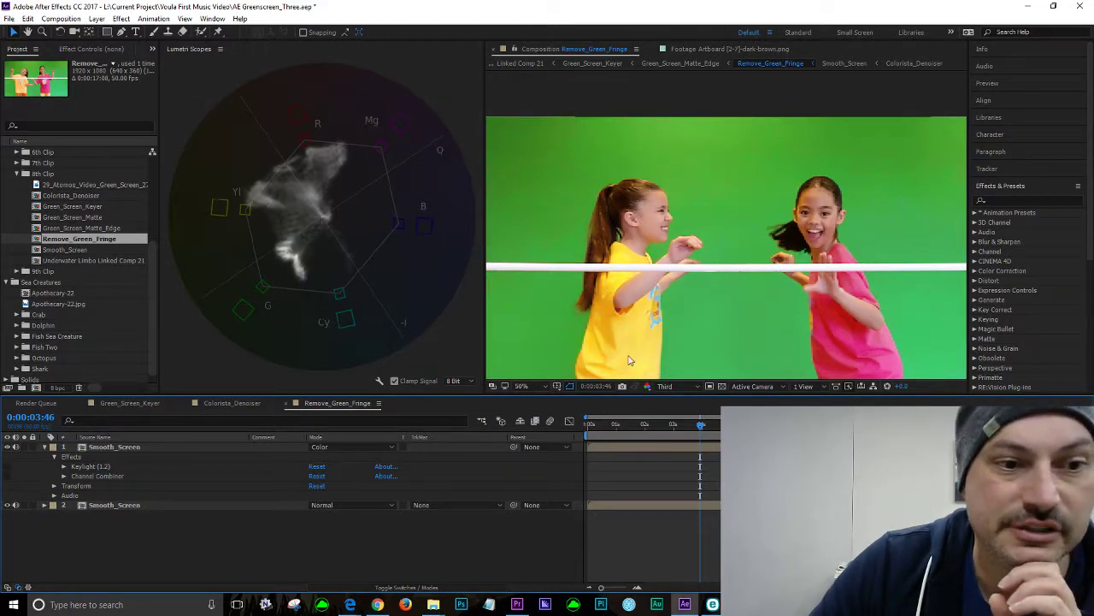
click(6, 467)
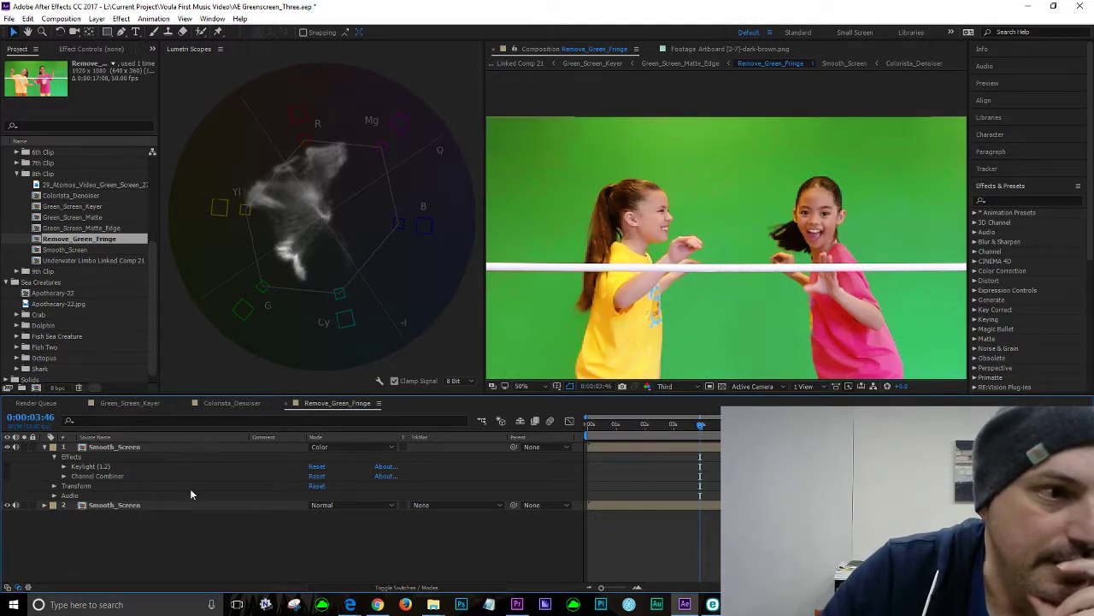
Switch to Premiere Pro and set the Program monitor zoom of Seq_Video_Green_Screen_New to Fit
click(517, 605)
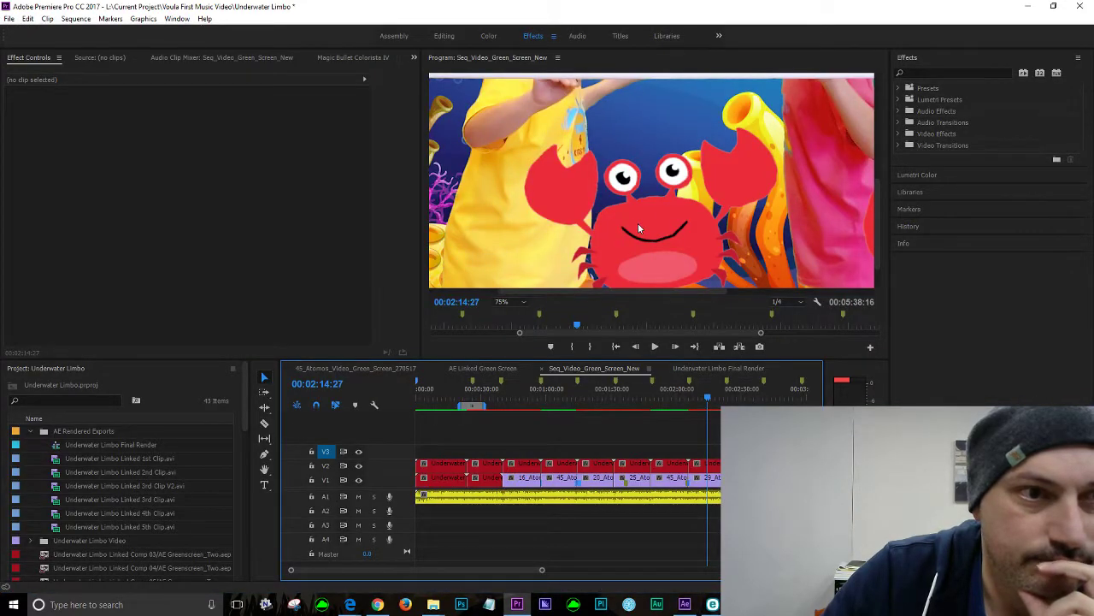
drag(880, 212, 896, 145)
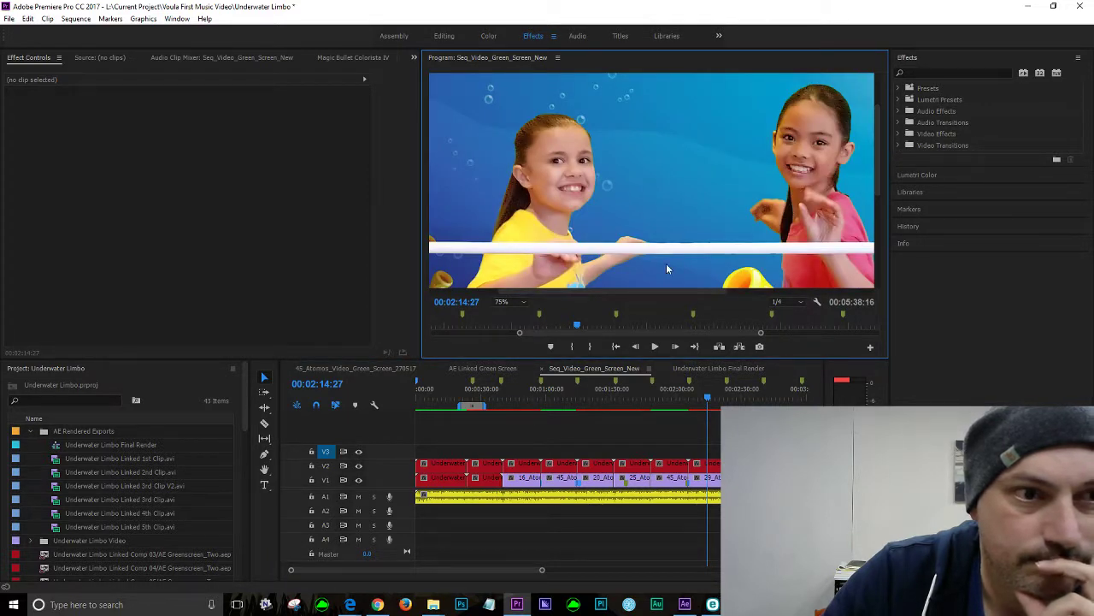
click(511, 302)
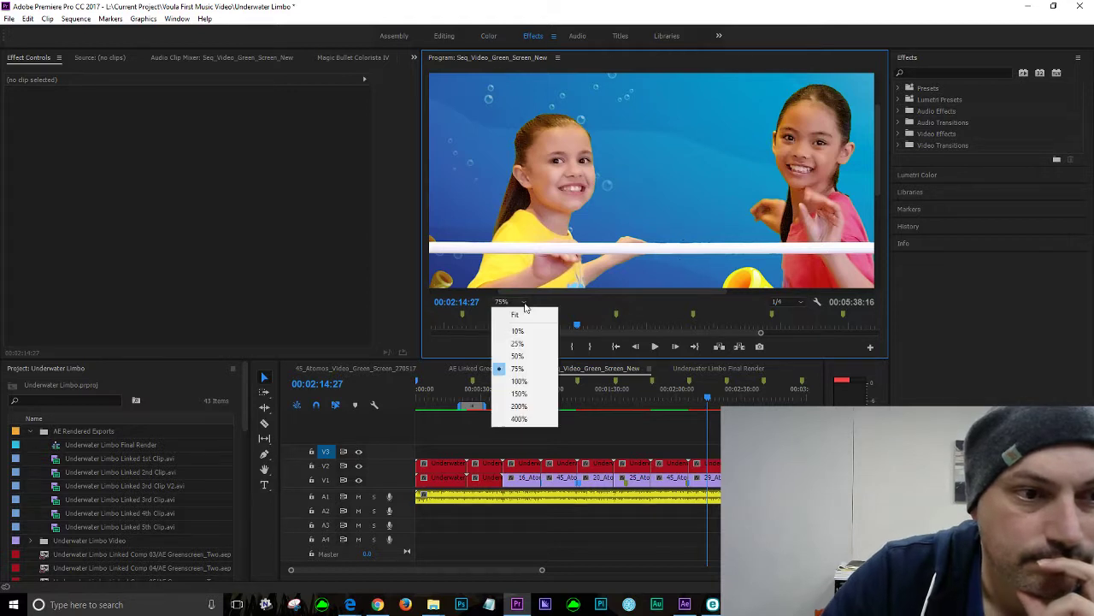
click(511, 314)
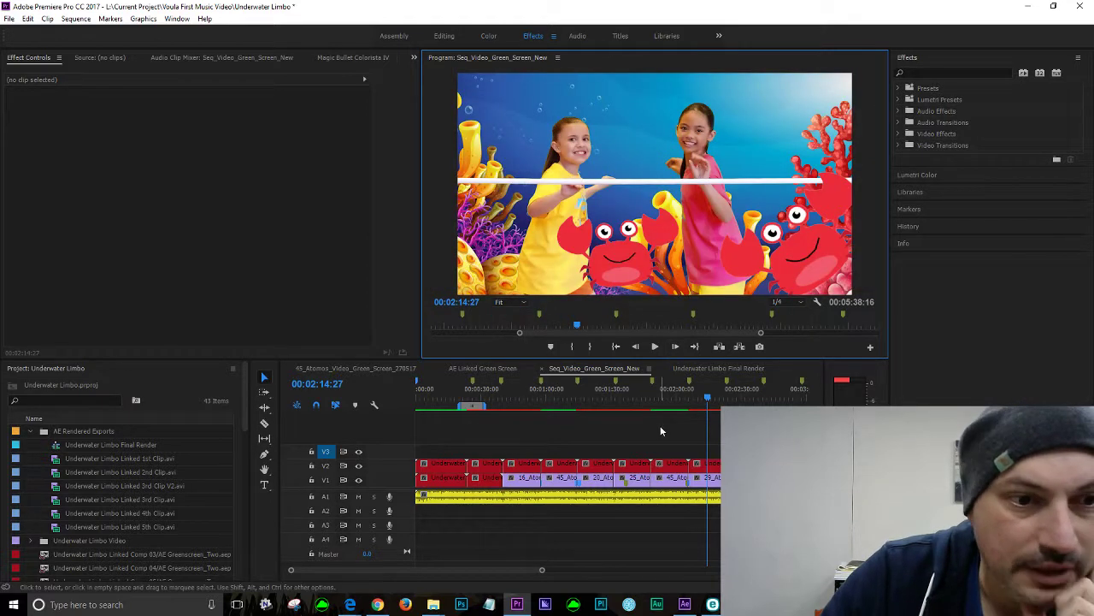
Scrub Seq_Video_Green_Screen_New back to 00:02:00:19 and forward again to 00:02:12:22 to compare the colors of neighbouring clips
drag(708, 400, 691, 397)
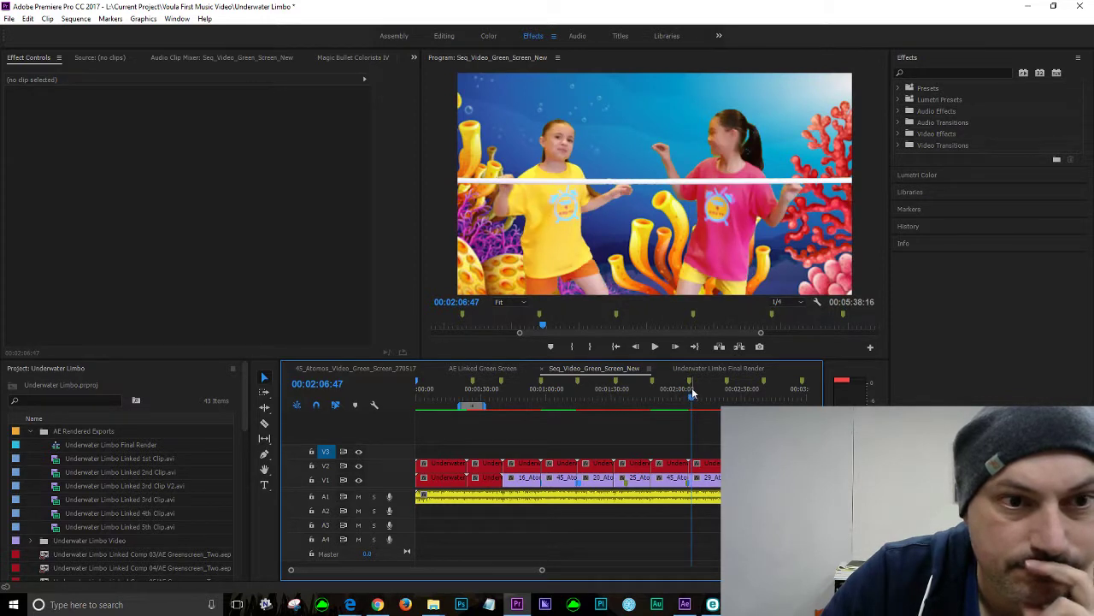
mouse_move(692, 392)
mouse_down()
mouse_move(704, 392)
mouse_move(678, 386)
mouse_up()
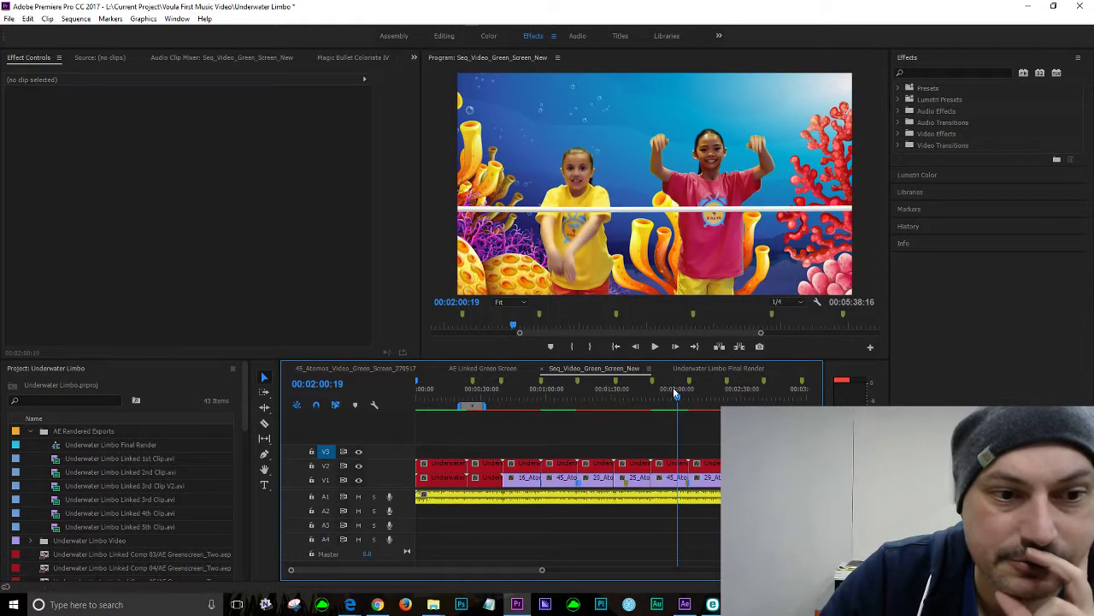
drag(678, 394, 708, 404)
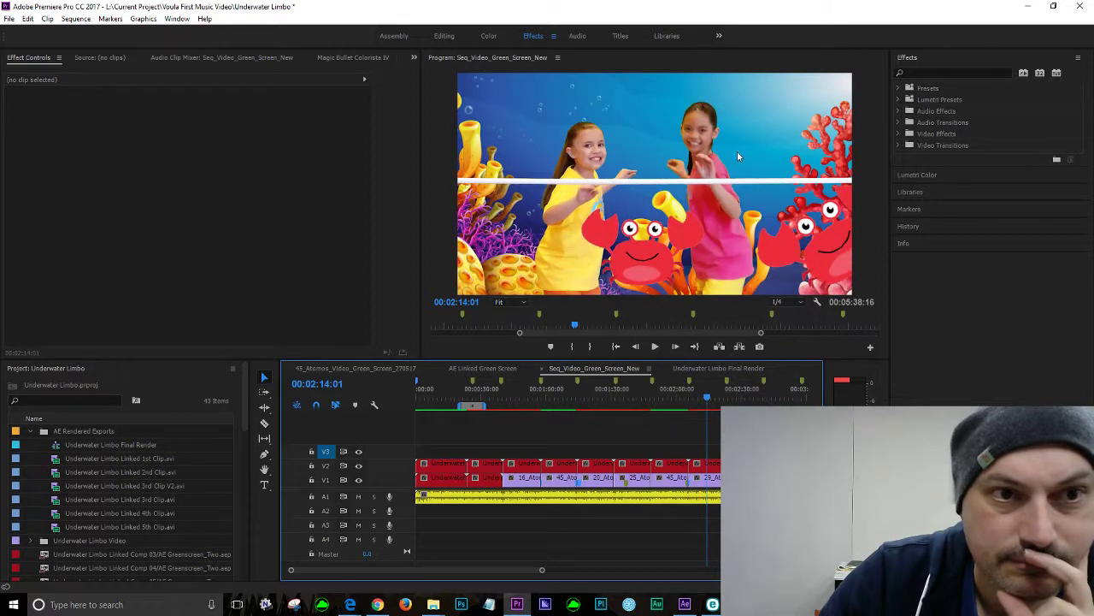
mouse_move(710, 401)
mouse_down()
mouse_move(720, 401)
mouse_move(706, 390)
mouse_up()
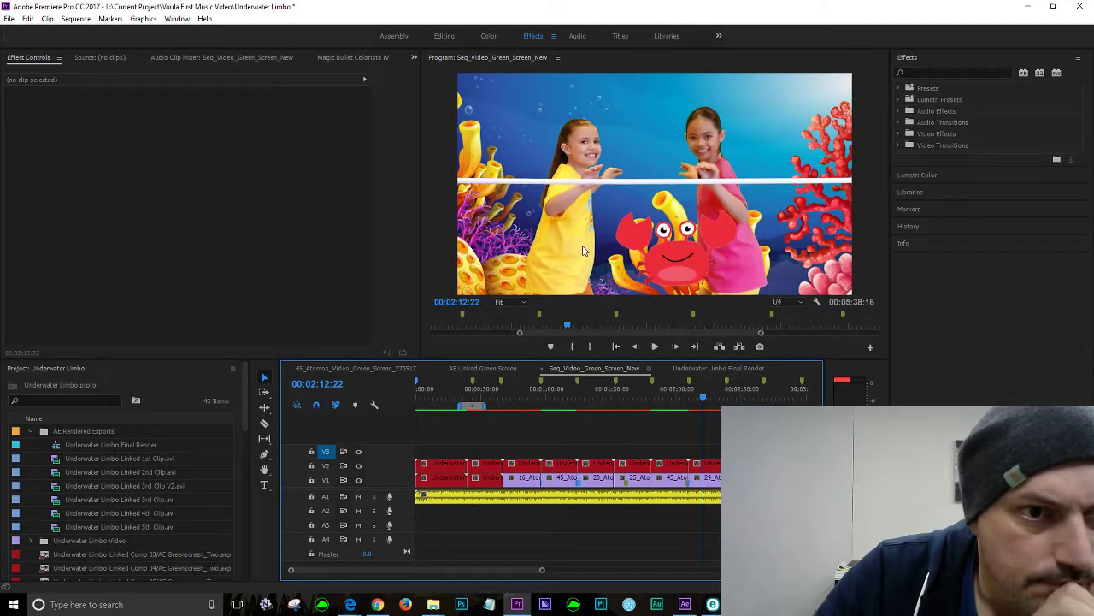
Save the Underwater Limbo project and move the sequence playhead to 00:01:56:09
click(10, 18)
click(26, 125)
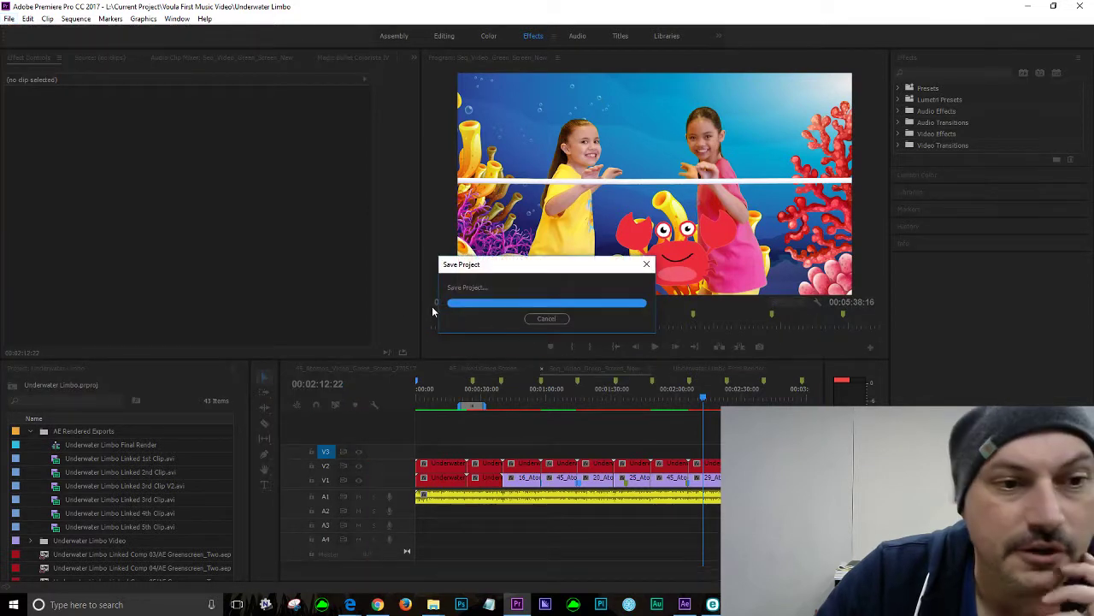
click(667, 395)
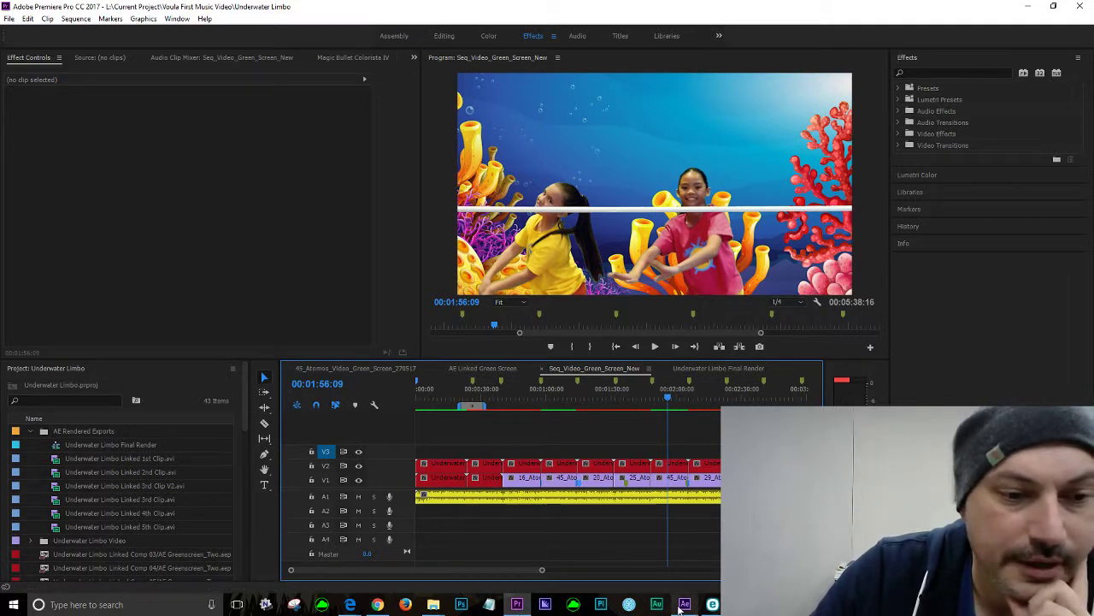
Switch back to After Effects and collapse the top Smooth_Screen layer of the Remove_Green_Fringe composition
key(alt+Tab)
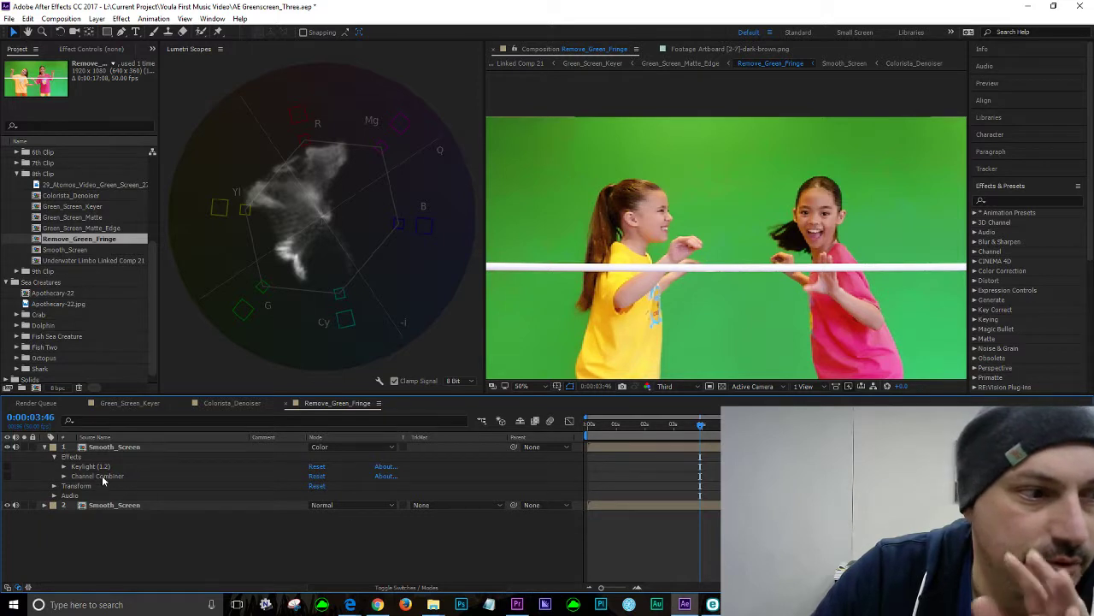
click(53, 457)
click(45, 447)
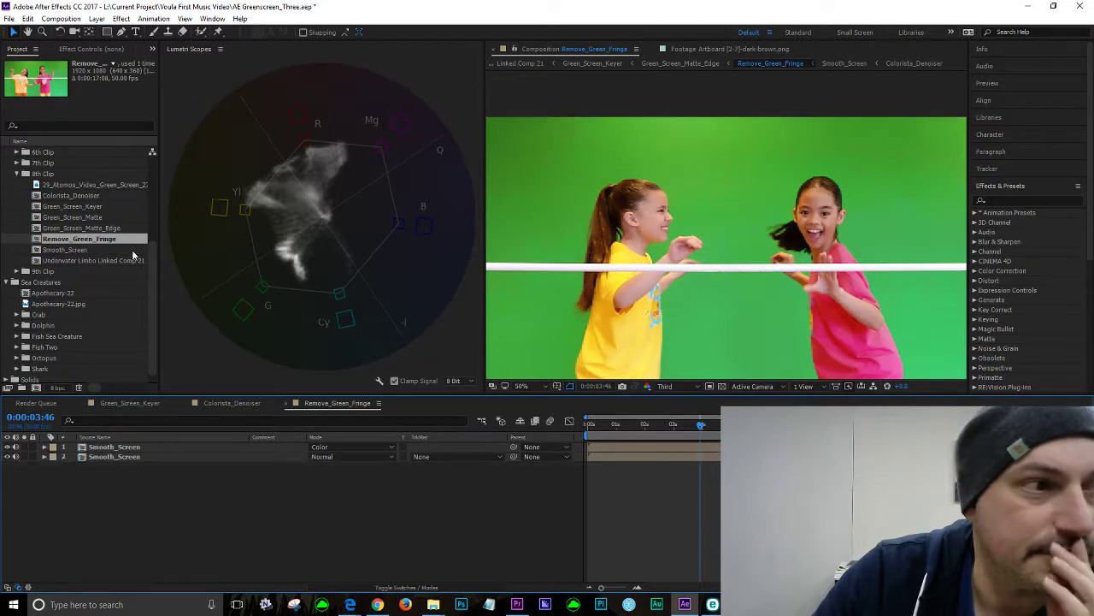
Collapse the 8th Clip folder, expand the 7th Clip folder, and preview the thumbnails of its compositions up to Comp_20_Colorista
scroll(1017, 282, down, 3)
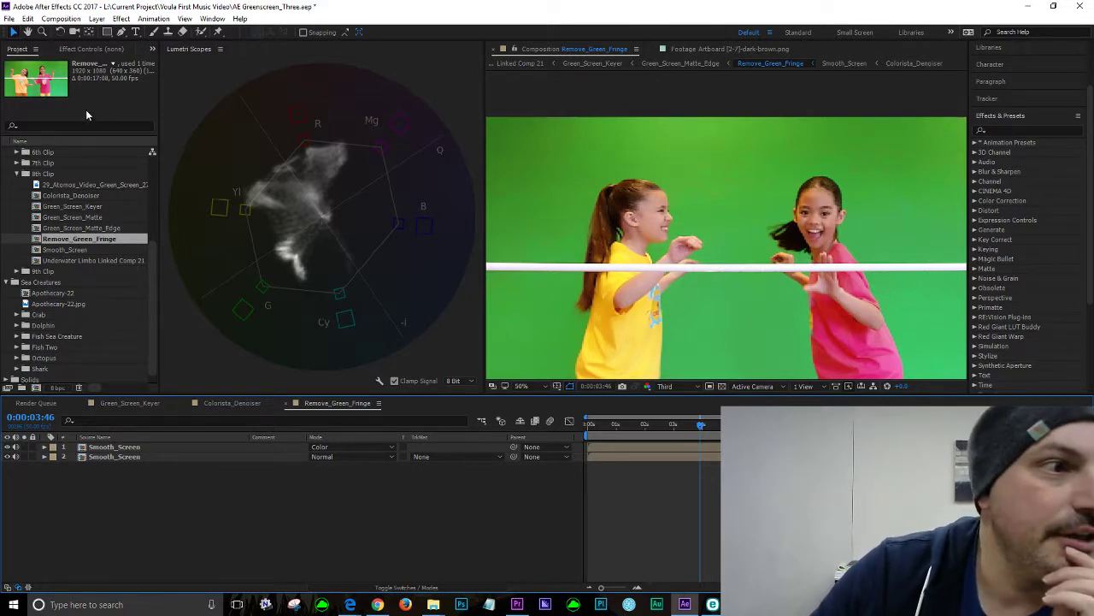
click(16, 174)
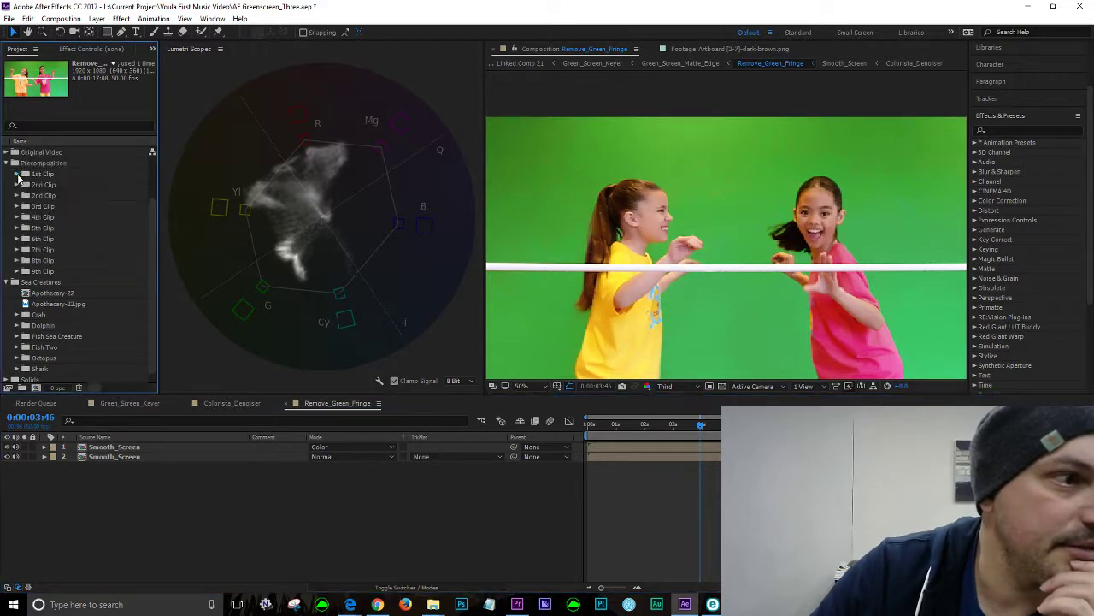
click(16, 250)
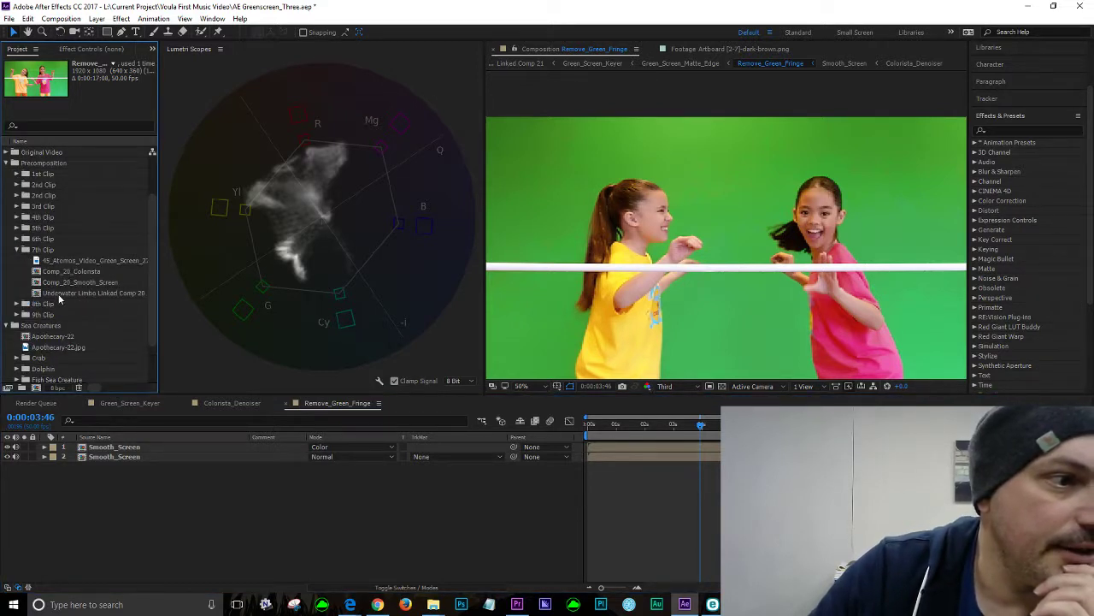
click(59, 293)
click(60, 283)
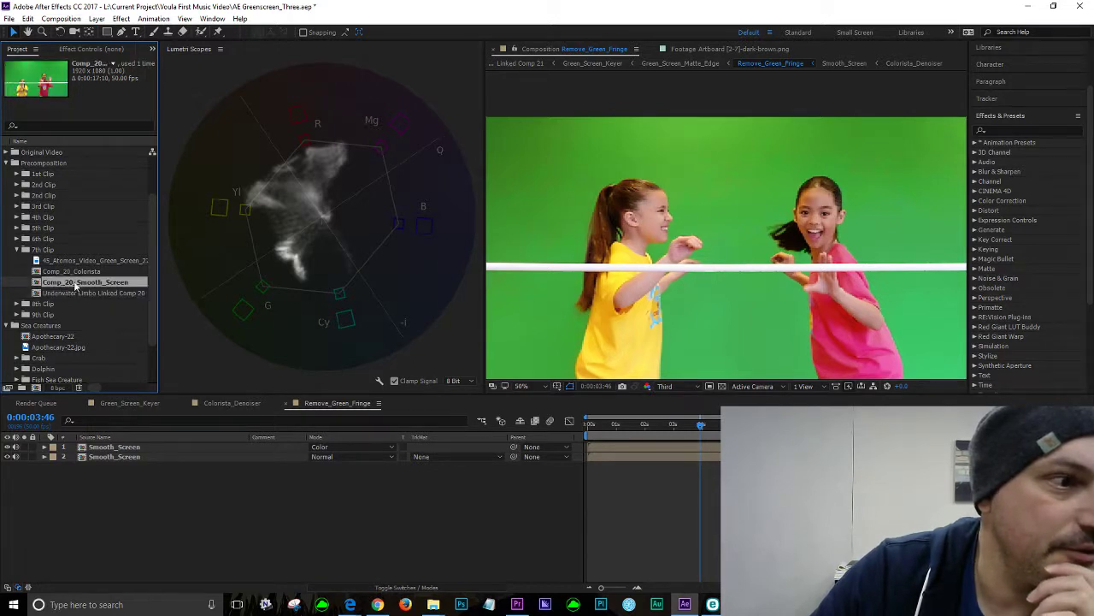
click(65, 273)
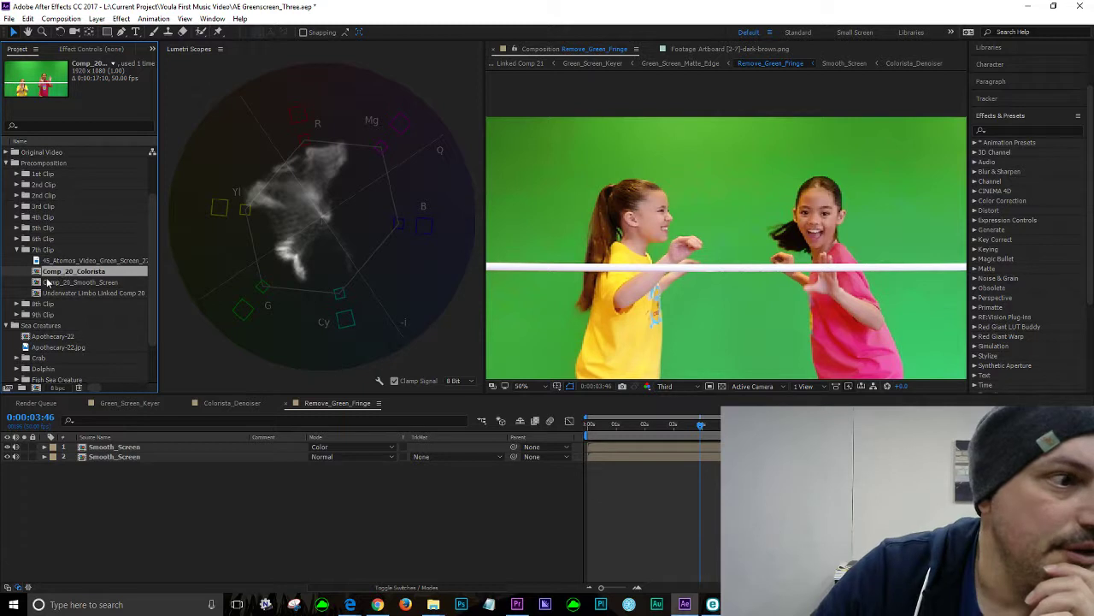
Open the Comp_20_Colorista composition and display the Denoiser III and Colorista IV effect controls of its footage layer
double_click(36, 272)
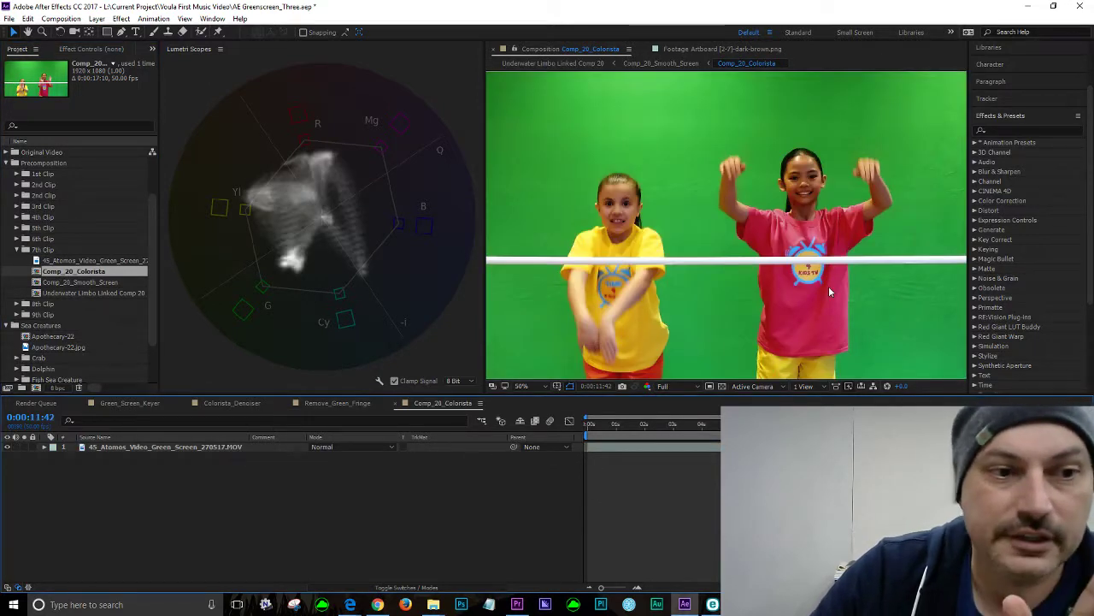
click(90, 50)
click(144, 447)
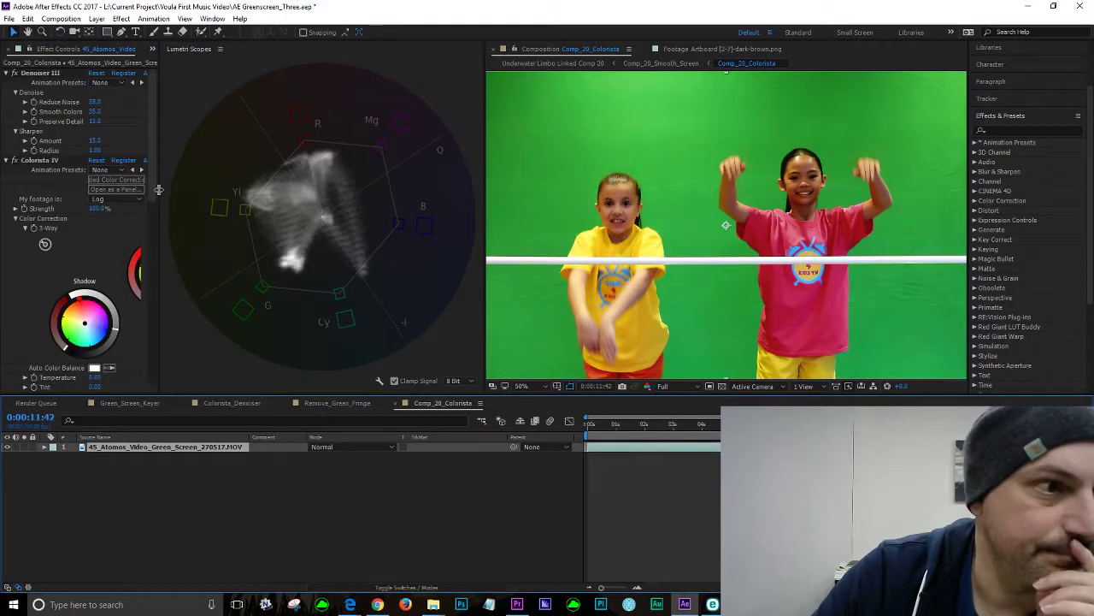
Widen the Effect Controls area and raise the Colorista IV exposure of the Comp_20_Colorista footage to 0.47
drag(159, 189, 286, 337)
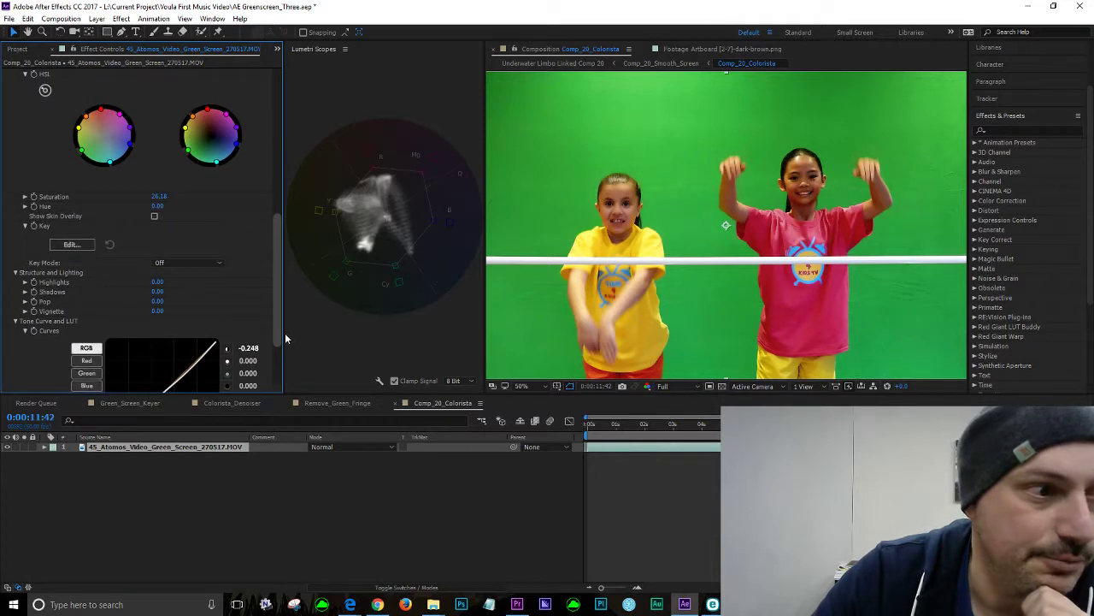
mouse_move(285, 320)
mouse_down()
mouse_move(286, 296)
mouse_move(292, 320)
mouse_up()
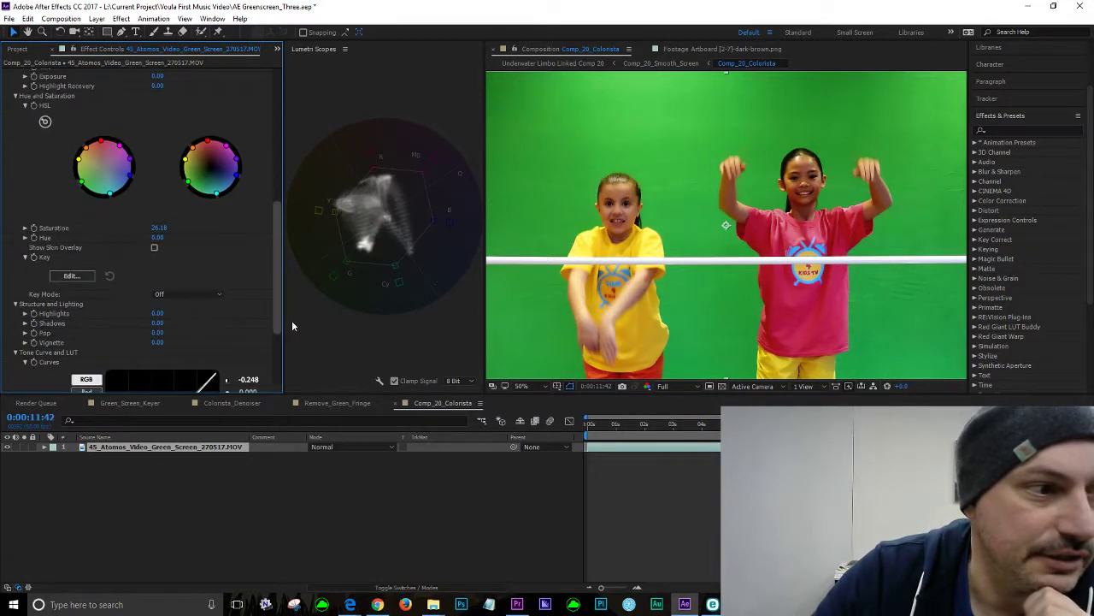
drag(276, 267, 284, 243)
click(25, 135)
drag(151, 158, 164, 160)
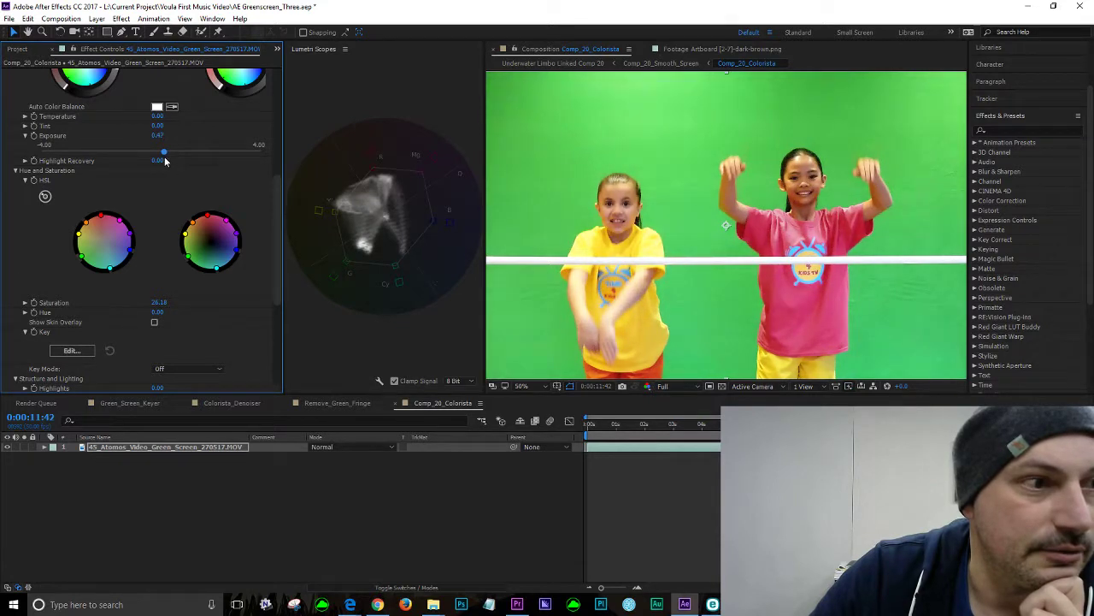
drag(165, 161, 168, 161)
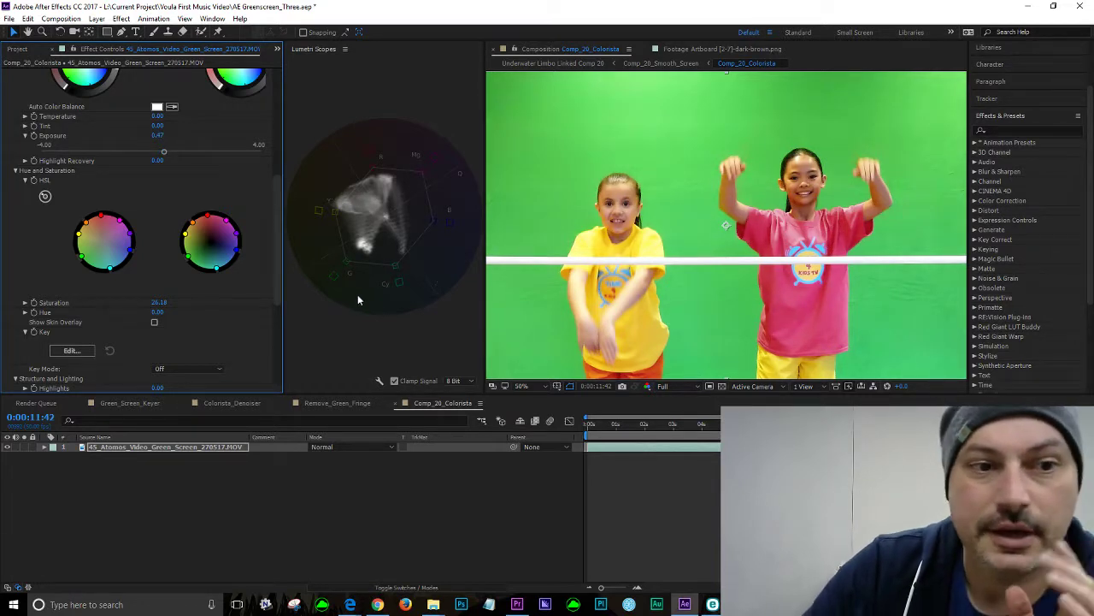
Show only the RGB parade in the Lumetri Scopes and set the Colorista IV exposure to 0.36
right_click(375, 378)
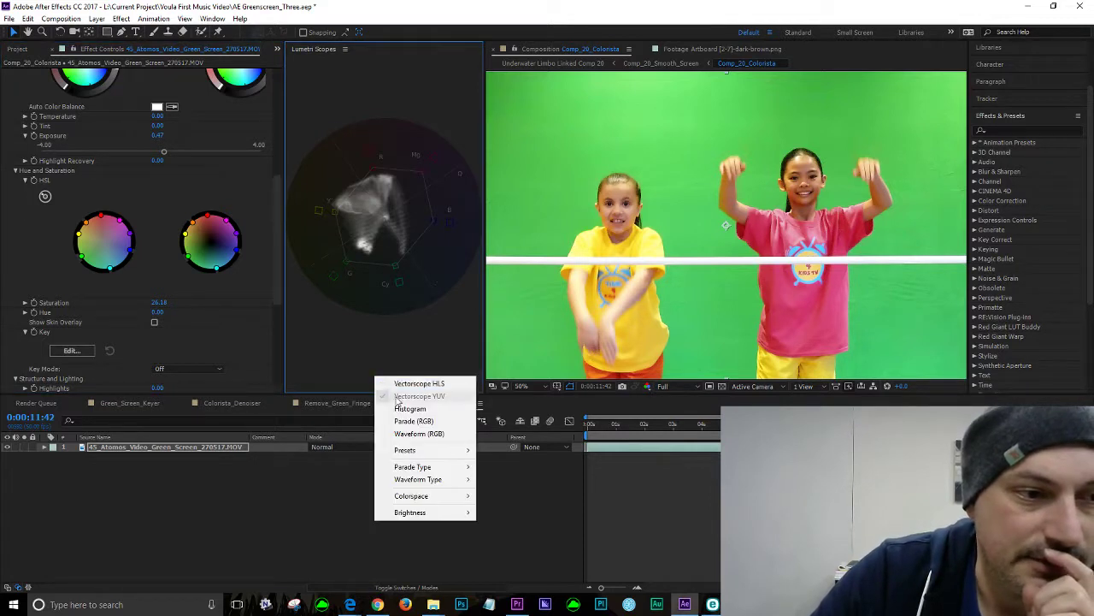
click(414, 421)
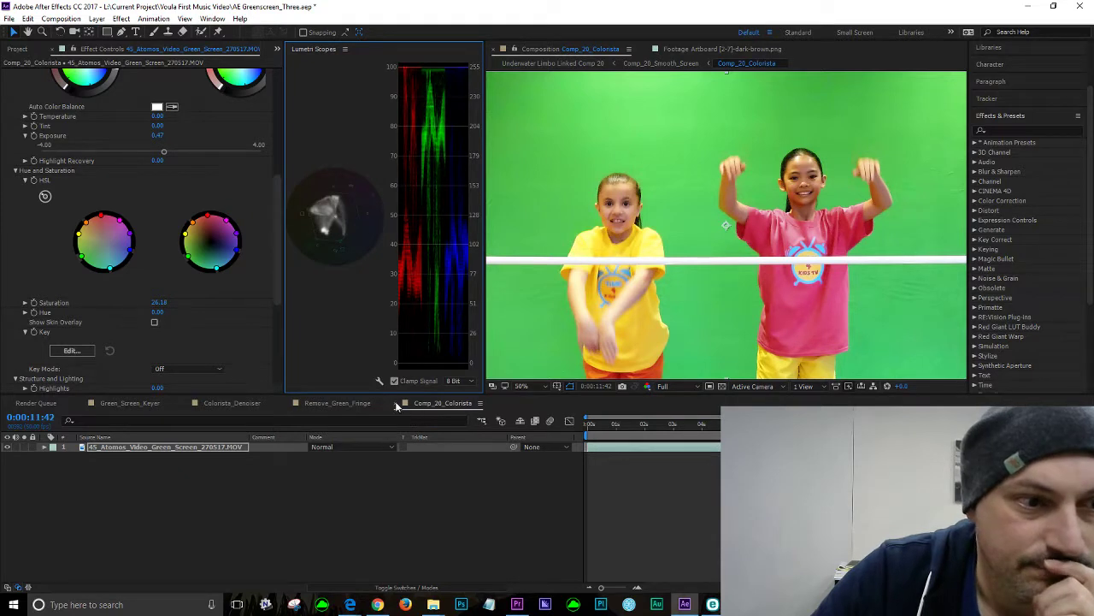
right_click(378, 379)
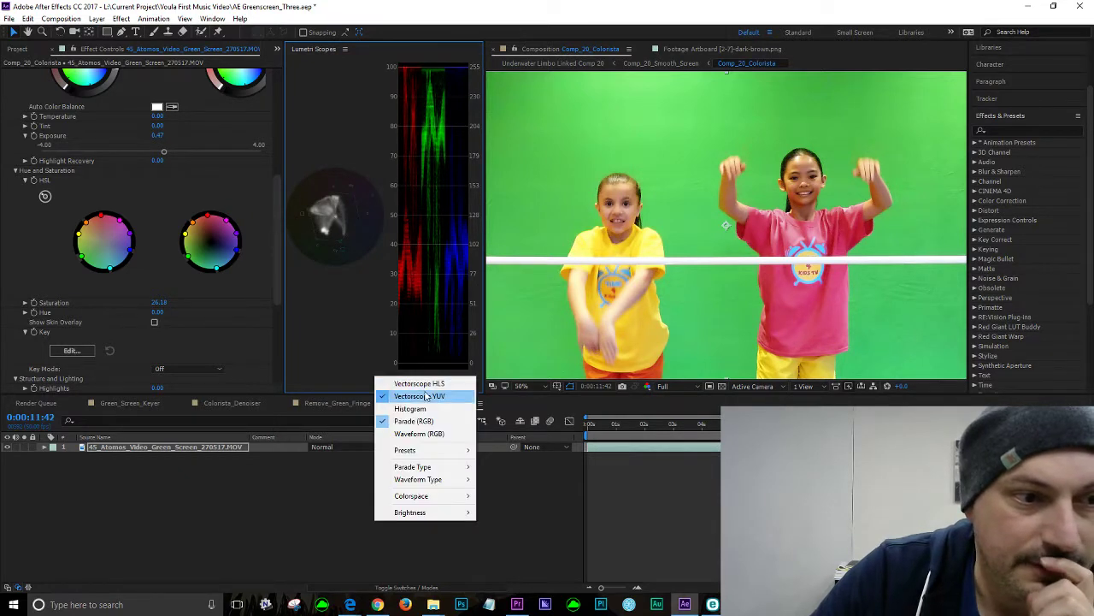
click(425, 396)
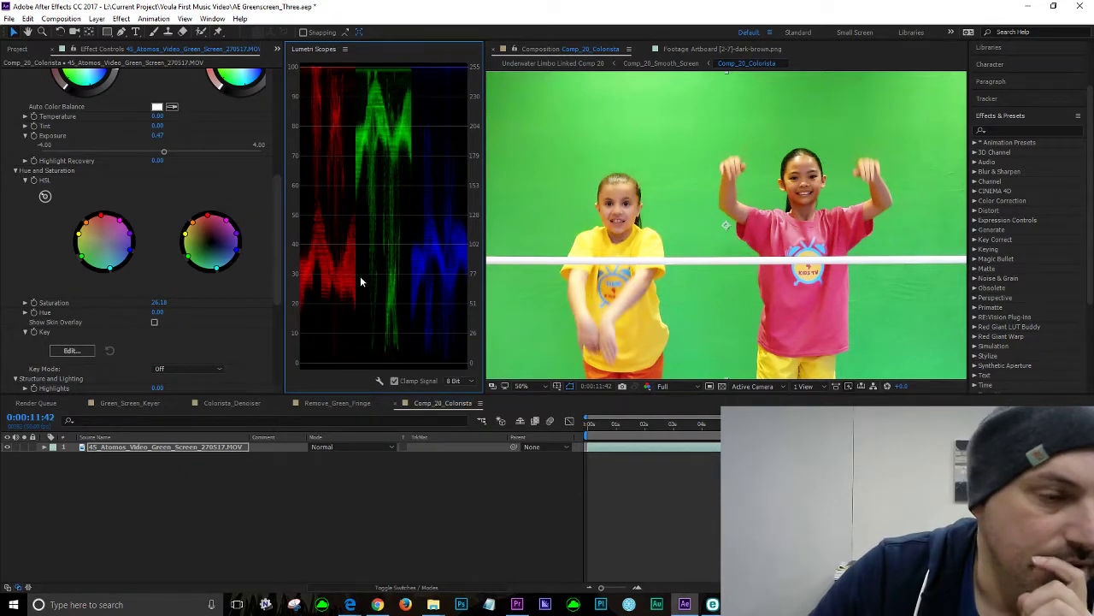
drag(165, 158, 160, 154)
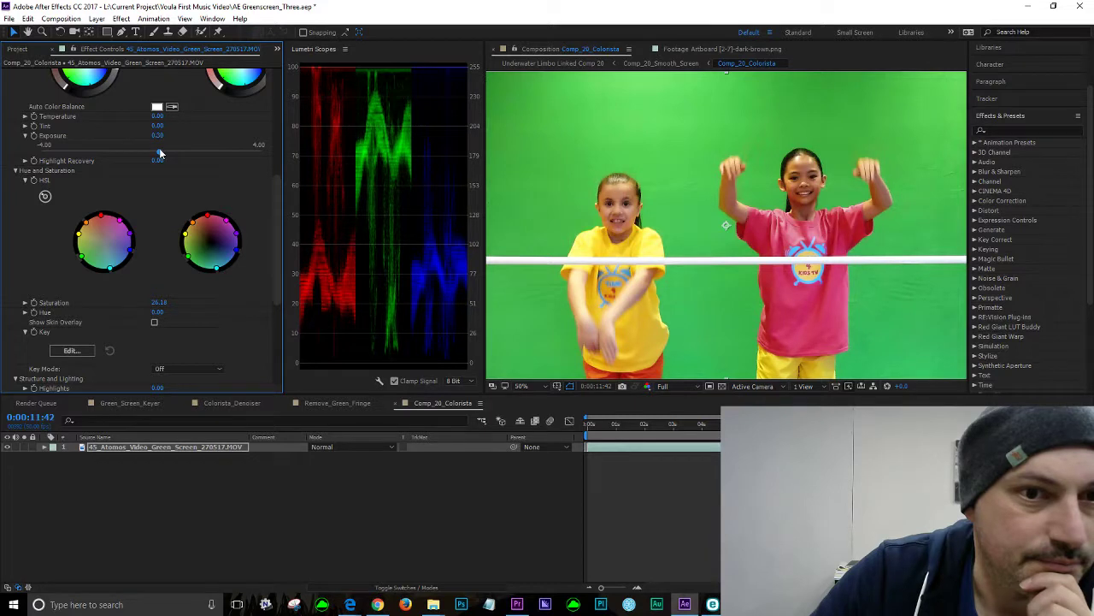
drag(161, 152, 163, 153)
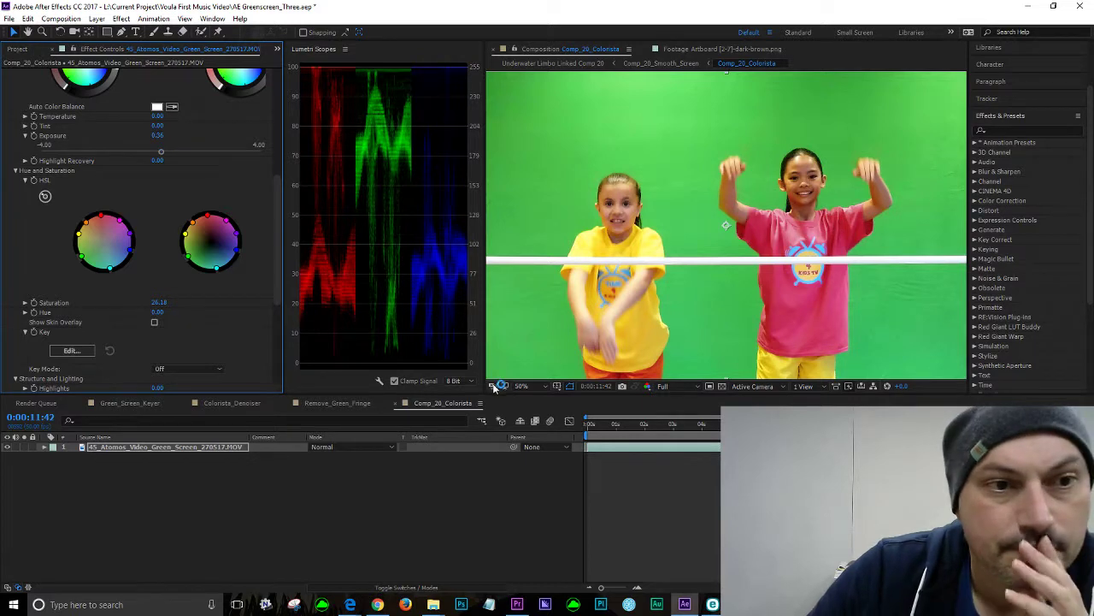
Switch to Premiere Pro and compare the keyed clips in Seq_Video_Green_Screen_New at several times between 00:01:42:27 and 00:02:11:20
click(516, 605)
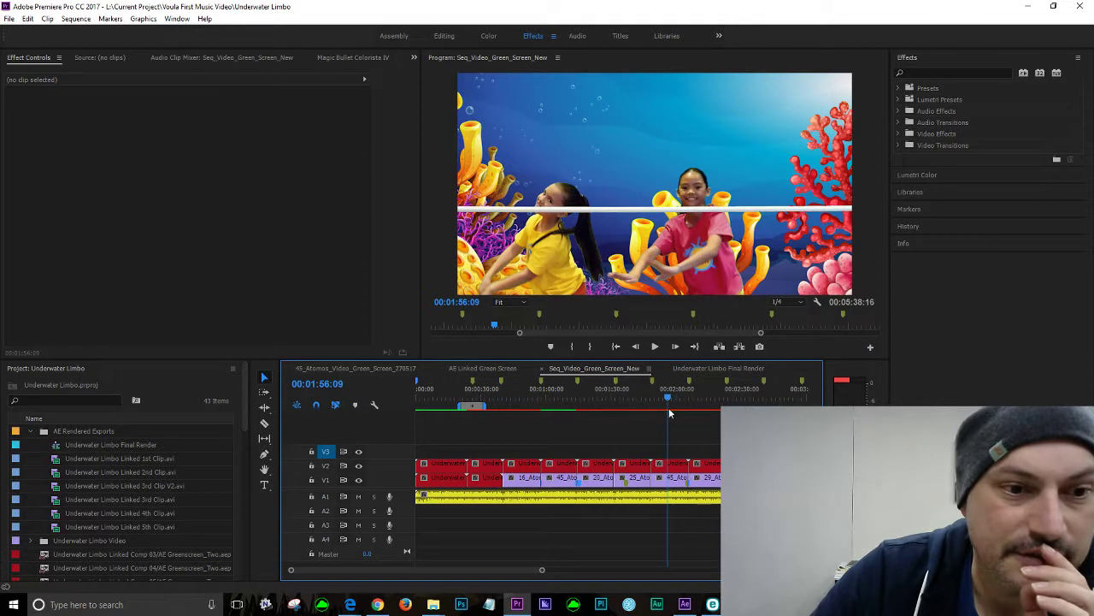
click(639, 397)
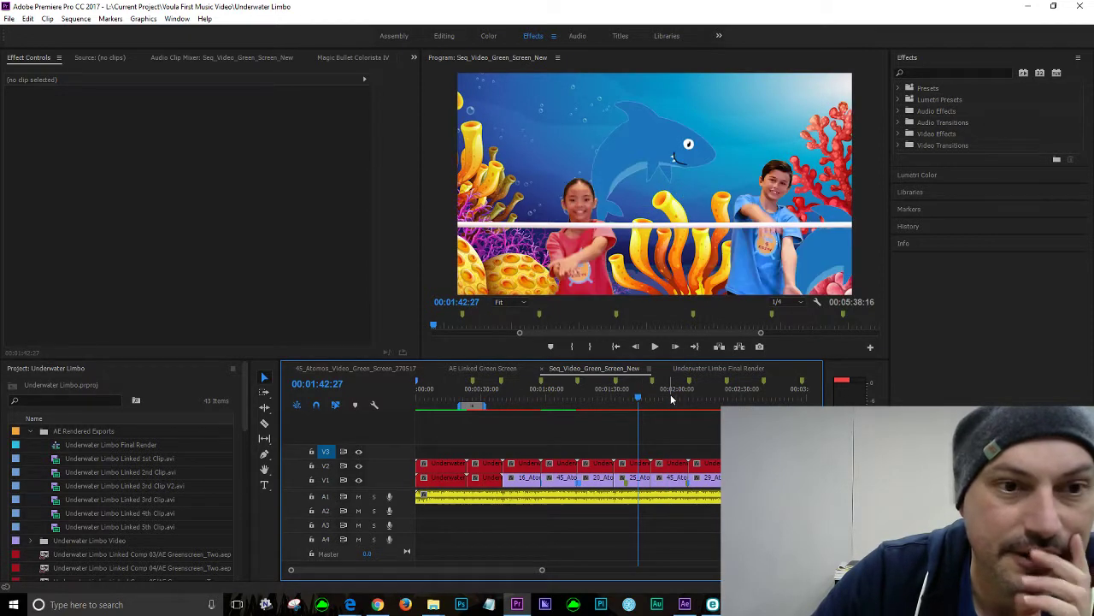
click(671, 399)
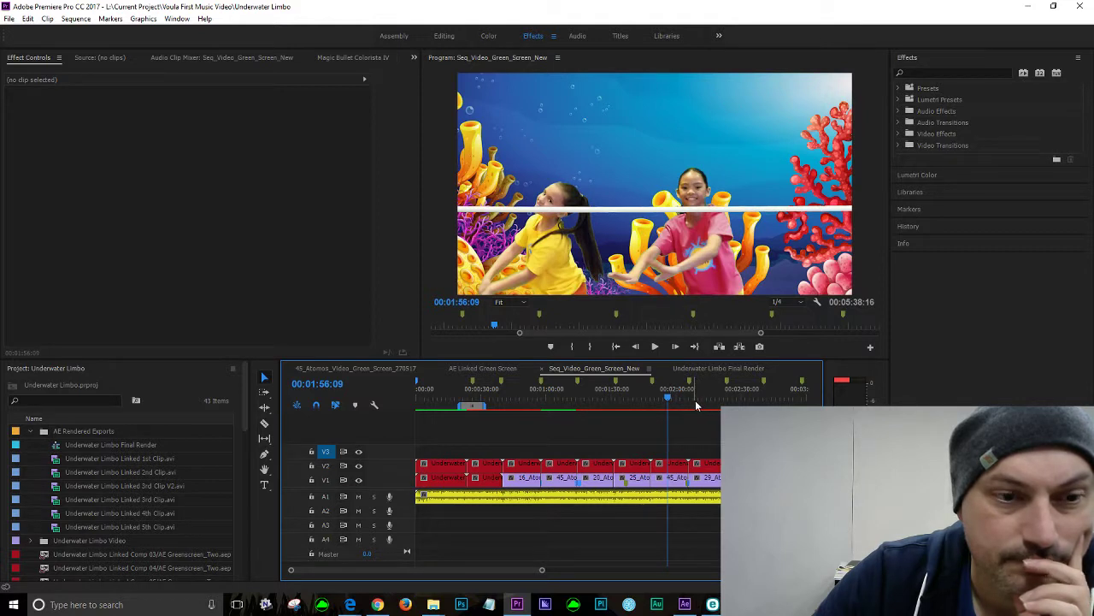
click(703, 400)
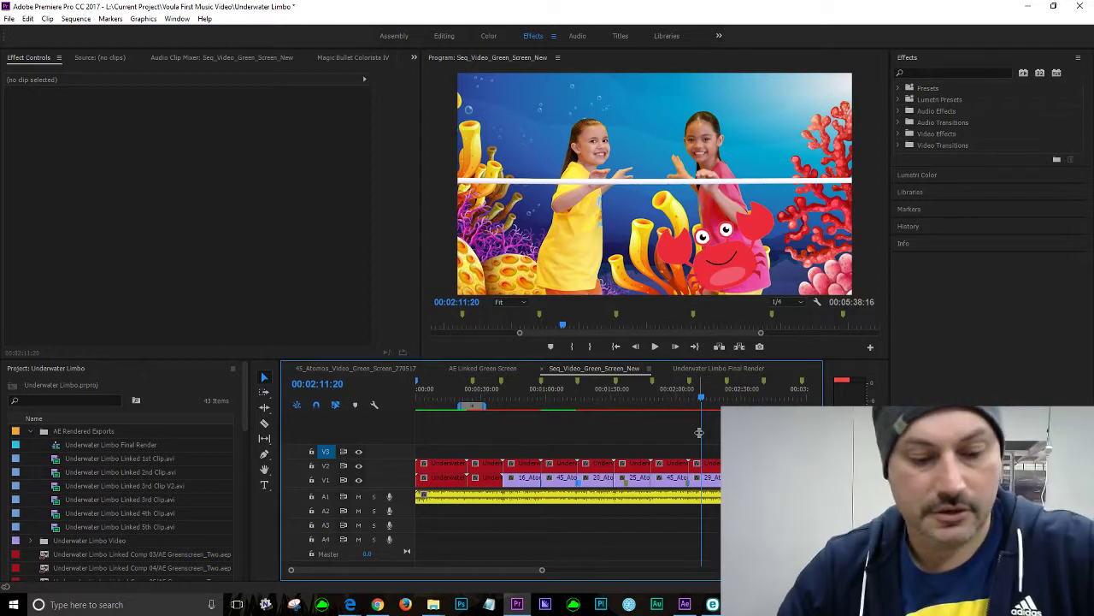
key(Up)
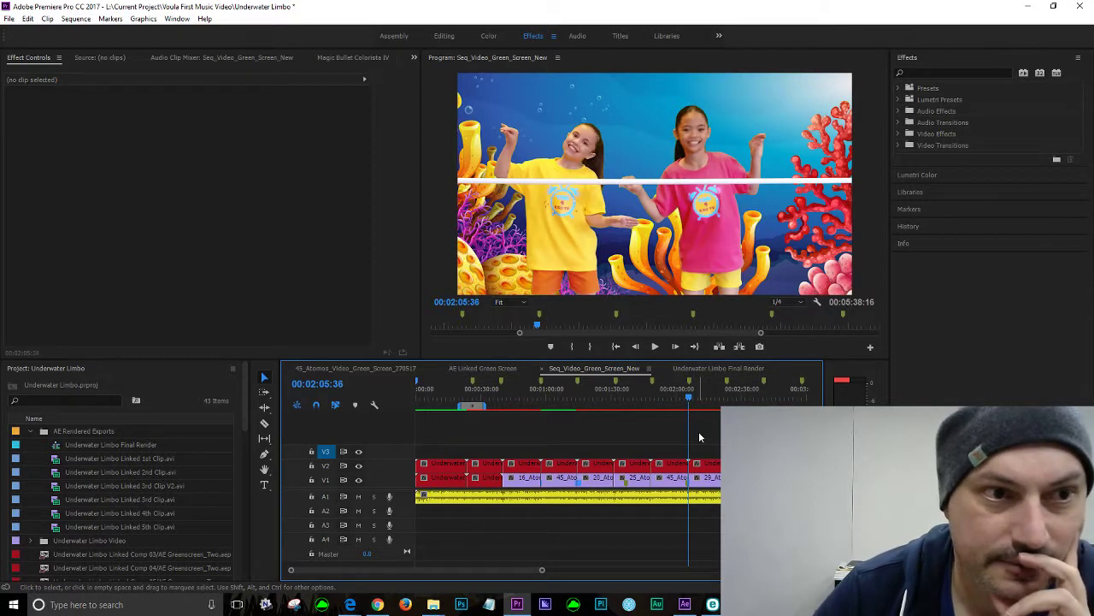
key(Left)
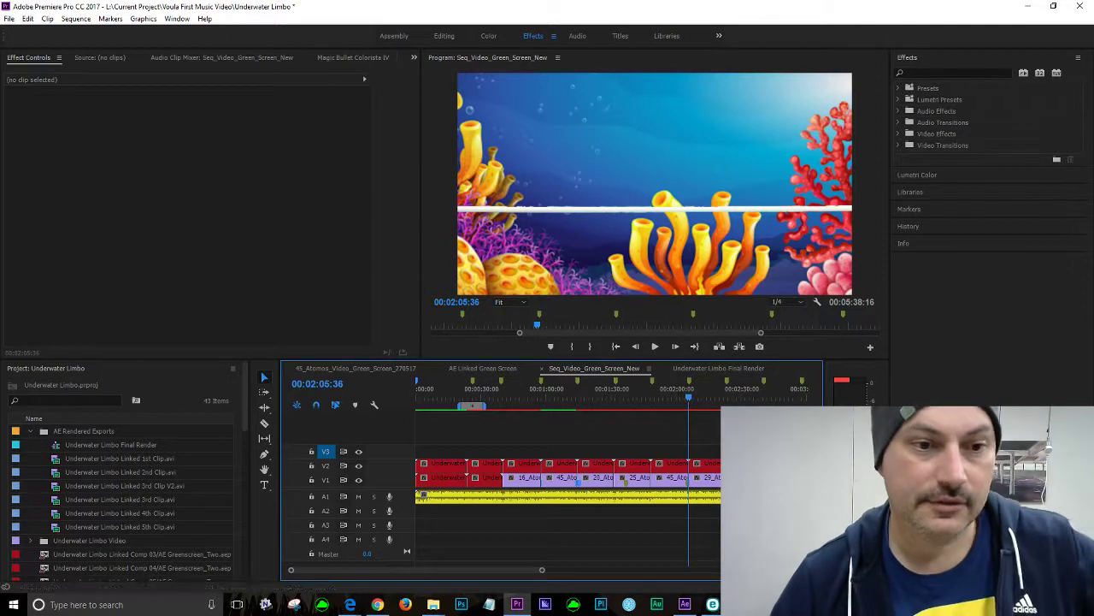
click(683, 404)
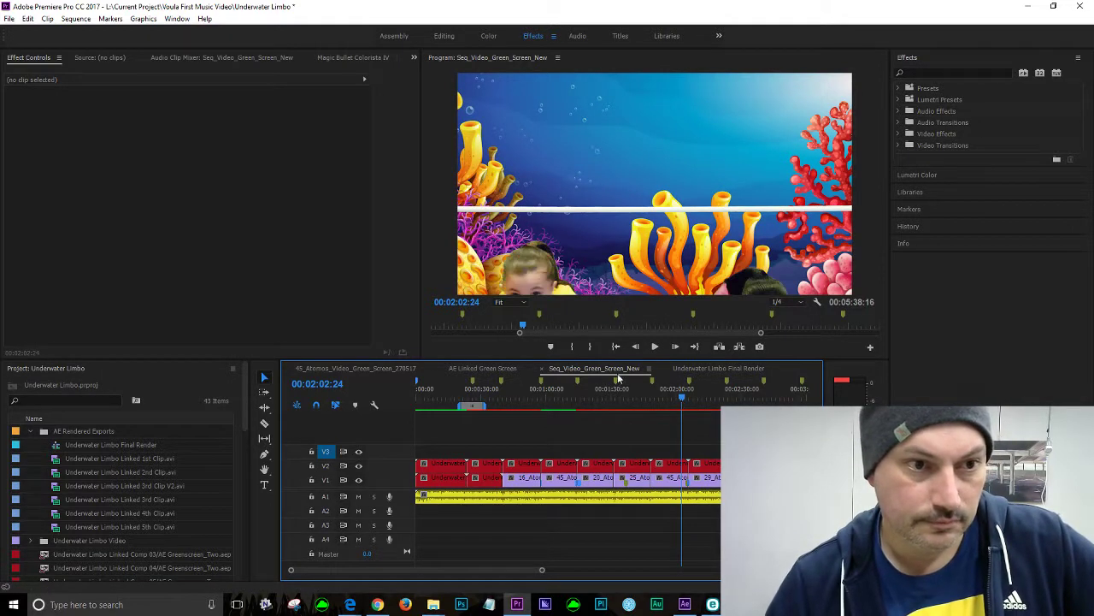
Magnify the program preview to 75% and compare the girls' keyed edges and skin tones at 00:01:55:33, 00:02:14:27 and 00:01:54:44
click(524, 301)
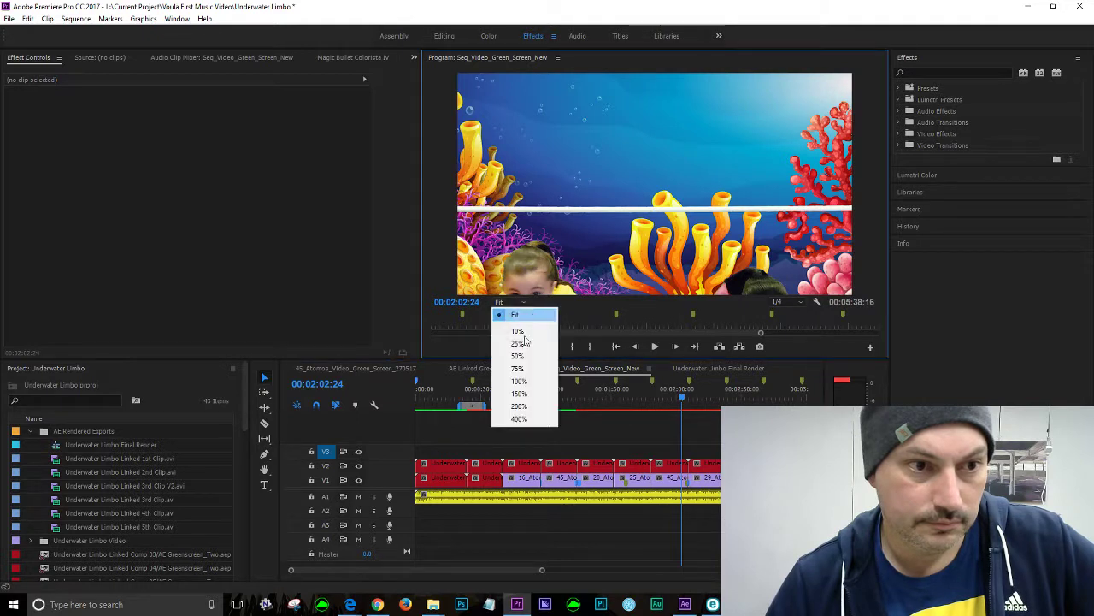
click(522, 371)
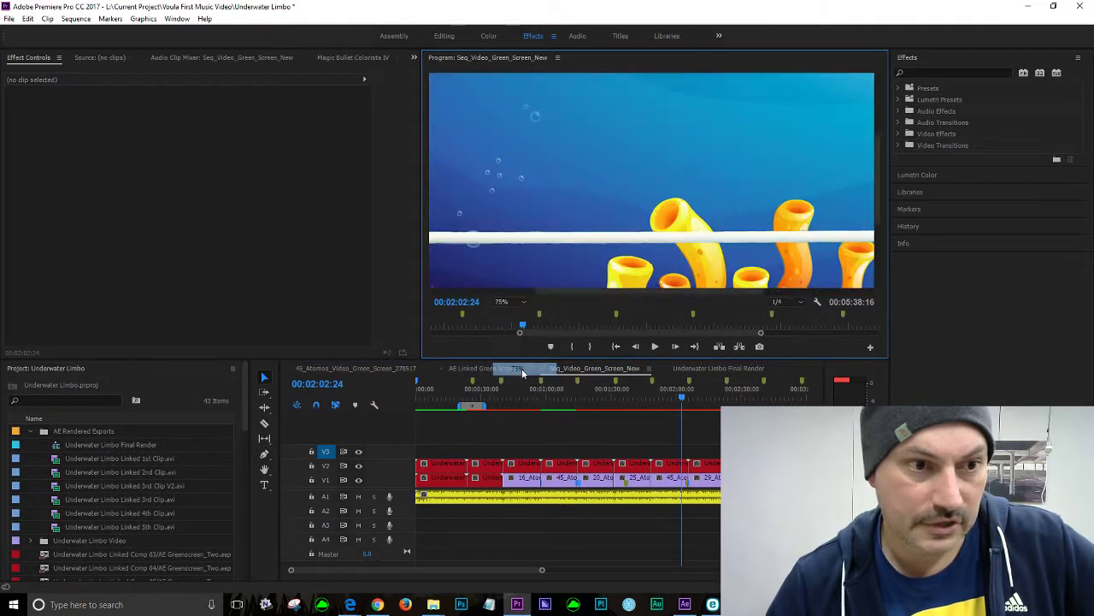
click(667, 395)
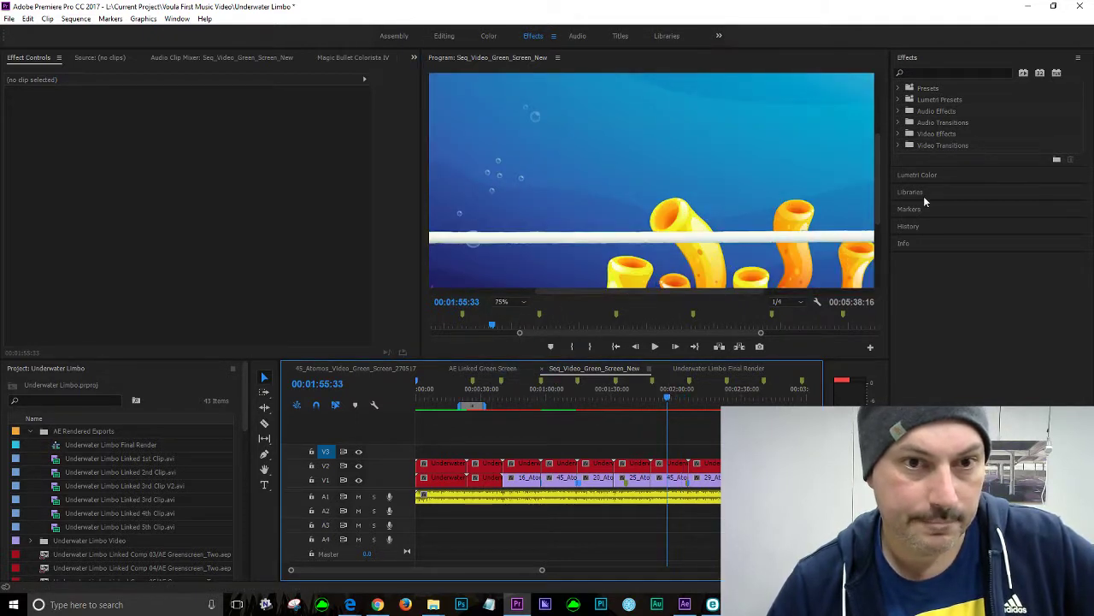
mouse_move(879, 211)
mouse_down()
mouse_move(875, 239)
mouse_move(879, 205)
mouse_up()
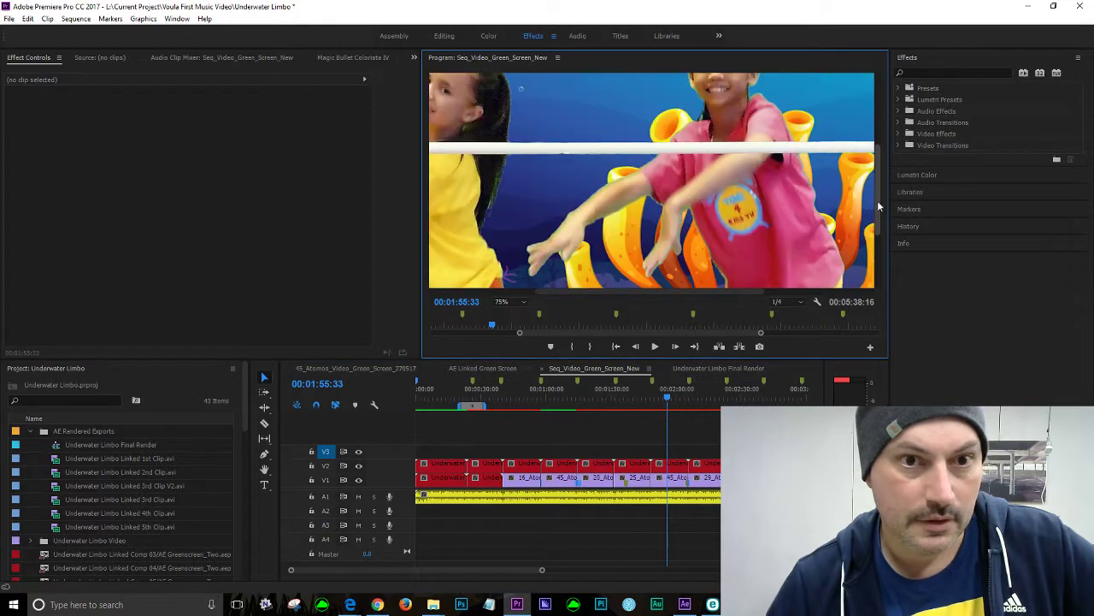
click(879, 191)
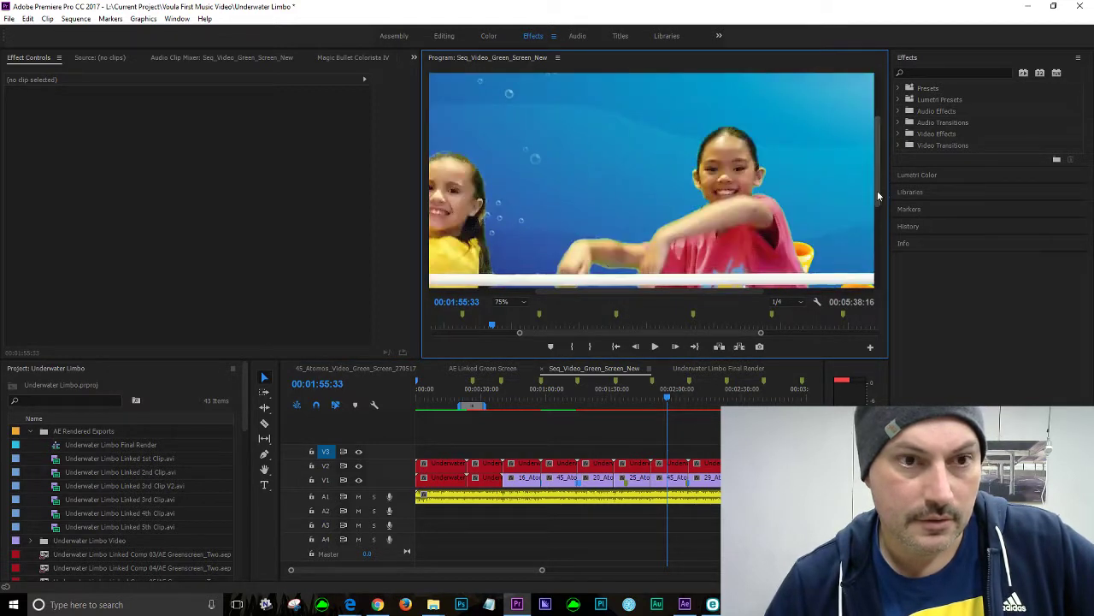
click(710, 400)
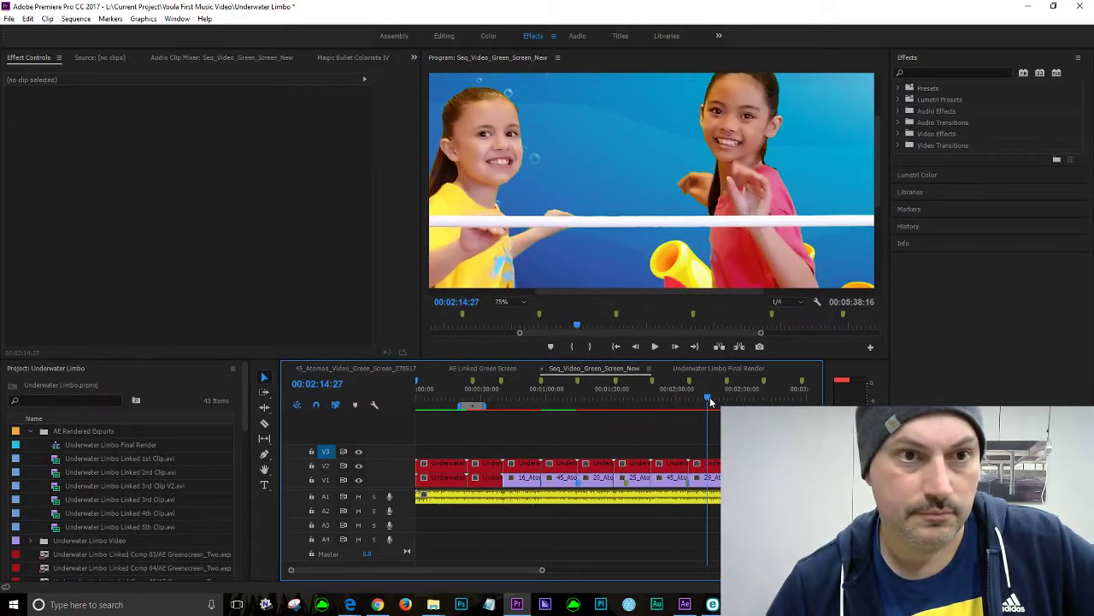
click(668, 400)
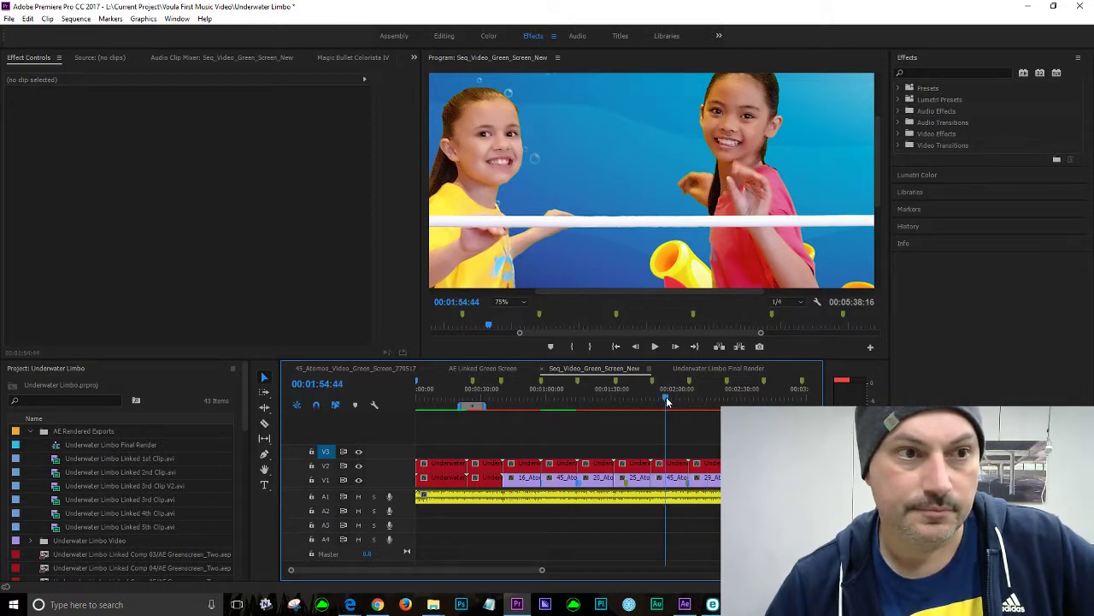
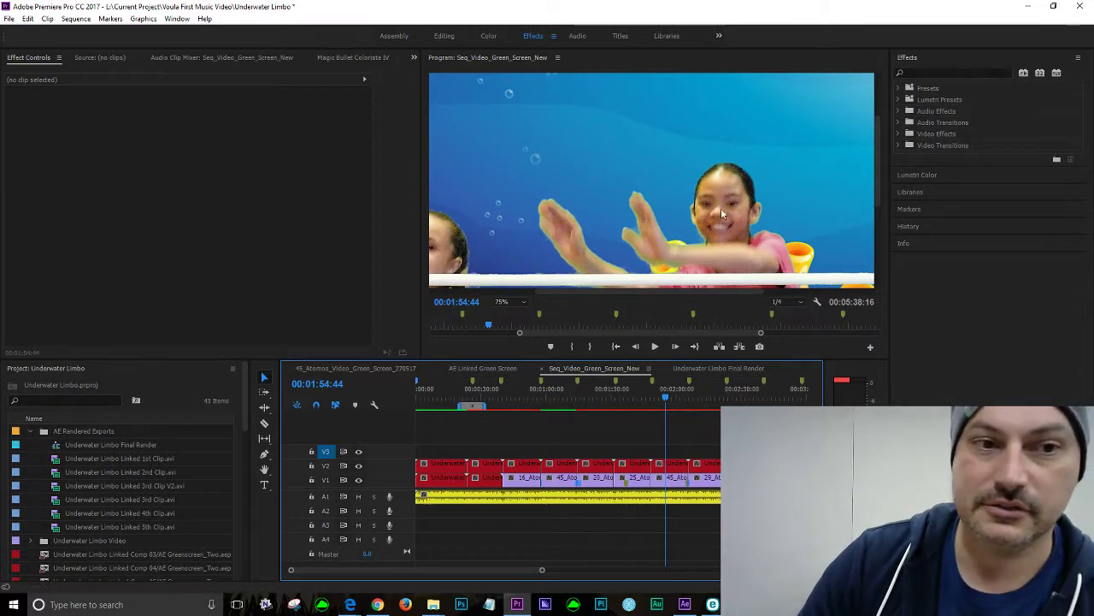
Inspect the 00:01:54:44 frame in a maximized program preview, restore it to Fit, and view the frame at 00:01:36:39
click(456, 348)
key(grave)
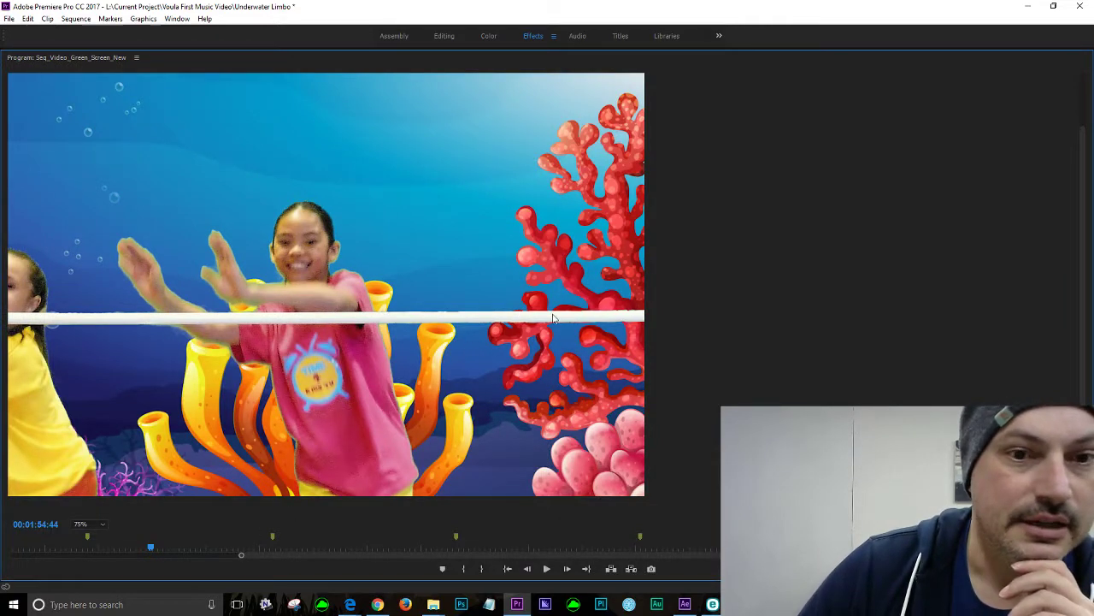
drag(565, 556, 533, 553)
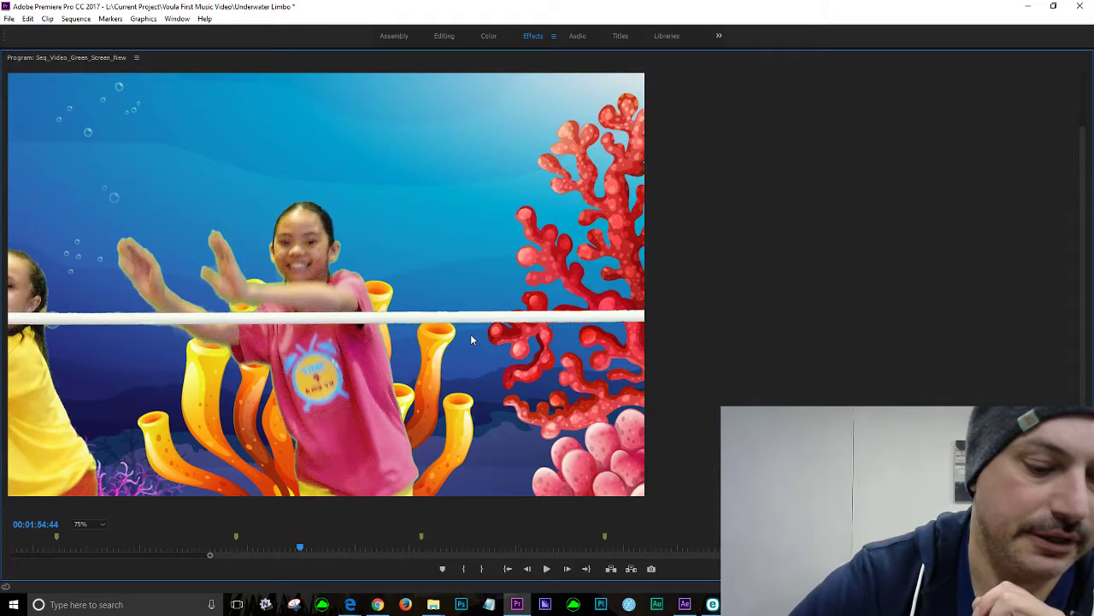
key(grave)
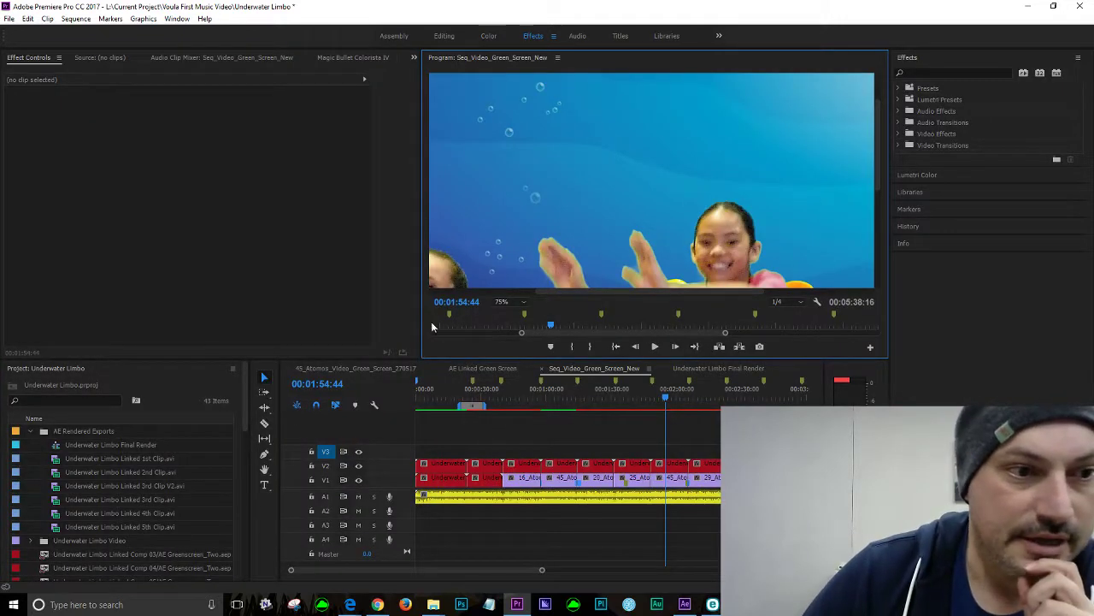
click(524, 304)
click(518, 313)
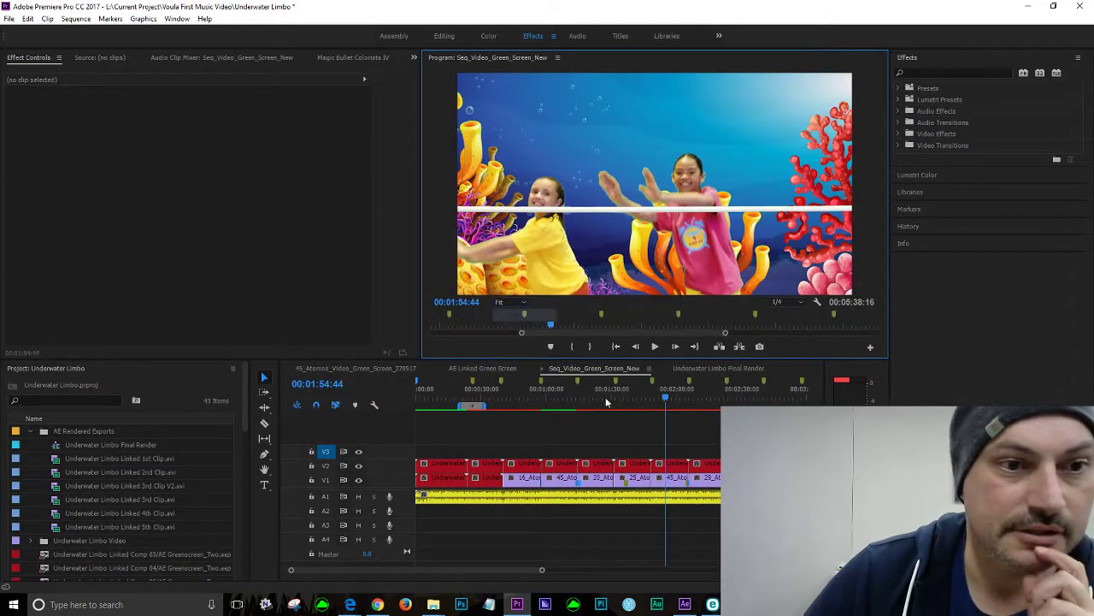
click(627, 395)
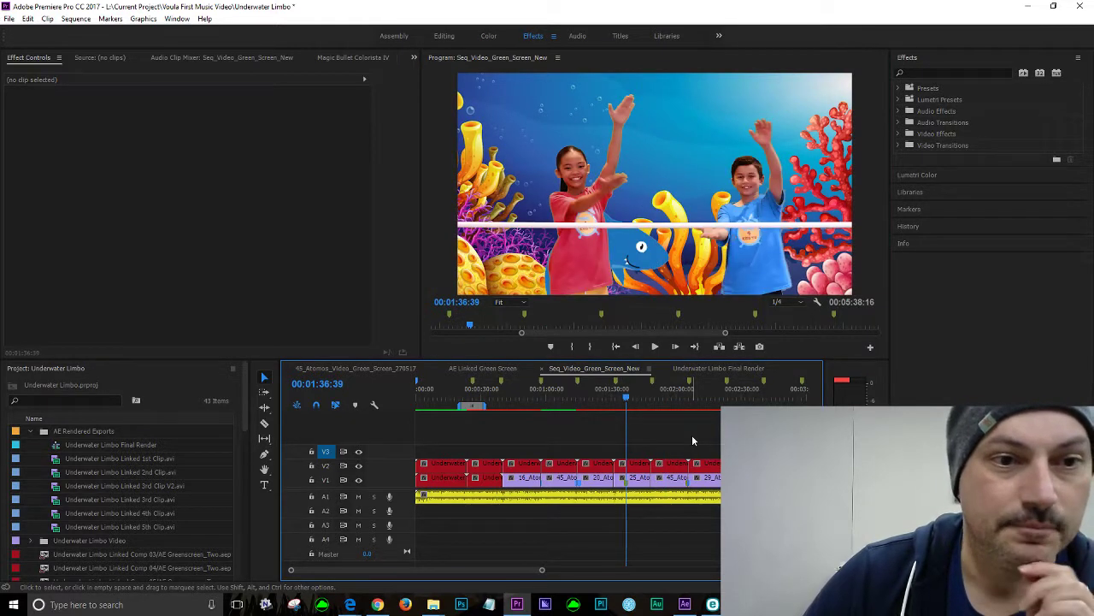
Switch to After Effects and save the AE Greenscreen_Three project
click(685, 604)
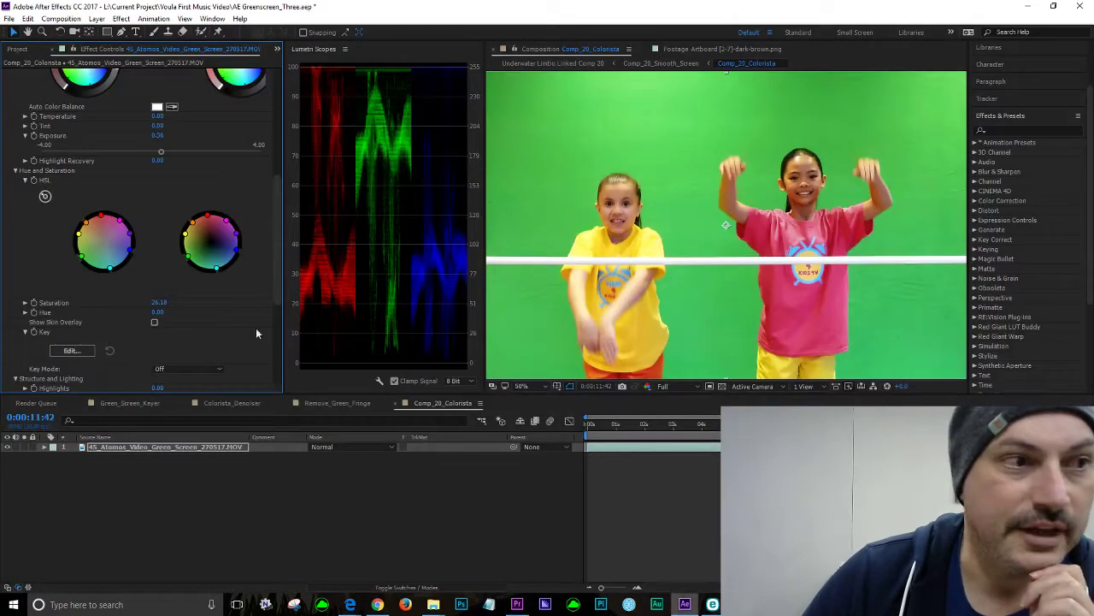
click(10, 19)
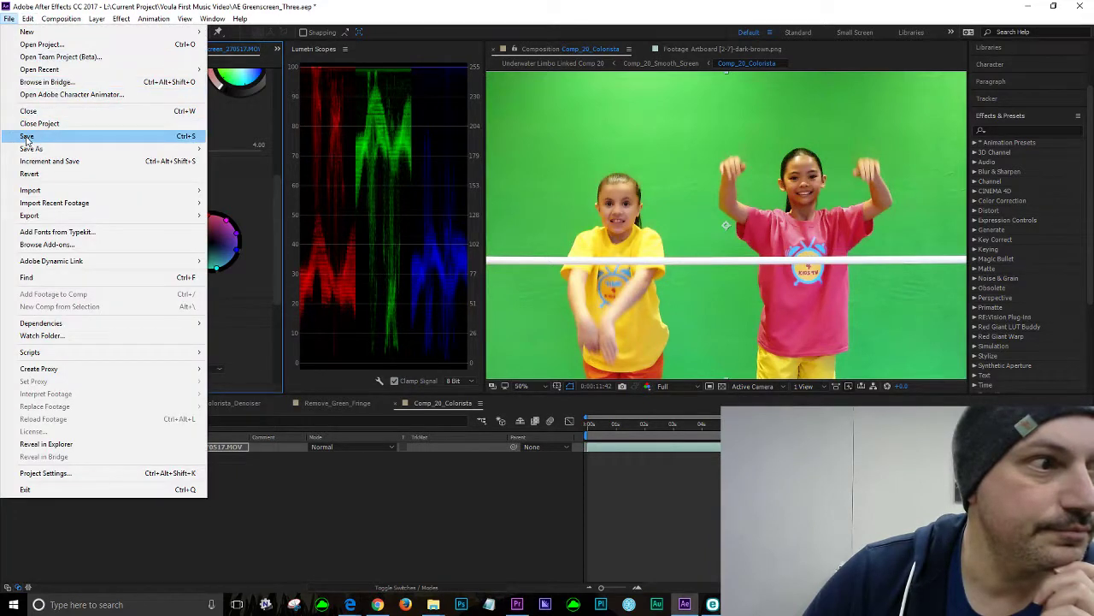
click(26, 135)
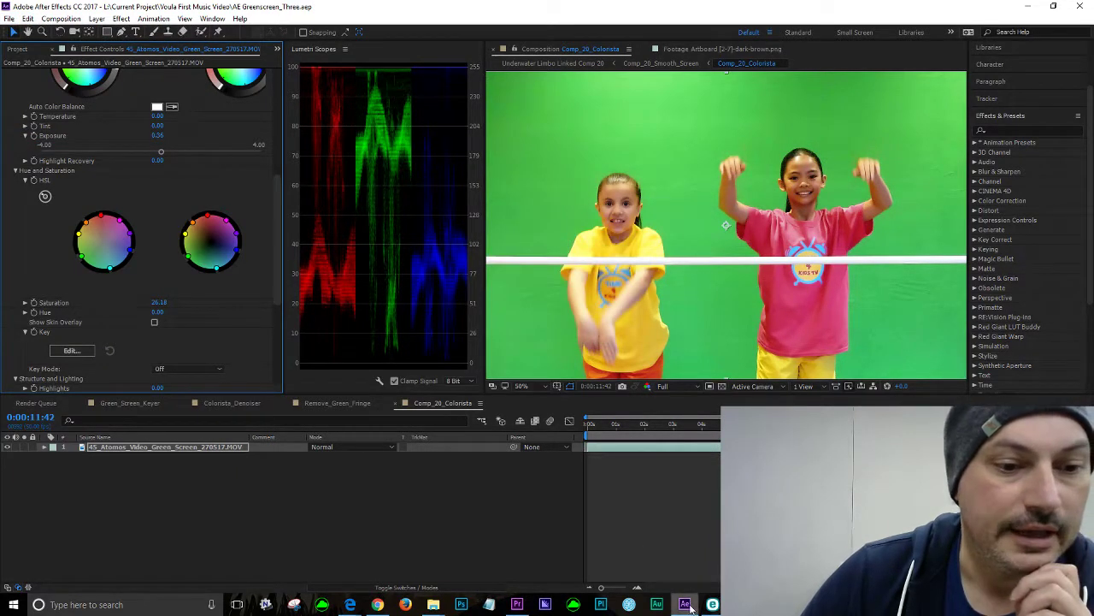
Switch back to Premiere Pro and move the sequence playhead to 00:01:23:07
click(516, 605)
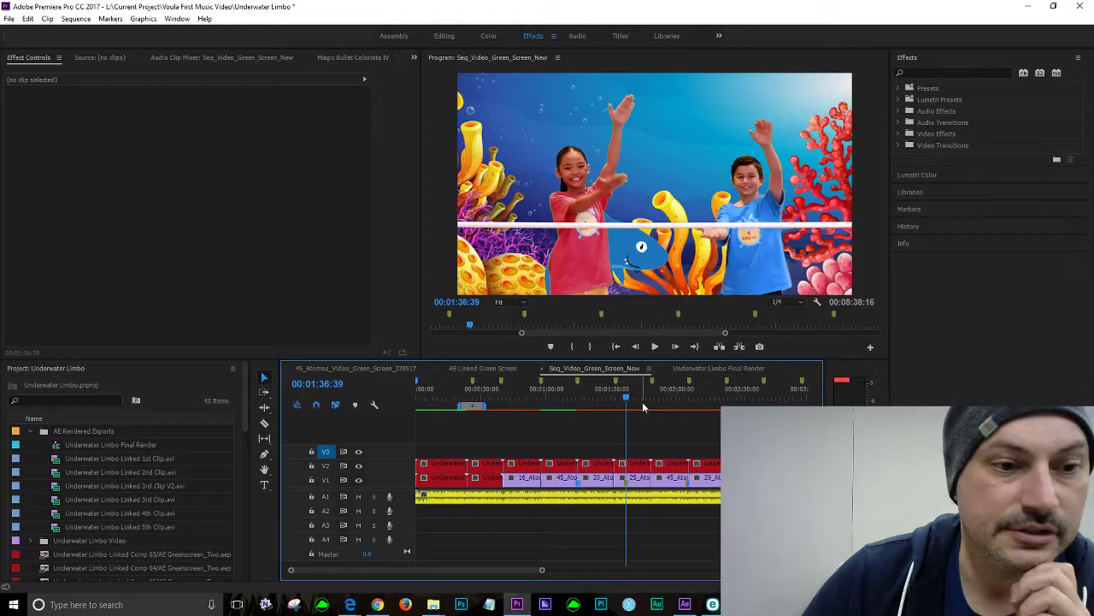
click(597, 400)
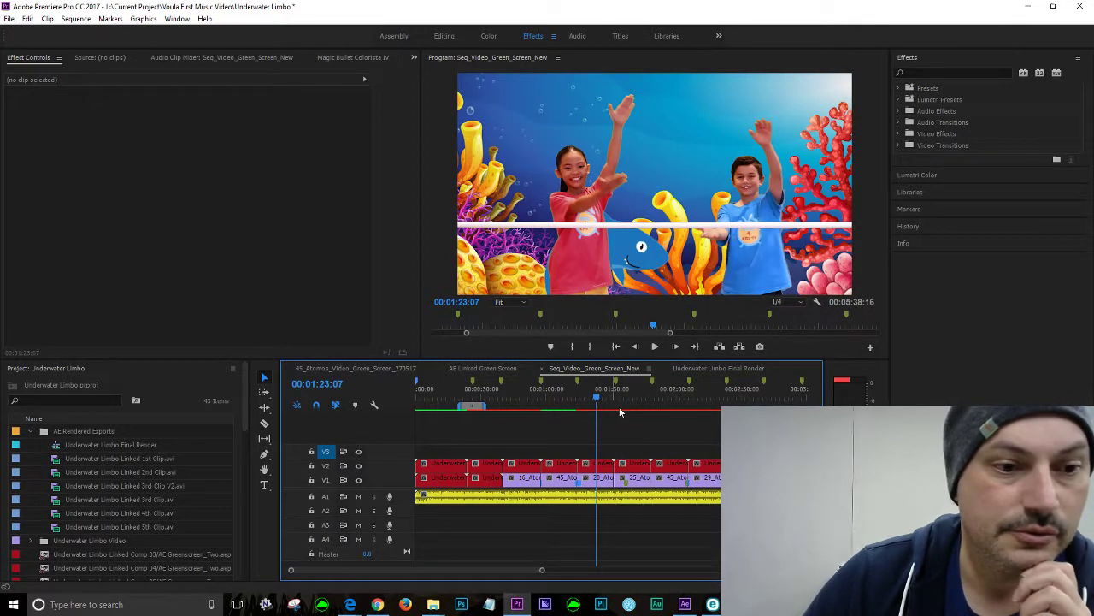
Compare the two girls' keyed frames at 00:02:13:25, 00:01:55:33 and 00:02:14:27 in the Seq_Video_Green_Screen_New sequence
click(669, 400)
drag(694, 402, 706, 400)
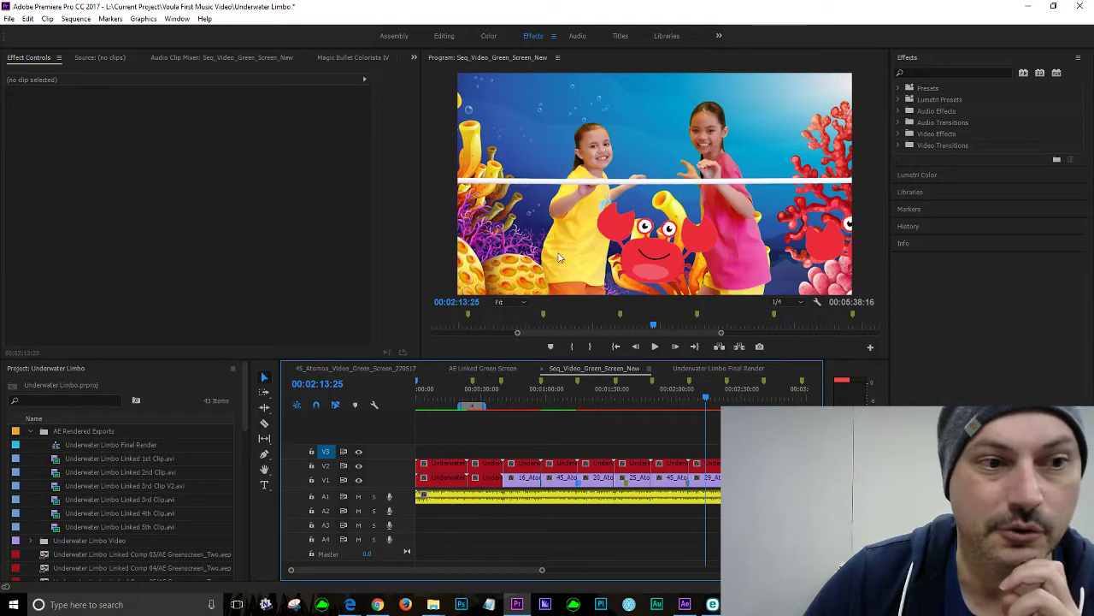
click(669, 399)
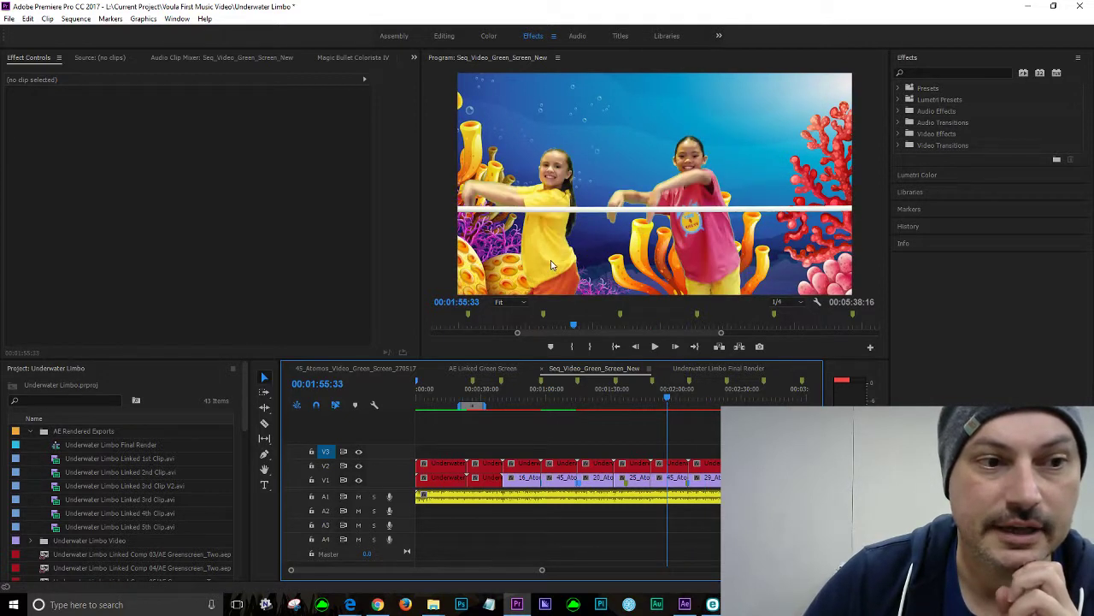
click(707, 393)
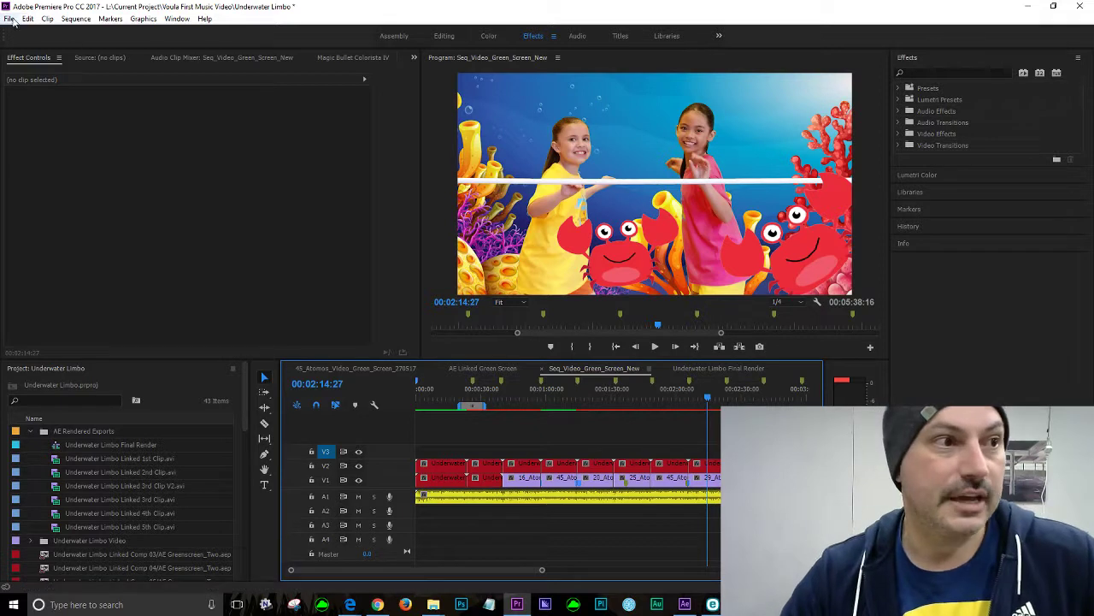
Save the Underwater Limbo project
click(10, 19)
click(30, 123)
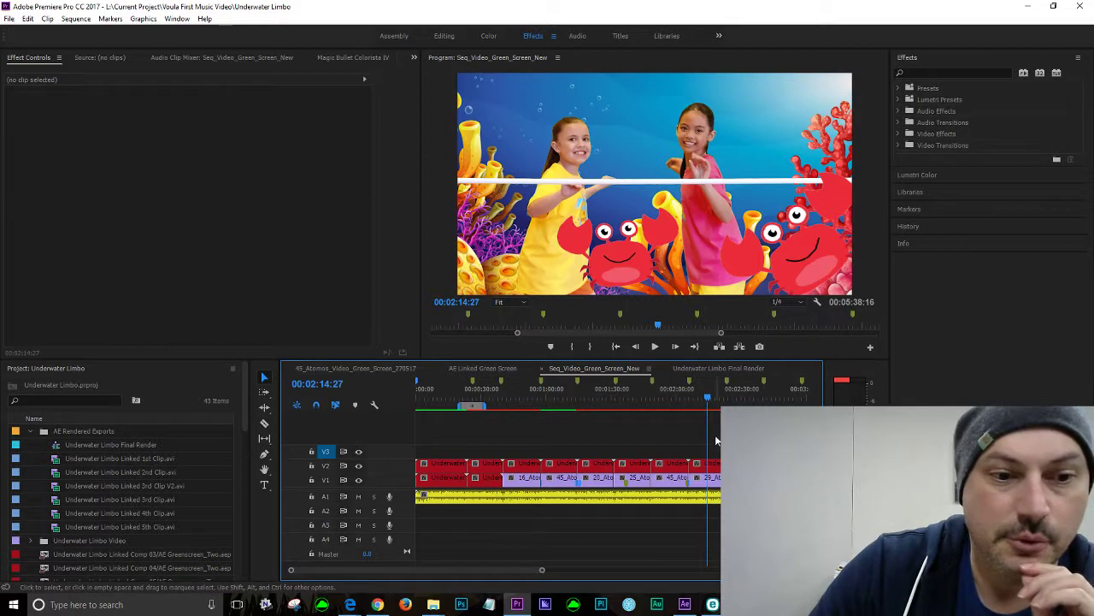
Play back the keyed clip of the girl in orange and the boy in red from 00:02:30:01
drag(709, 398, 741, 401)
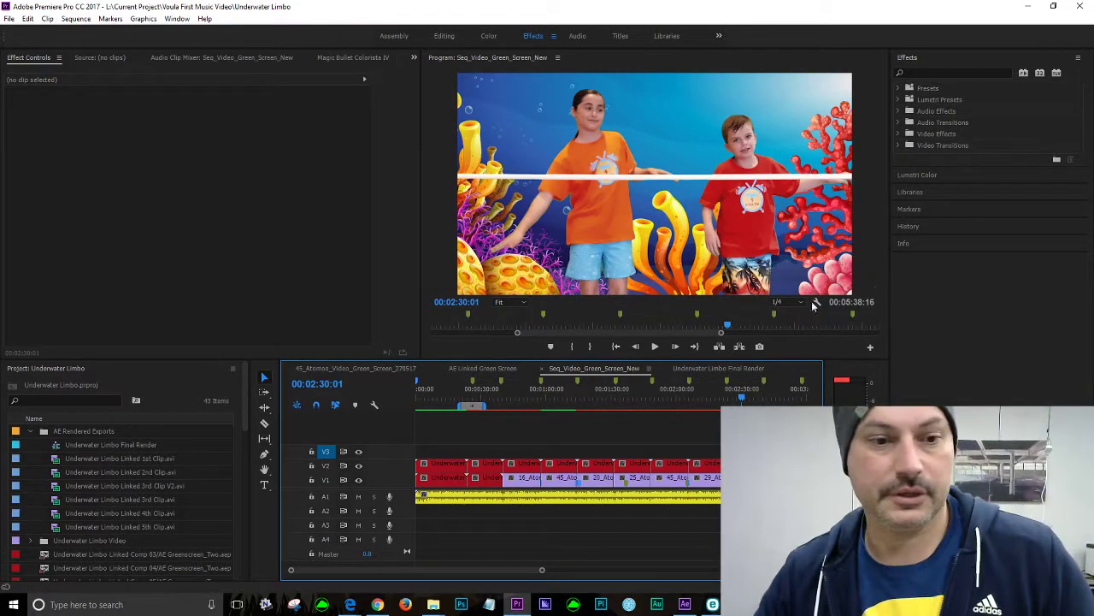
key(space)
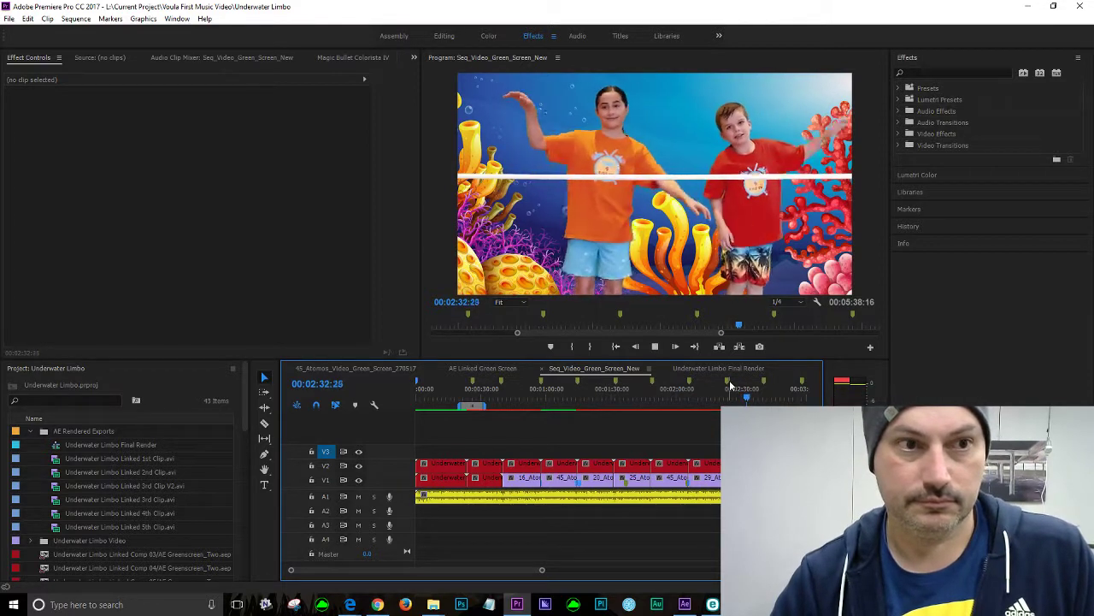
key(space)
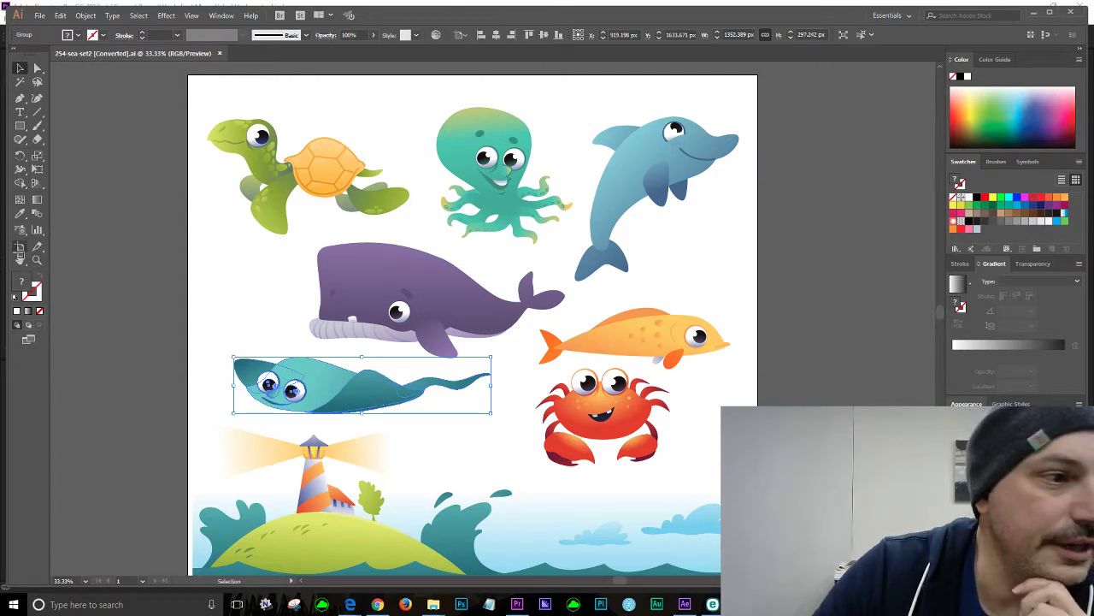
Create a second artboard about 2190 by 1332 px beside the sea creatures artboard
click(19, 250)
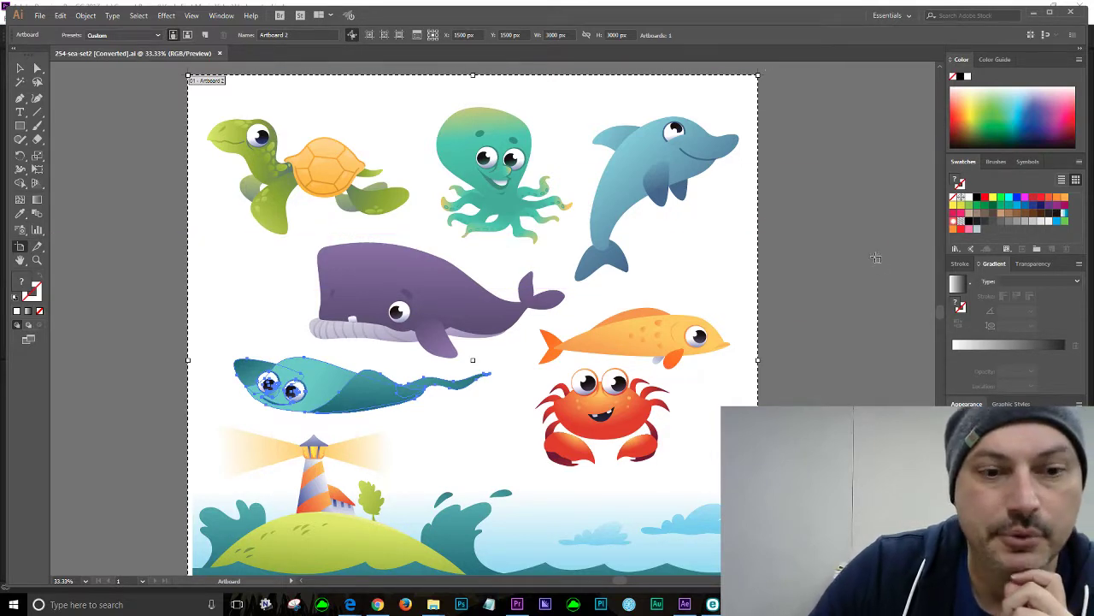
drag(776, 76, 781, 328)
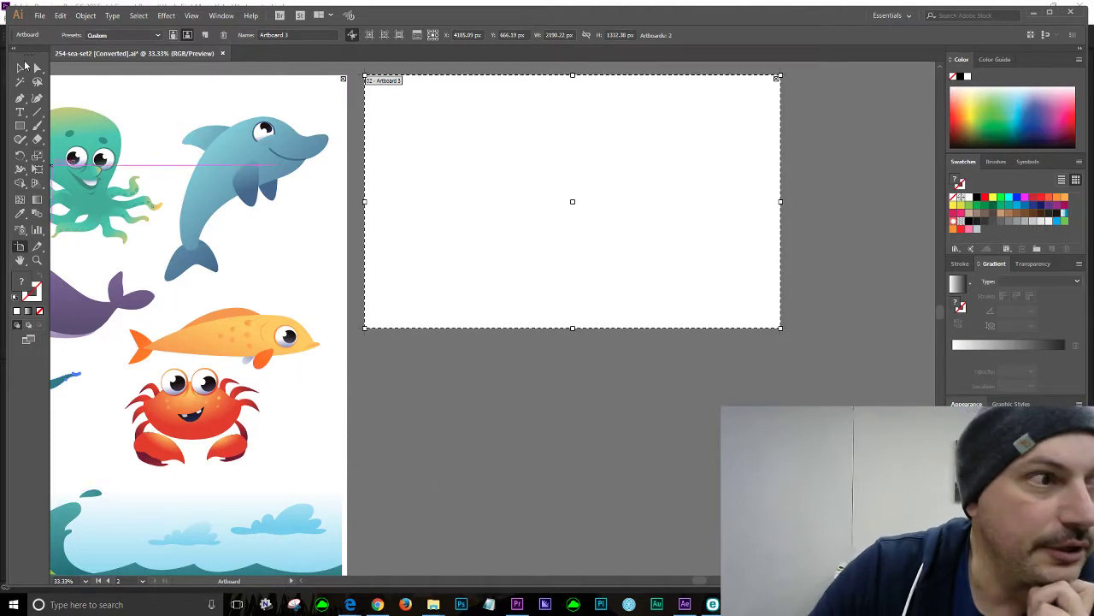
key(v)
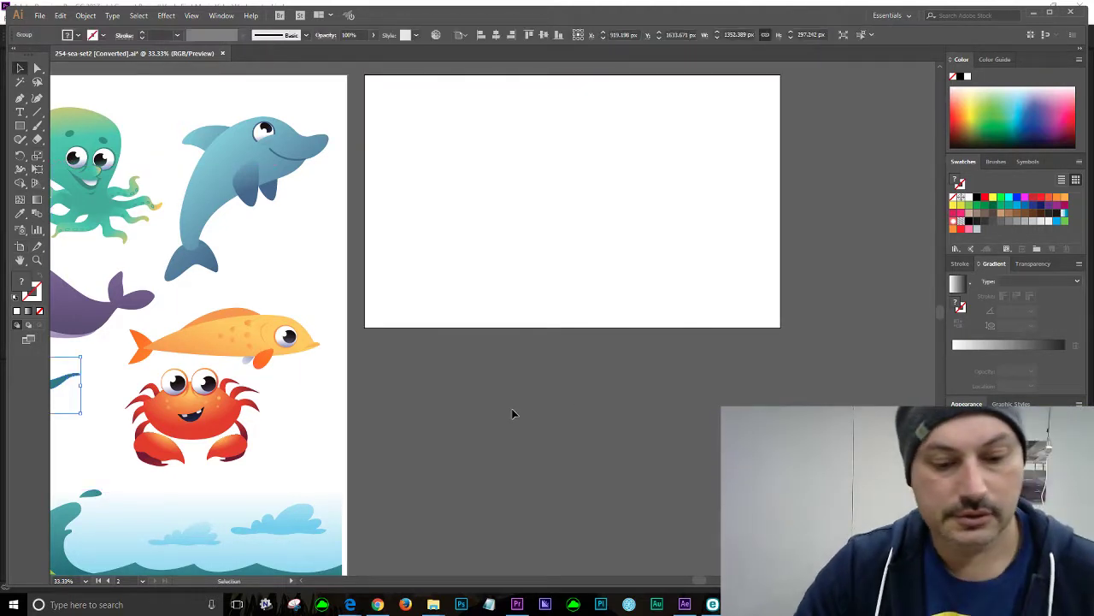
Move the teal stingray group onto the new empty artboard and enlarge it proportionally to about 2076 by 456 px
drag(472, 390, 709, 374)
drag(167, 390, 782, 169)
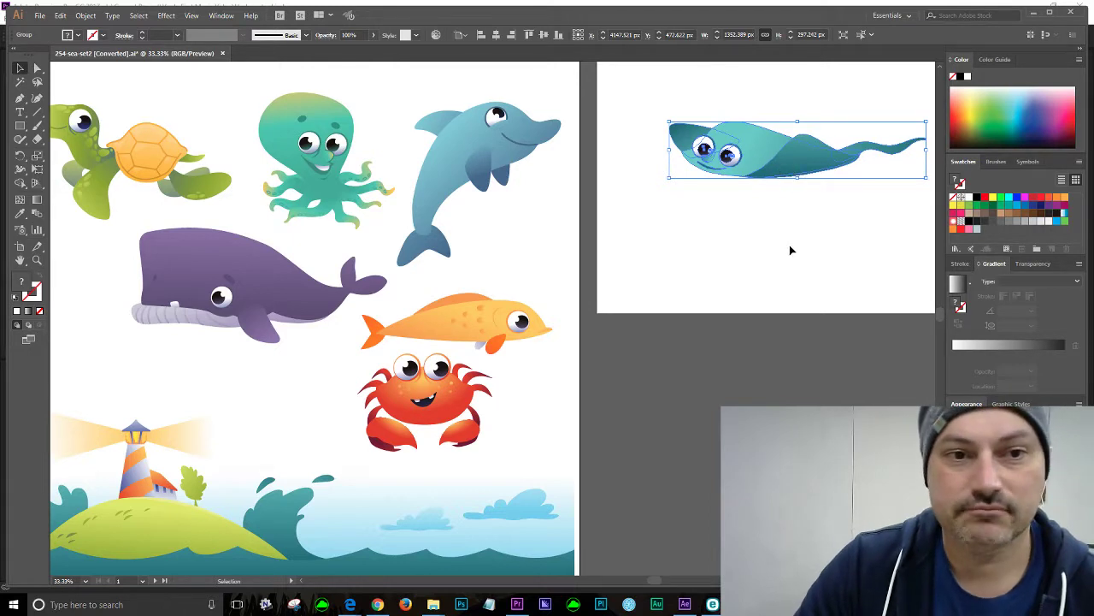
key(space)
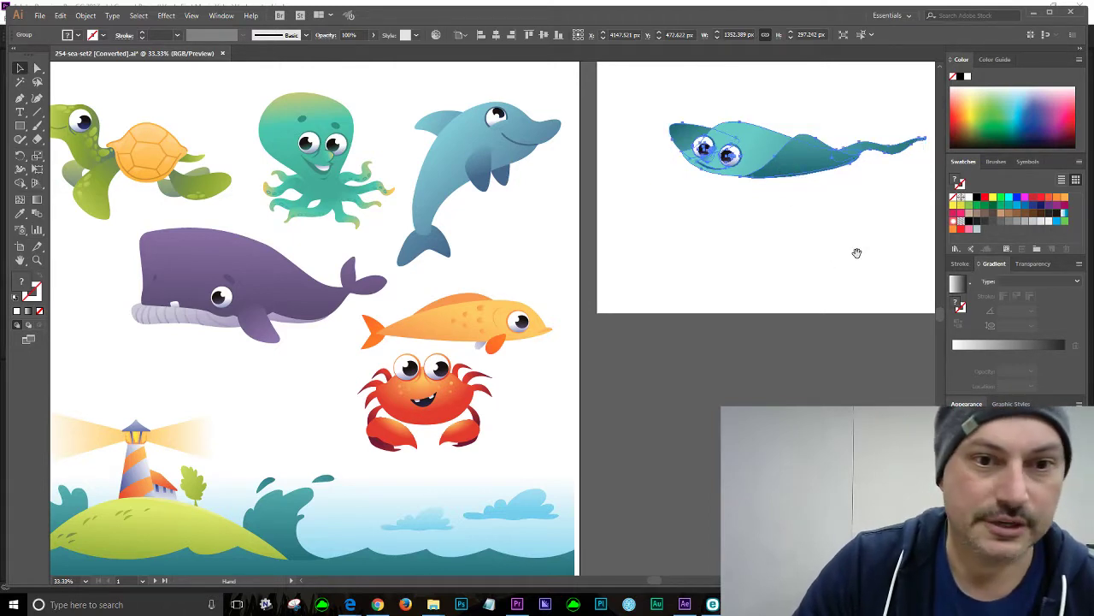
drag(857, 252, 748, 311)
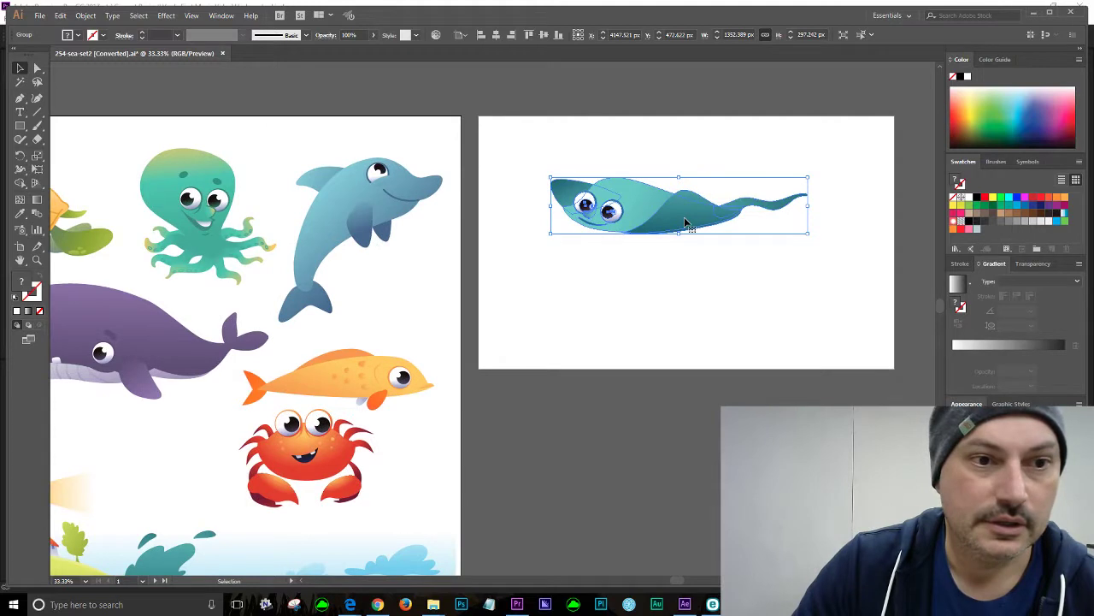
drag(807, 233, 889, 301)
drag(731, 232, 672, 199)
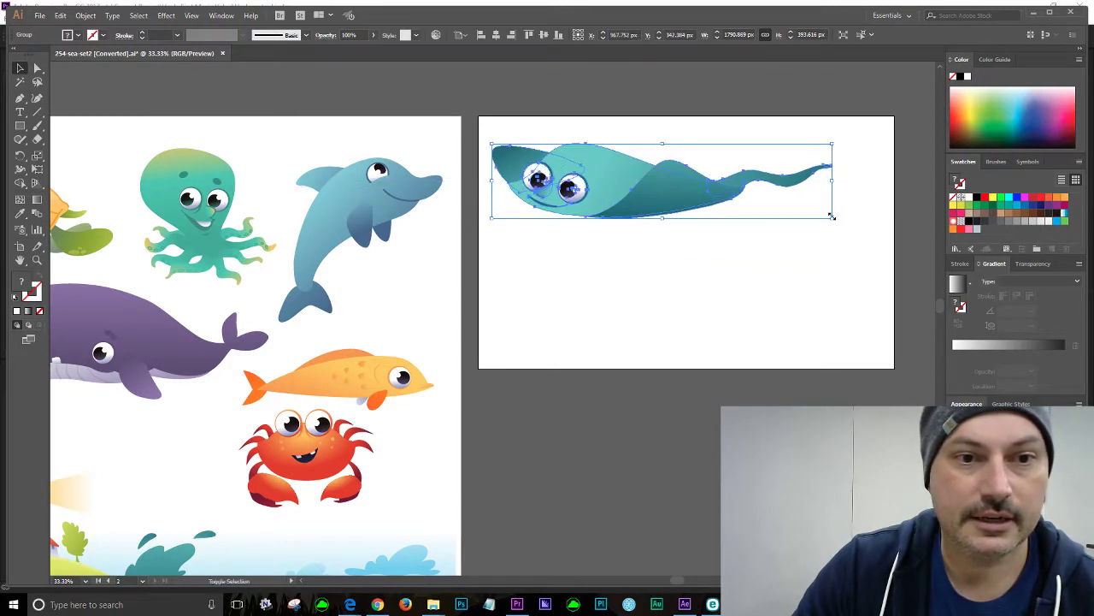
drag(833, 221, 887, 261)
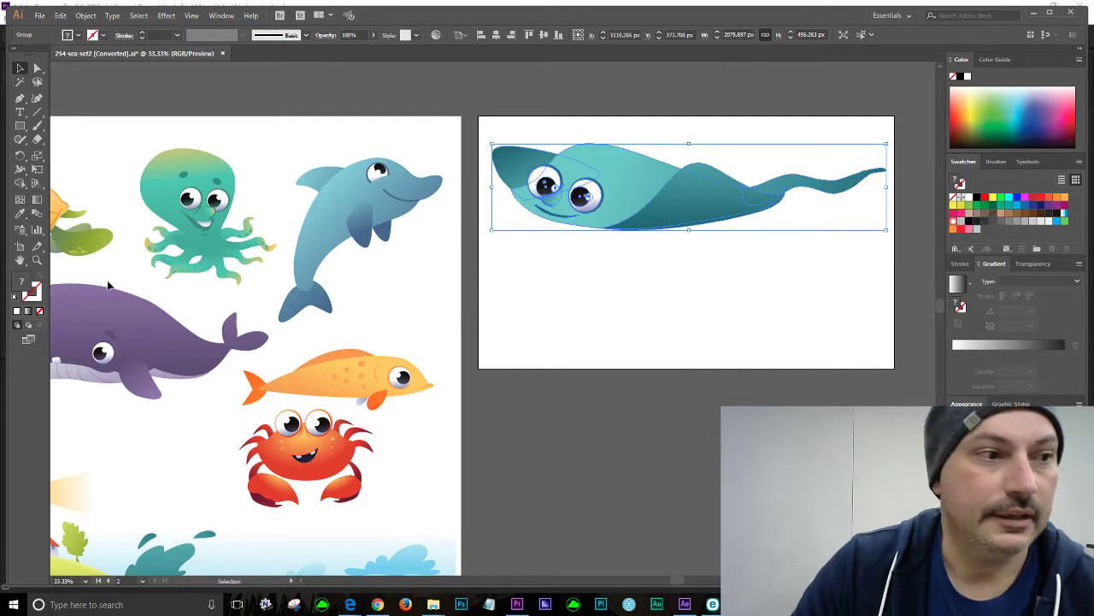
Shorten the stingray's artboard to a height of about 632 px by raising its lower edge
click(20, 247)
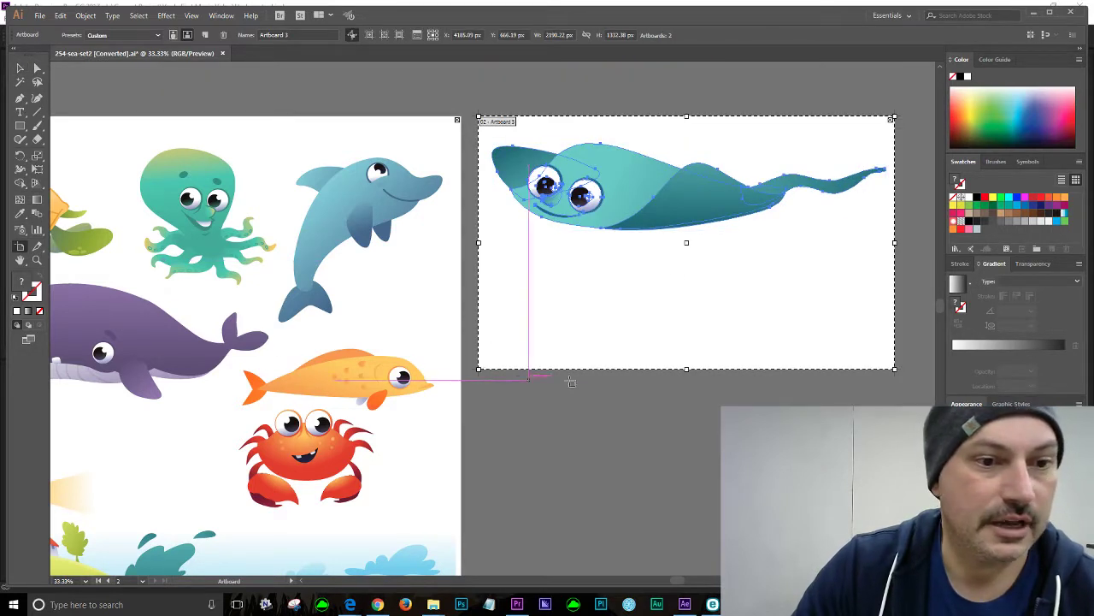
drag(688, 371, 686, 436)
key(Delete)
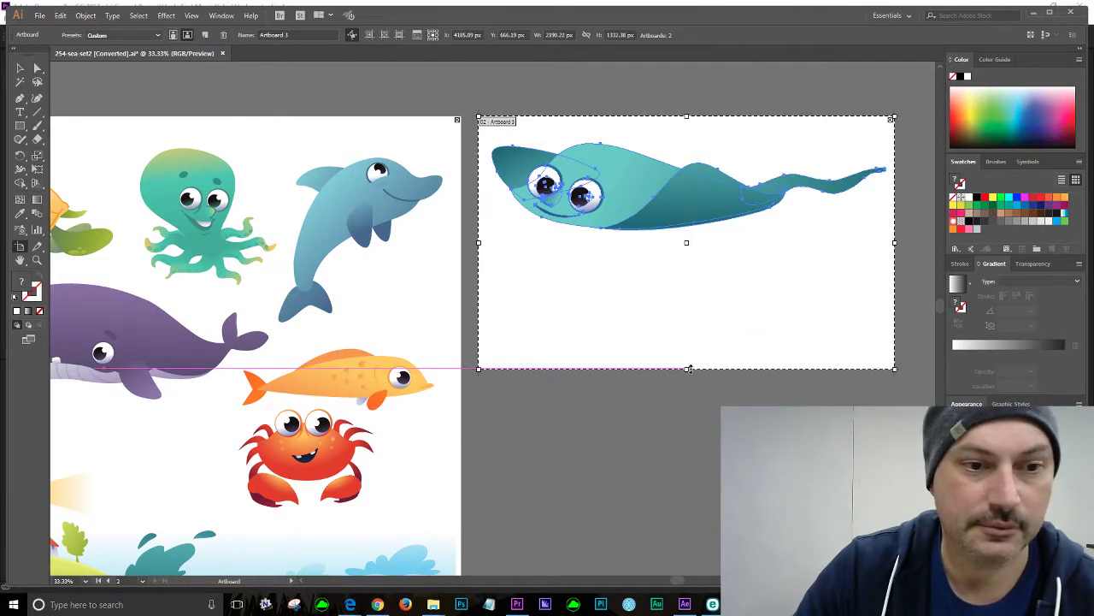
drag(688, 370, 689, 236)
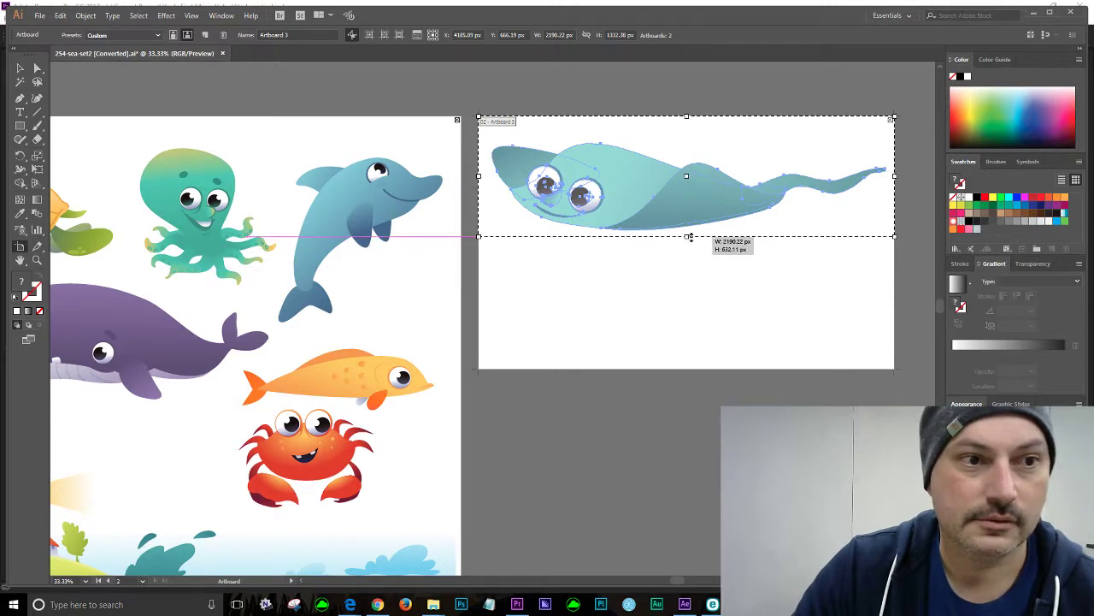
drag(689, 237, 689, 237)
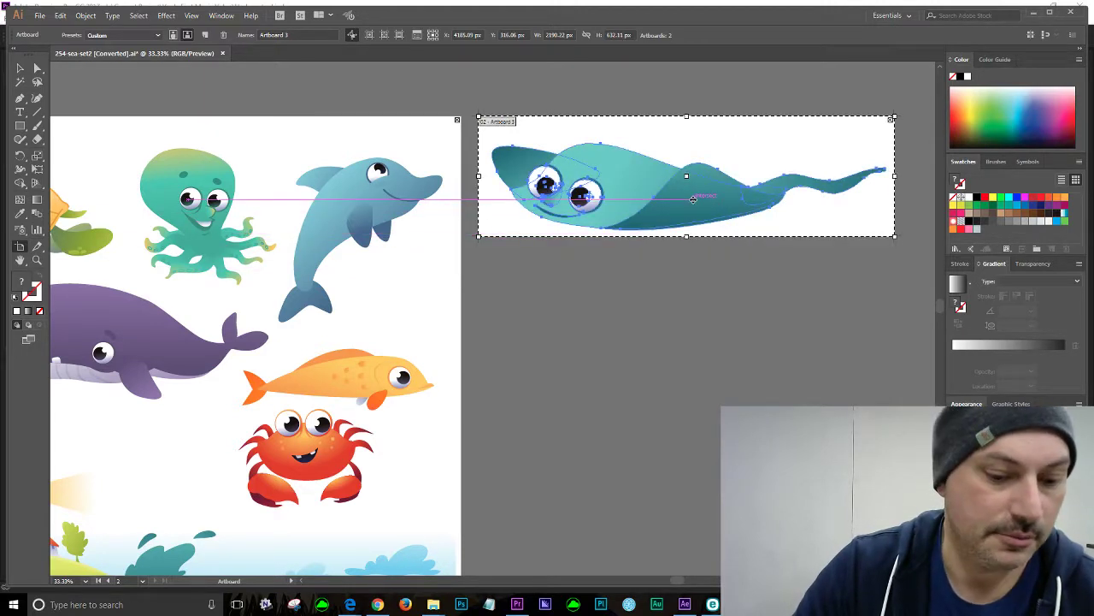
Move the stingray slightly up within its artboard and scale it proportionally to about 2121 by 466 px
click(20, 68)
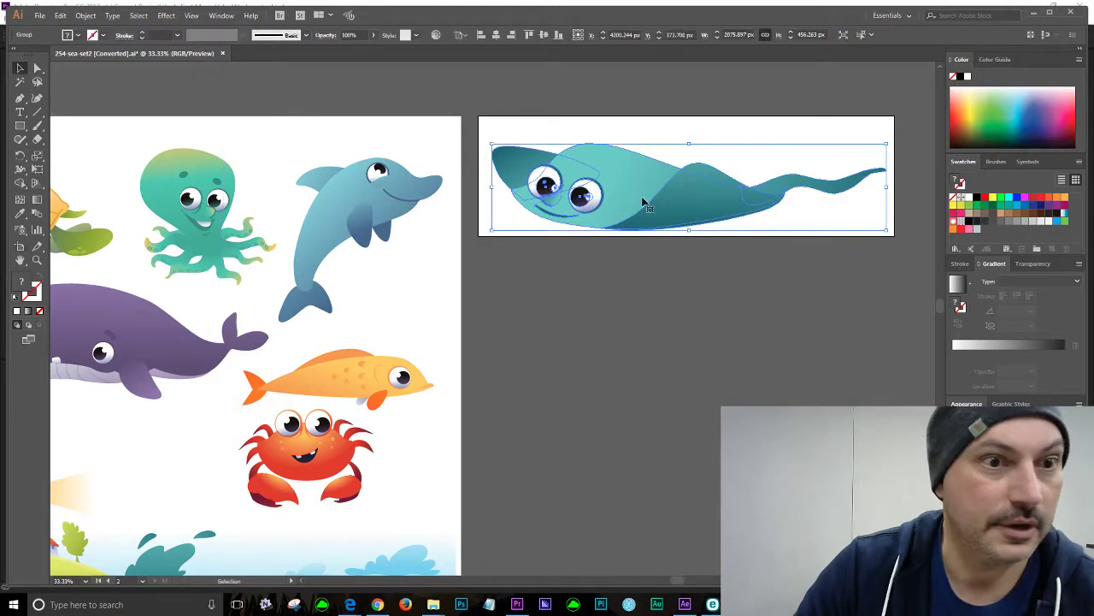
drag(681, 214, 675, 193)
drag(883, 211, 892, 211)
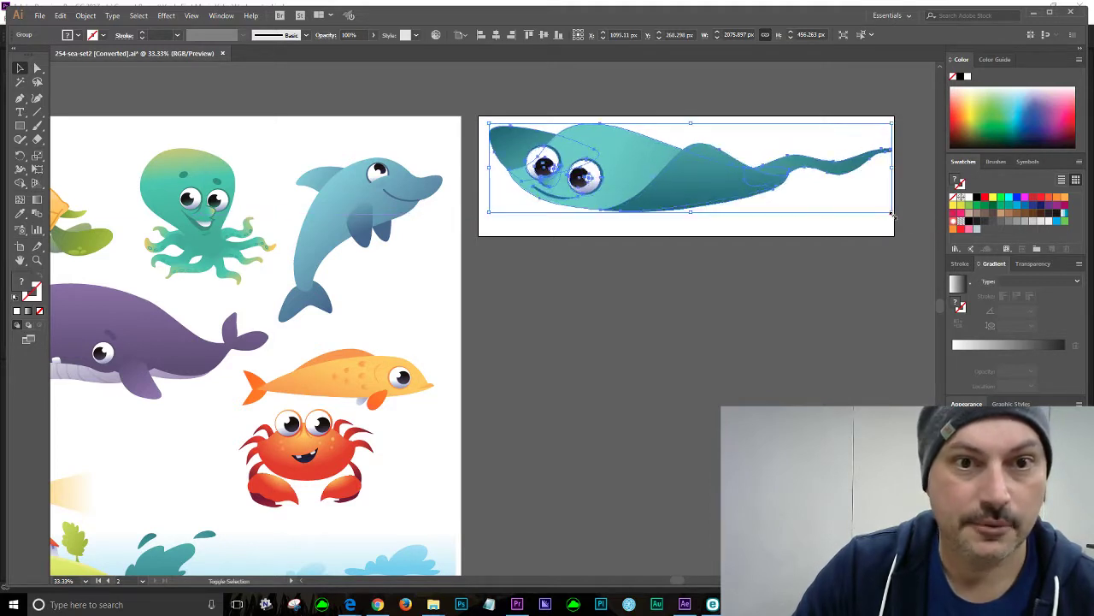
Save the 254-sea-set2 [Converted].ai document and deselect the stingray
click(40, 15)
click(54, 108)
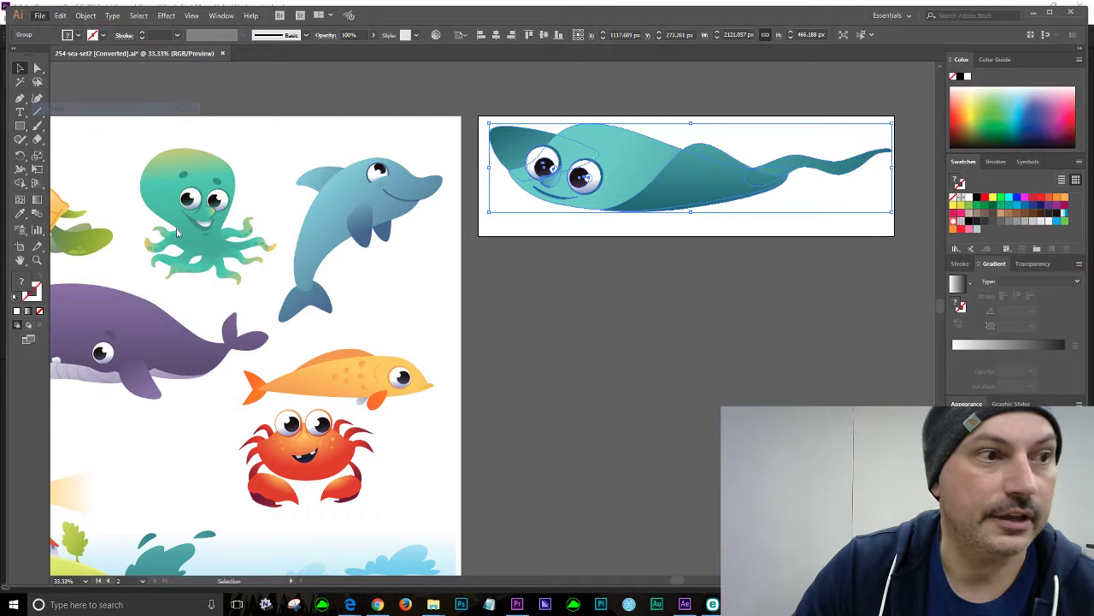
click(572, 324)
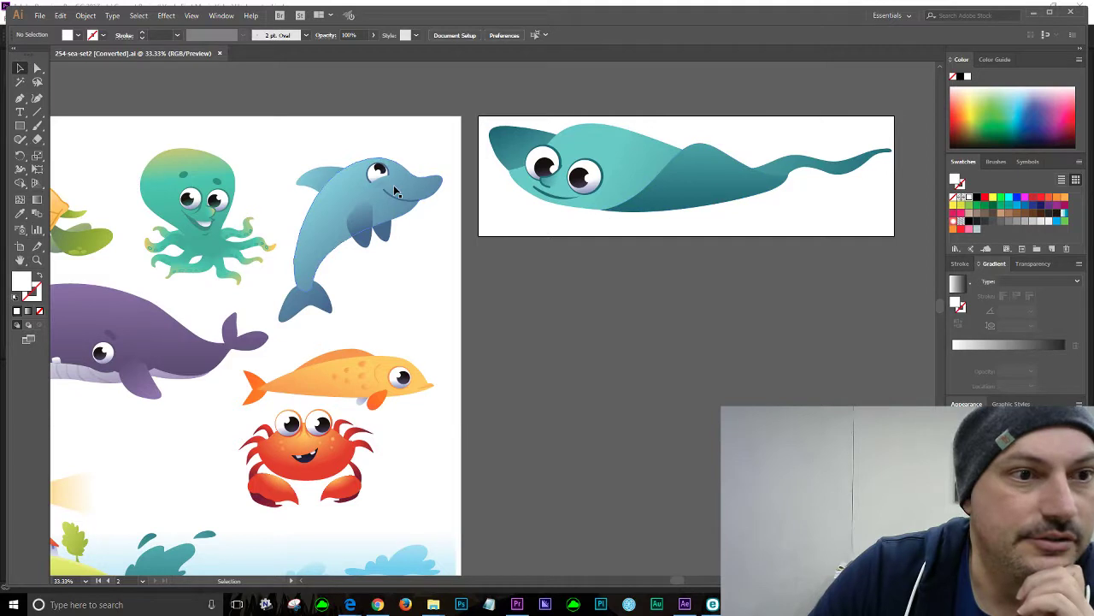
Start an Export for Screens and exclude Artboard 2 so that only the stingray's Artboard 3 is selected
click(40, 16)
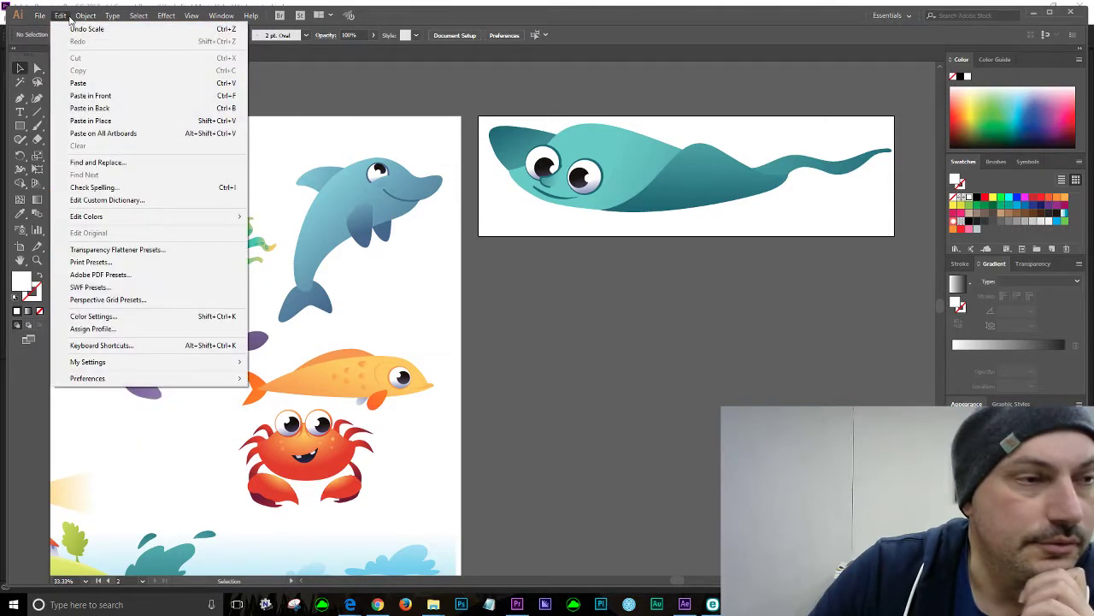
mouse_move(221, 15)
mouse_move(148, 18)
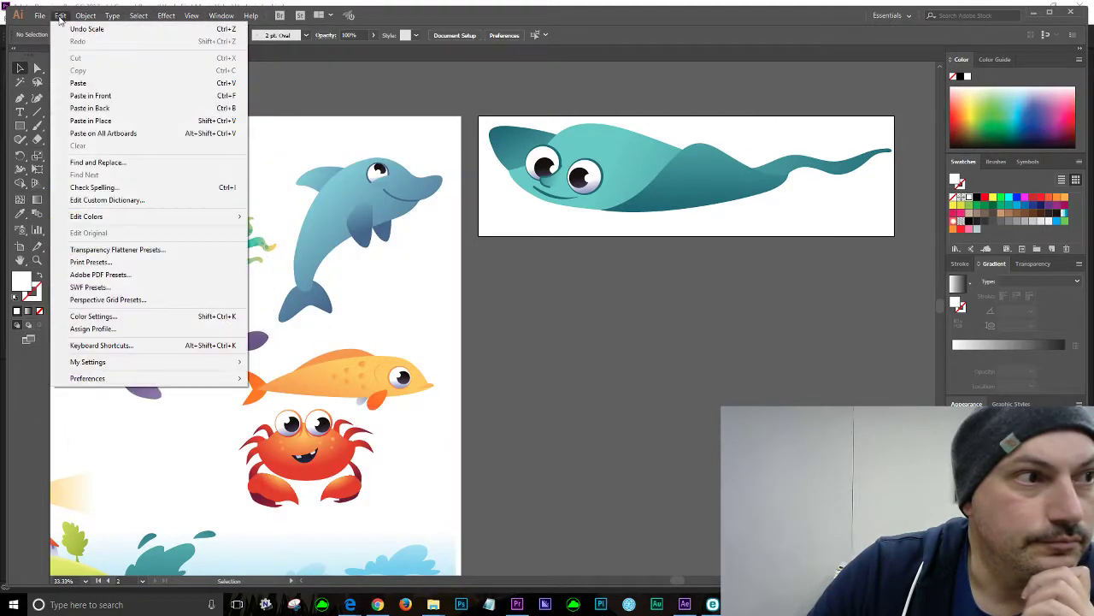
mouse_move(39, 15)
mouse_move(66, 216)
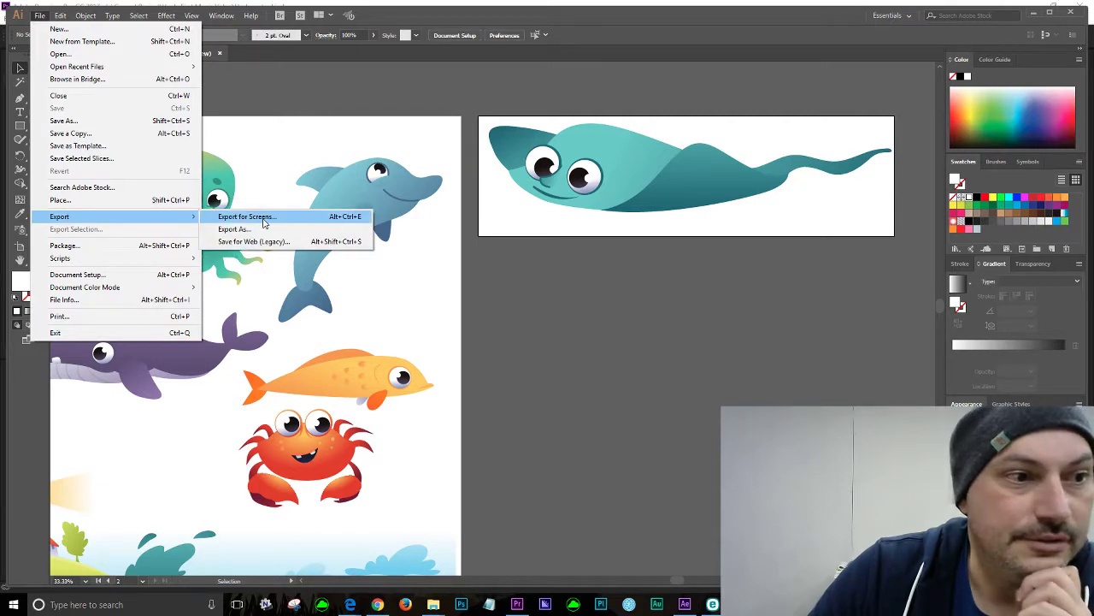
click(264, 218)
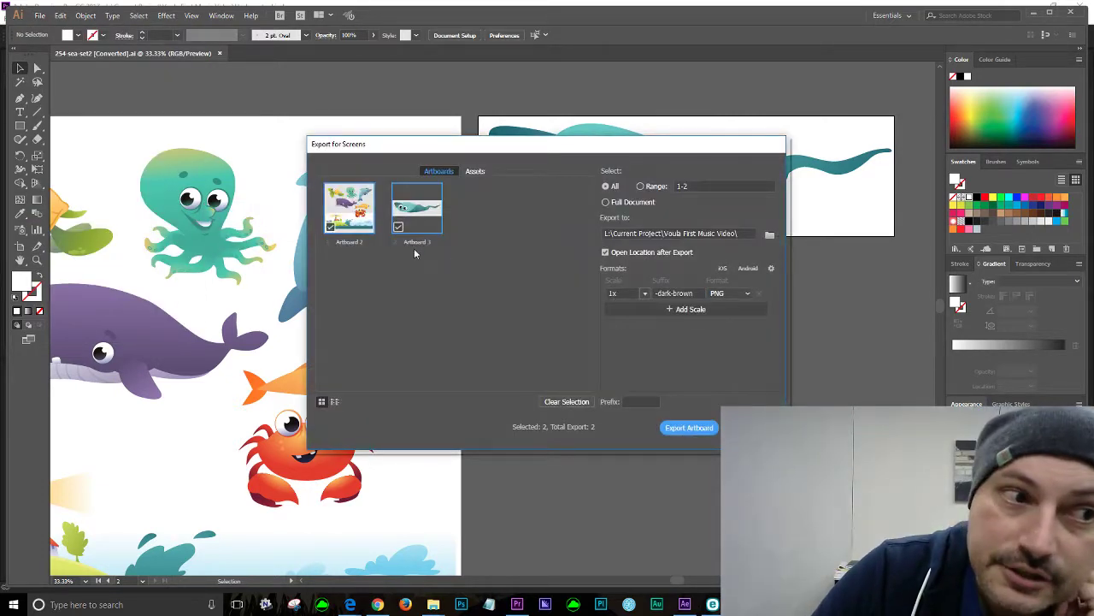
click(330, 227)
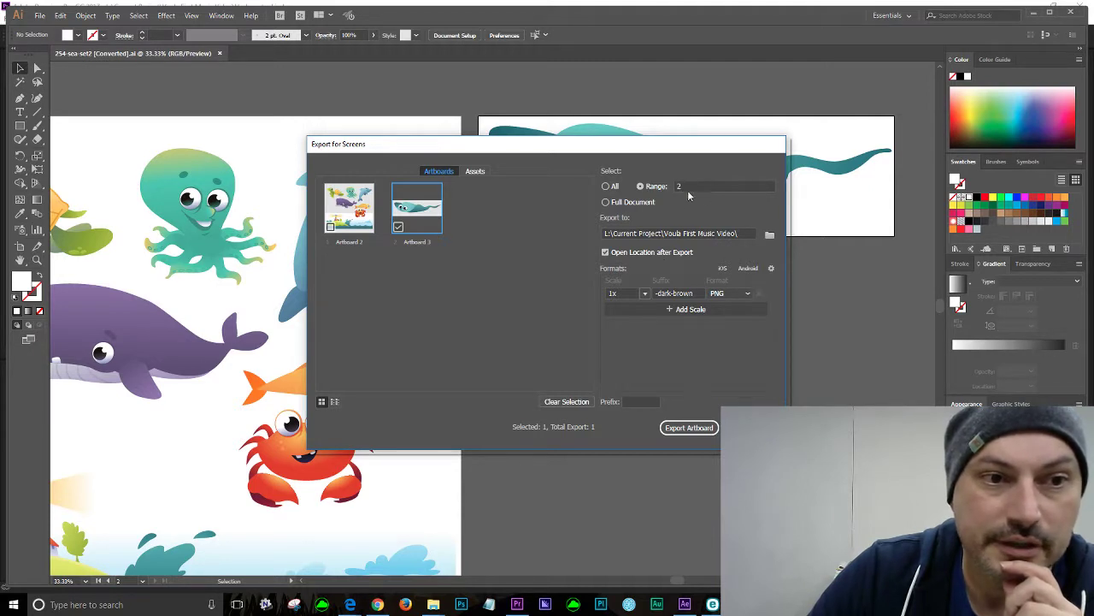
Save the PNG format settings with Art Optimized anti-aliasing and a transparent background, and export the artboard at 1x
click(771, 269)
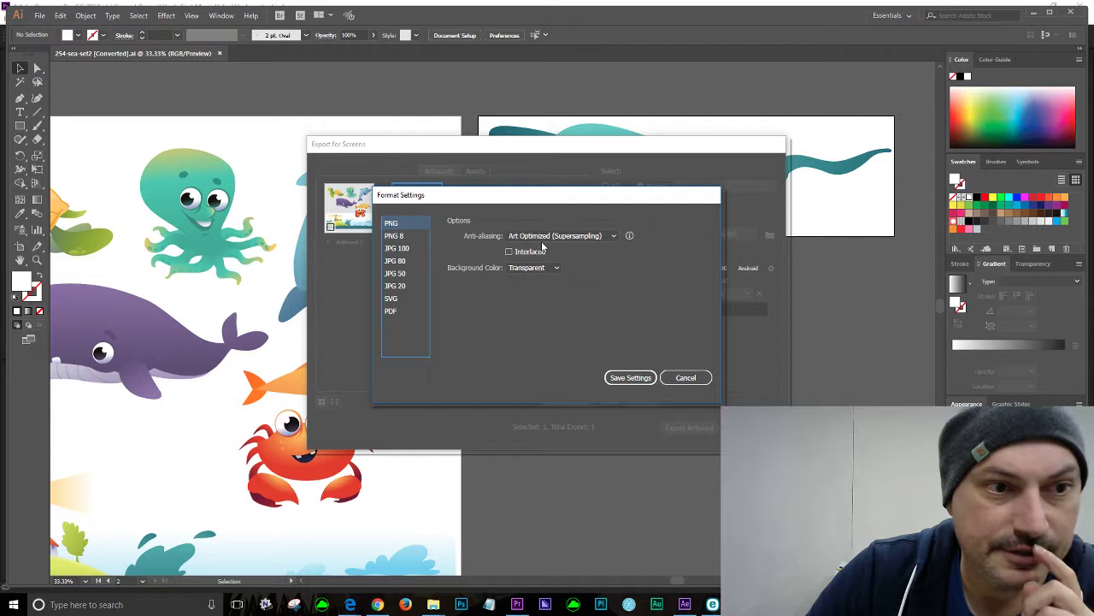
click(645, 381)
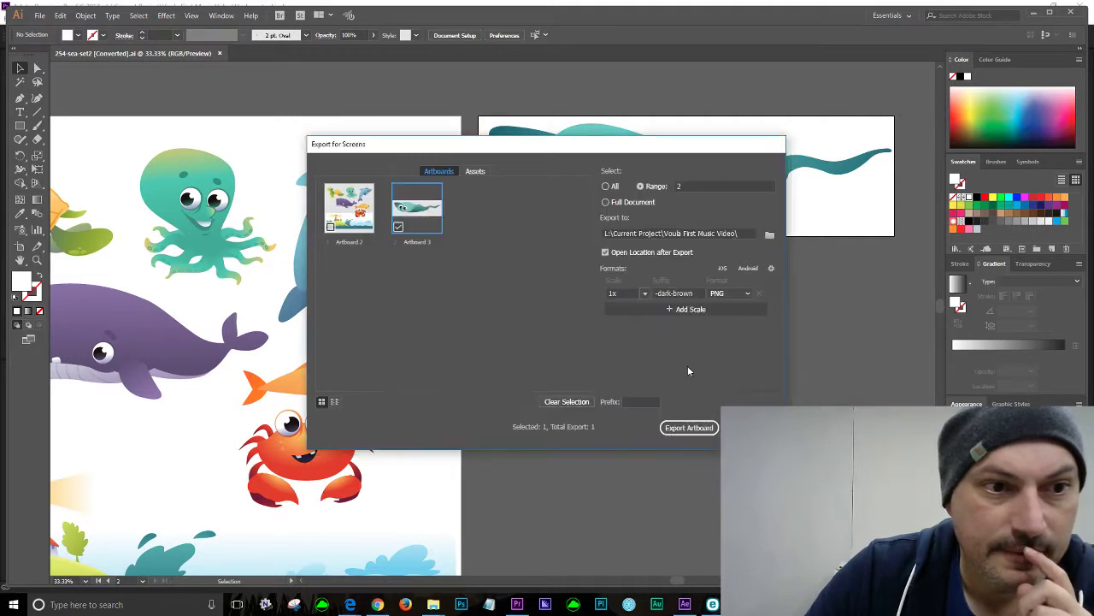
click(716, 426)
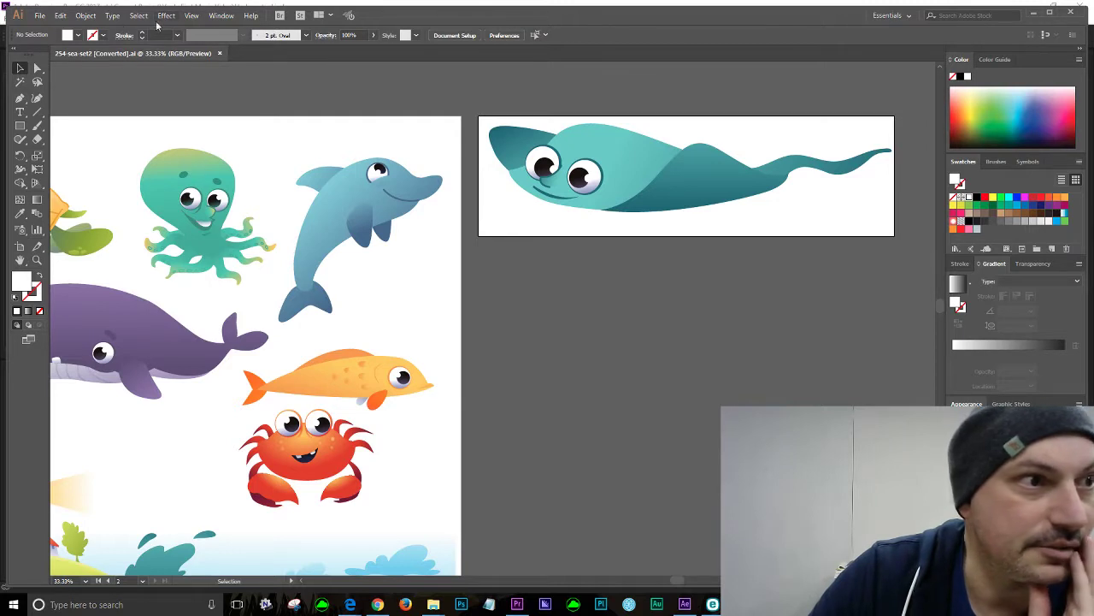
Show the transparency grid behind the sea creature artwork
click(195, 22)
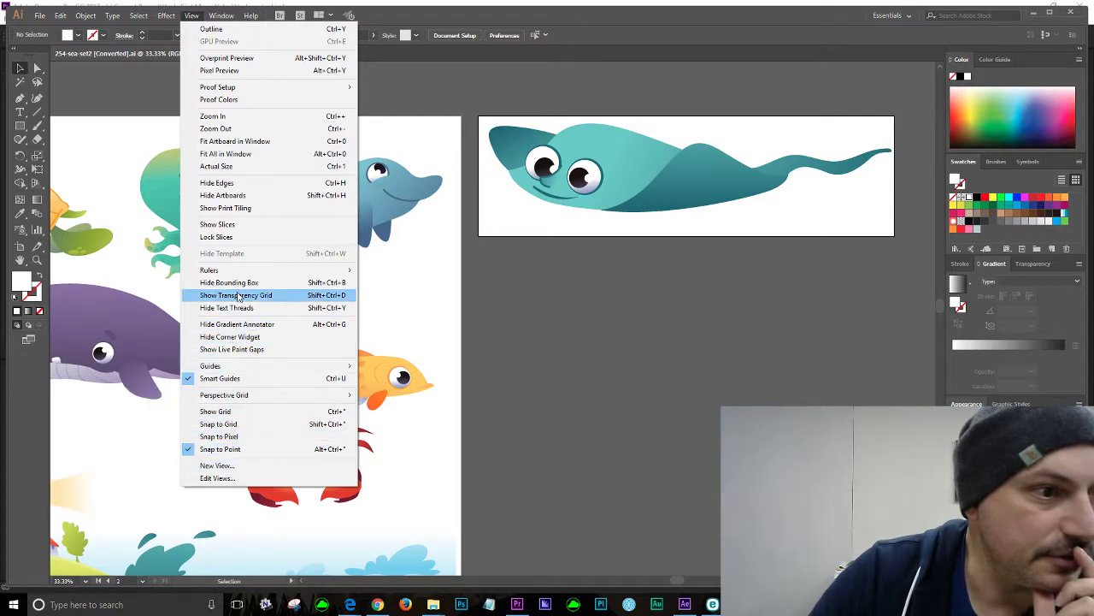
mouse_move(233, 272)
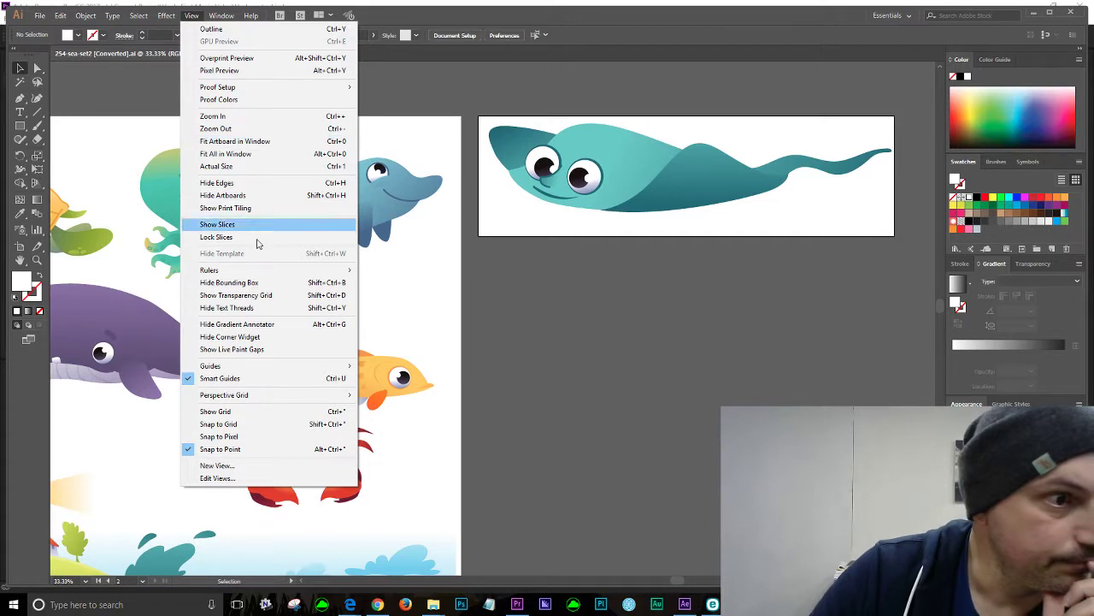
click(247, 301)
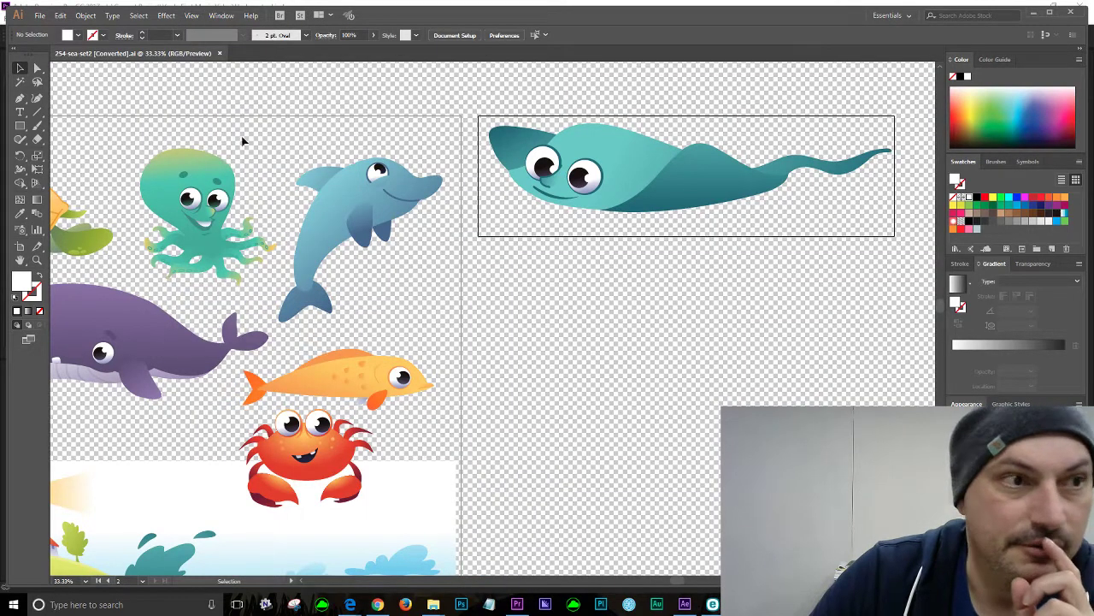
click(193, 17)
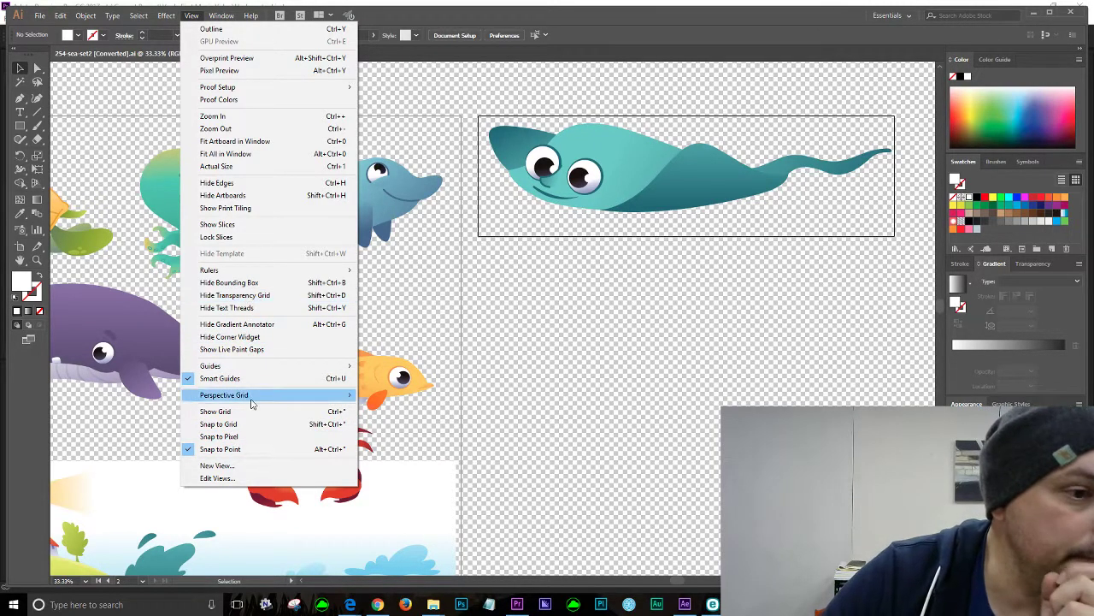
Hide the transparency grid and the layout grid in the sea creature document
key(Escape)
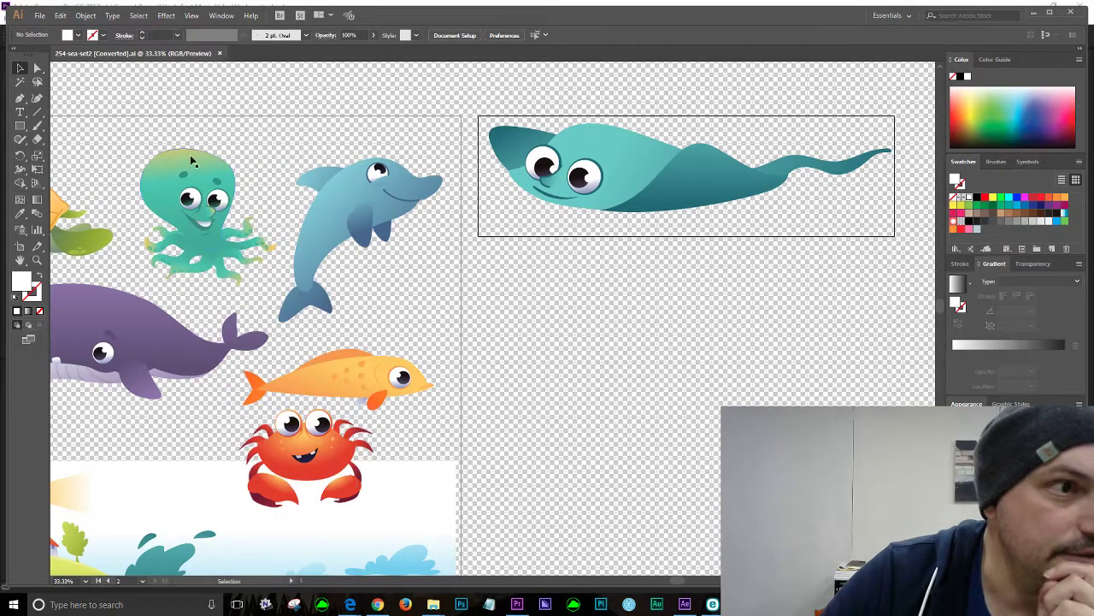
click(191, 16)
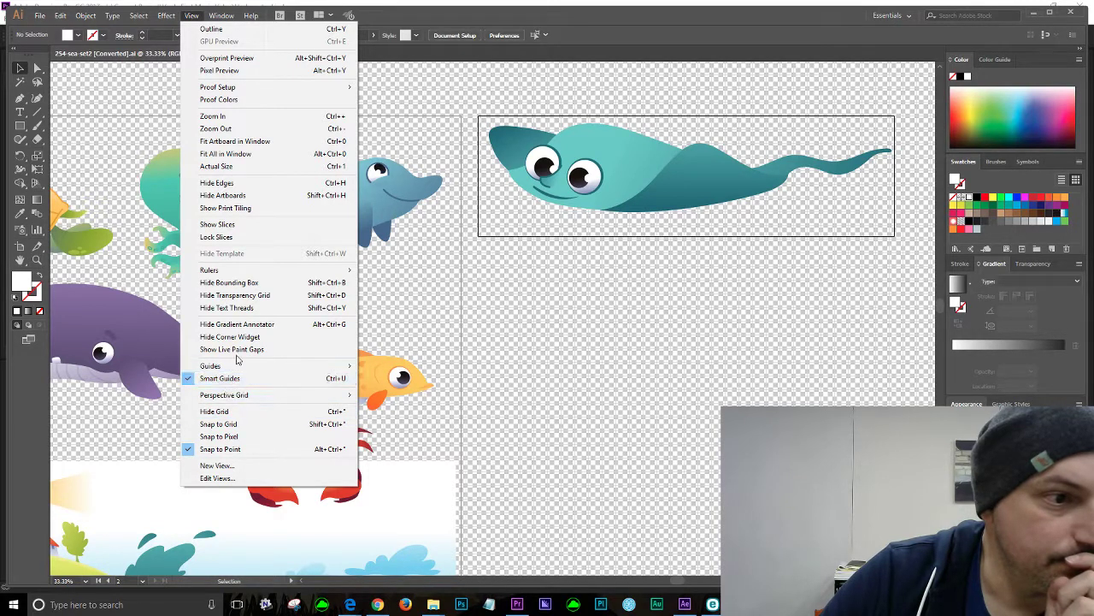
click(243, 297)
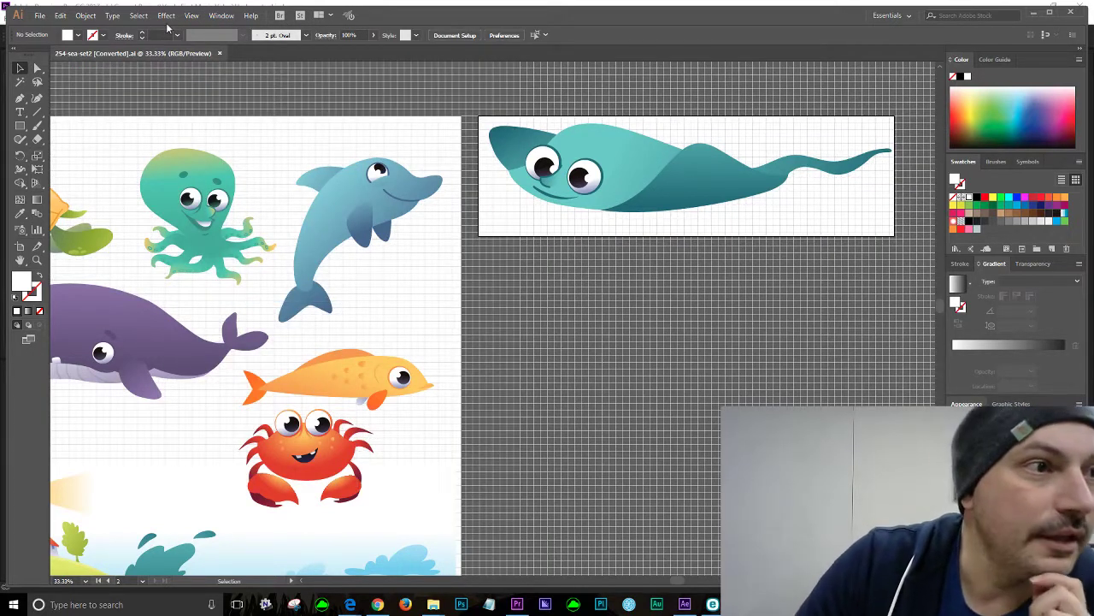
click(192, 17)
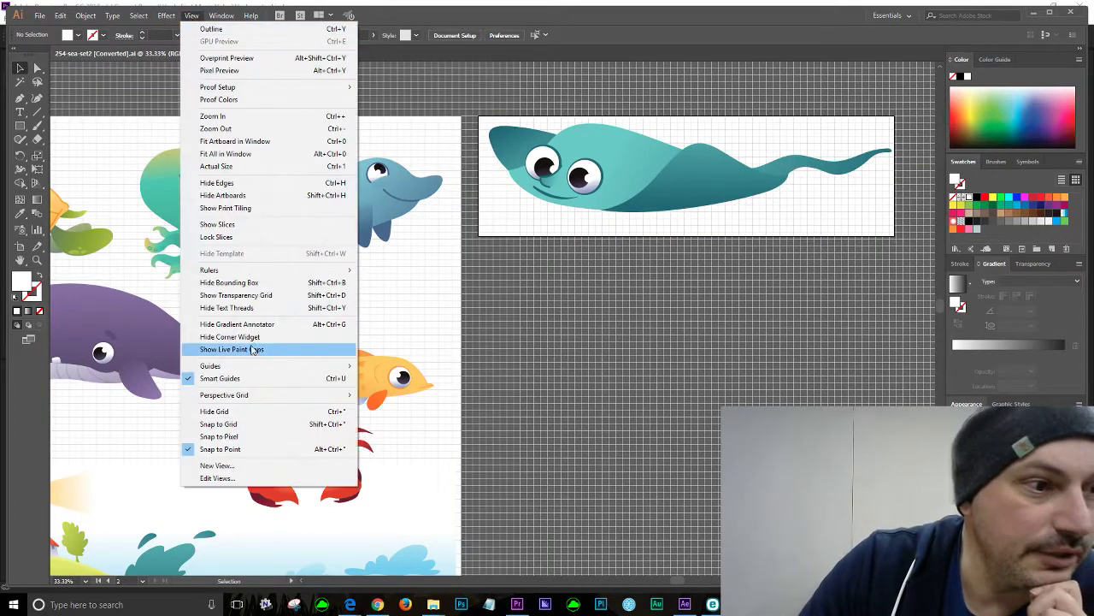
click(248, 411)
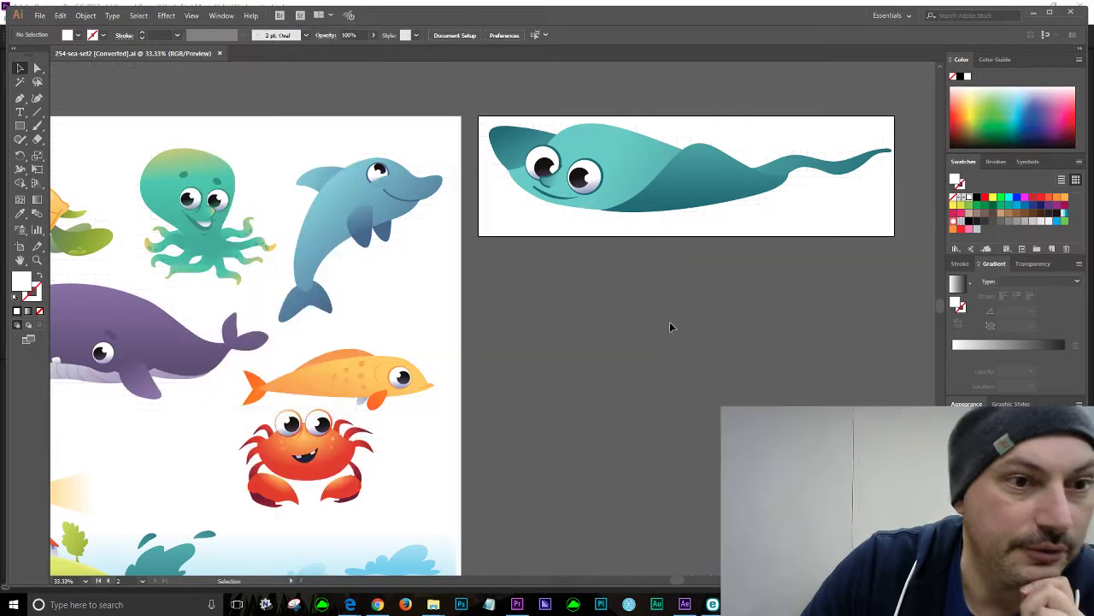
Start an Export for Screens with Artboard 2 excluded and the project's Illustrations folder as the export location
click(39, 16)
mouse_move(73, 224)
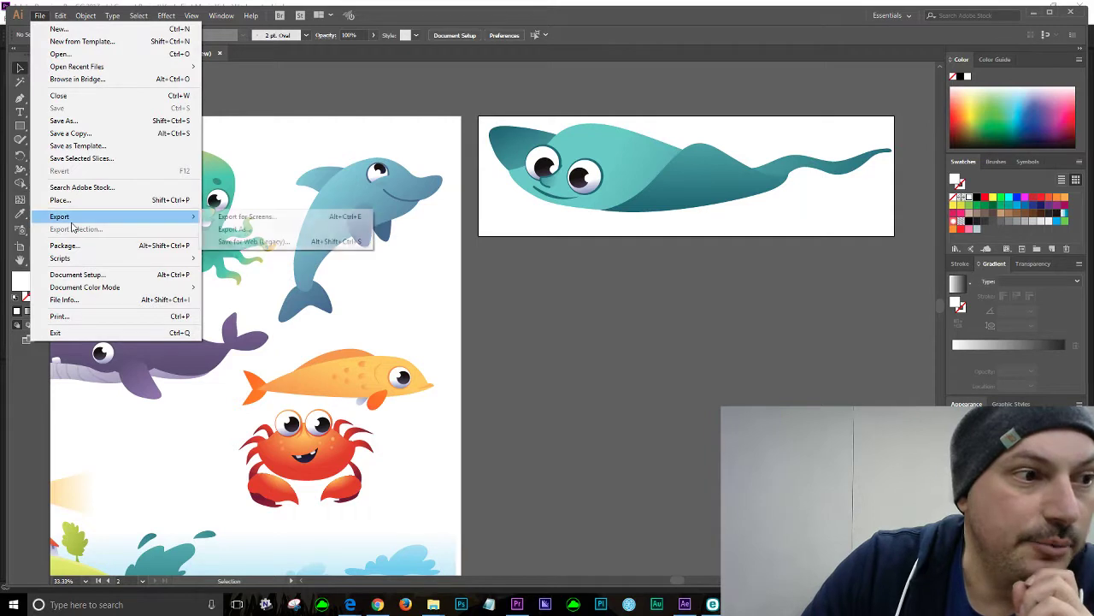
click(248, 216)
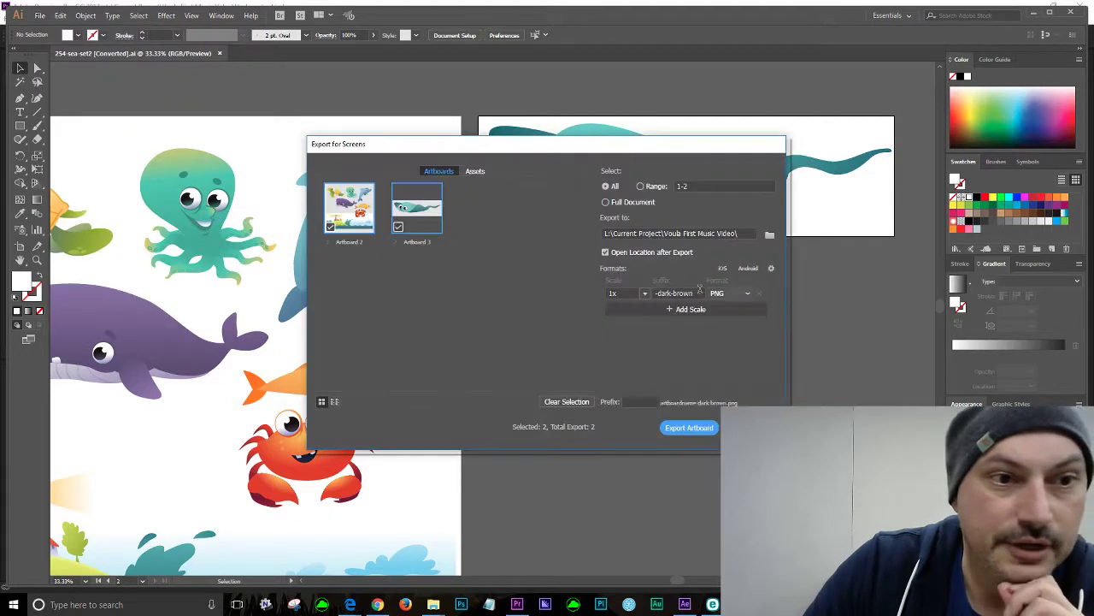
click(330, 227)
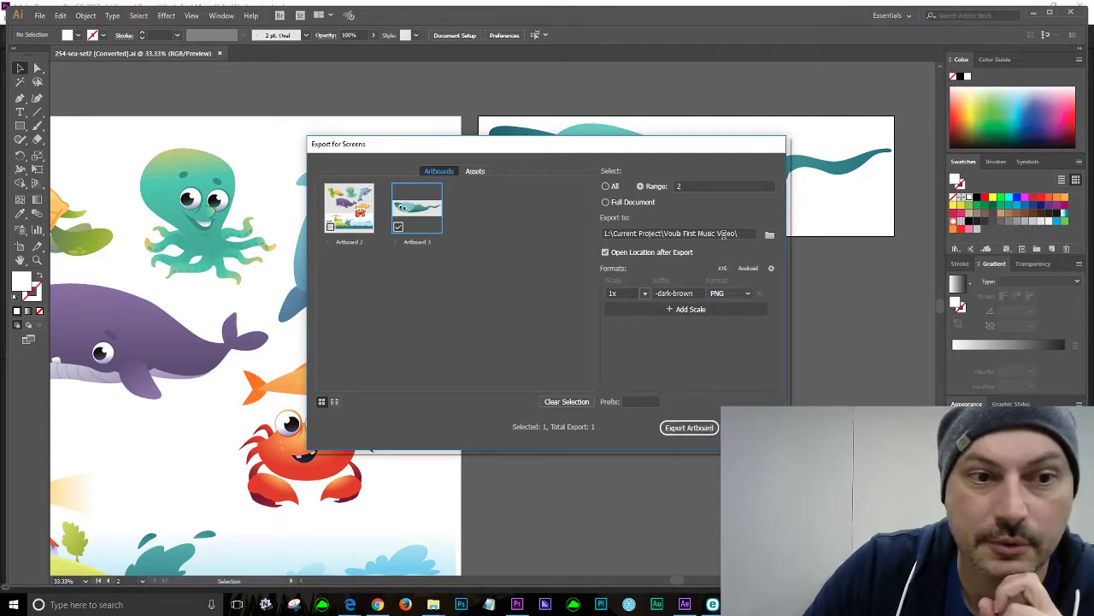
click(769, 237)
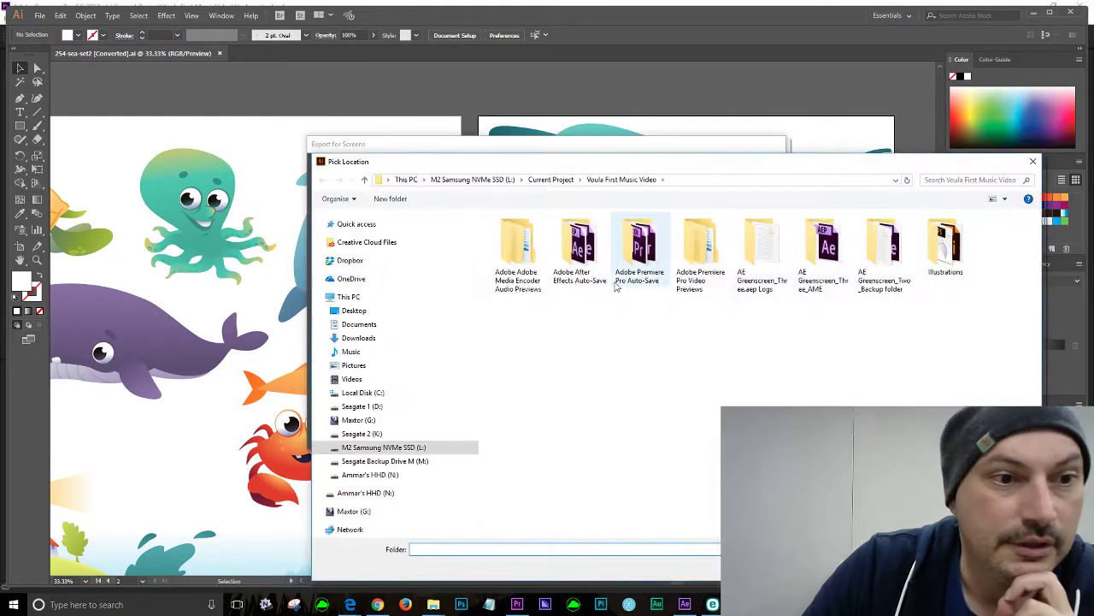
double_click(945, 244)
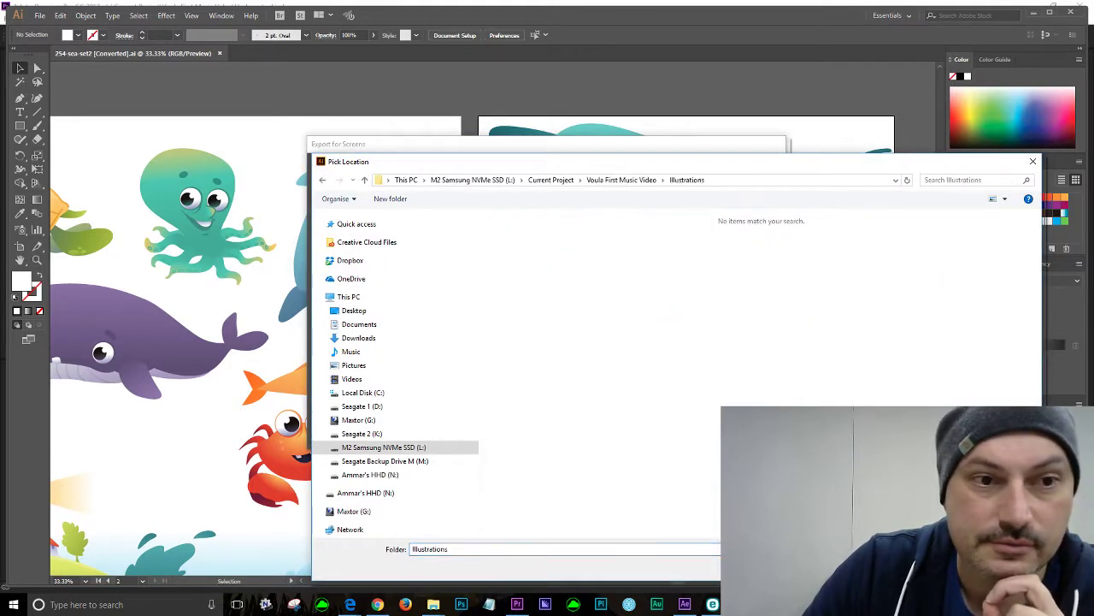
key(Return)
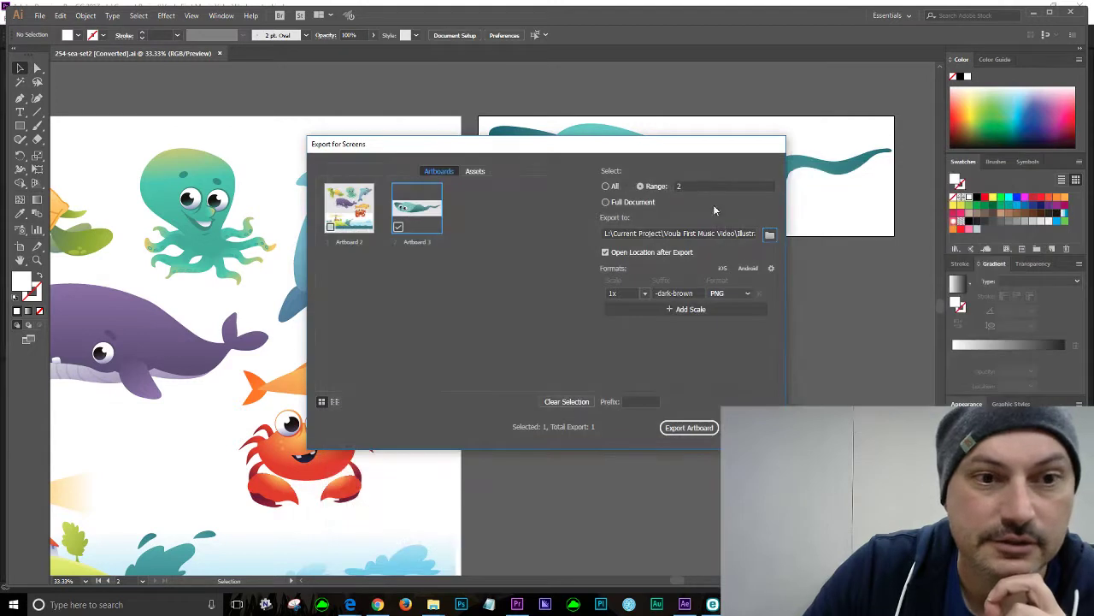
Export Artboard 3 as a 1x PNG with the suffix -stingray instead of replacing the existing dark-brown file
click(706, 434)
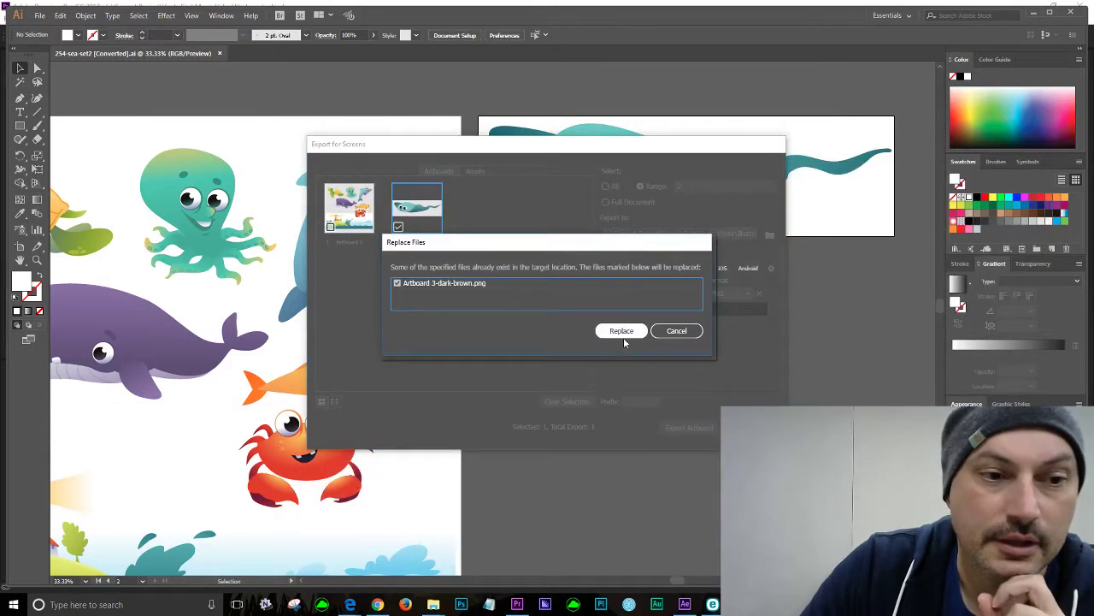
click(684, 334)
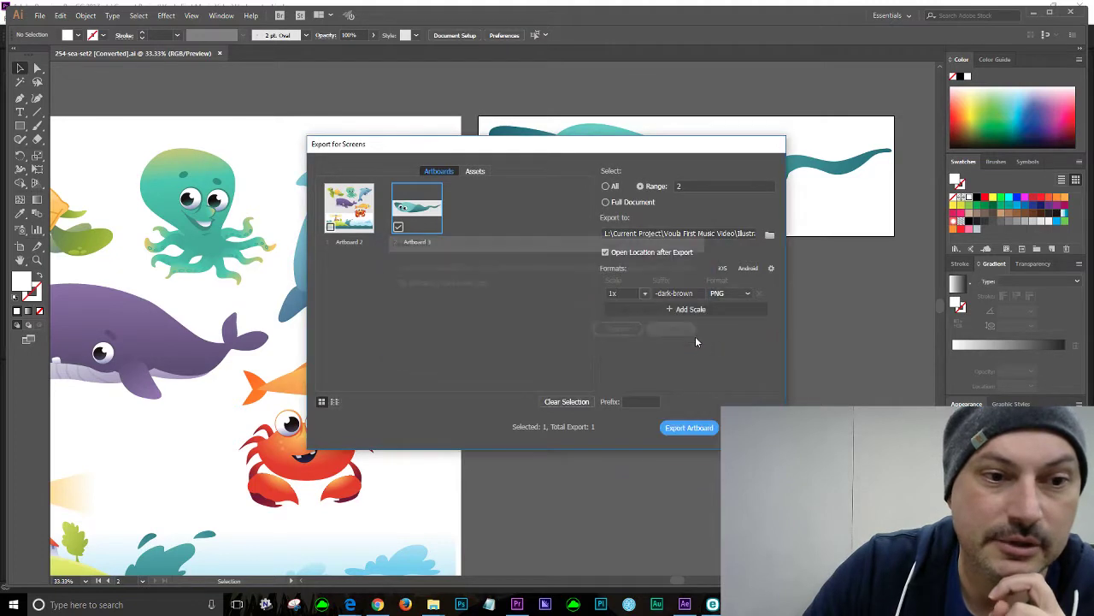
click(646, 294)
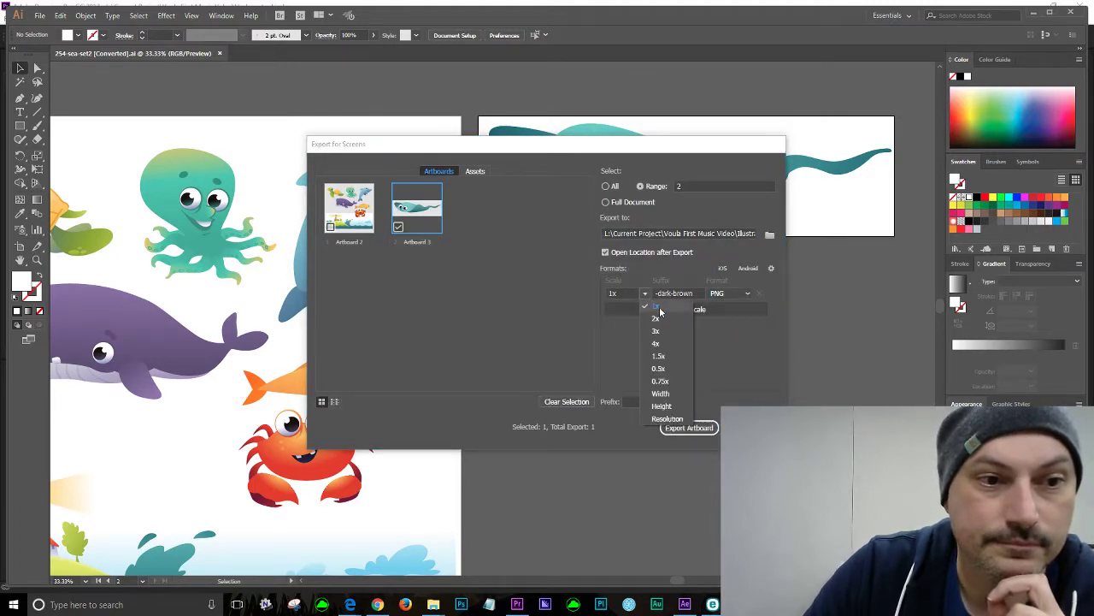
click(664, 308)
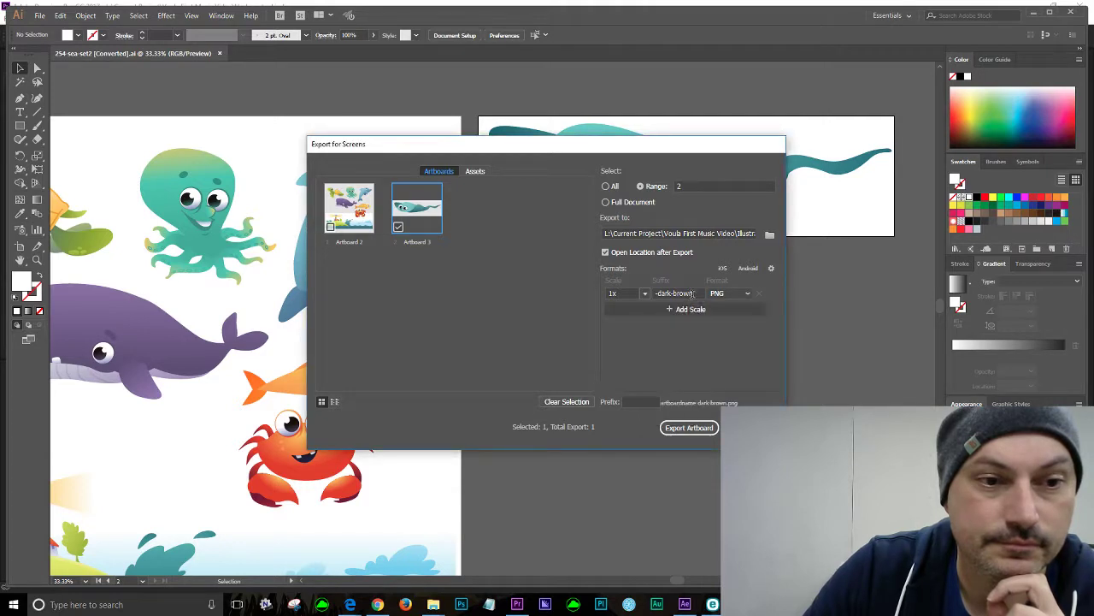
drag(699, 293, 655, 293)
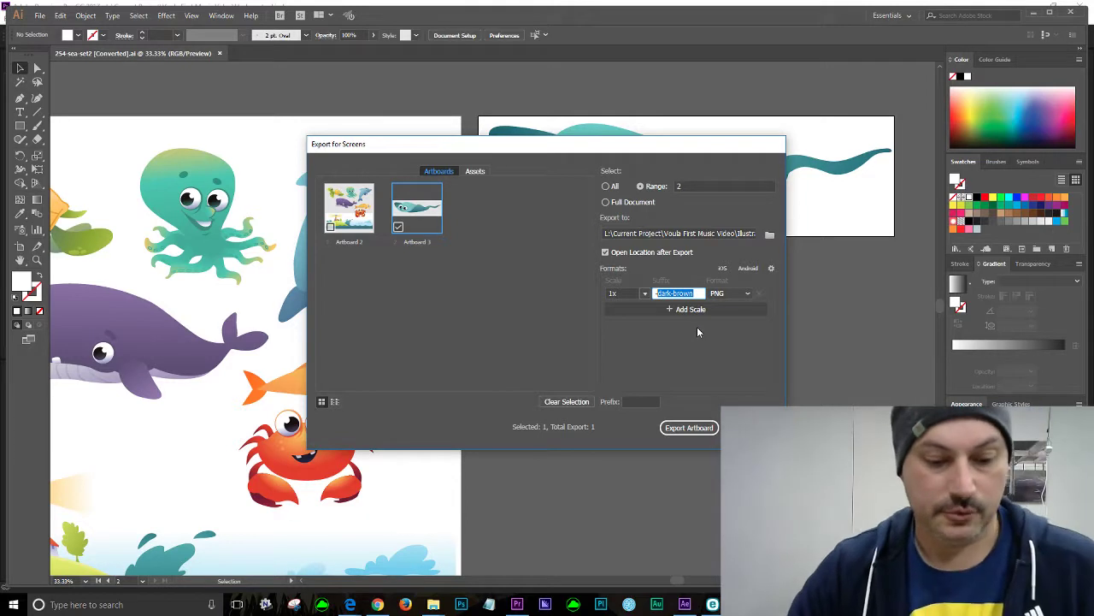
text(-stingray)
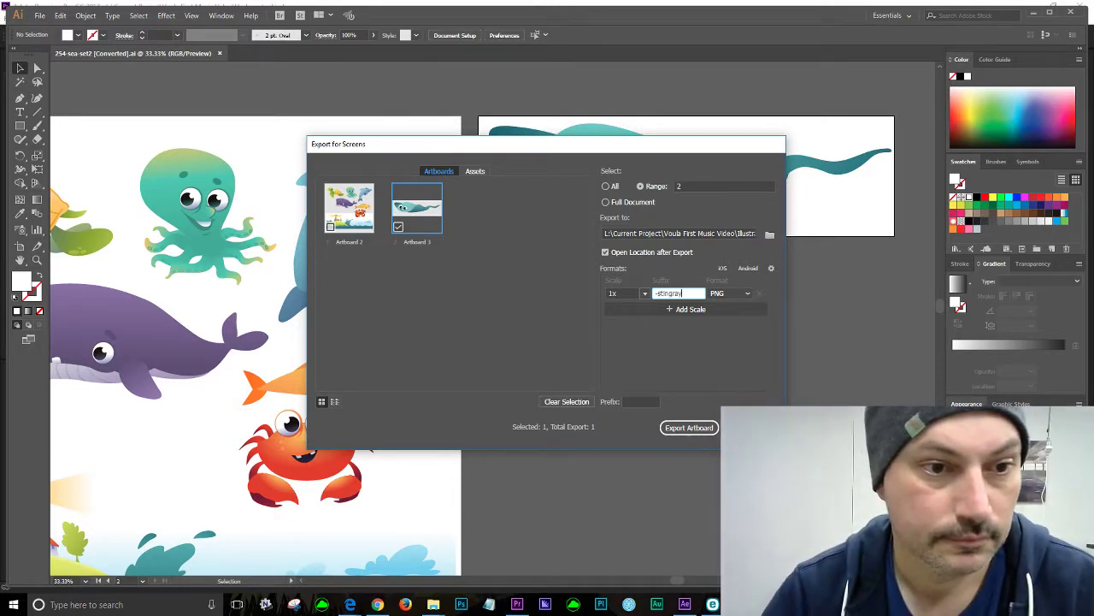
text(-)
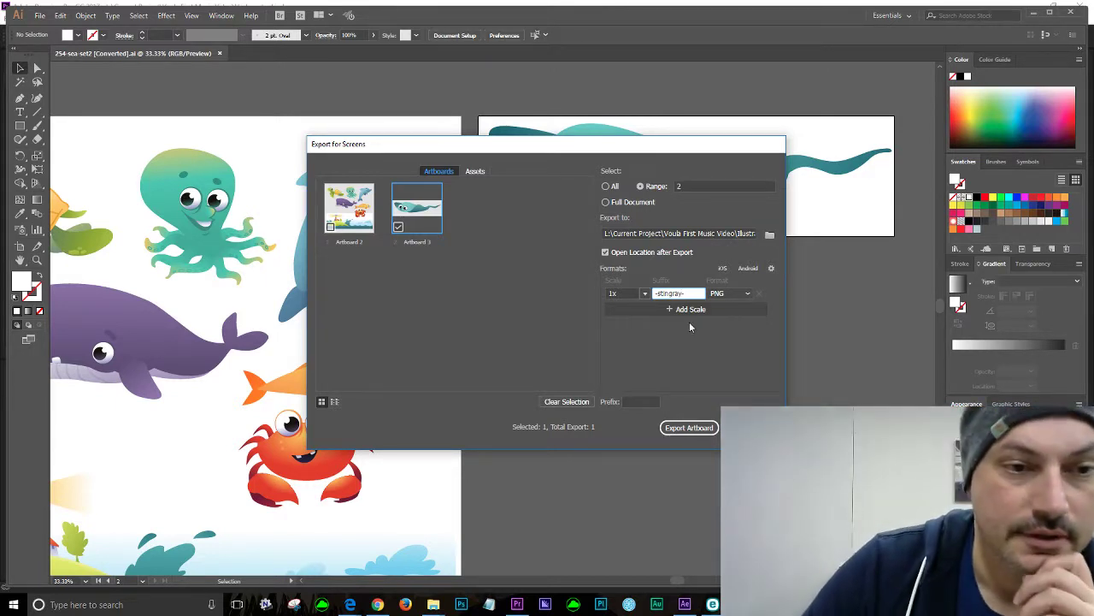
key(BackSpace)
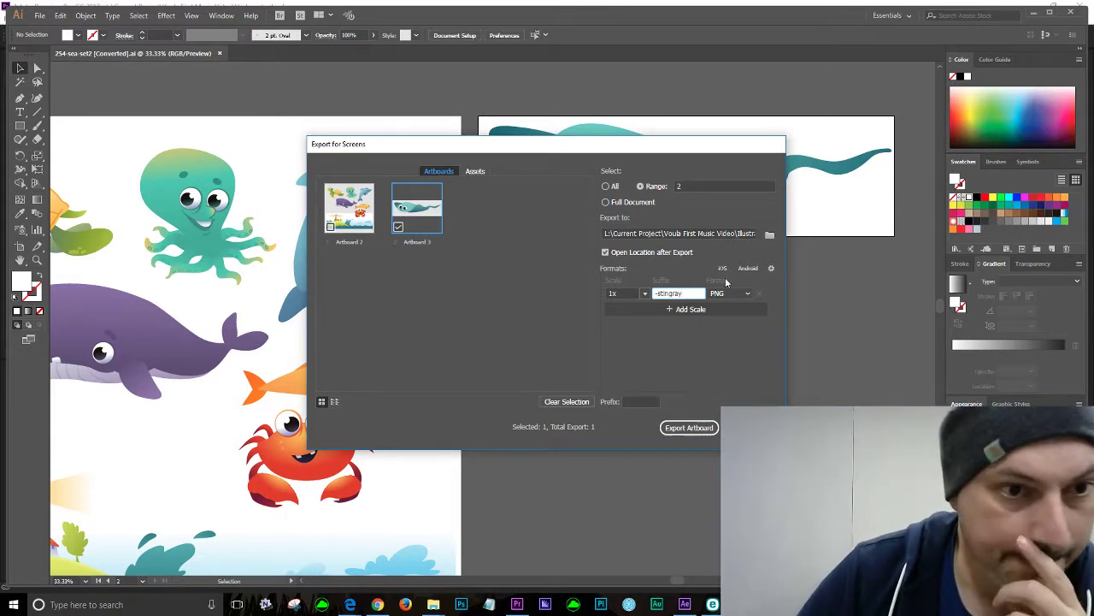
click(687, 432)
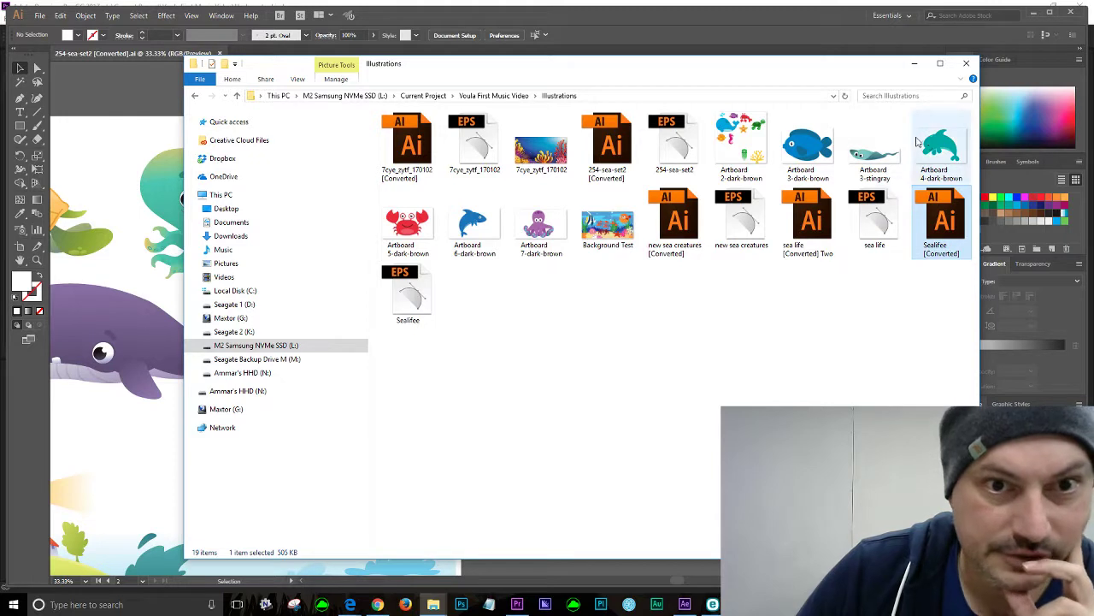
click(966, 63)
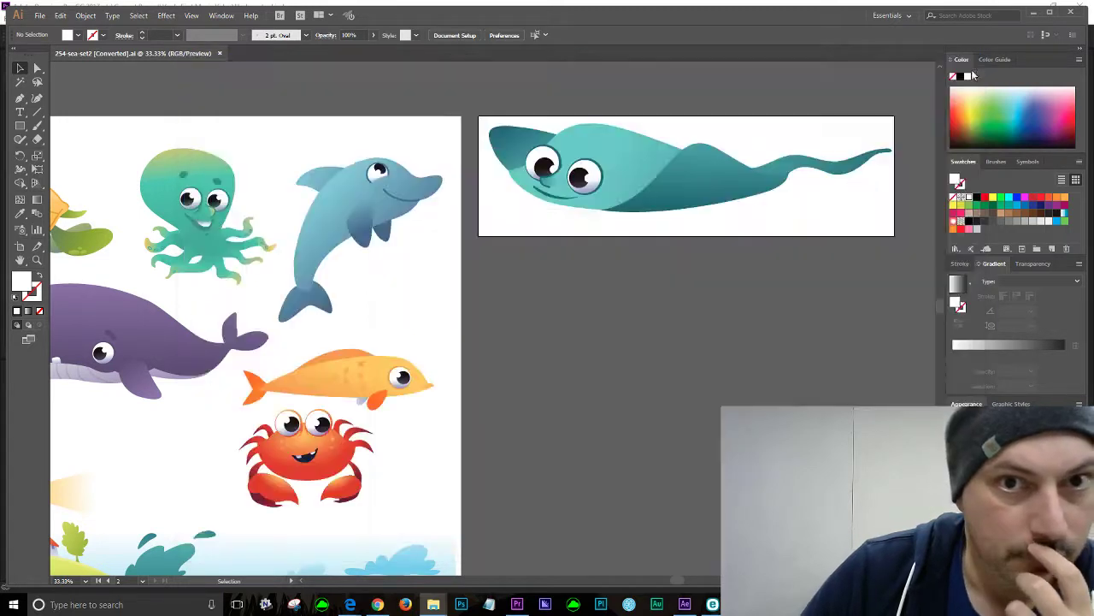
Switch to After Effects and create a folder named Stingray inside the project's Sea Creatures folder
click(685, 604)
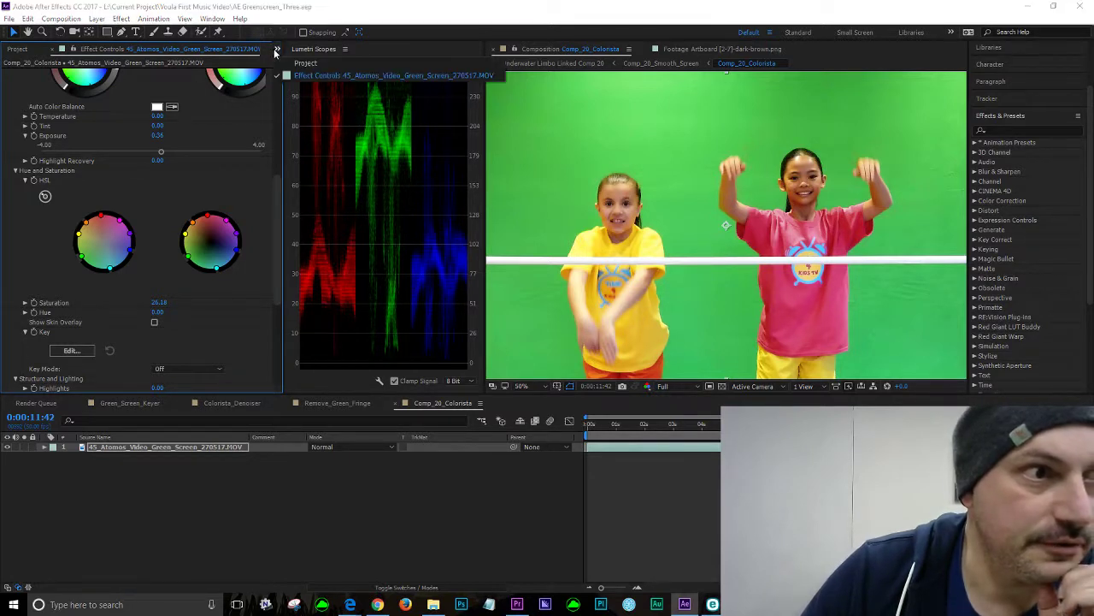
key(ctrl+0)
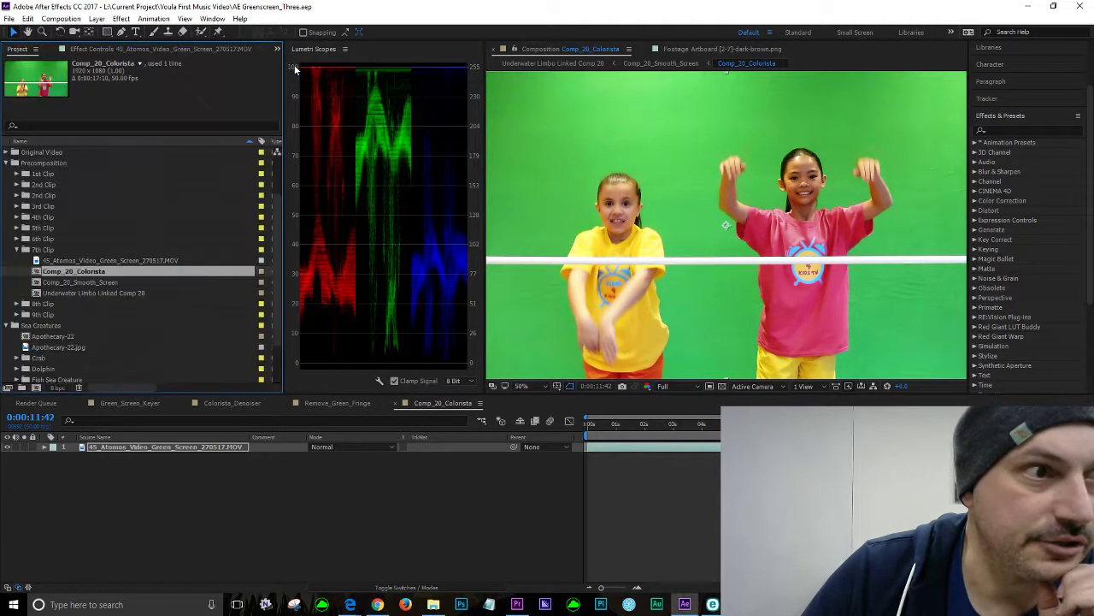
click(17, 250)
scroll(79, 262, down, 2)
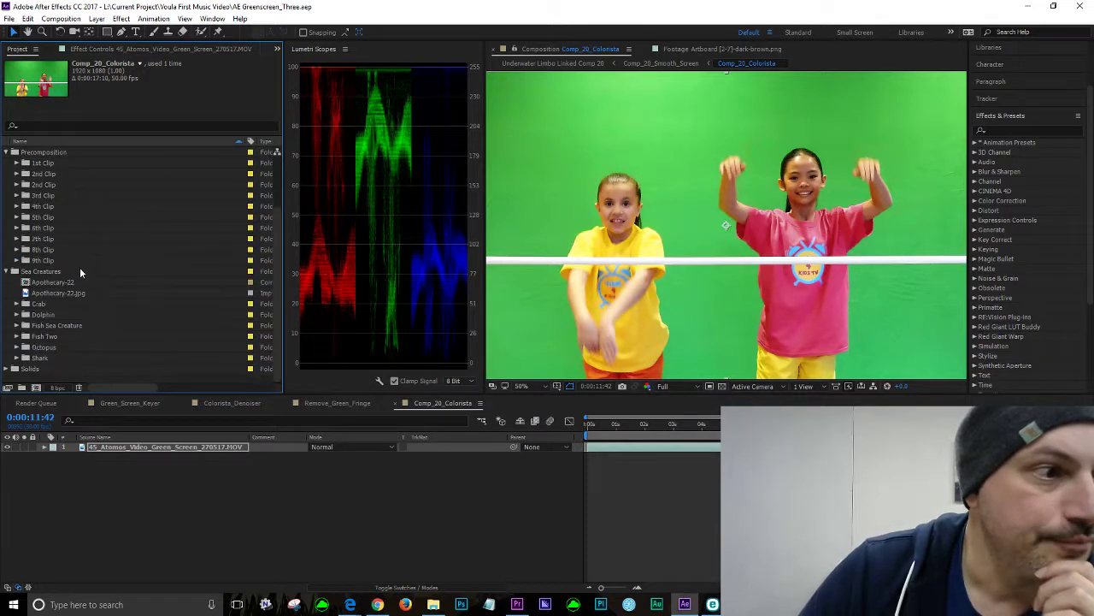
click(47, 272)
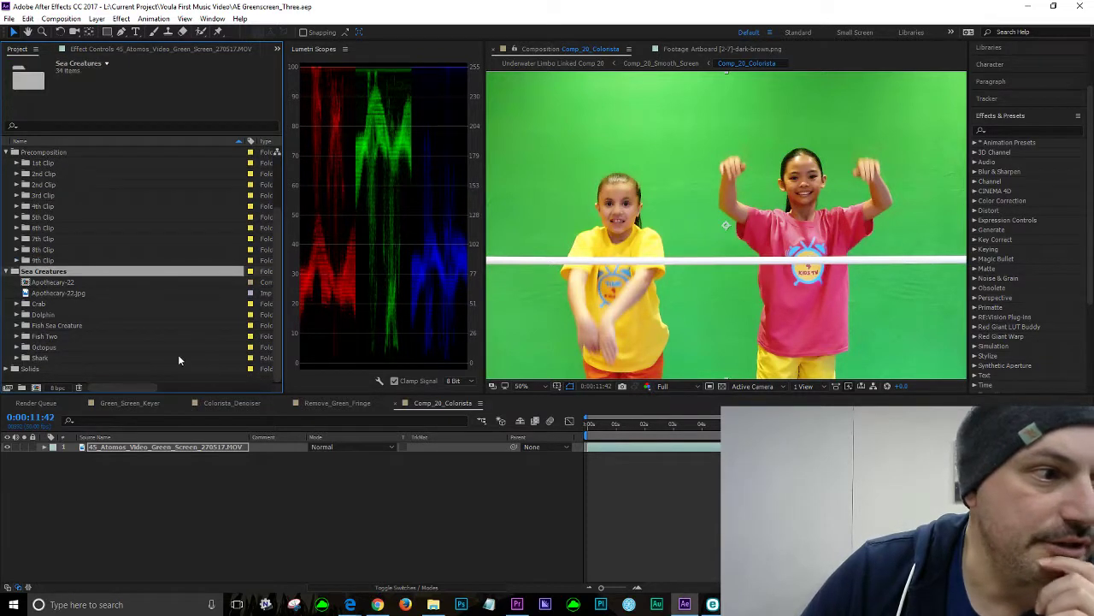
click(22, 387)
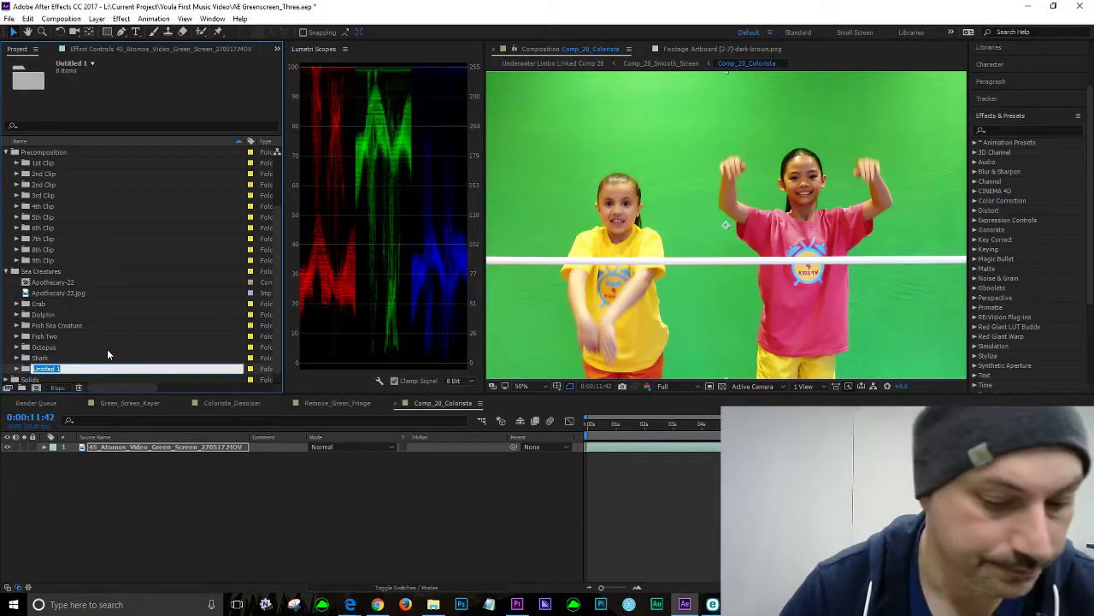
text(Stingray)
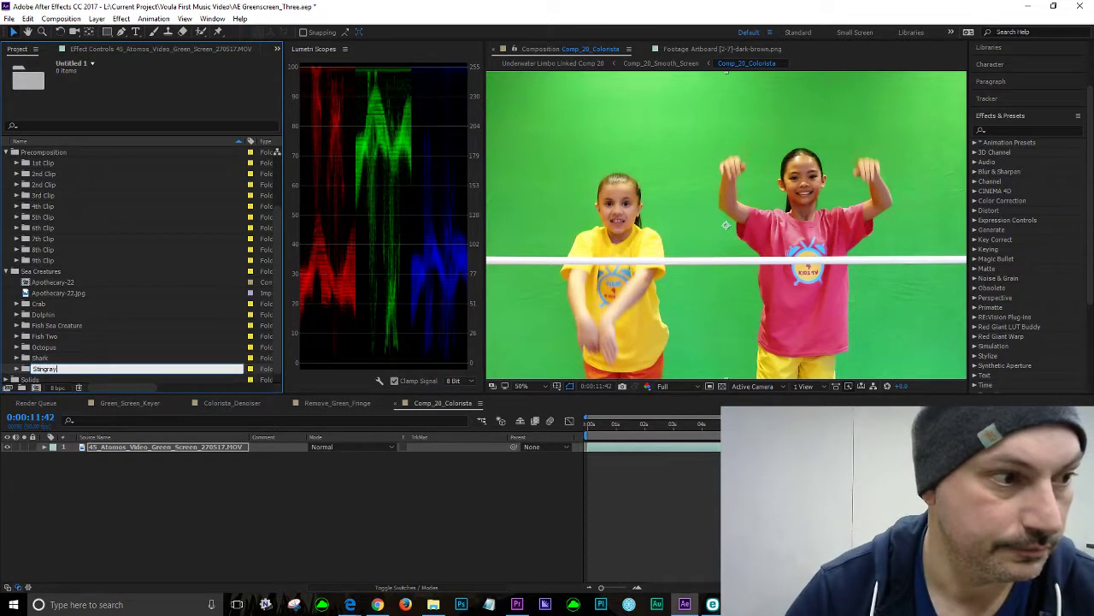
key(Return)
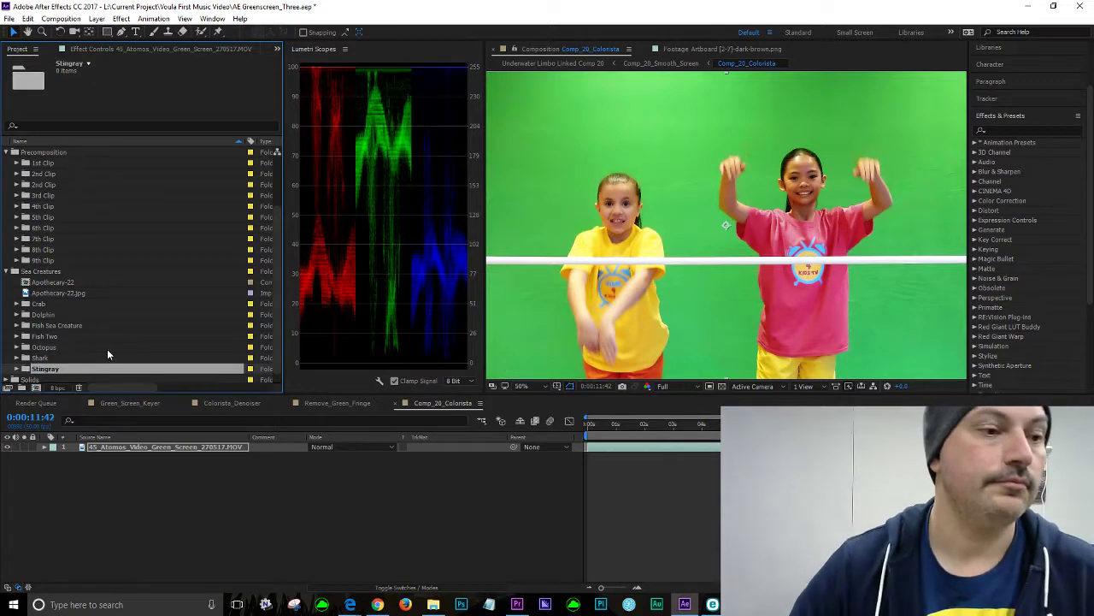
Import Artboard 3-stingray.png from the Illustrations folder as footage
scroll(107, 334, down, 1)
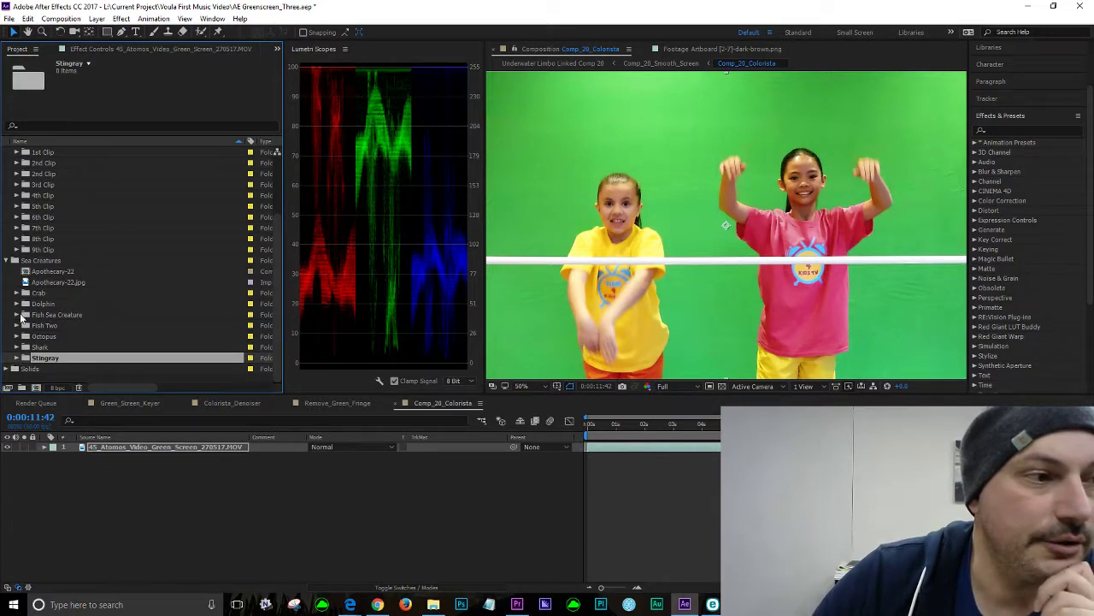
double_click(11, 287)
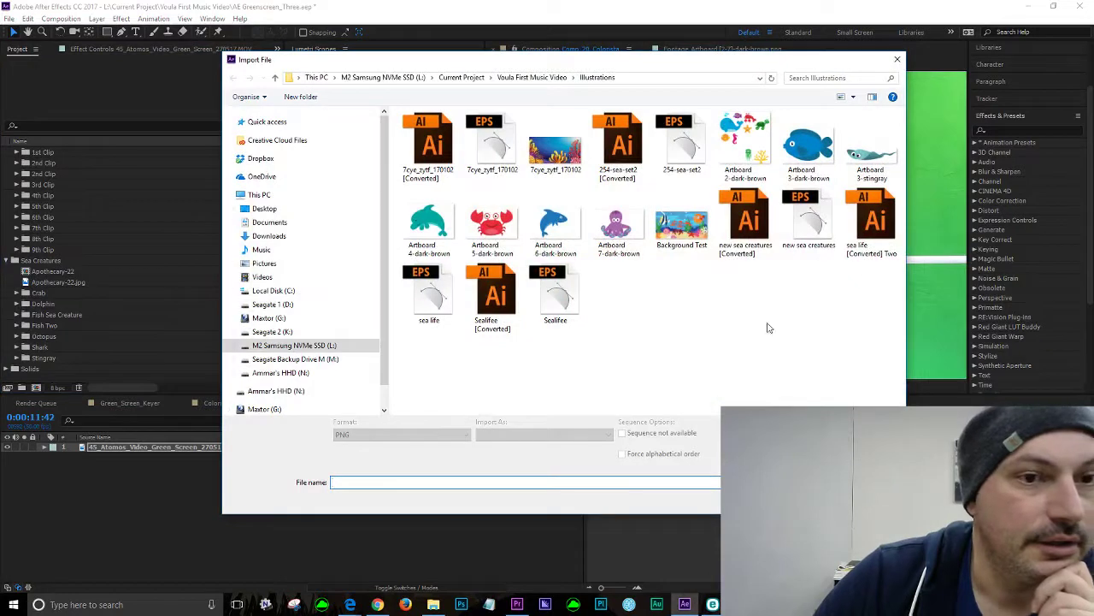
click(872, 150)
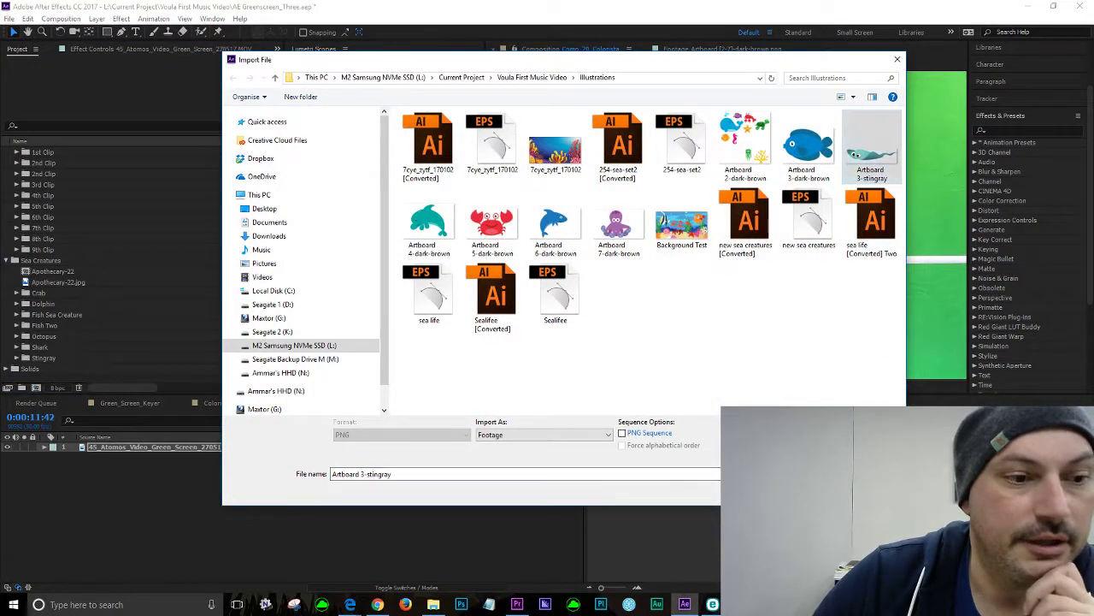
double_click(872, 150)
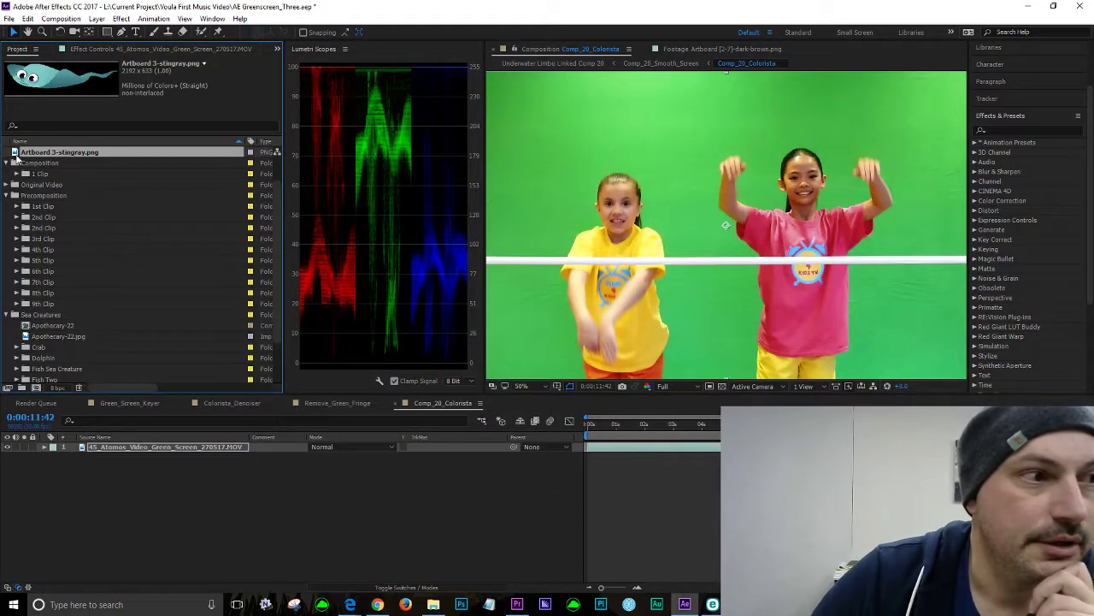
Move Artboard 3-stingray.png into the Stingray folder, expand that folder and select it
drag(13, 158, 81, 335)
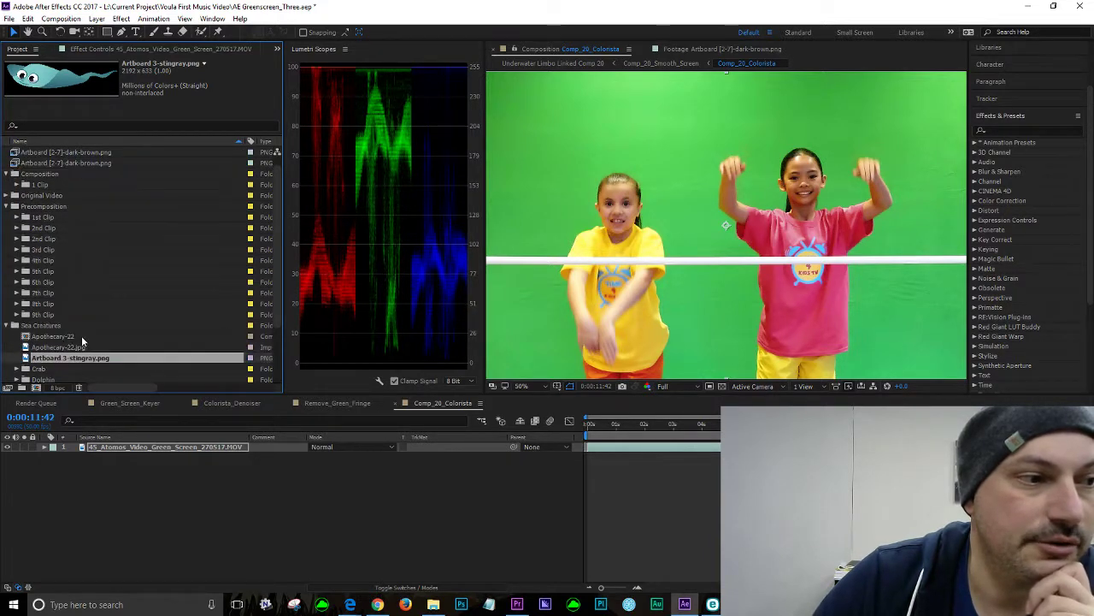
scroll(75, 296, down, 3)
drag(35, 287, 47, 356)
click(16, 348)
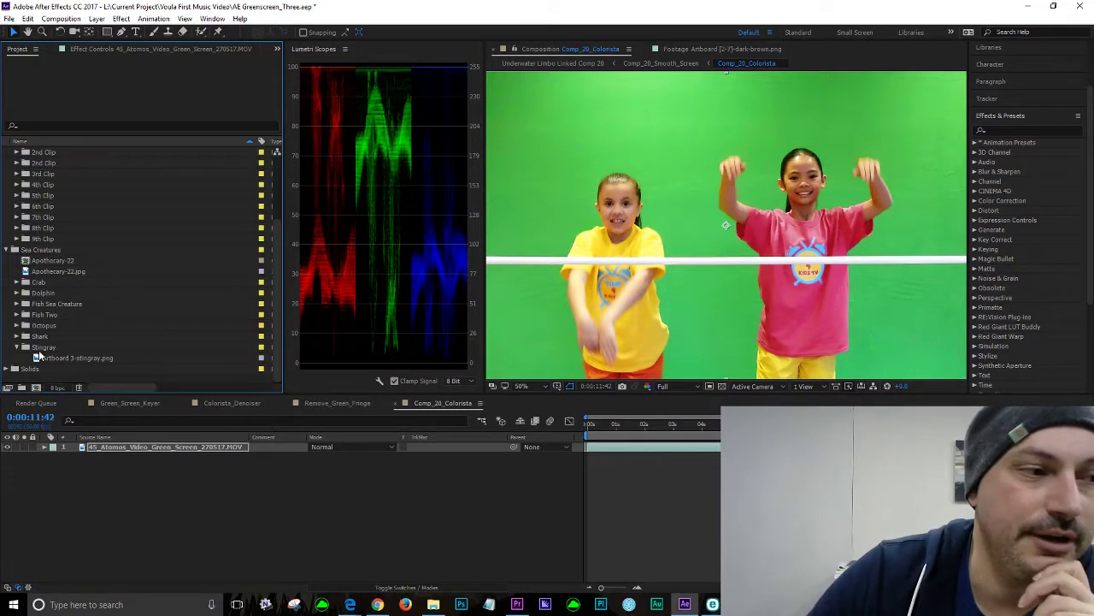
click(51, 348)
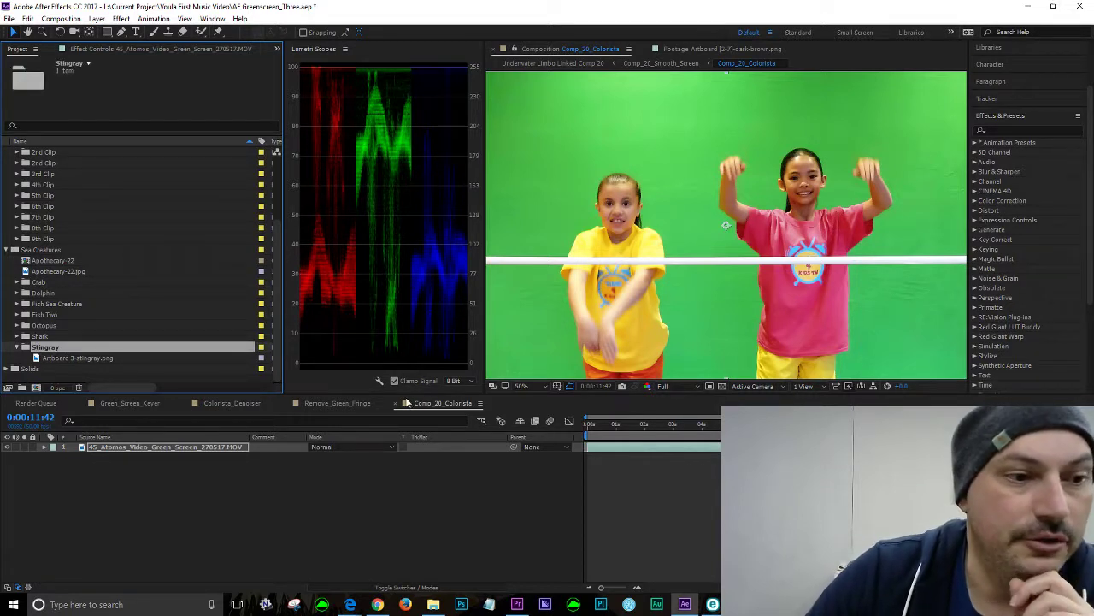
Close the Comp_20_Colorista, Remove_Green_Fringe, Colorista_Denoiser and Green_Screen_Keyer timelines, leaving only the Render Queue open
click(399, 404)
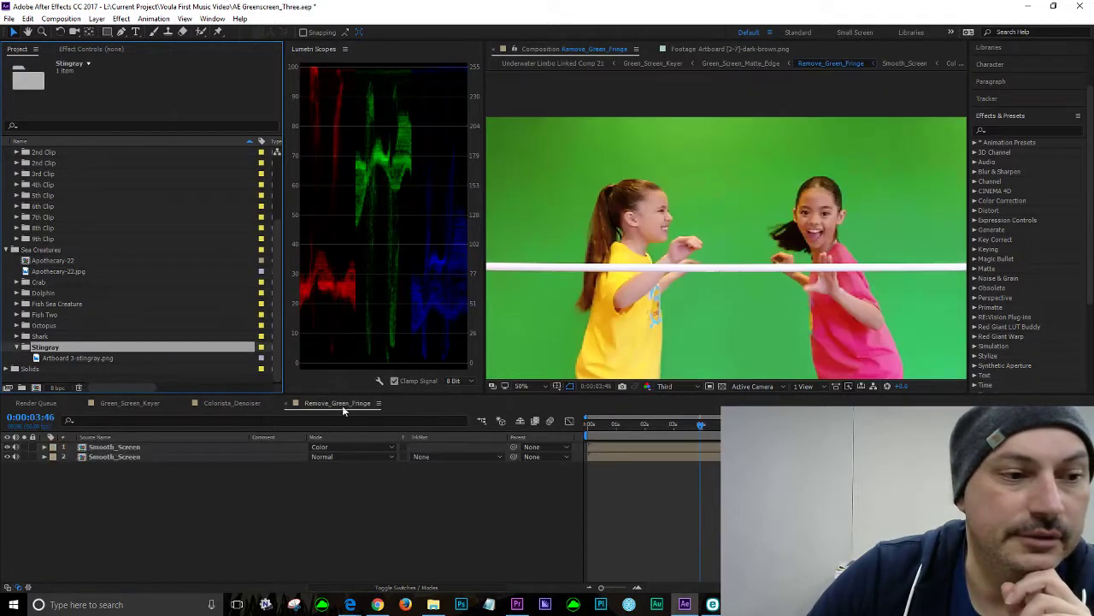
click(285, 402)
click(185, 404)
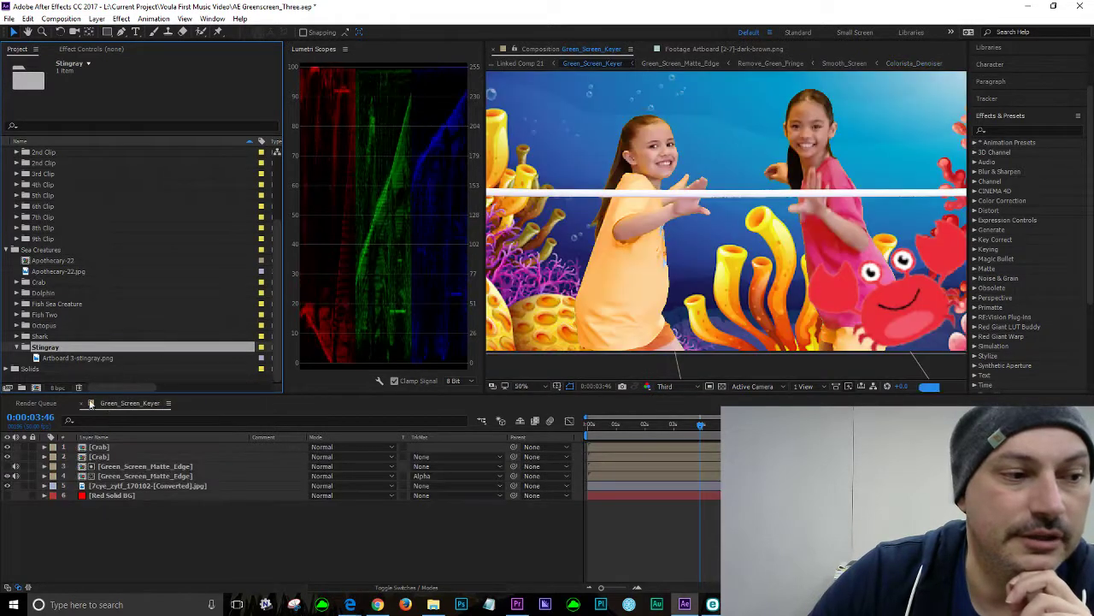
click(90, 403)
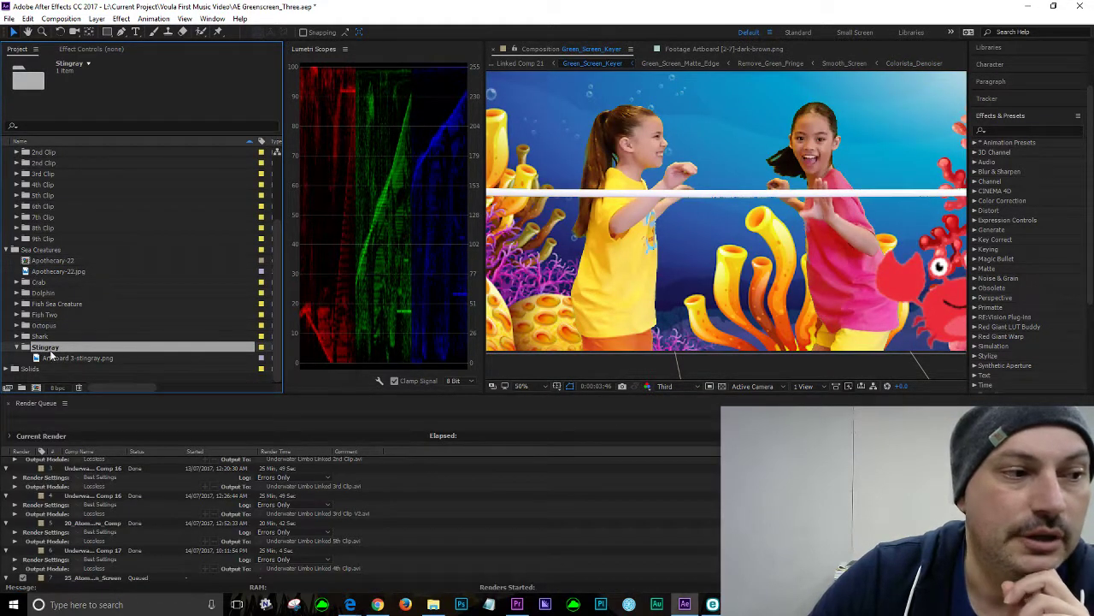
Select the Stingray folder among the project's Sea Creatures and switch to Chrome
click(42, 338)
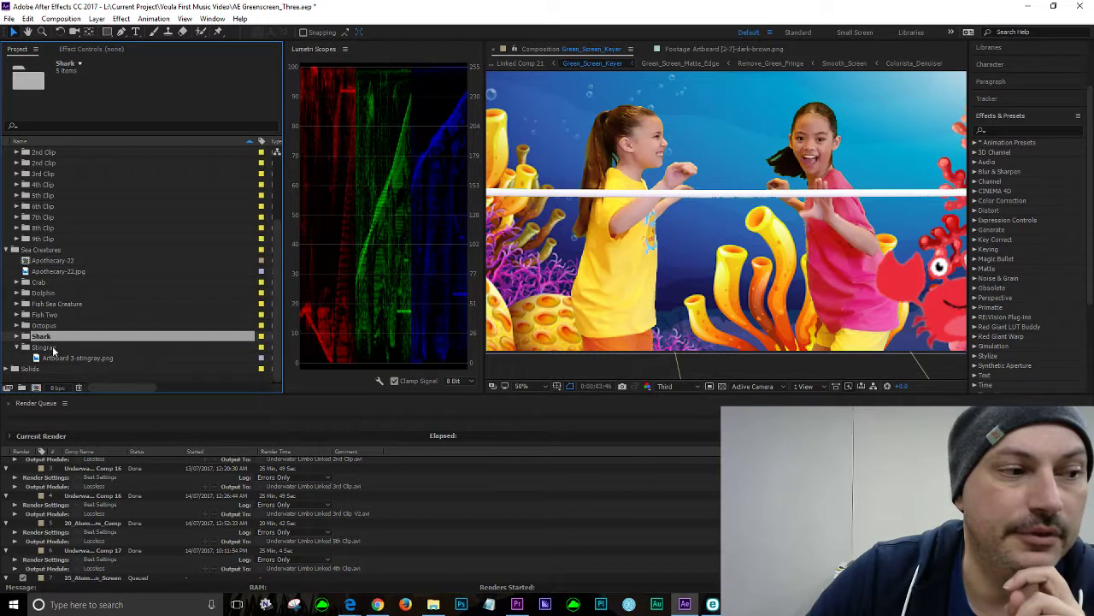
click(57, 348)
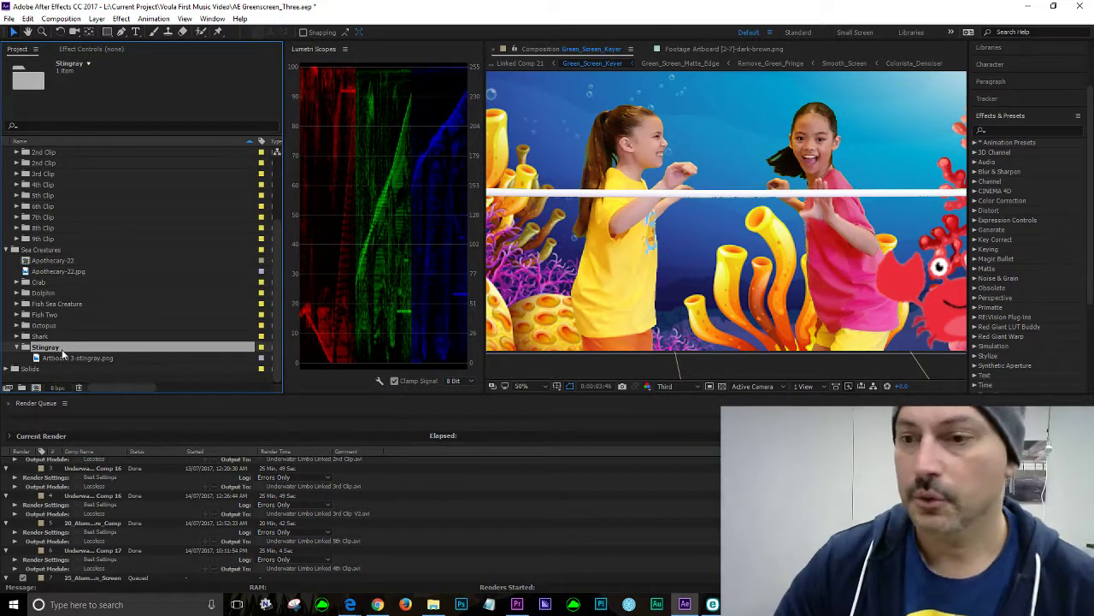
click(377, 605)
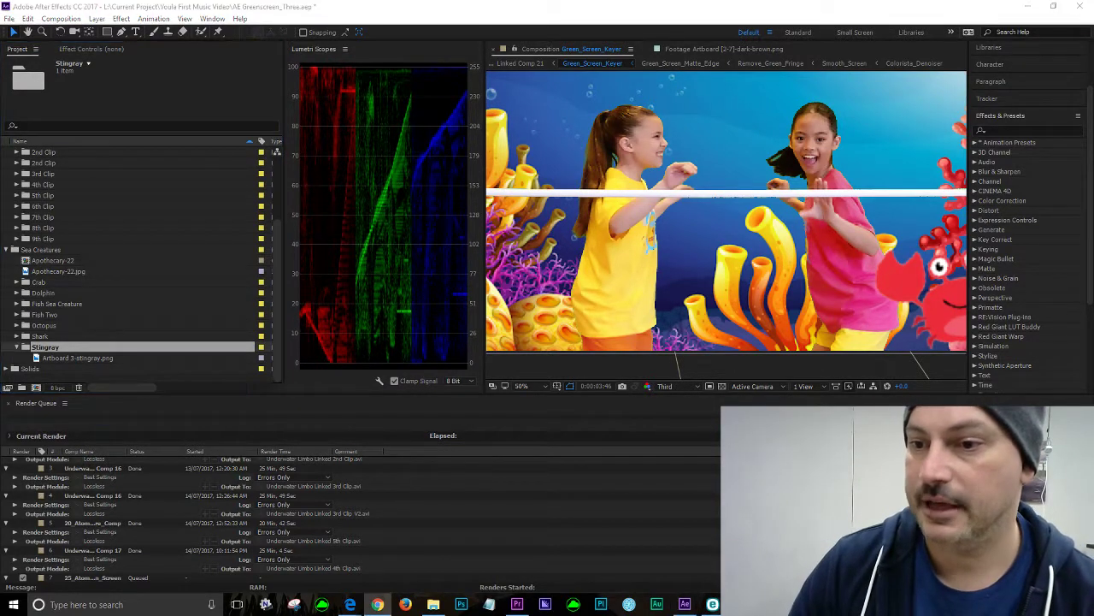